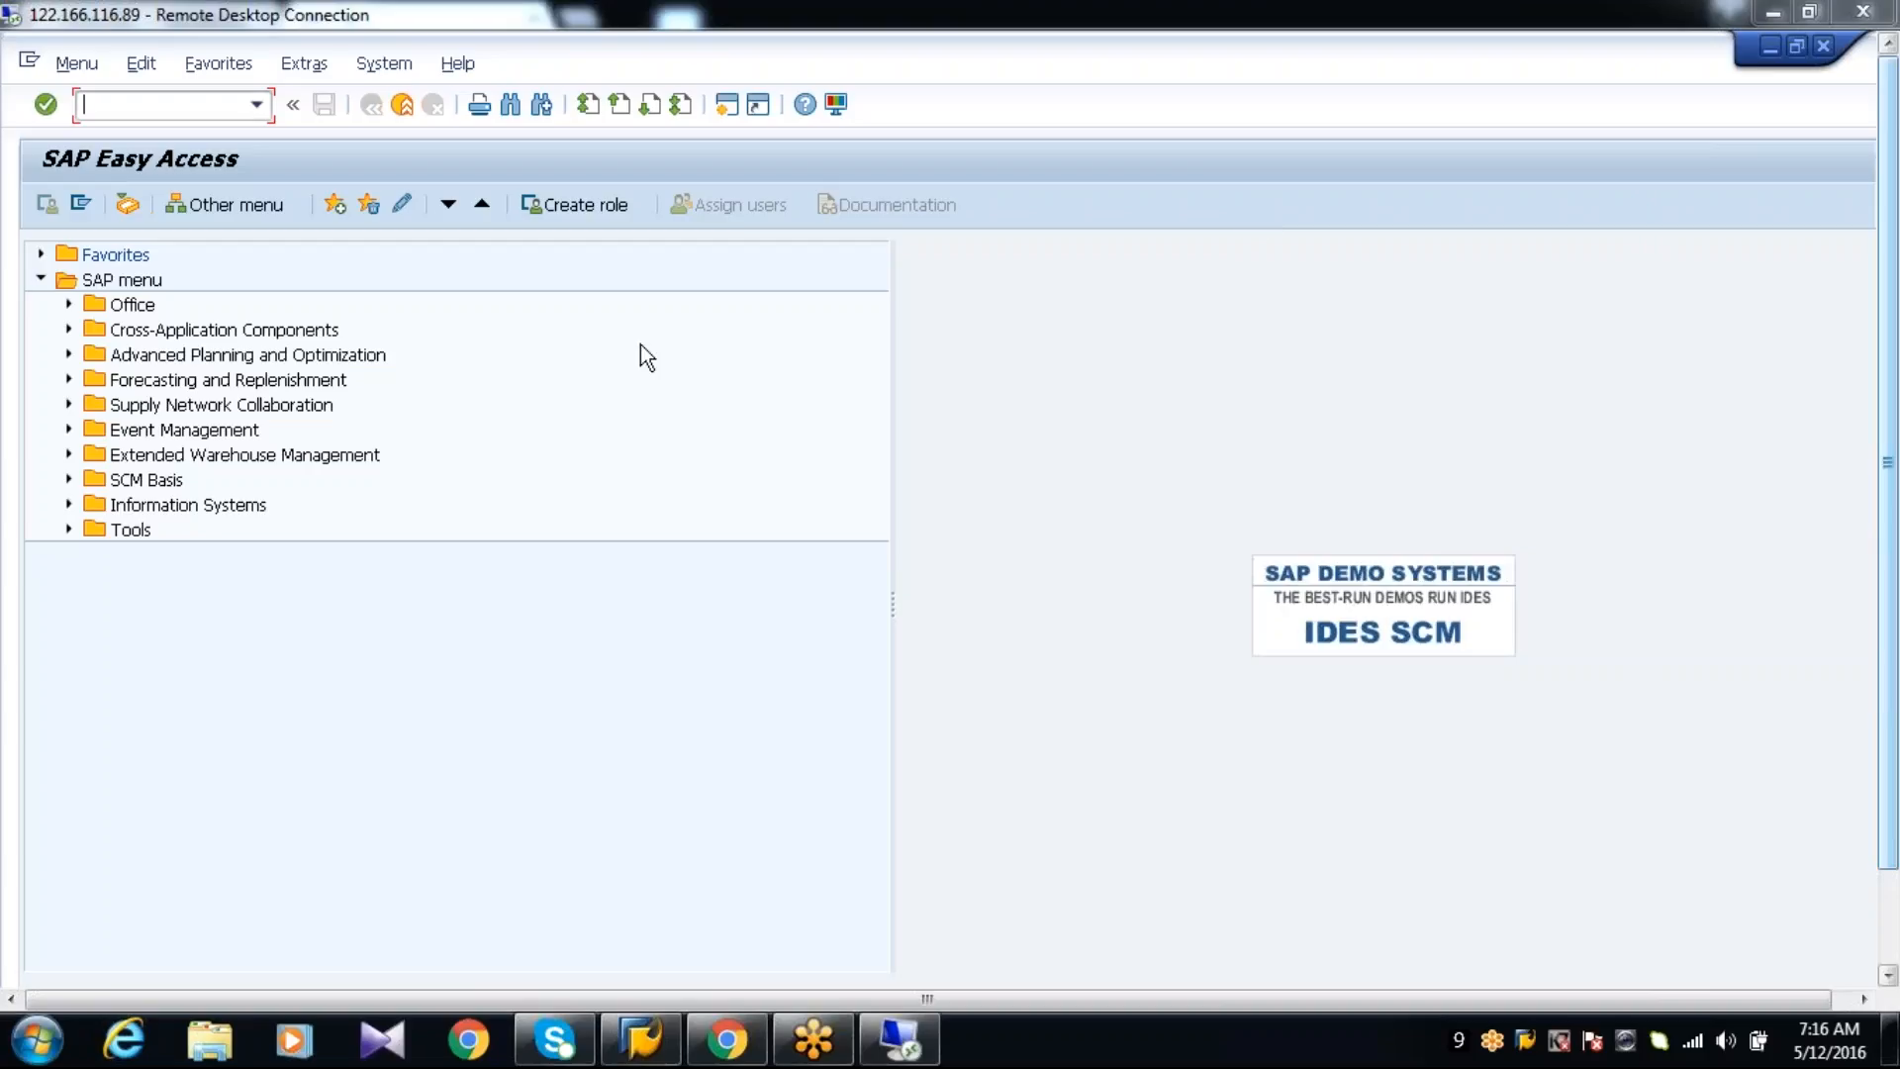
# Open Administration of Demand Planning and Supply Network Planning (/SAPAPO/MSDP_ADMIN) under Advanced Planning and Optimization, Demand Planning, Environment
pyautogui.click(130, 356)
pyautogui.click(68, 354)
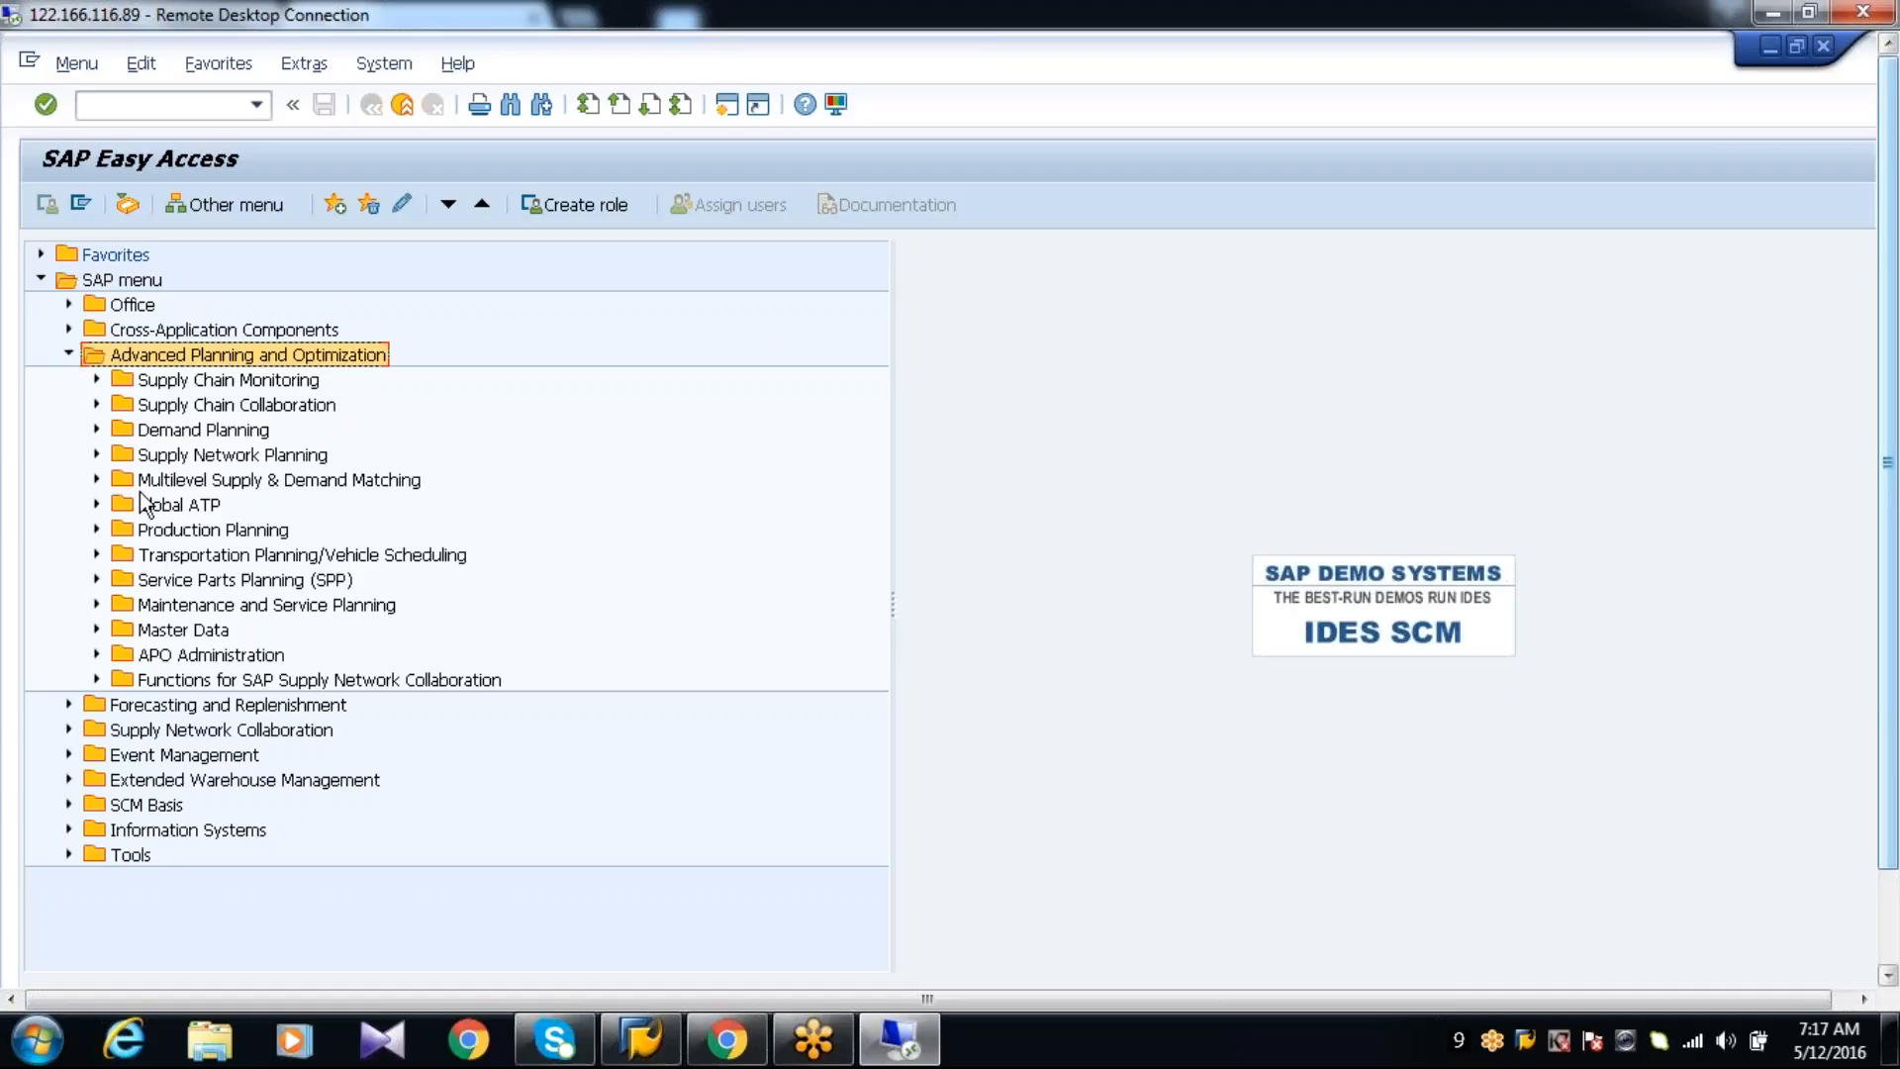
pyautogui.click(146, 438)
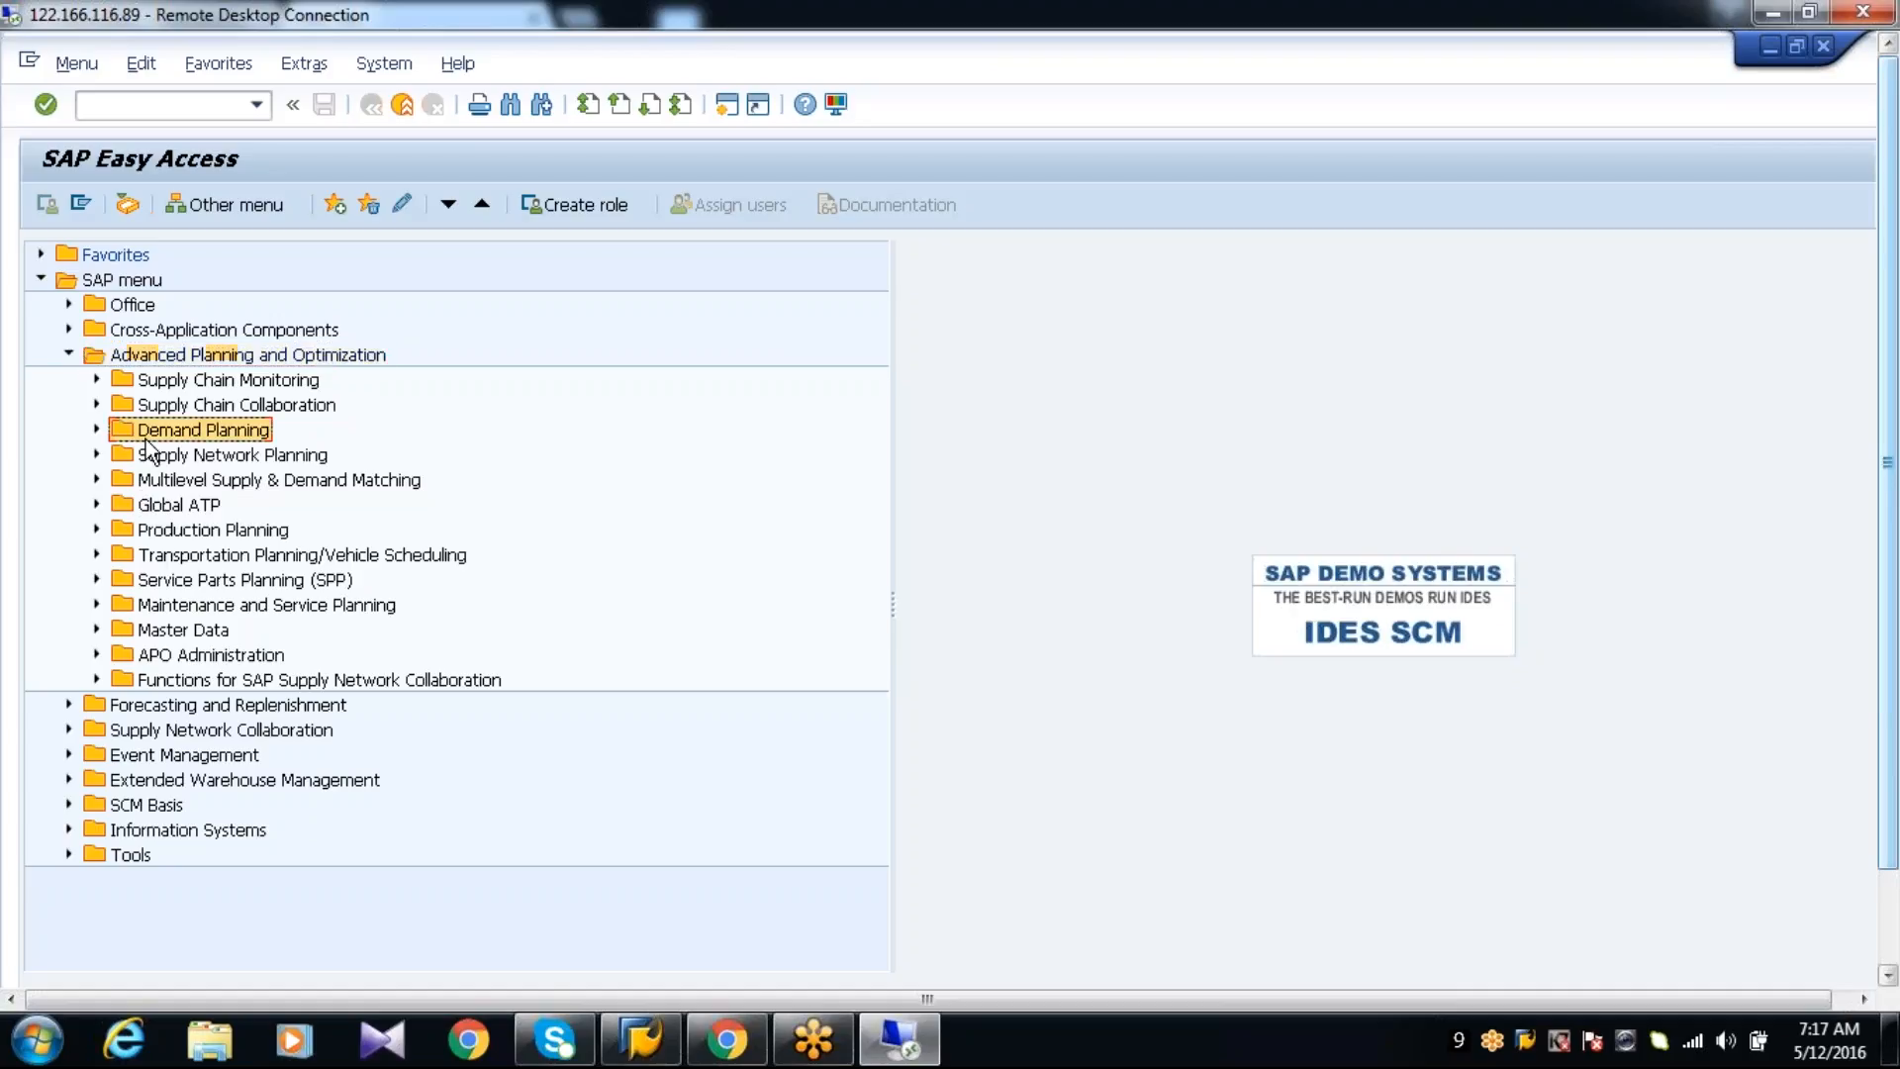
pyautogui.click(96, 430)
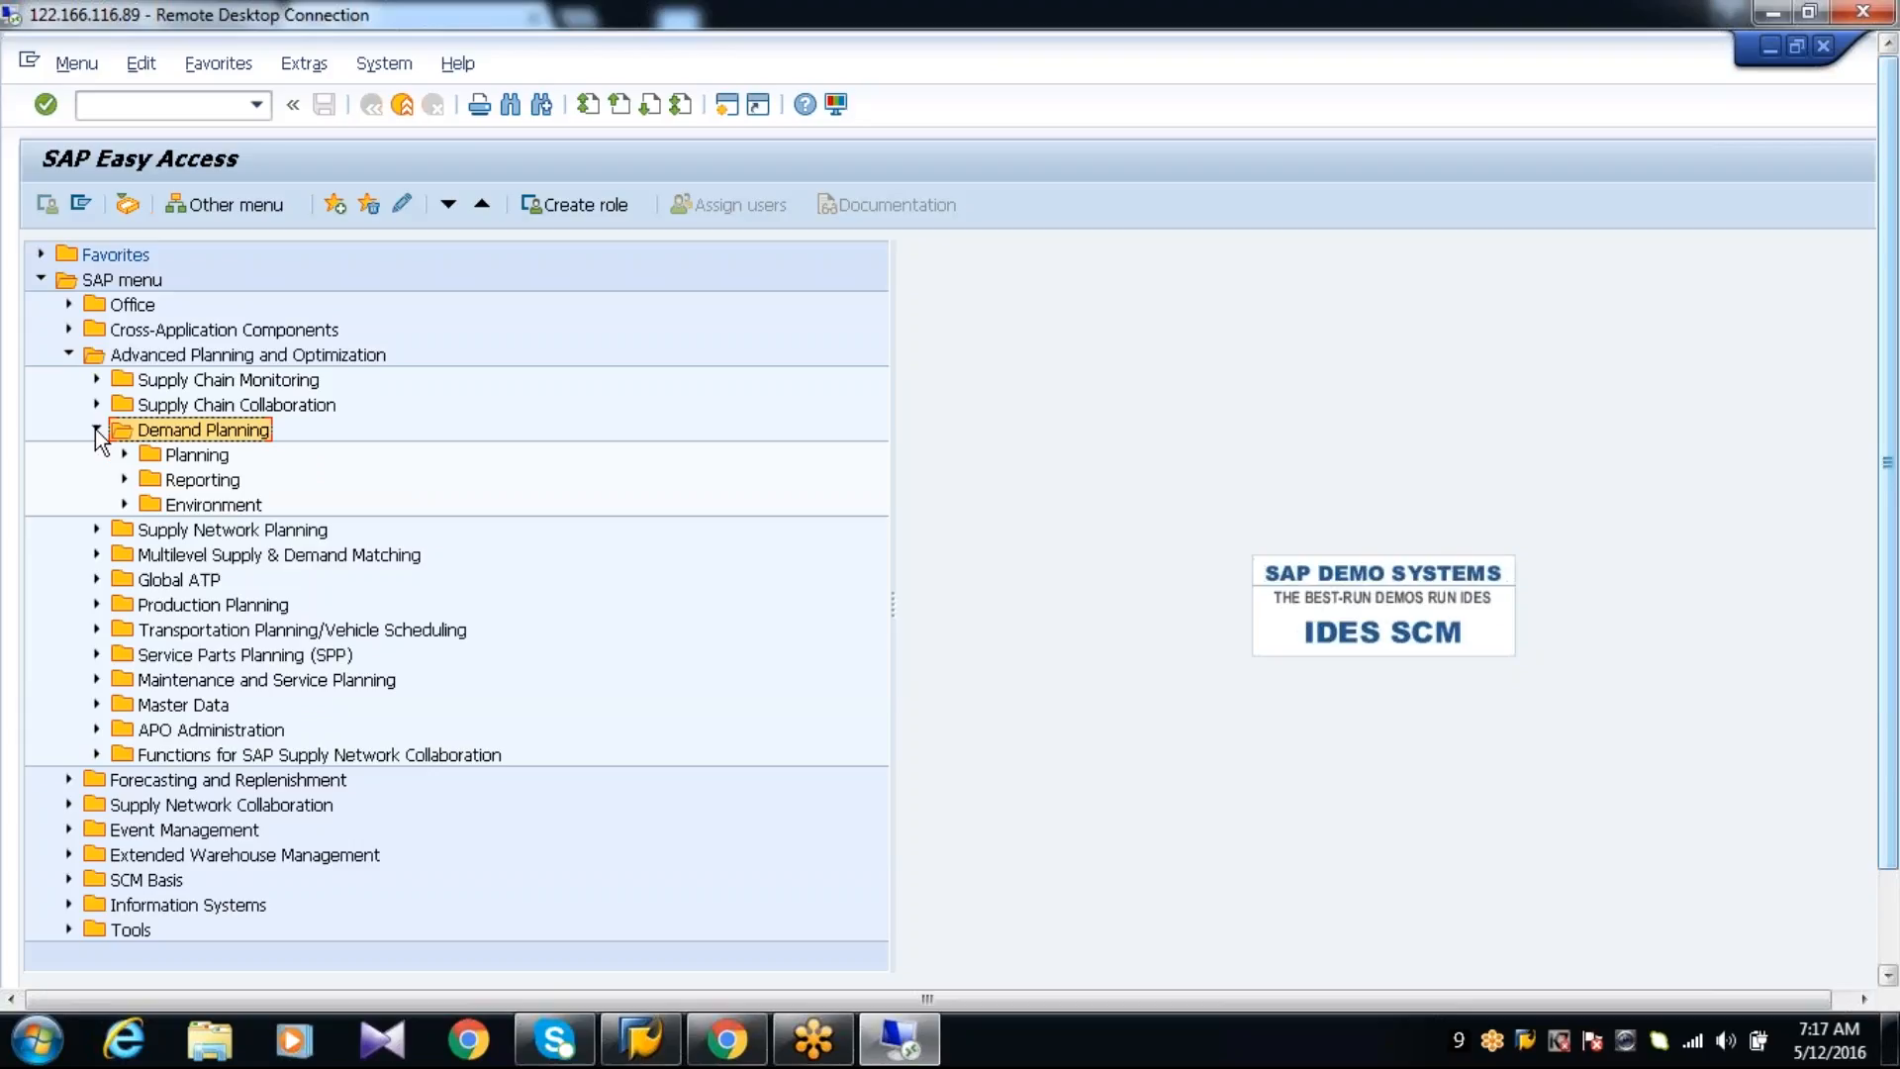
pyautogui.click(123, 503)
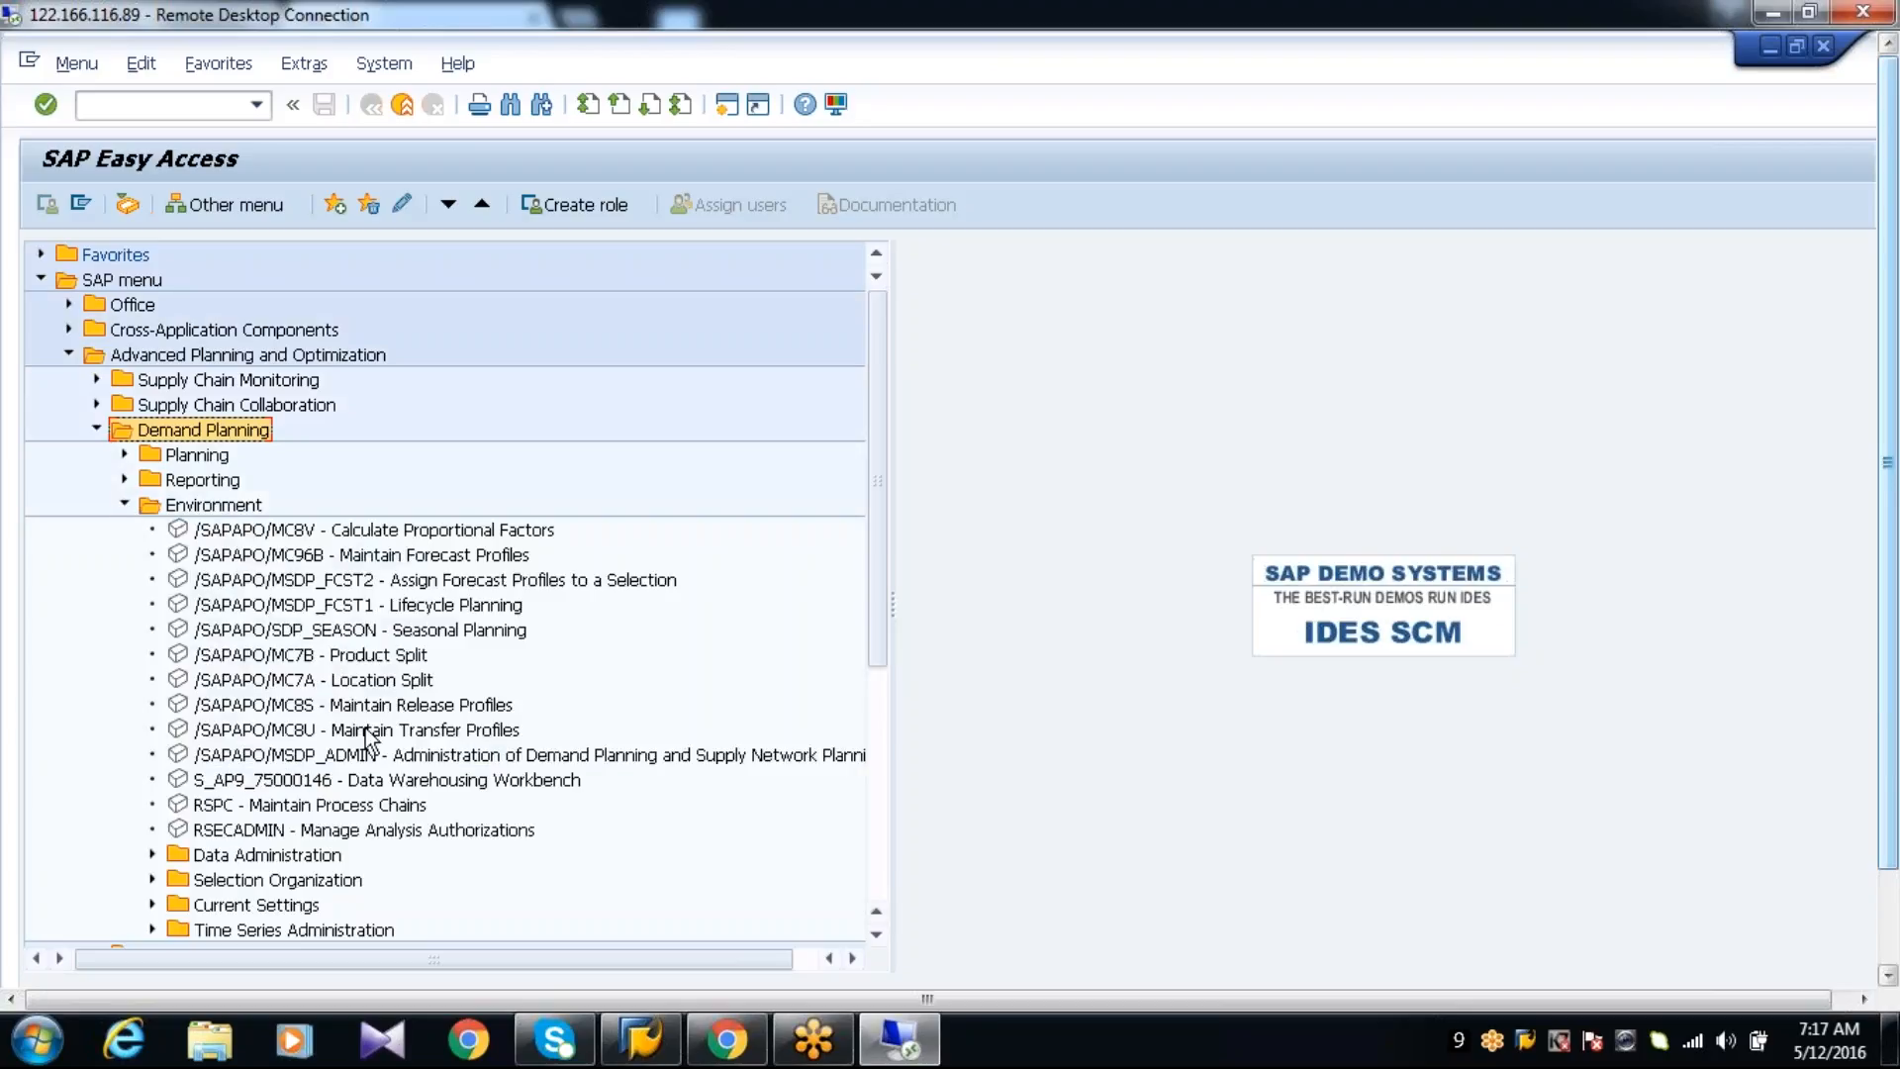
pyautogui.doubleClick(361, 756)
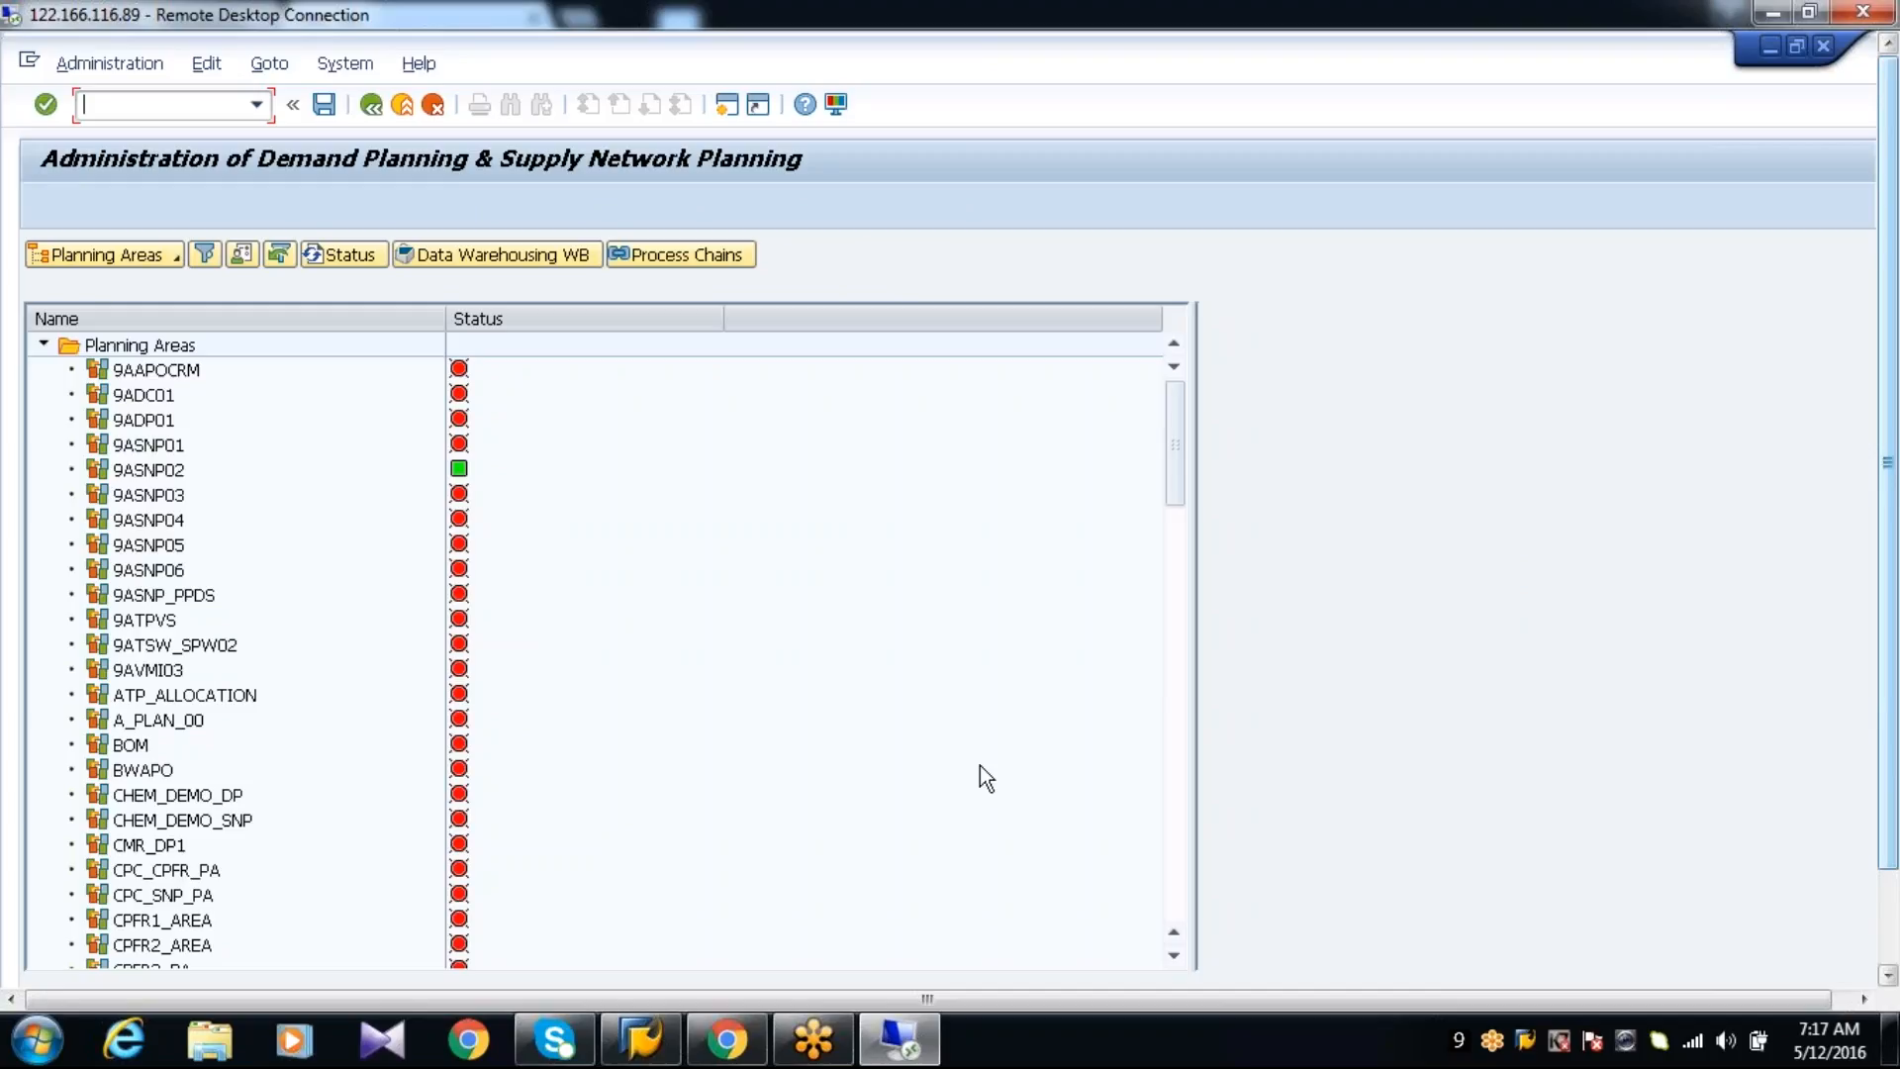
# Find planning area ZAPO_052 in the planning areas list and show its details
pyautogui.click(1173, 881)
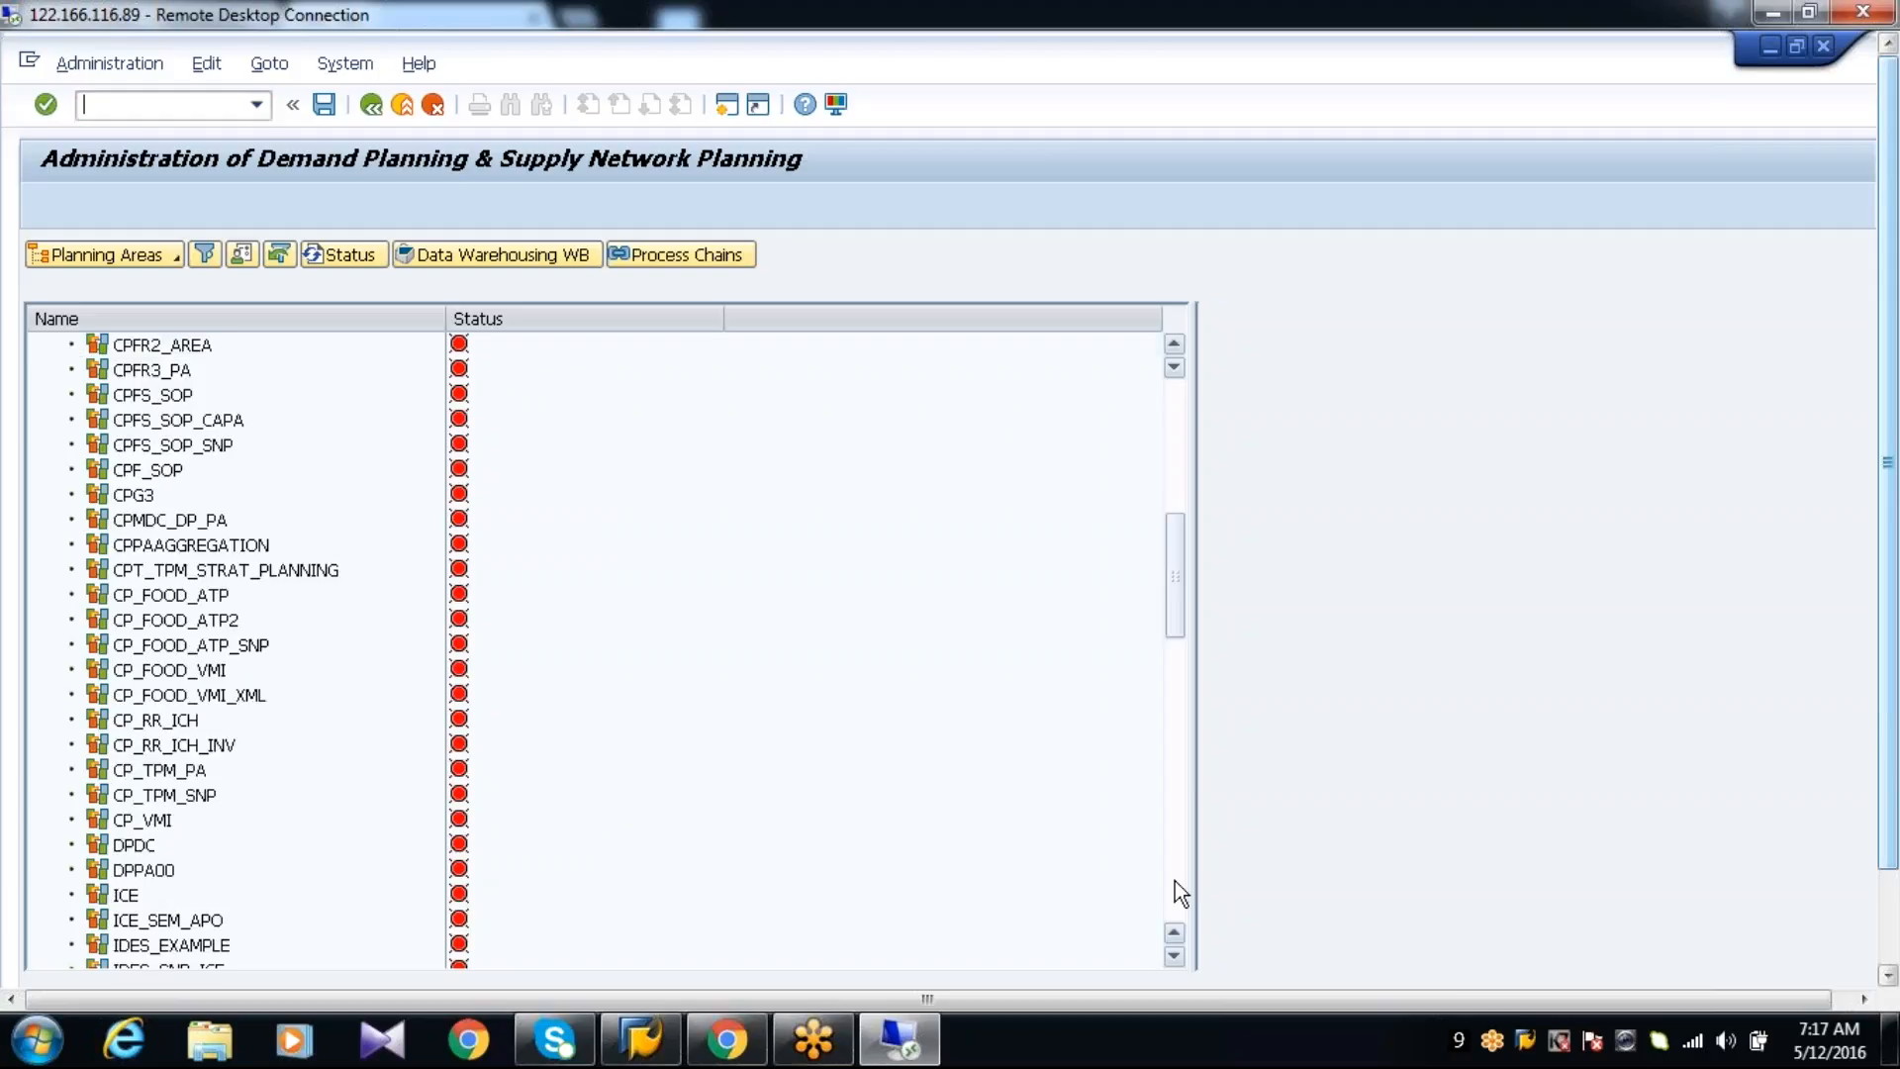
pyautogui.click(1173, 881)
pyautogui.click(1173, 881)
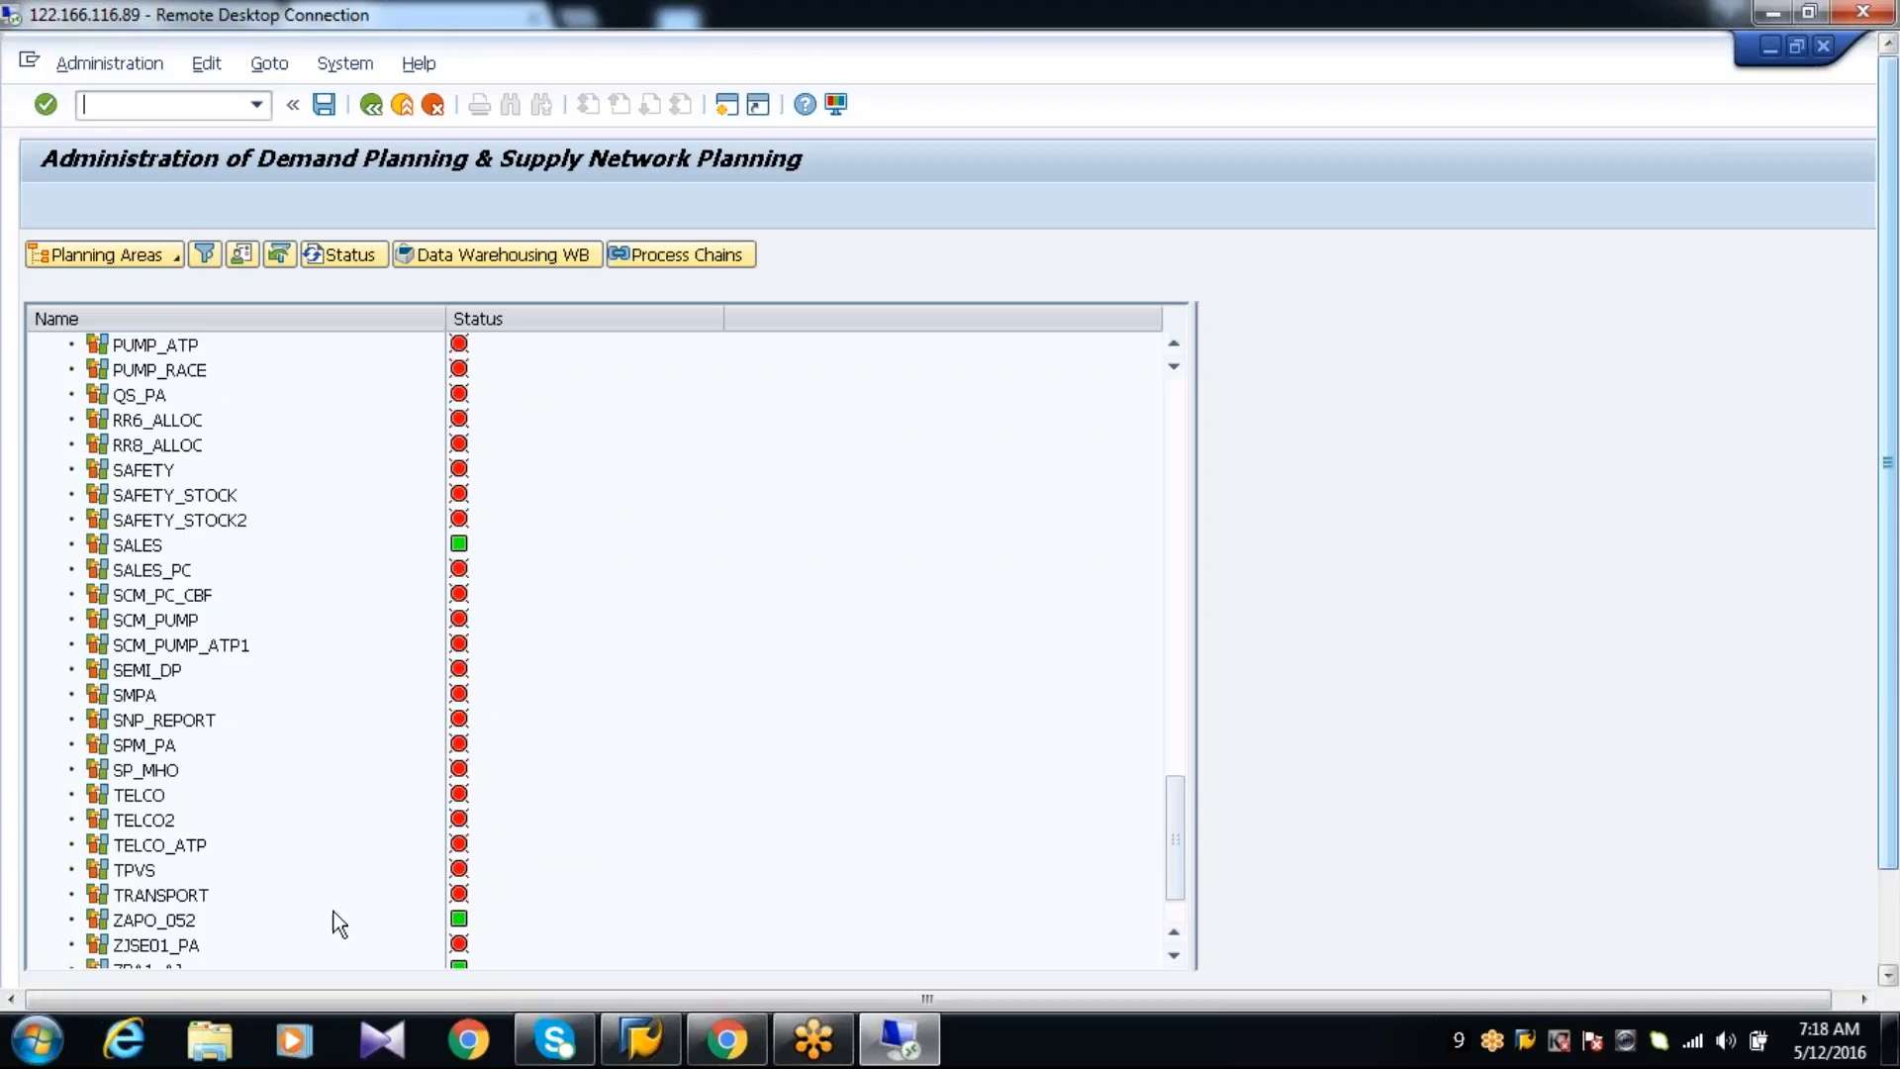
pyautogui.click(171, 926)
pyautogui.rightClick(156, 920)
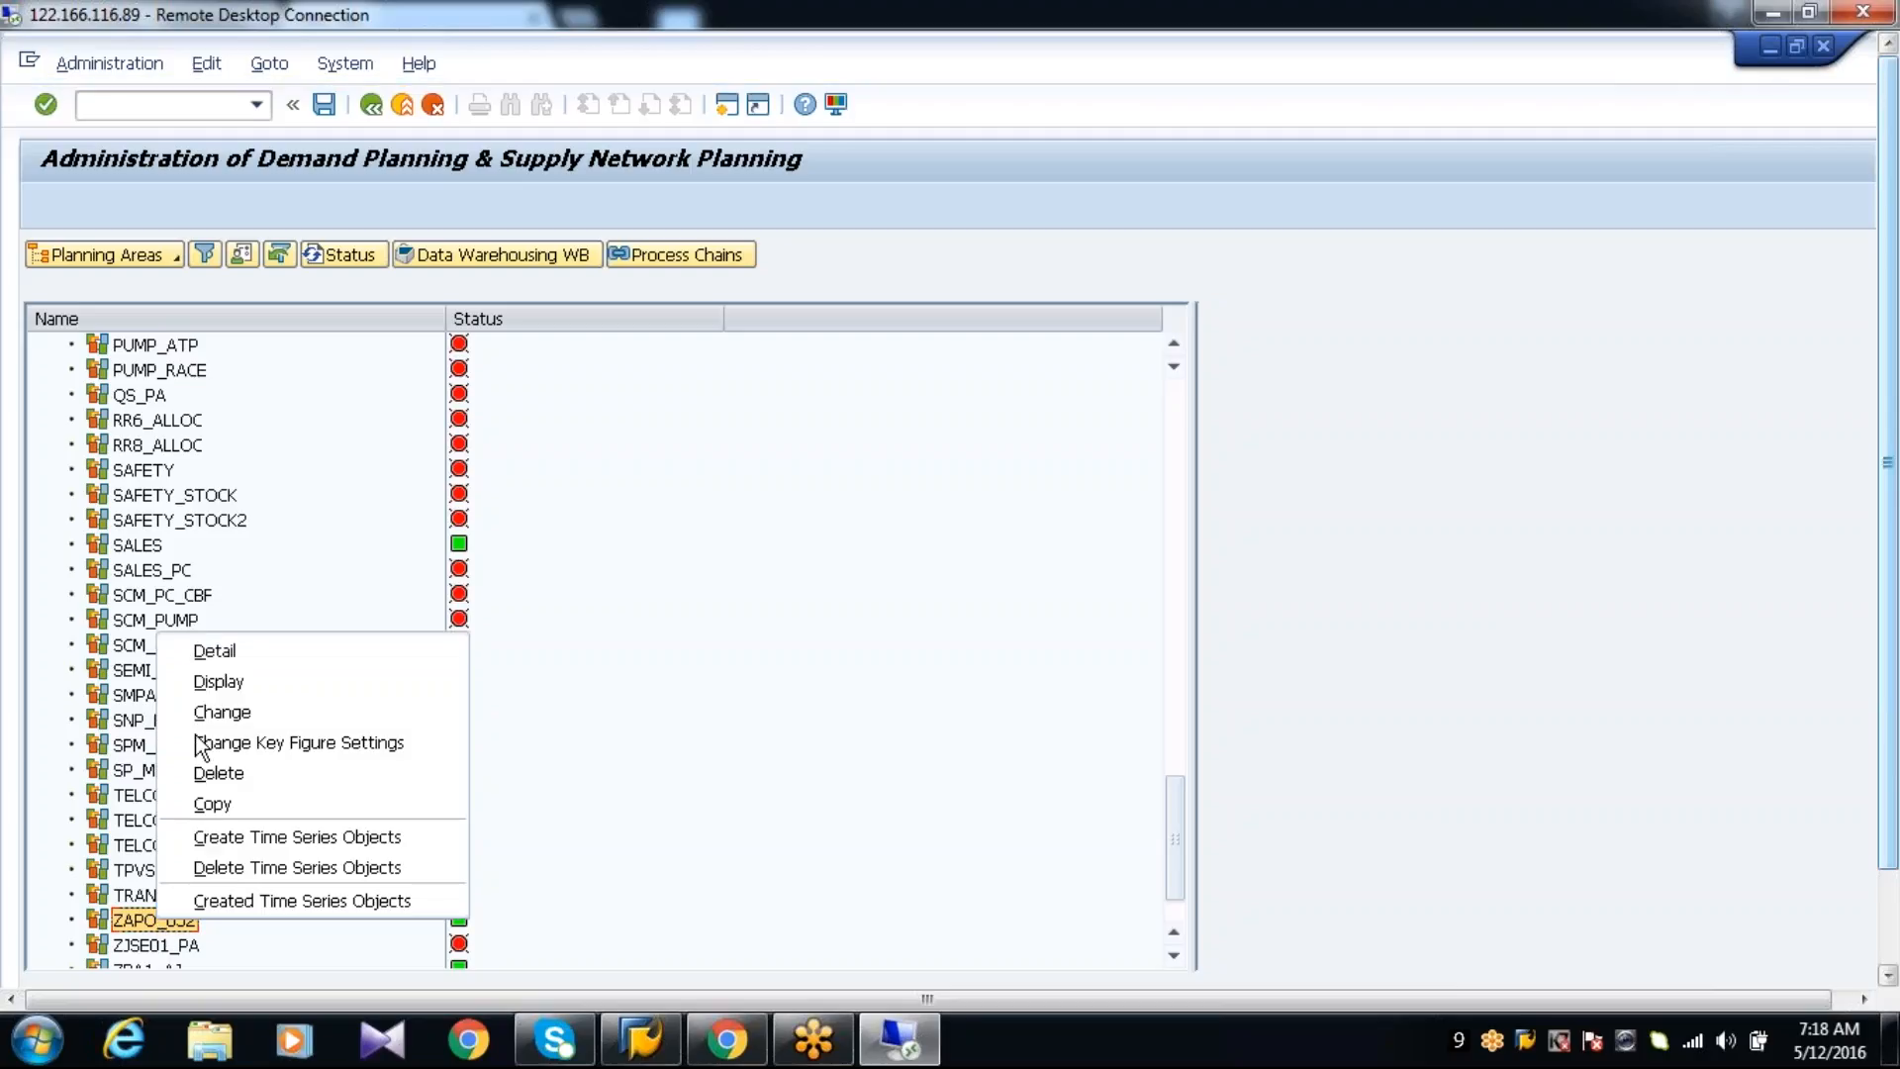
pyautogui.click(215, 649)
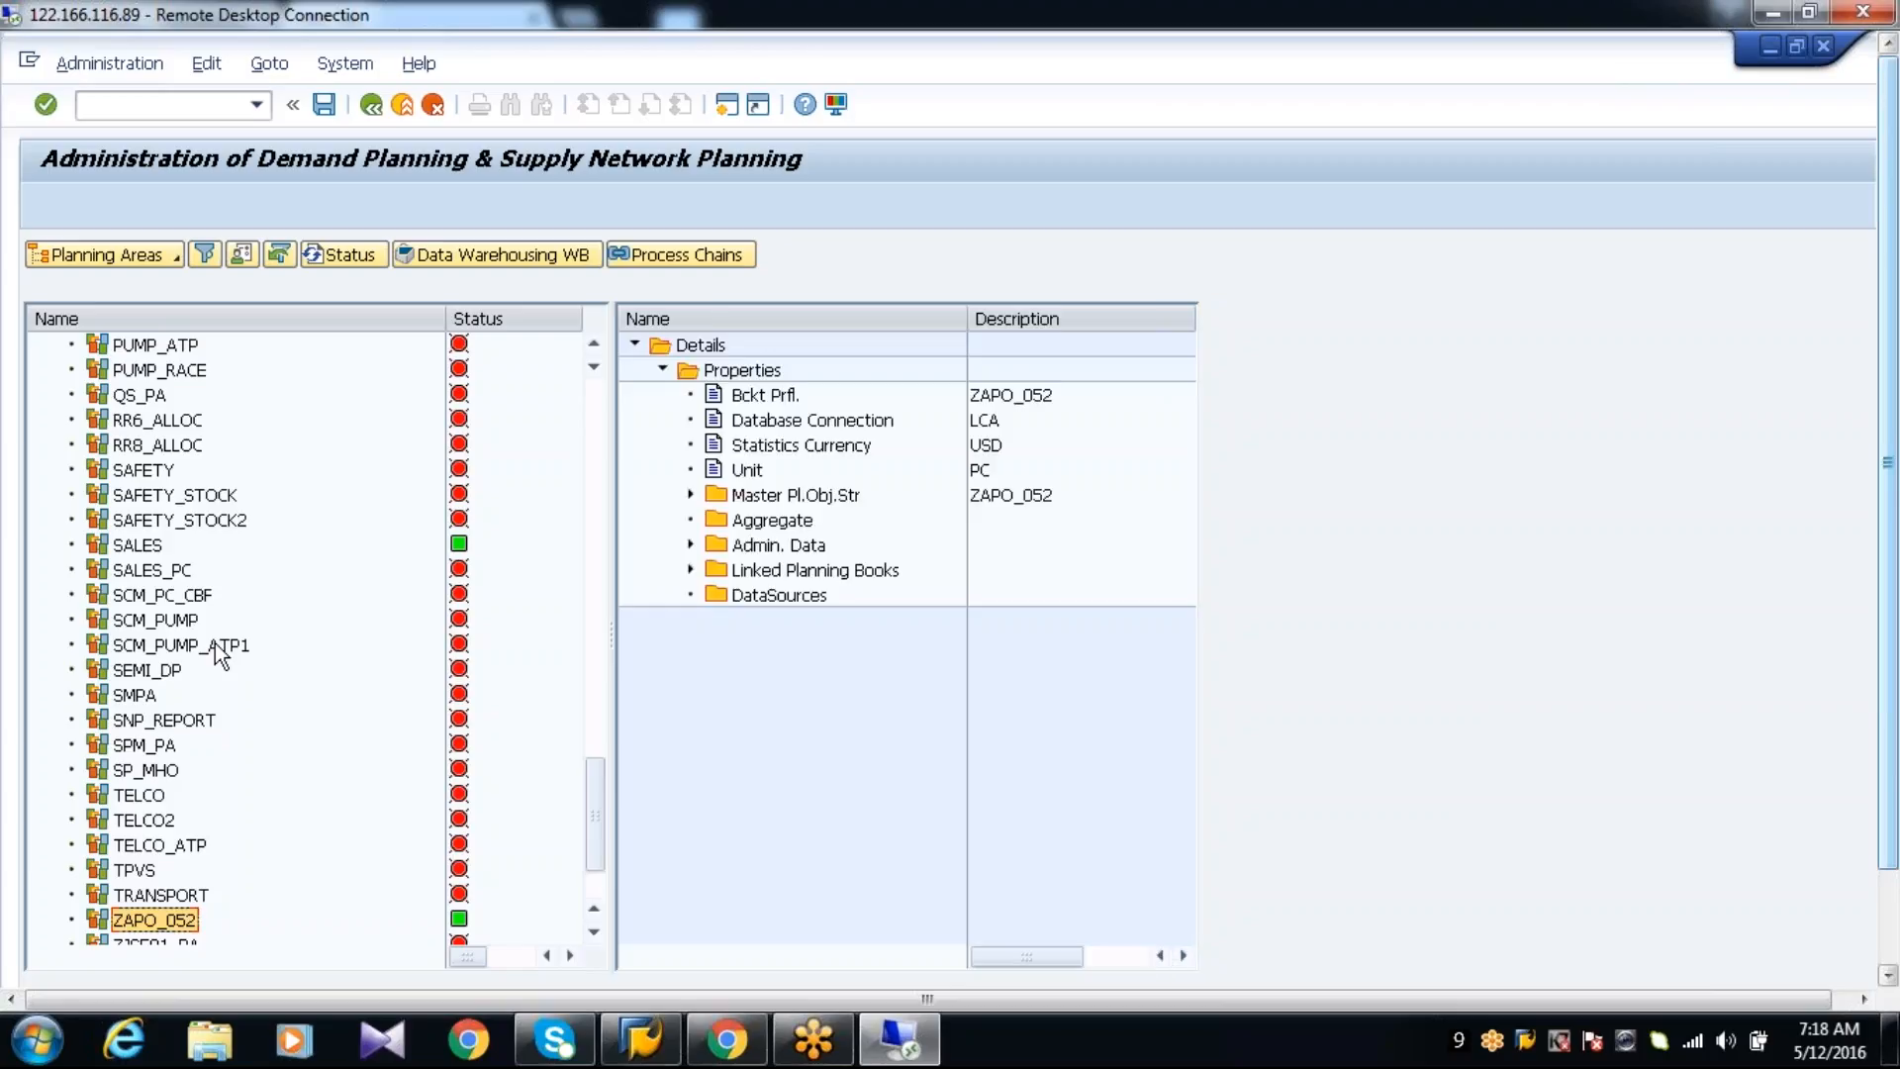
# Display planning area ZAPO_052 and open its Data Extraction Tools
pyautogui.rightClick(188, 920)
pyautogui.click(211, 682)
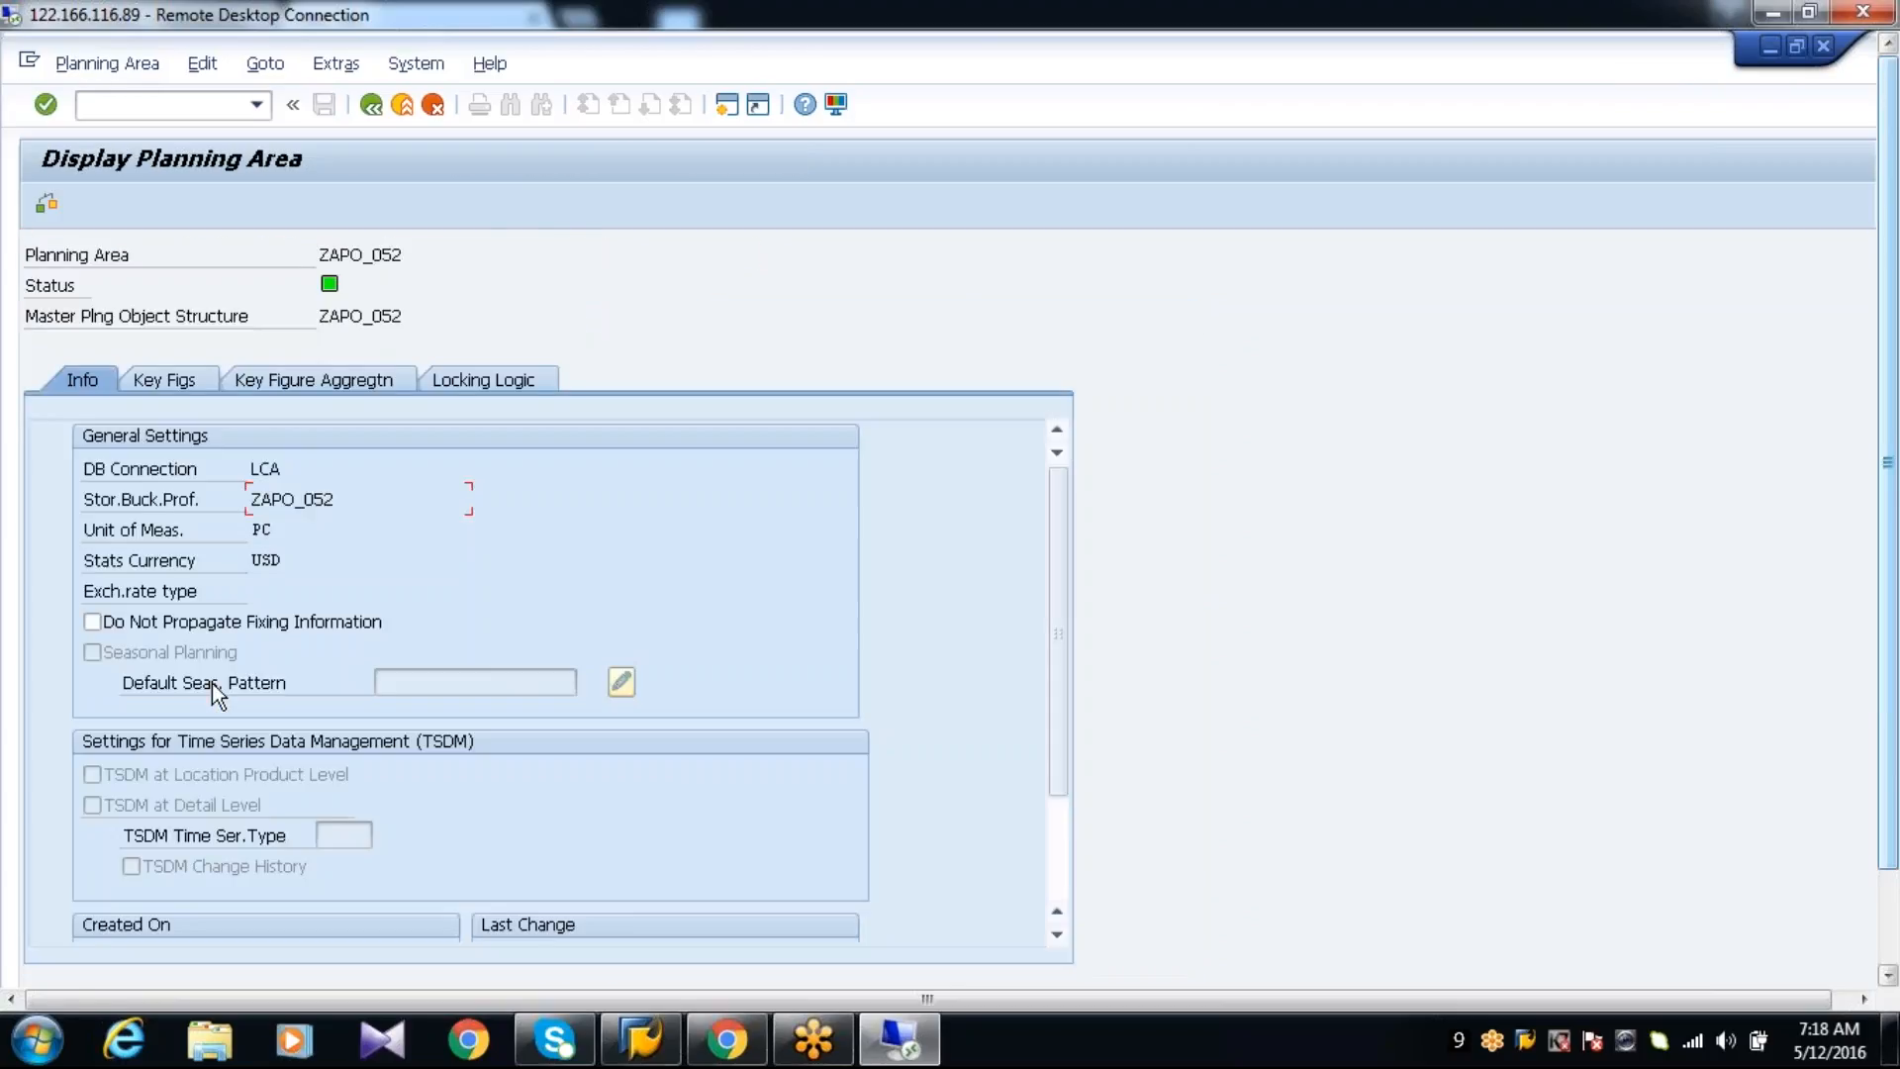
pyautogui.click(269, 65)
pyautogui.moveTo(325, 70)
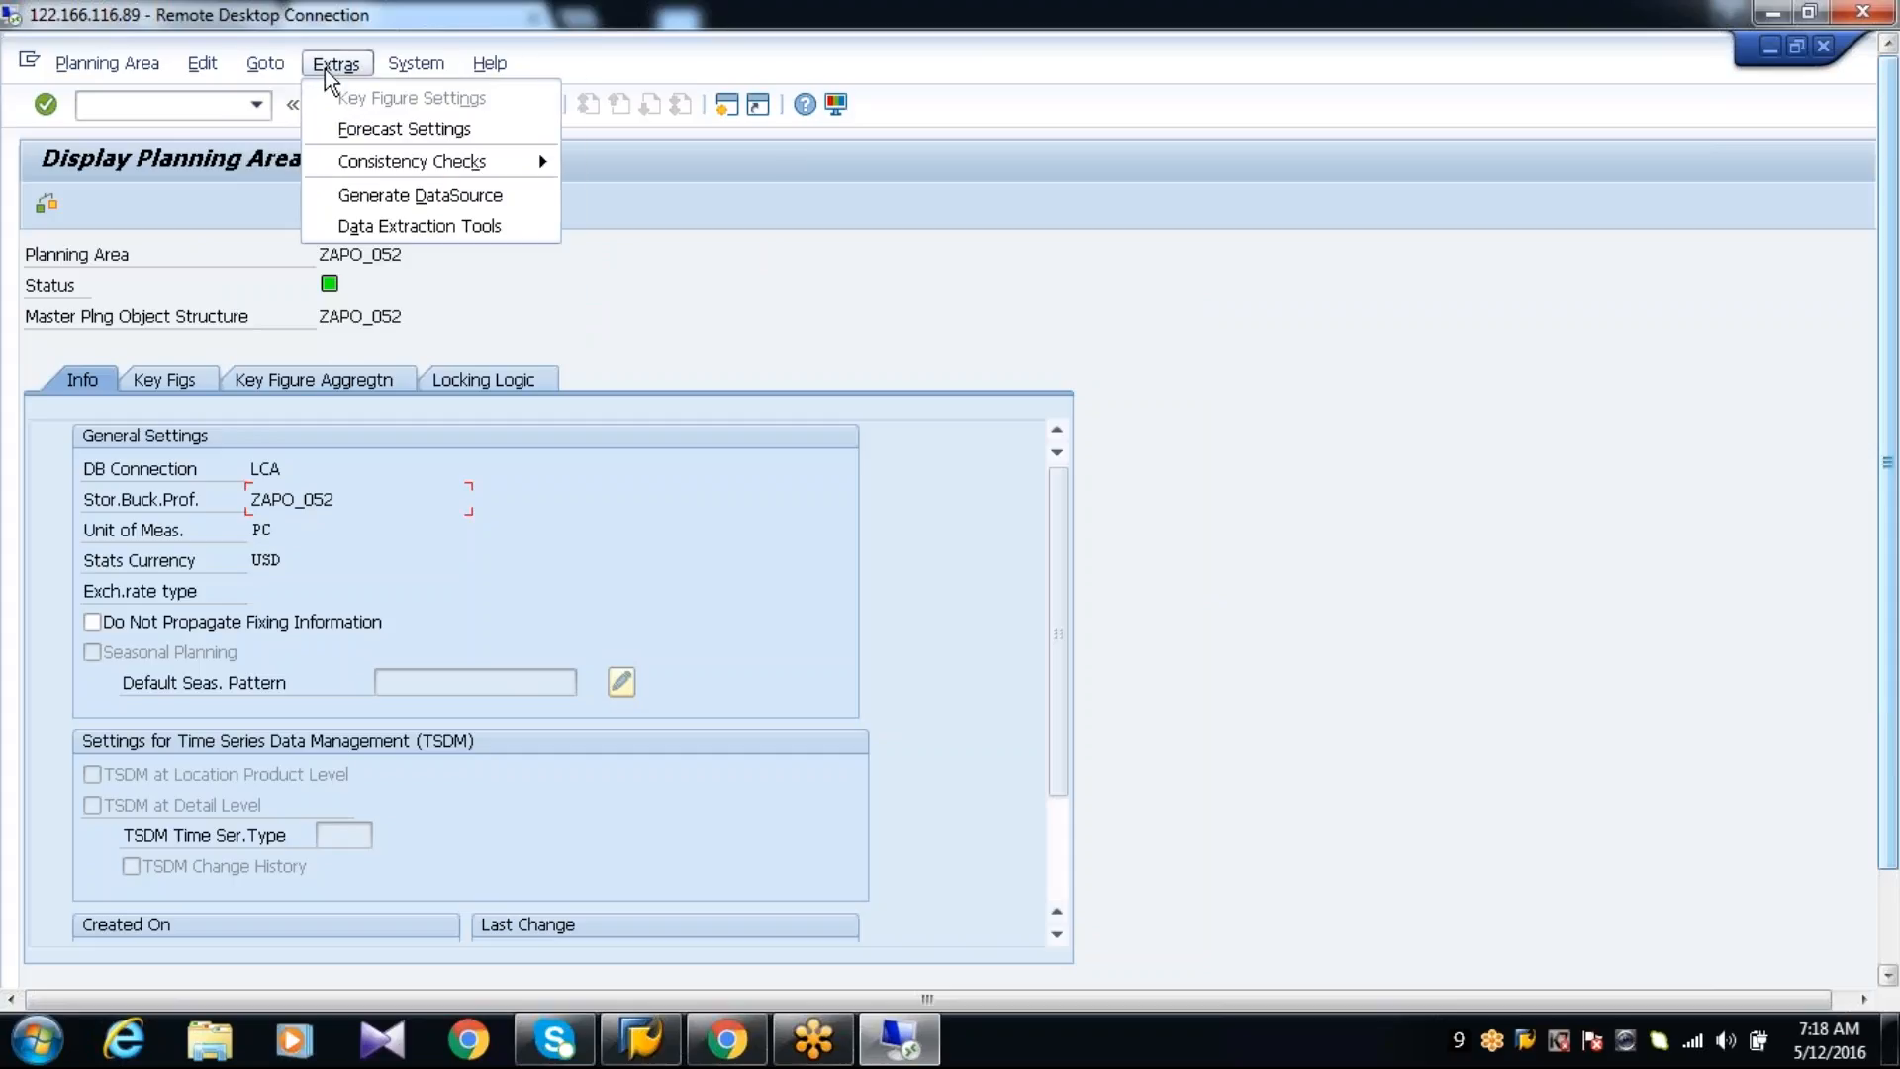
pyautogui.click(352, 224)
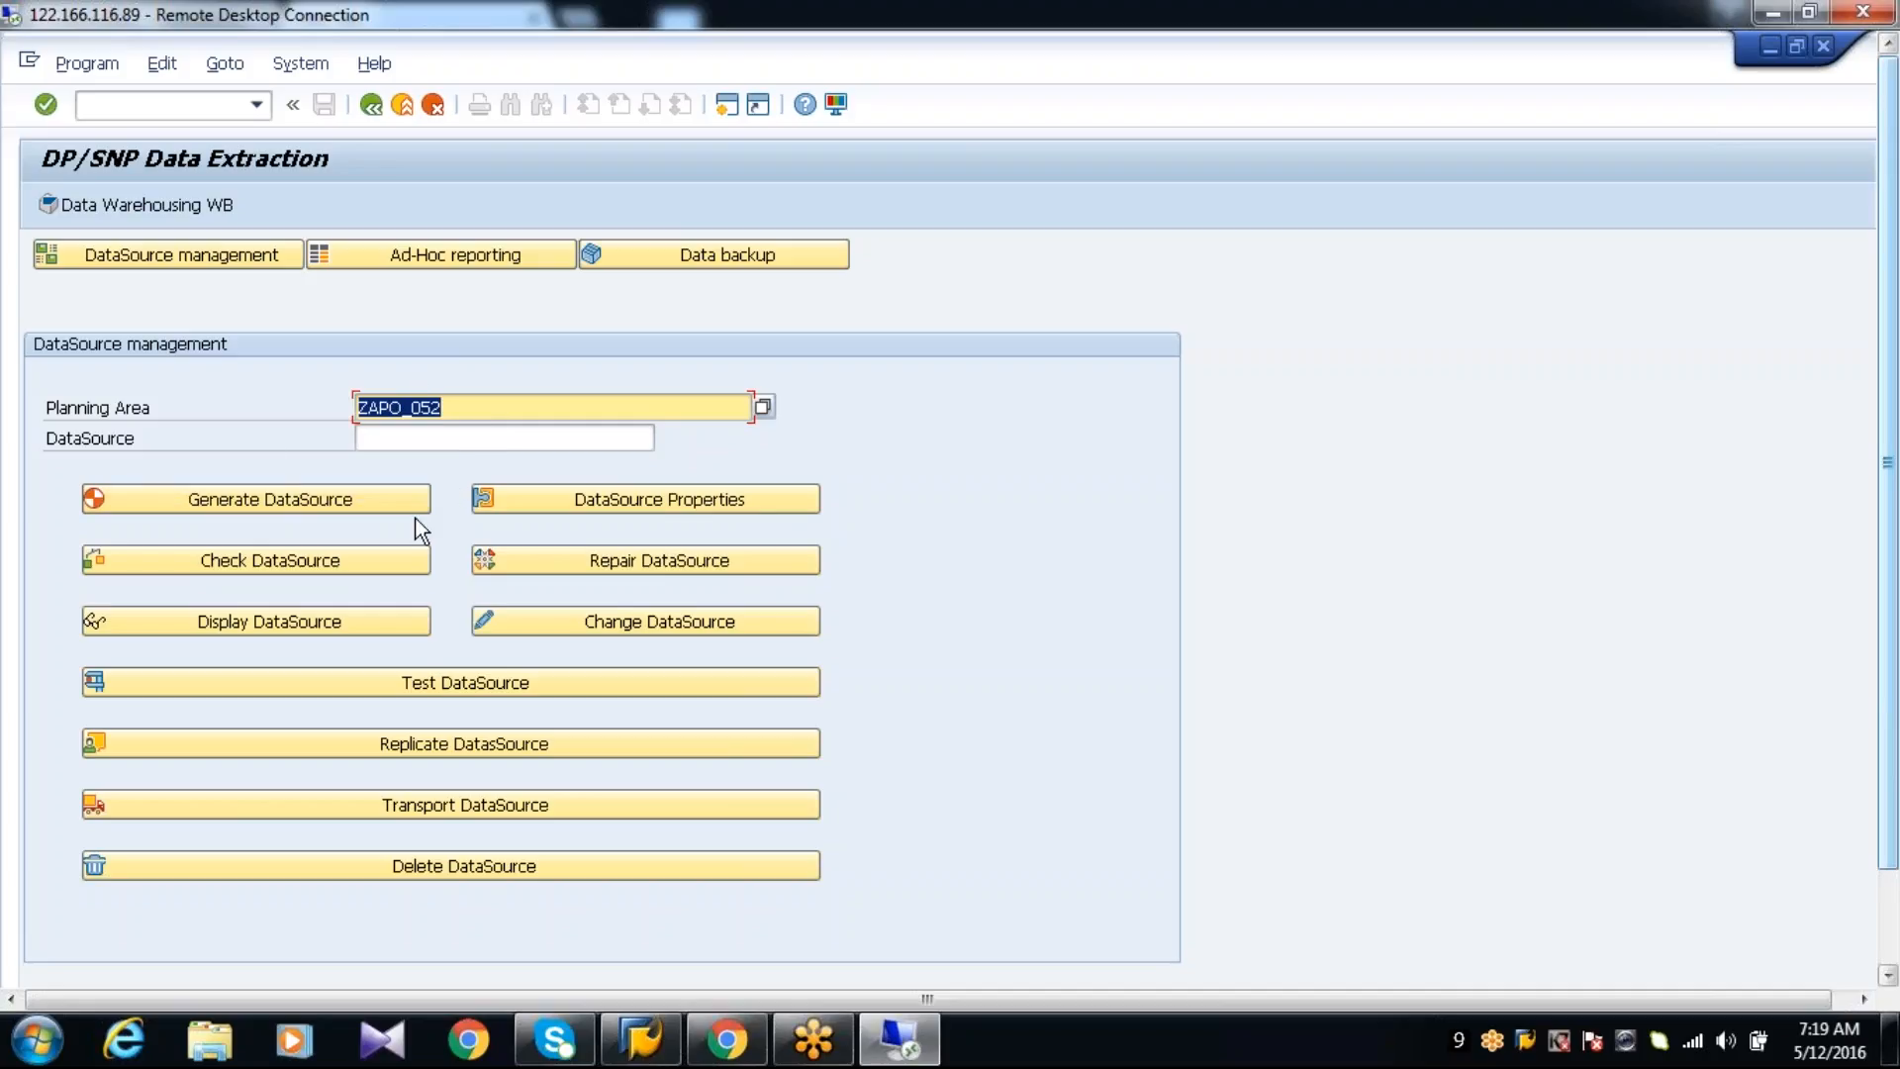
# Enter ZAPO_052P as the DataSource for planning area ZAPO_052
pyautogui.click(386, 435)
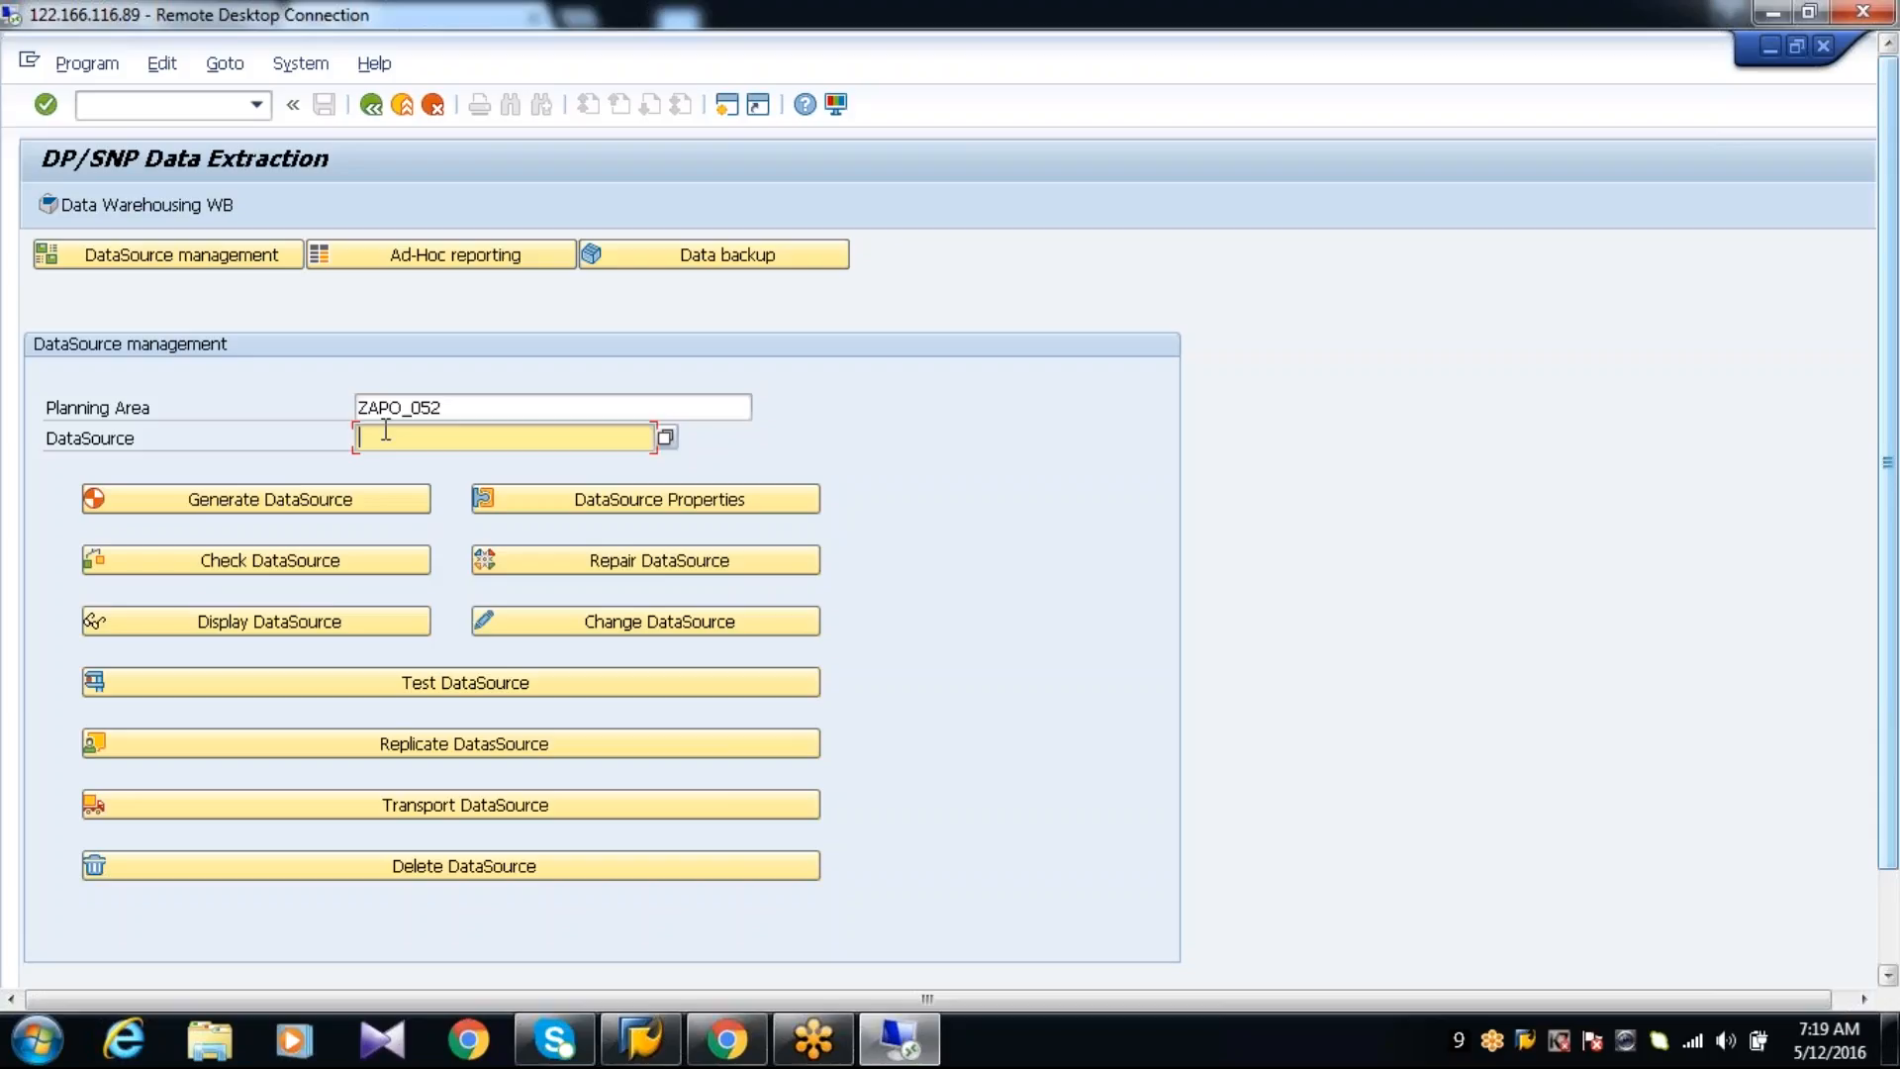
pyautogui.write('ZAPO')
pyautogui.press('BackSpace')
pyautogui.press('BackSpace')
pyautogui.press('BackSpace')
pyautogui.press('BackSpace')
pyautogui.press('capslock')
pyautogui.write('ZAPO_')
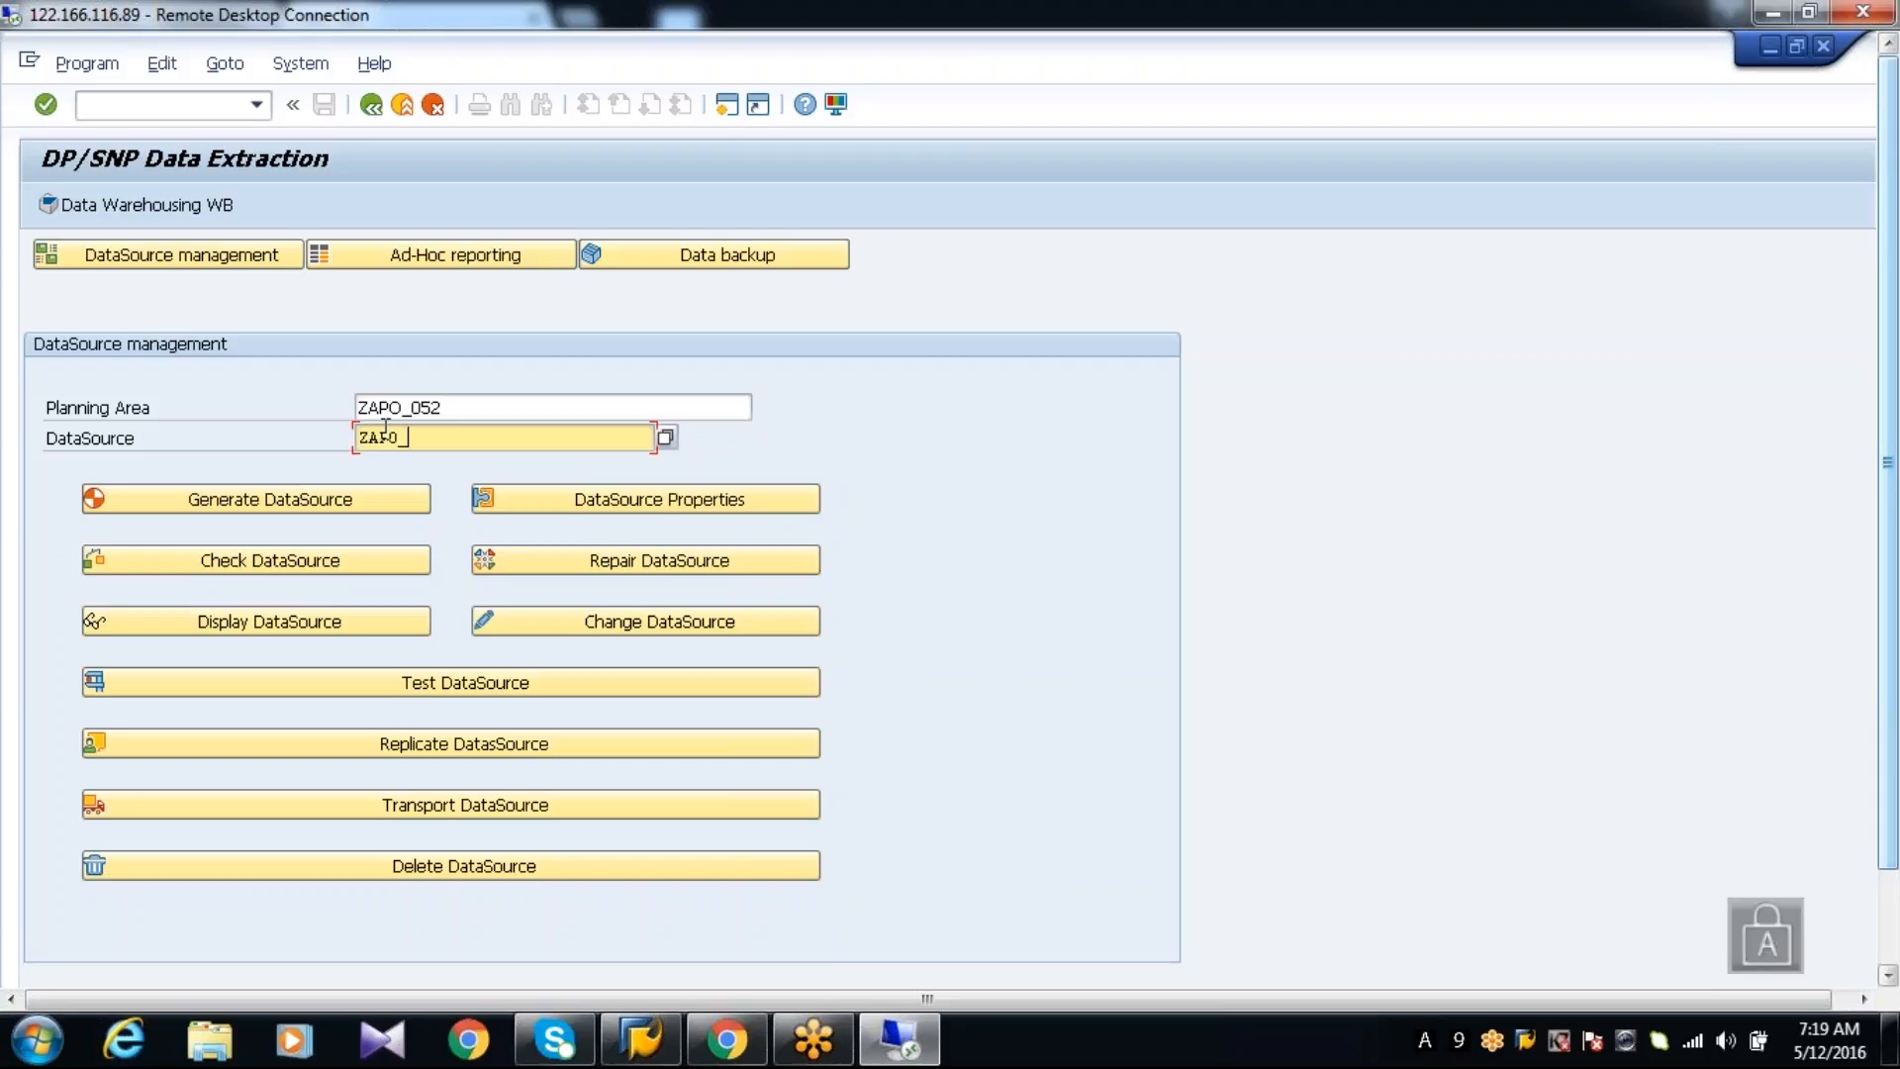
pyautogui.write('0')
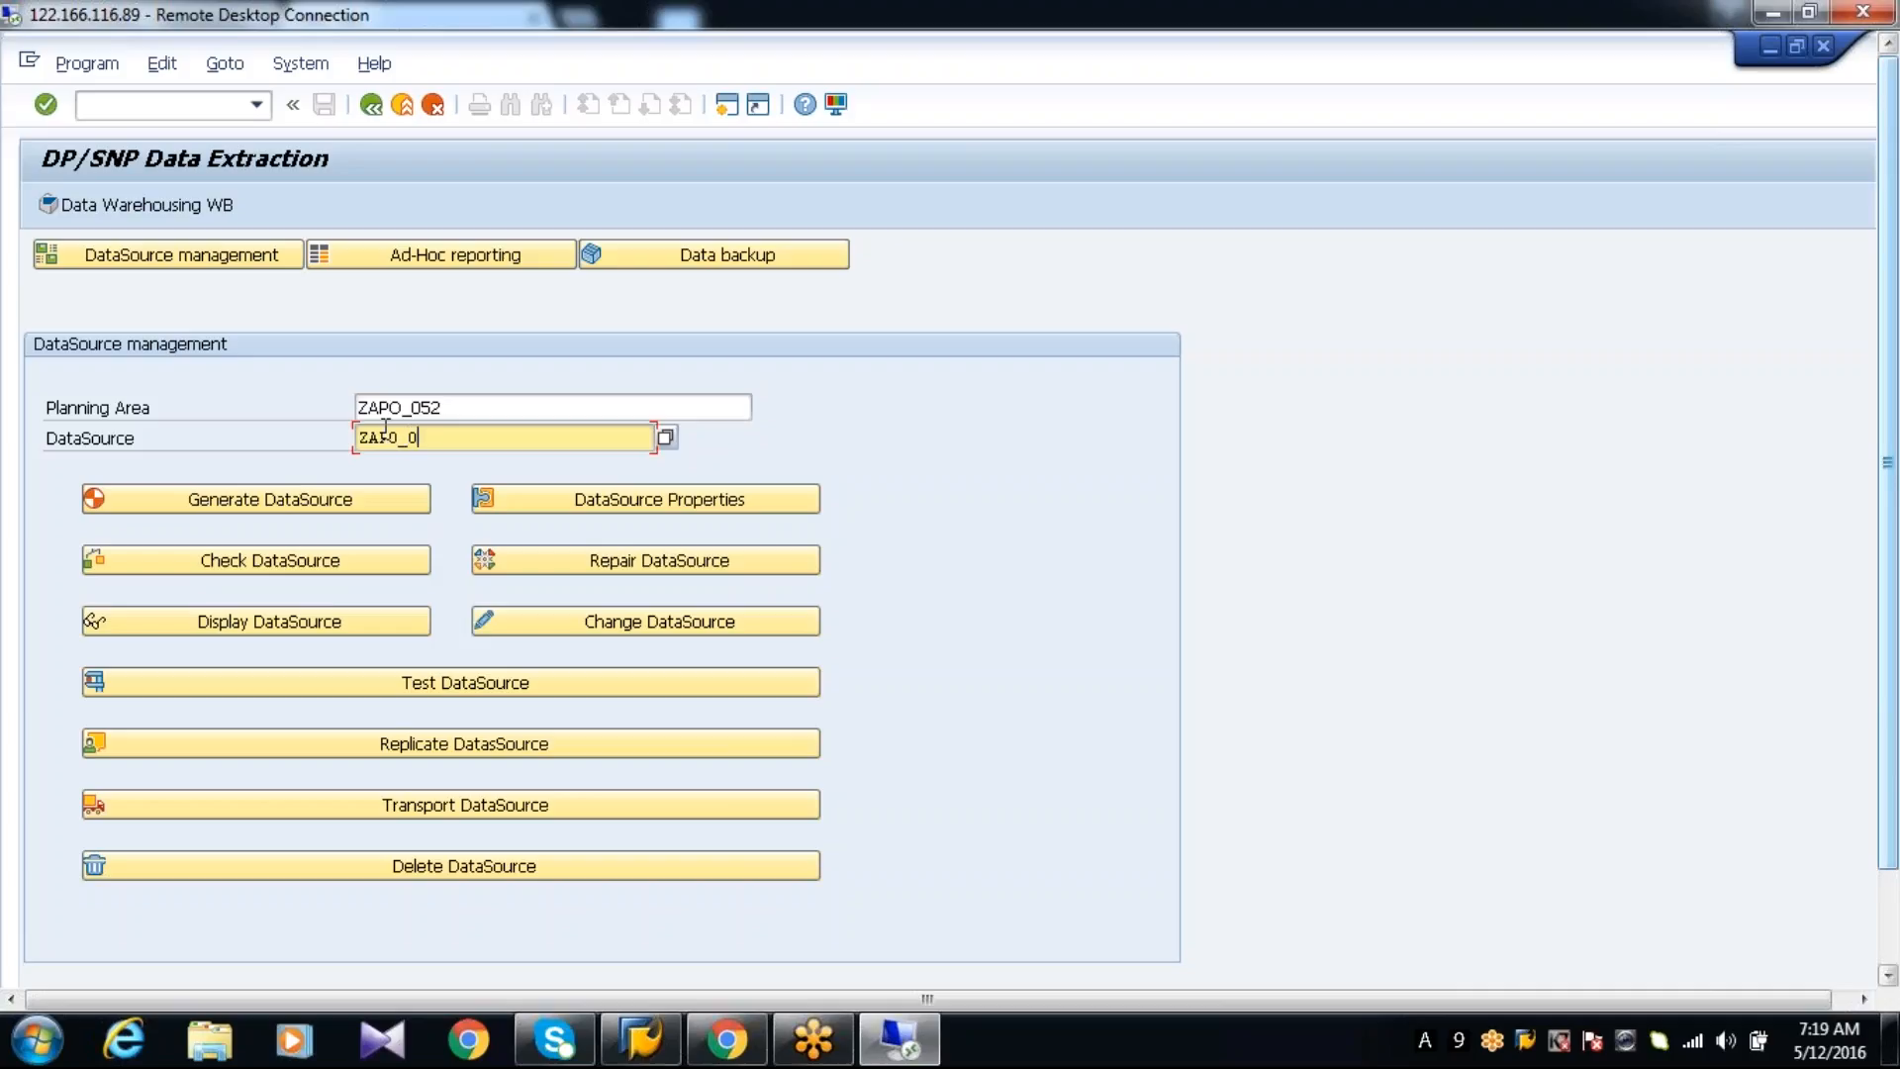
pyautogui.write('52P')
# Generate an export DataSource with the name ZAPO_052P after the 9A prefix, based on the master planning object structure
pyautogui.click(296, 501)
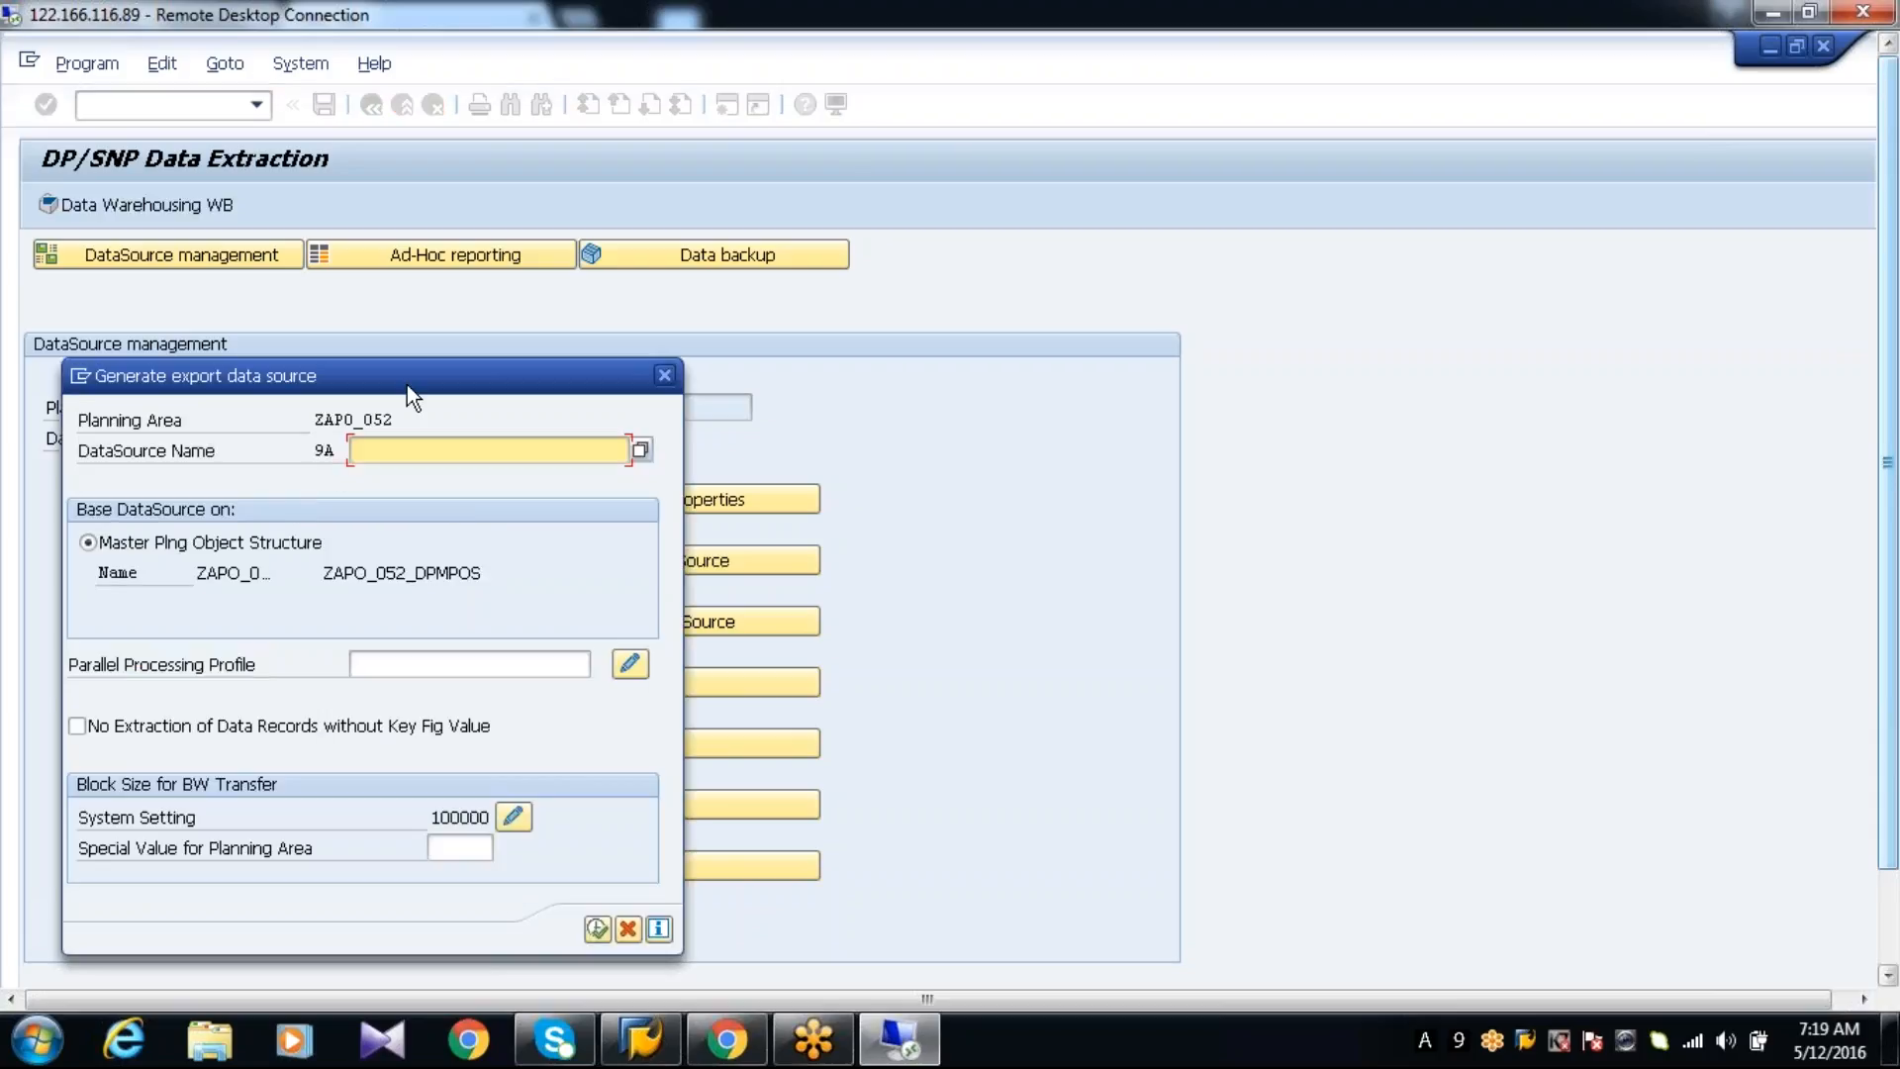
pyautogui.write('ZAPO_052P')
pyautogui.click(596, 928)
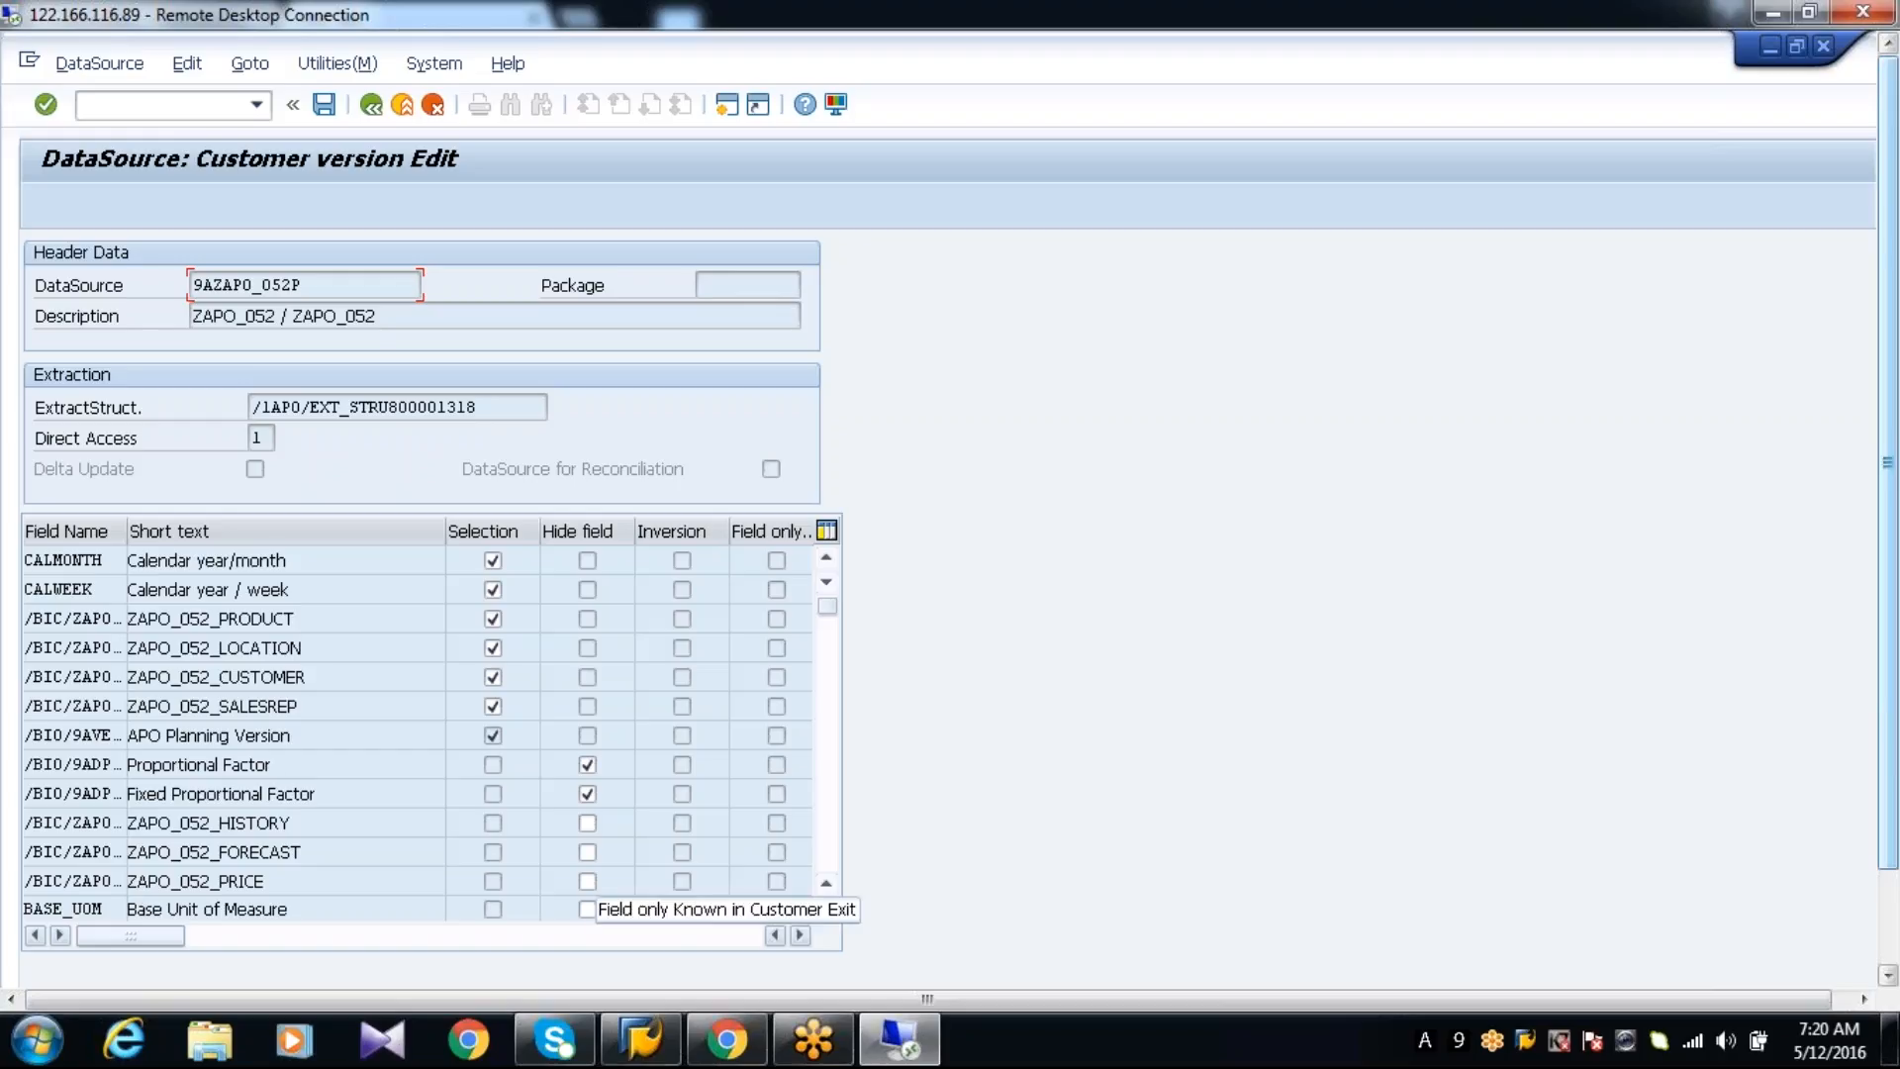
# Review the fields of DataSource 9AZAPO_052P, select its technical name and save the DataSource
pyautogui.click(493, 560)
pyautogui.click(829, 816)
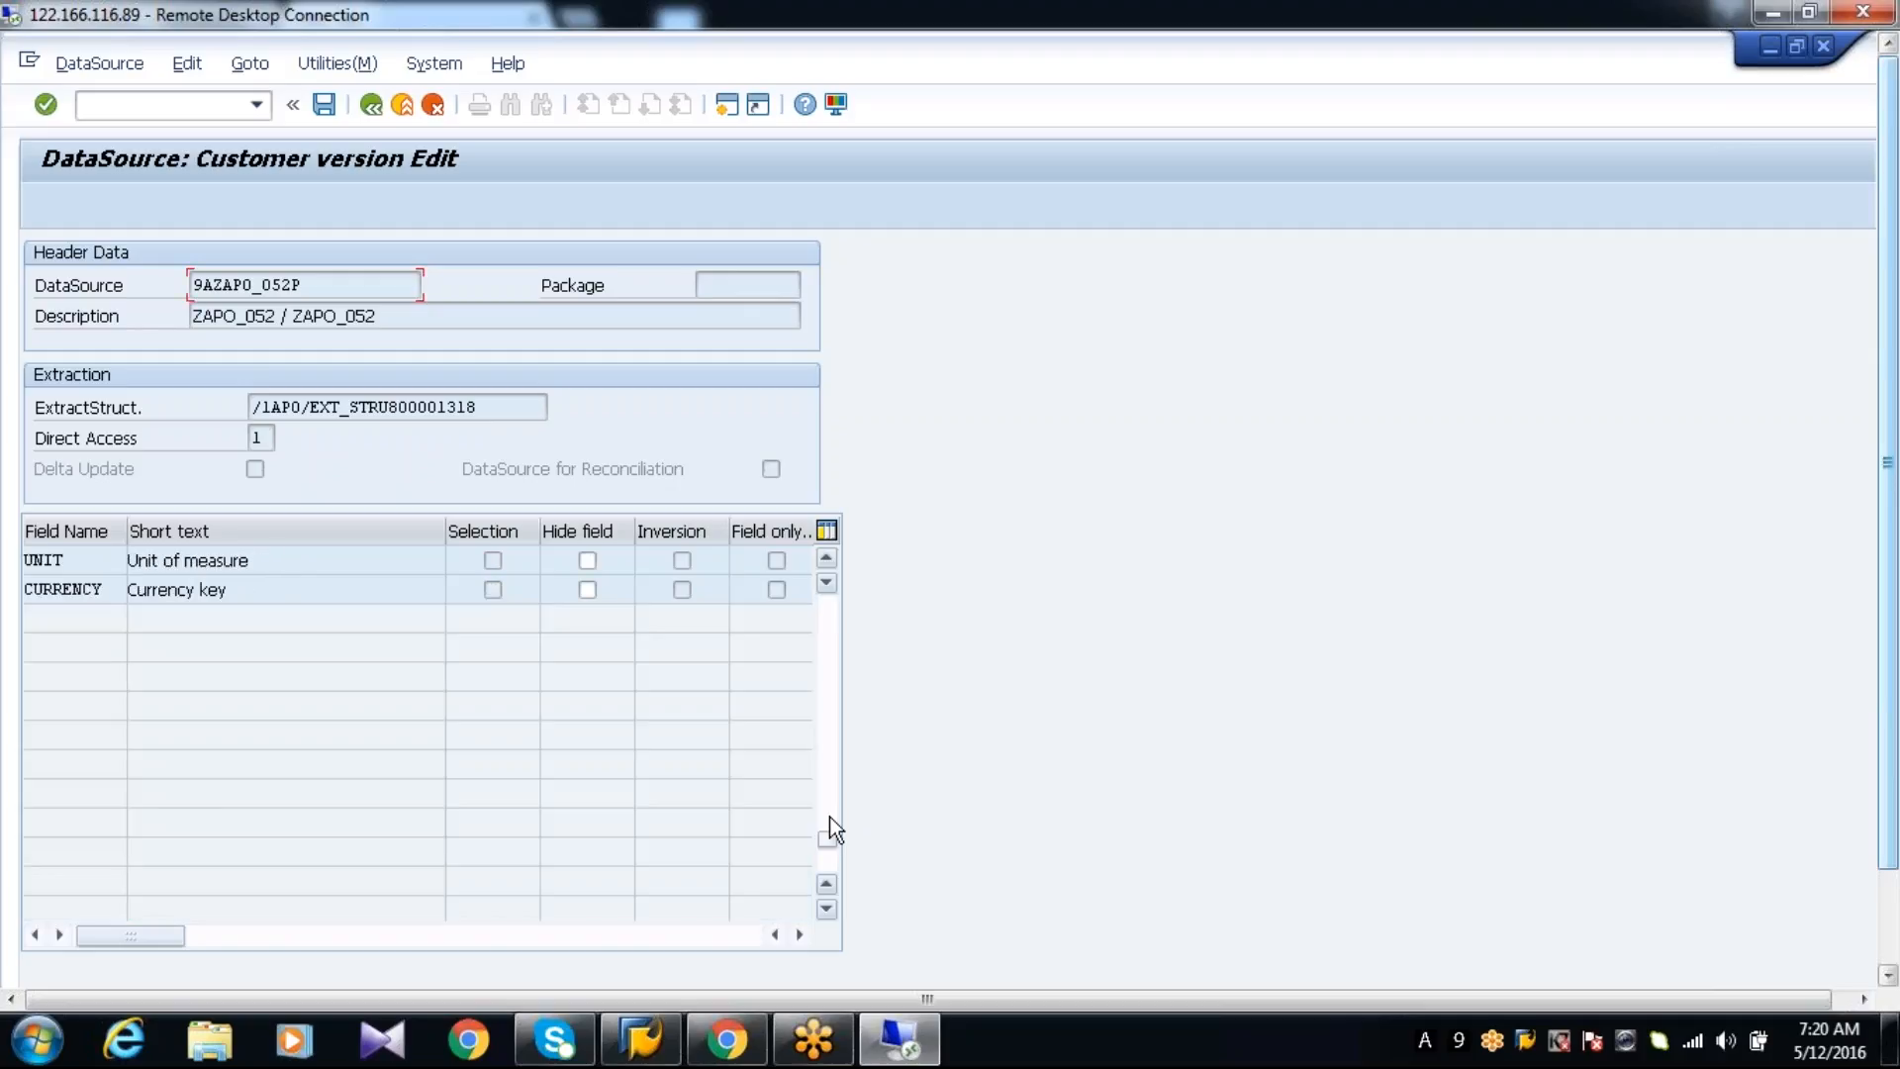
pyautogui.click(838, 645)
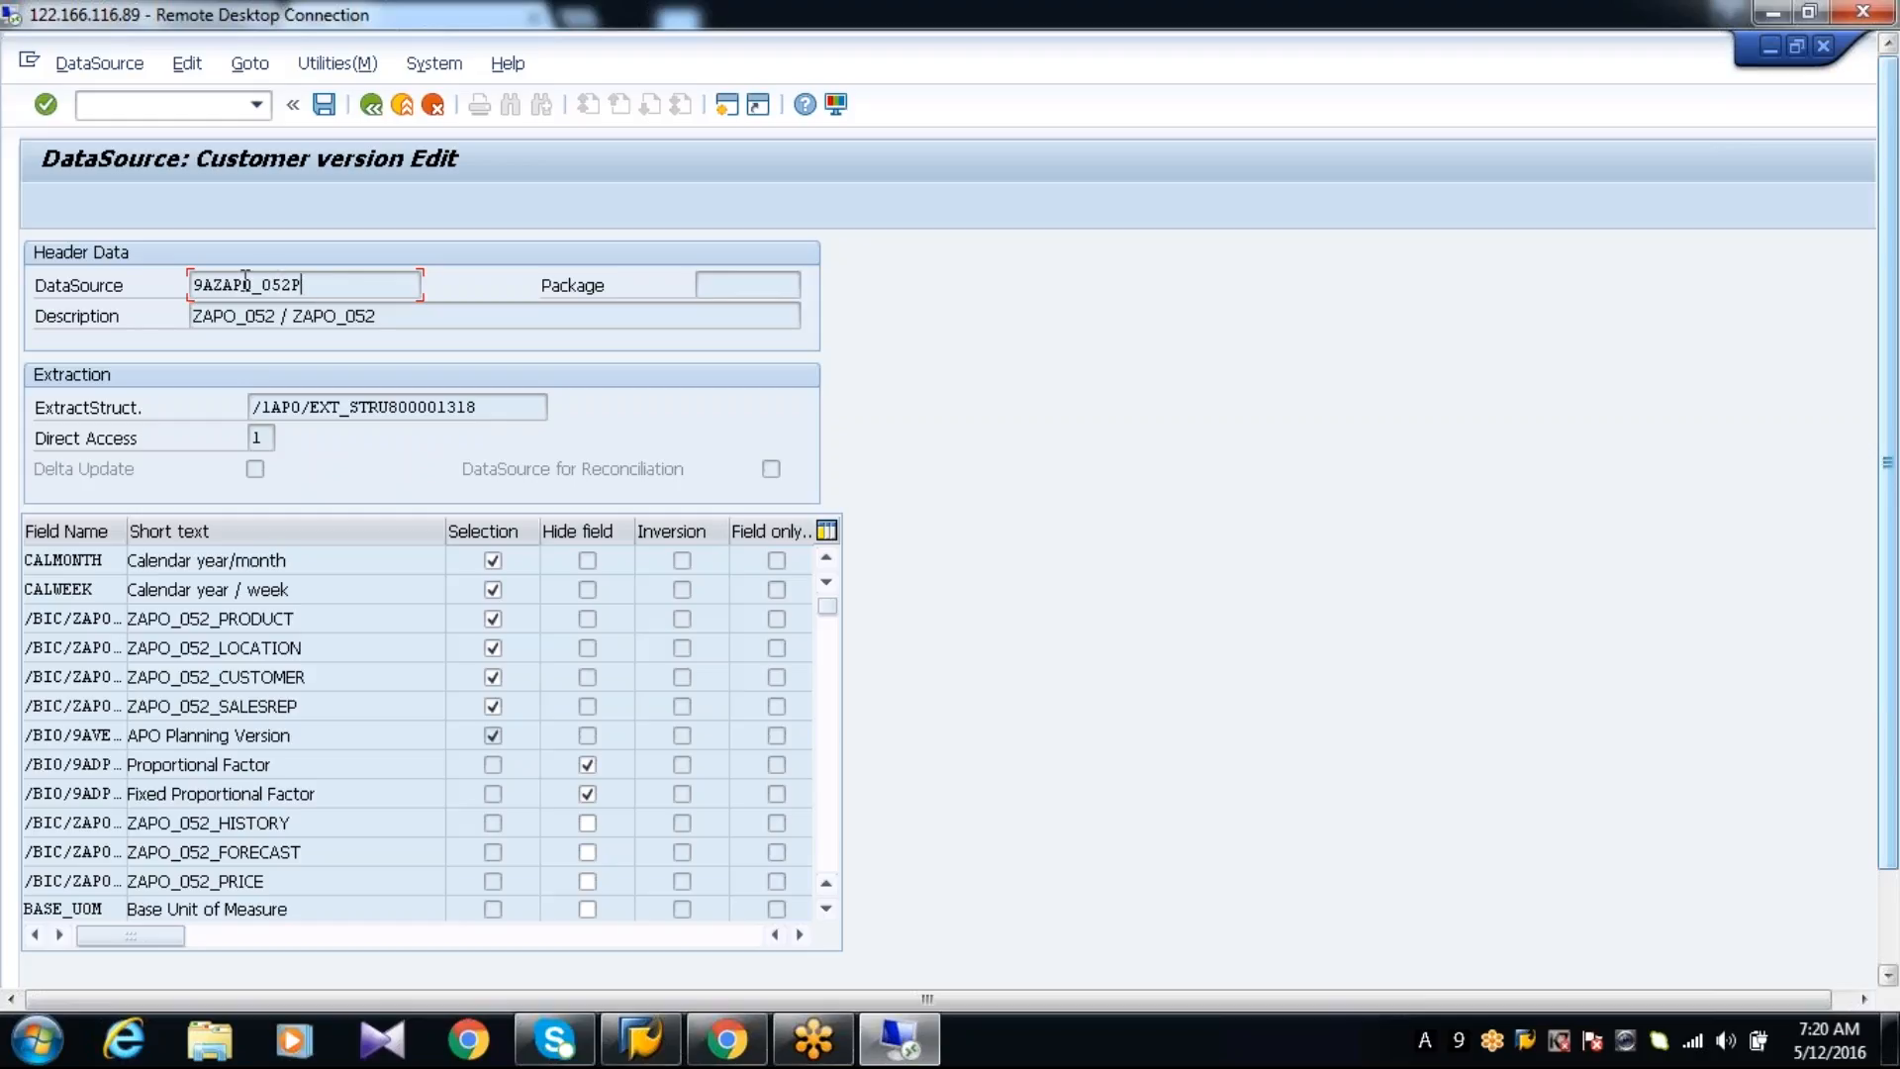
pyautogui.moveTo(318, 285); pyautogui.dragTo(191, 285)
pyautogui.click(130, 287)
pyautogui.click(325, 104)
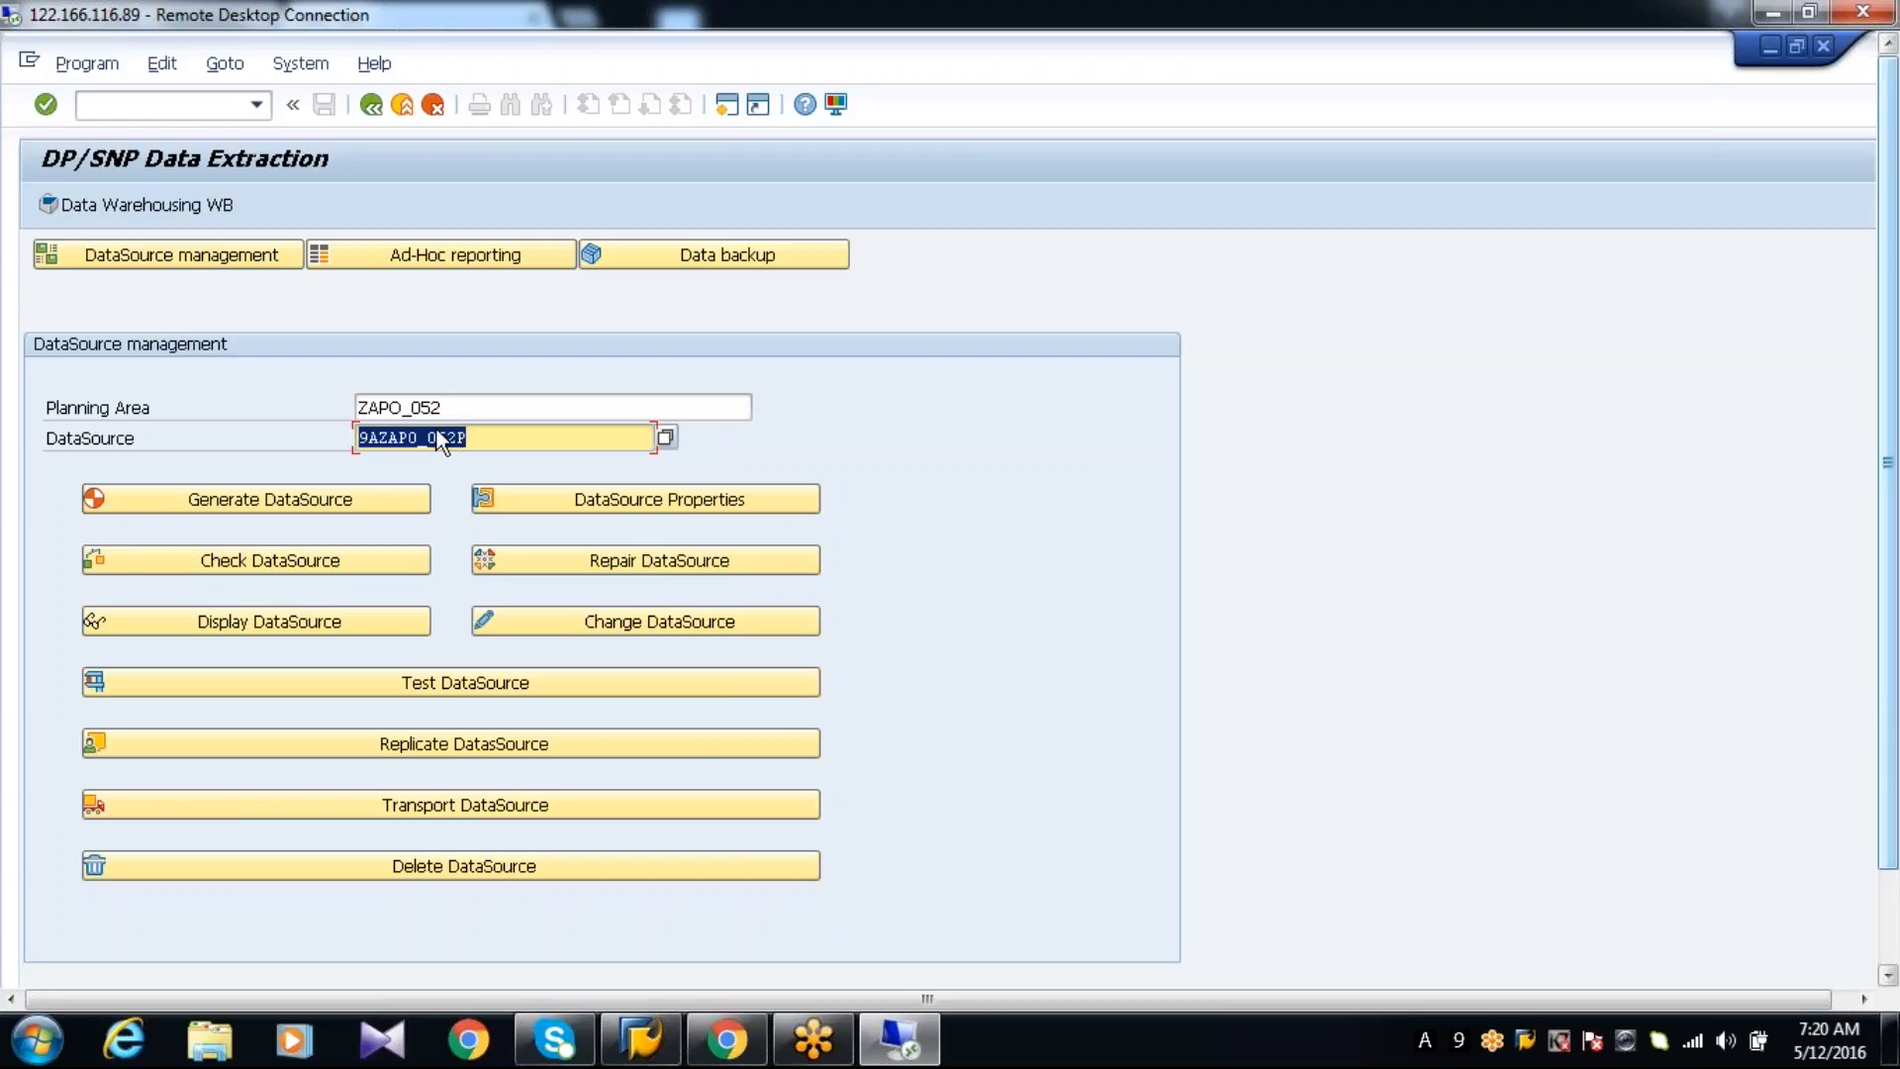
# Replicate DataSource 9AZAPO_052P, creating it in BI as DataSource (RSDS)
pyautogui.click(368, 739)
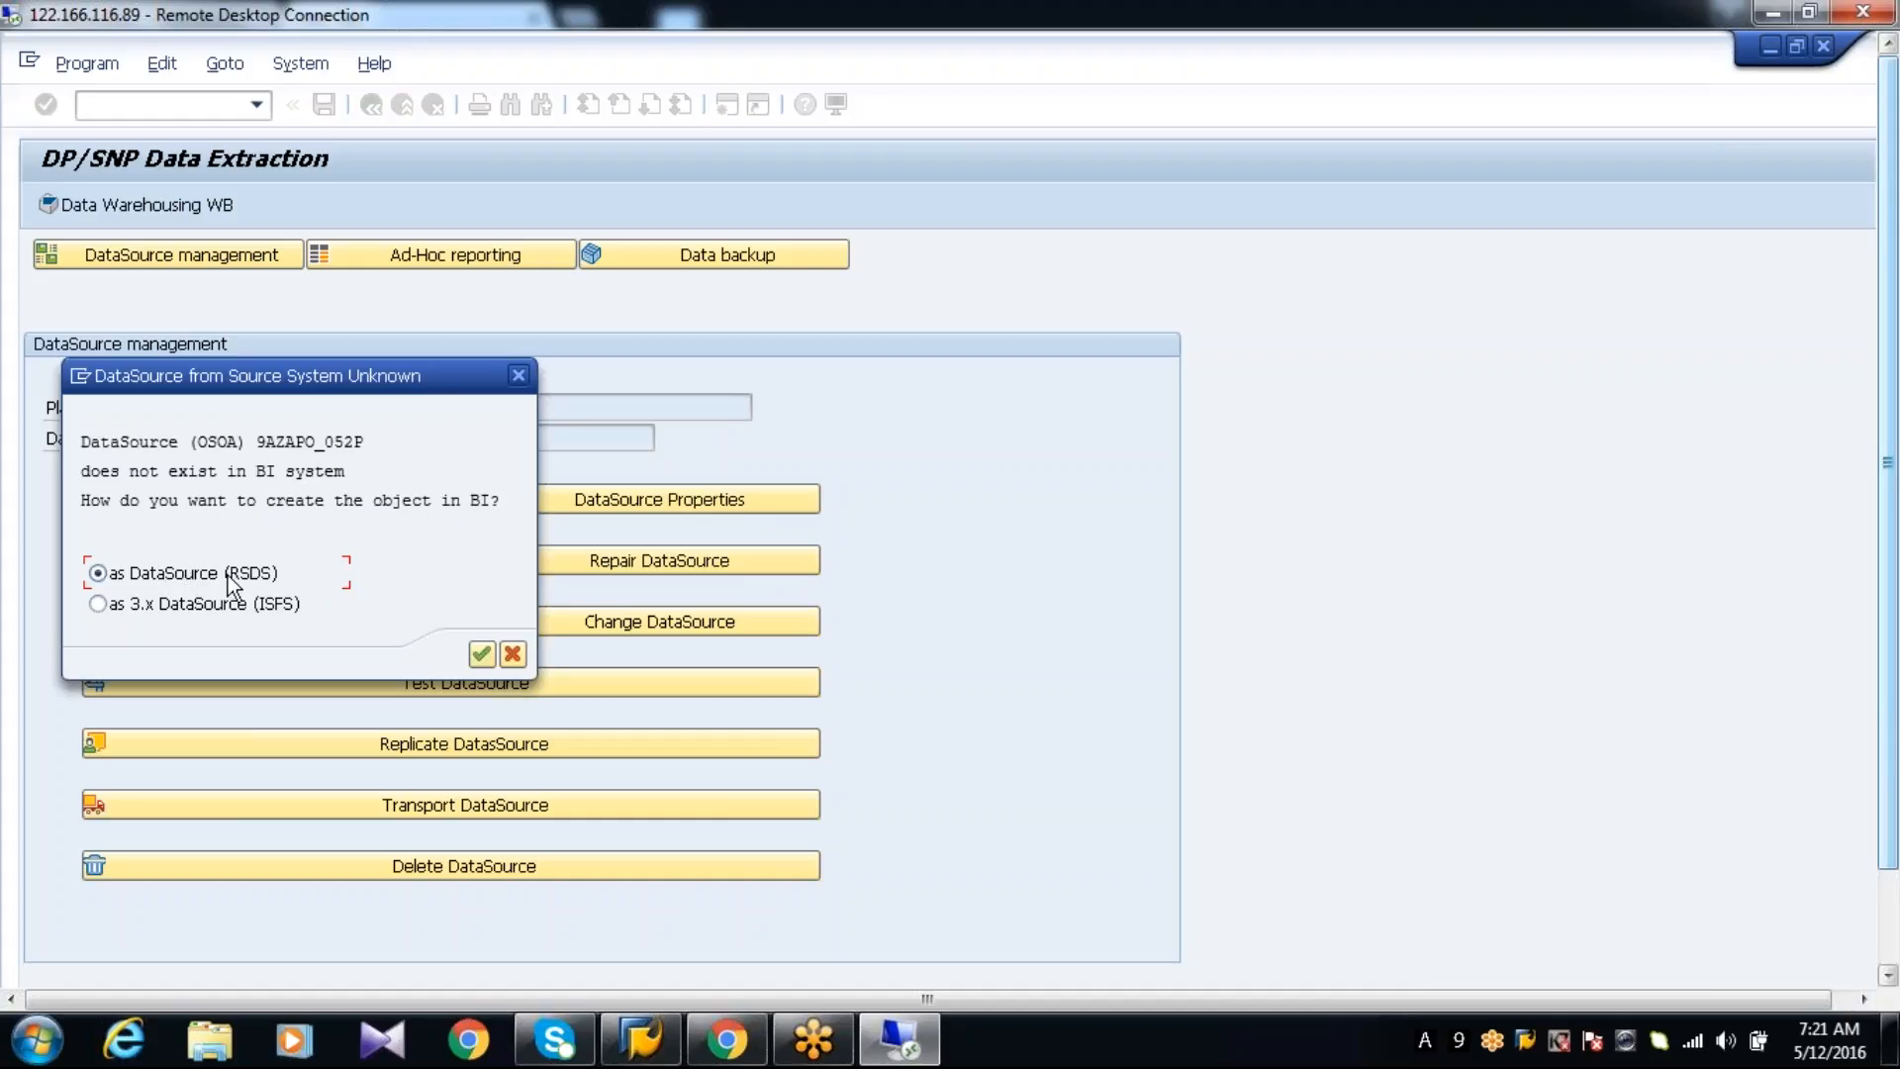
pyautogui.click(485, 659)
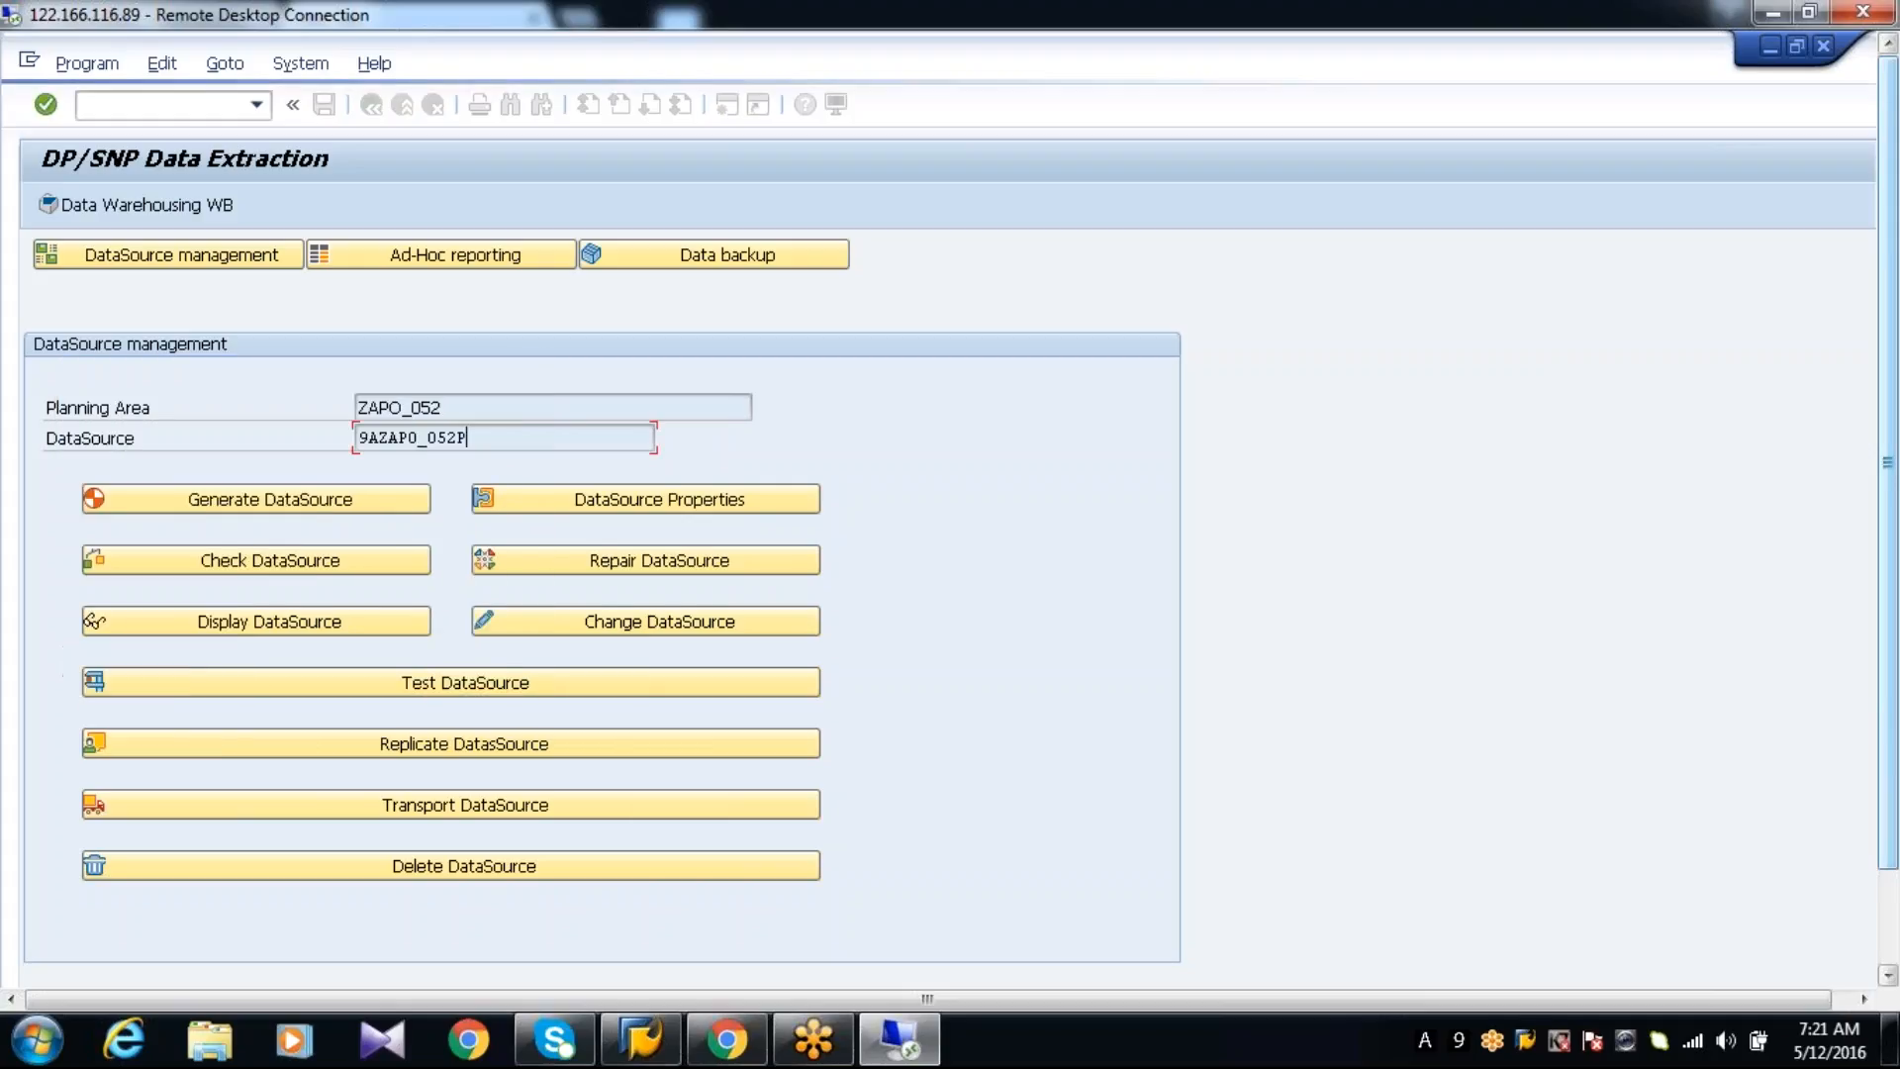
# Open the Data Warehousing Workbench in a new session with transaction RSA1
pyautogui.click(206, 105)
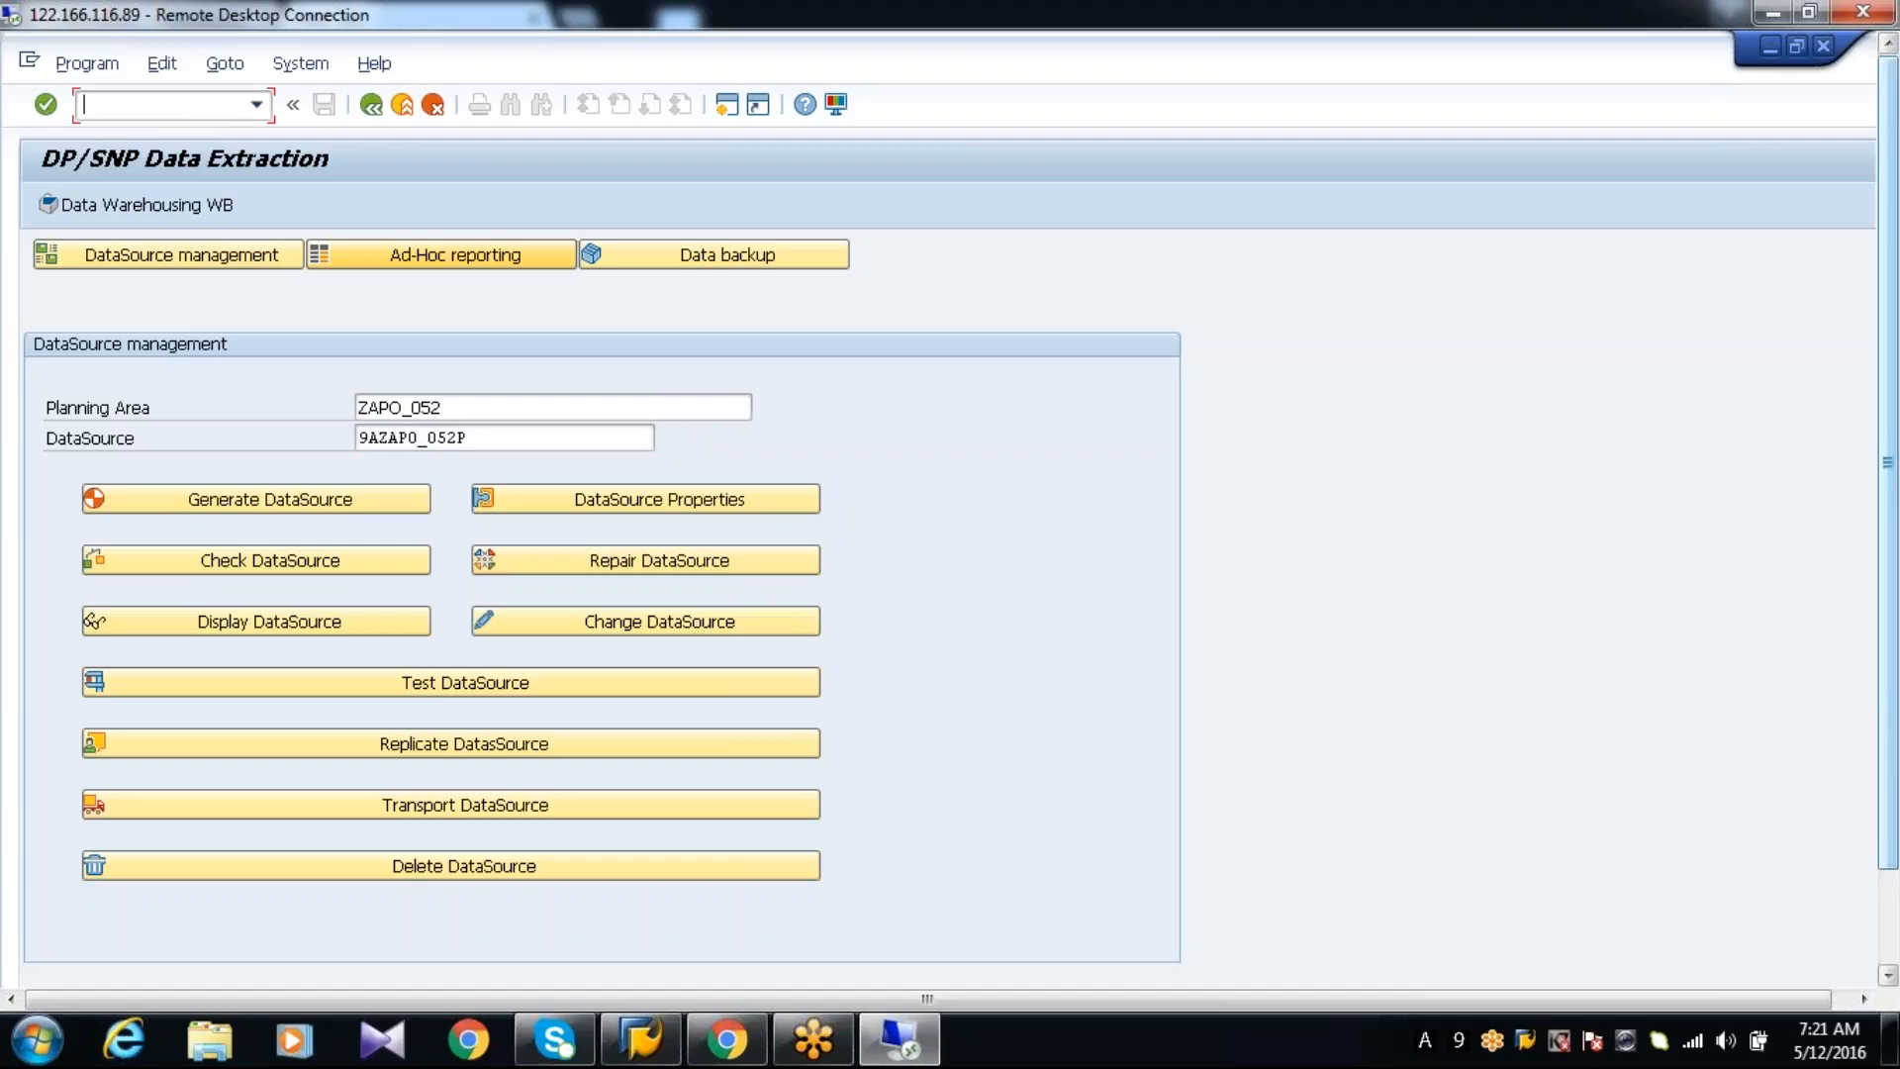
pyautogui.write('/oRSA1')
pyautogui.press('Return')
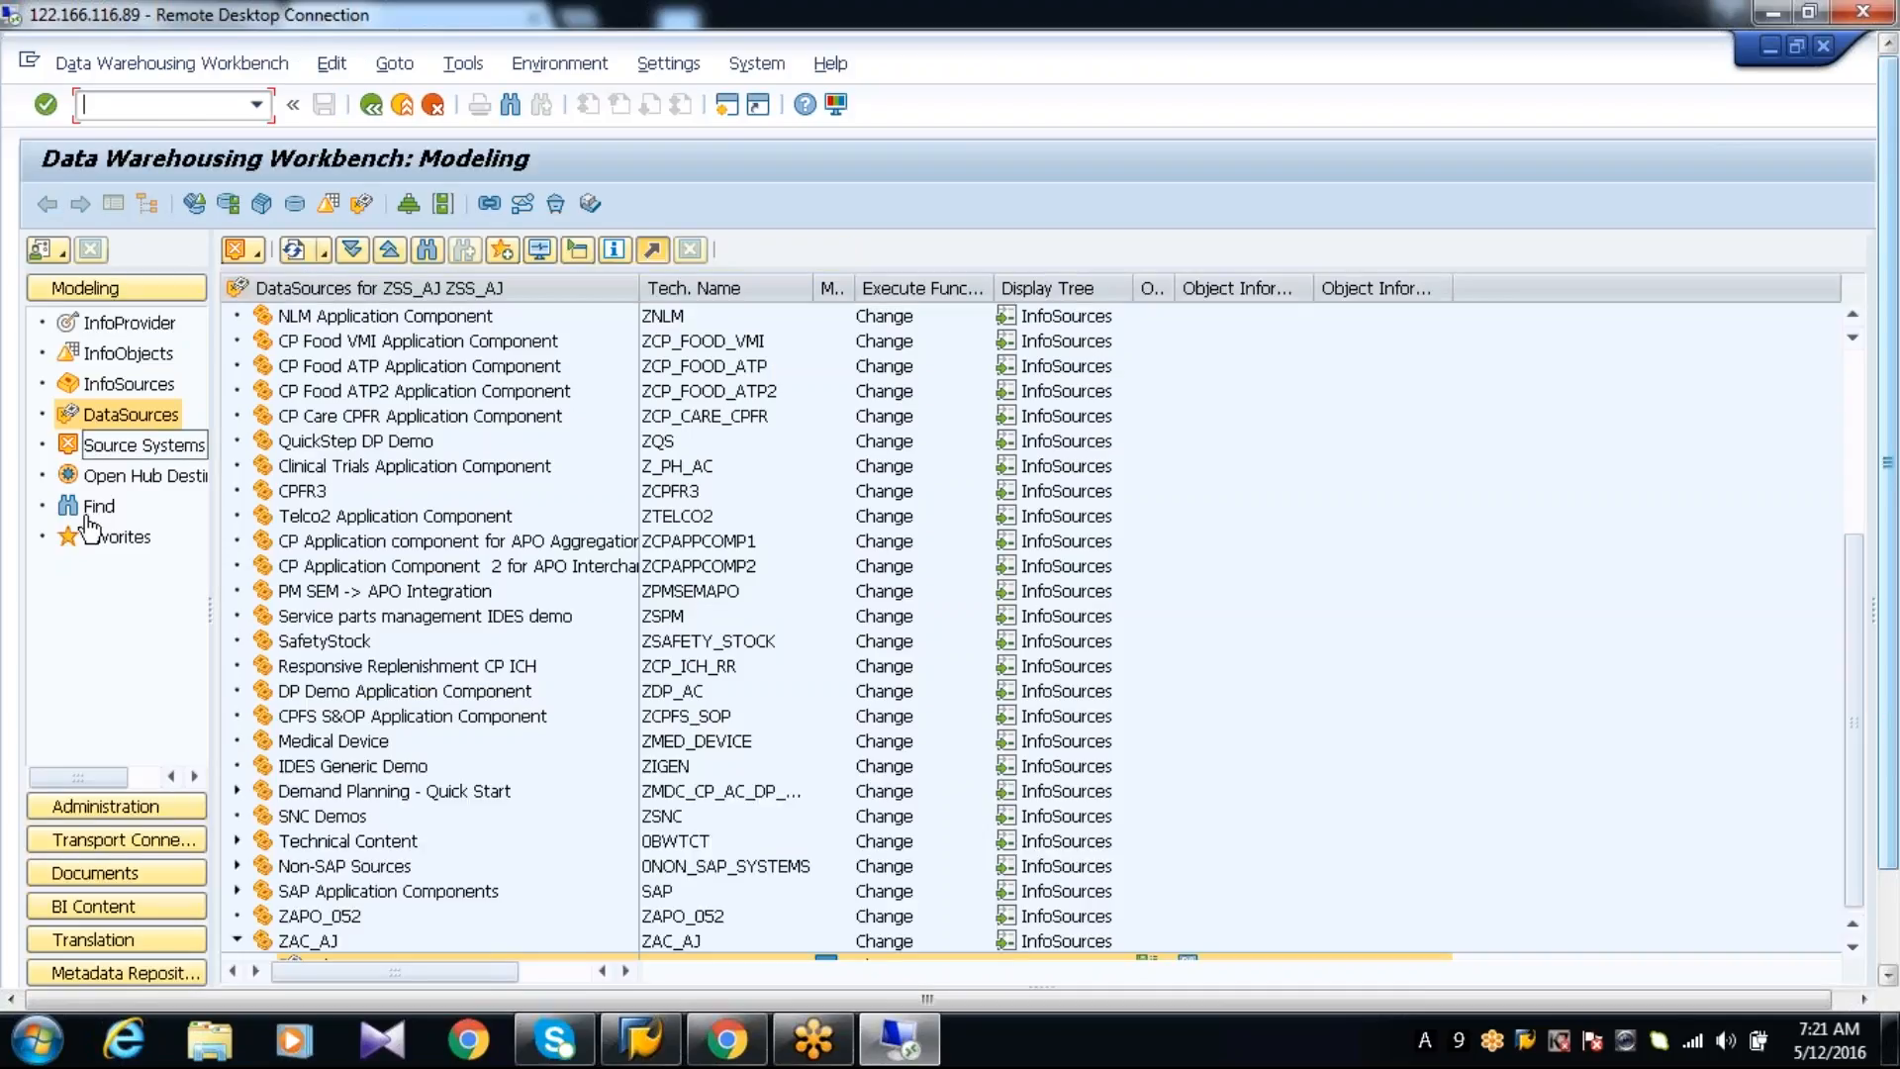
# Search the Data Warehousing Workbench for the pasted DataSource name 9AZAPO_052P across all object types
pyautogui.click(95, 507)
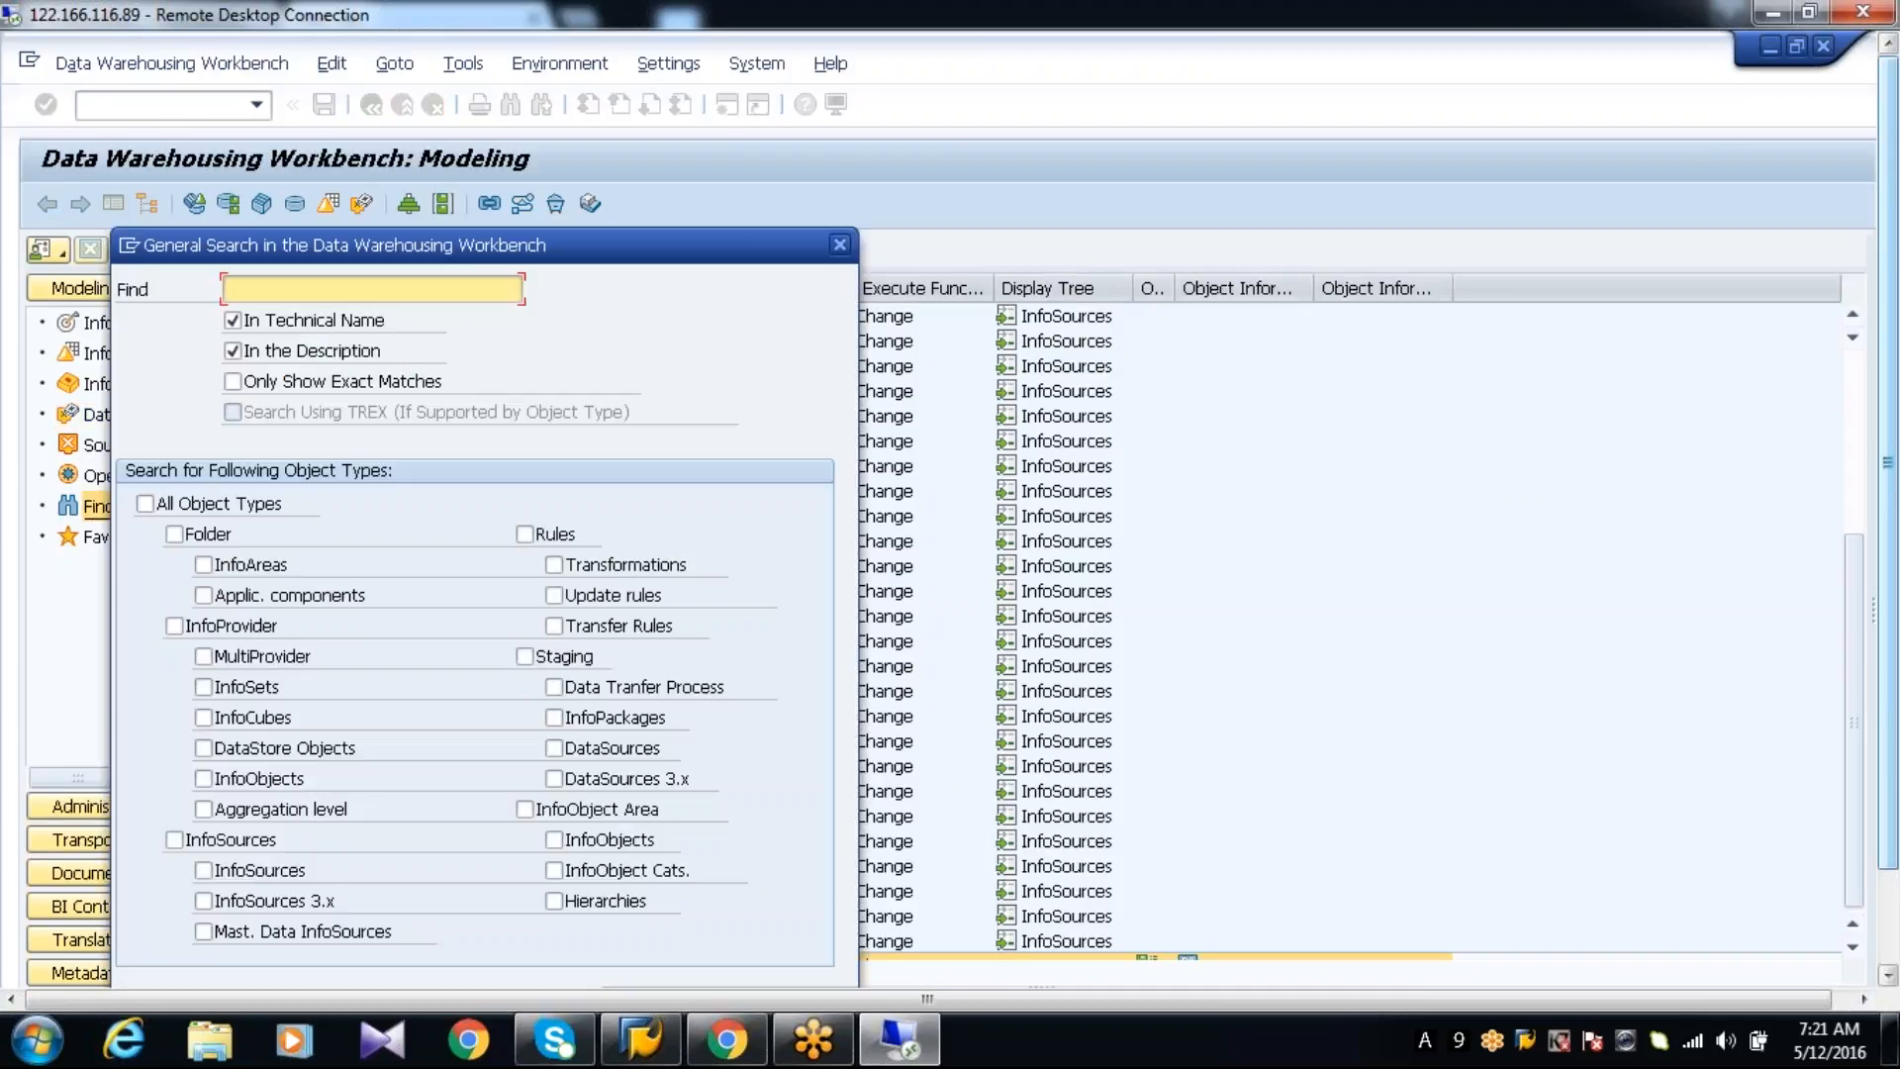
pyautogui.write('e      9AZAPO_052P')
pyautogui.click(270, 288)
pyautogui.press('BackSpace')
pyautogui.press('BackSpace')
pyautogui.press('BackSpace')
pyautogui.press('BackSpace')
pyautogui.press('BackSpace')
pyautogui.press('BackSpace')
pyautogui.press('BackSpace')
pyautogui.click(198, 509)
pyautogui.press('Return')
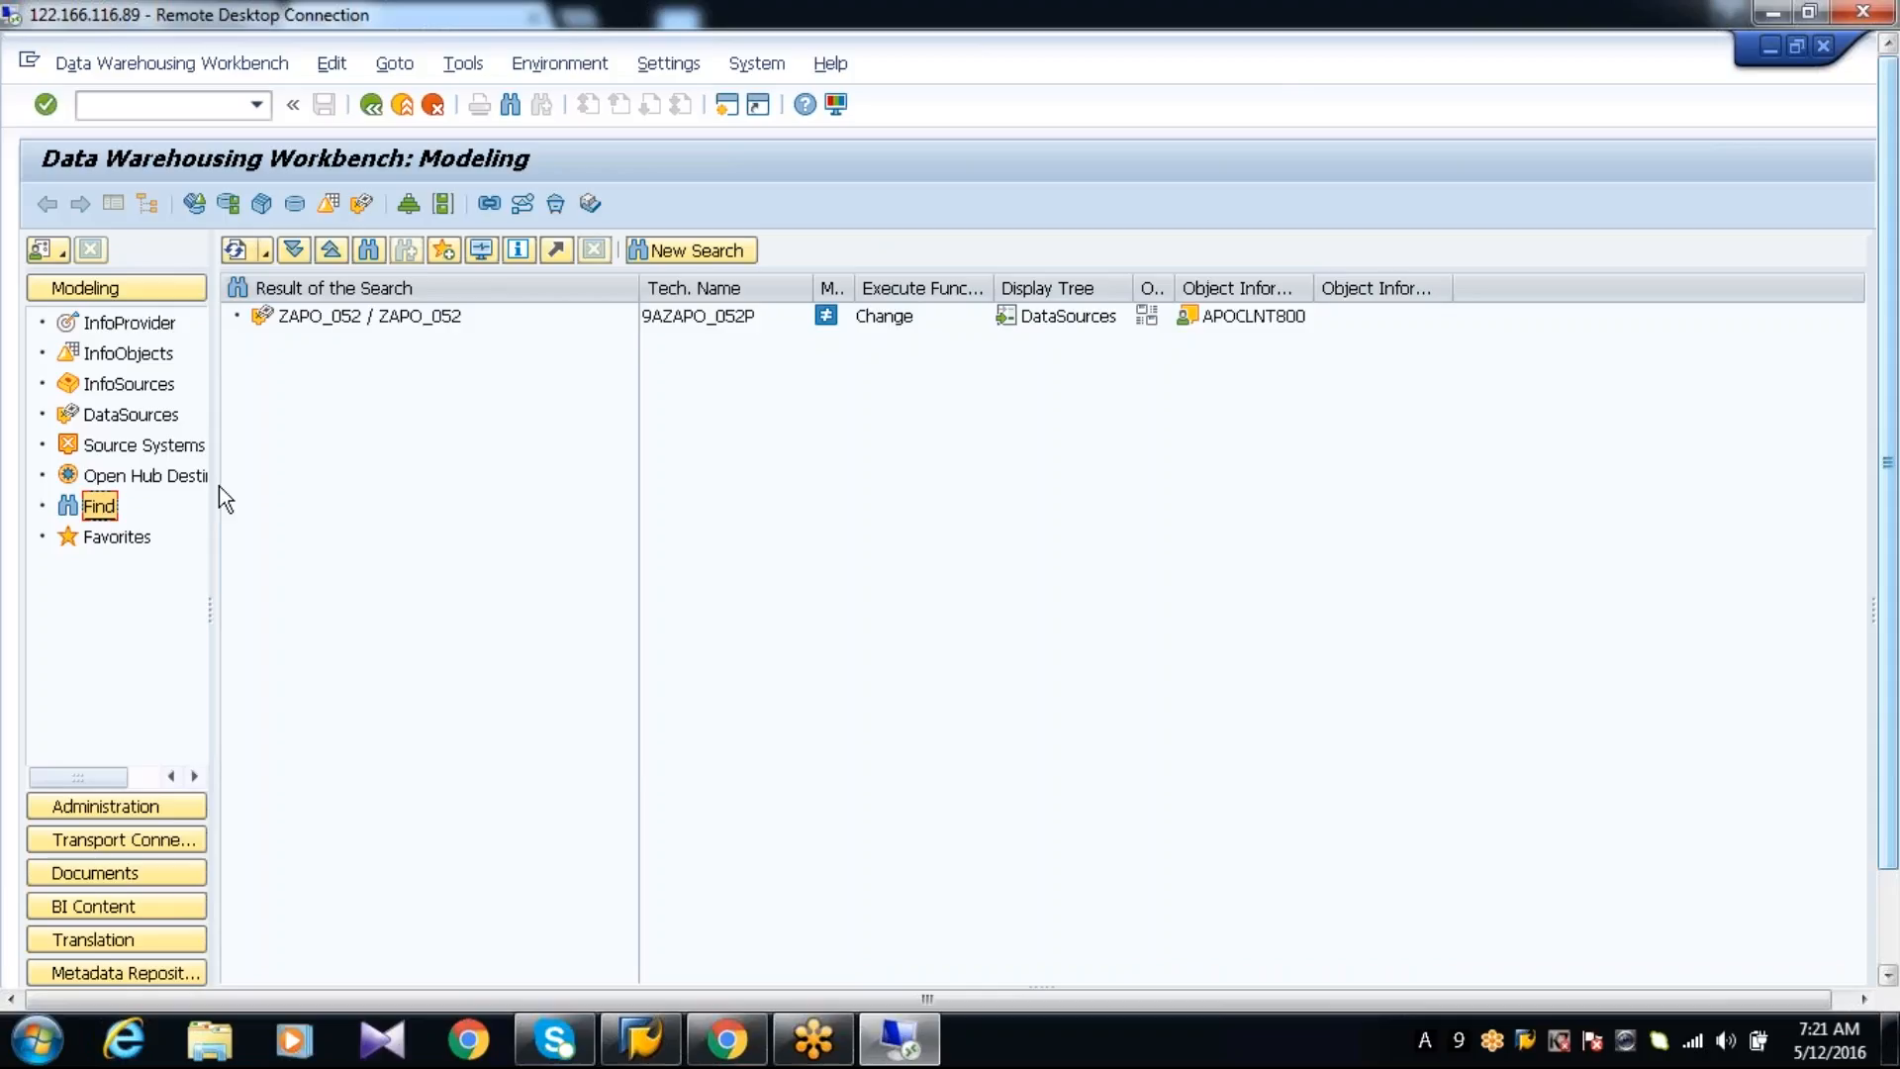
# Open the found DataSource 9AZAPO_052P in change mode and activate it as a local object
pyautogui.doubleClick(396, 325)
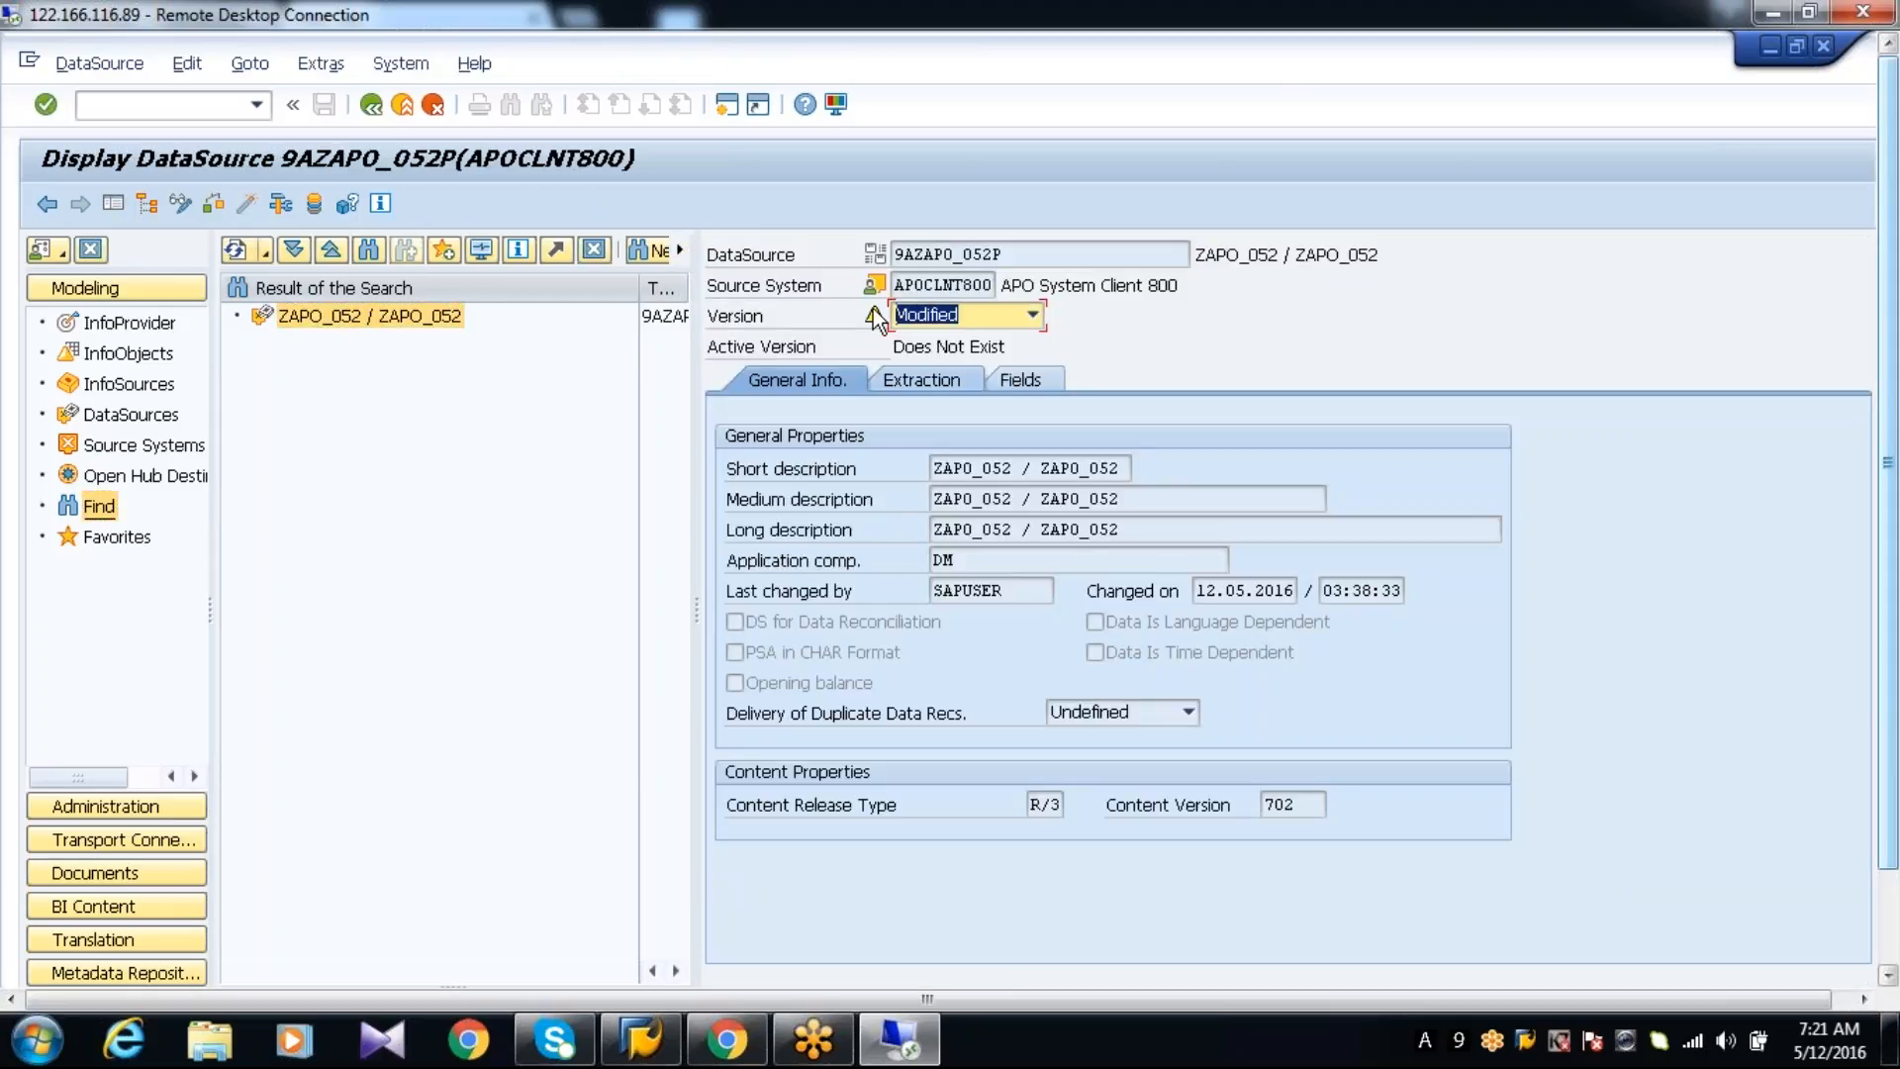
pyautogui.click(185, 203)
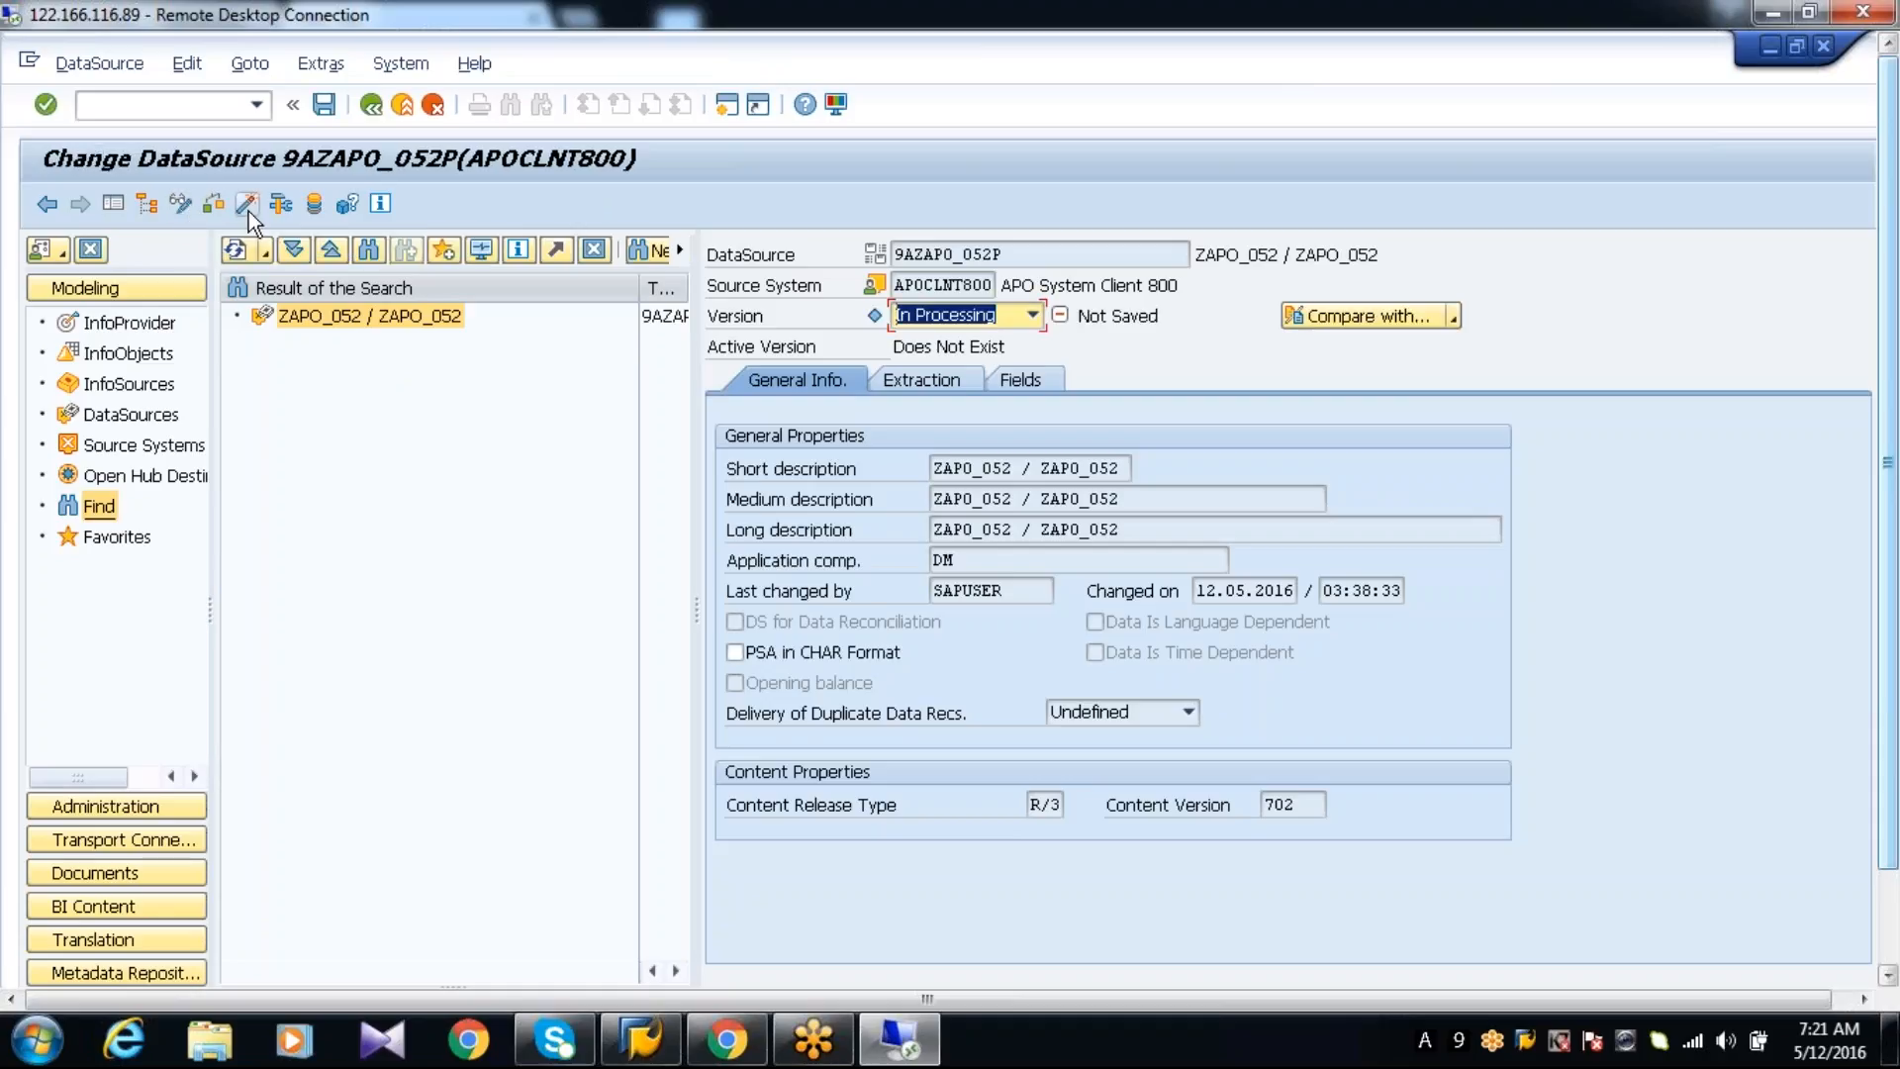
pyautogui.click(247, 208)
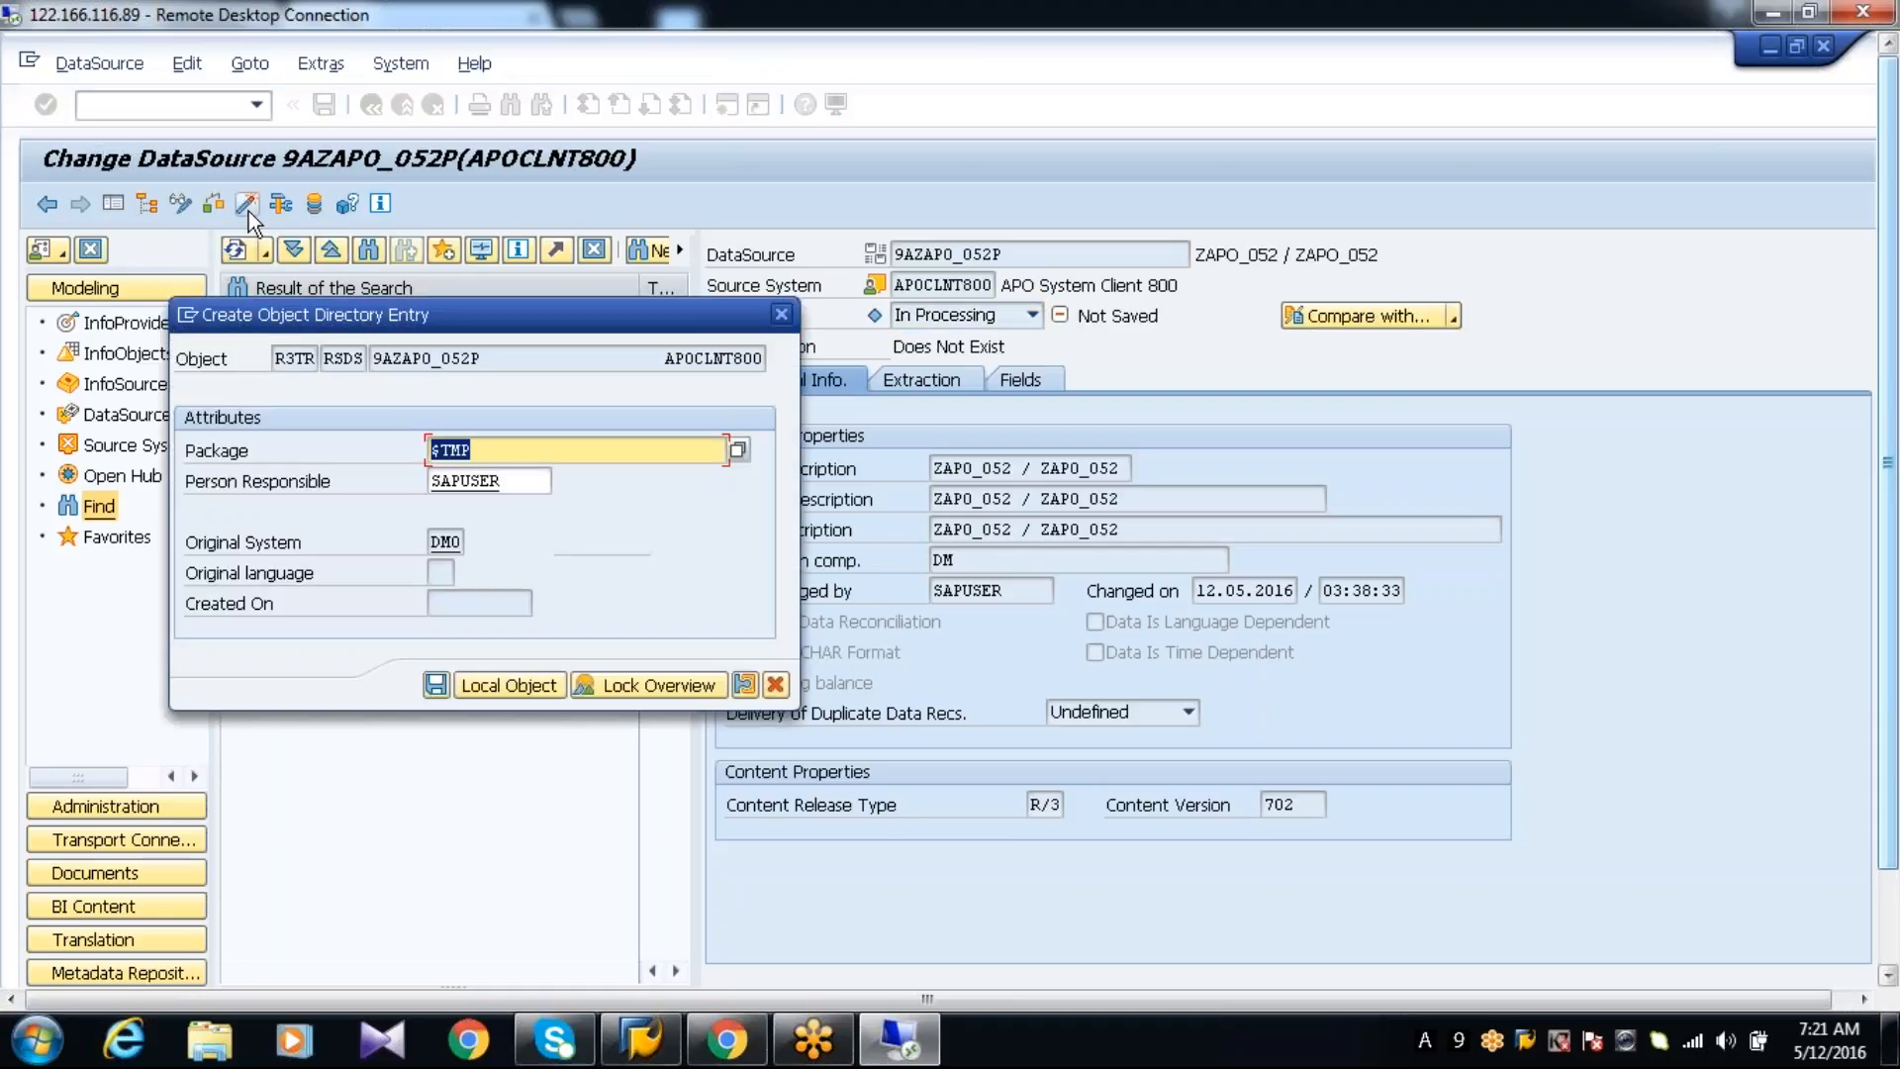
pyautogui.click(478, 681)
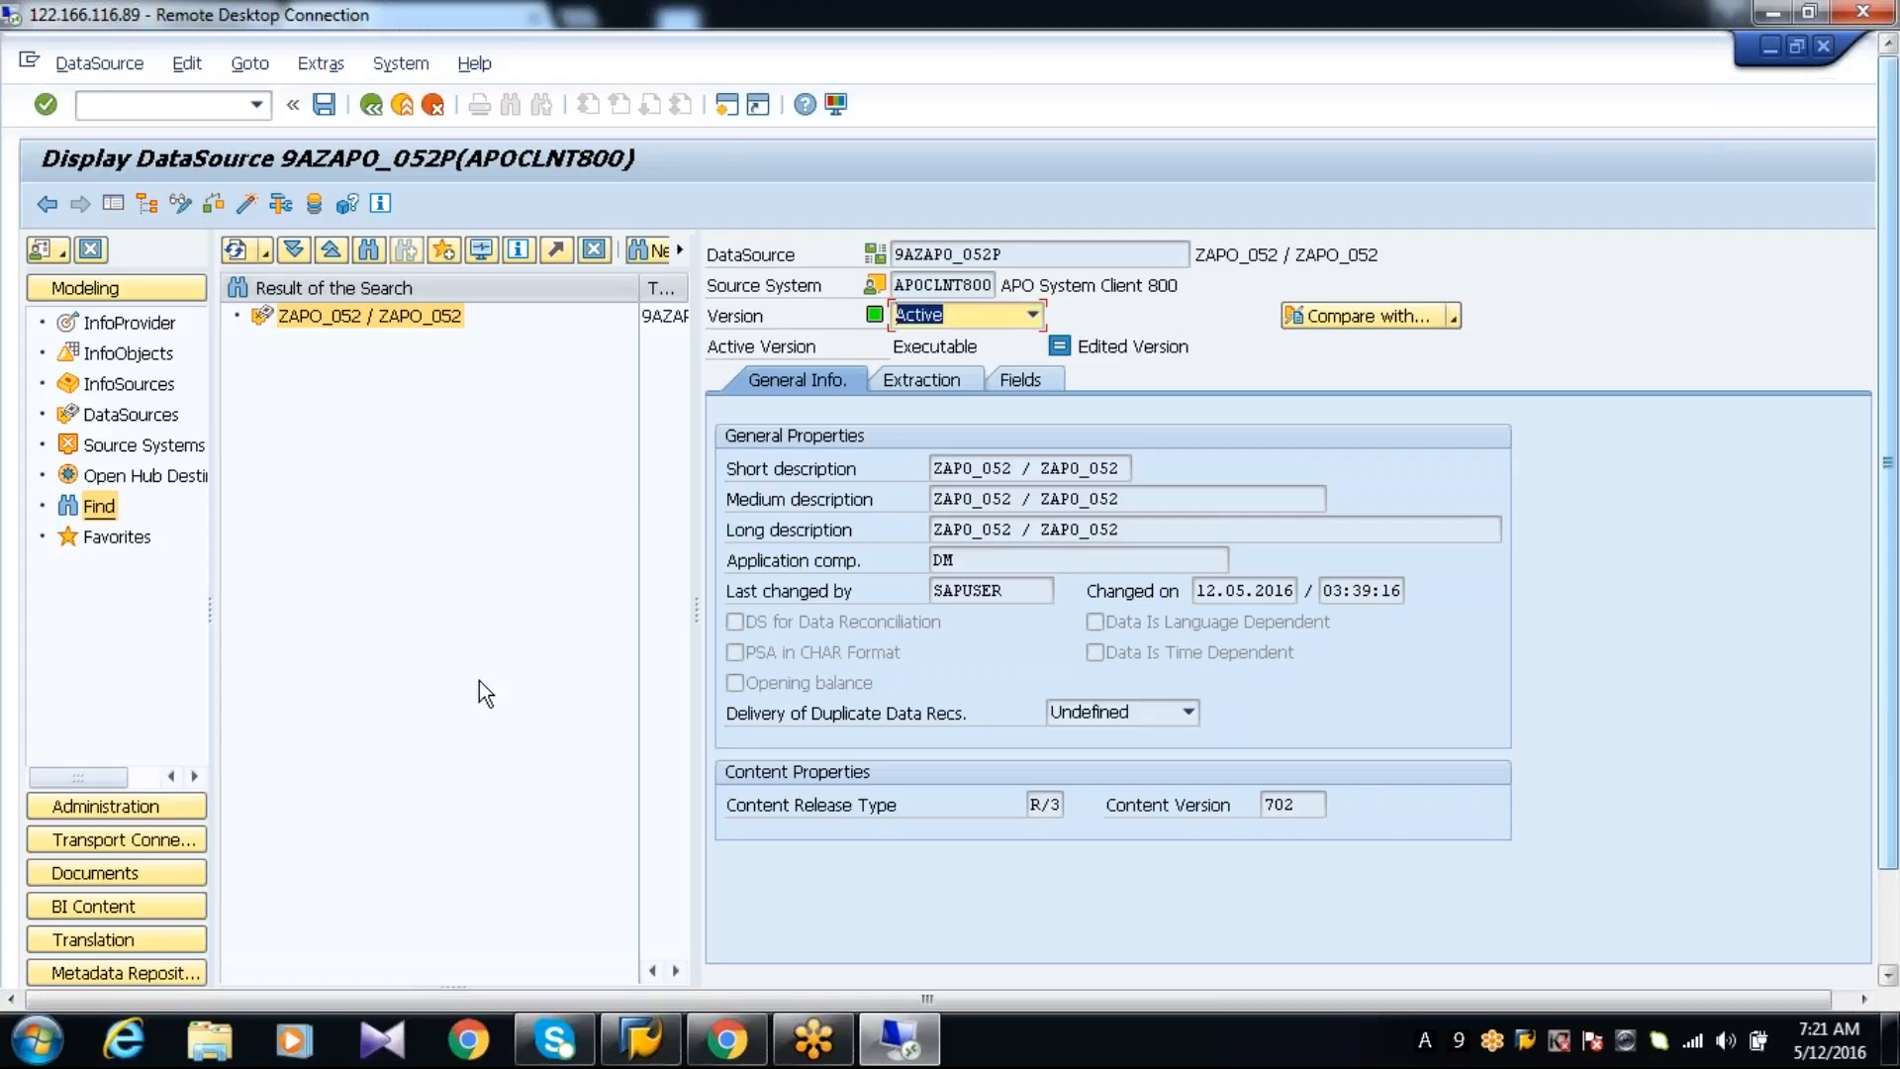
# Show the field attributes of DataSource 9AZAPO_052P and refresh the search result tree
pyautogui.click(1020, 379)
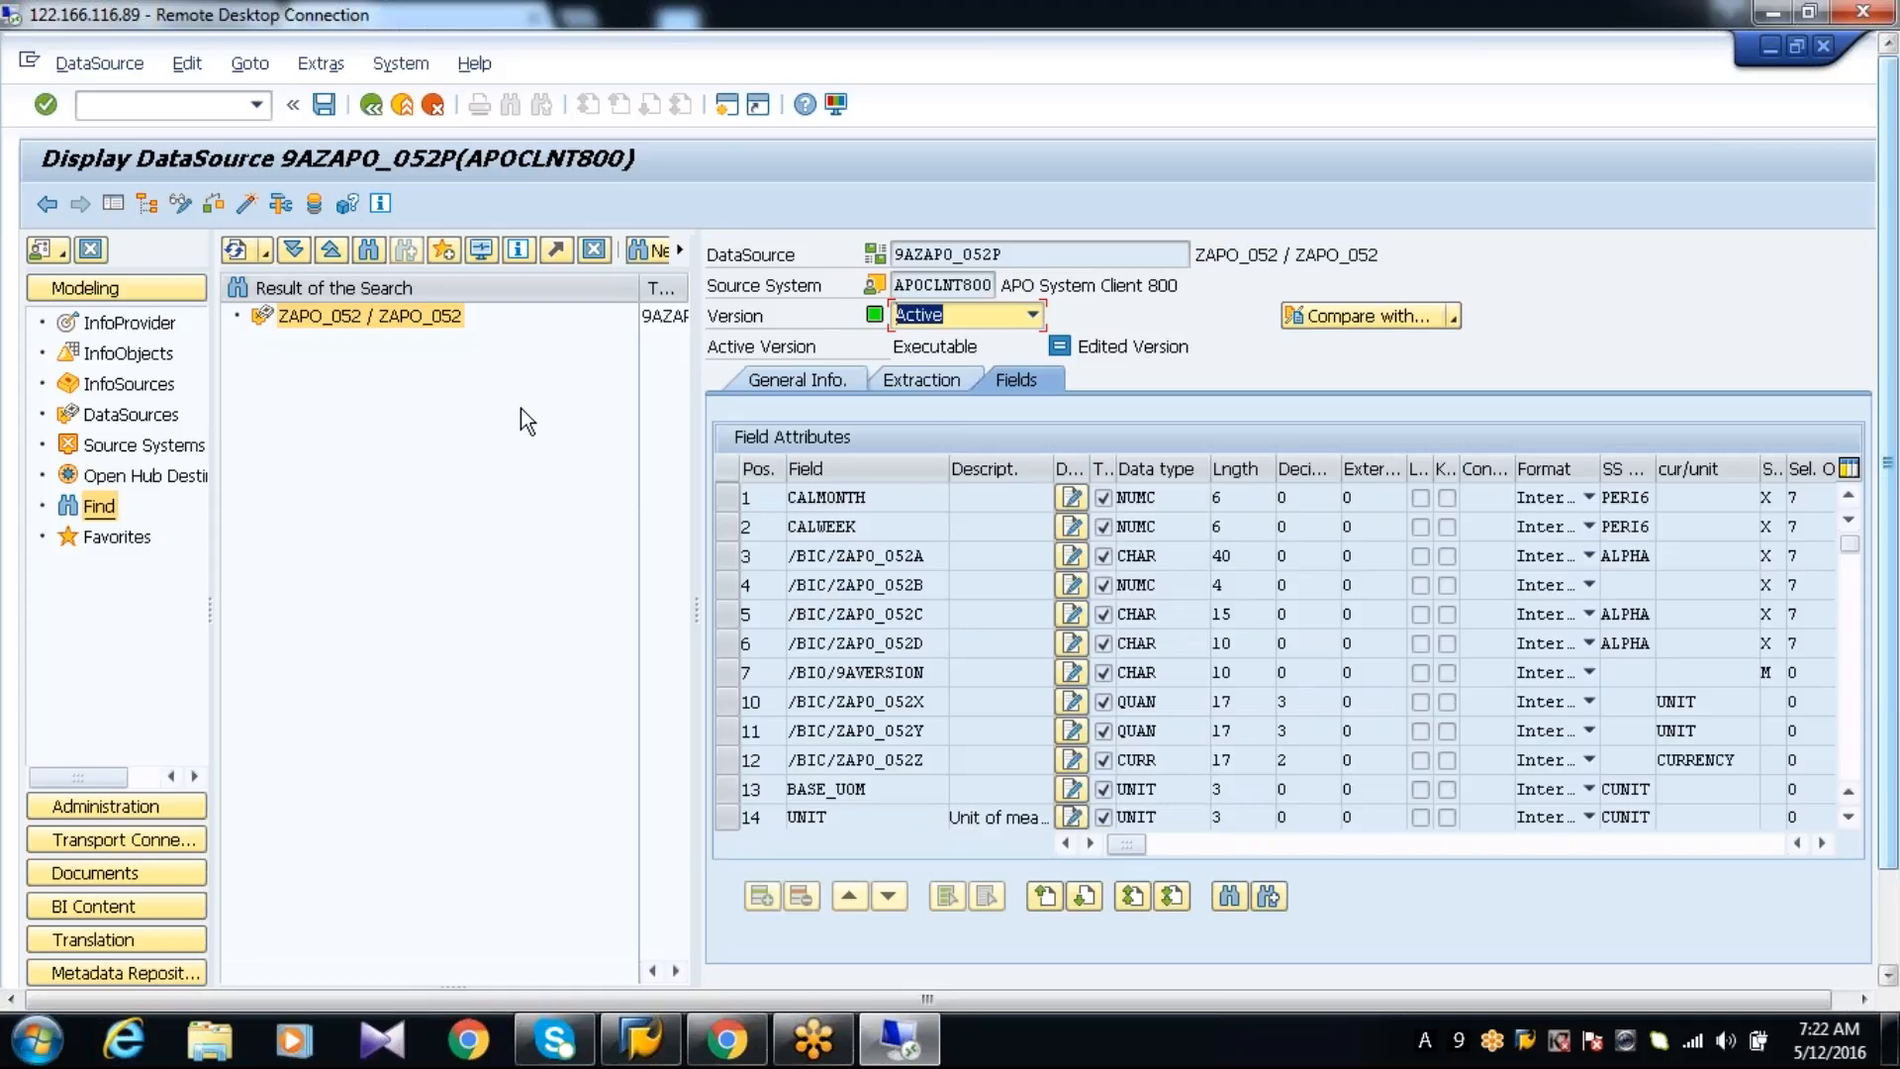
pyautogui.click(236, 251)
pyautogui.hotkey('alt', 'Tab')
pyautogui.hotkey('alt', 'Tab')
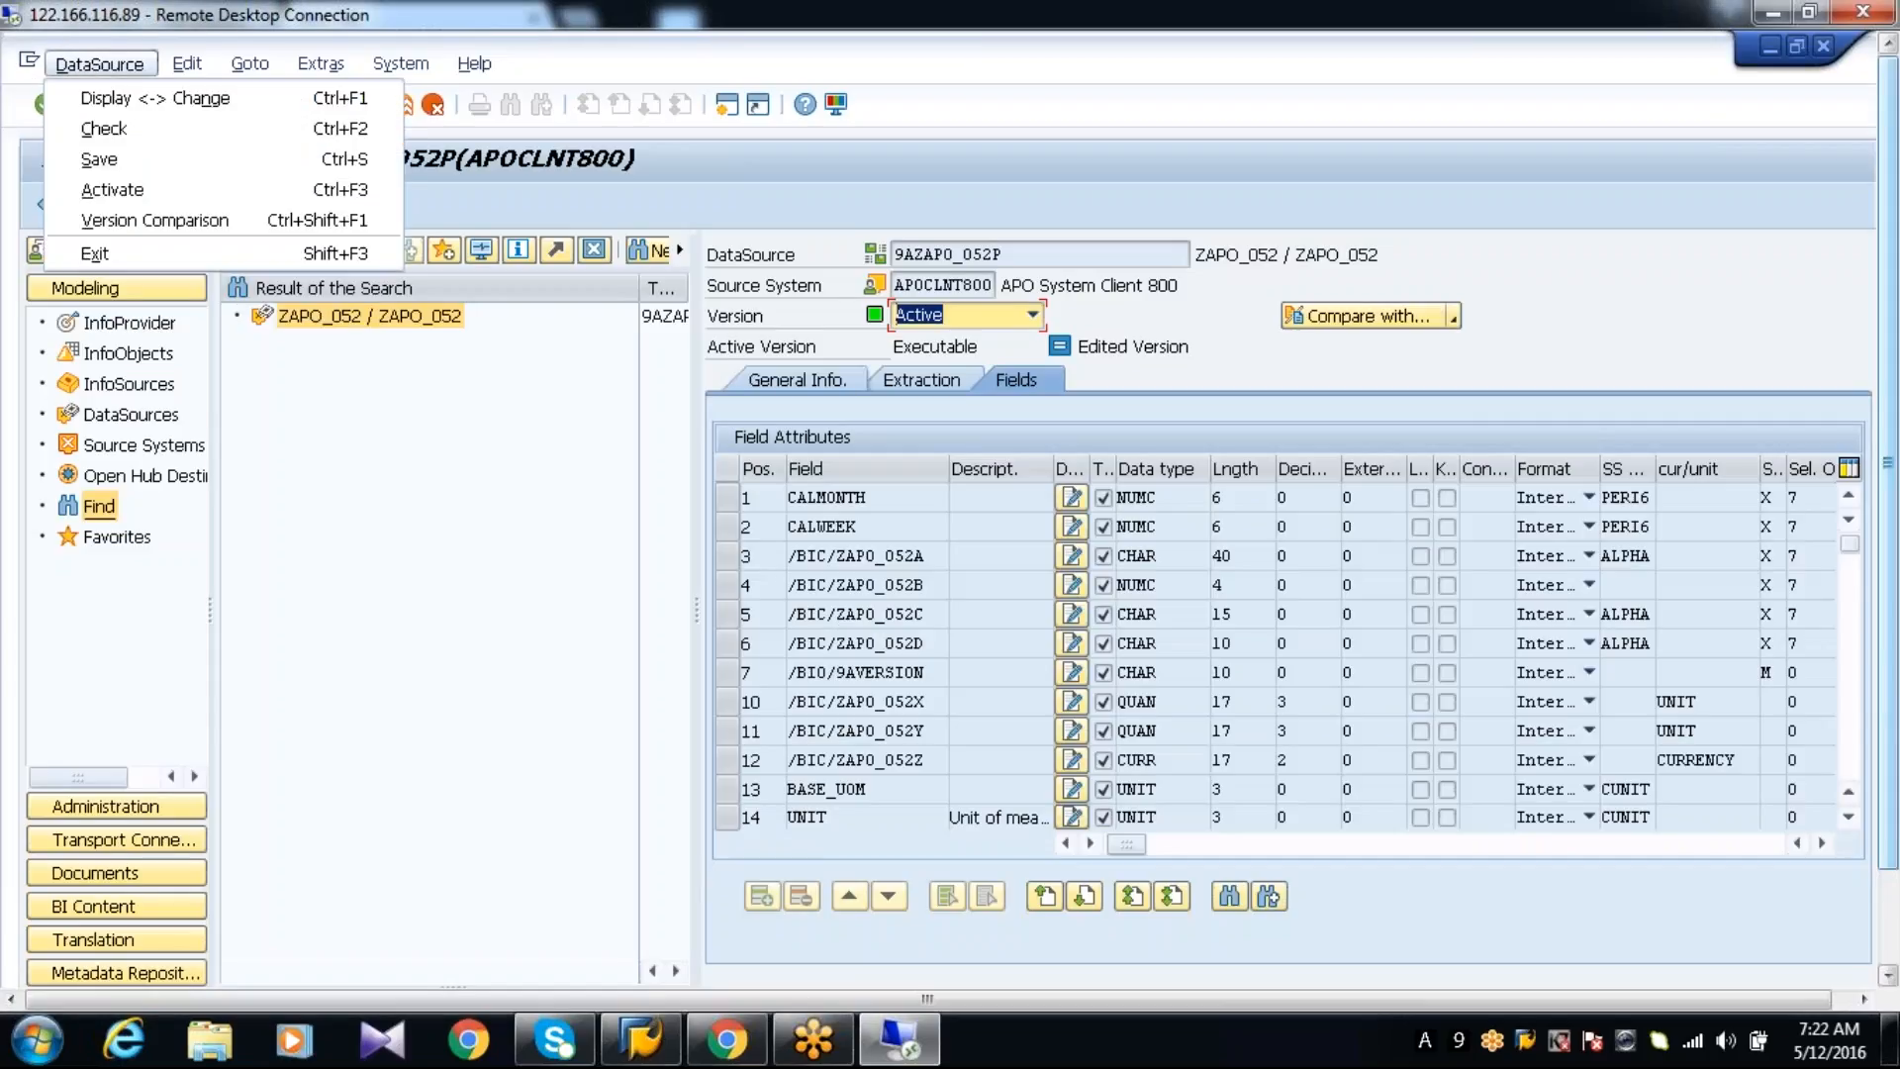
pyautogui.click(428, 536)
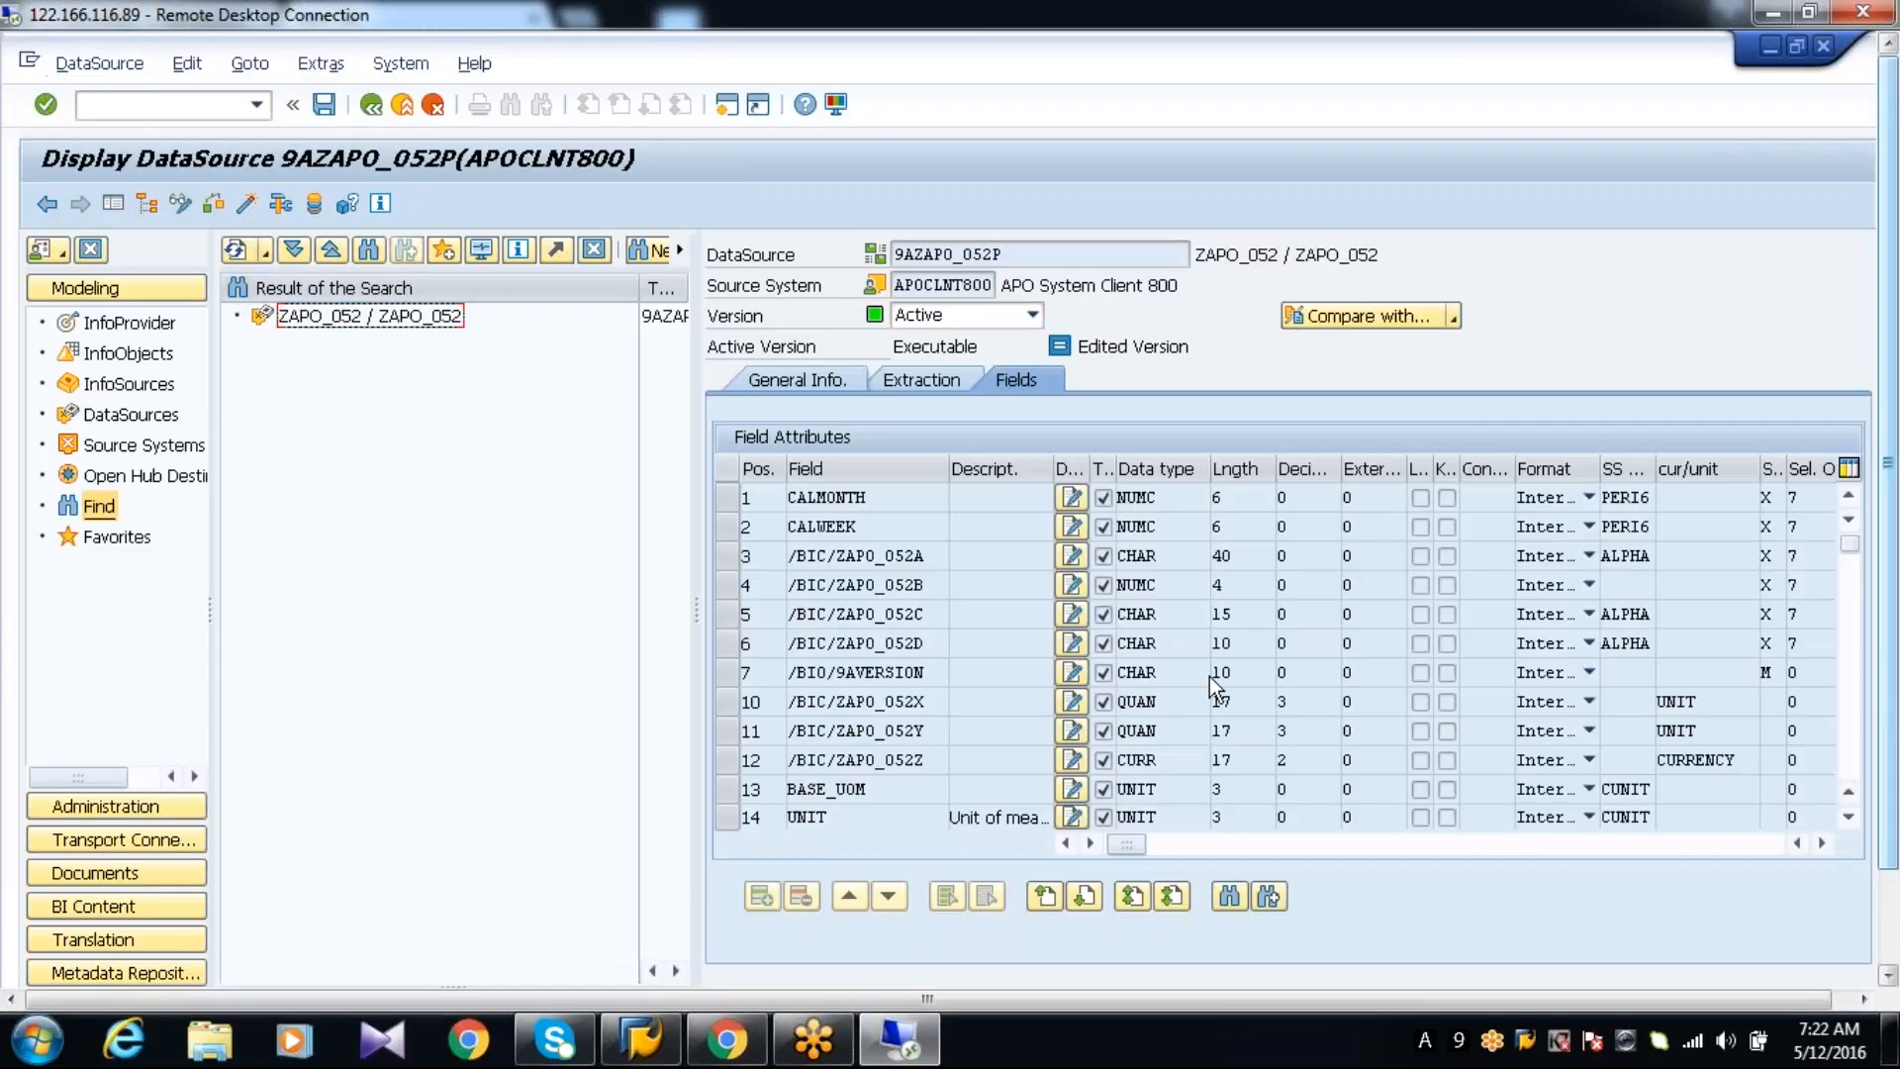
# Switch to the DP/SNP Data Extraction session and open InfoCube generation from the planning area under data backup
pyautogui.click(1888, 894)
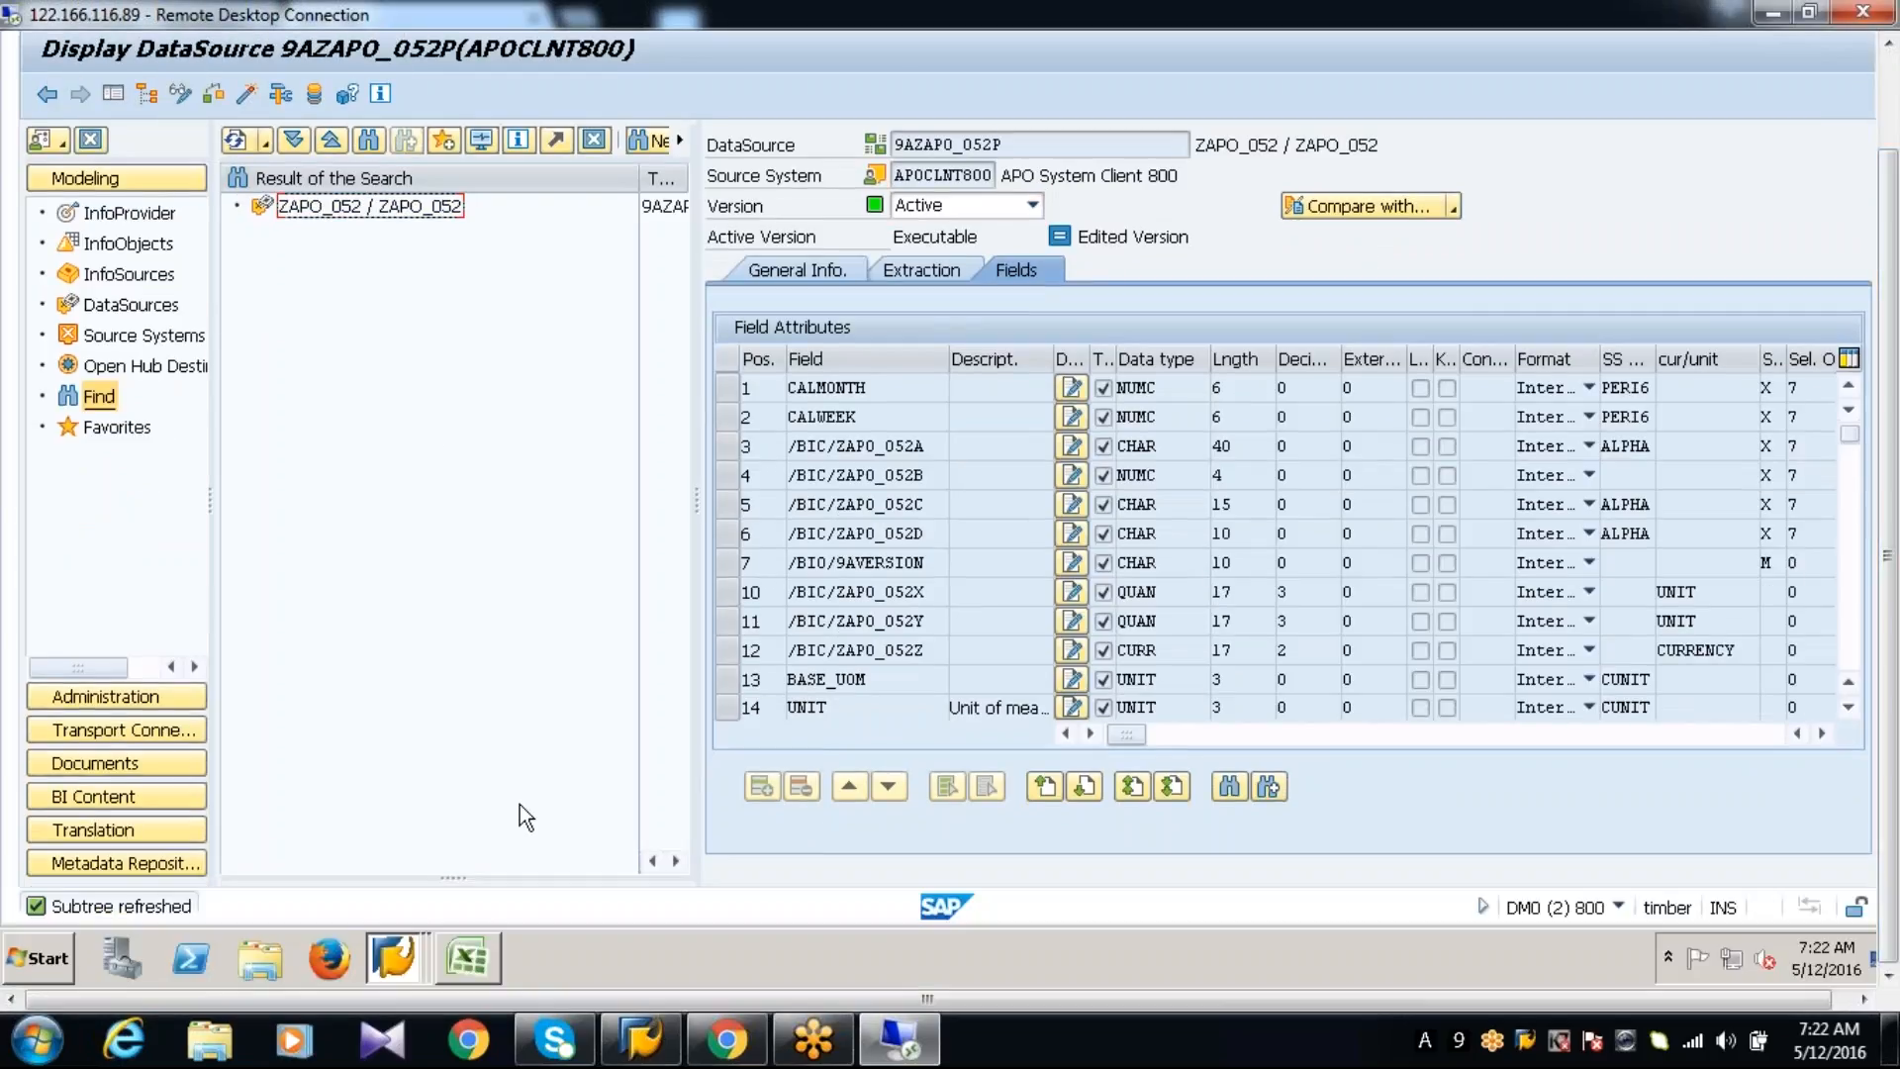
pyautogui.click(413, 957)
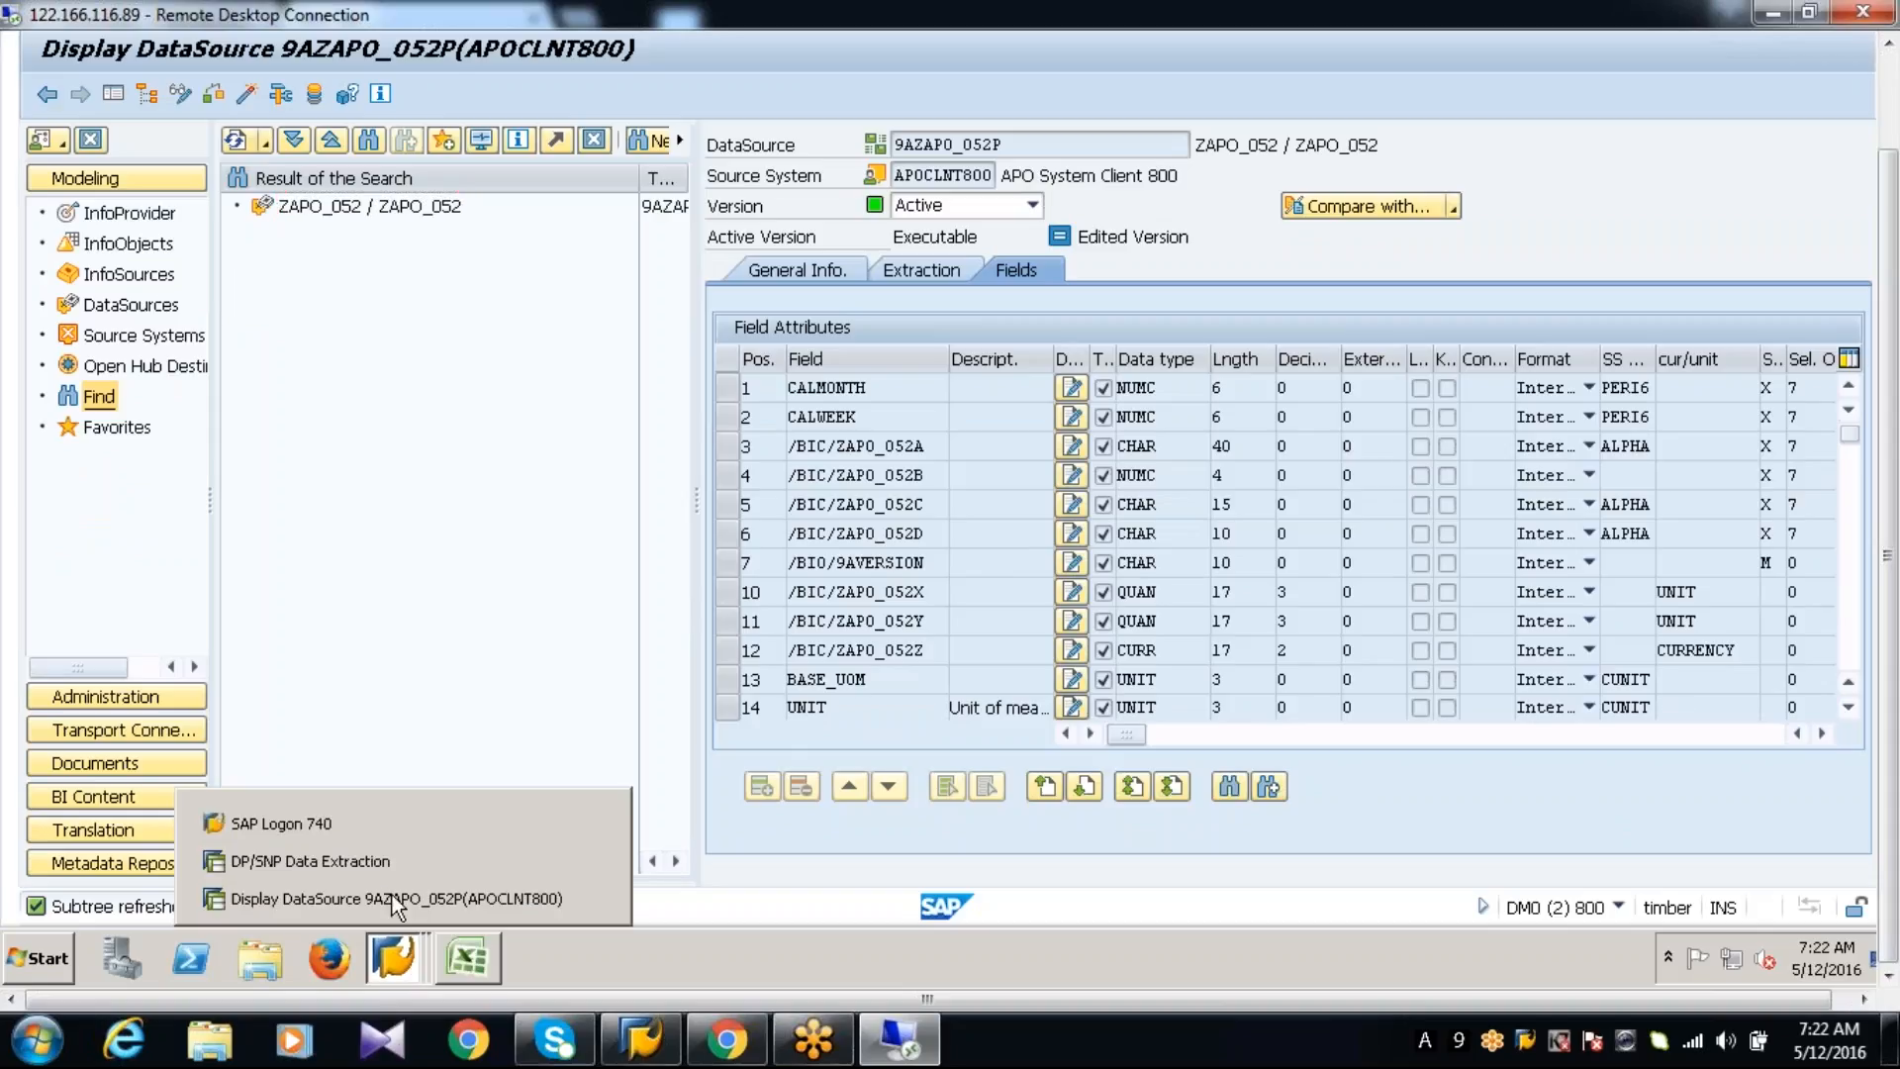
pyautogui.click(378, 860)
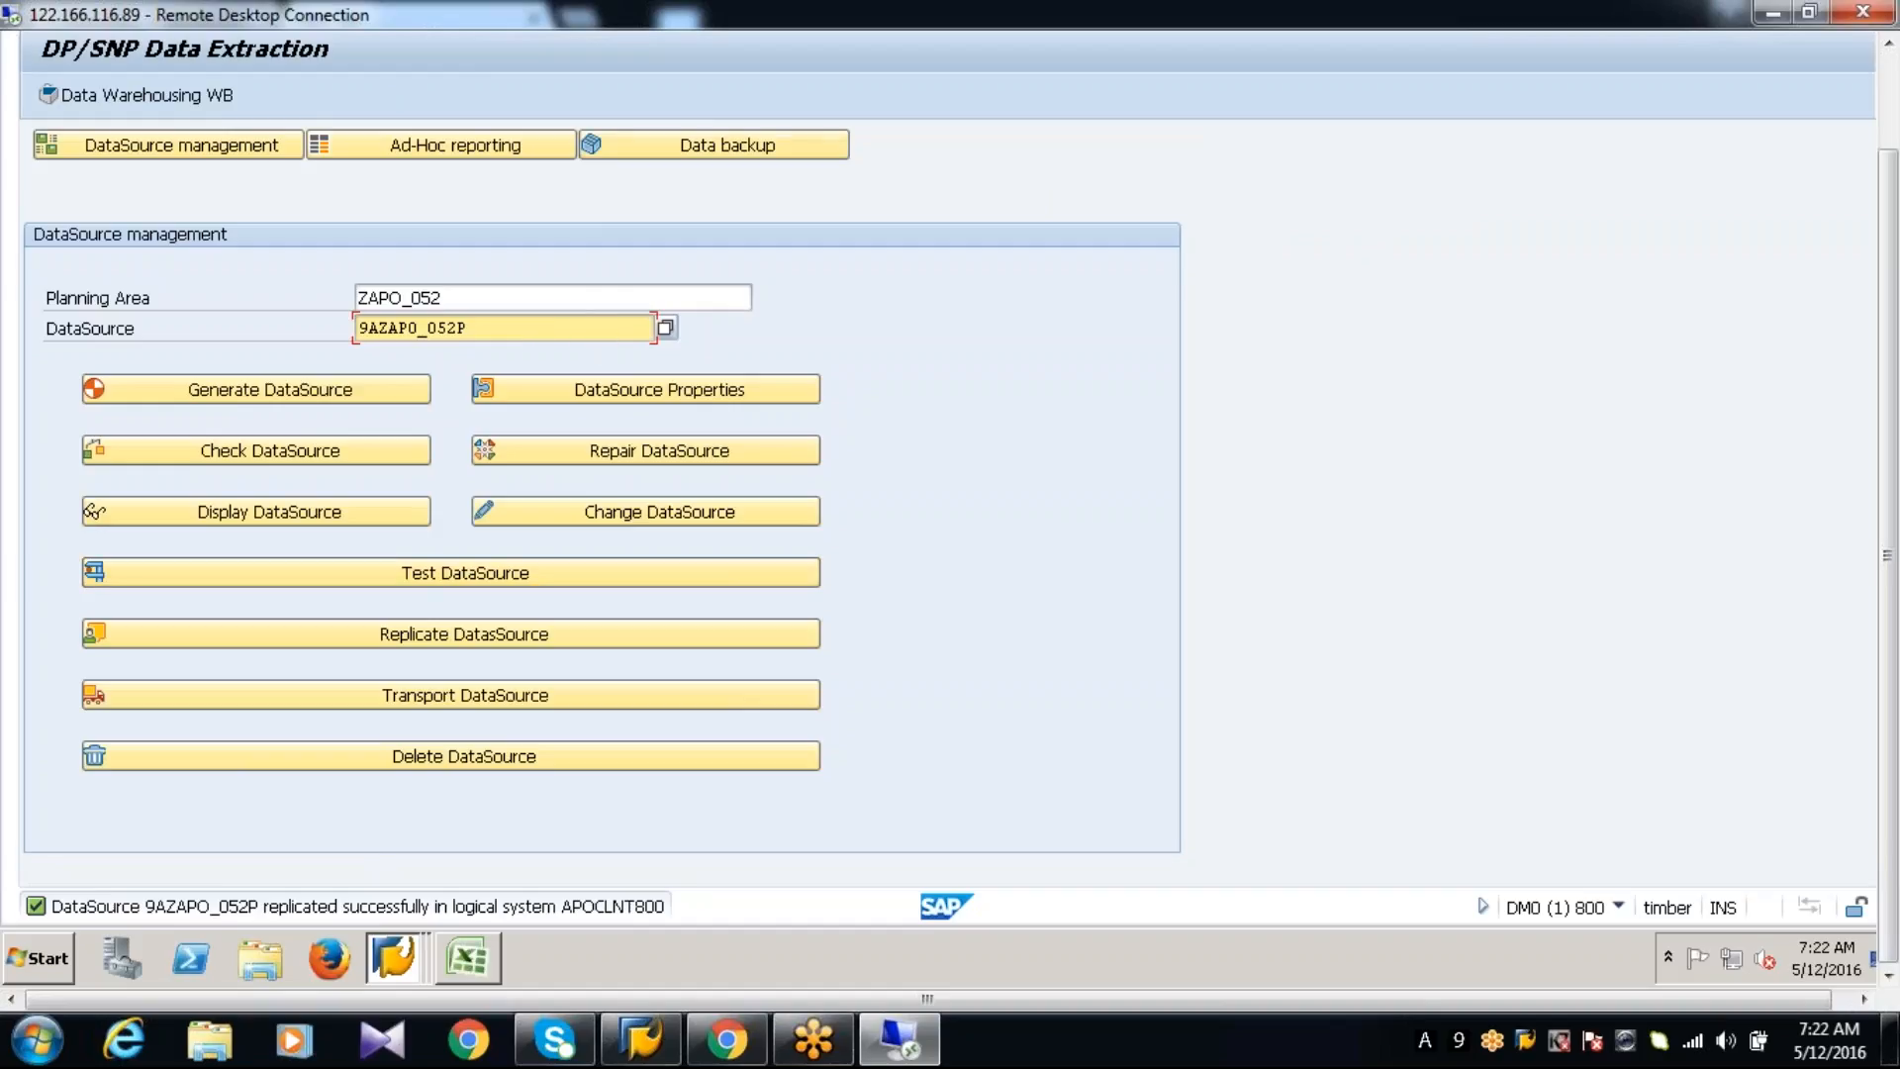
pyautogui.click(708, 152)
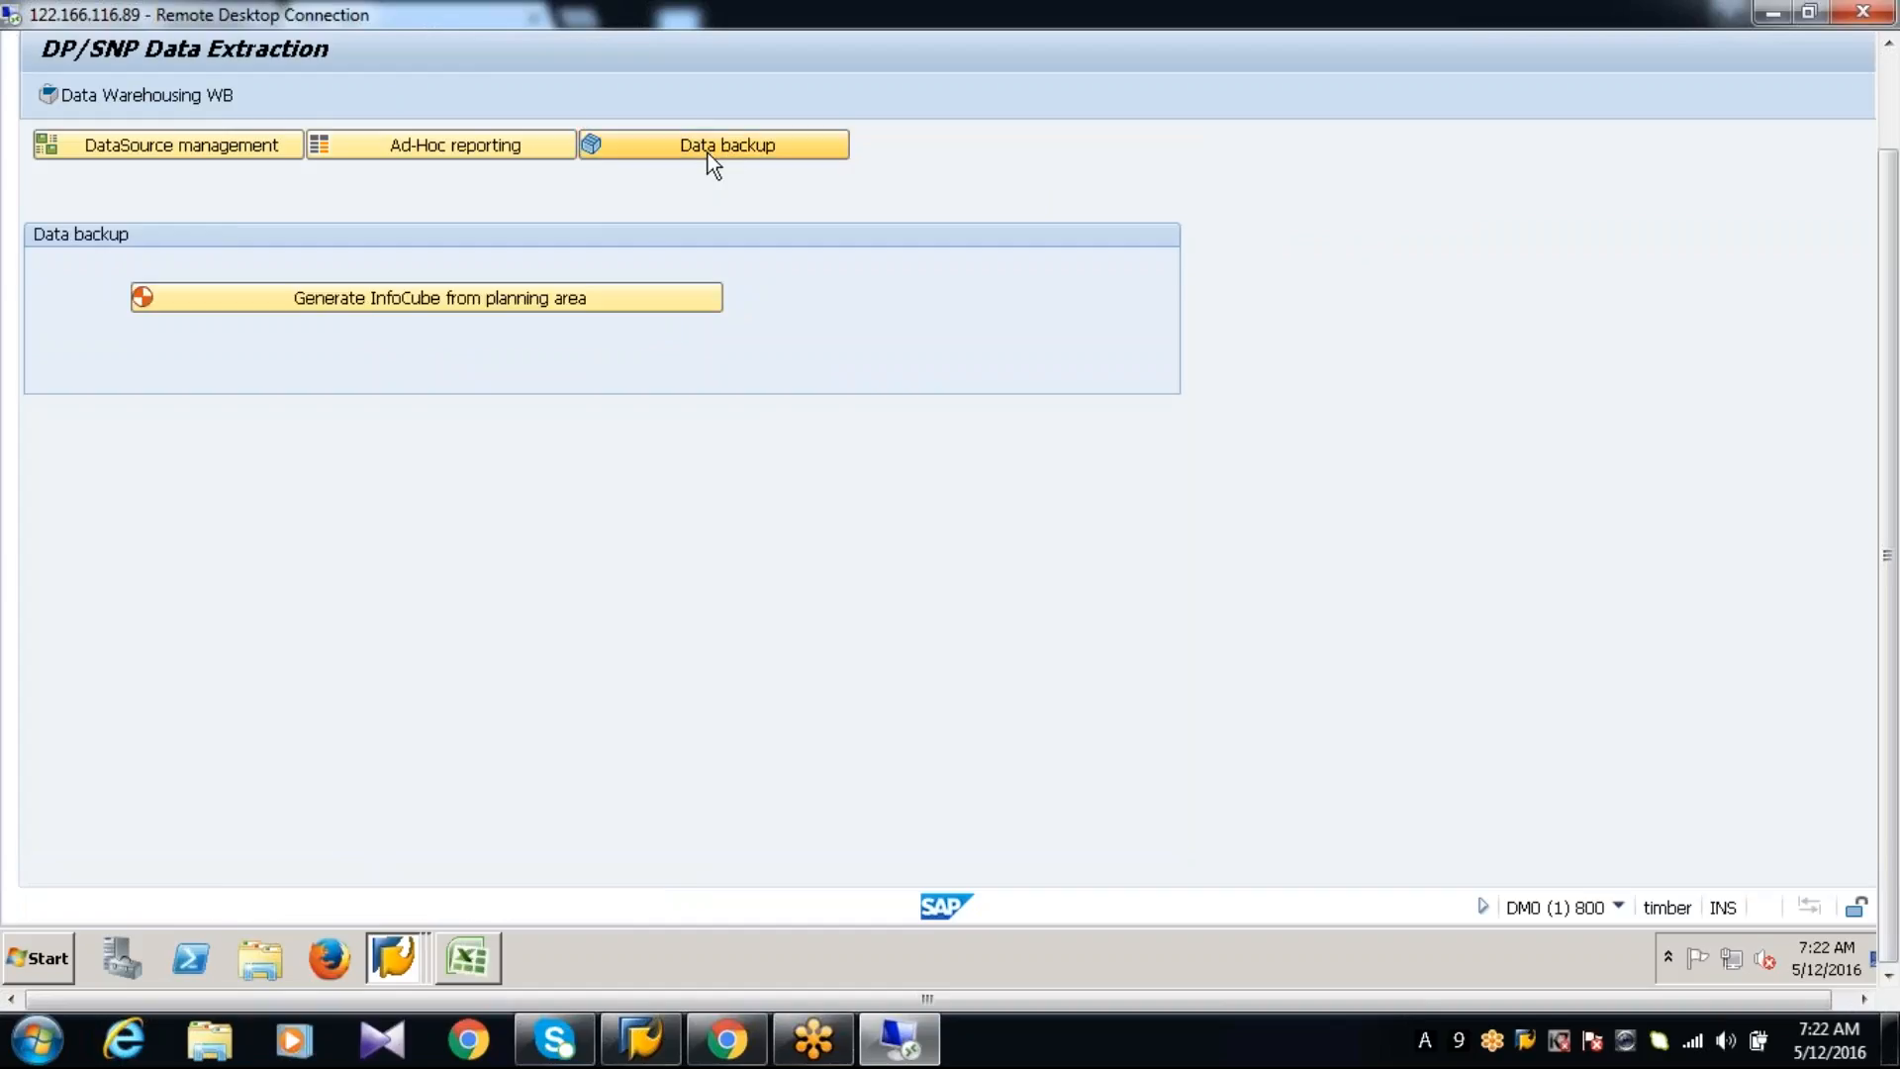
pyautogui.click(538, 306)
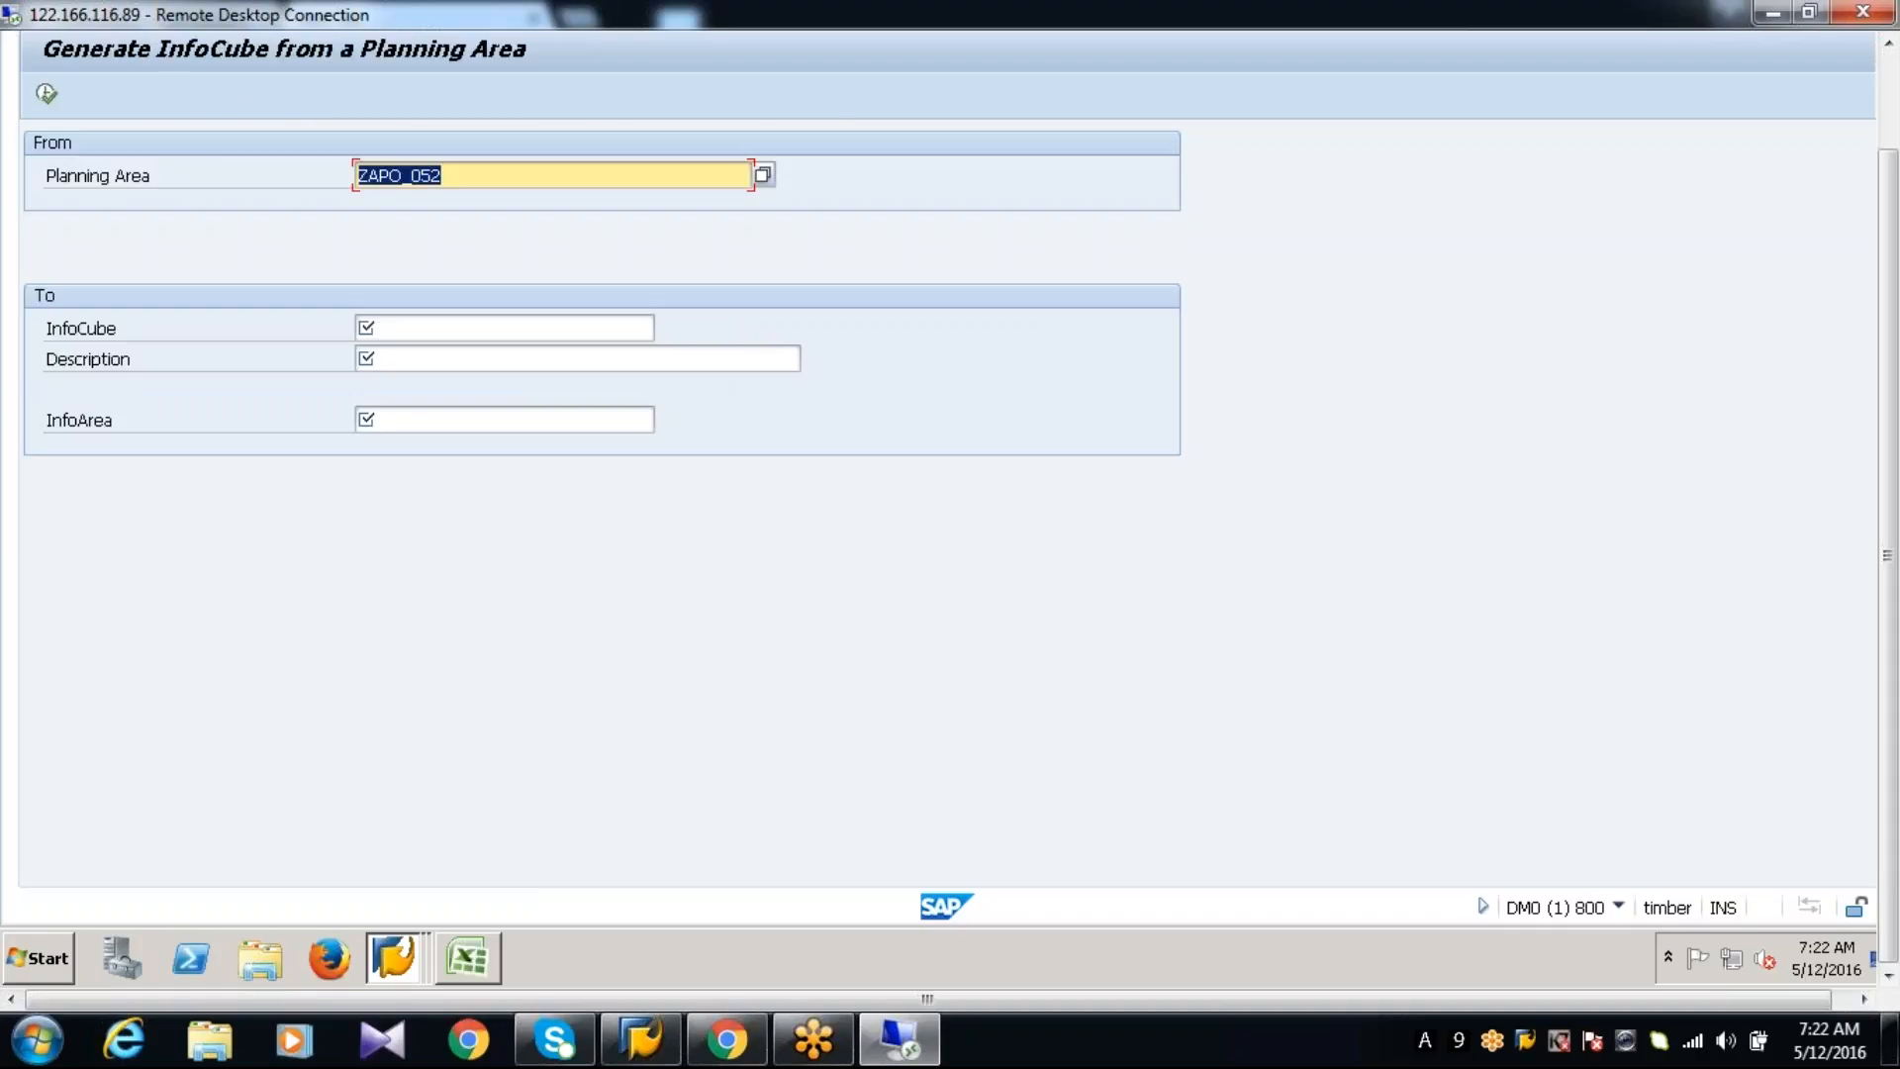
# Name the target InfoCube ZAPO_052P and give it the description ZAPO_052_BACKUPCUBE
pyautogui.click(411, 328)
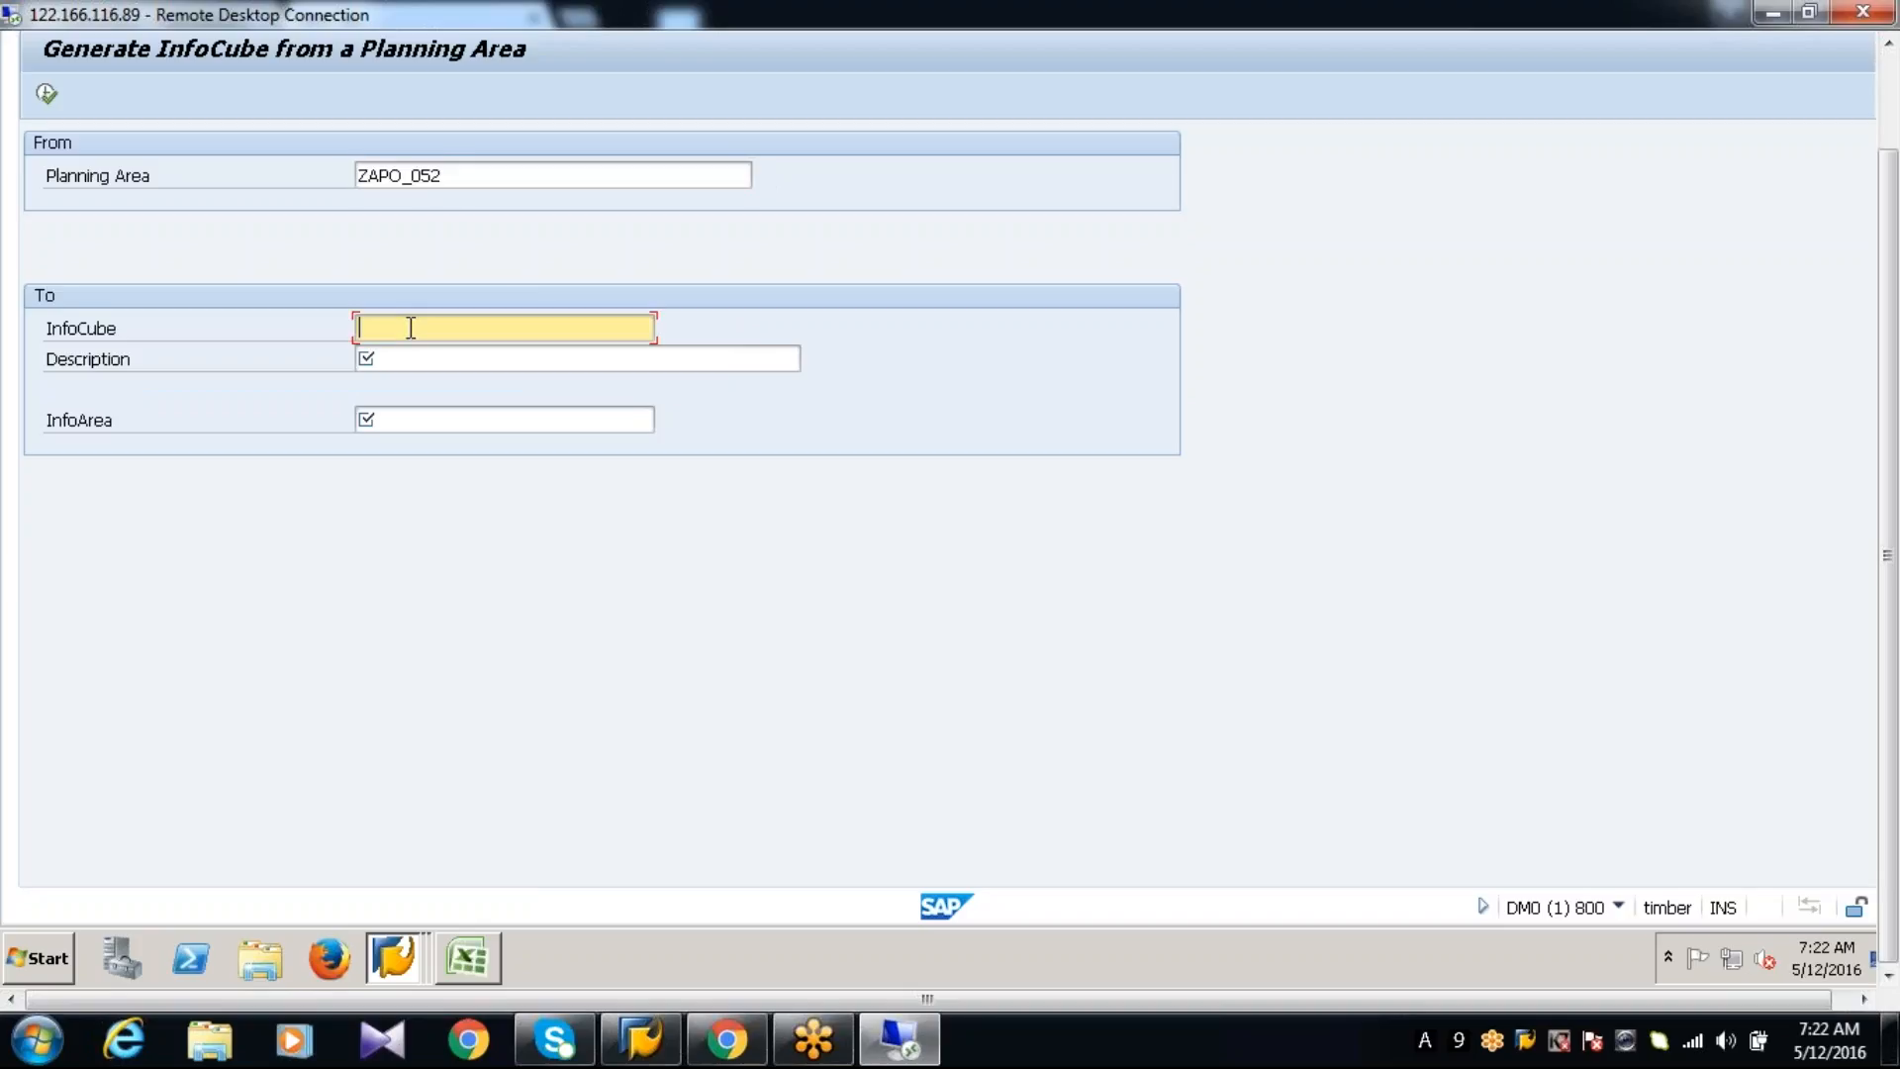
pyautogui.write('ZAPO_052P')
pyautogui.moveTo(475, 323); pyautogui.dragTo(364, 317)
pyautogui.click(360, 327)
pyautogui.click(389, 354)
pyautogui.write('ZAPO_052P')
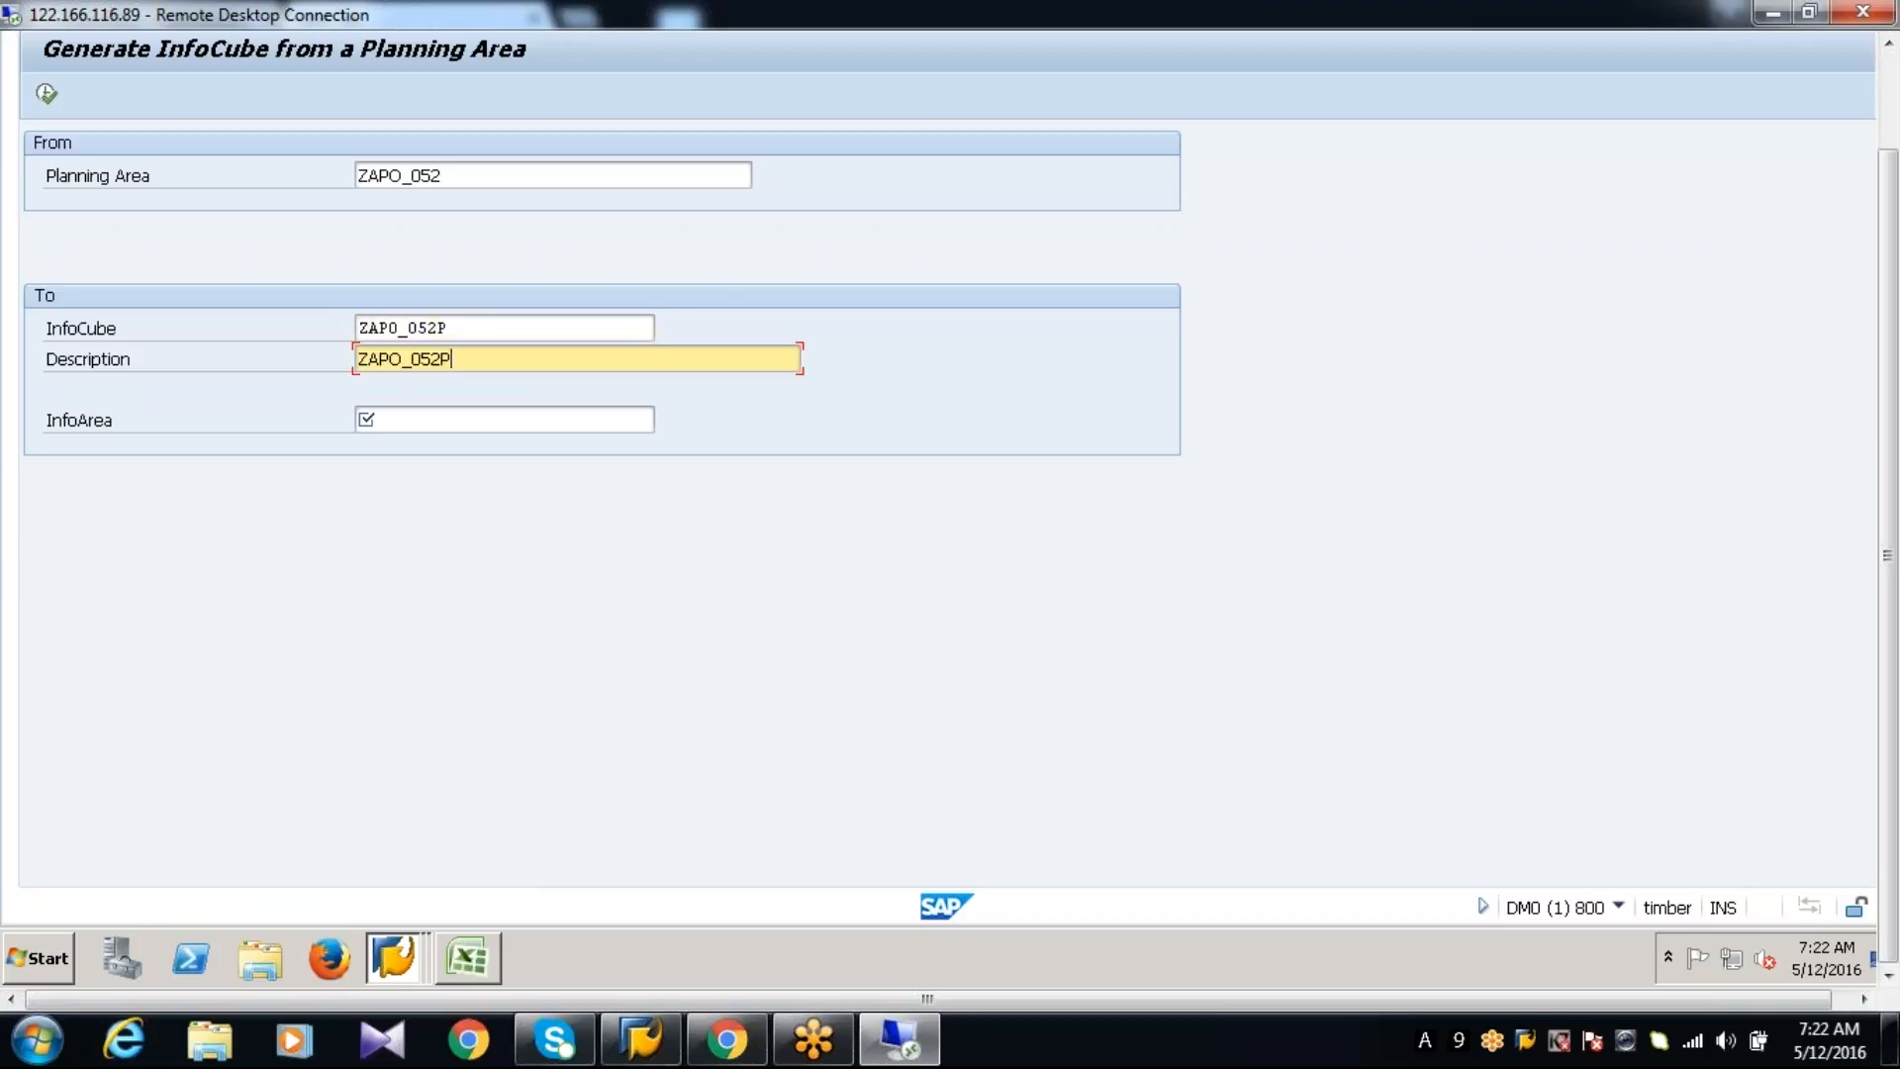
pyautogui.press('BackSpace')
pyautogui.write('_BACKUPCUBE')
# Enter ZAPO_052 as the InfoArea for the backup InfoCube
pyautogui.click(384, 418)
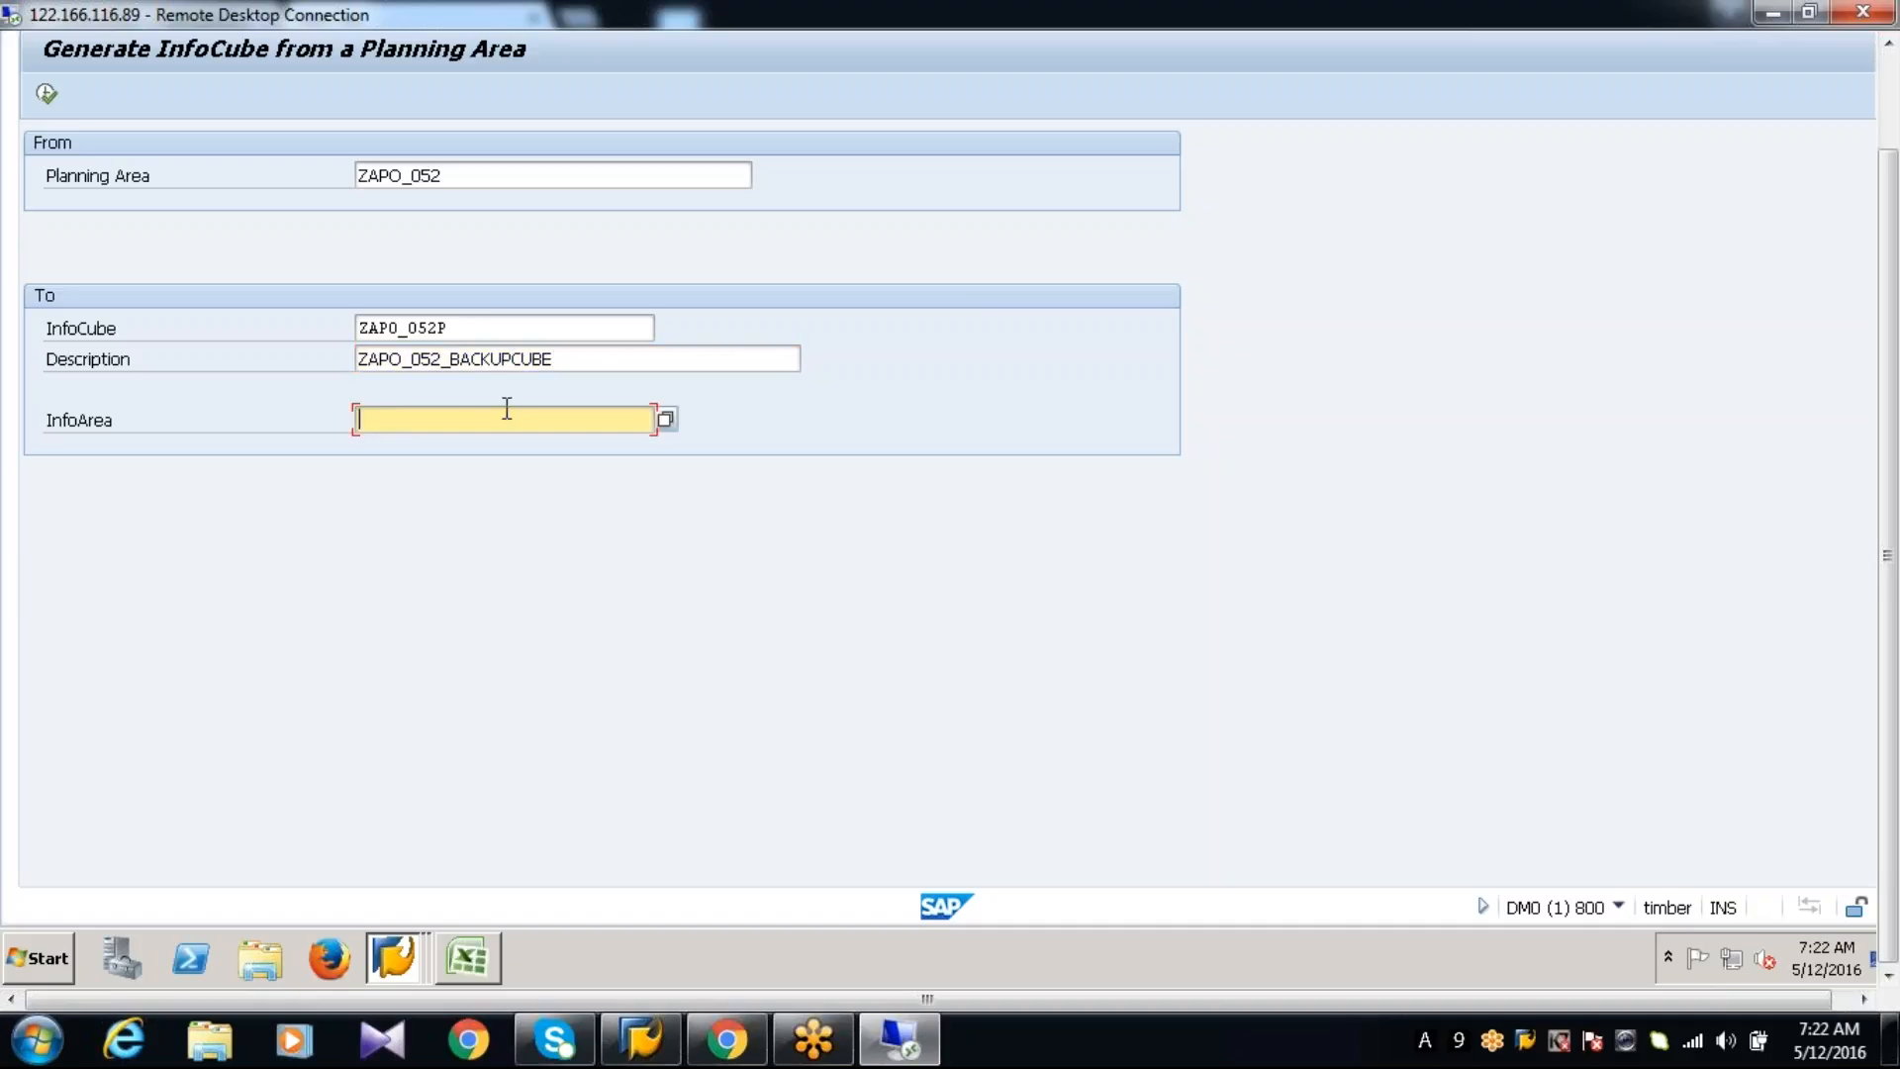
pyautogui.write('ZAPO+_05')
pyautogui.press('BackSpace')
pyautogui.press('BackSpace')
pyautogui.press('BackSpace')
pyautogui.press('BackSpace')
pyautogui.write('_052')
pyautogui.press('Return')
# Generate the backup InfoCube including key figures for the proportional factor, and close the activation log
pyautogui.click(51, 97)
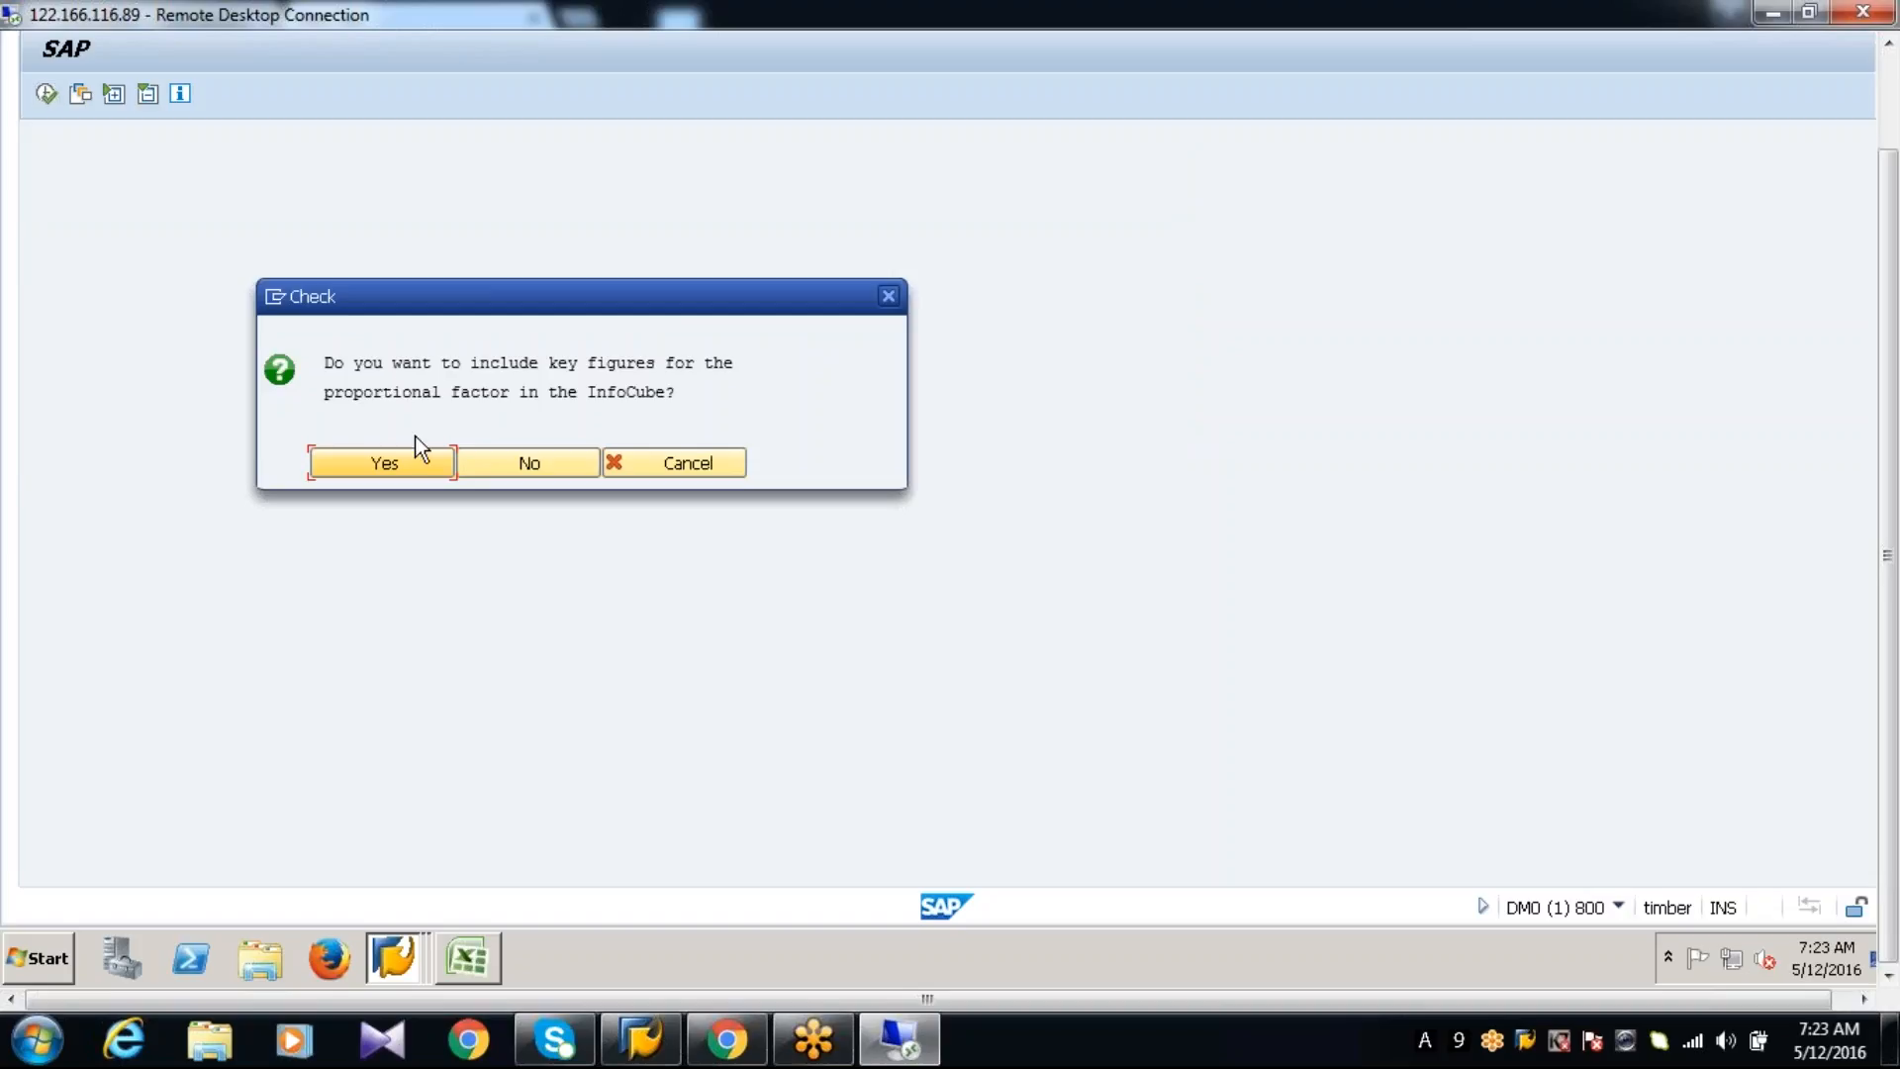
pyautogui.click(424, 469)
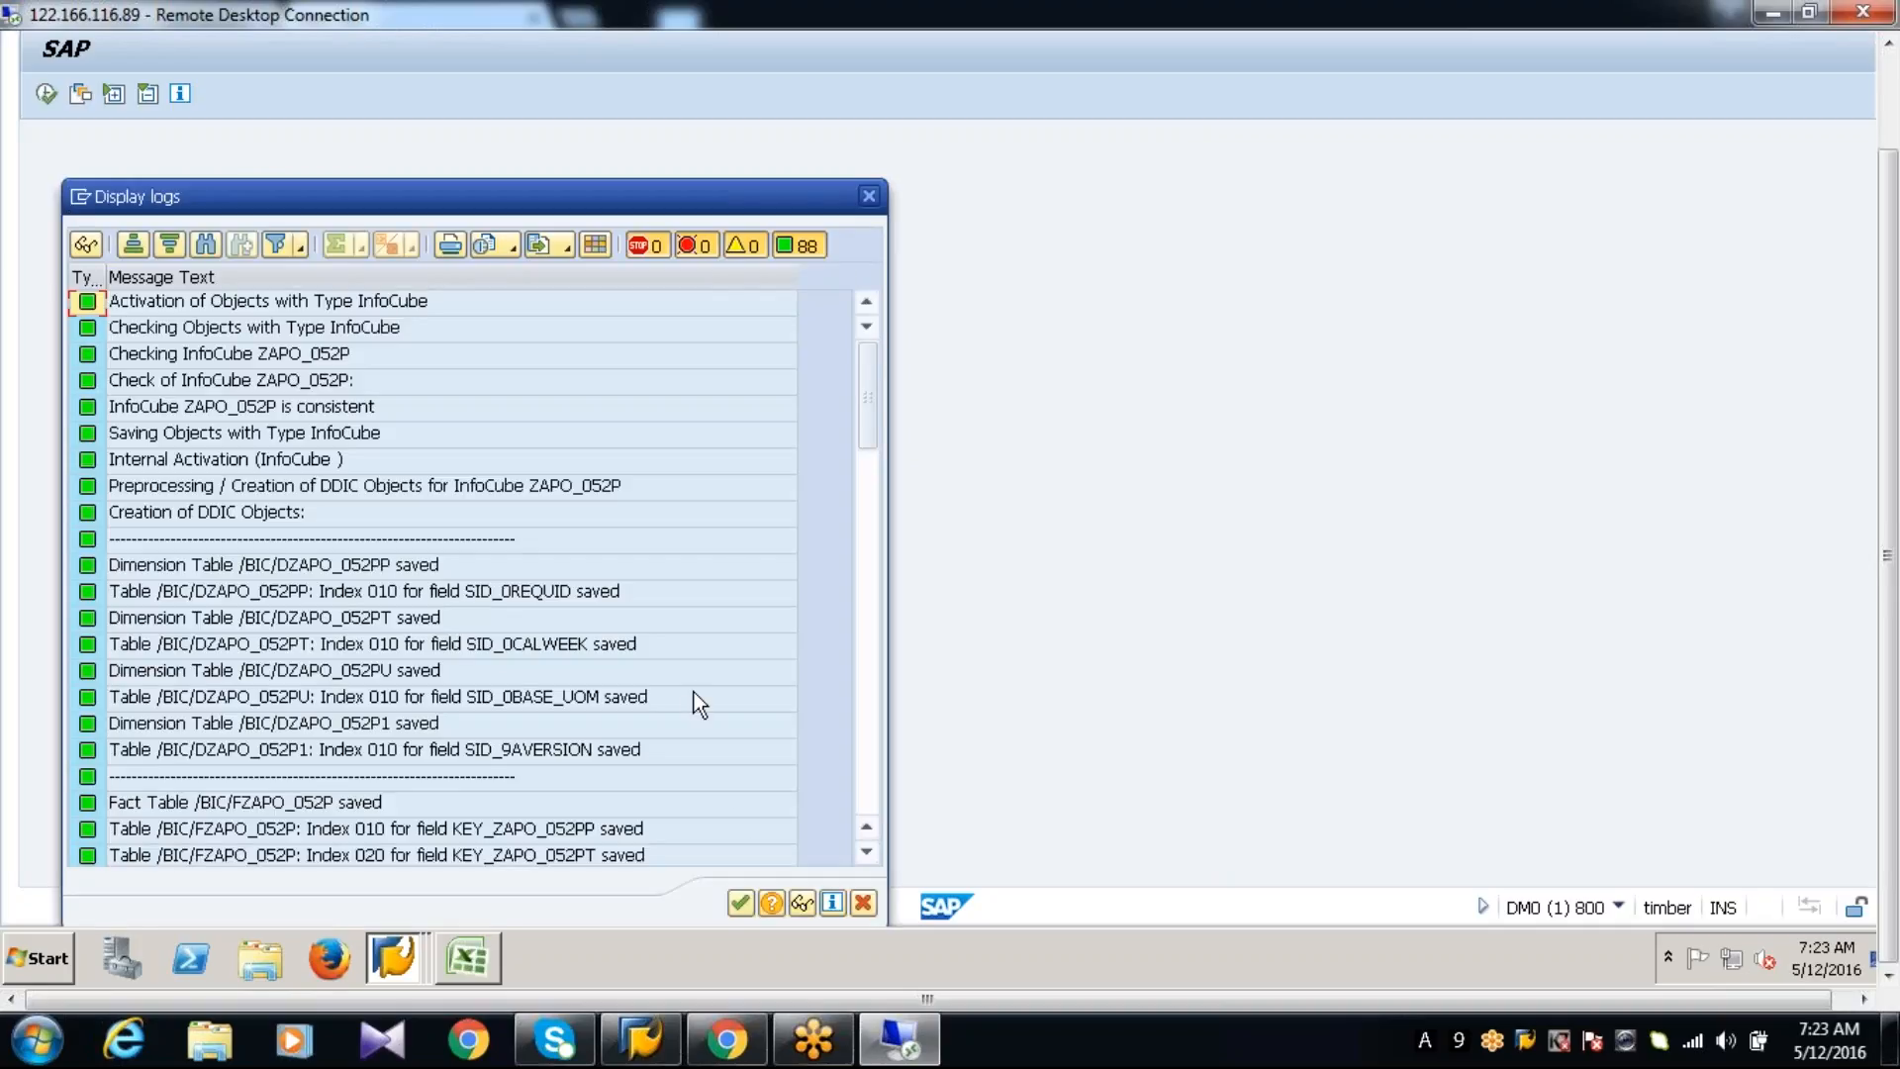
pyautogui.click(740, 903)
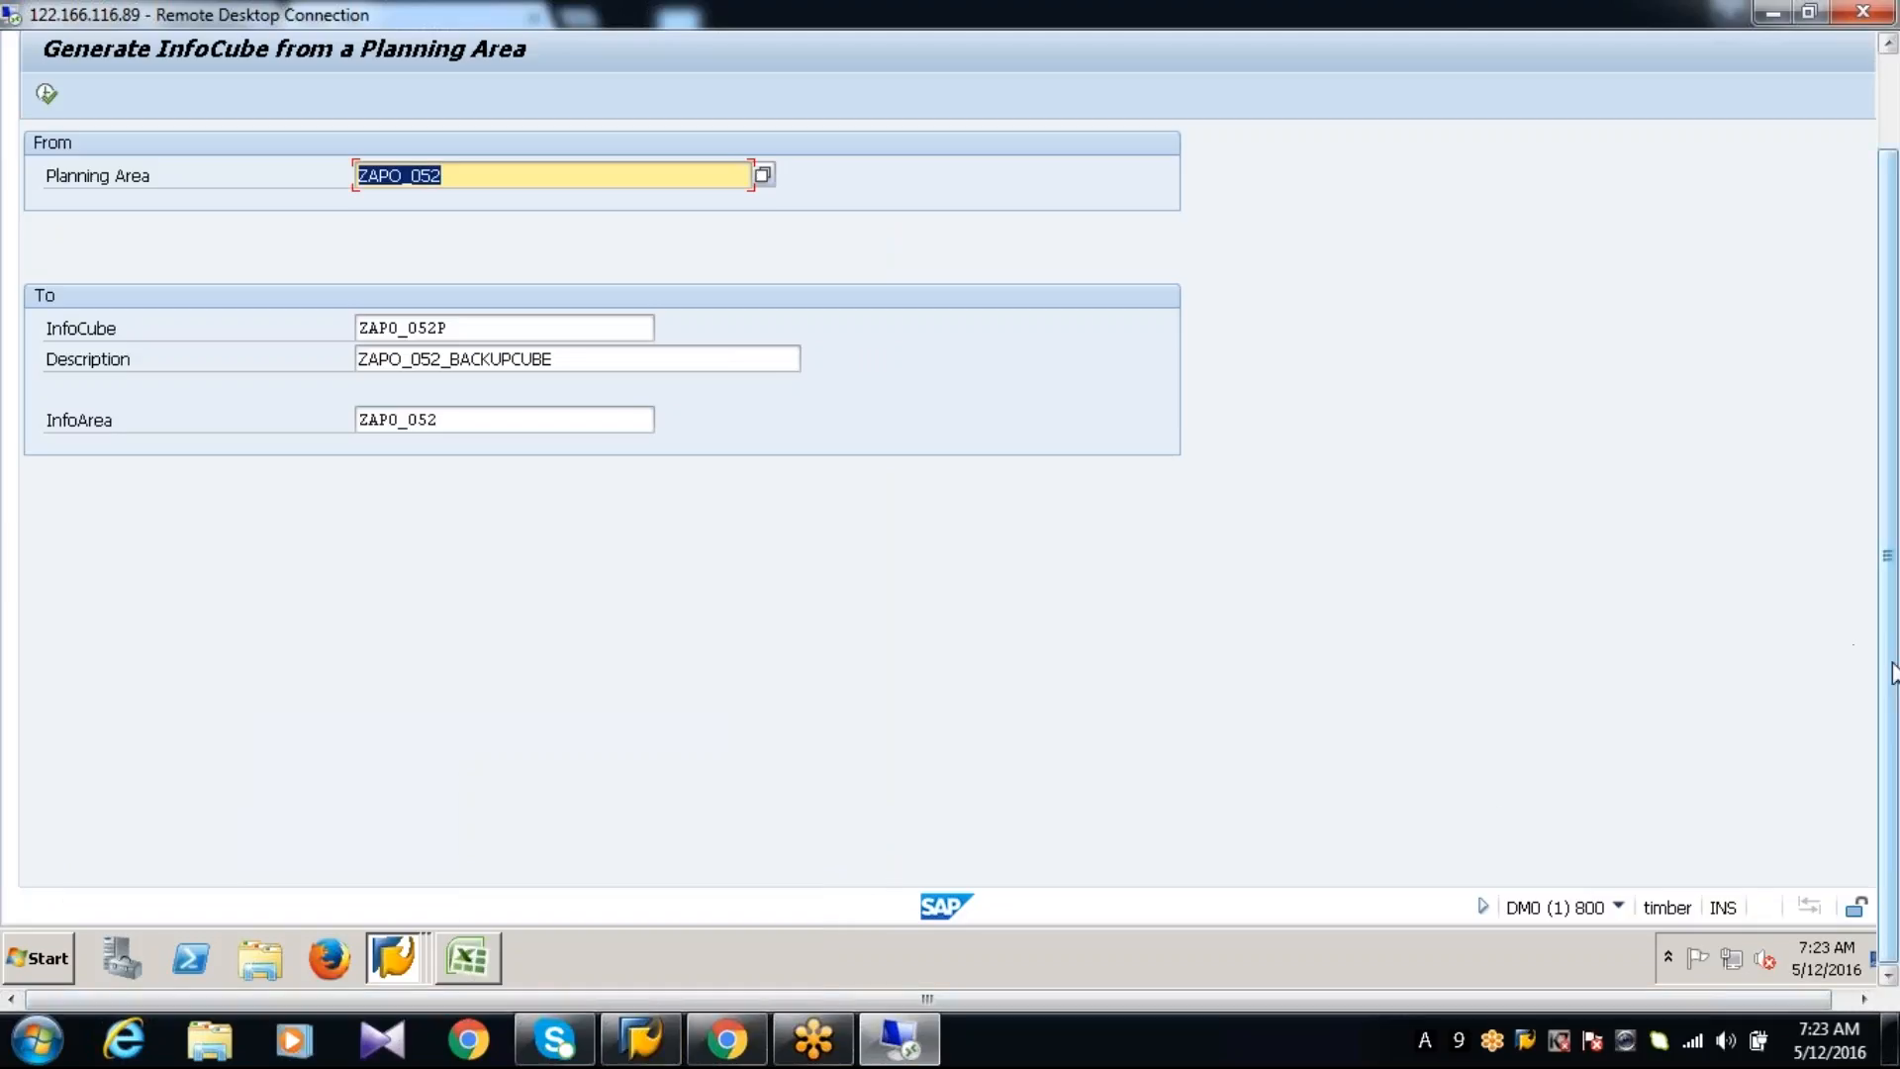
# Switch to the Data Warehousing Workbench session and search all object types for ZAPO_052P
pyautogui.click(400, 960)
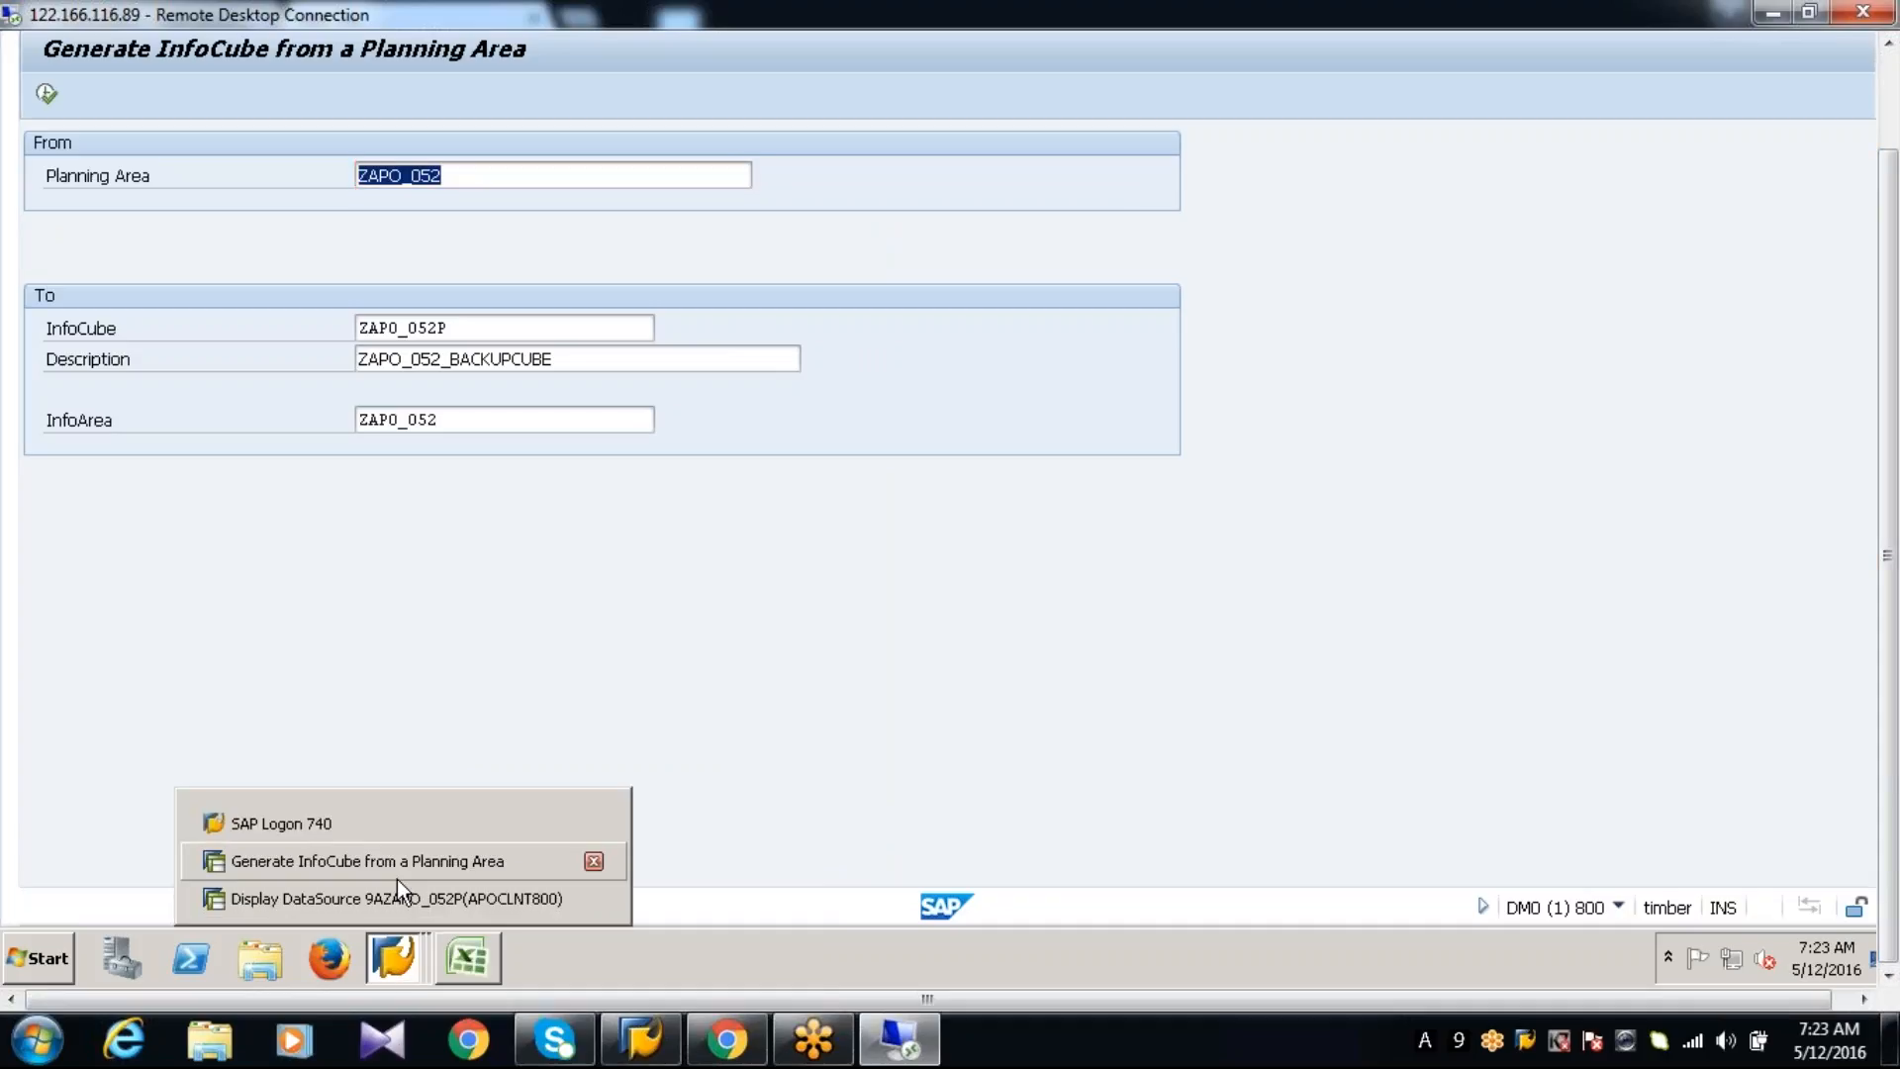
pyautogui.click(396, 897)
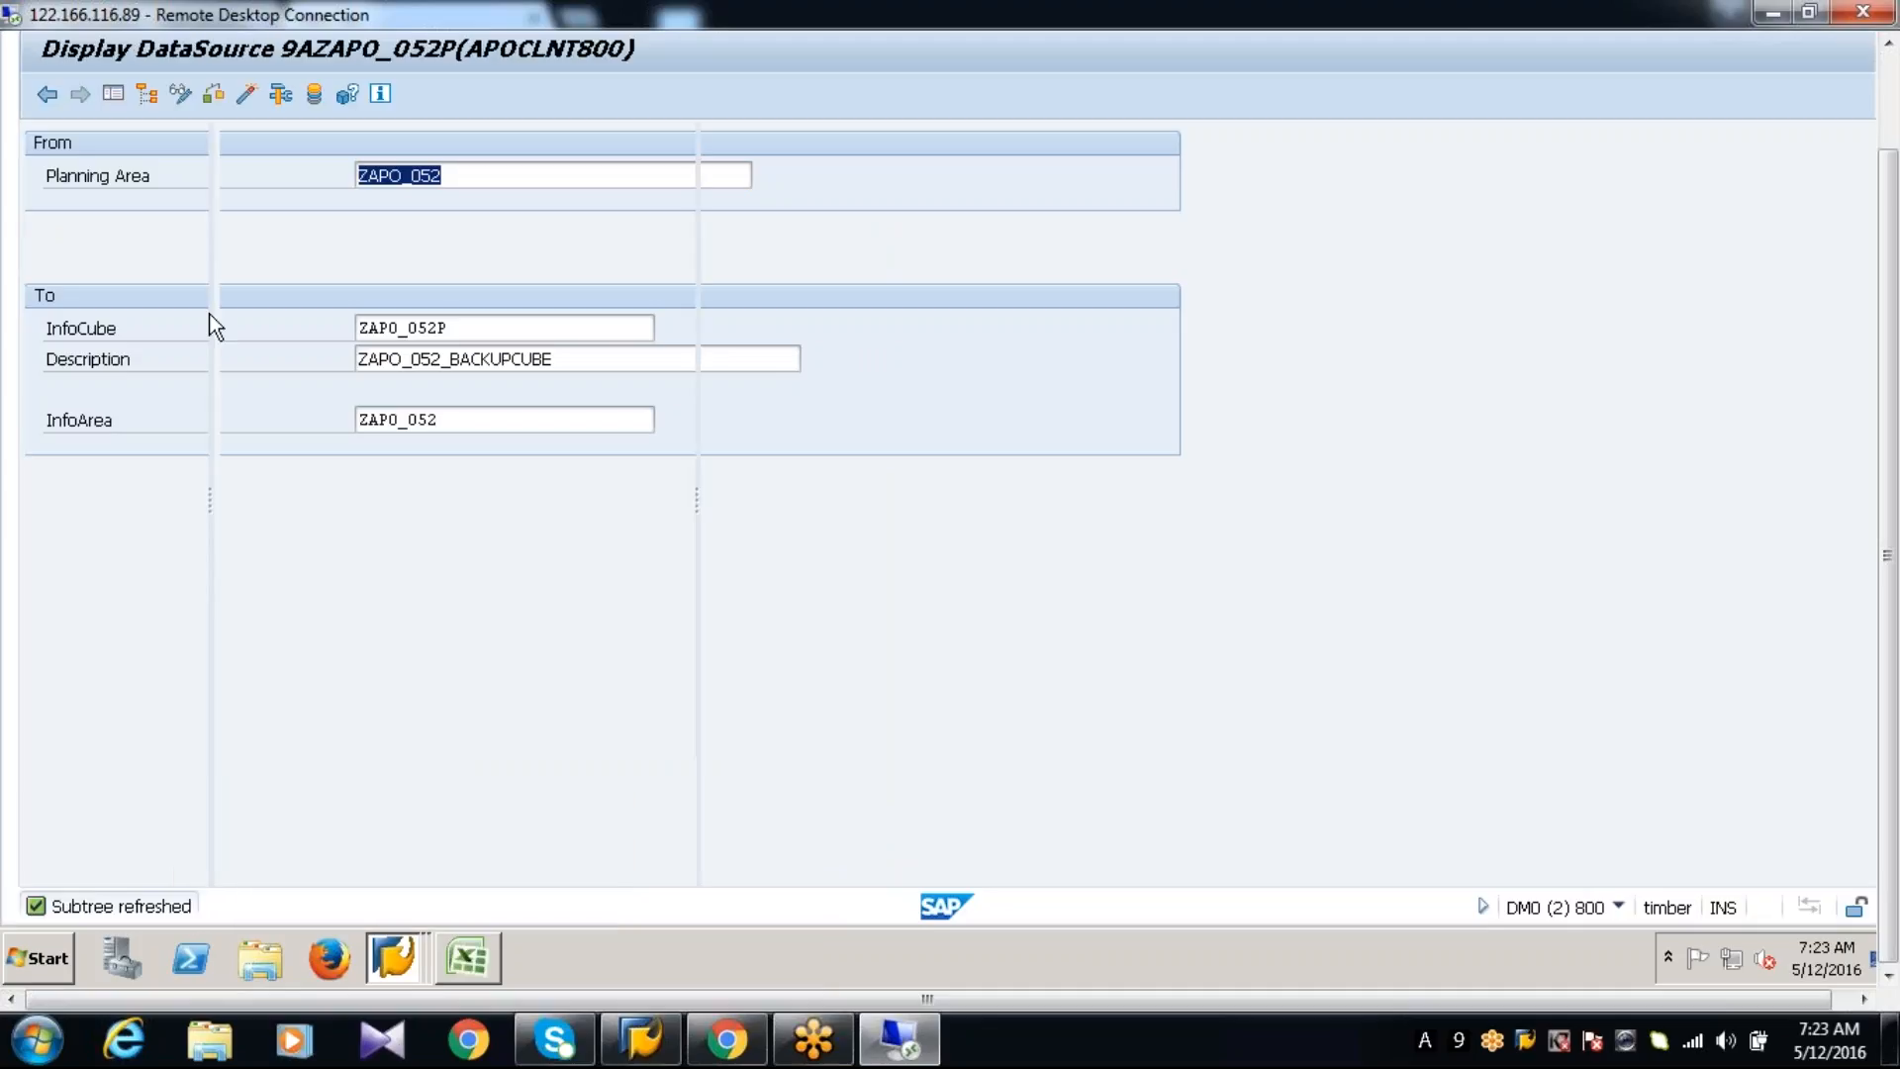
pyautogui.click(100, 396)
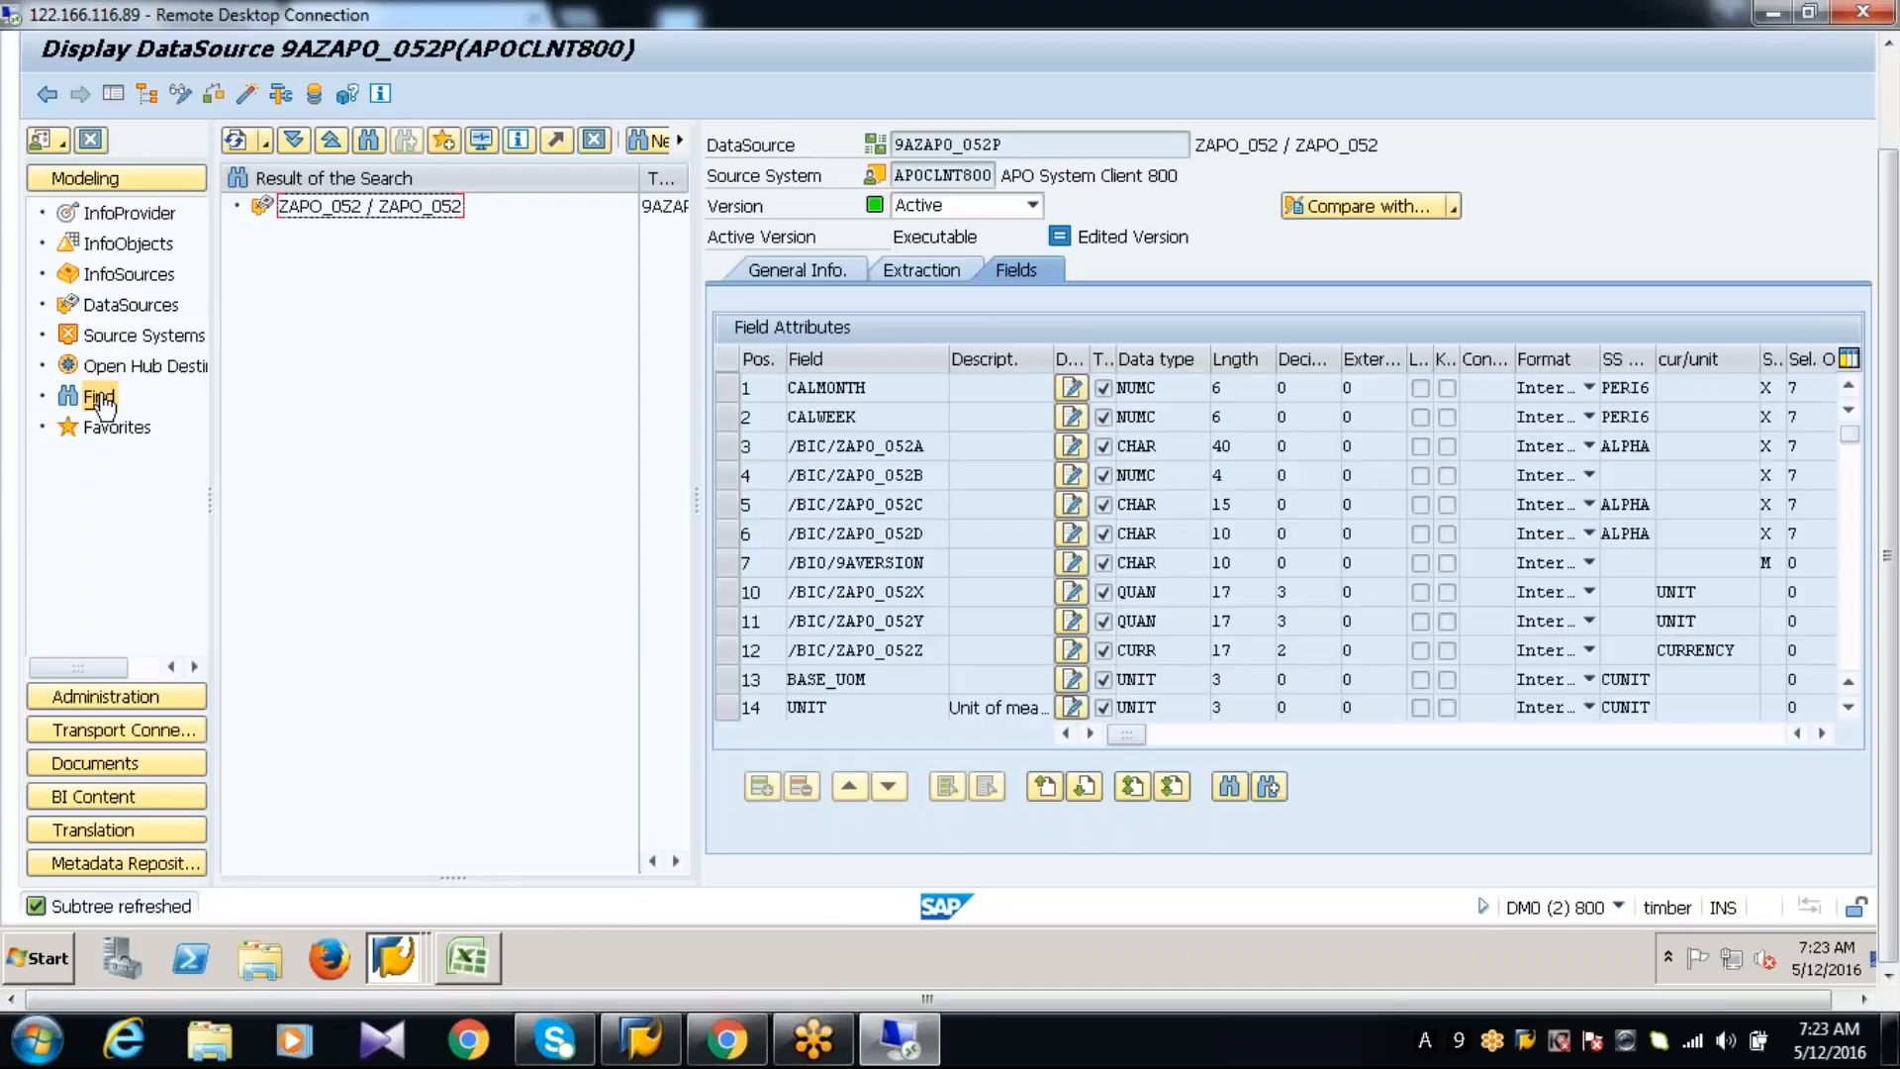
pyautogui.click(100, 397)
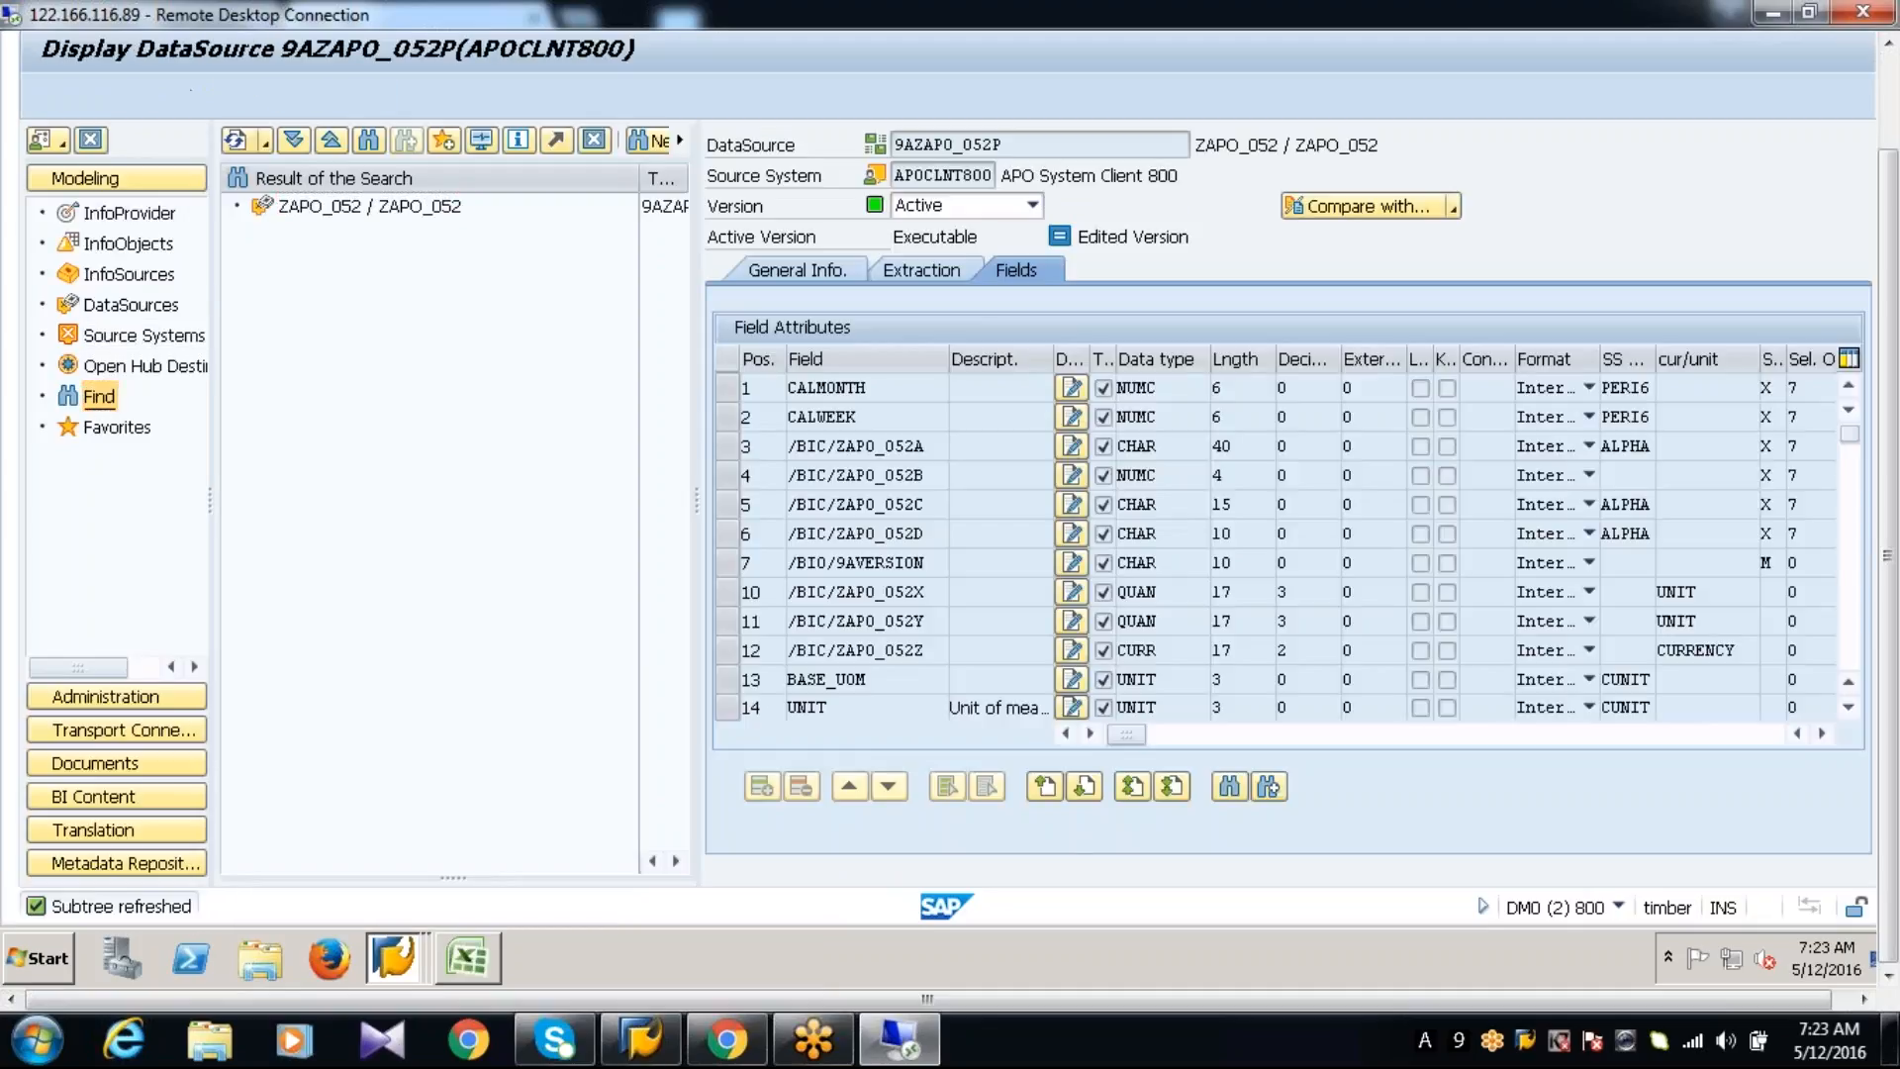
pyautogui.click(250, 179)
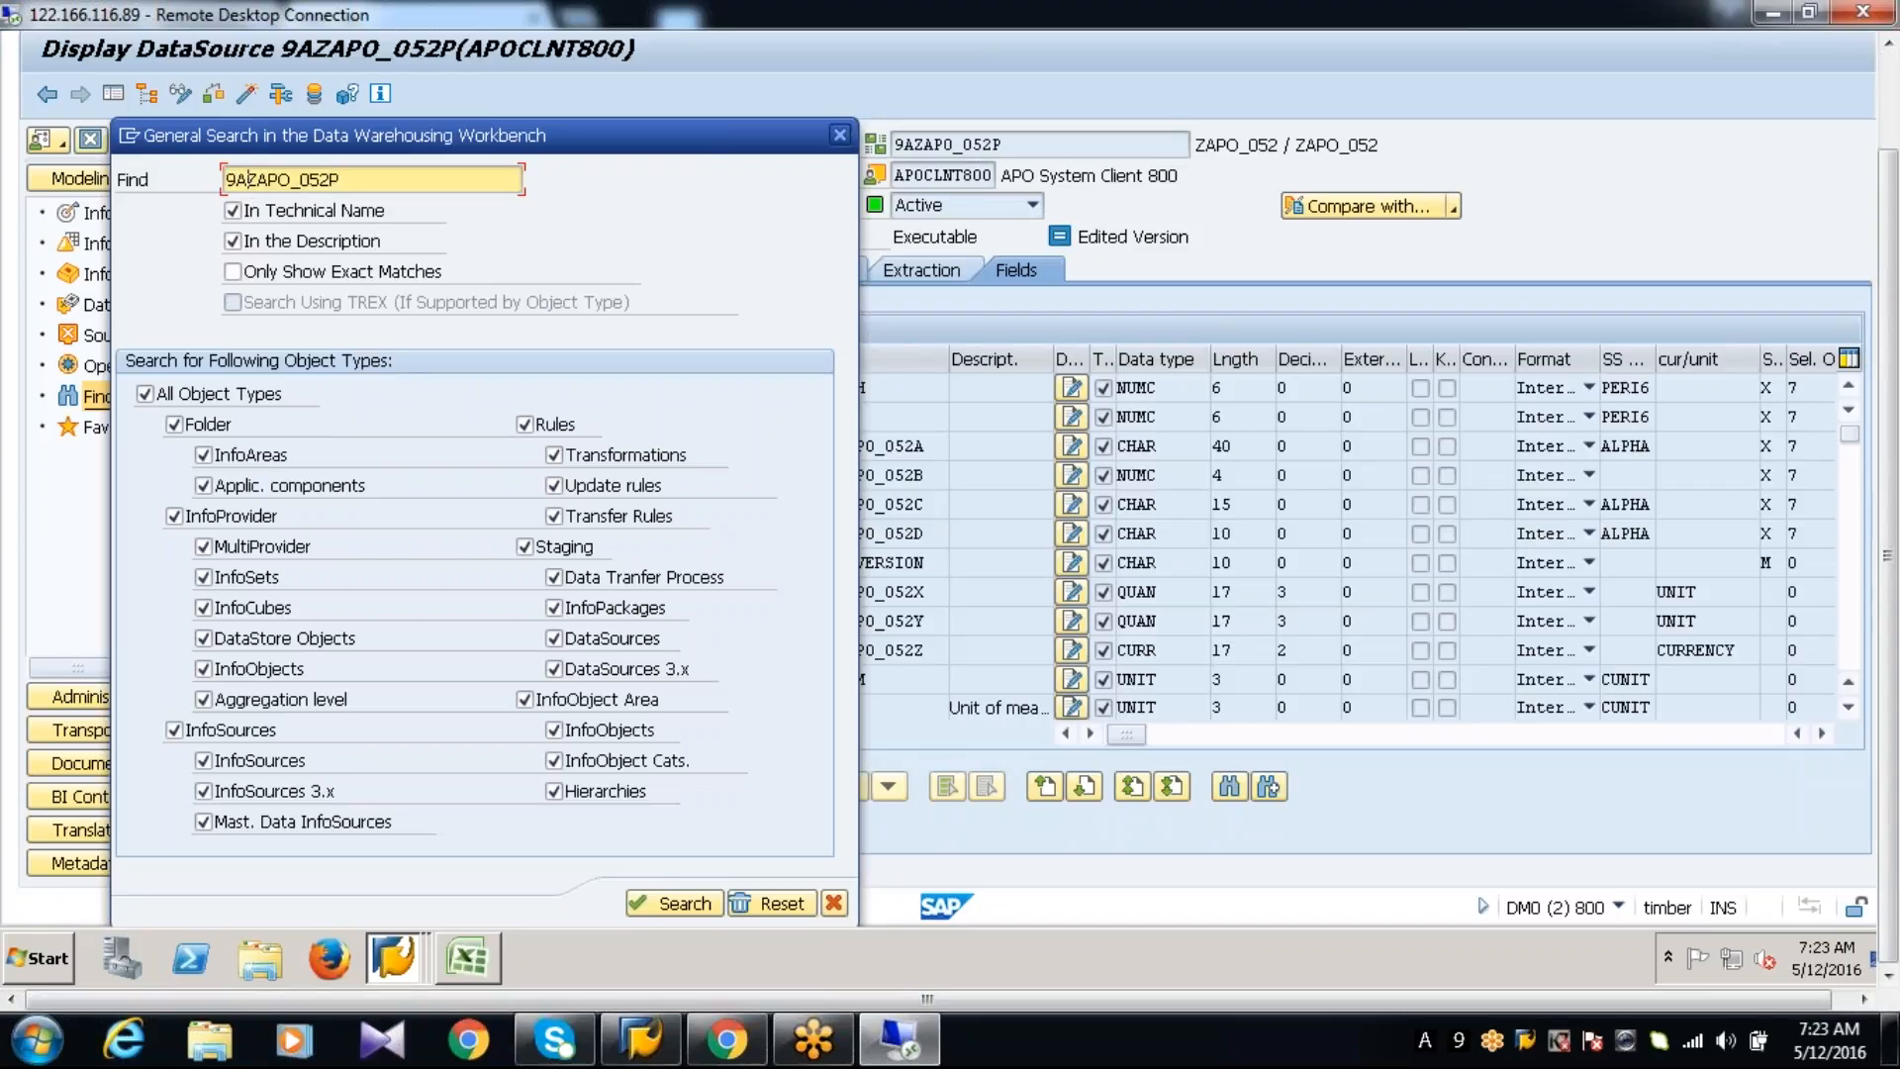
pyautogui.press('BackSpace')
pyautogui.press('BackSpace')
pyautogui.press('Return')
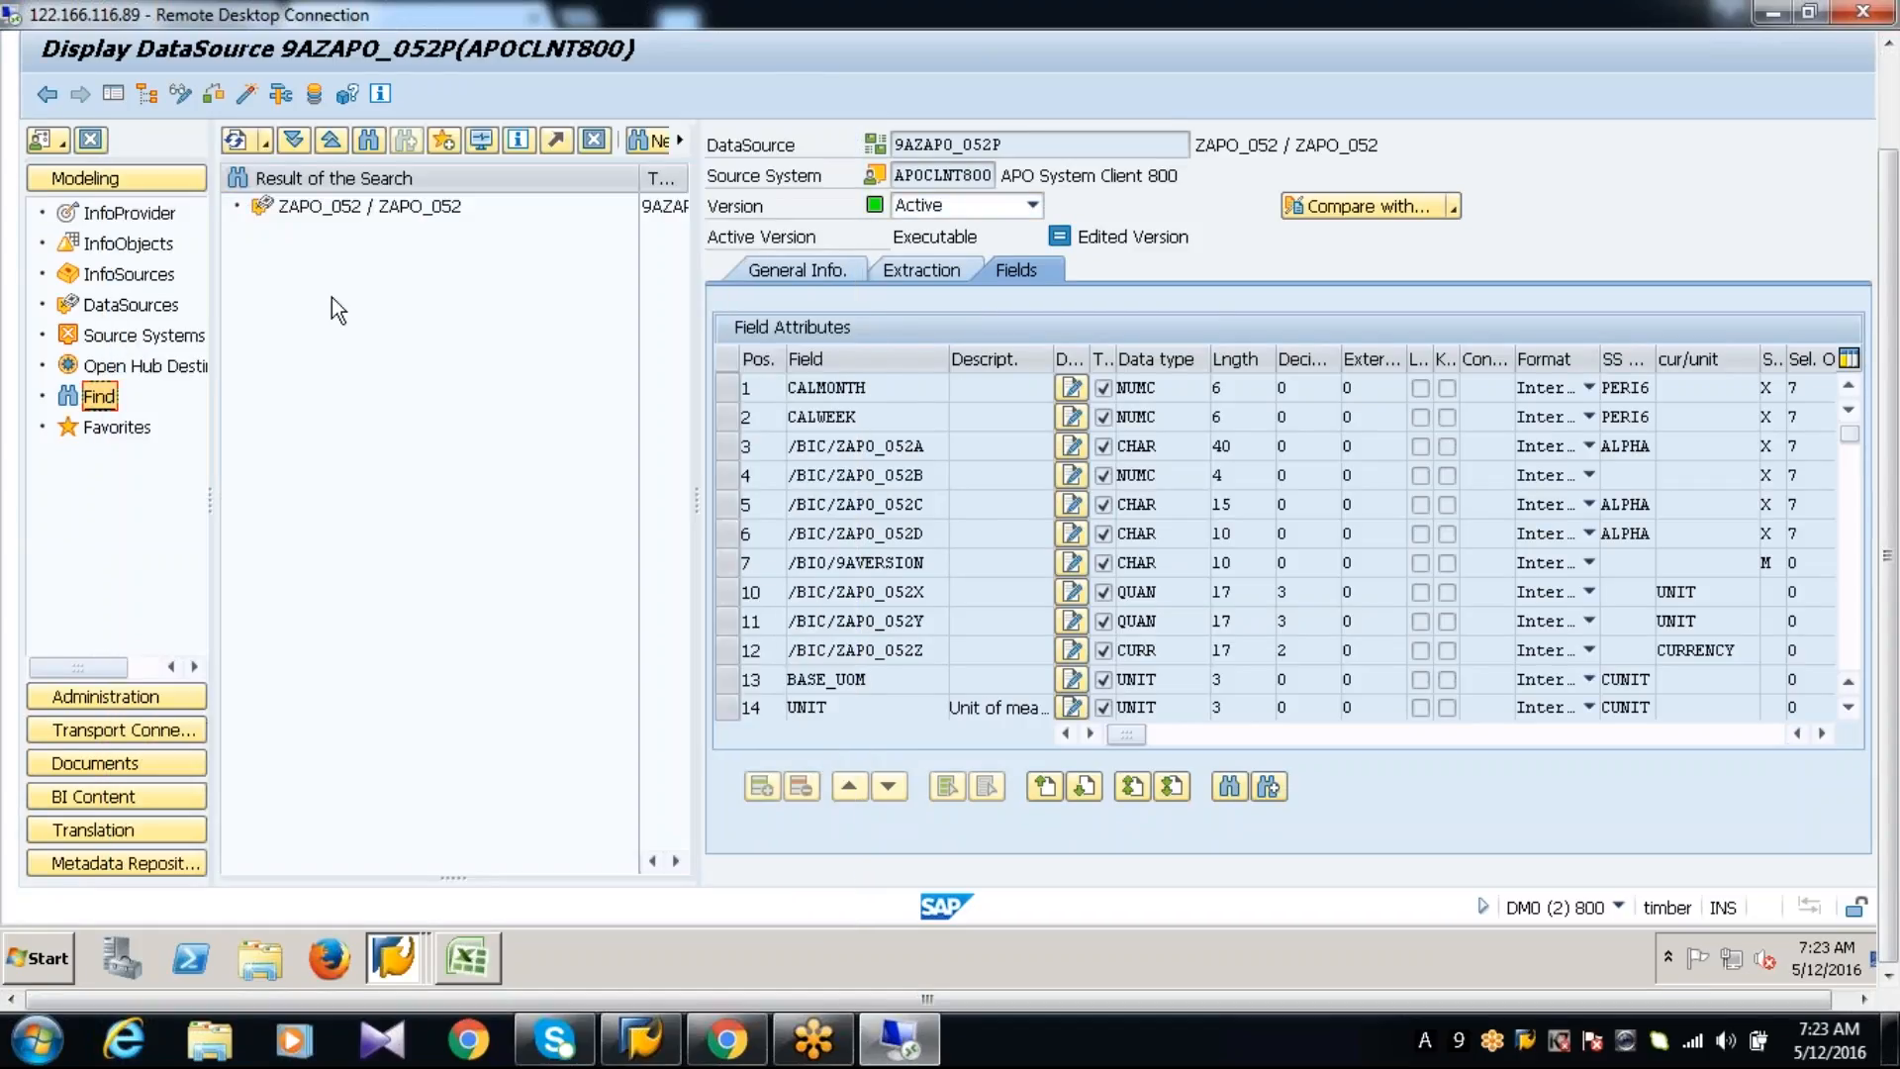
# Refresh the search result tree and repeat the search for ZAPO_052P
pyautogui.click(245, 145)
pyautogui.click(102, 403)
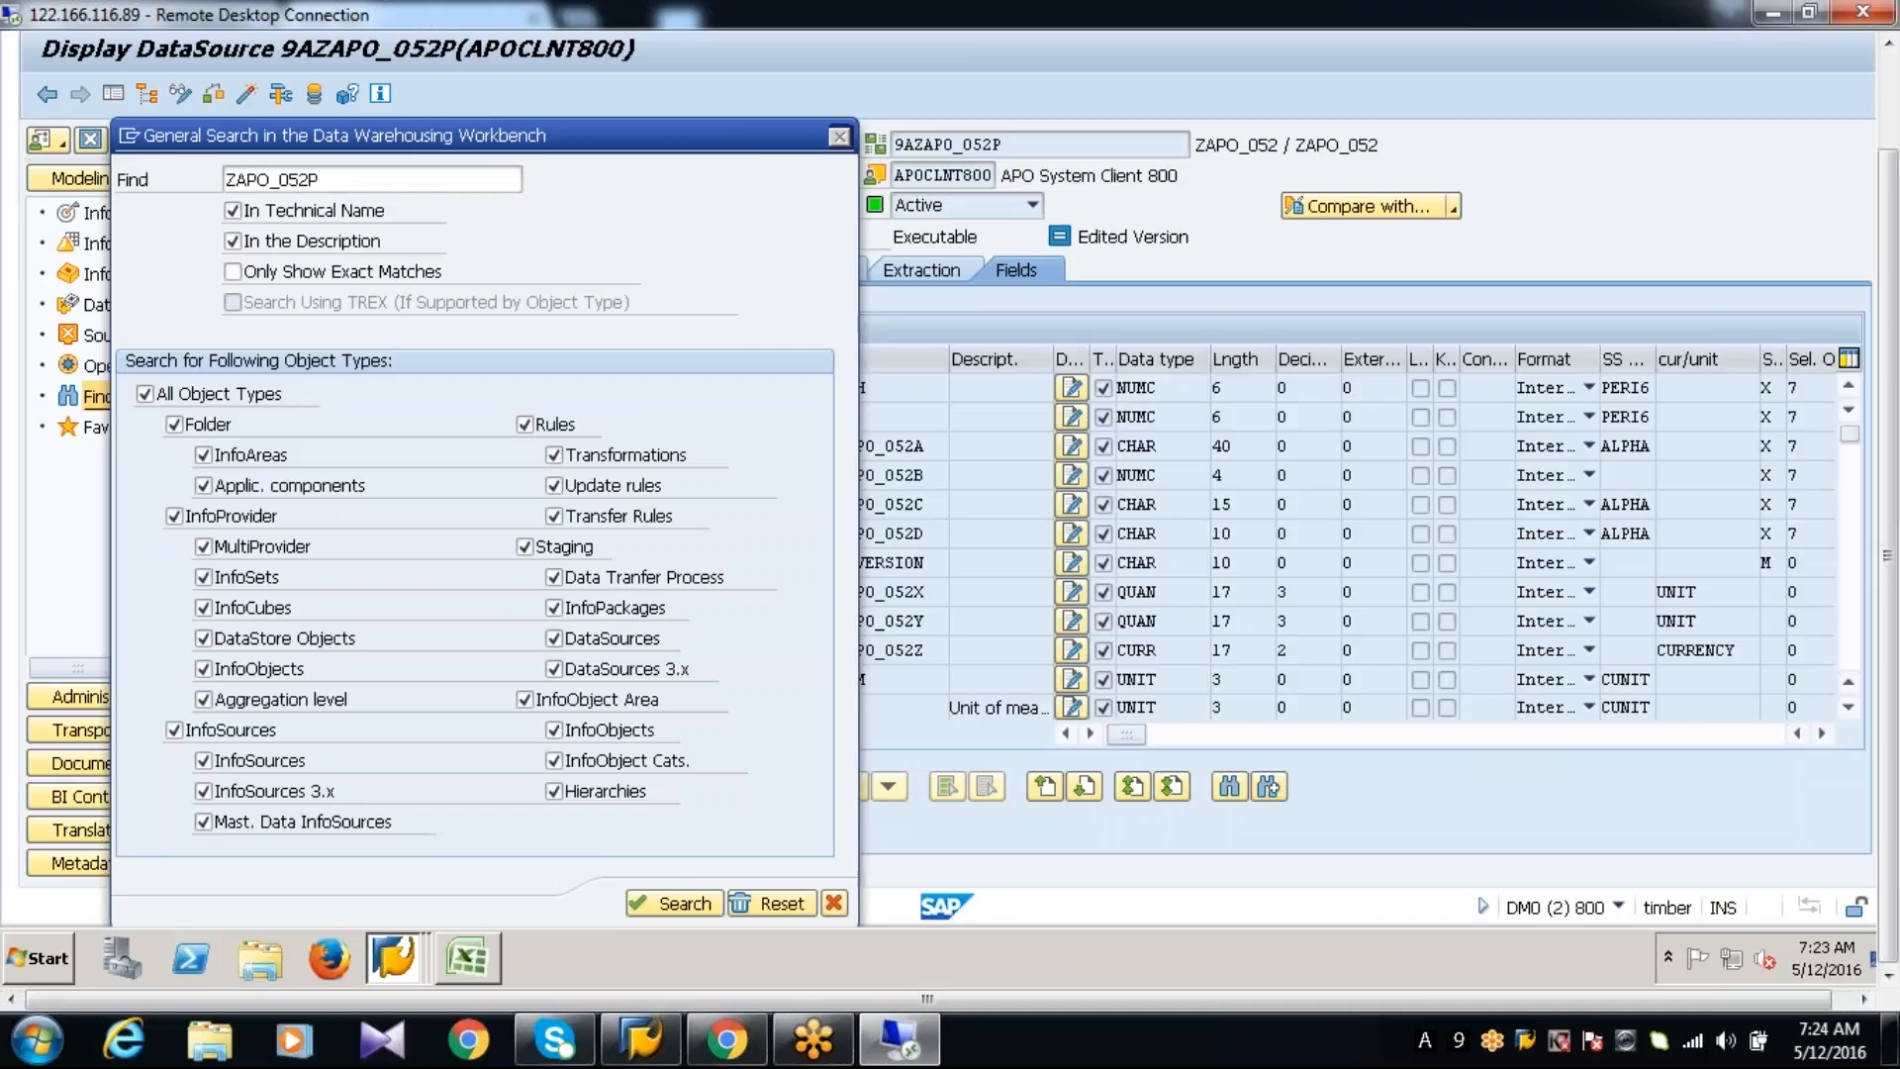
pyautogui.press('Return')
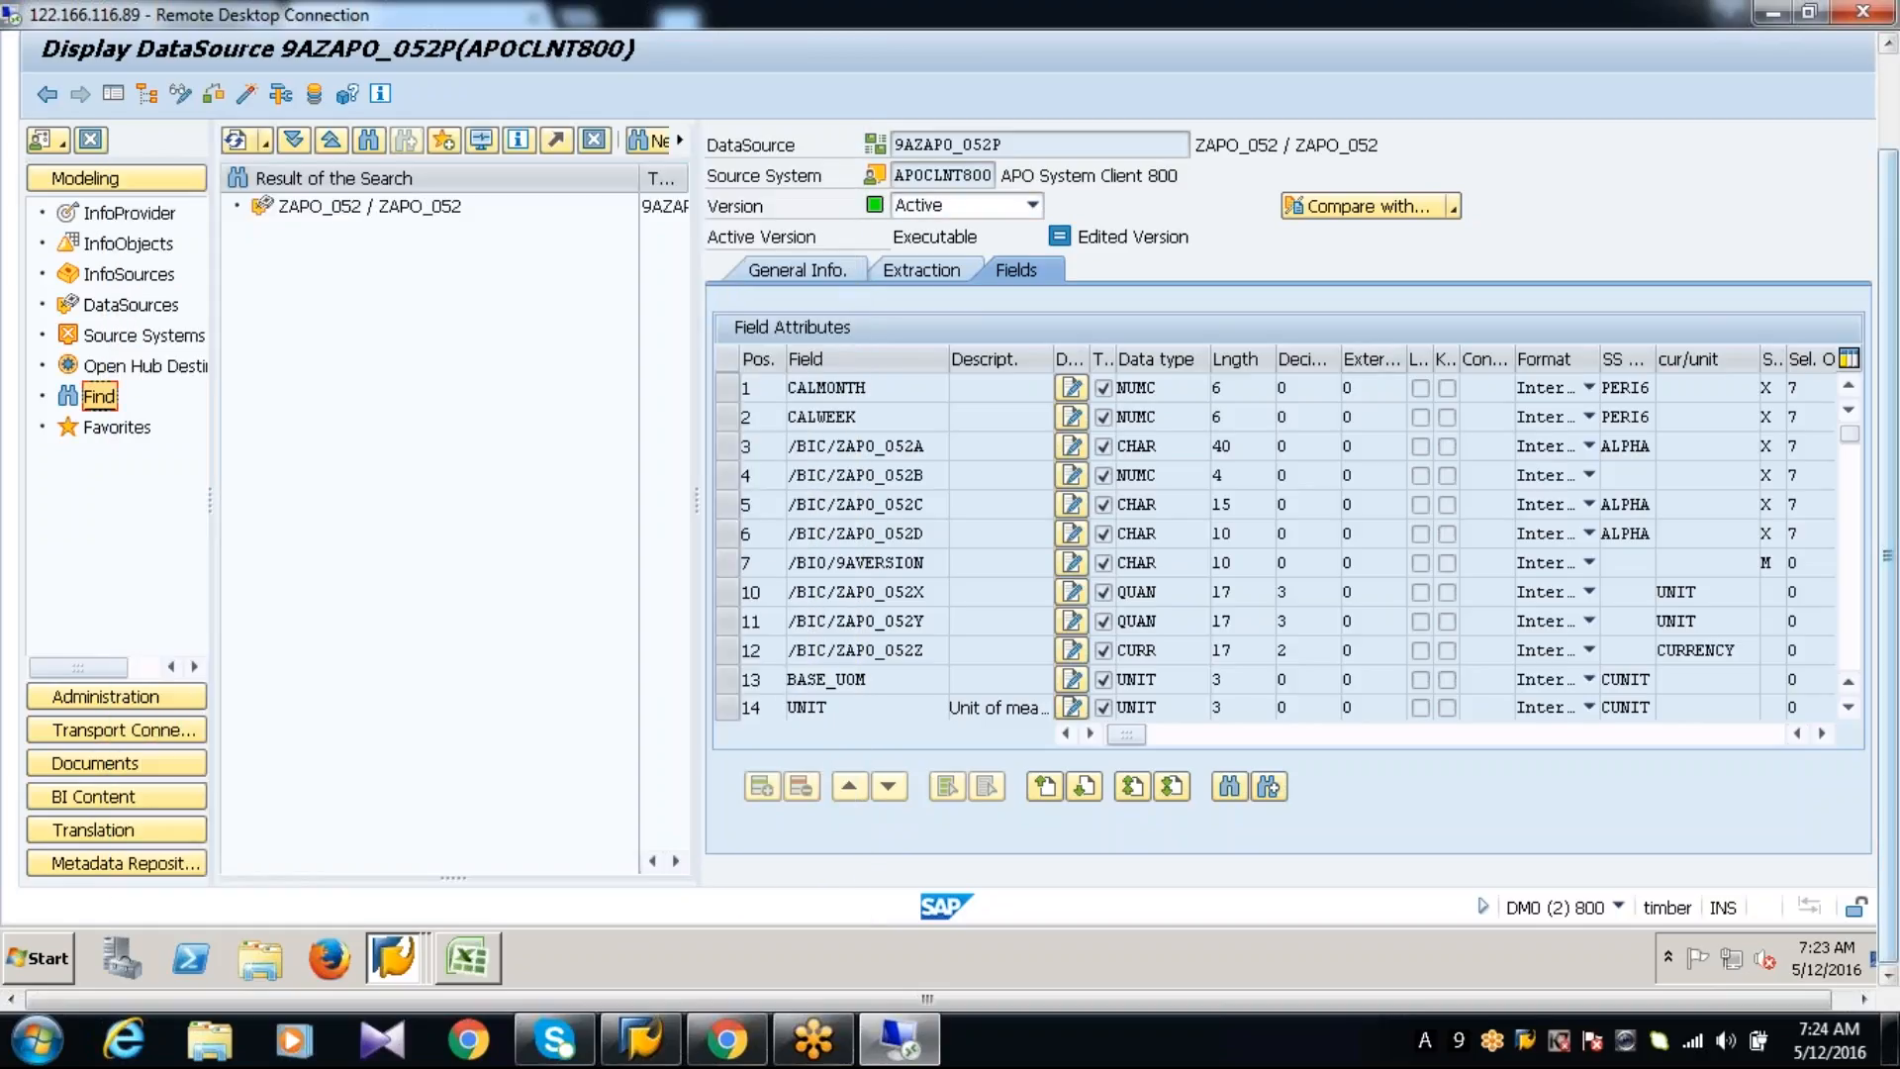
# Restart the Data Warehousing Workbench with transaction /NRSA1 and show the InfoProvider tree to check the contents of ZAPO_052_INFOAREA
pyautogui.click(1891, 109)
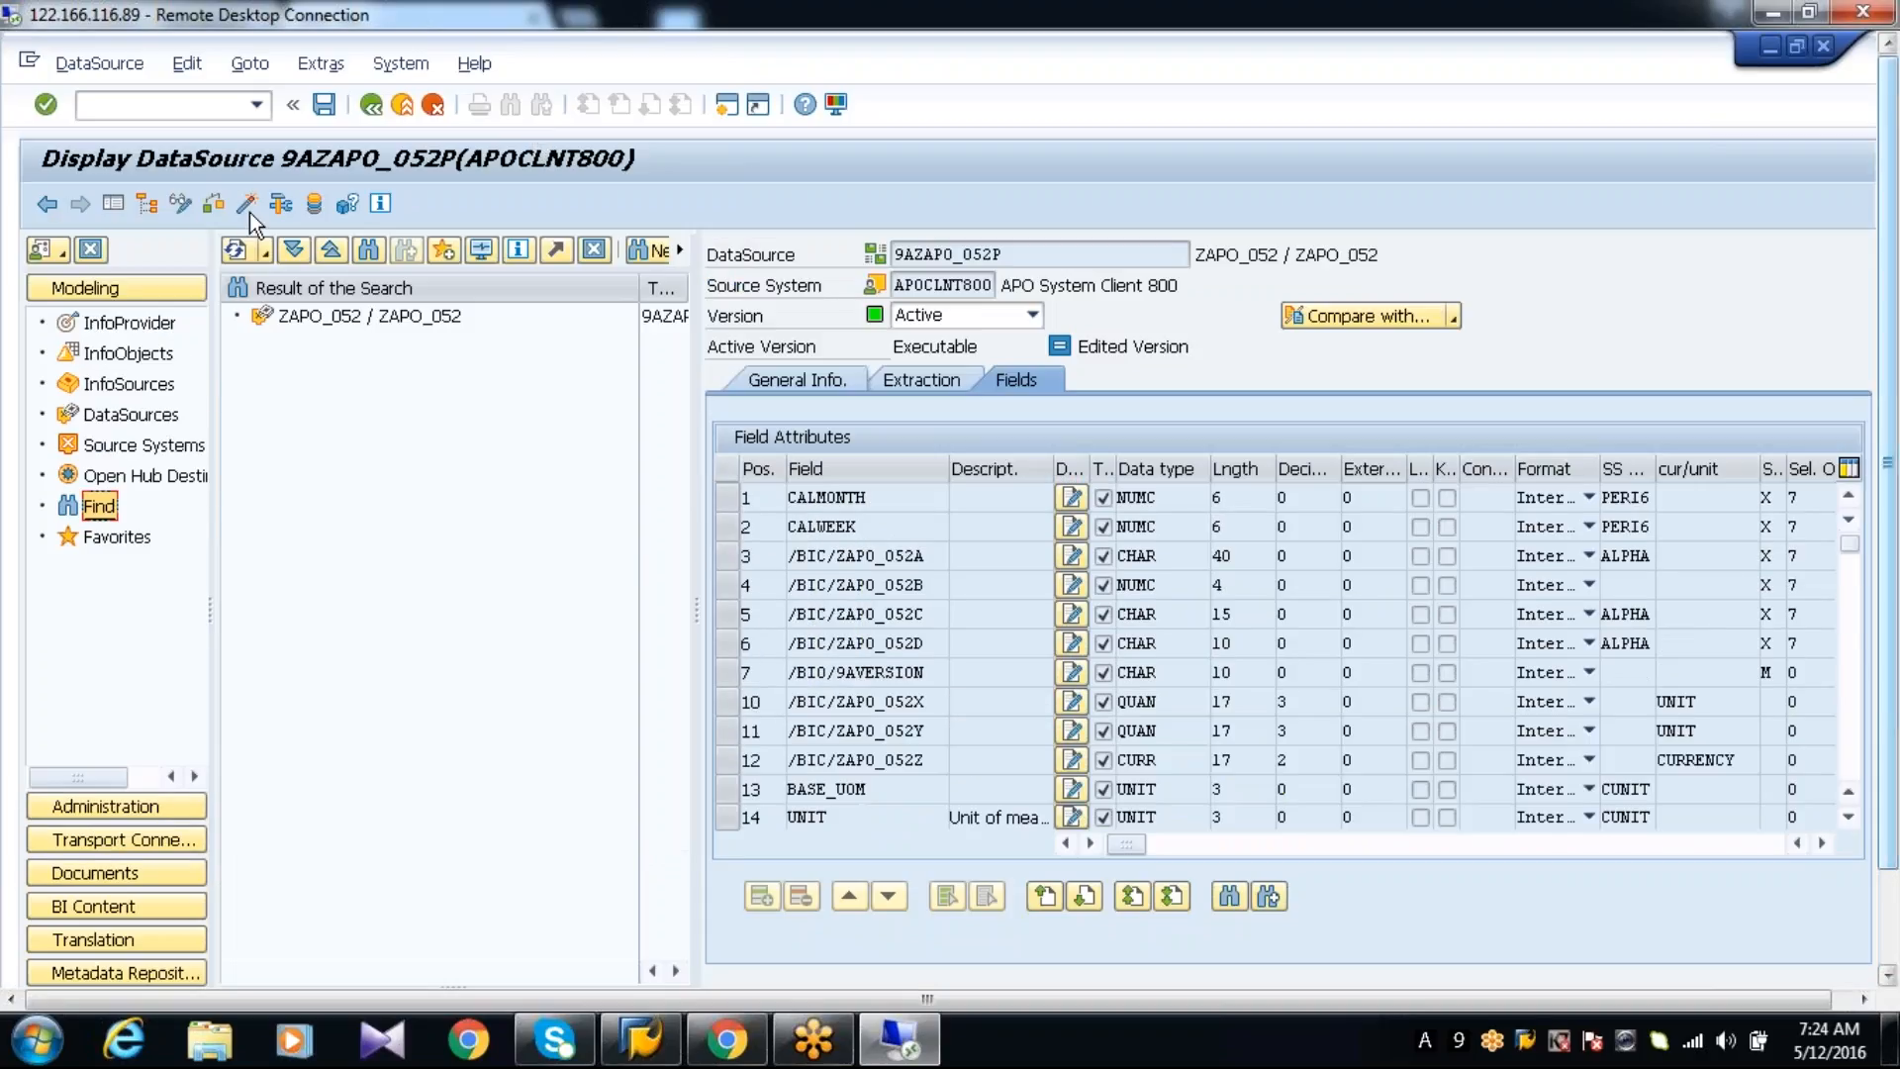
pyautogui.click(160, 104)
pyautogui.write('/NRSA1')
pyautogui.press('Return')
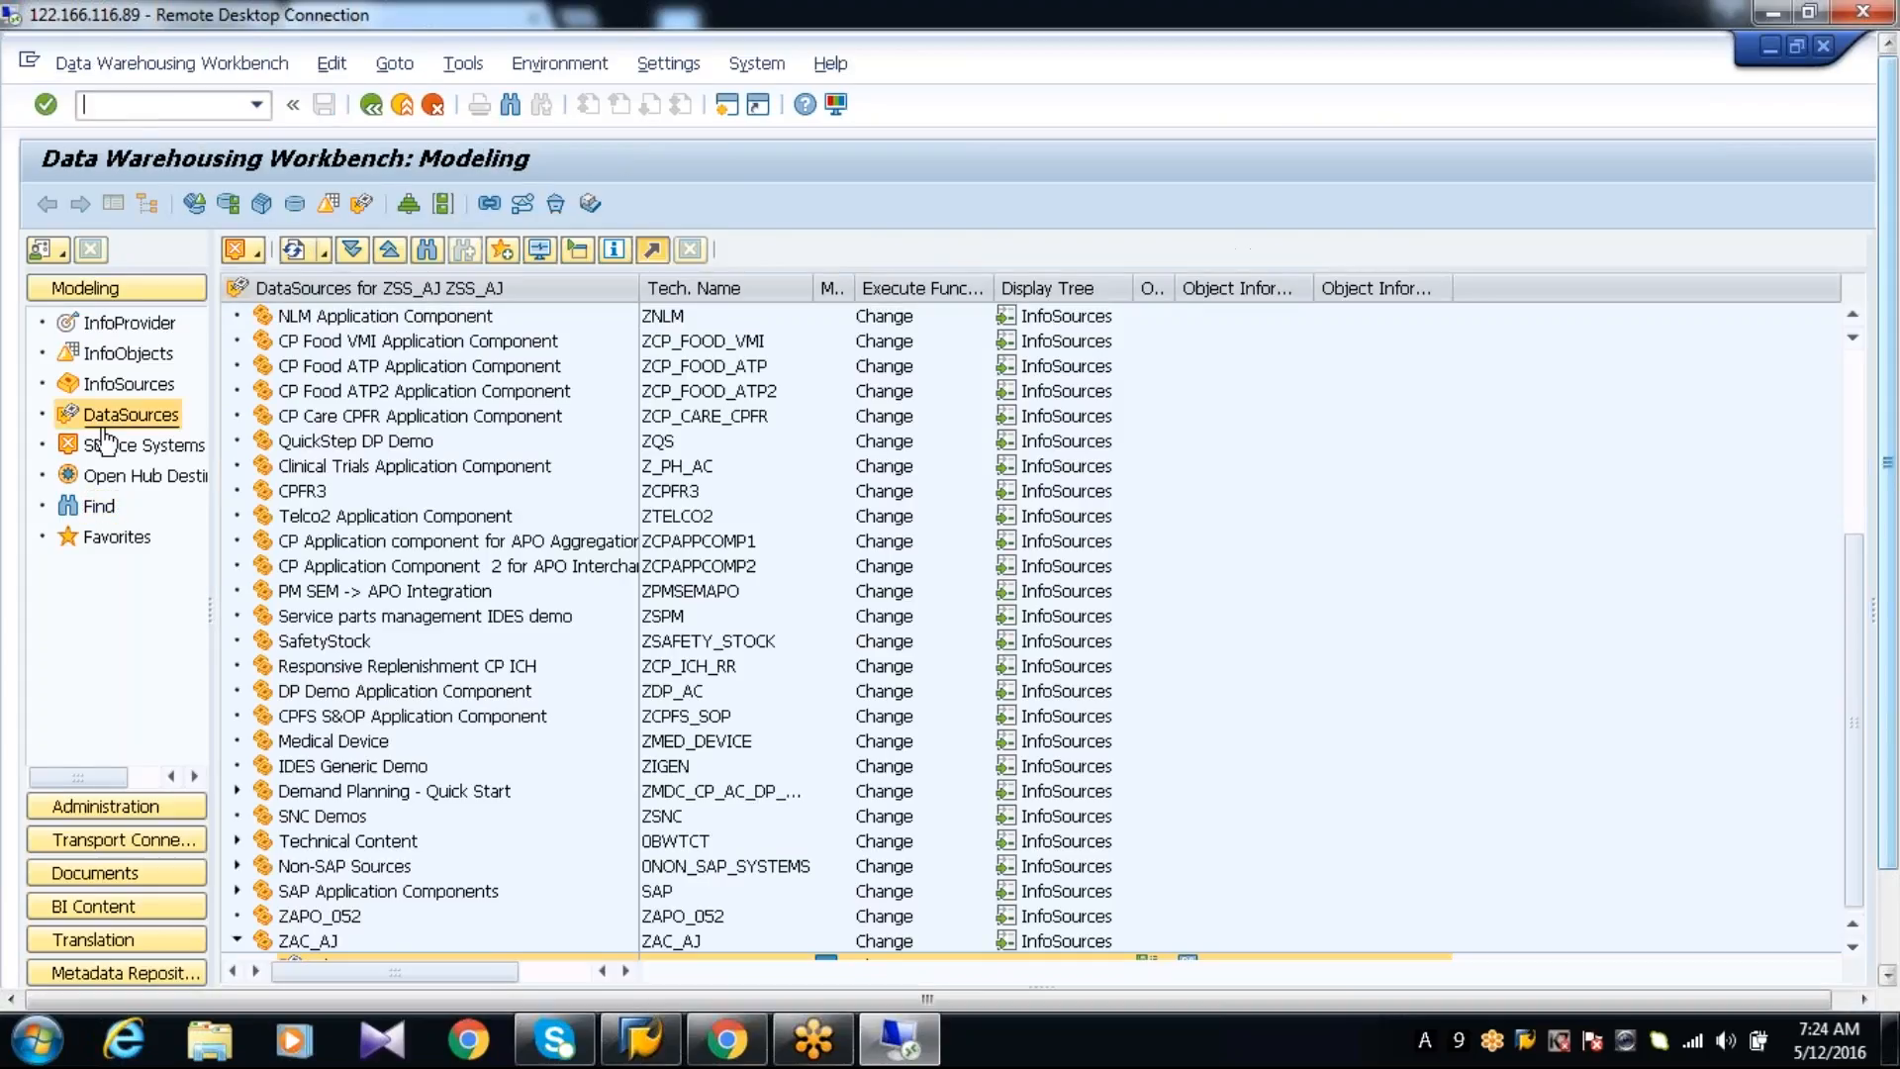
pyautogui.click(99, 507)
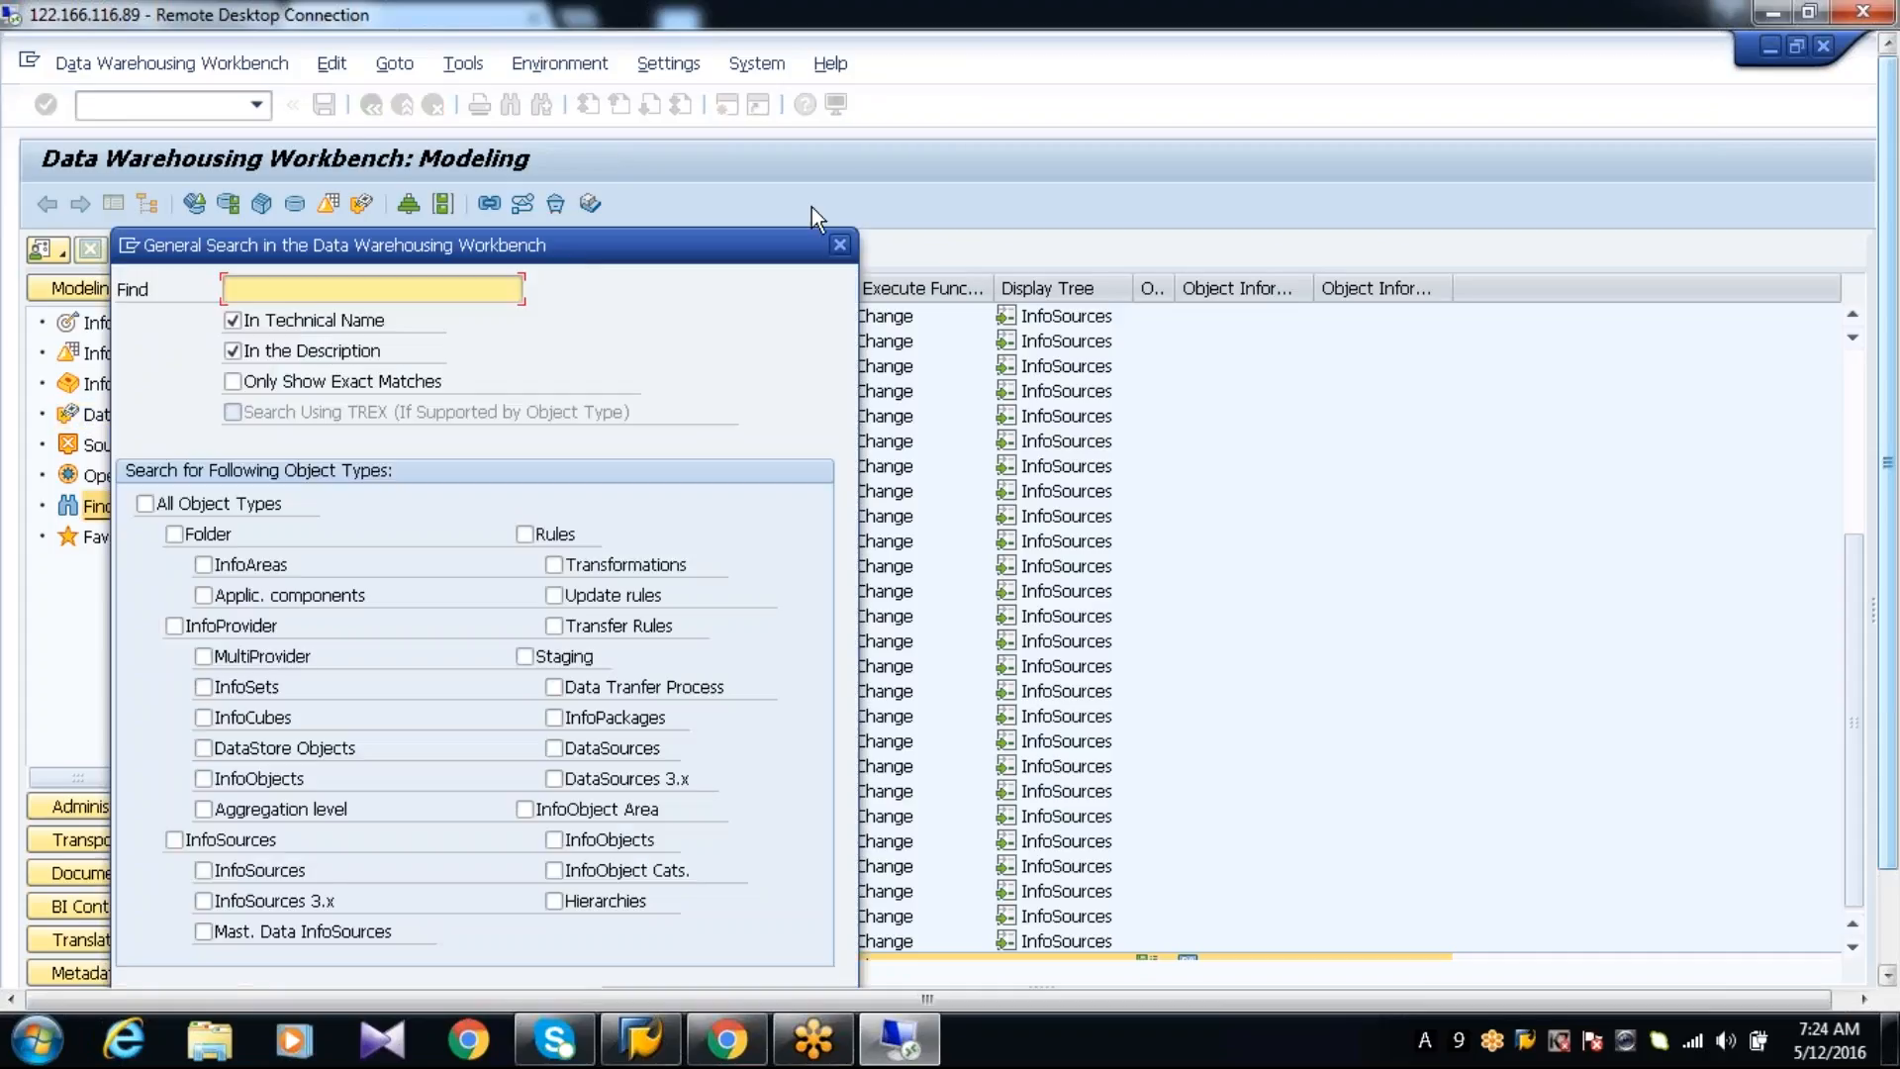
pyautogui.click(839, 244)
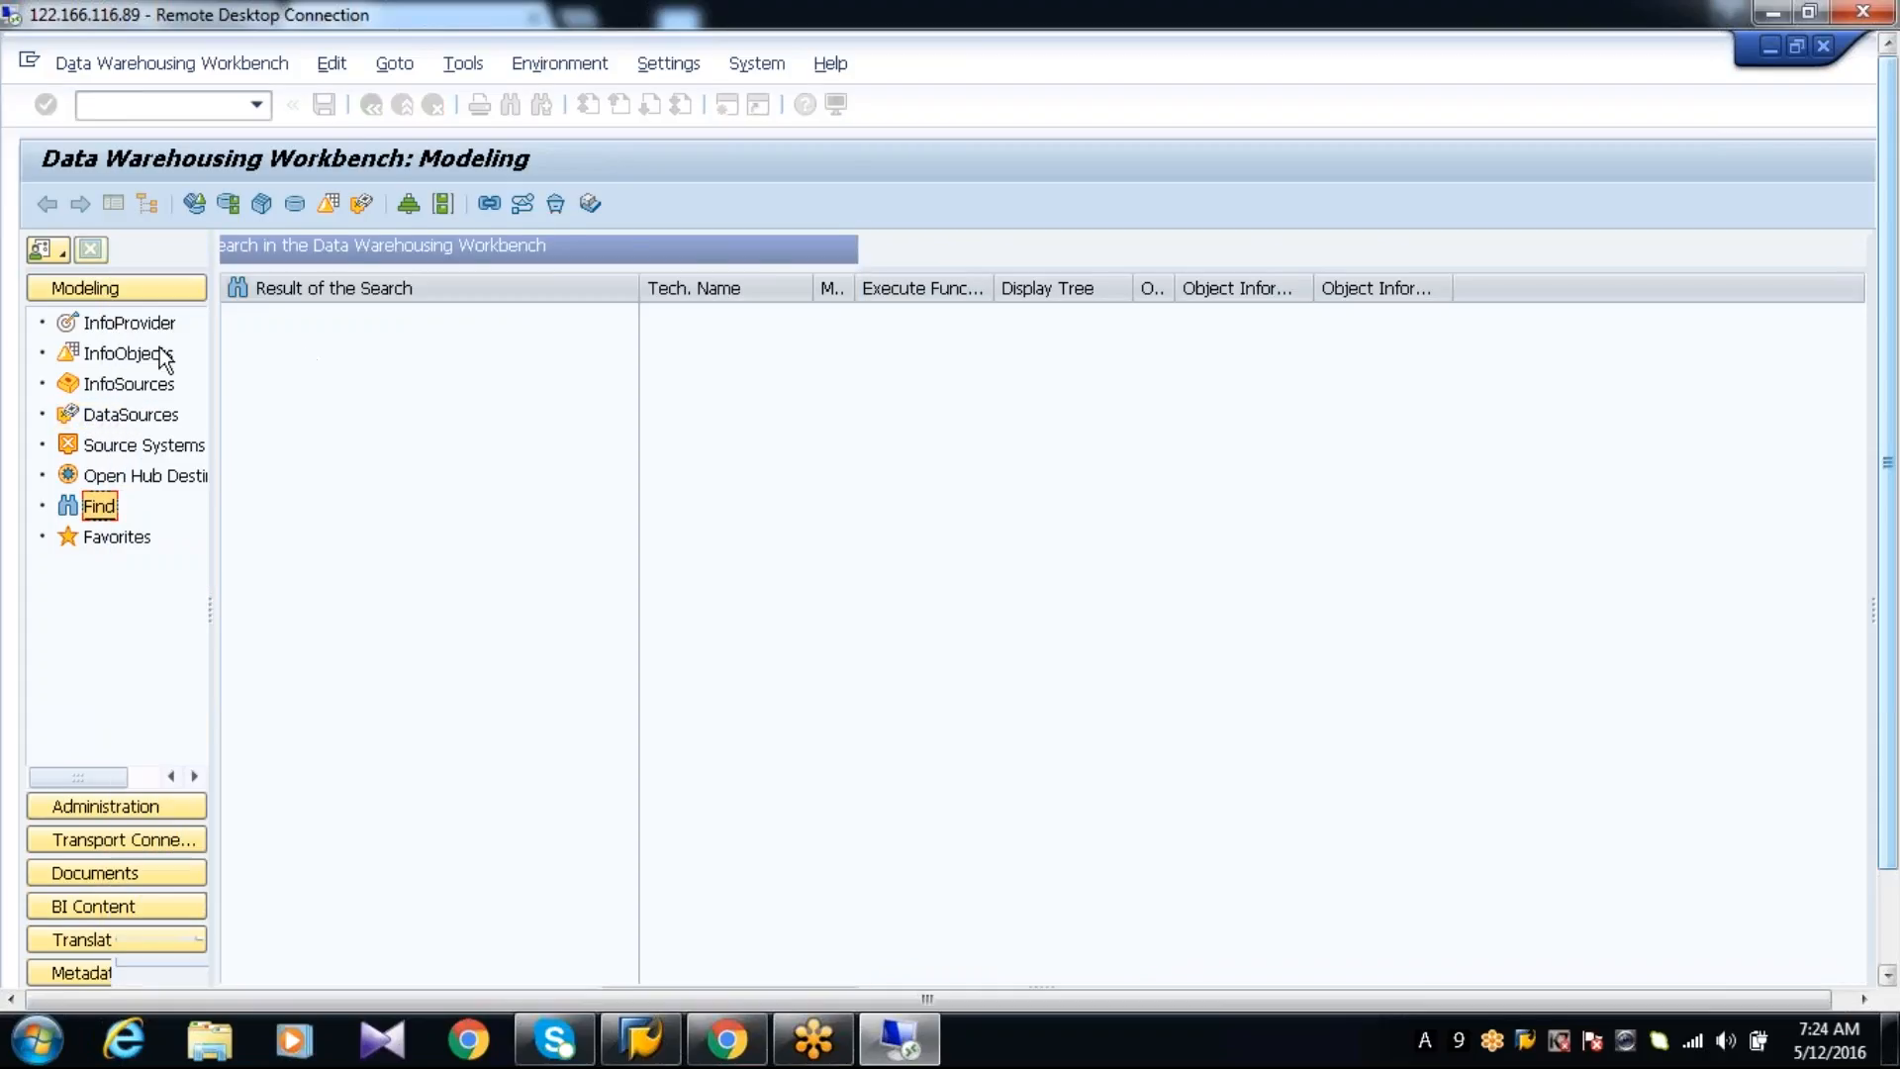
pyautogui.click(129, 323)
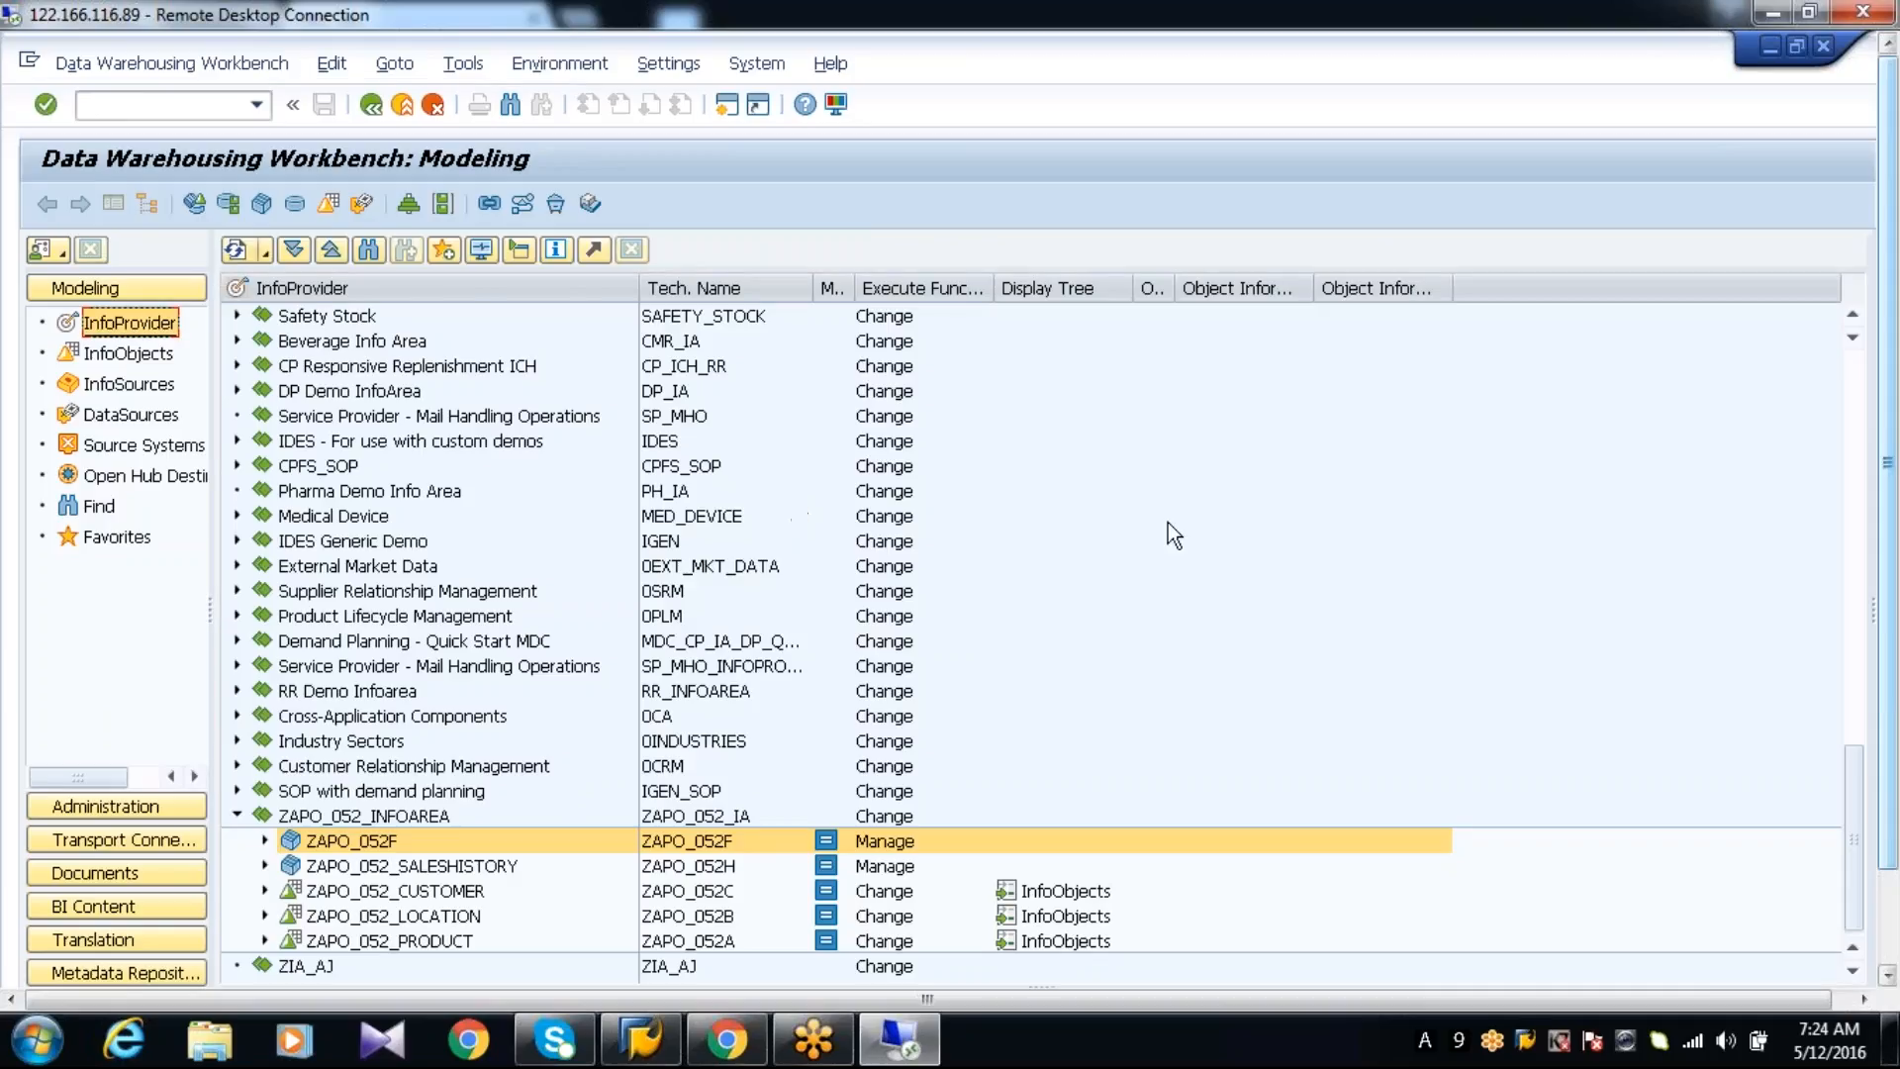
pyautogui.moveTo(1889, 557); pyautogui.dragTo(1896, 693)
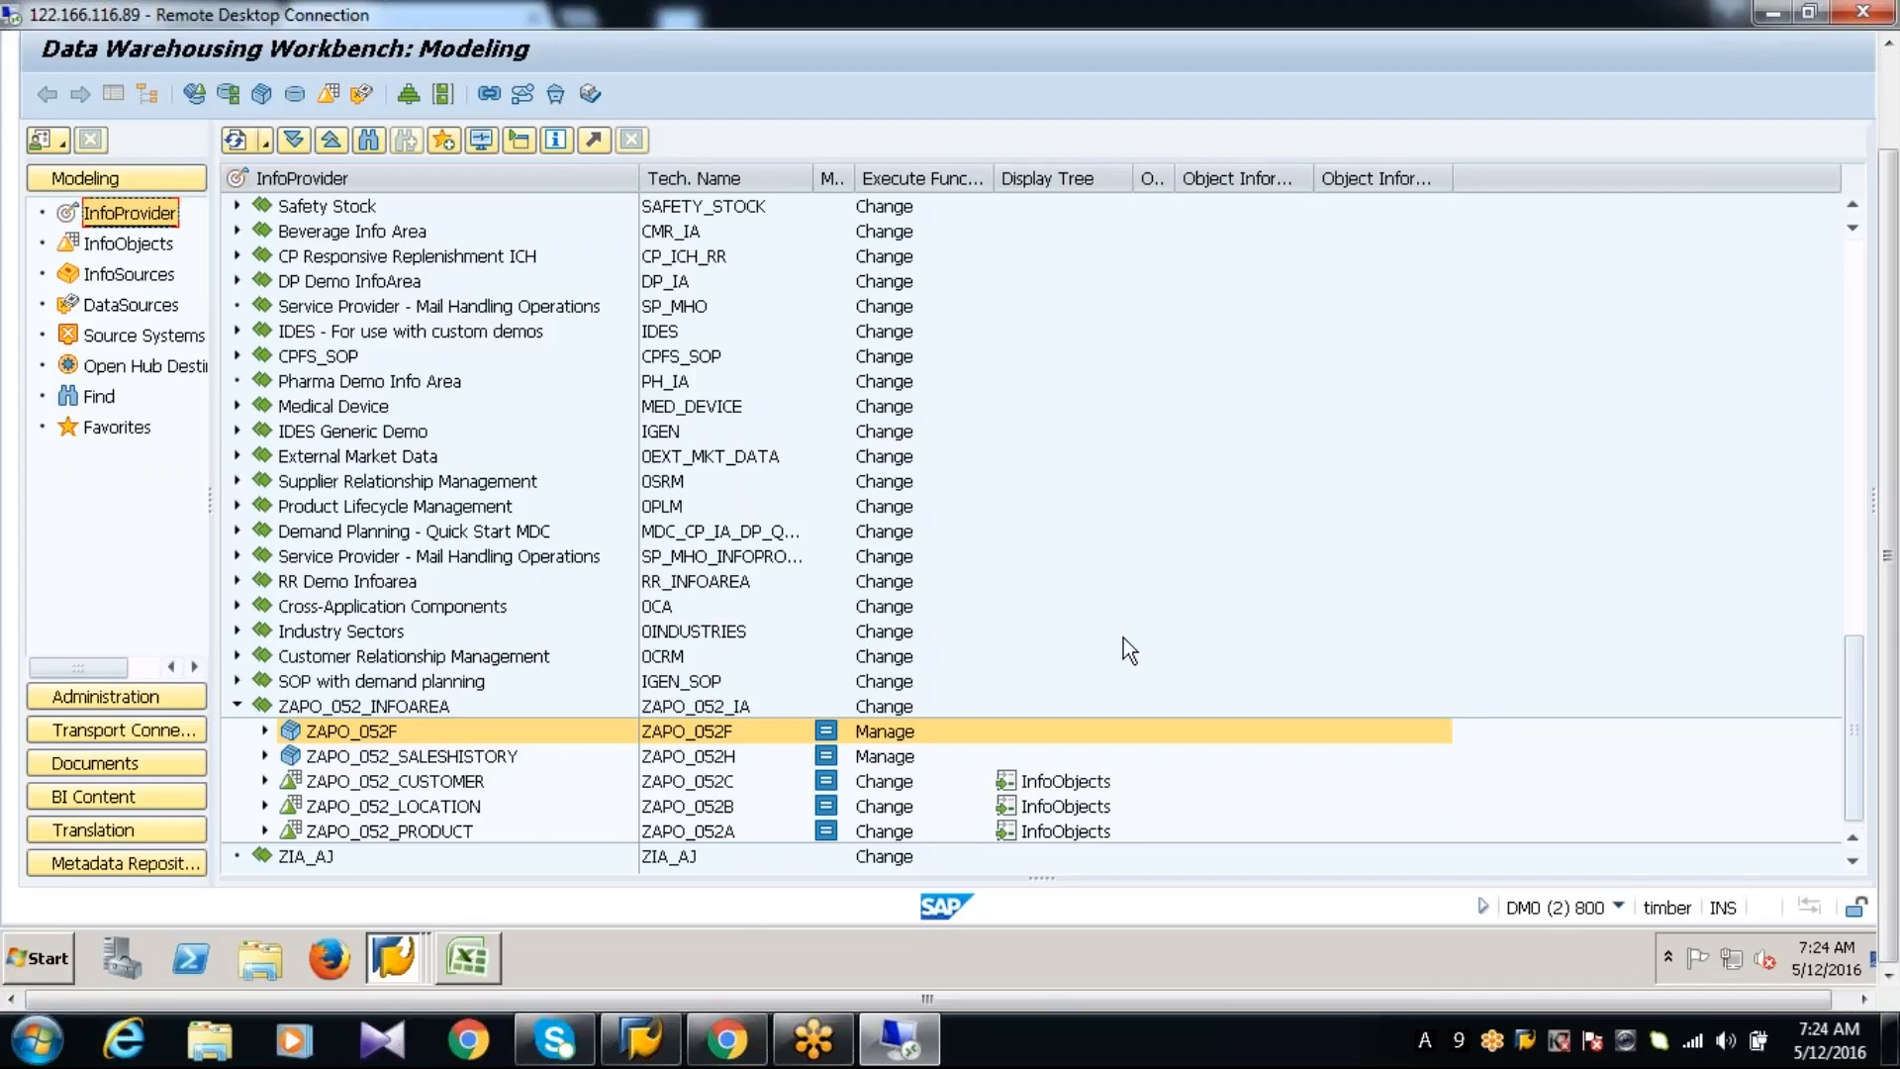
# Return to the InfoCube generation session, change the InfoArea to ZAPO_052_IA, and try to generate InfoCube ZAPO_052P again
pyautogui.click(404, 968)
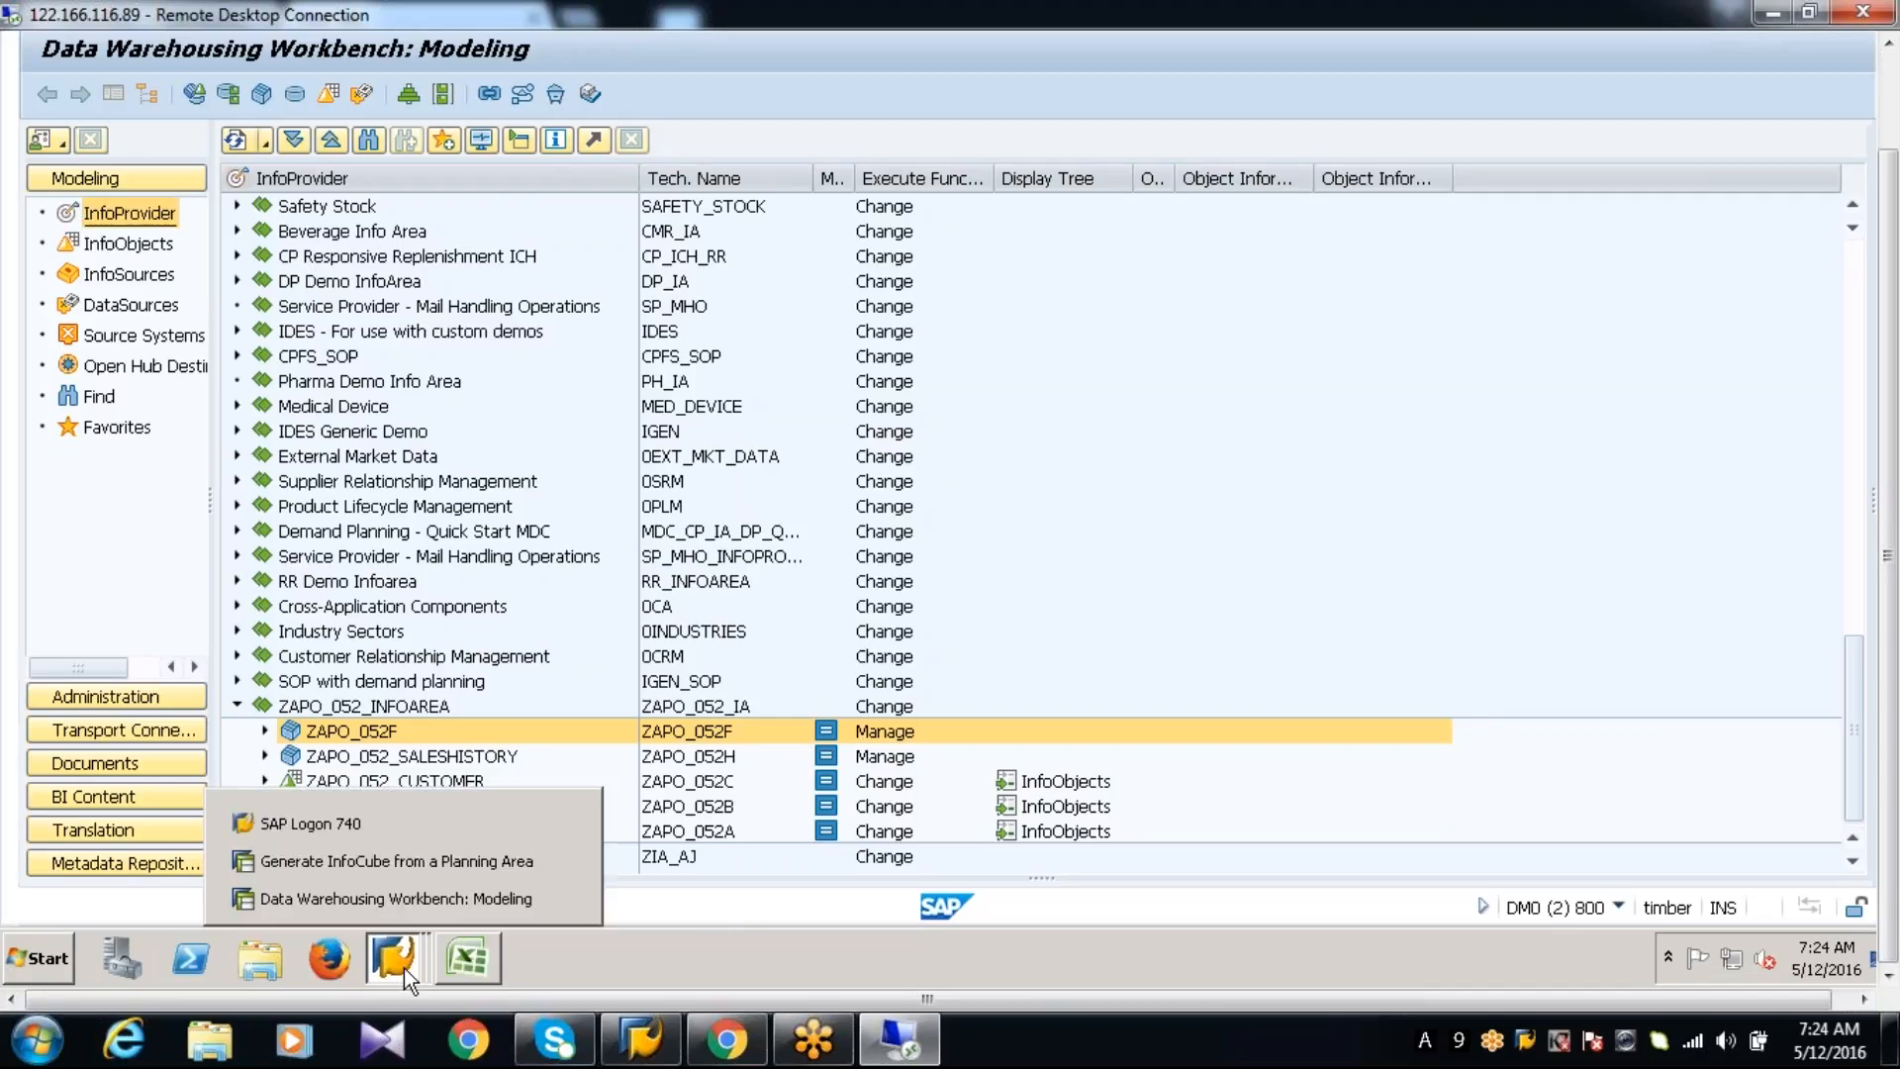
pyautogui.click(359, 863)
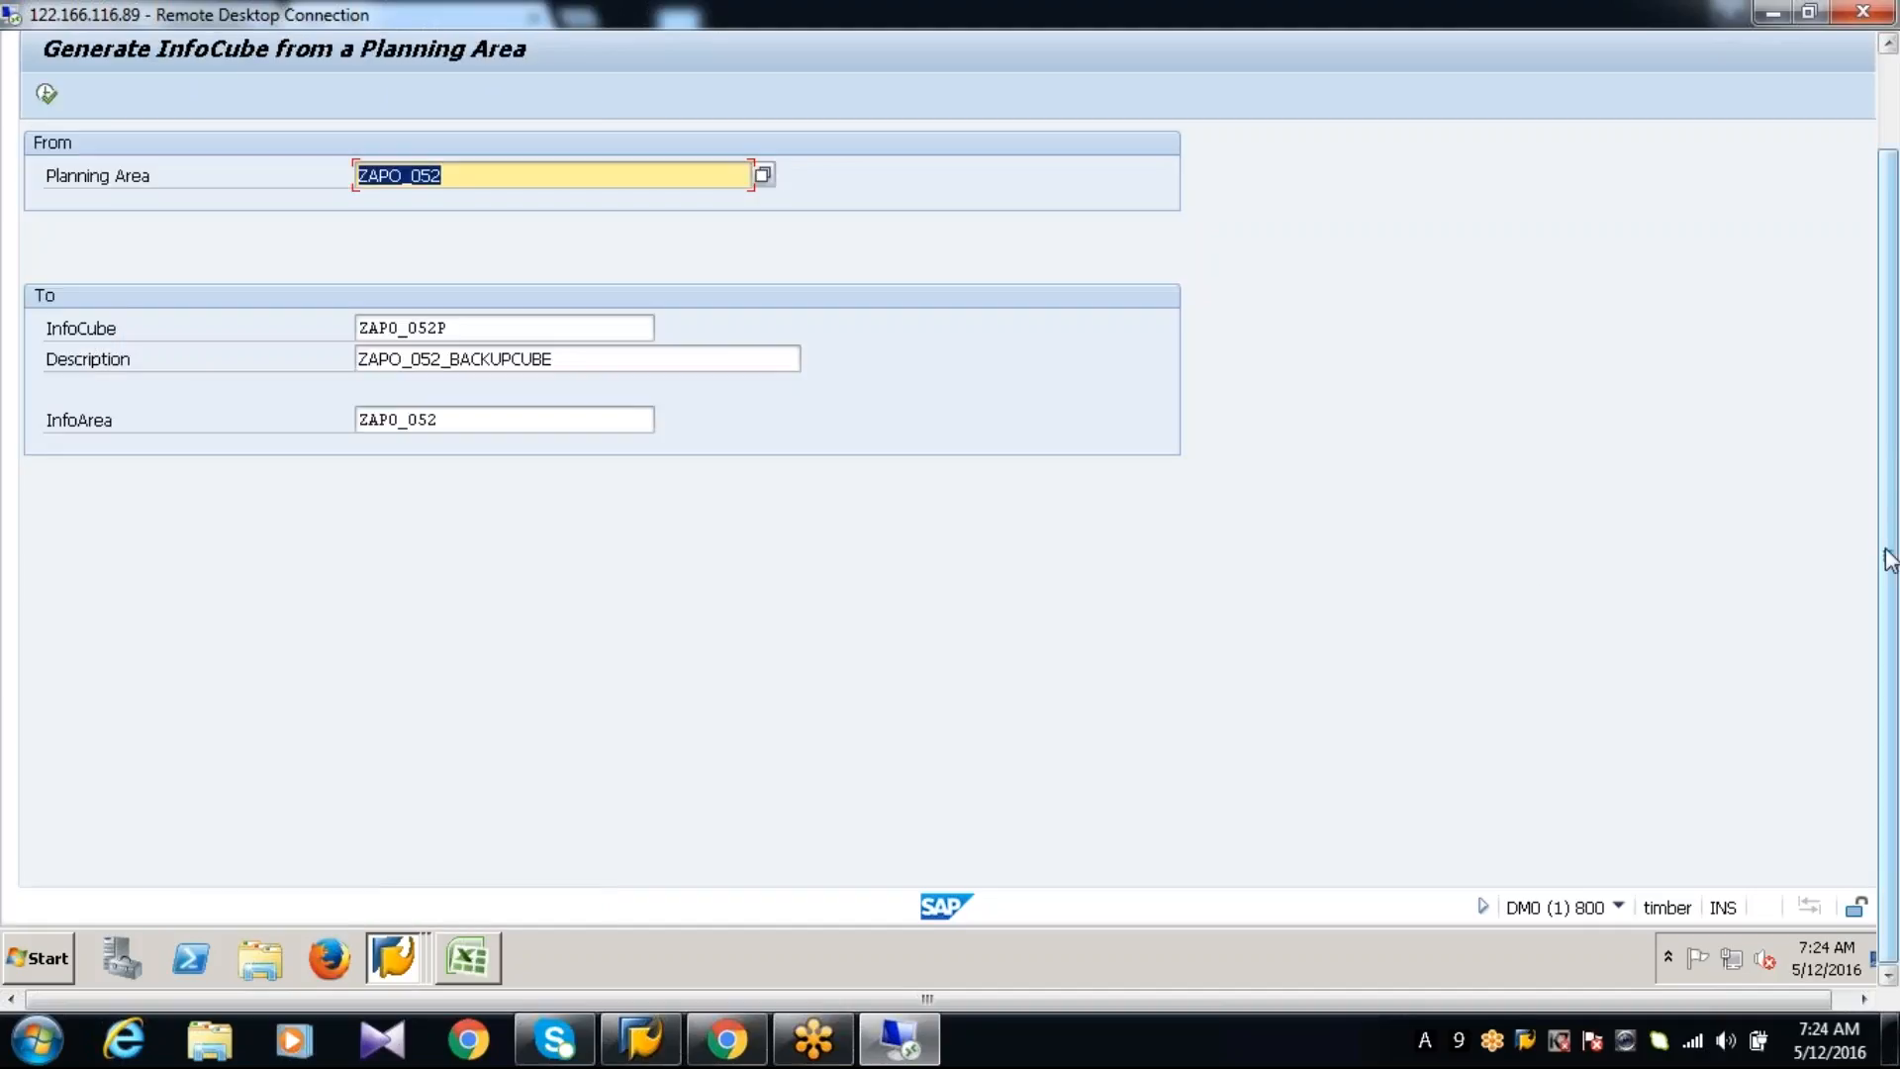
pyautogui.moveTo(1890, 561); pyautogui.dragTo(1870, 347)
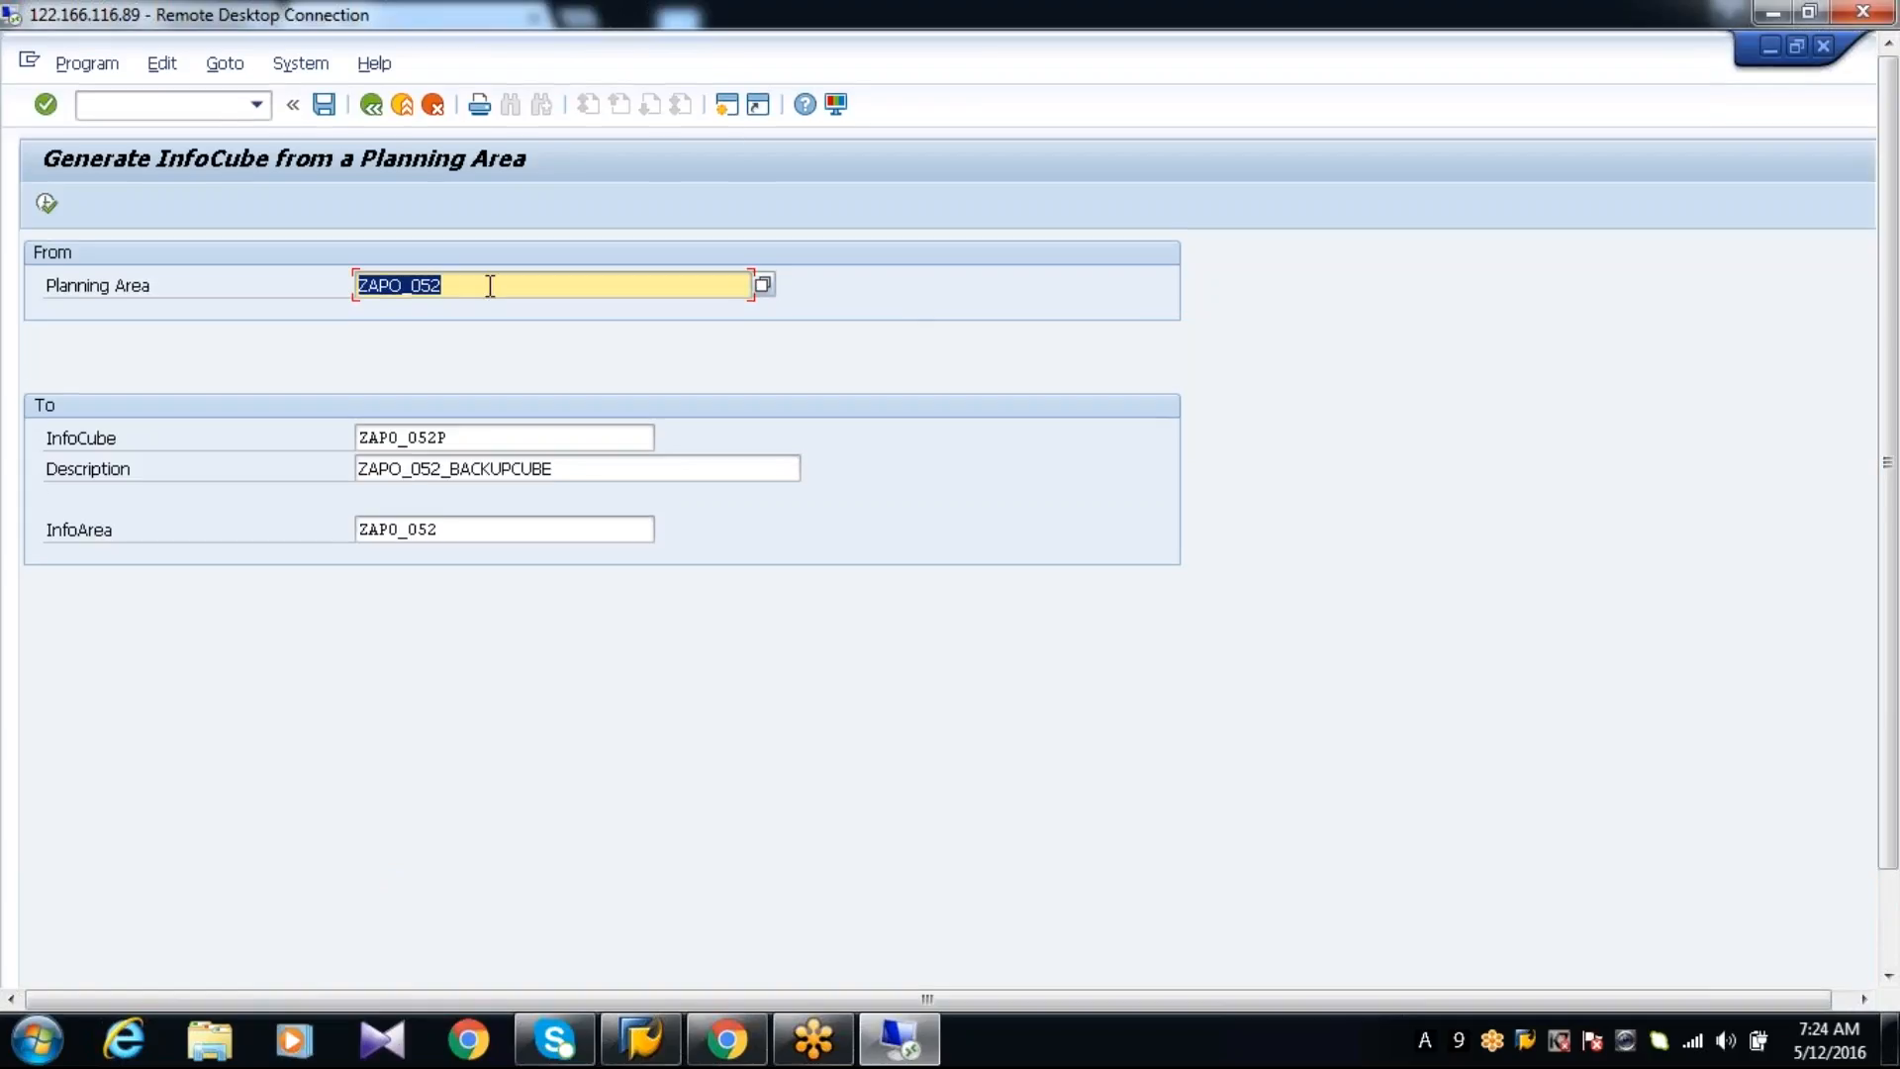
pyautogui.click(490, 286)
pyautogui.click(484, 532)
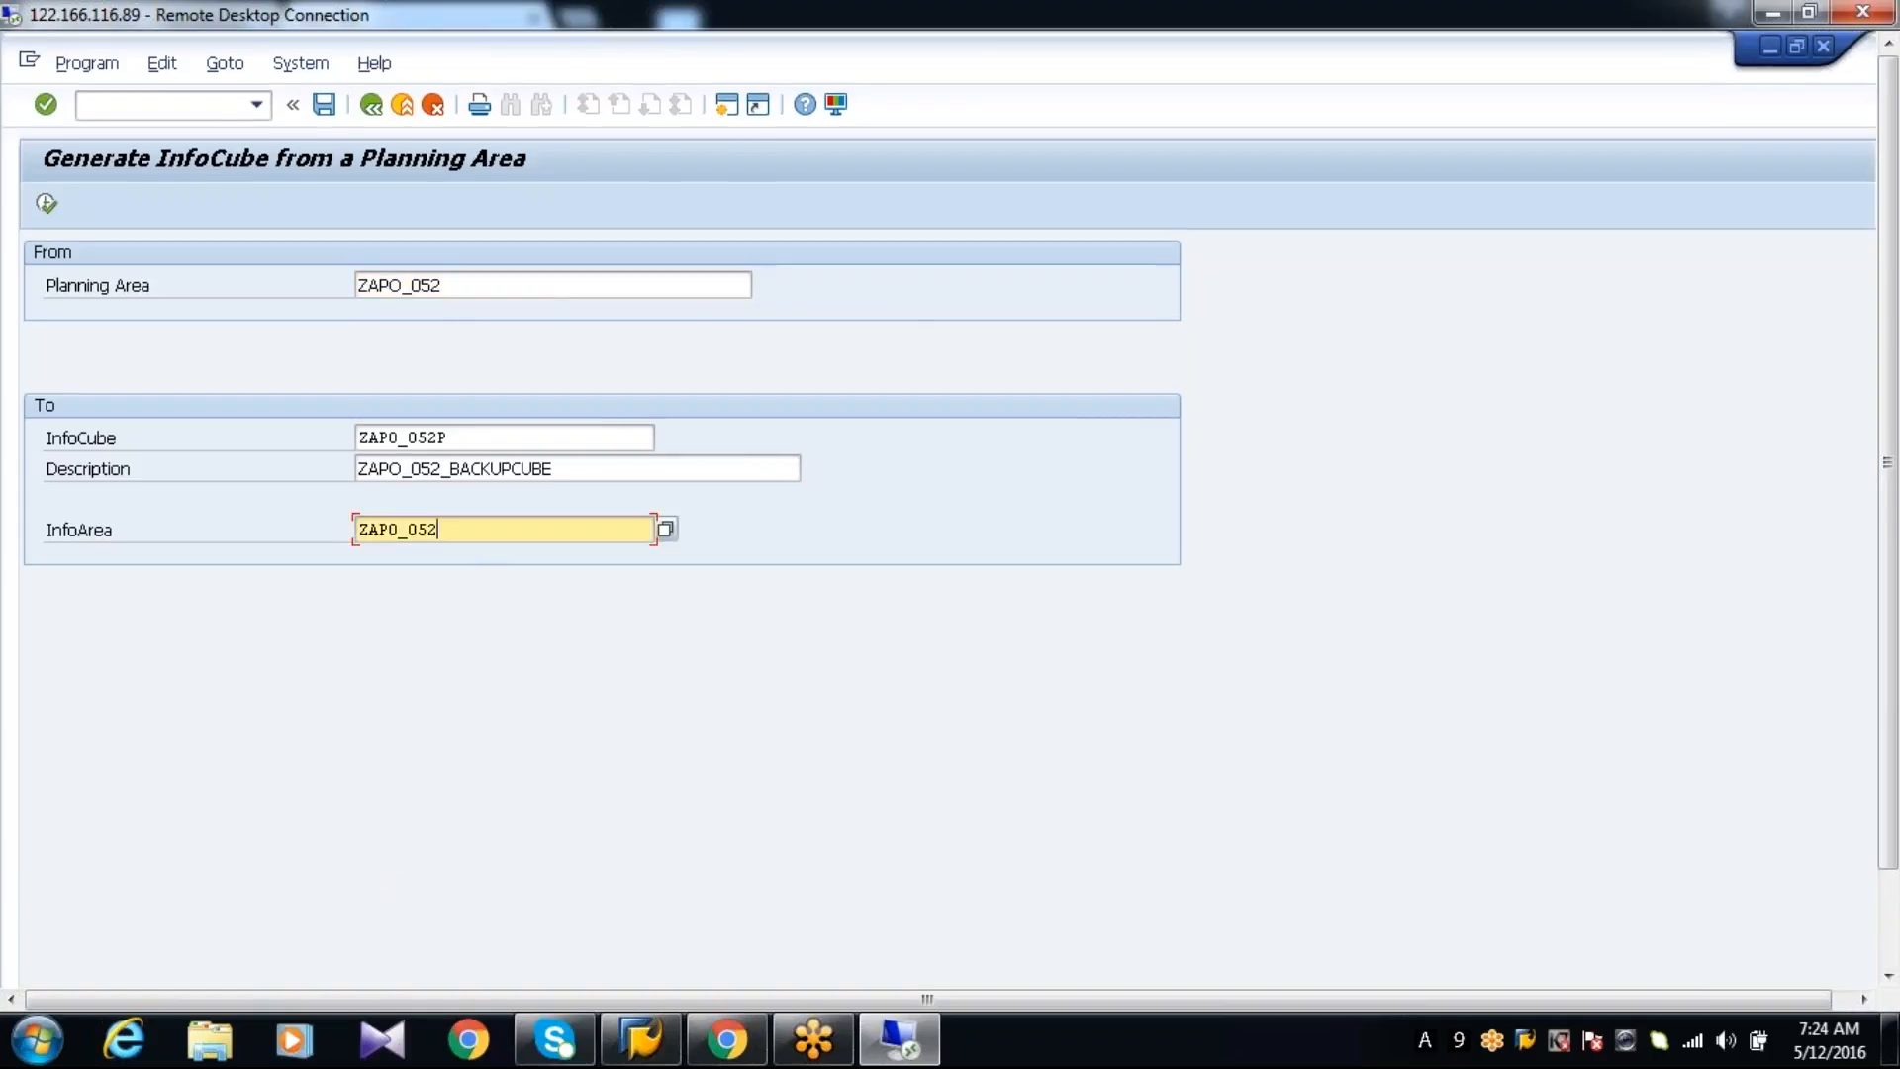
pyautogui.write('_IA')
pyautogui.click(45, 204)
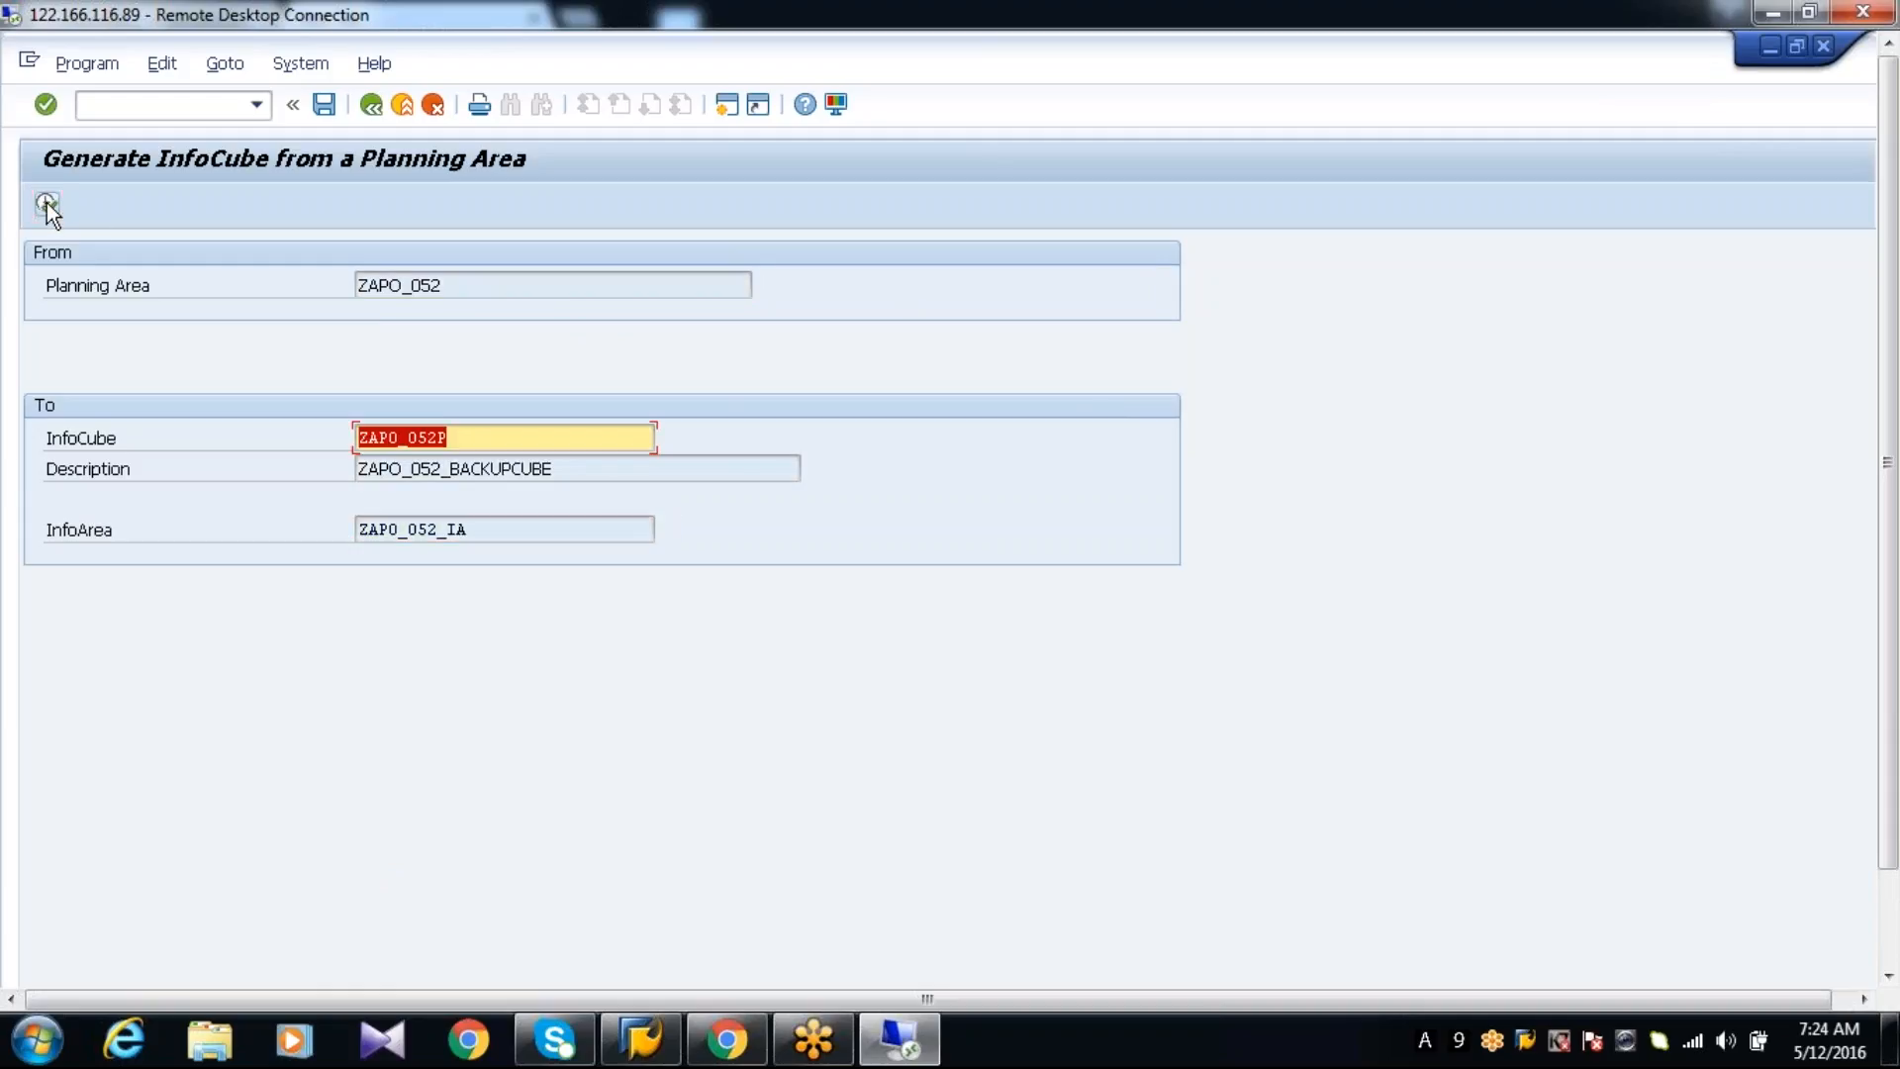
pyautogui.moveTo(1888, 603); pyautogui.dragTo(1896, 778)
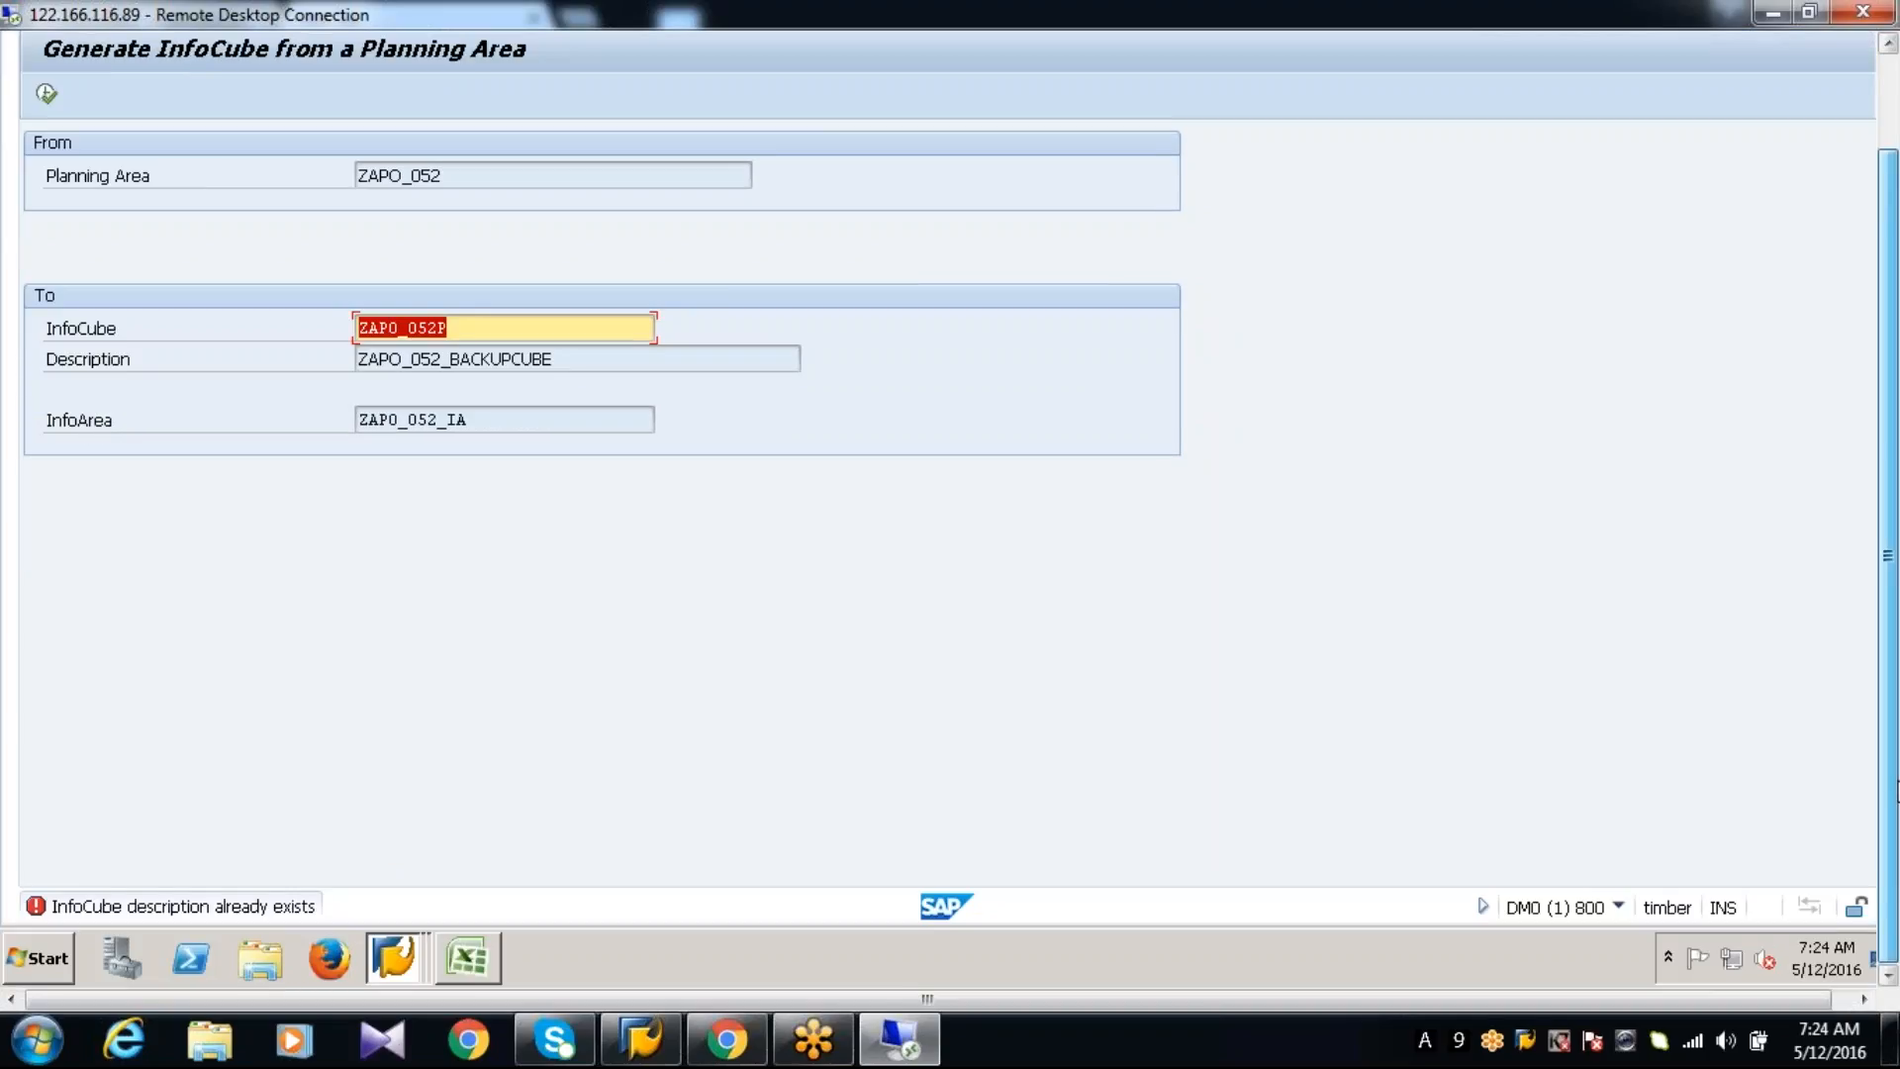
pyautogui.moveTo(1897, 791); pyautogui.dragTo(1876, 514)
pyautogui.hotkey('alt', 'Tab')
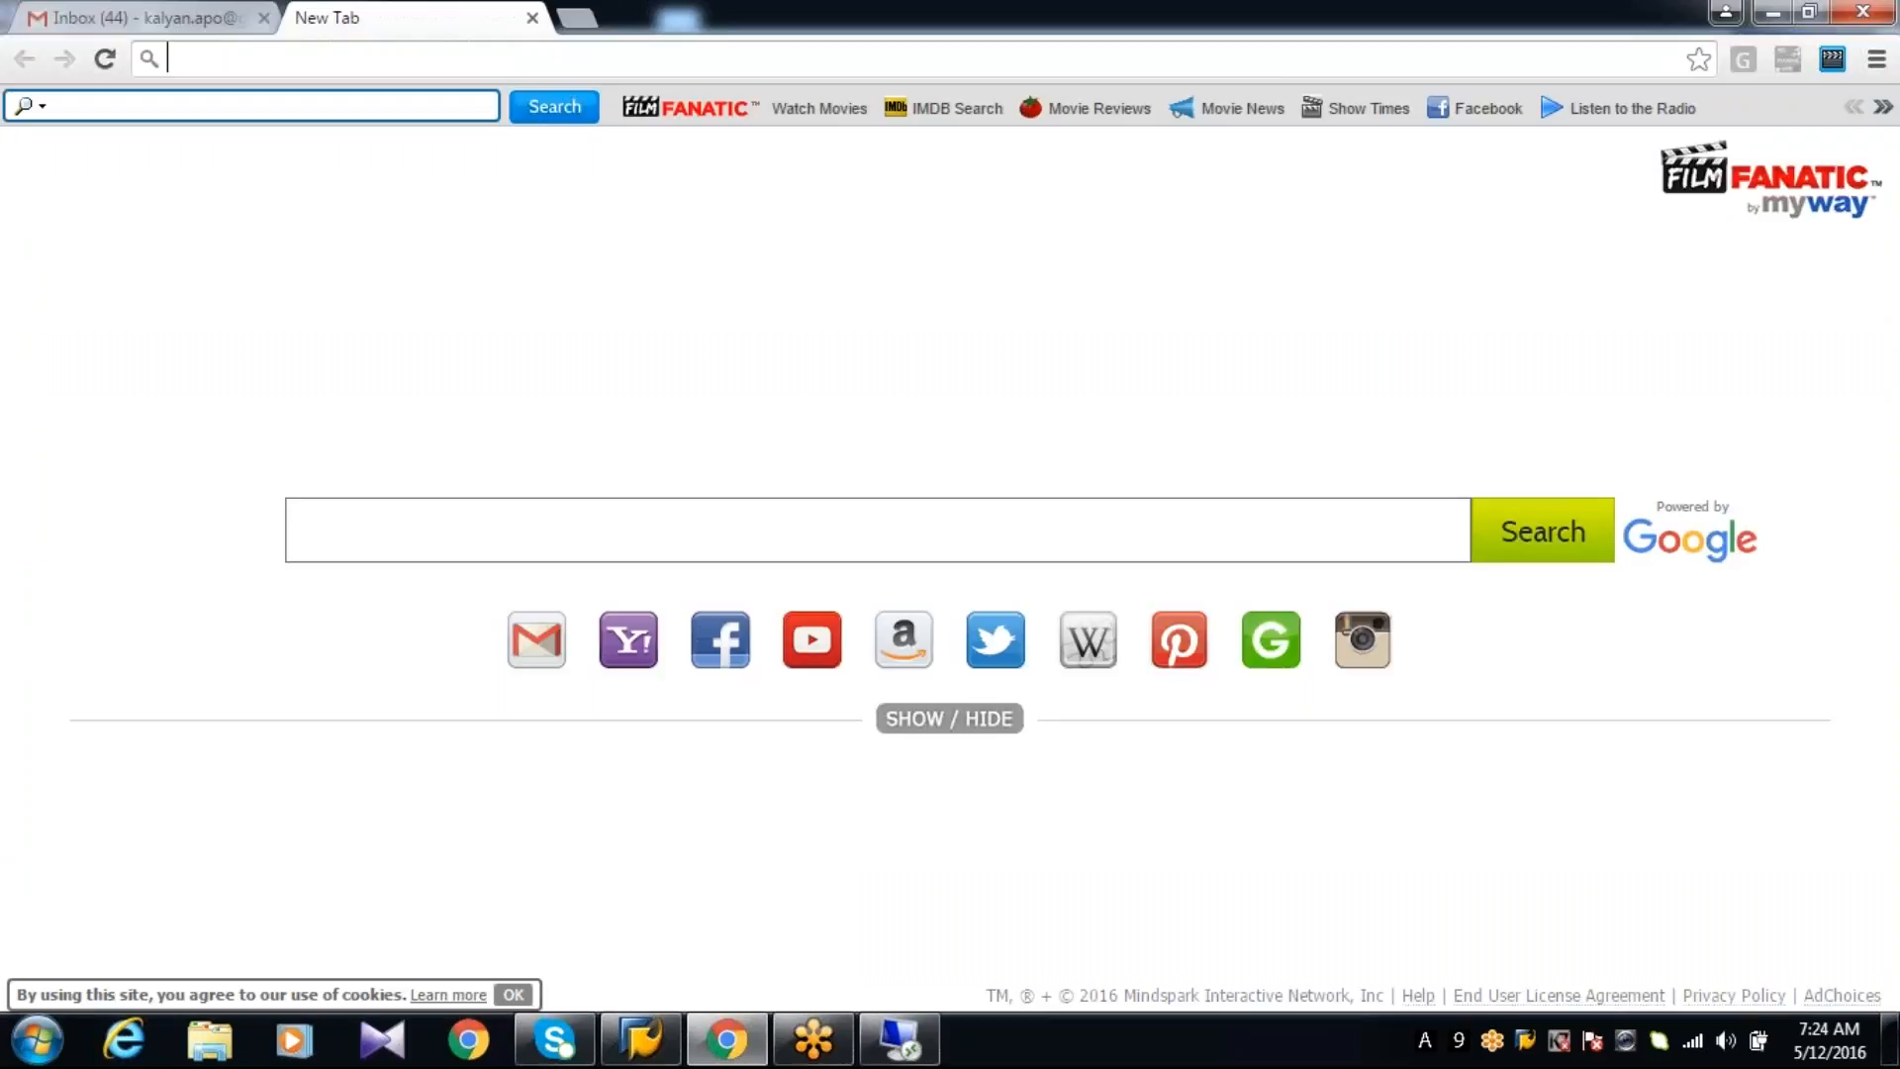
pyautogui.hotkey('alt', 'Tab')
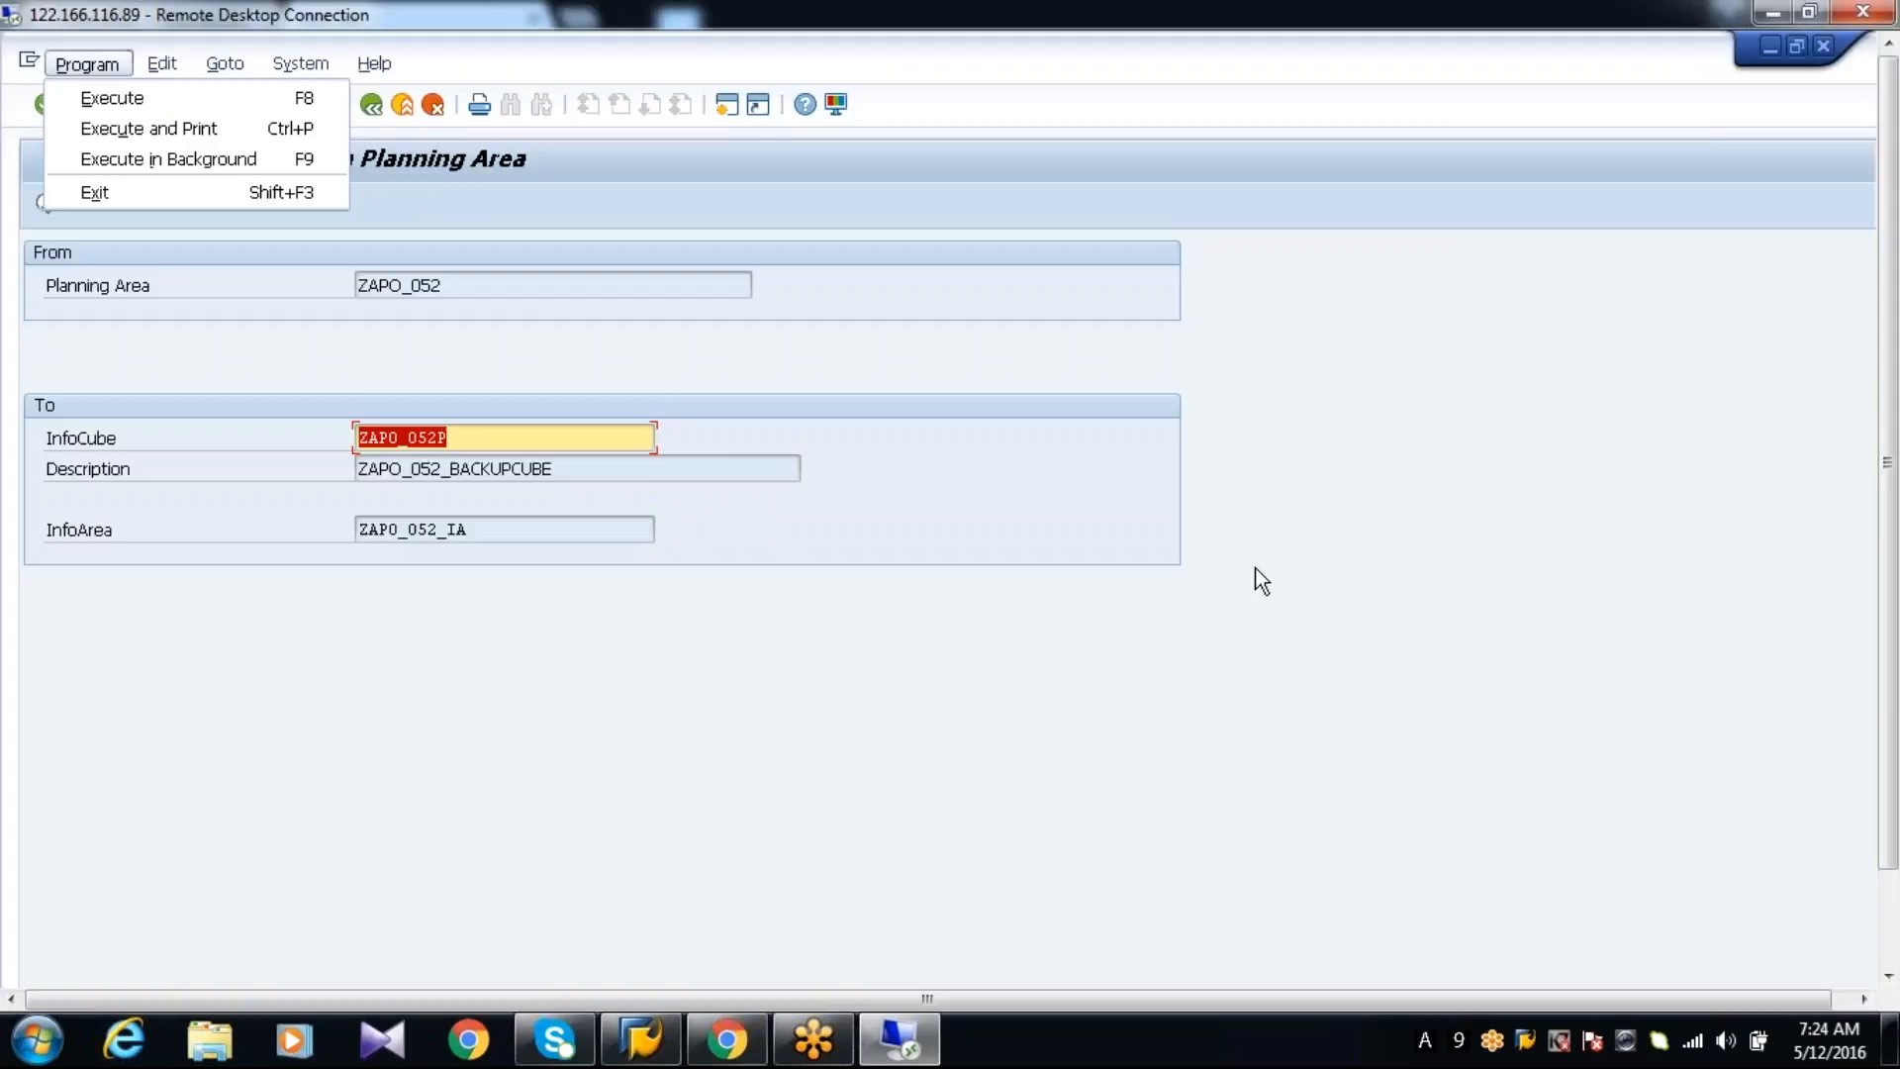
# Change the target InfoCube name to ZAPO_052T and try to generate the InfoCube
pyautogui.click(579, 380)
pyautogui.click(469, 440)
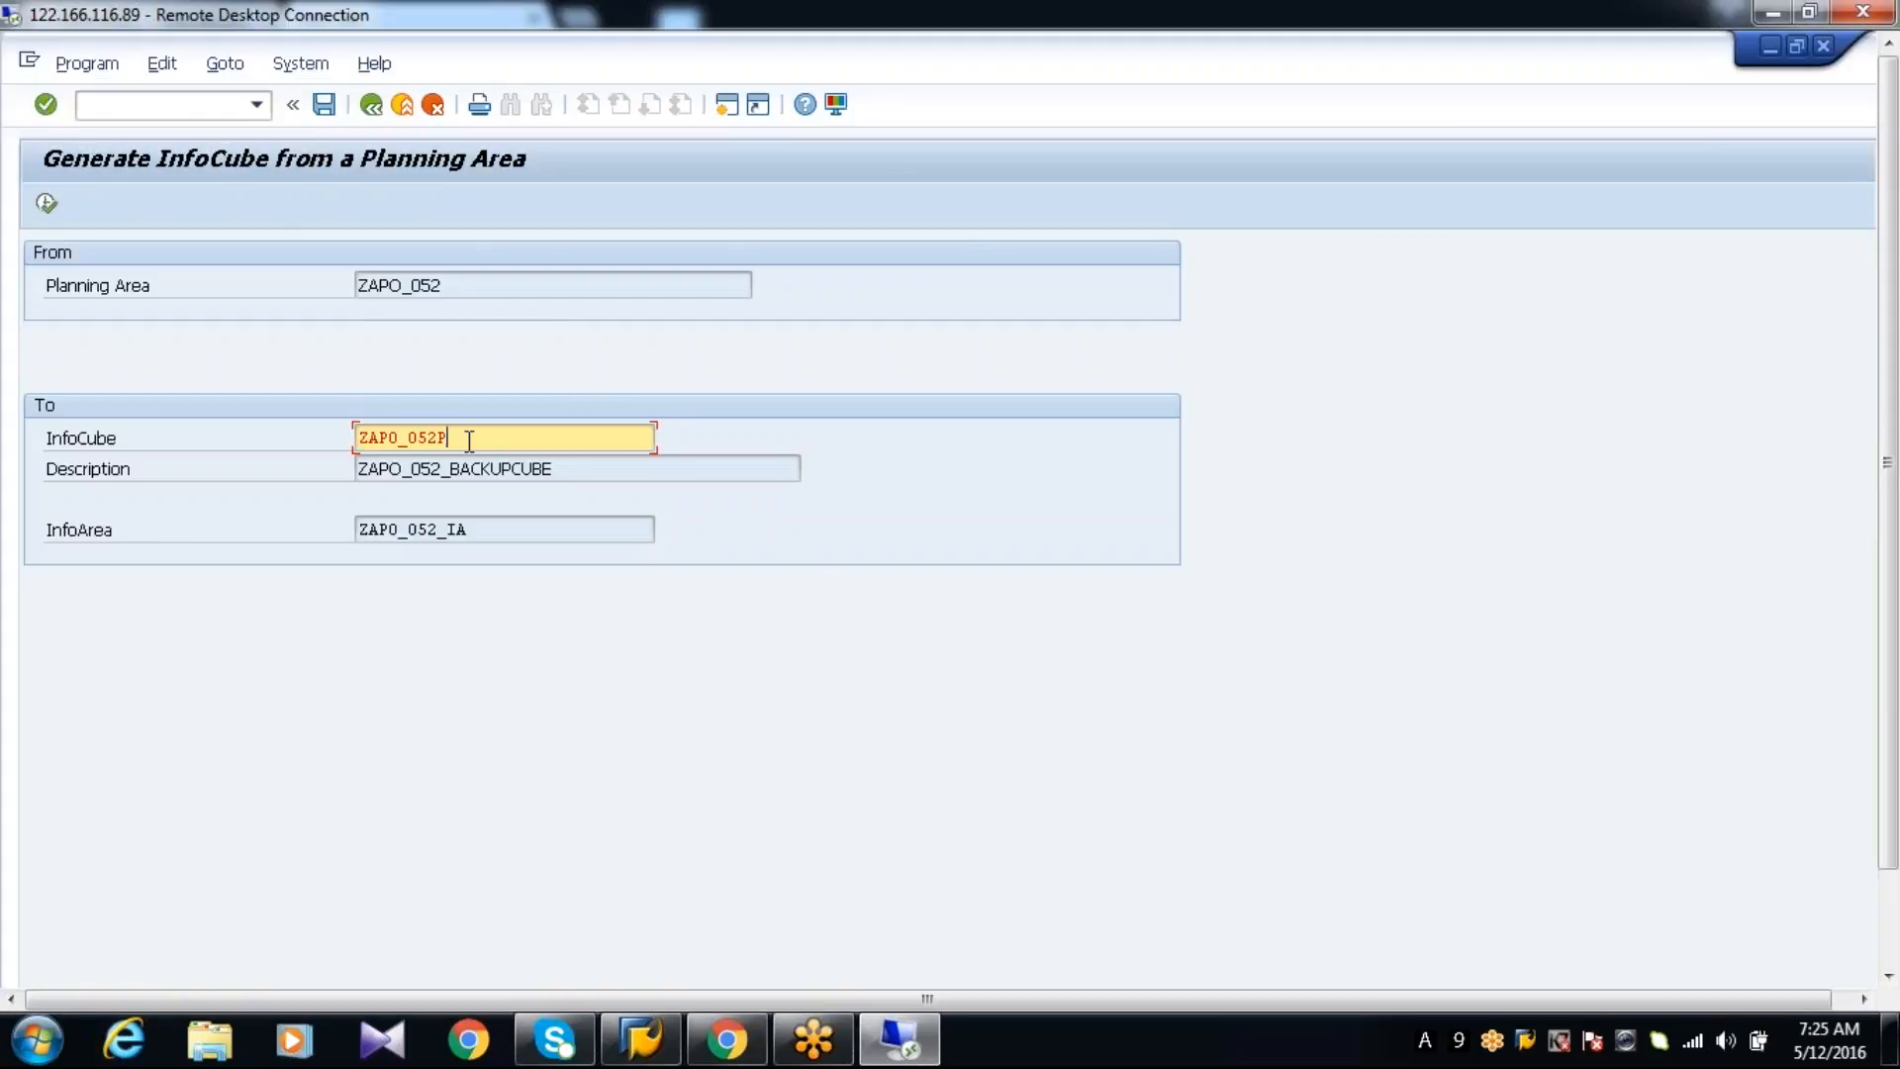
pyautogui.press('BackSpace')
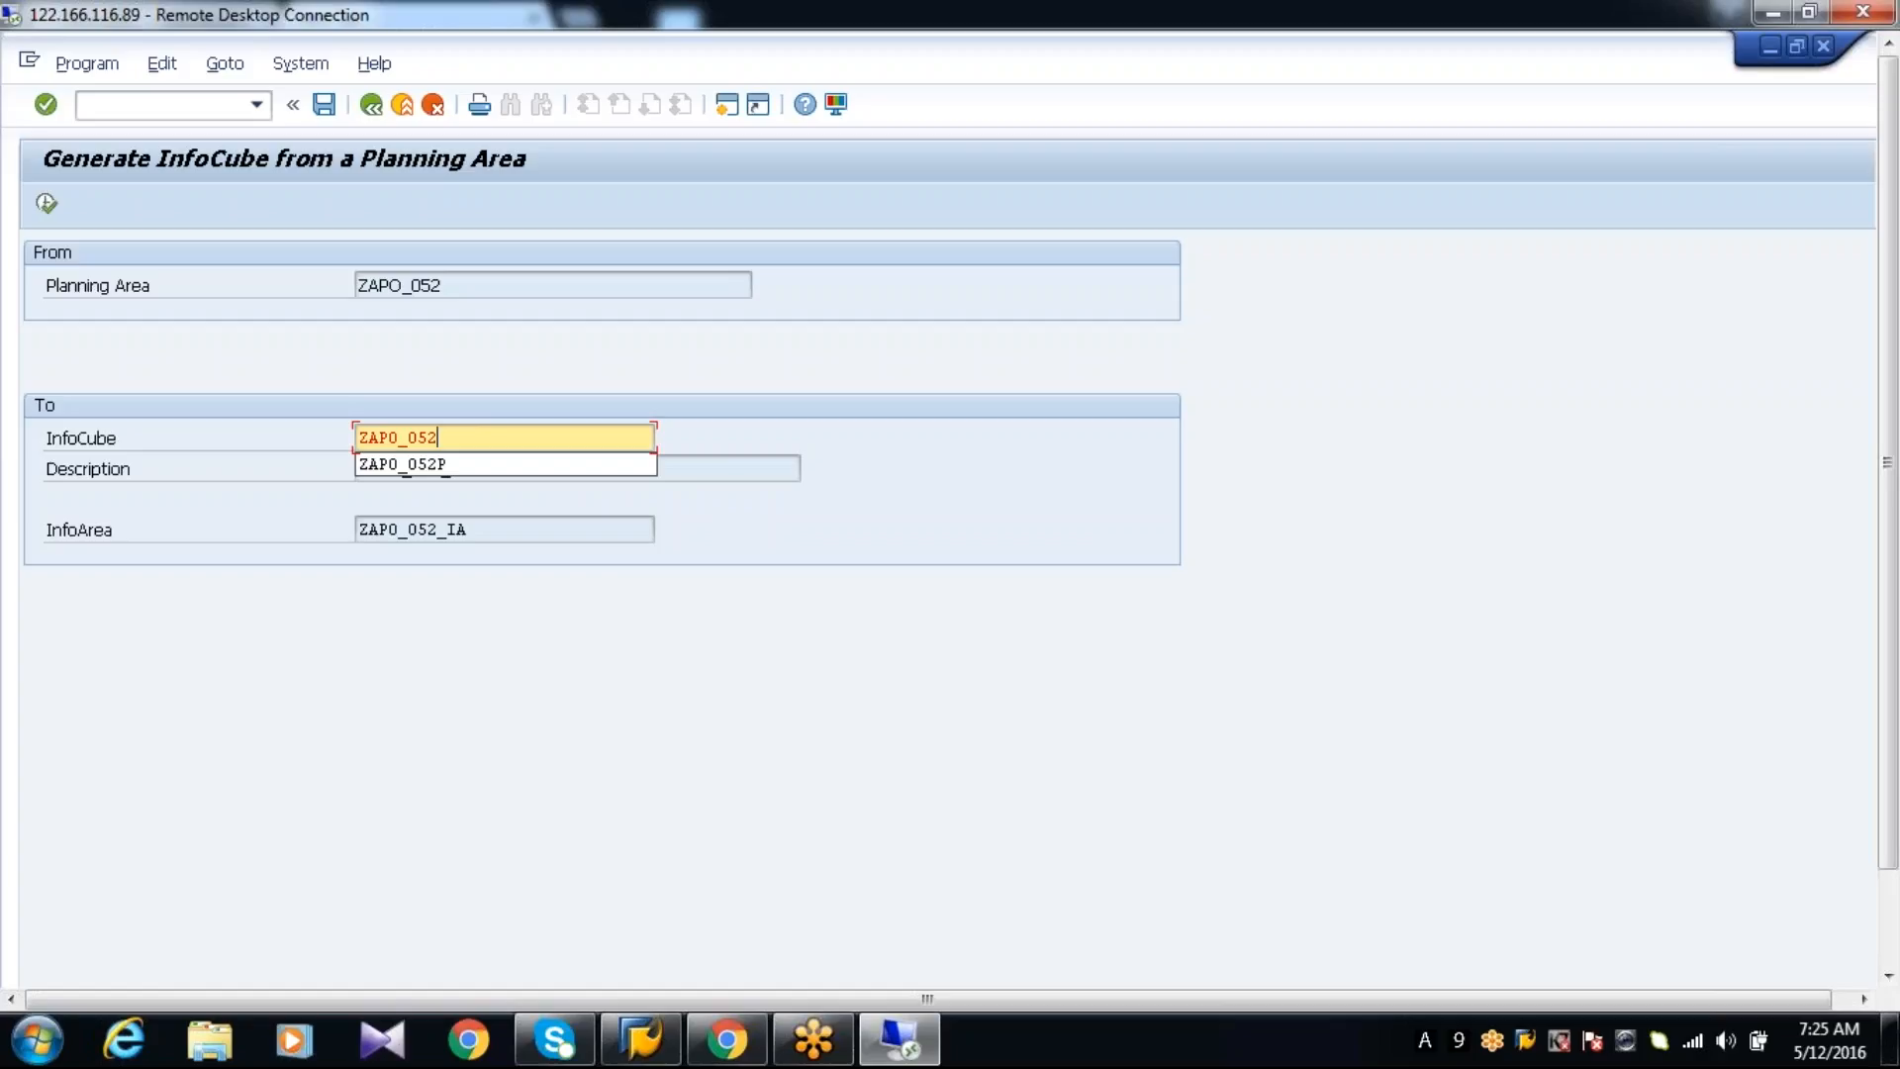
pyautogui.write('T')
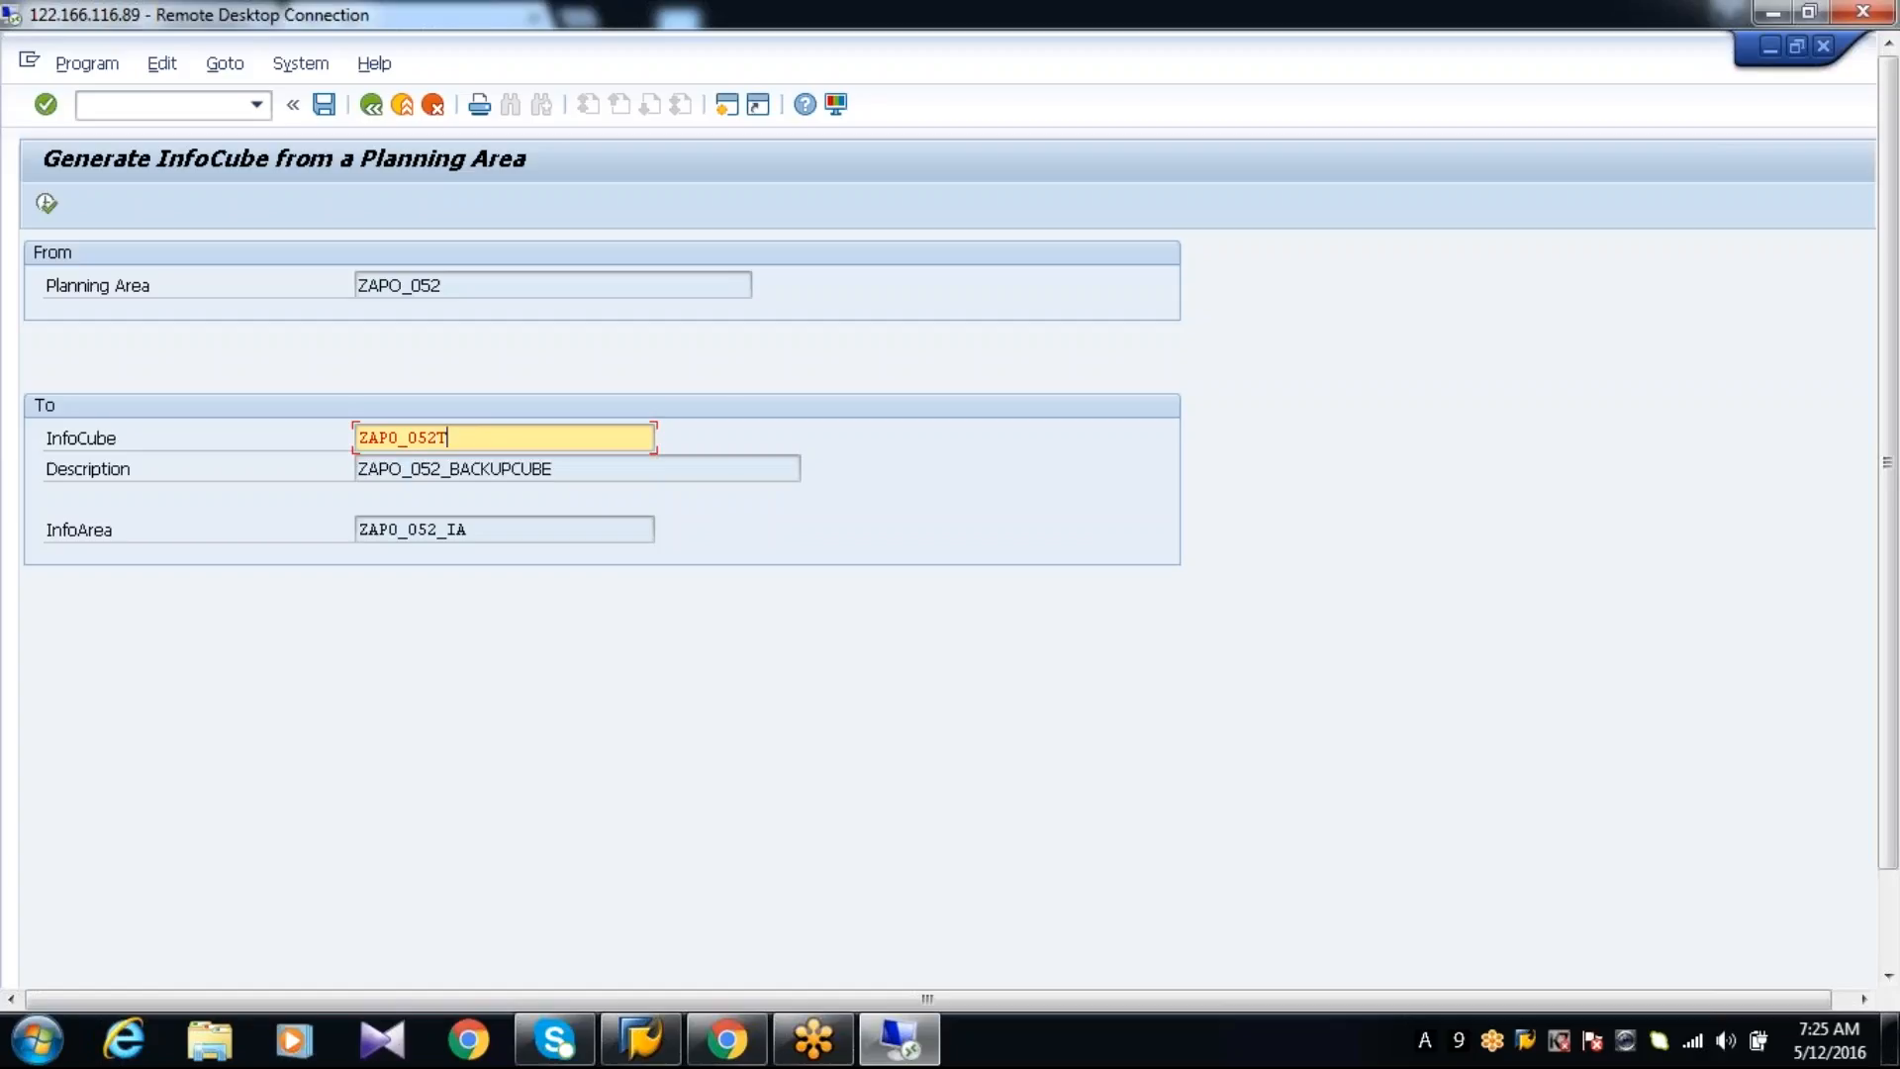
pyautogui.click(47, 204)
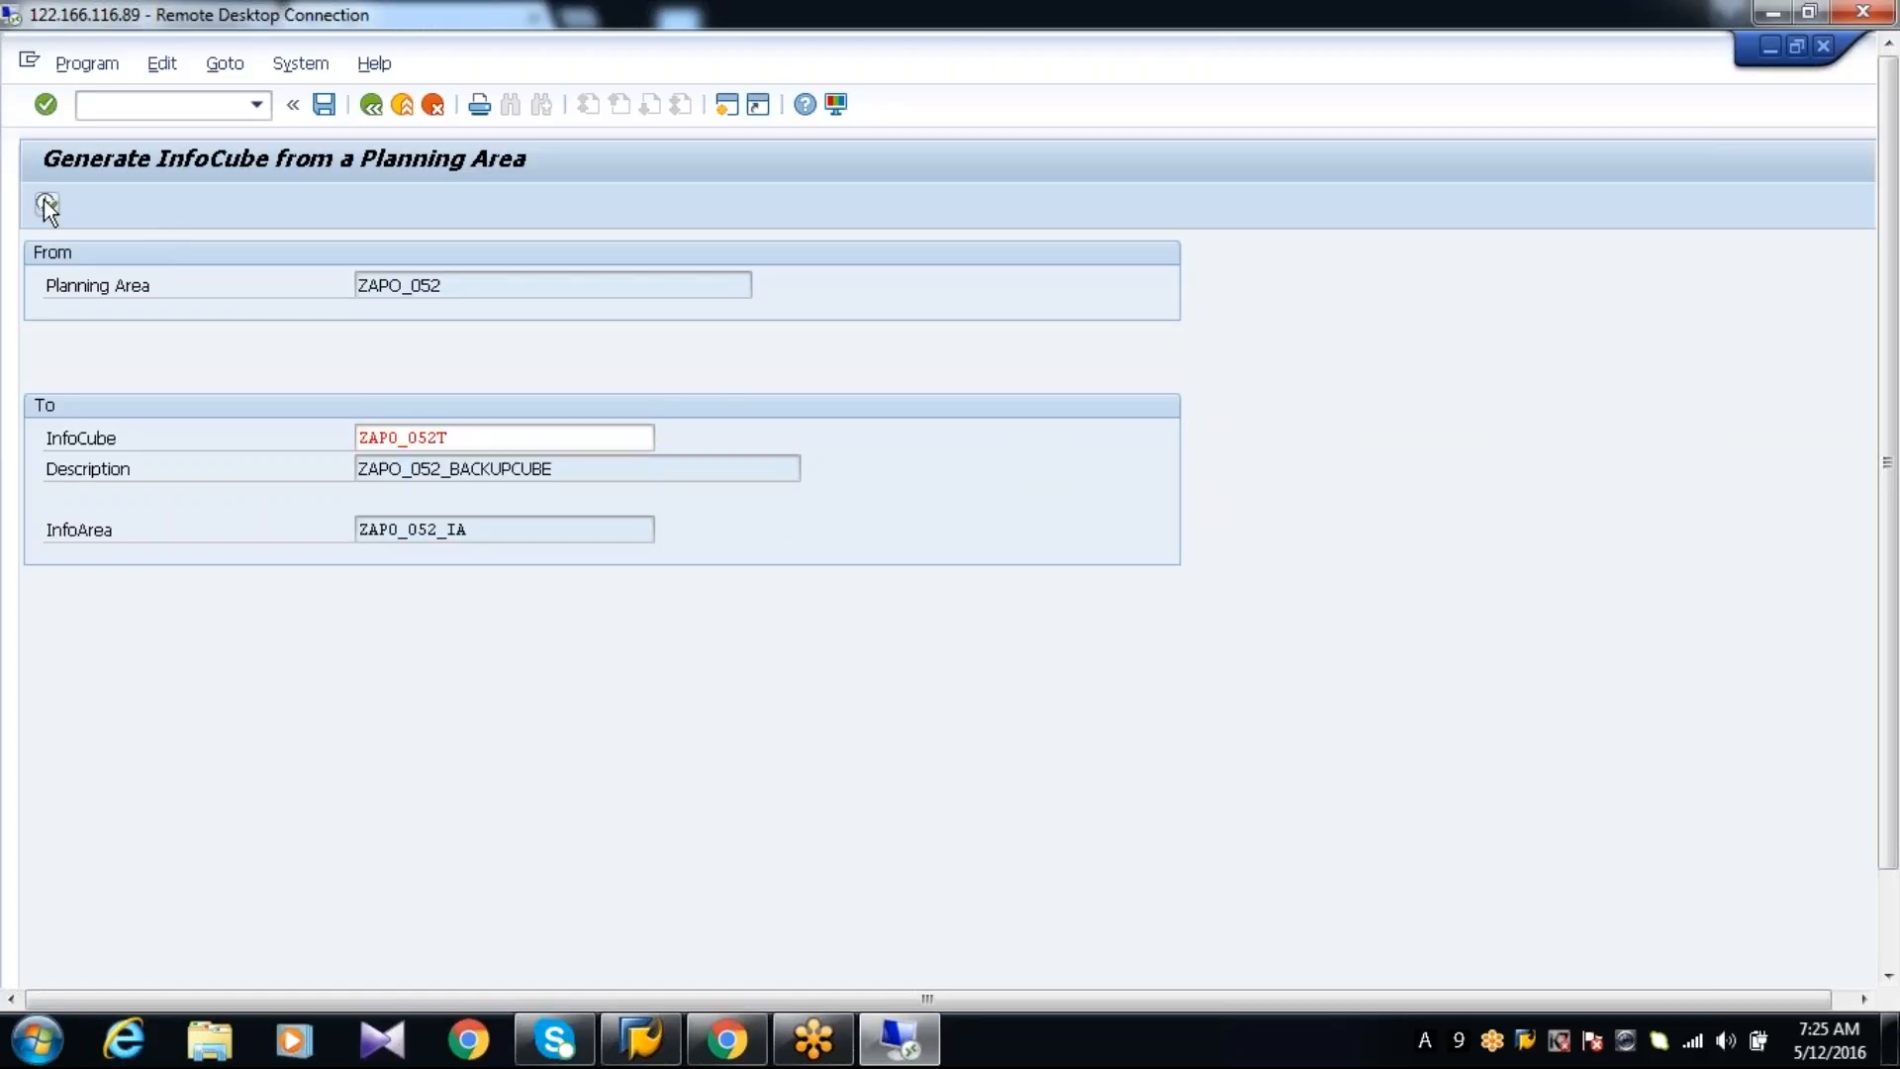
# Set the target InfoCube to ZAPO_052T, generate it with the proportional factor key figures included, and close the log
pyautogui.click(478, 441)
pyautogui.press('BackSpace')
pyautogui.write('T')
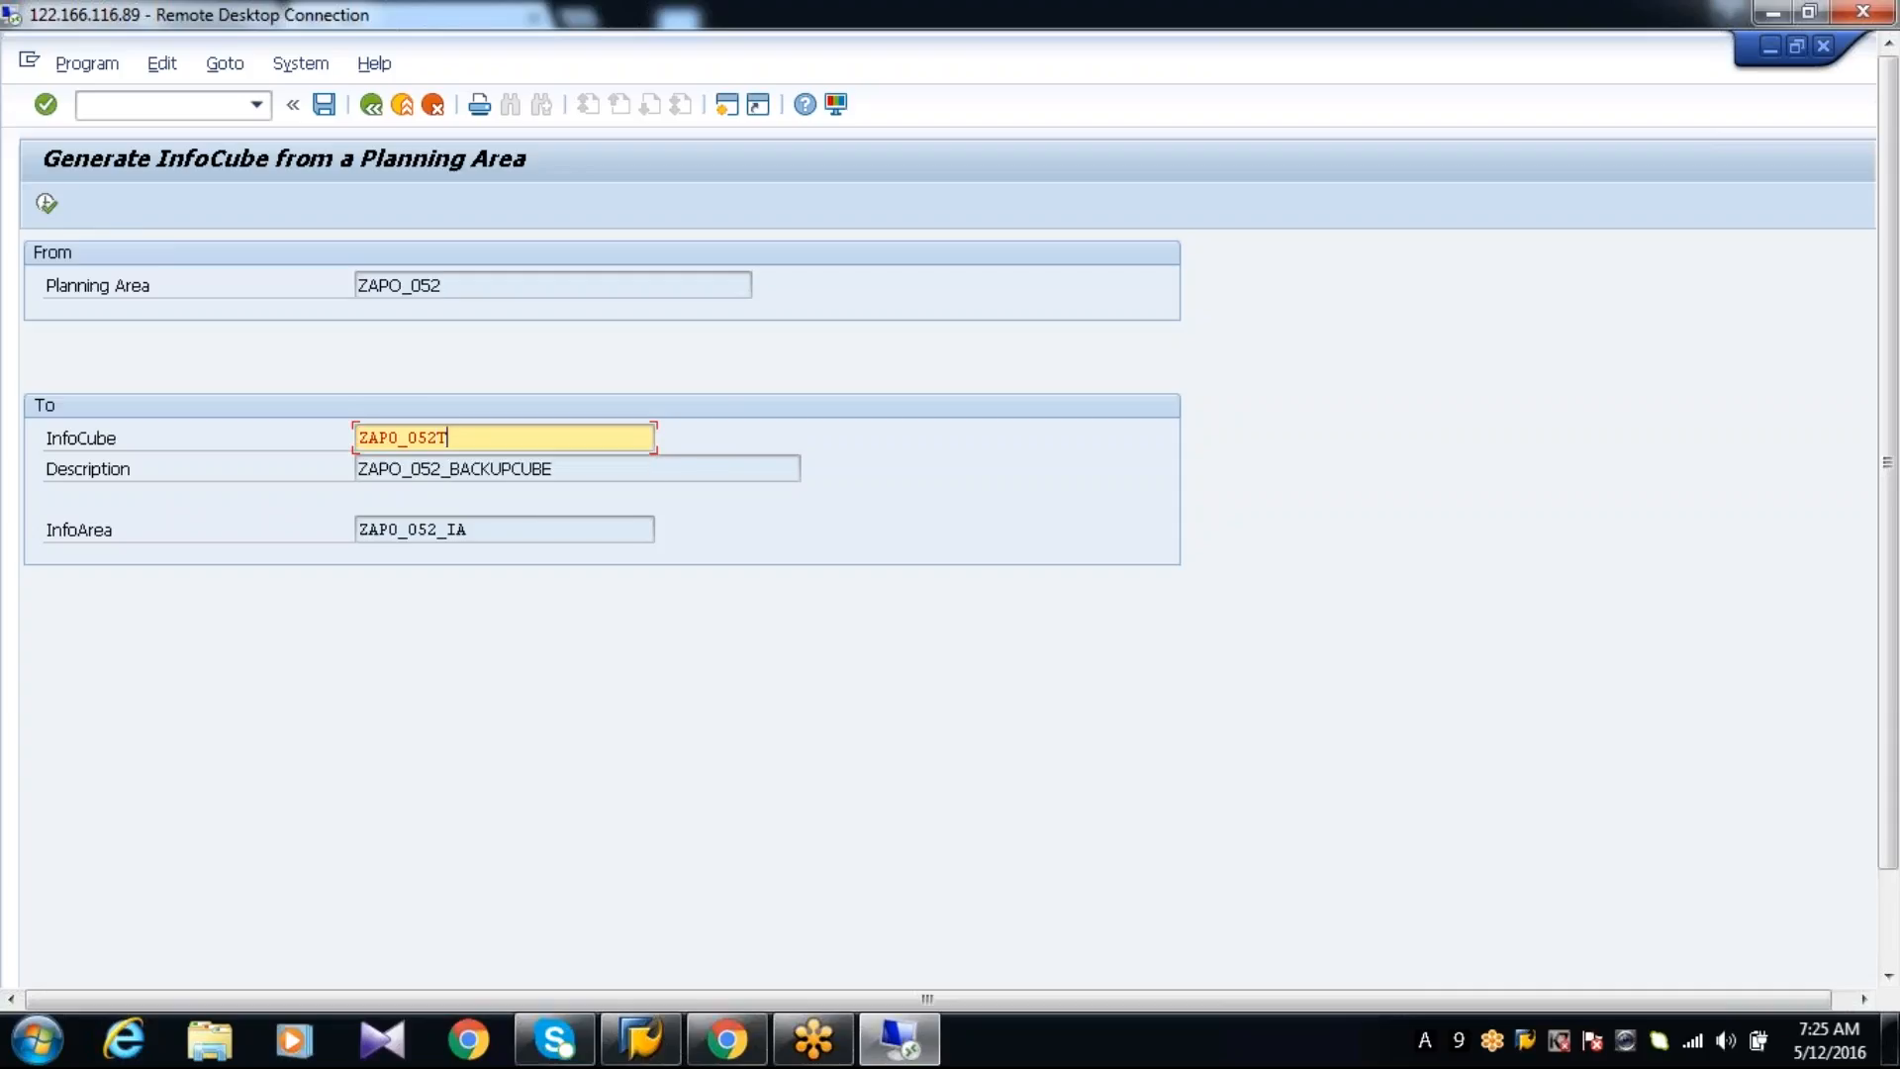
pyautogui.click(46, 204)
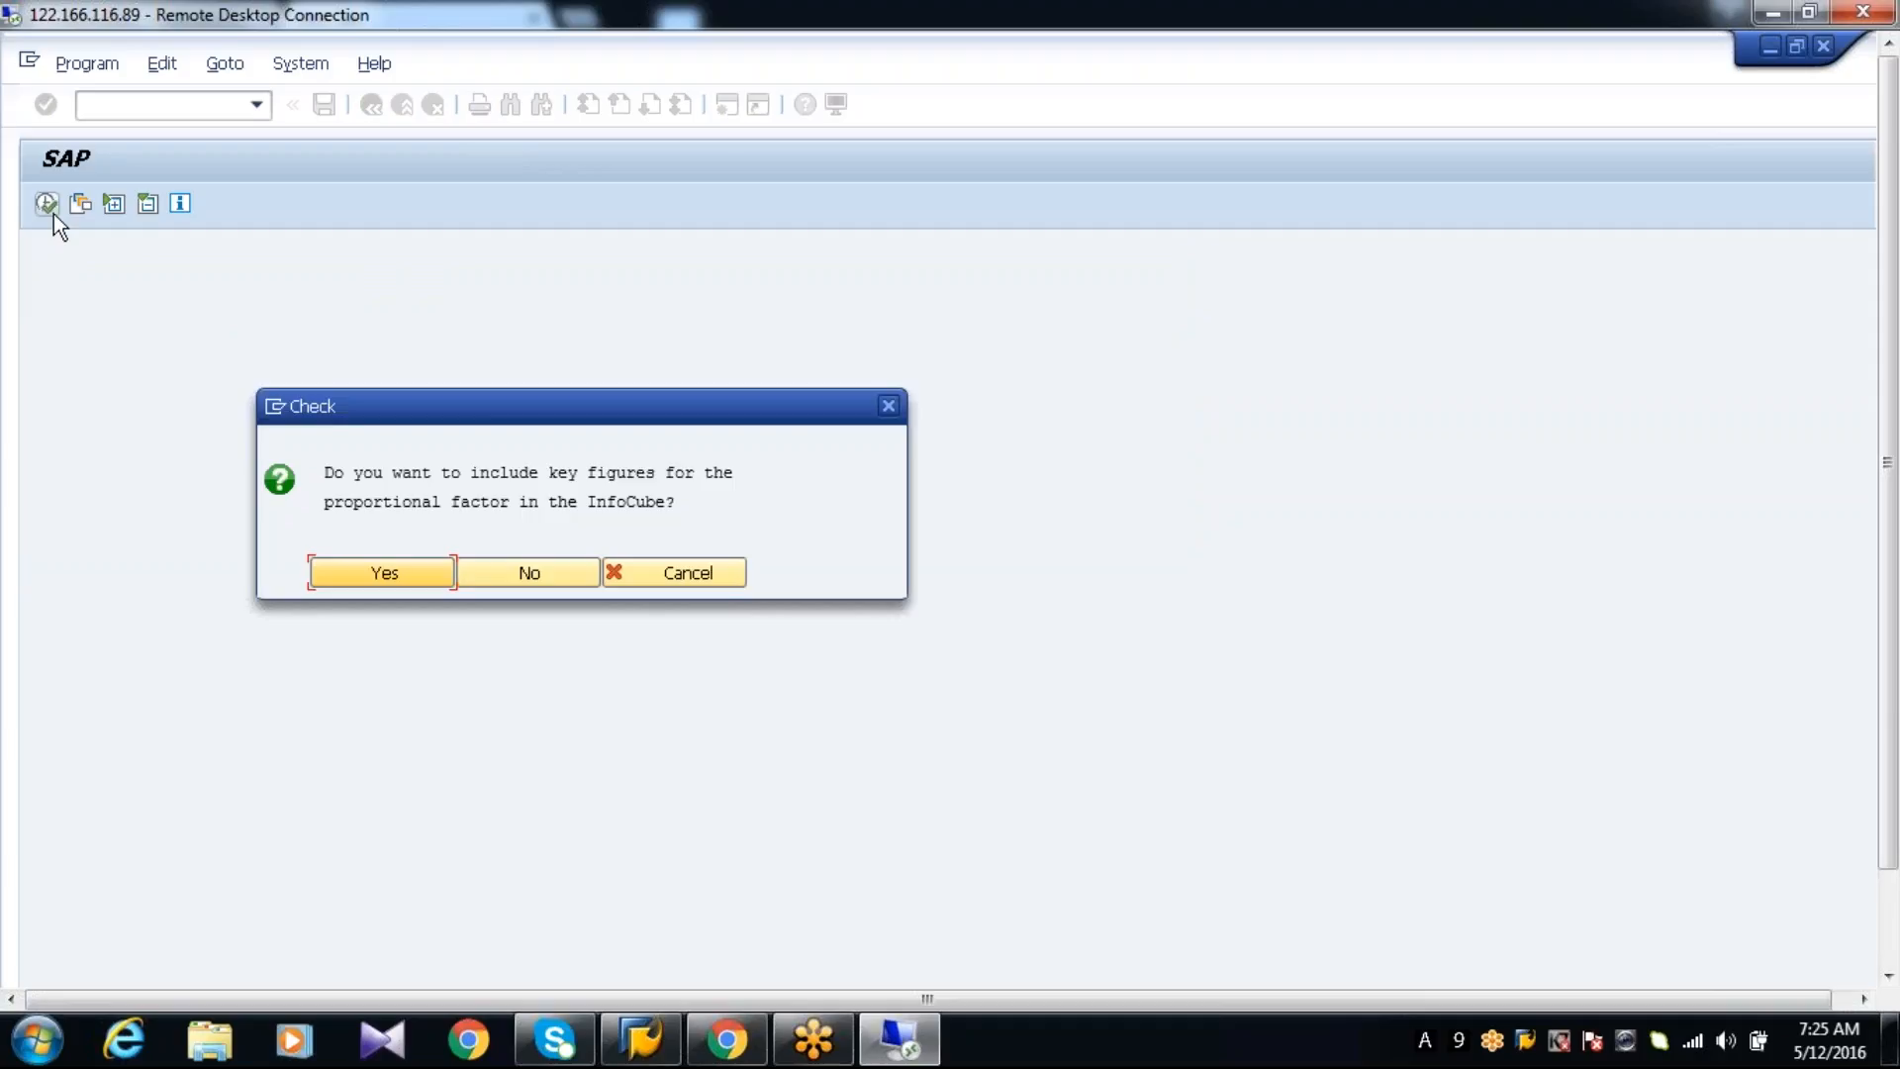
pyautogui.click(353, 570)
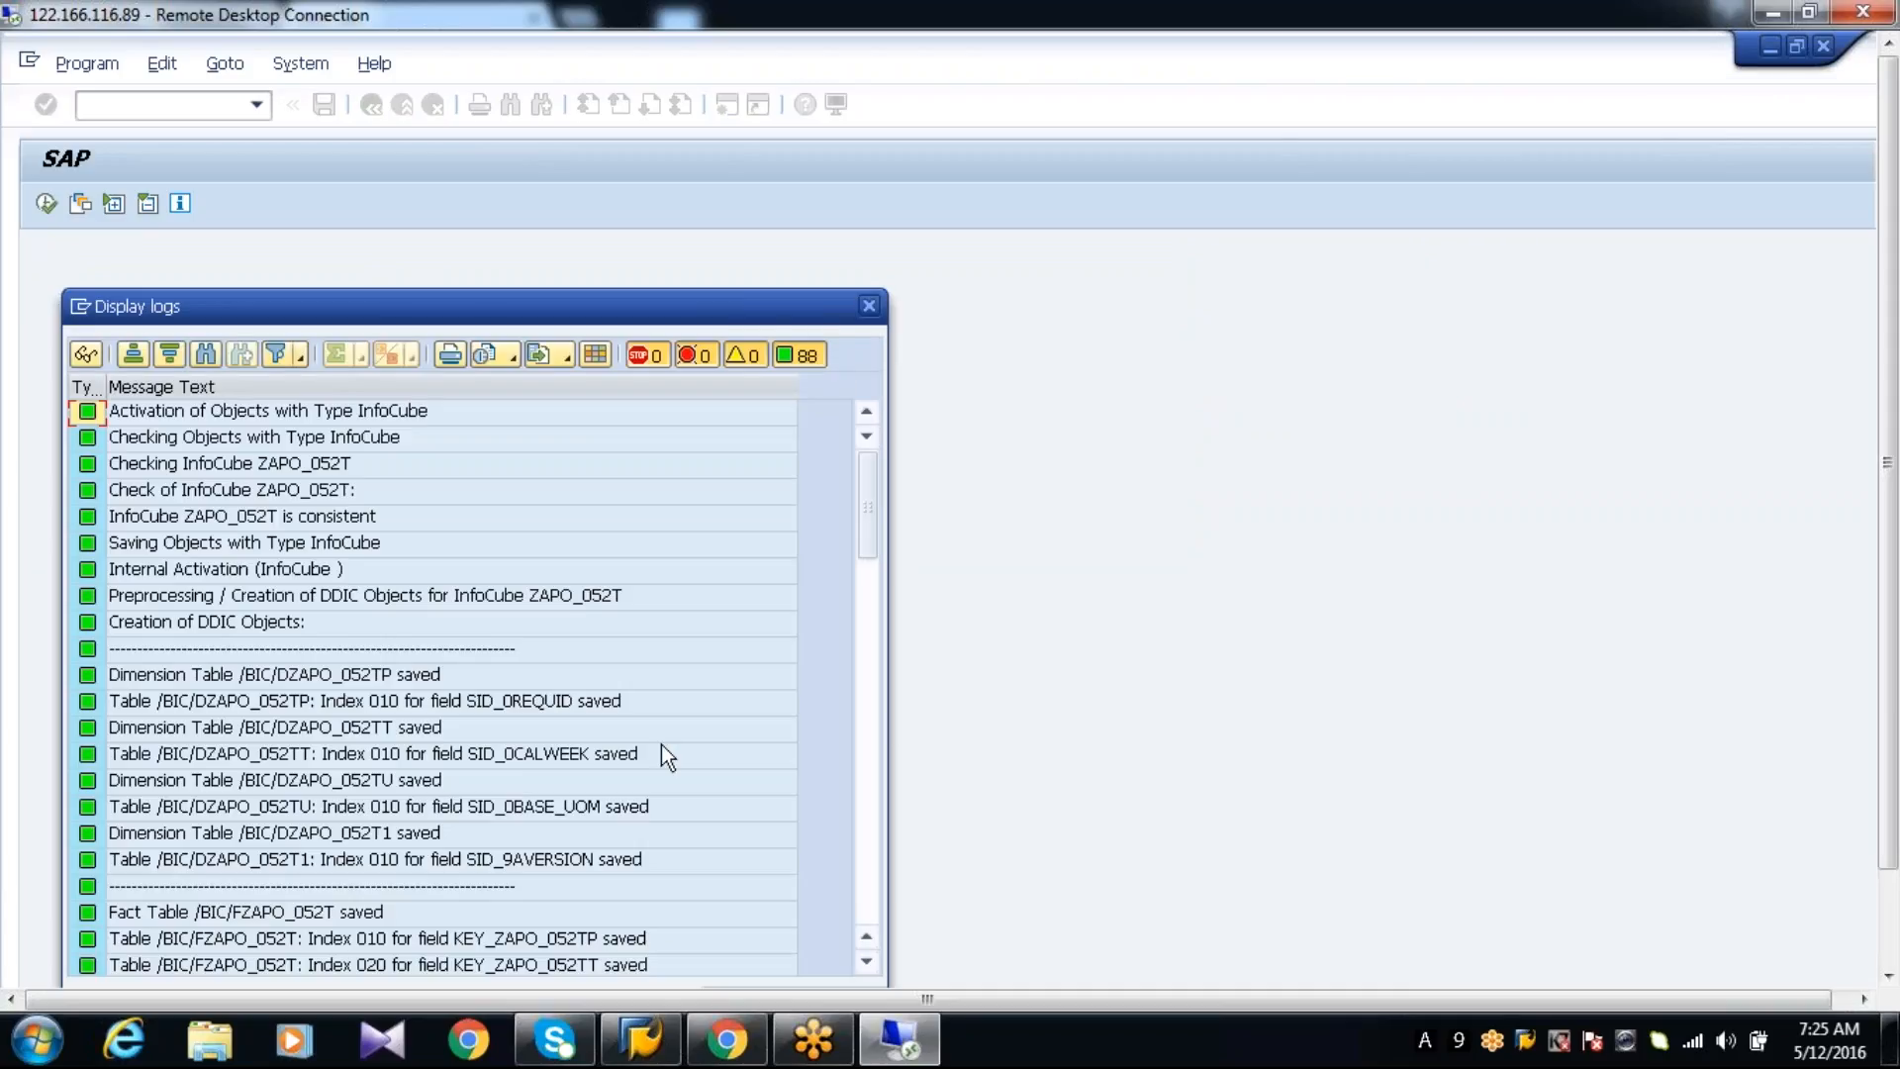
pyautogui.moveTo(1891, 479); pyautogui.dragTo(1889, 670)
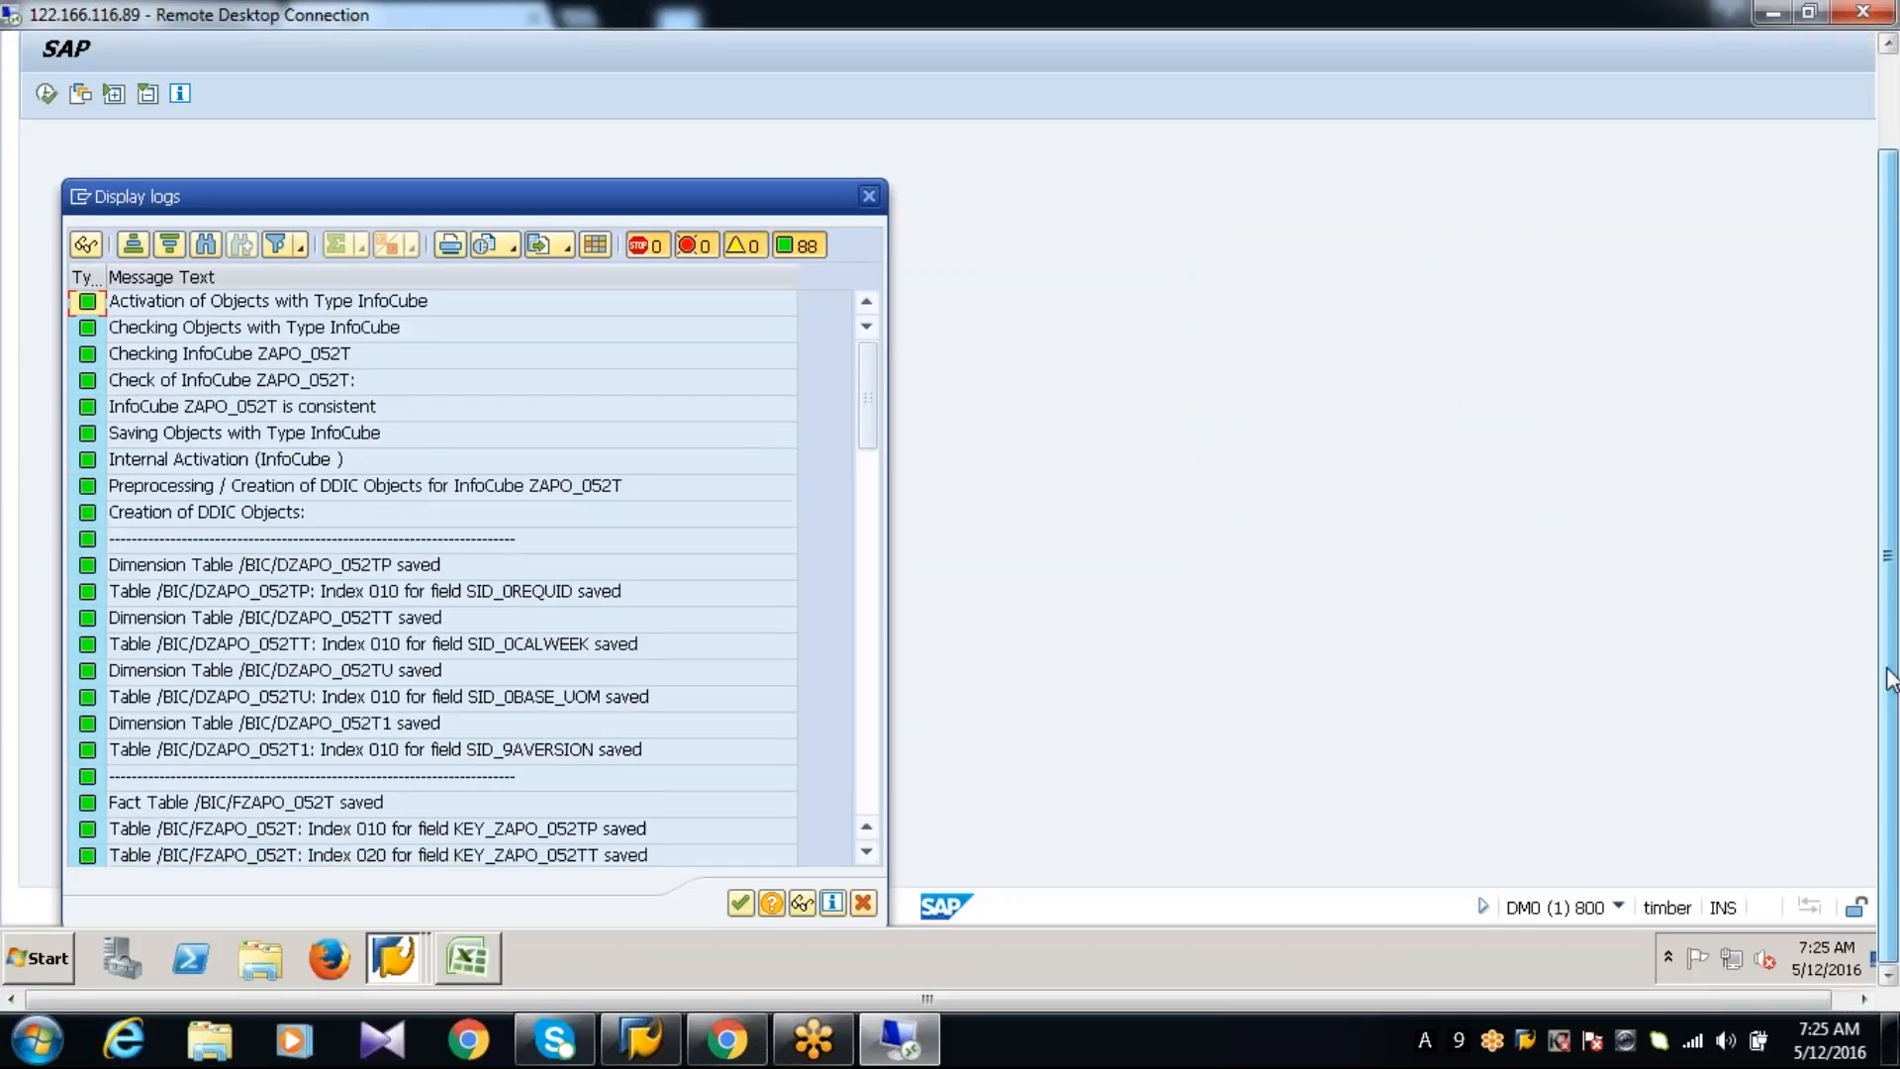
pyautogui.click(736, 904)
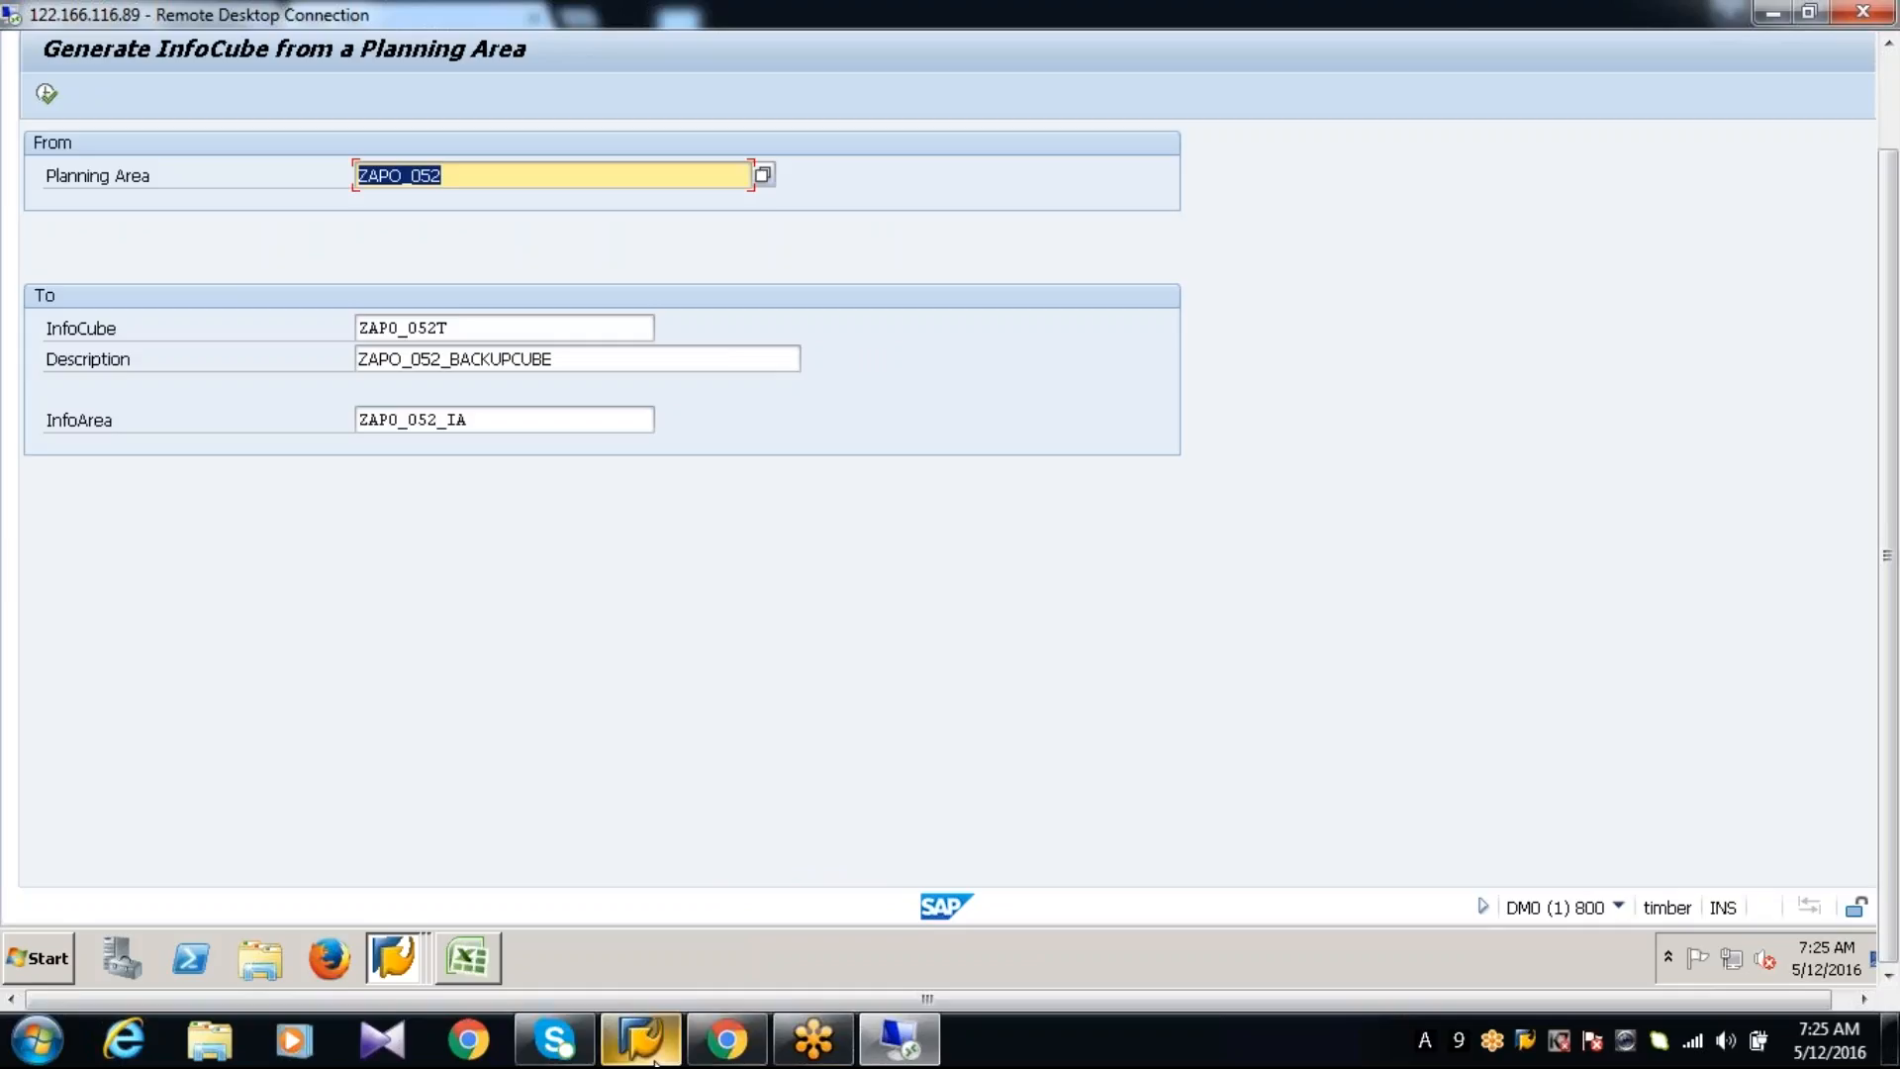
# Switch to the Data Warehousing Workbench session and refresh the subtree of InfoCube ZAPO_052F in the InfoProvider tree
pyautogui.click(396, 964)
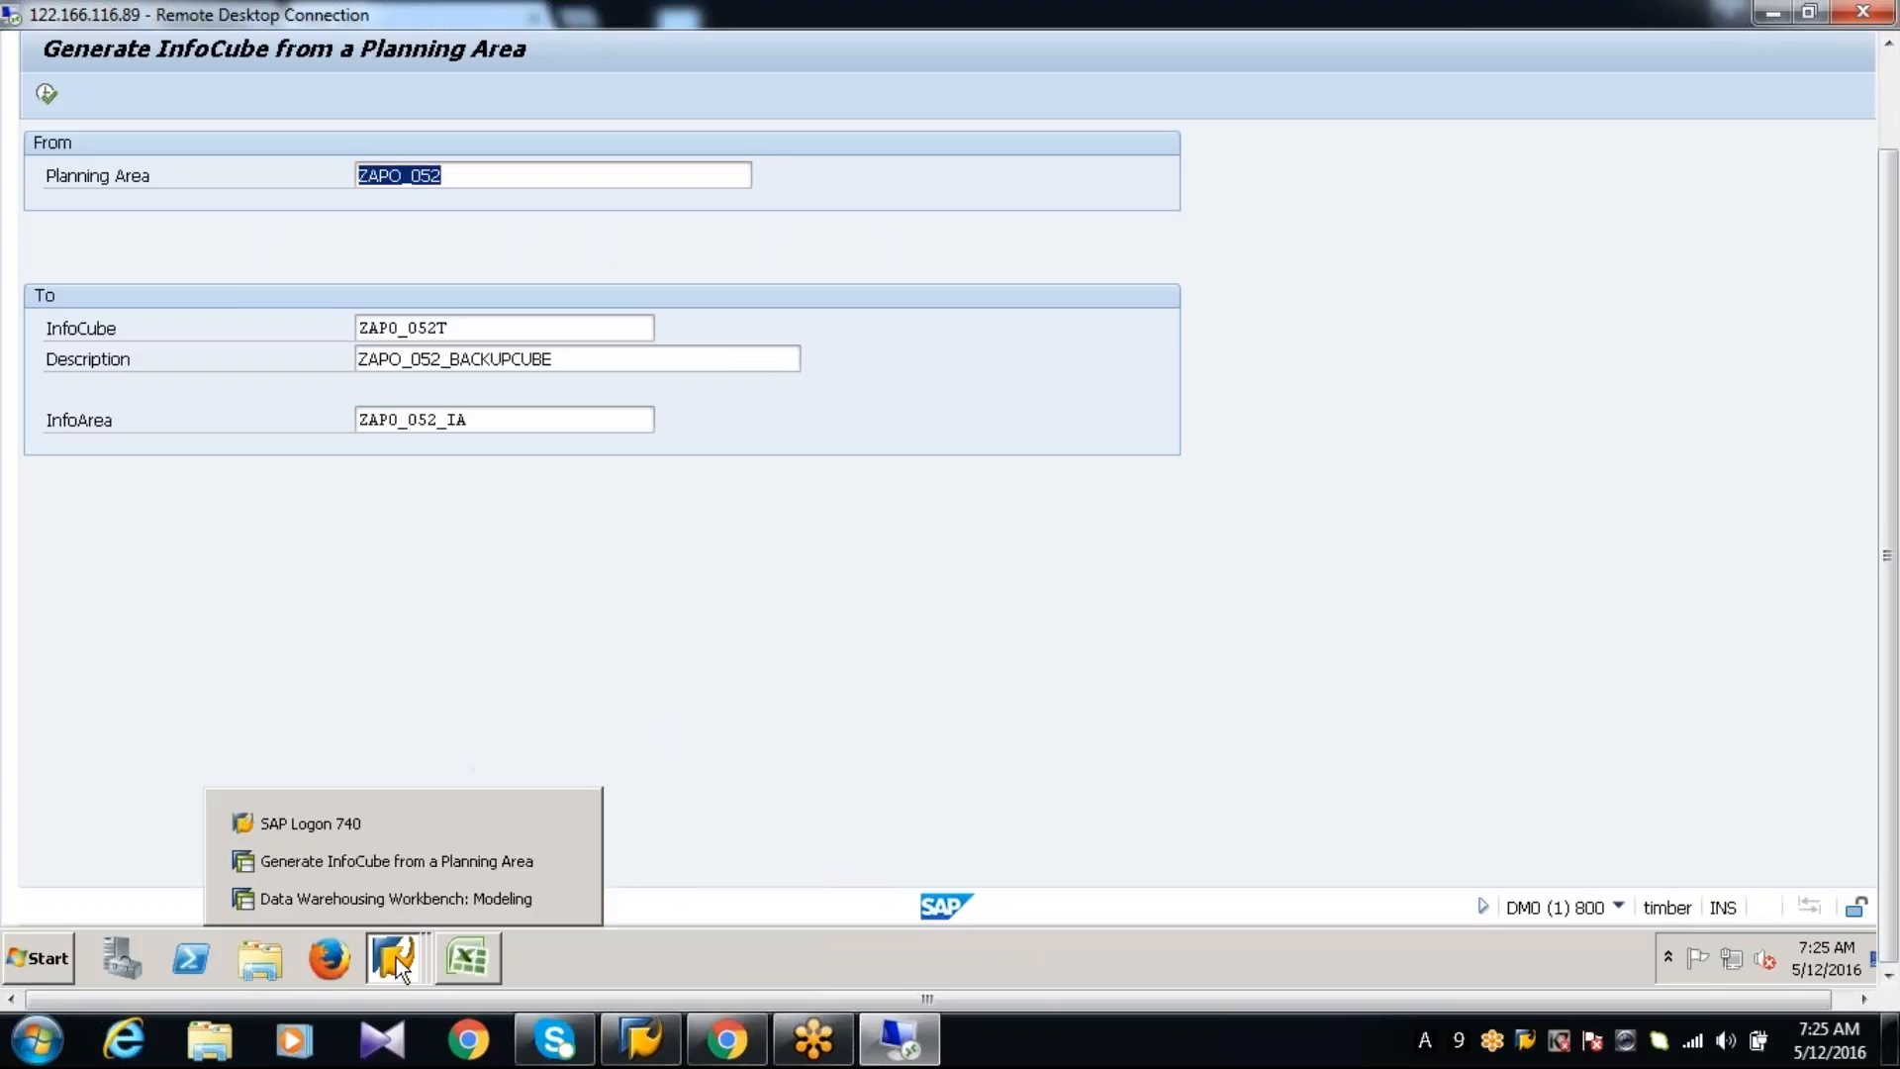
pyautogui.click(386, 896)
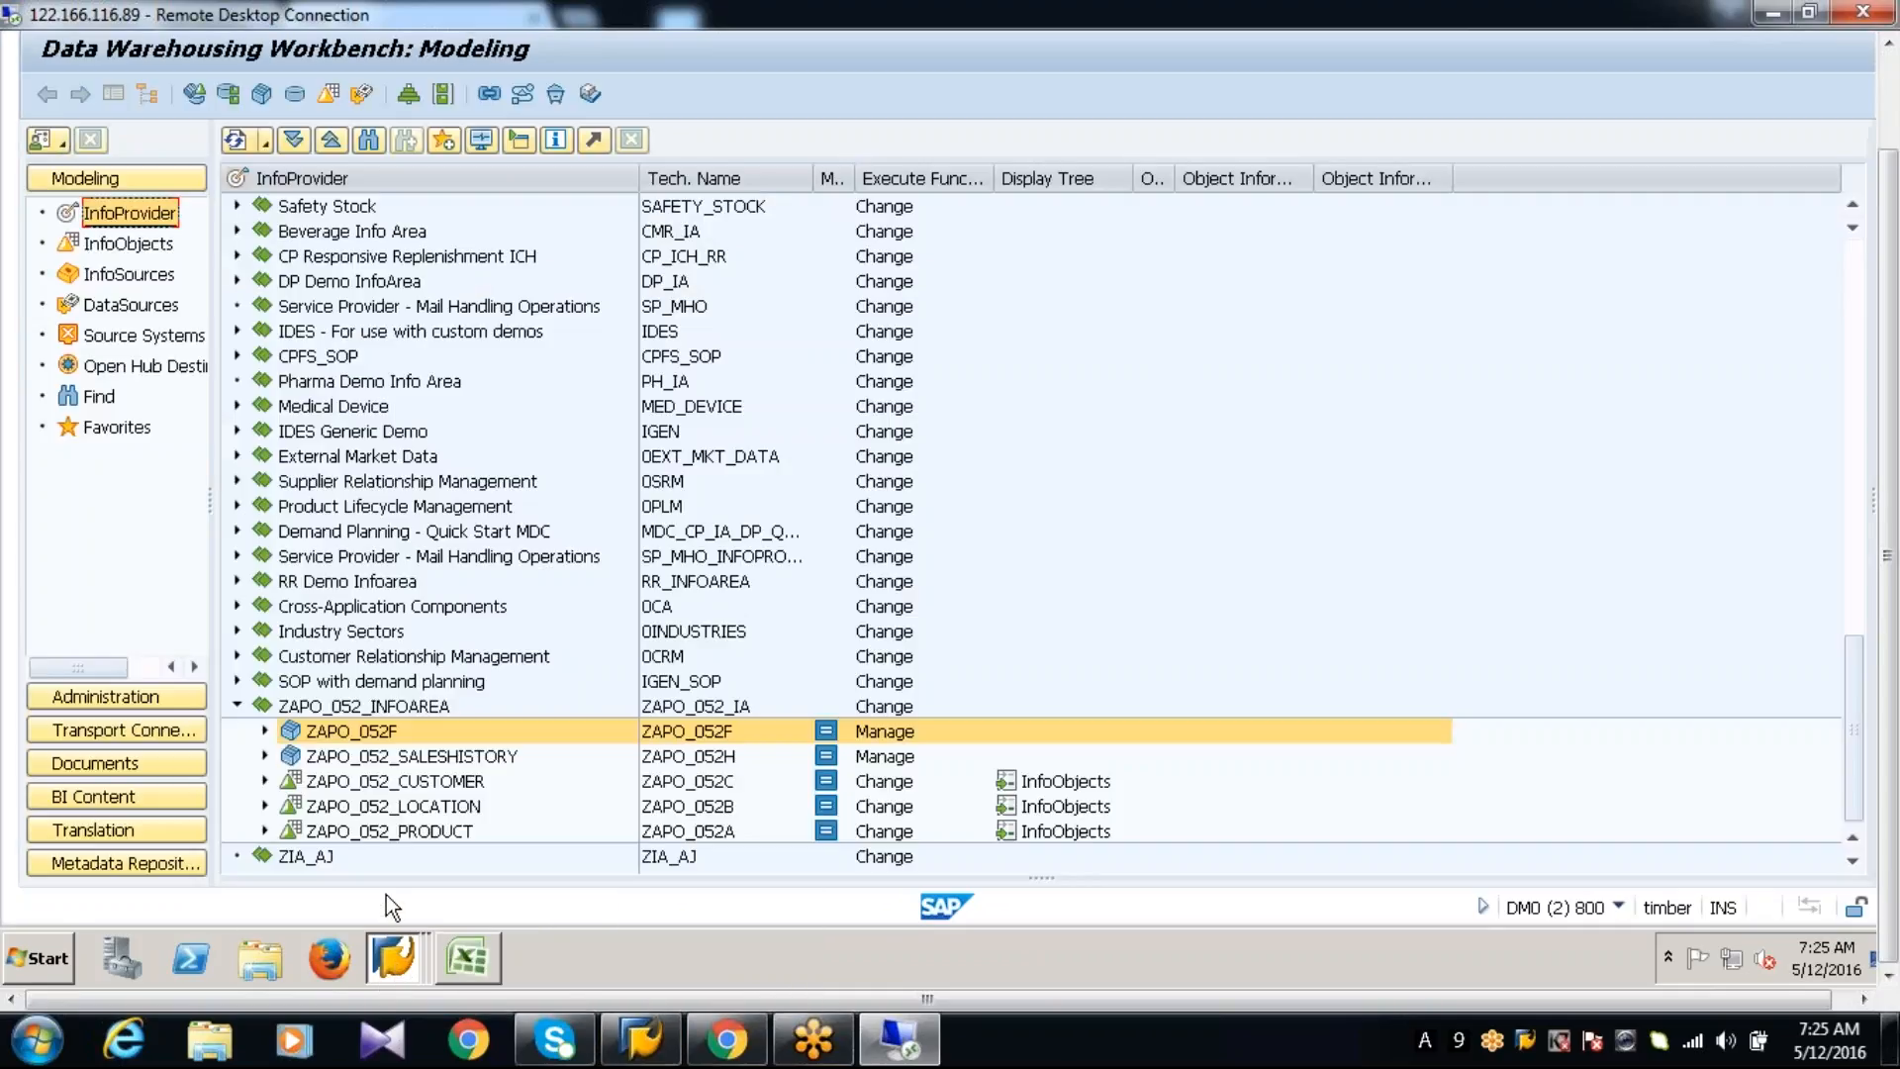
pyautogui.click(237, 140)
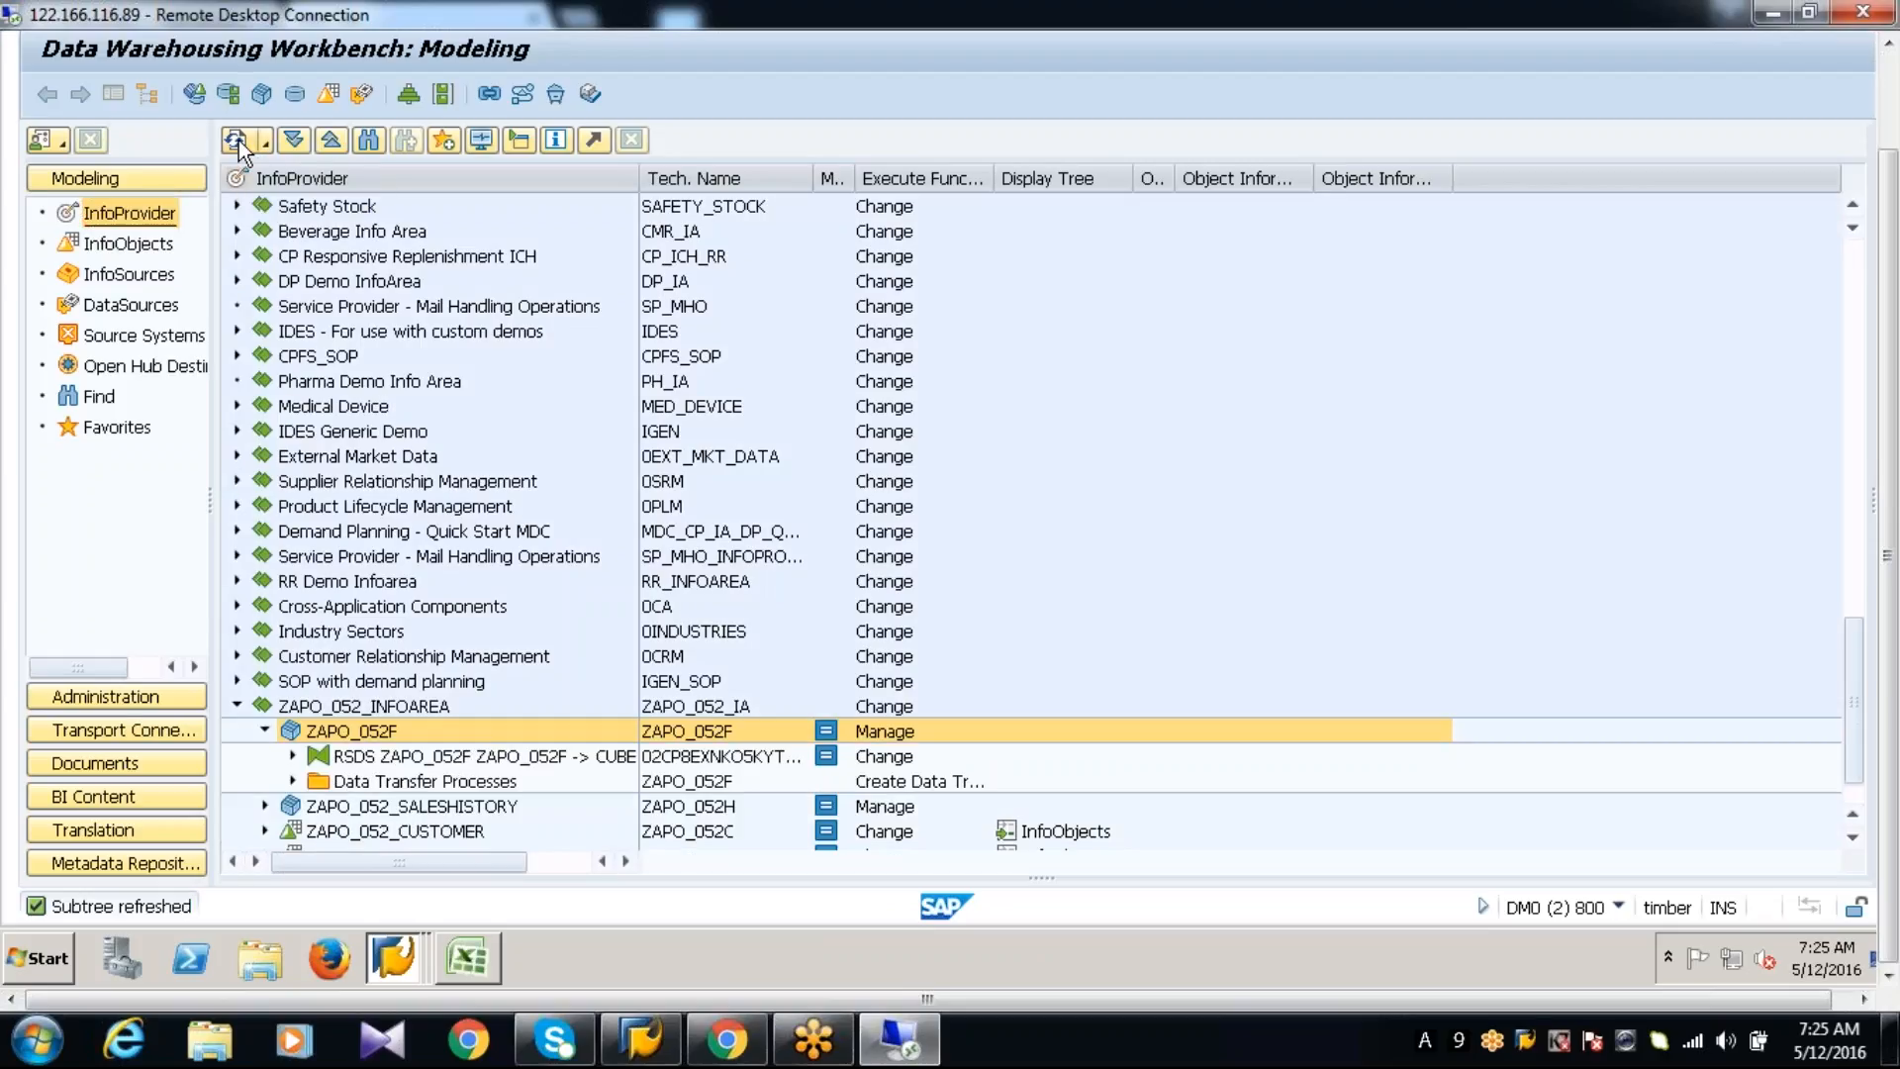
pyautogui.click(266, 732)
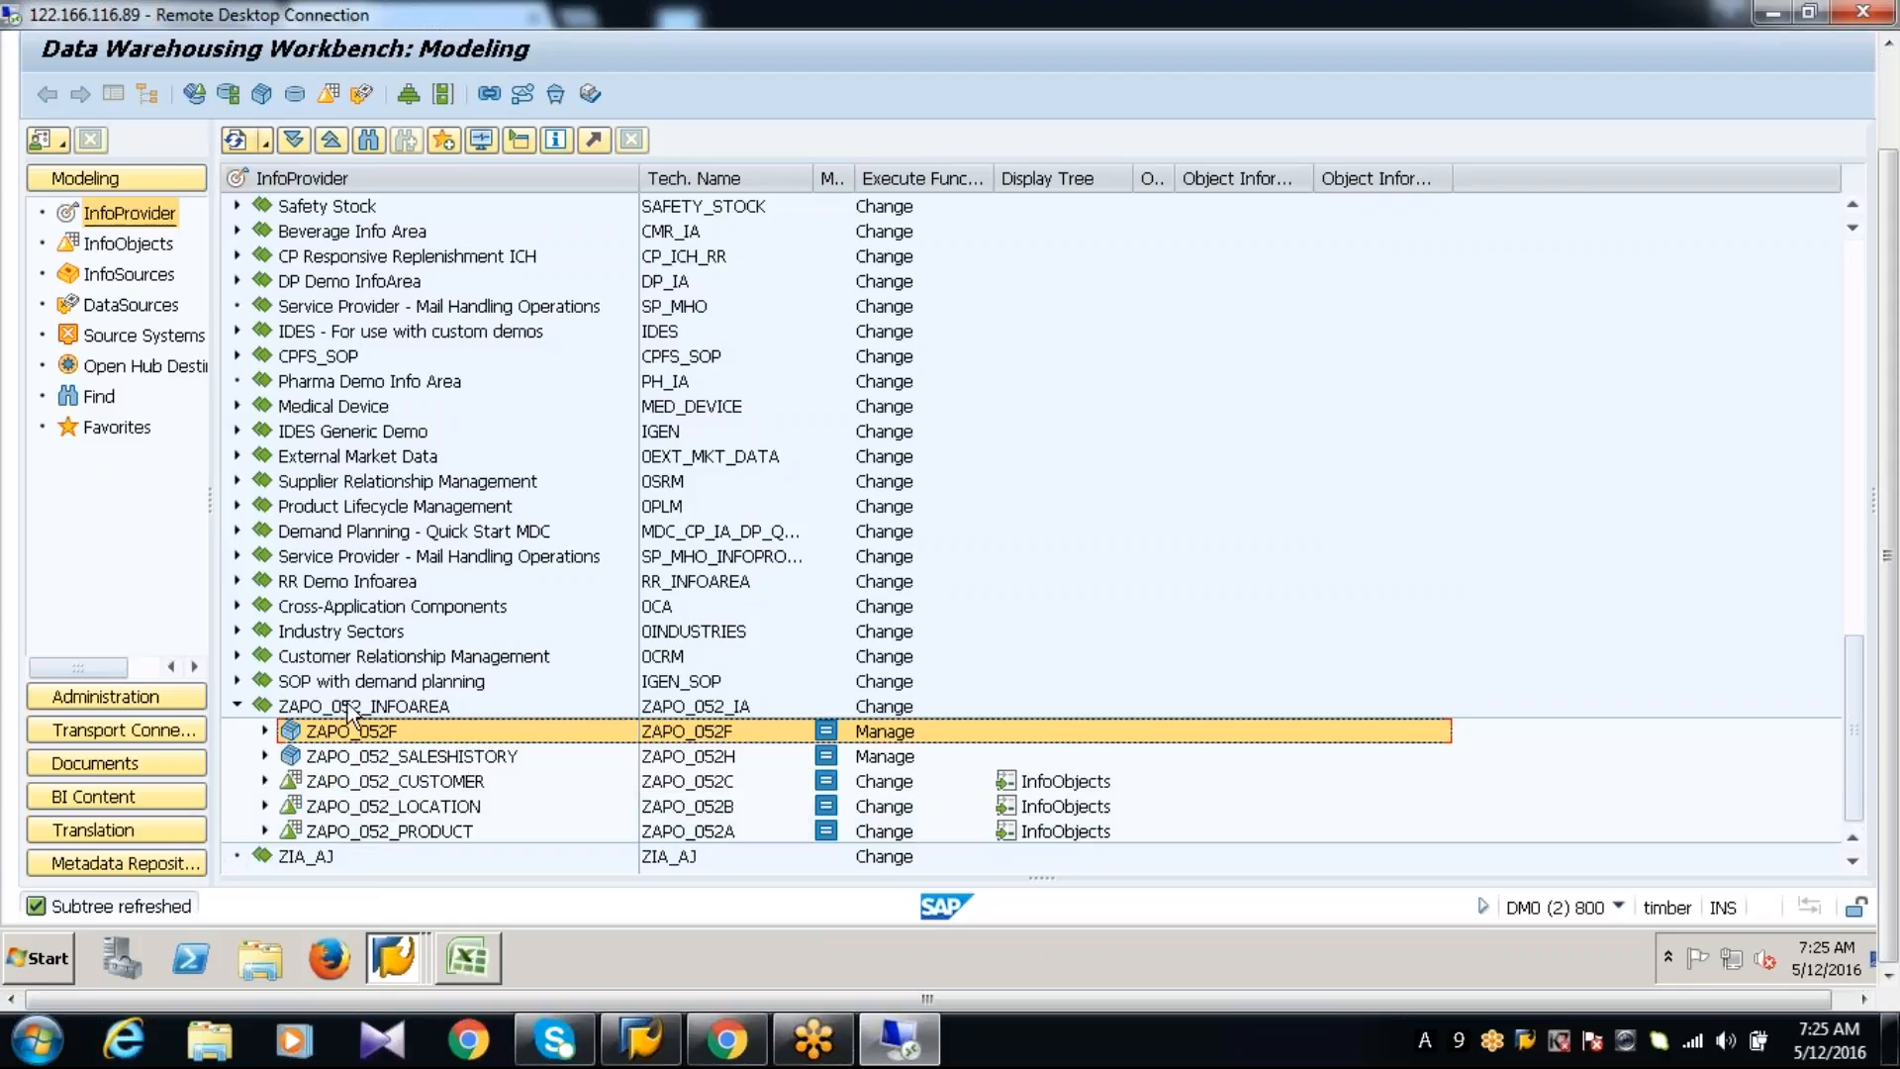
# Search the Workbench for ZAPO_052T, limiting the object types to InfoCubes
pyautogui.click(111, 400)
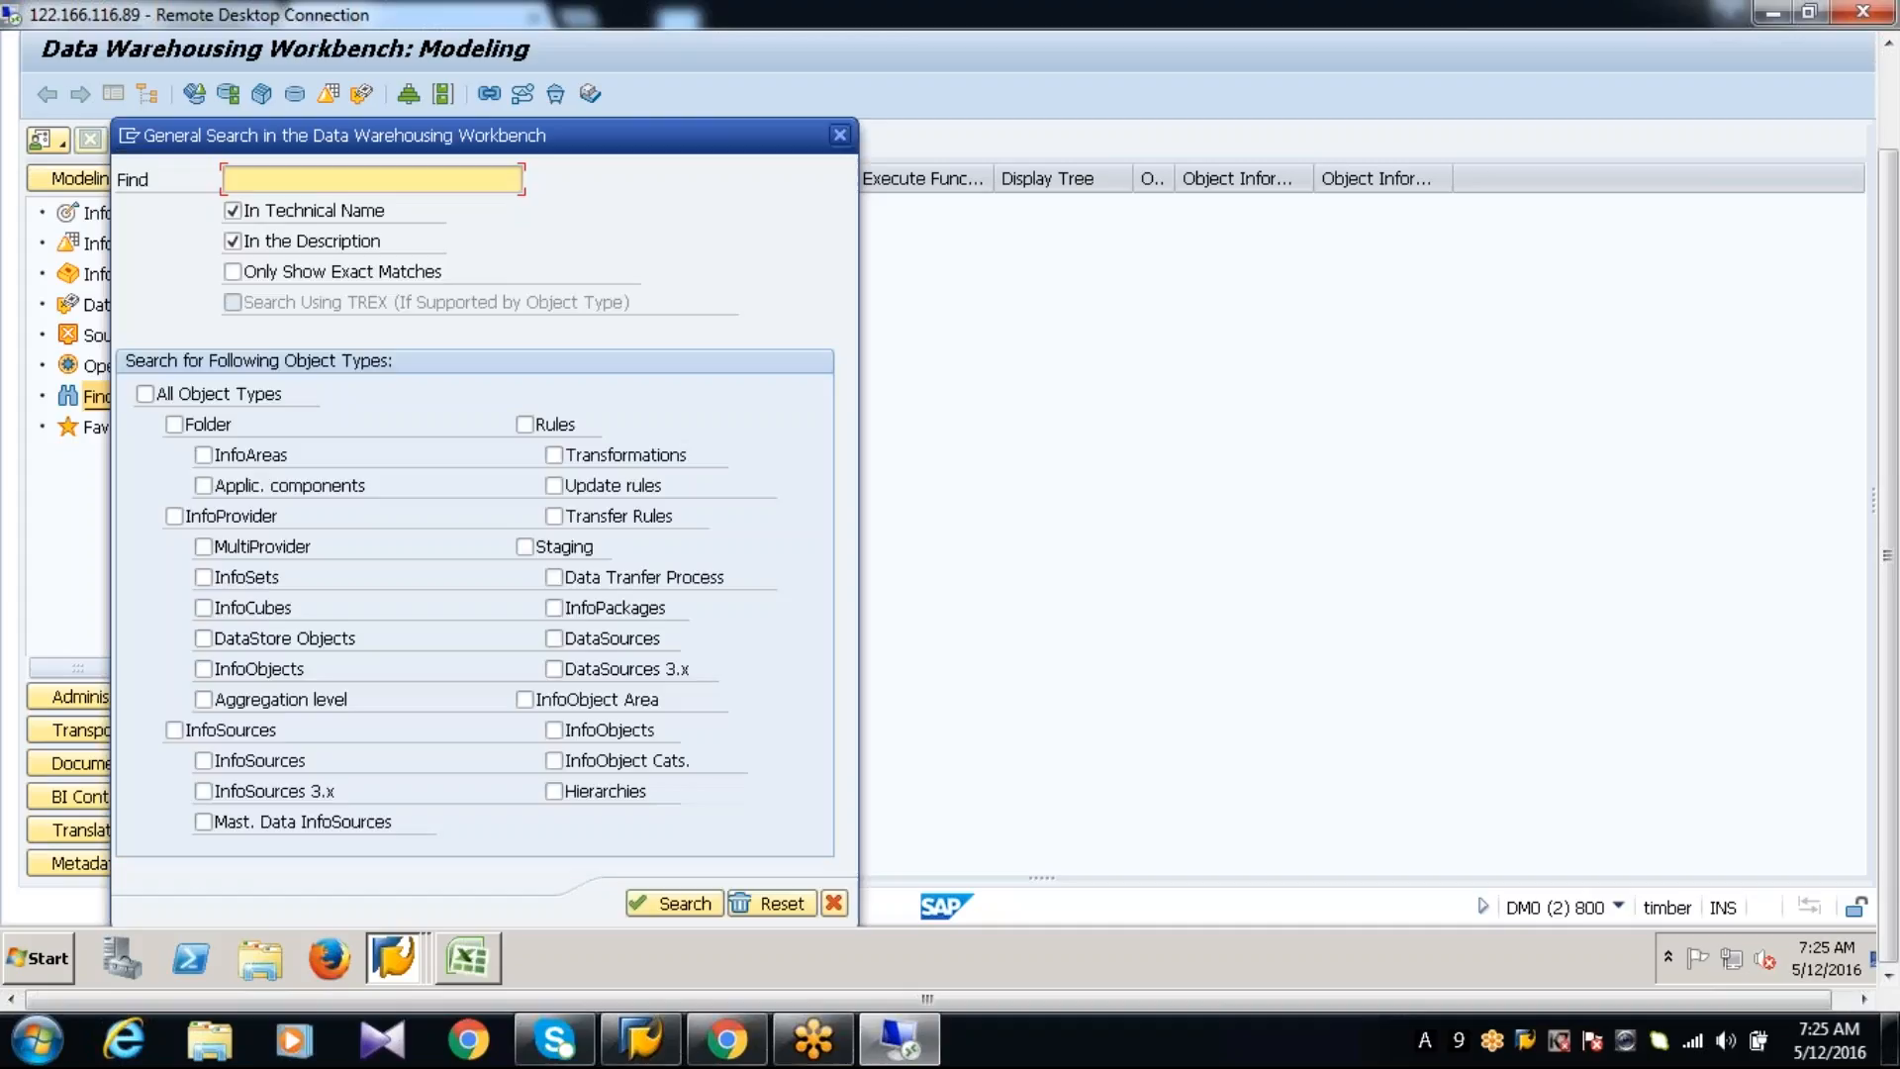
pyautogui.write('ZAPO_052T')
pyautogui.click(240, 609)
pyautogui.click(661, 902)
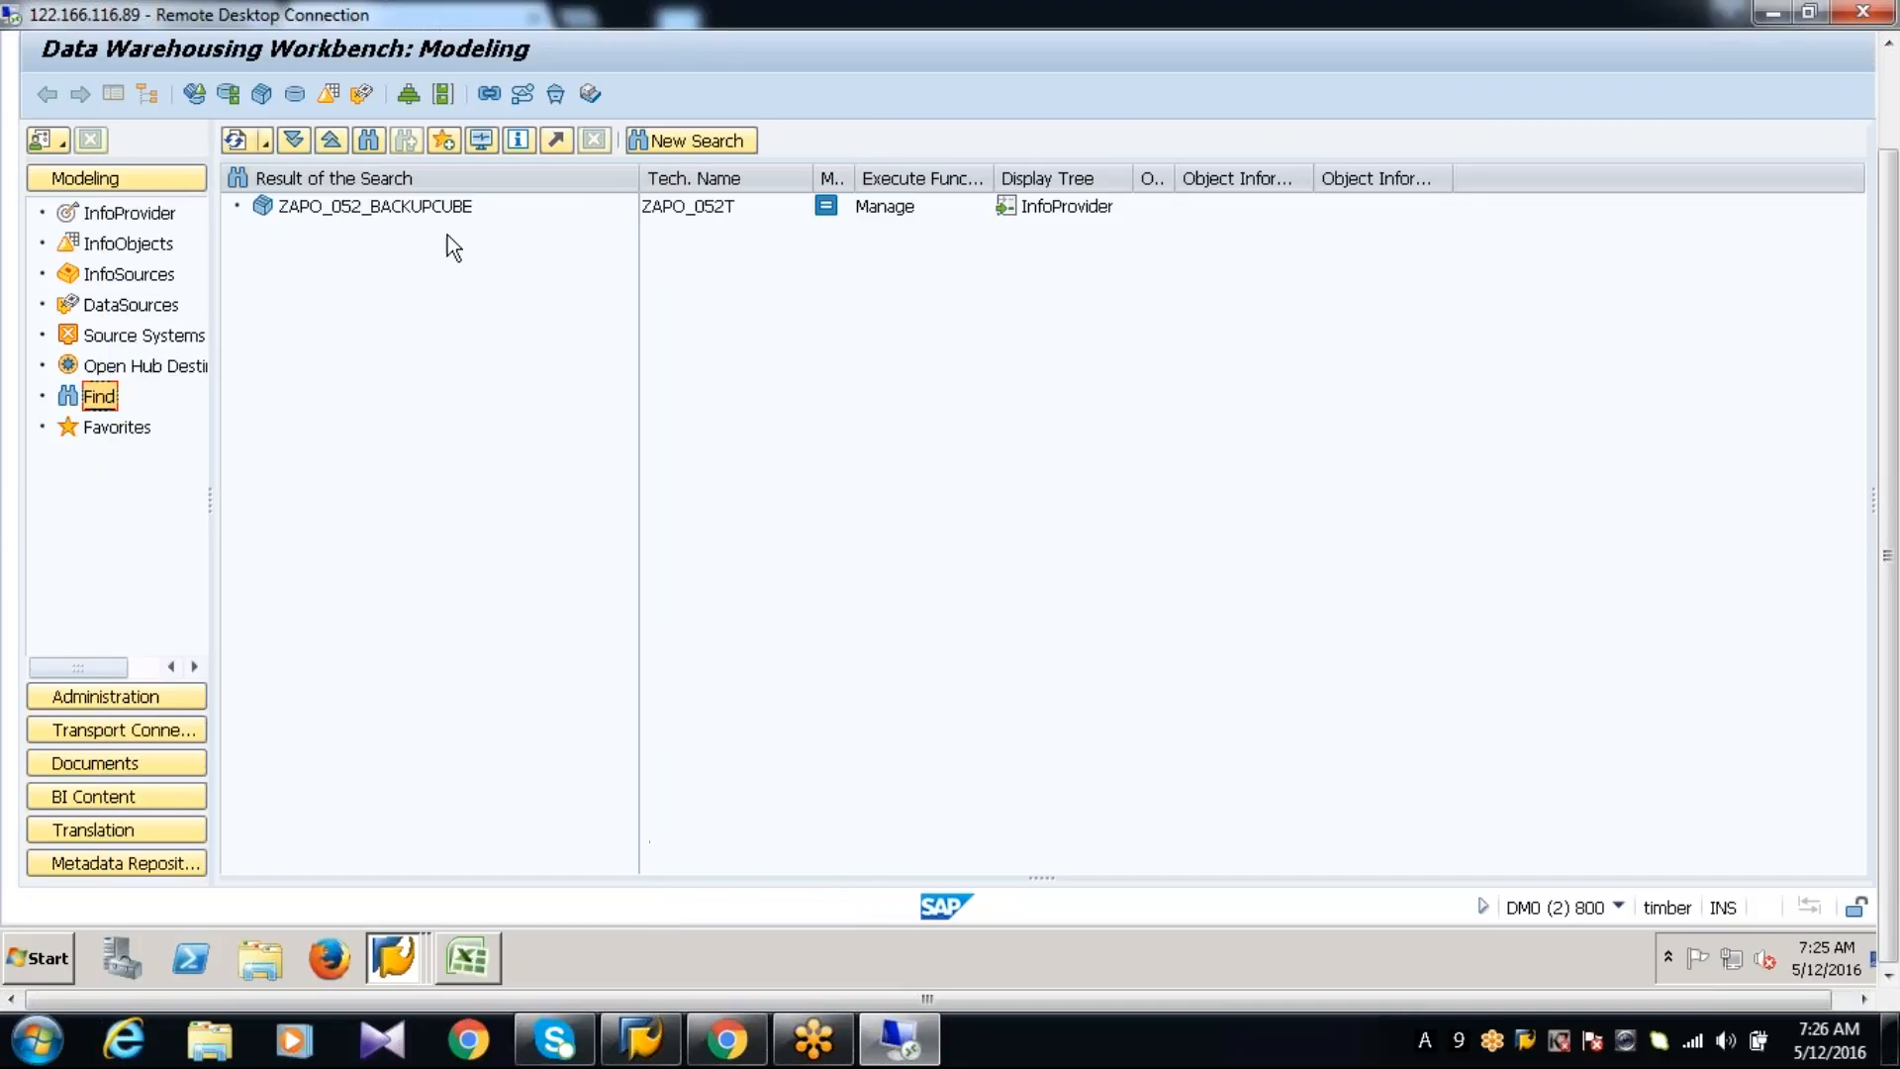
# Repeat the InfoCube search with ZAPO_052P as the search term
pyautogui.click(99, 398)
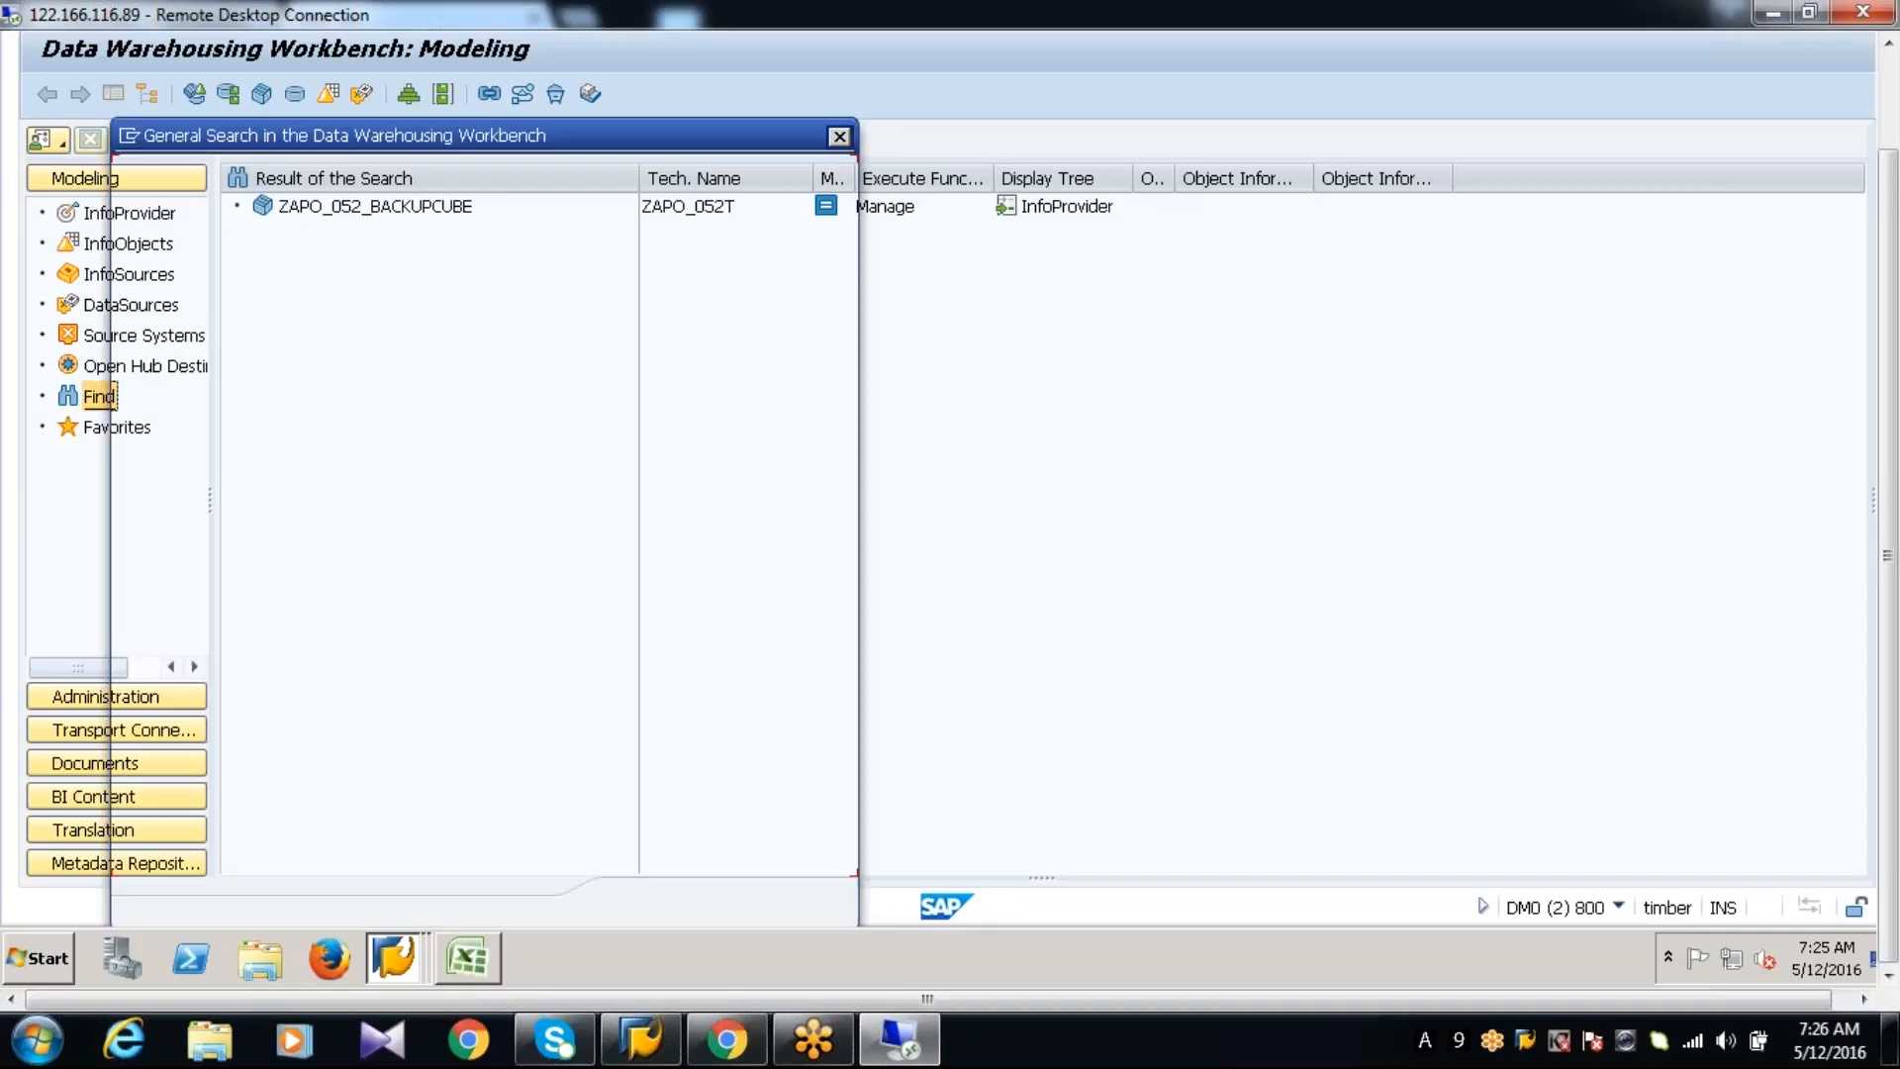
pyautogui.press('End')
pyautogui.press('BackSpace')
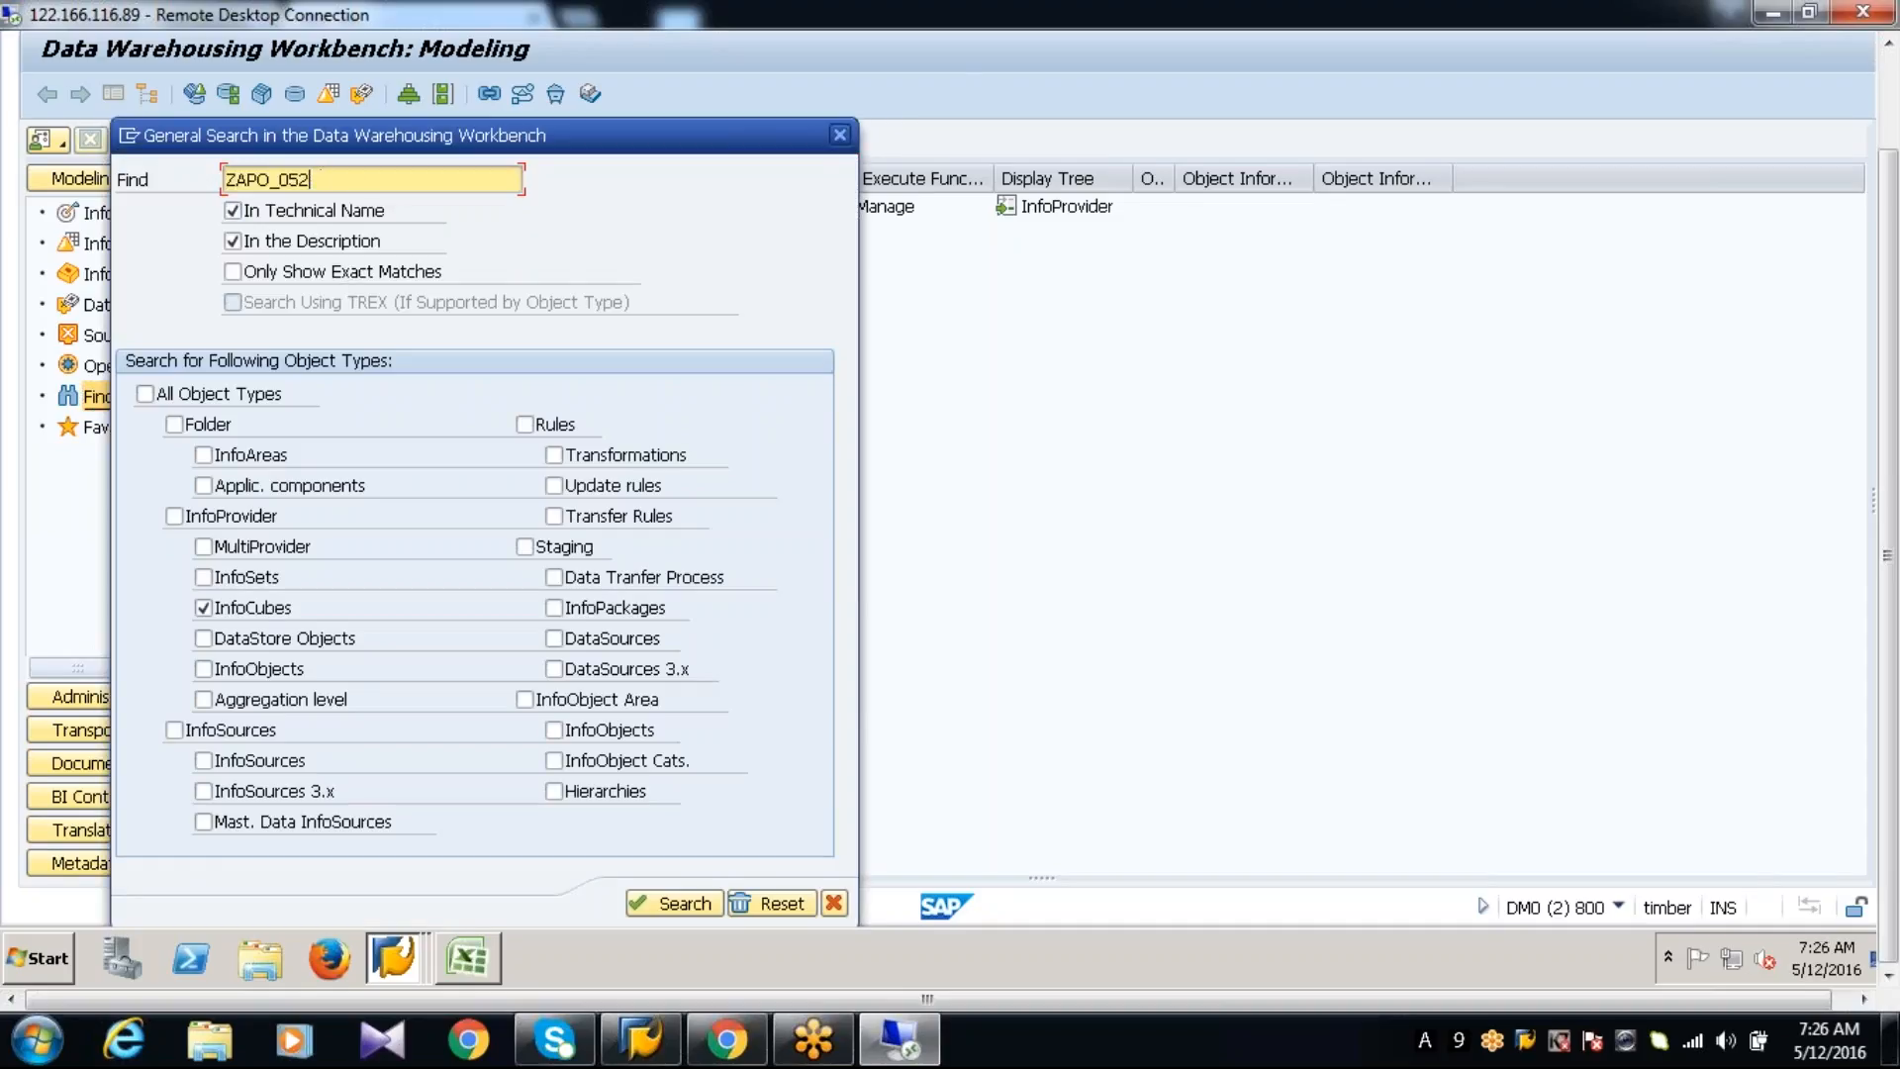
pyautogui.write('P')
pyautogui.click(669, 904)
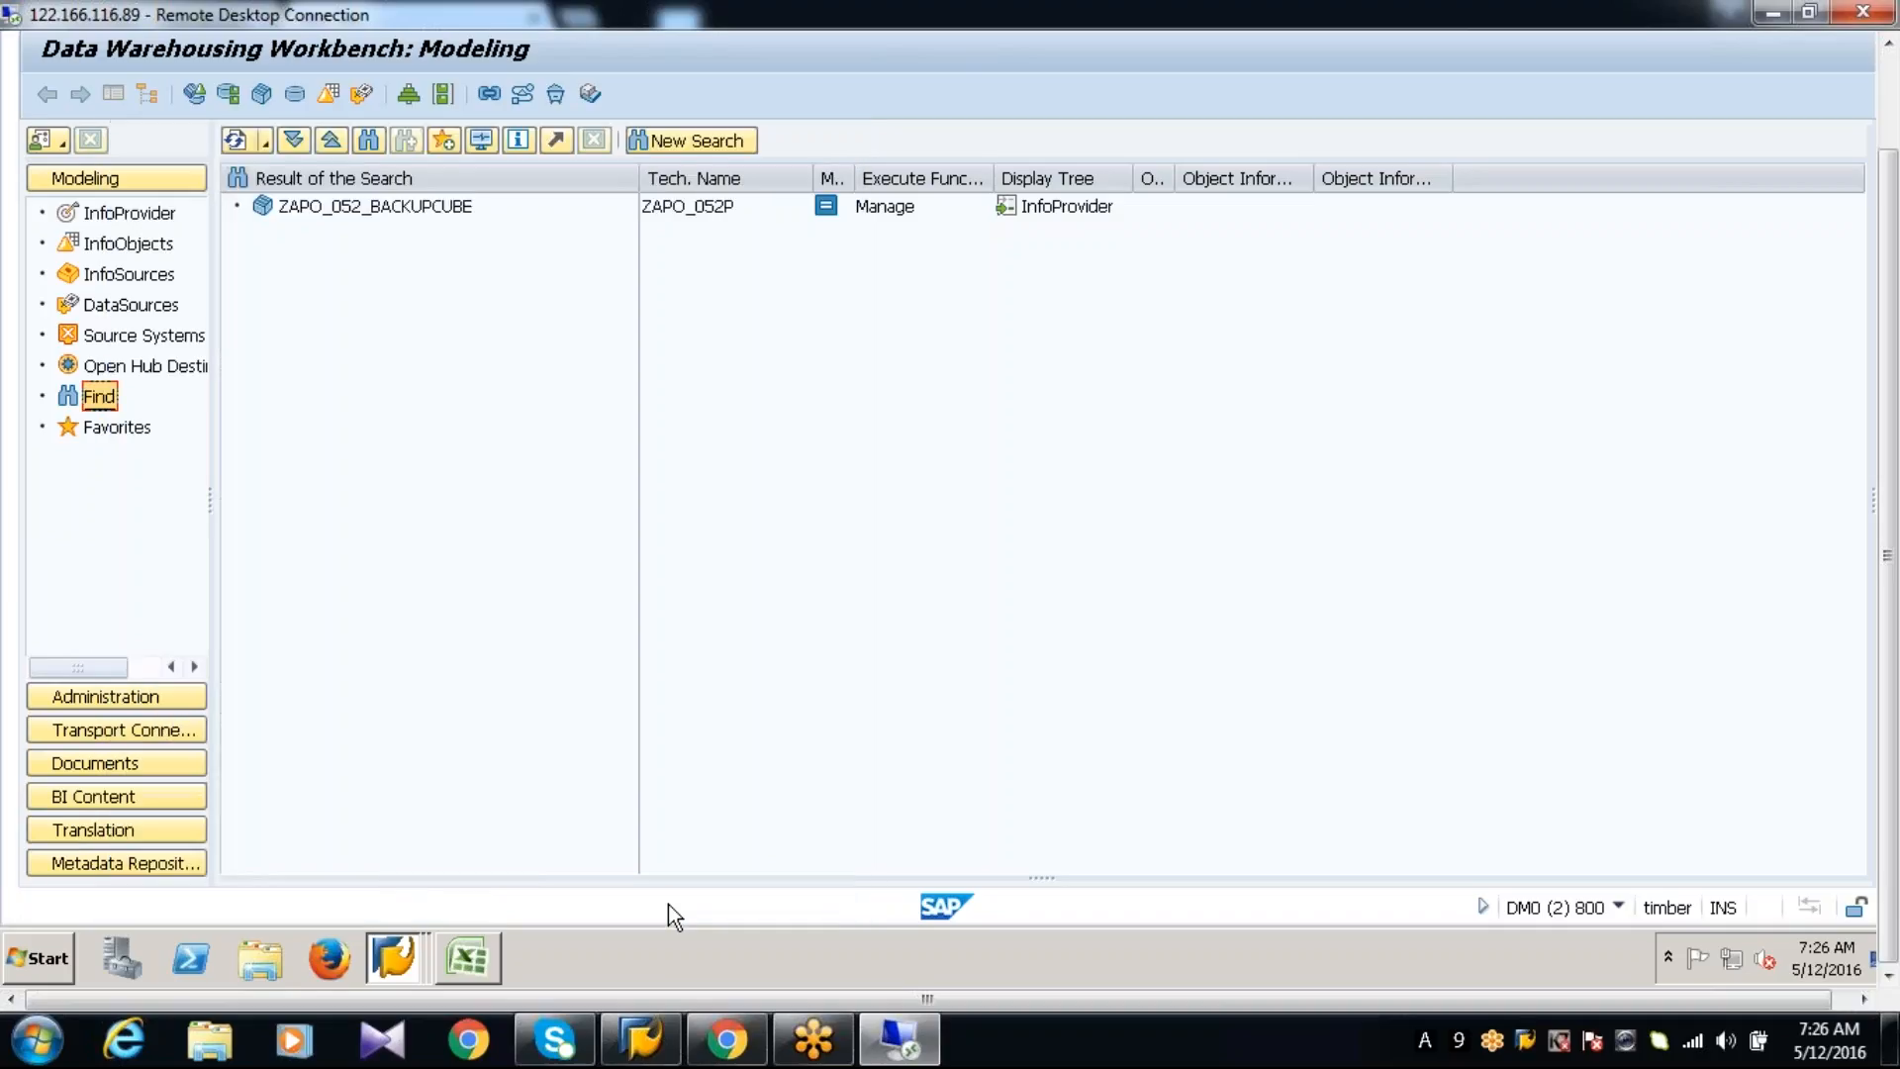
# Return to the InfoProvider tree, restart the Workbench with transaction /NRSA1, and locate ZAPO_052T under ZAPO_052_INFOAREA
pyautogui.click(127, 213)
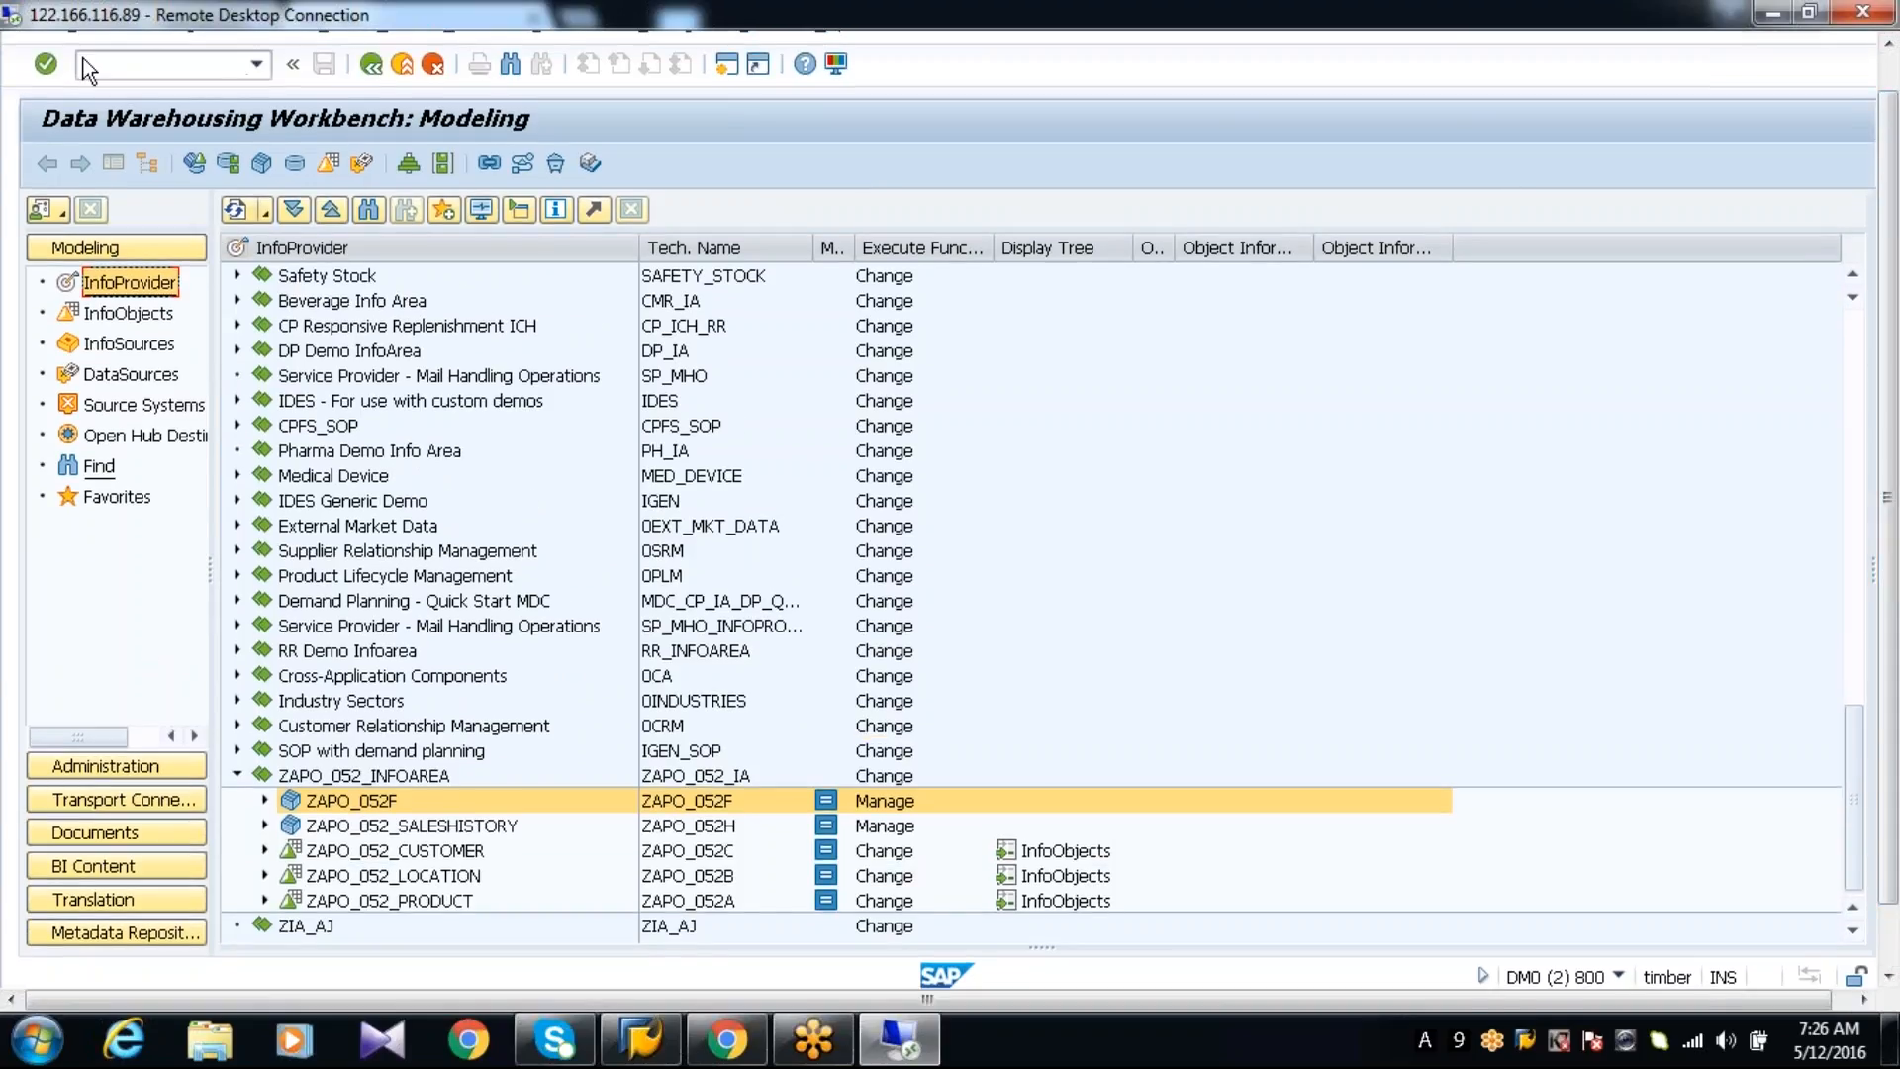
pyautogui.click(90, 55)
pyautogui.write('/NRSA1')
pyautogui.press('Return')
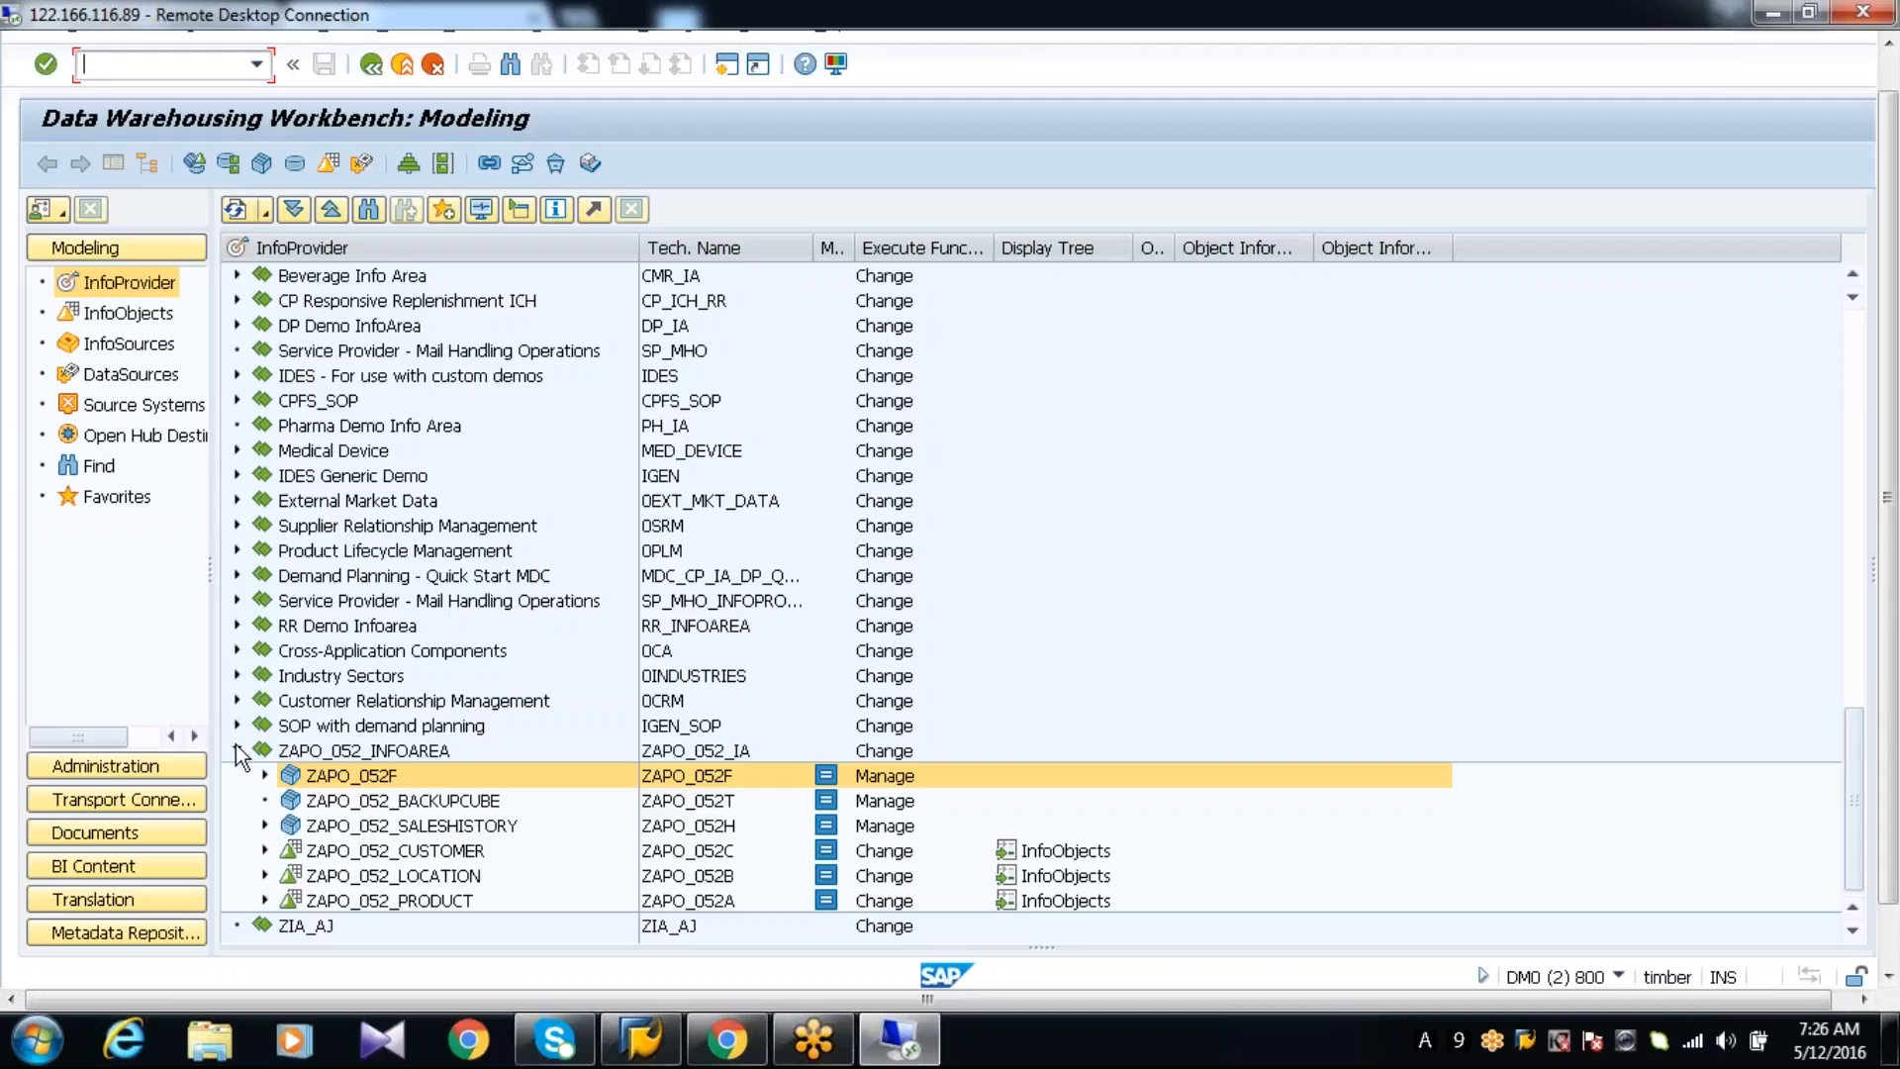
pyautogui.click(720, 804)
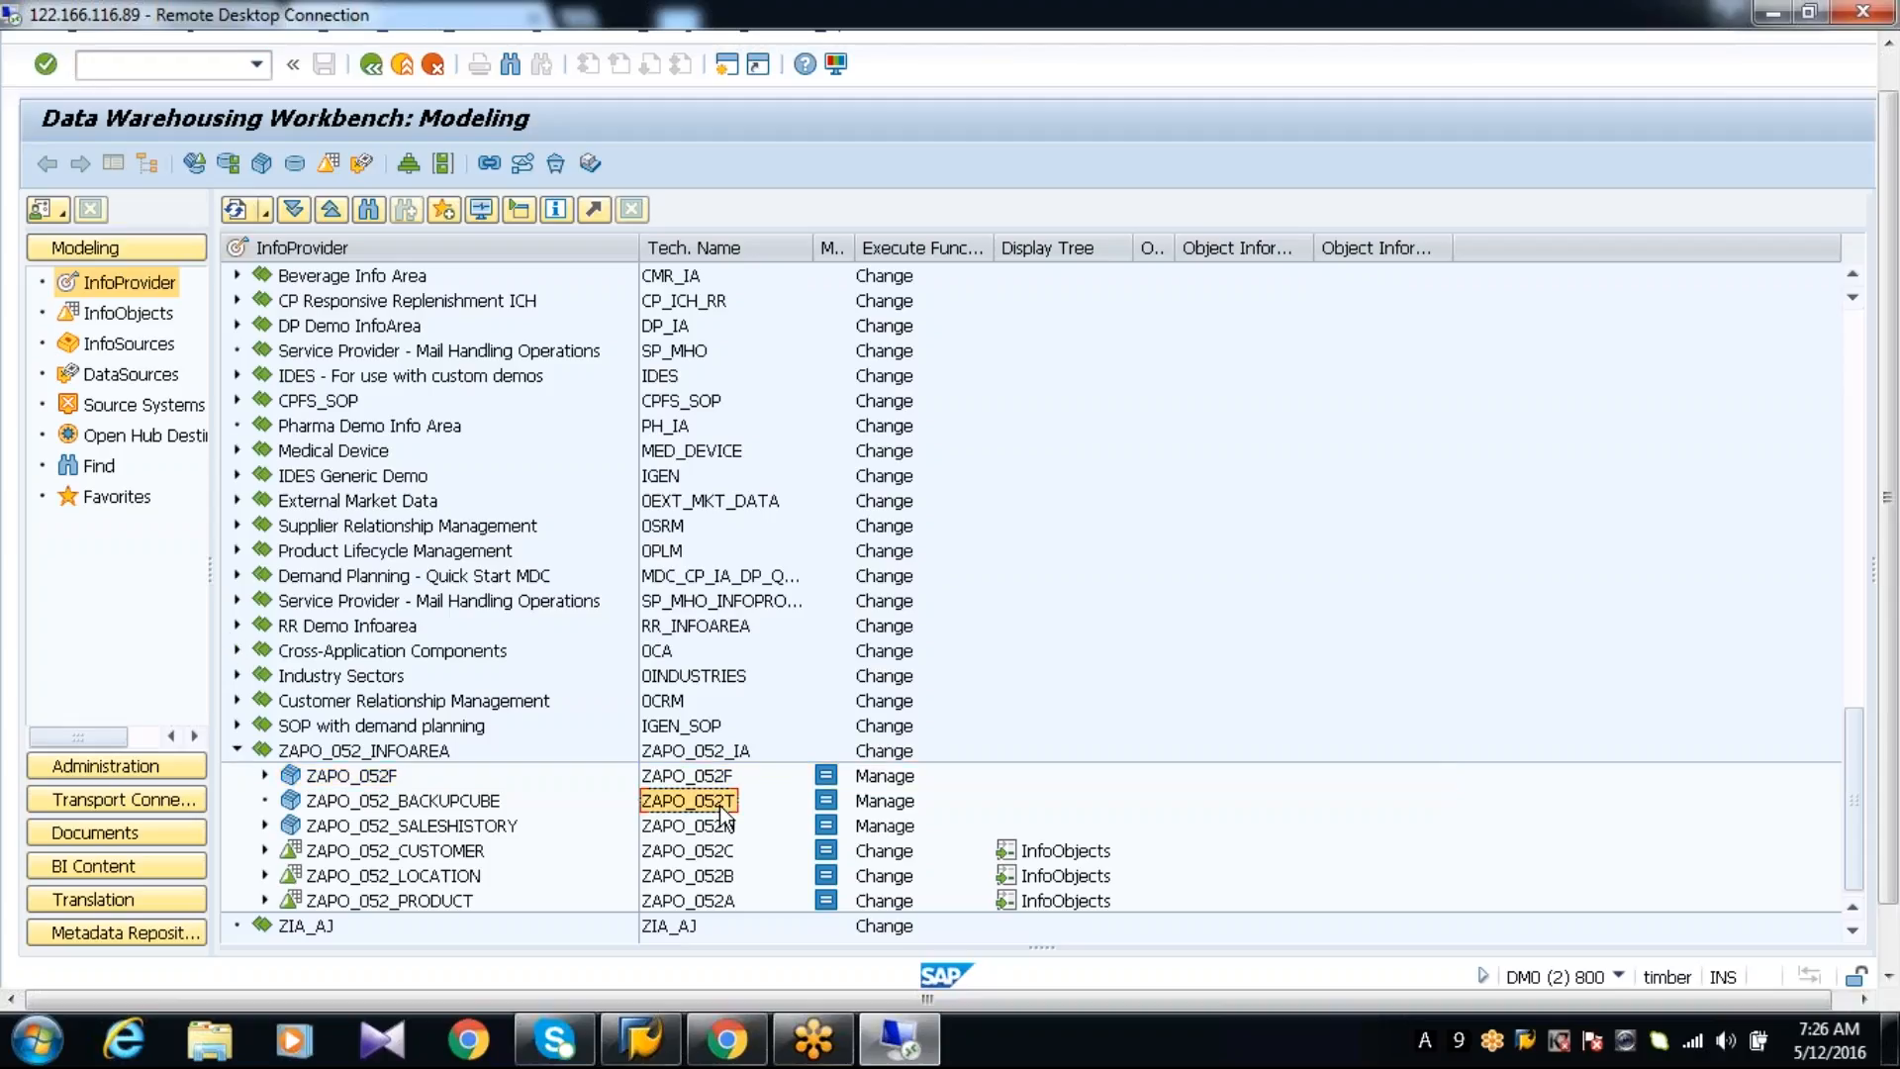
# Start creating a transformation for ZAPO_052_BACKUPCUBE with DataSource as the source object type
pyautogui.click(469, 803)
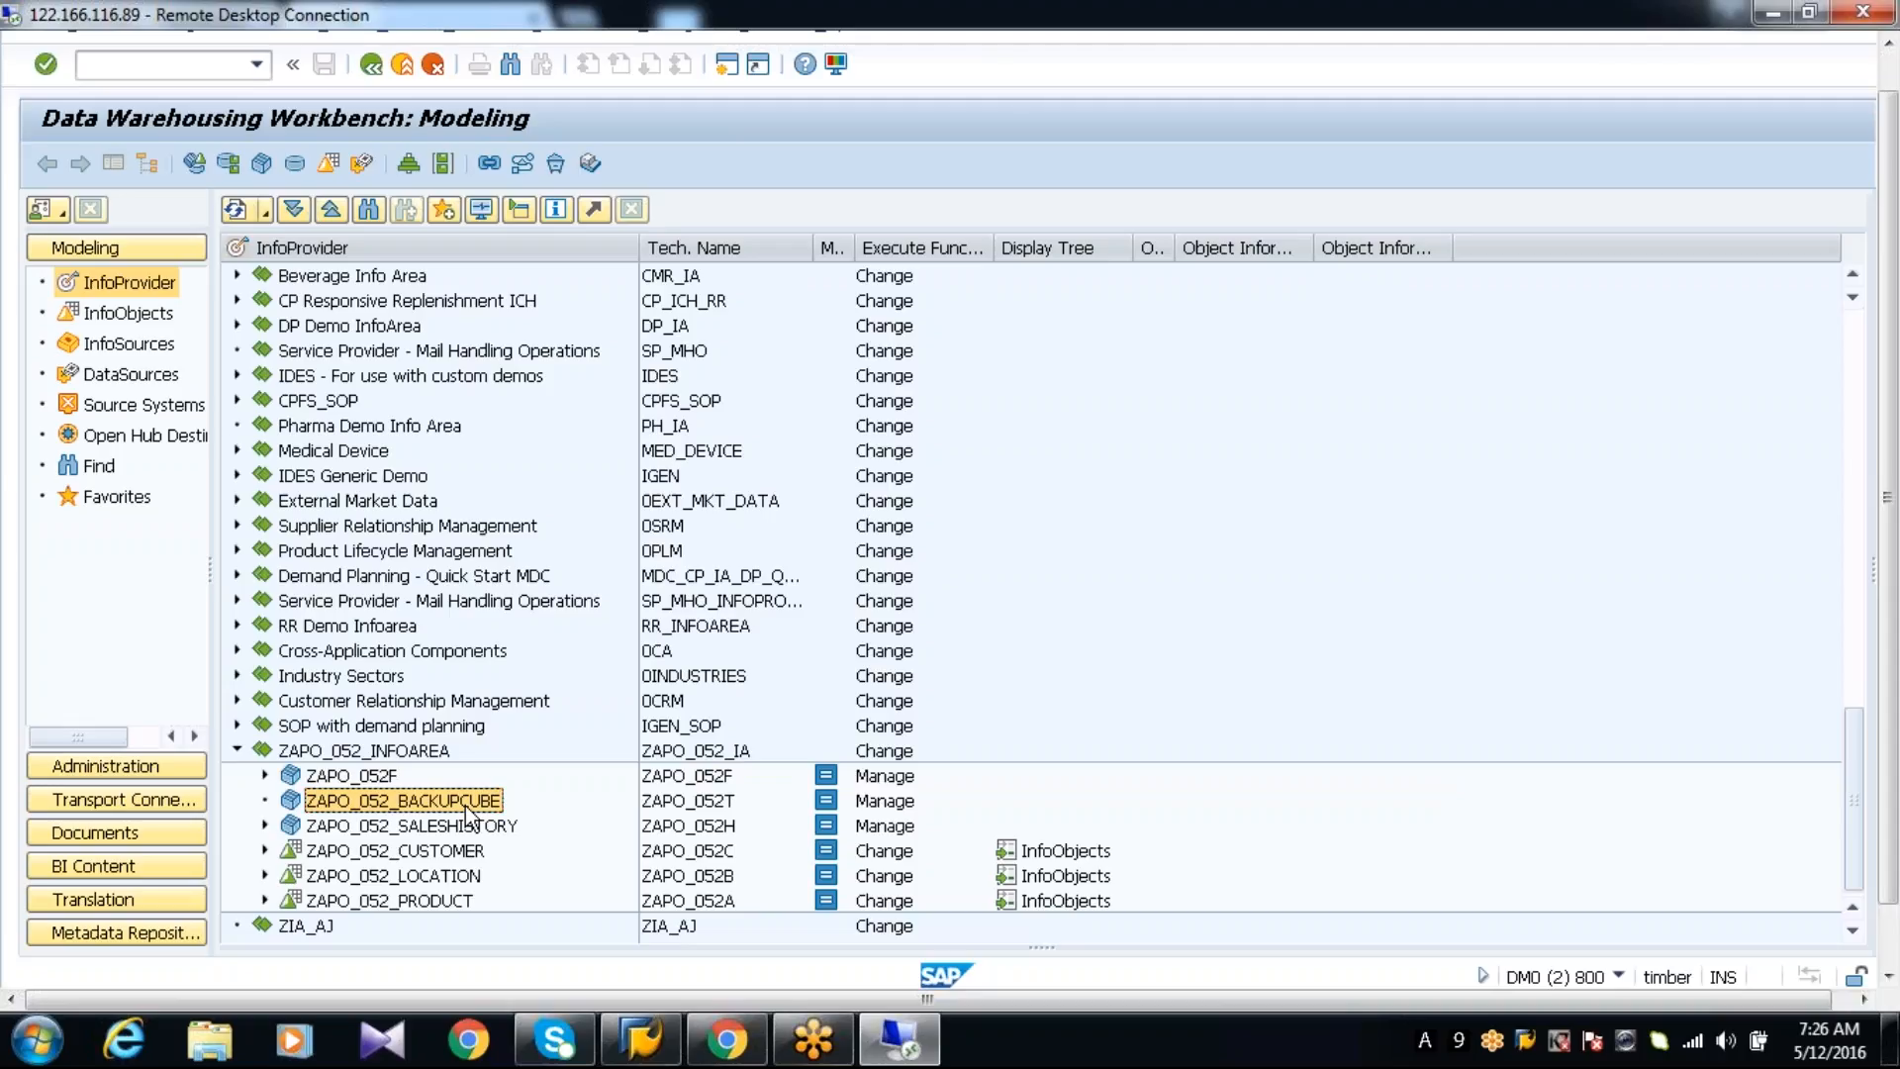
pyautogui.rightClick(469, 809)
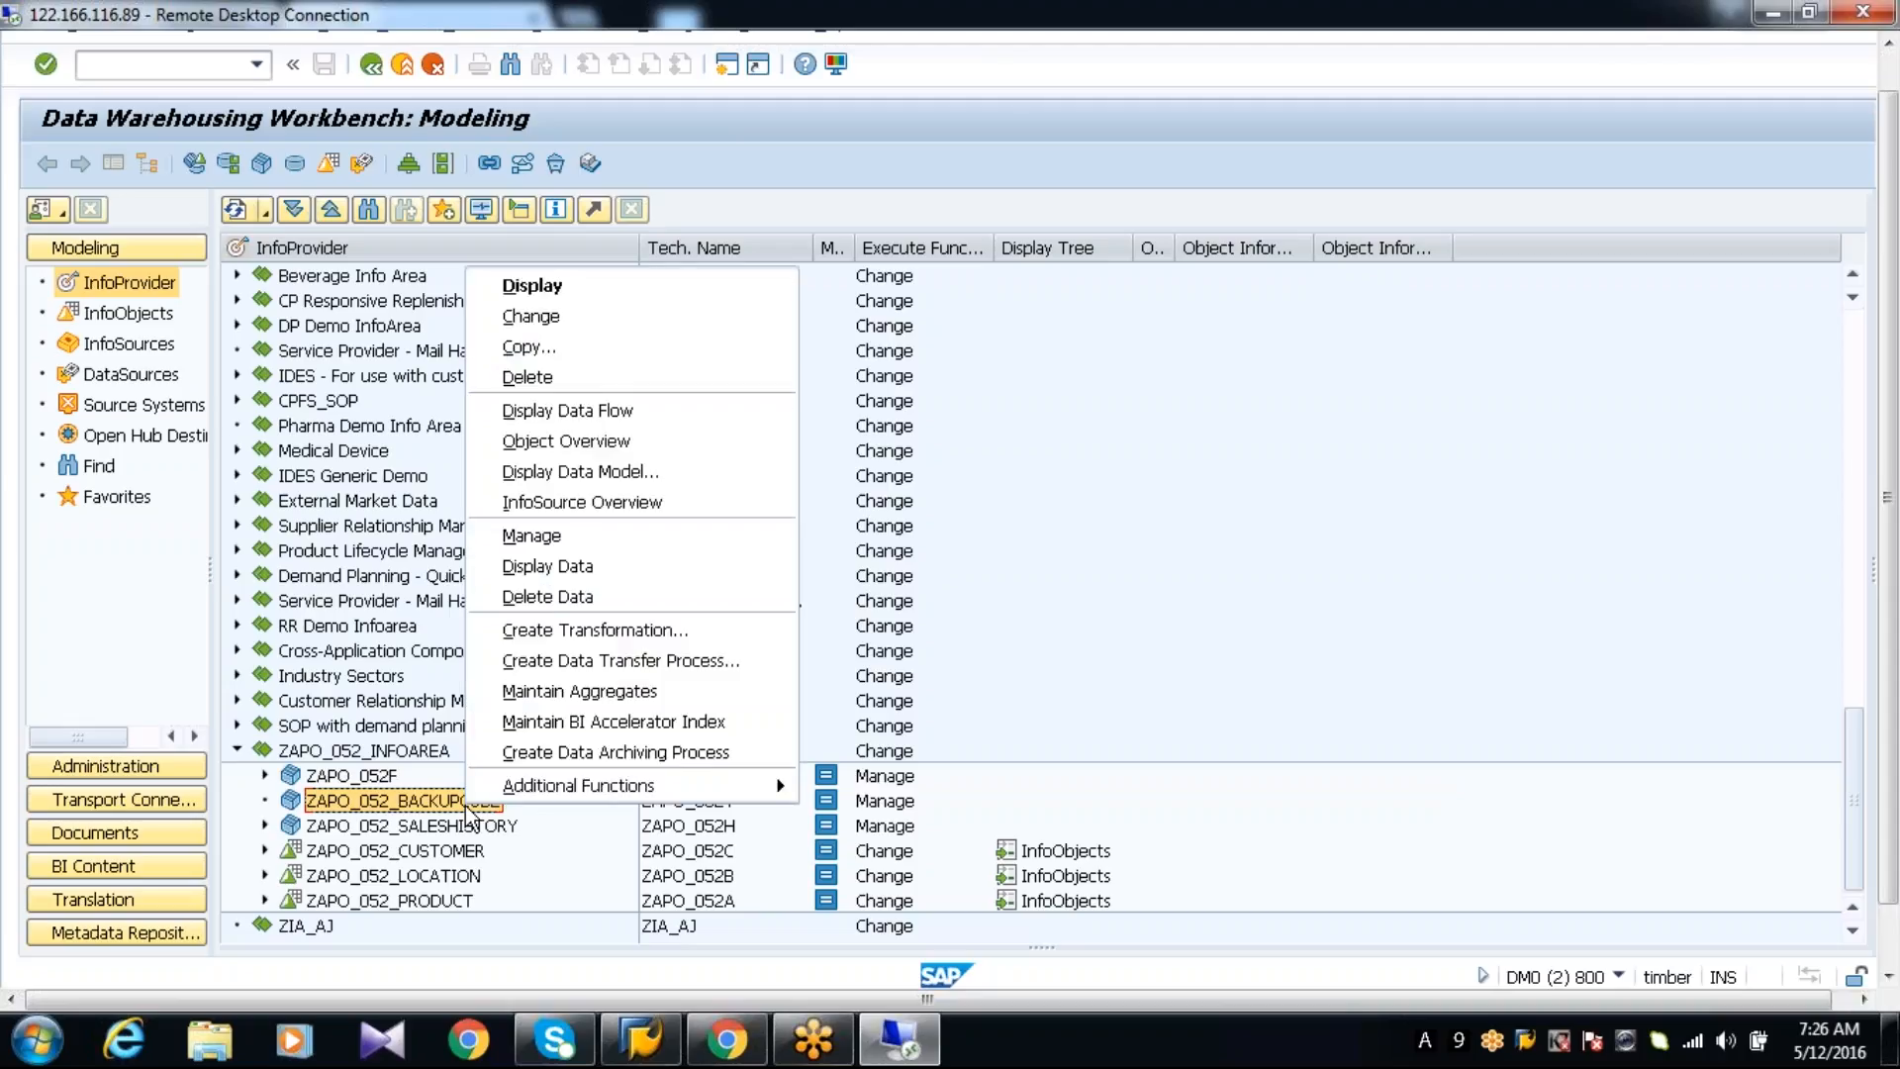
pyautogui.click(526, 629)
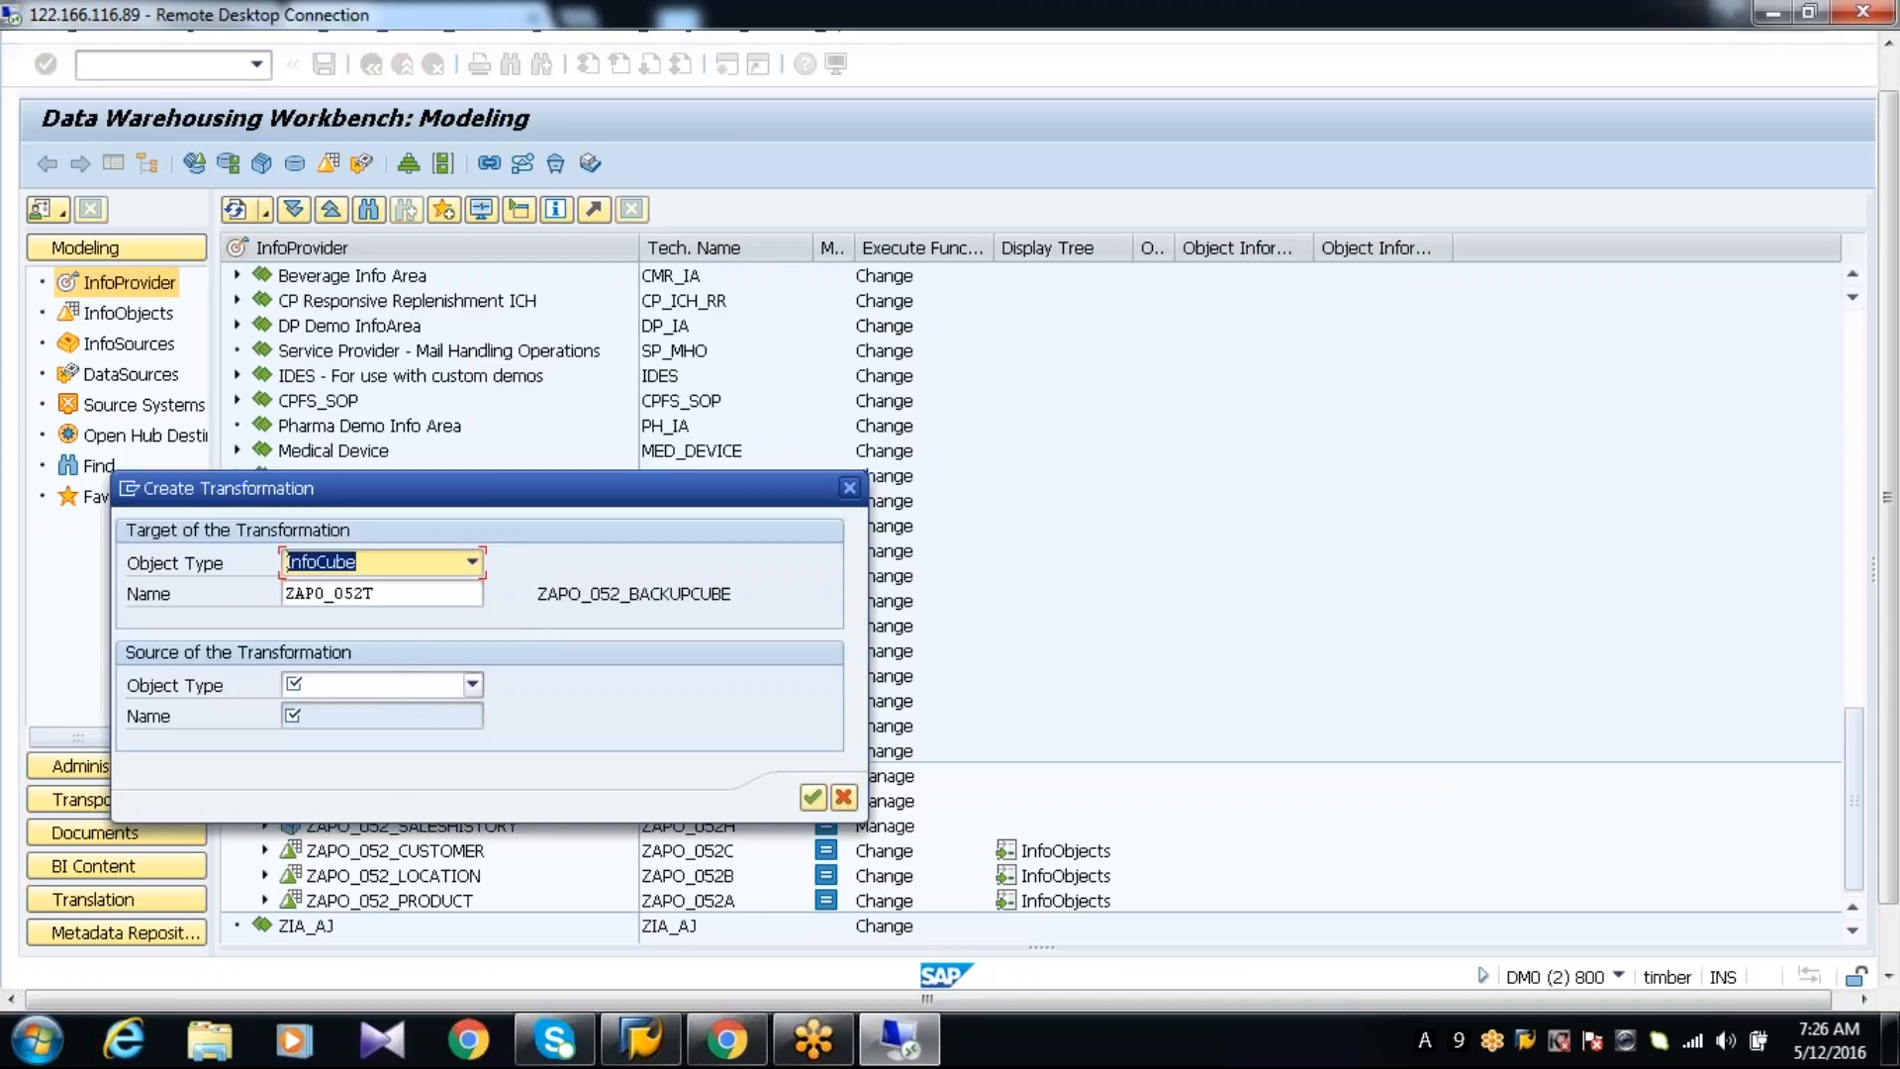
pyautogui.click(415, 688)
pyautogui.press('Return')
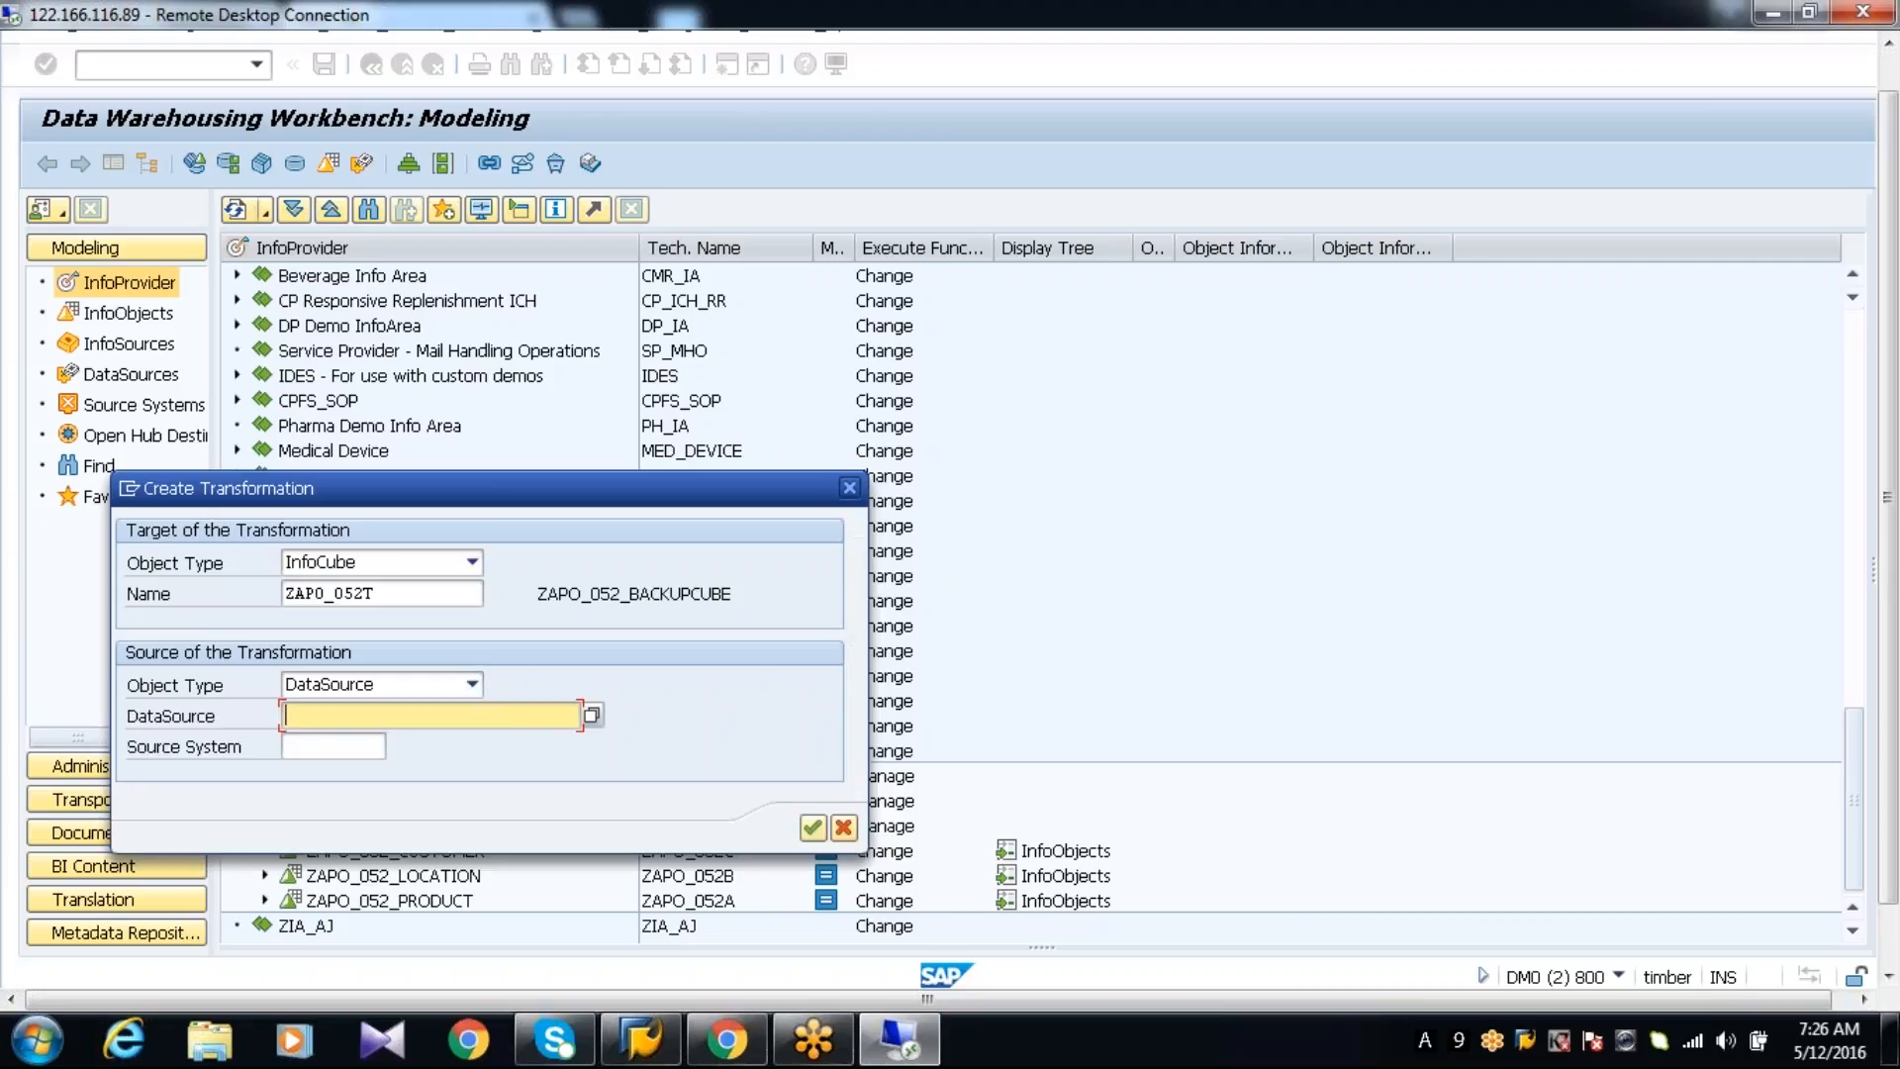
# Enter 9AZAPO_052P as the source DataSource of the transformation
pyautogui.write('ZAPO')
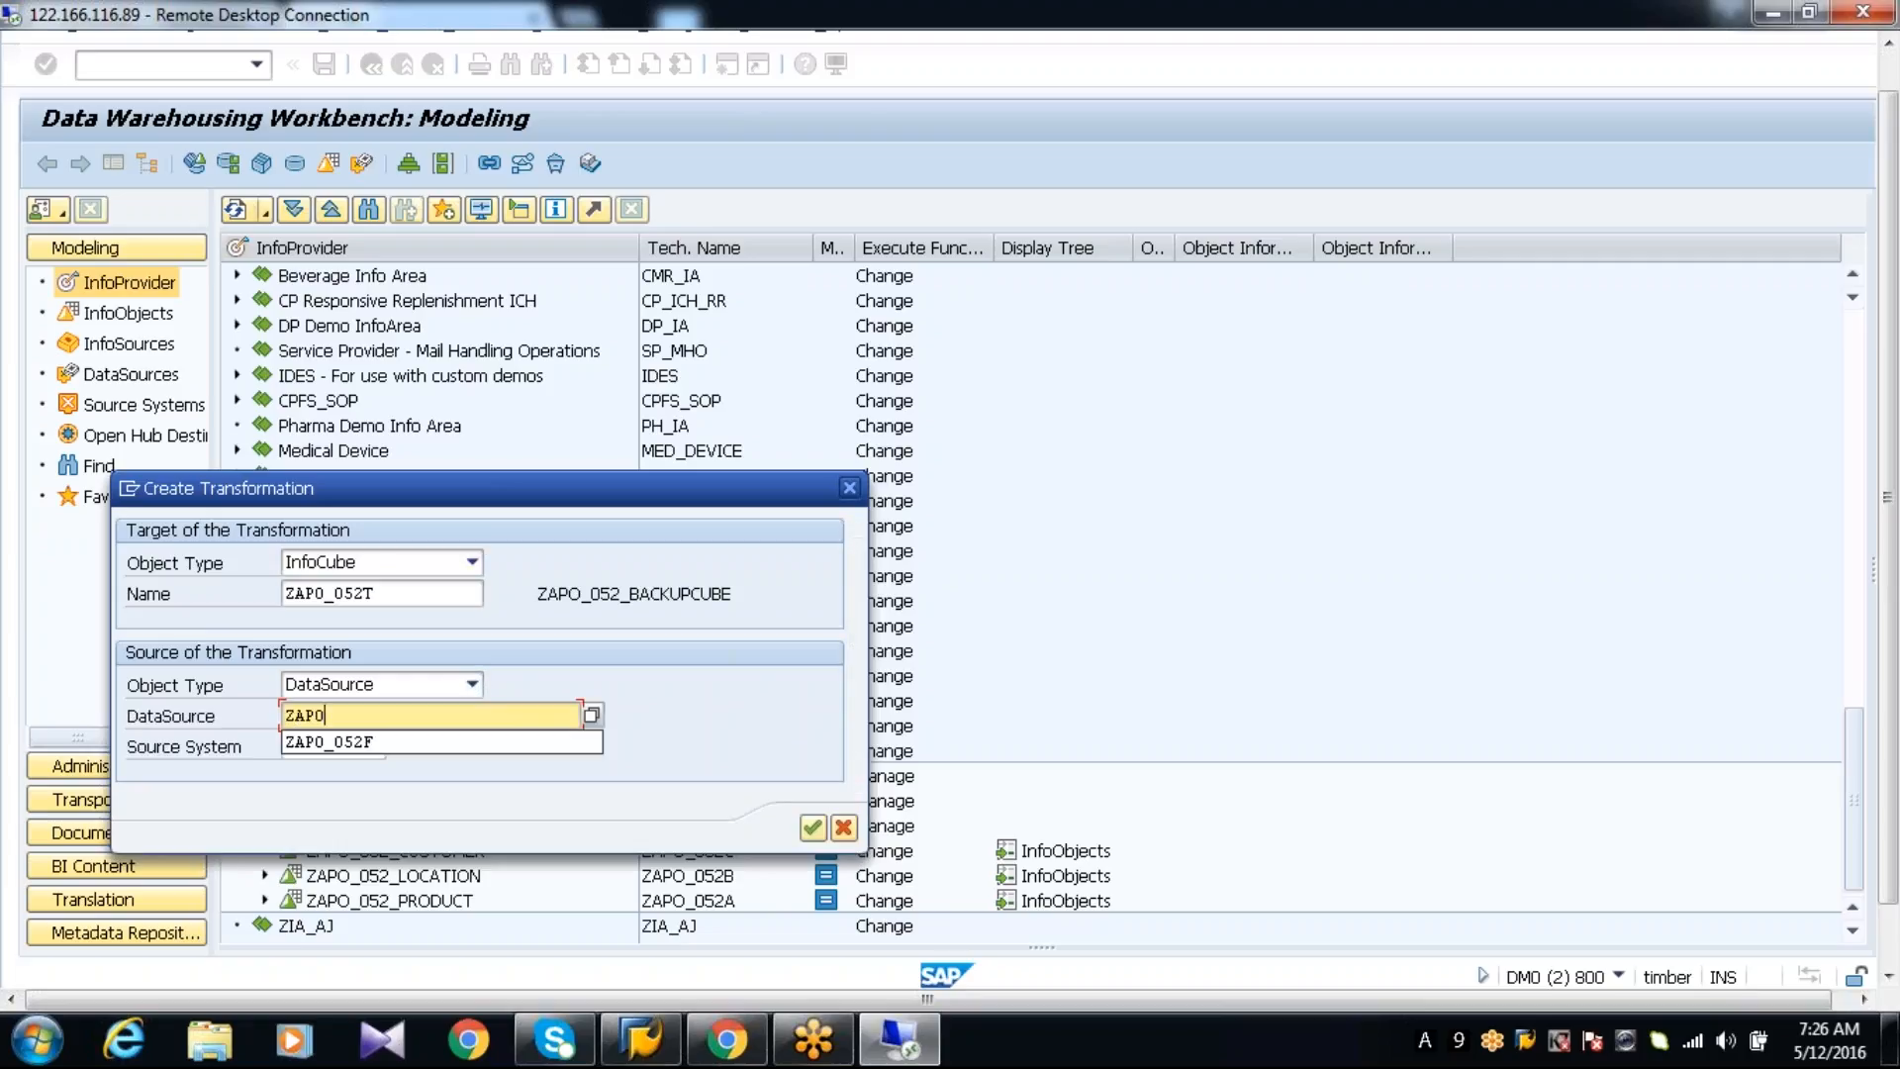
pyautogui.write('_')
pyautogui.press('BackSpace')
pyautogui.press('BackSpace')
pyautogui.press('BackSpace')
pyautogui.press('BackSpace')
pyautogui.press('BackSpace')
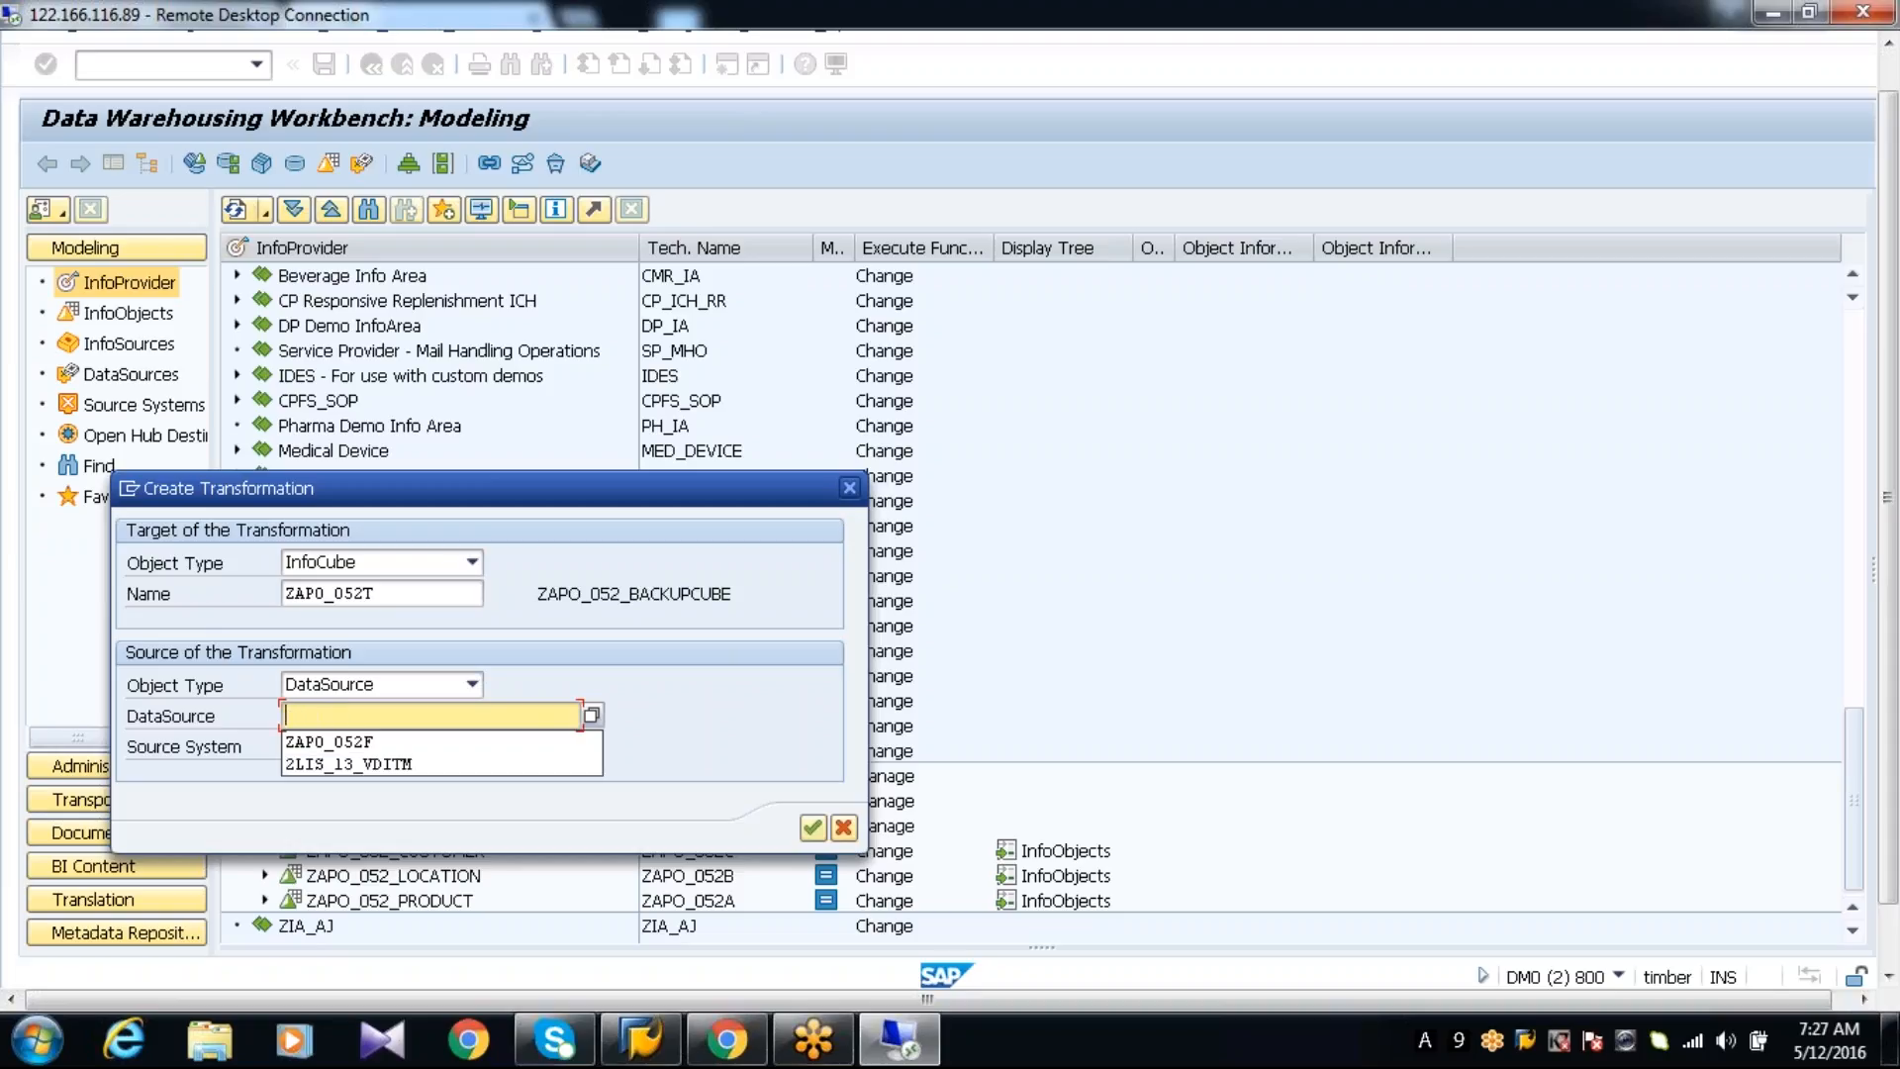
pyautogui.write('9AZAP')
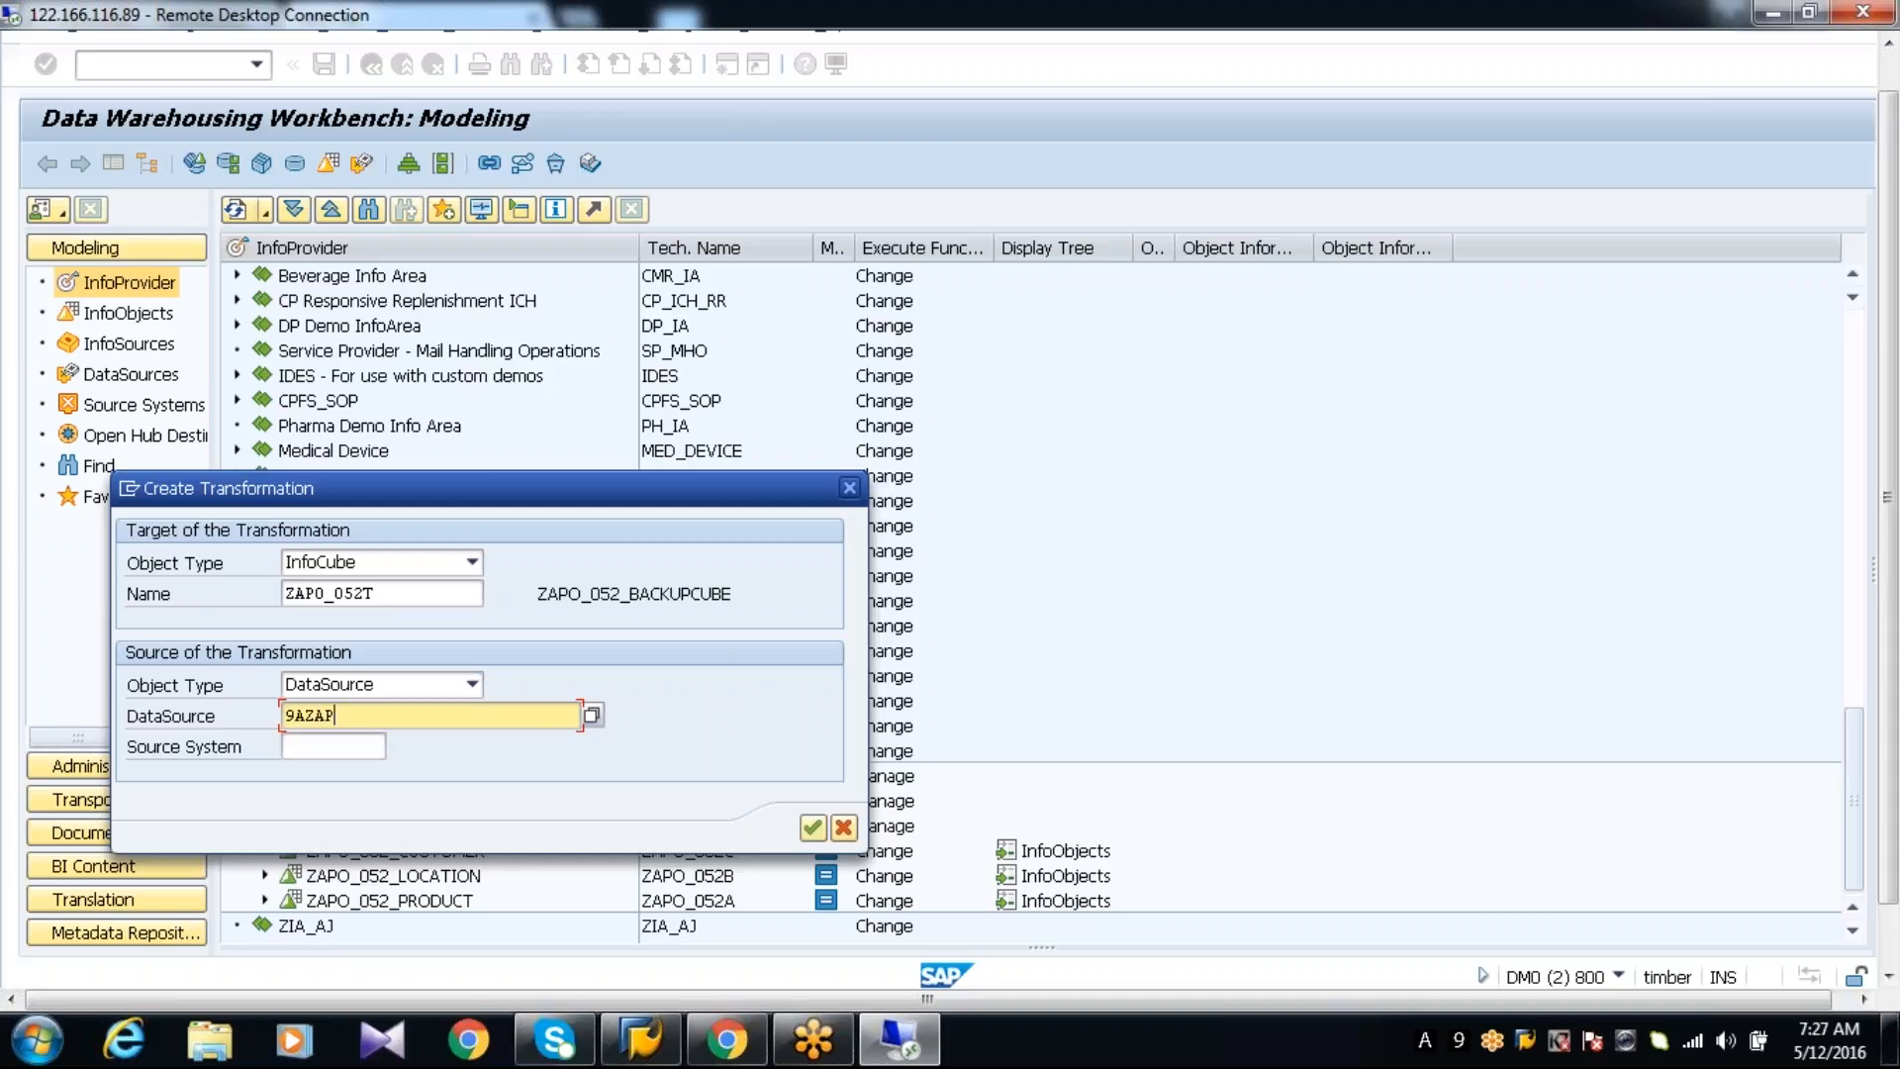
pyautogui.write('O_052P')
# Look through the available source systems for the DataSource, close the list, and cancel the transformation
pyautogui.click(349, 747)
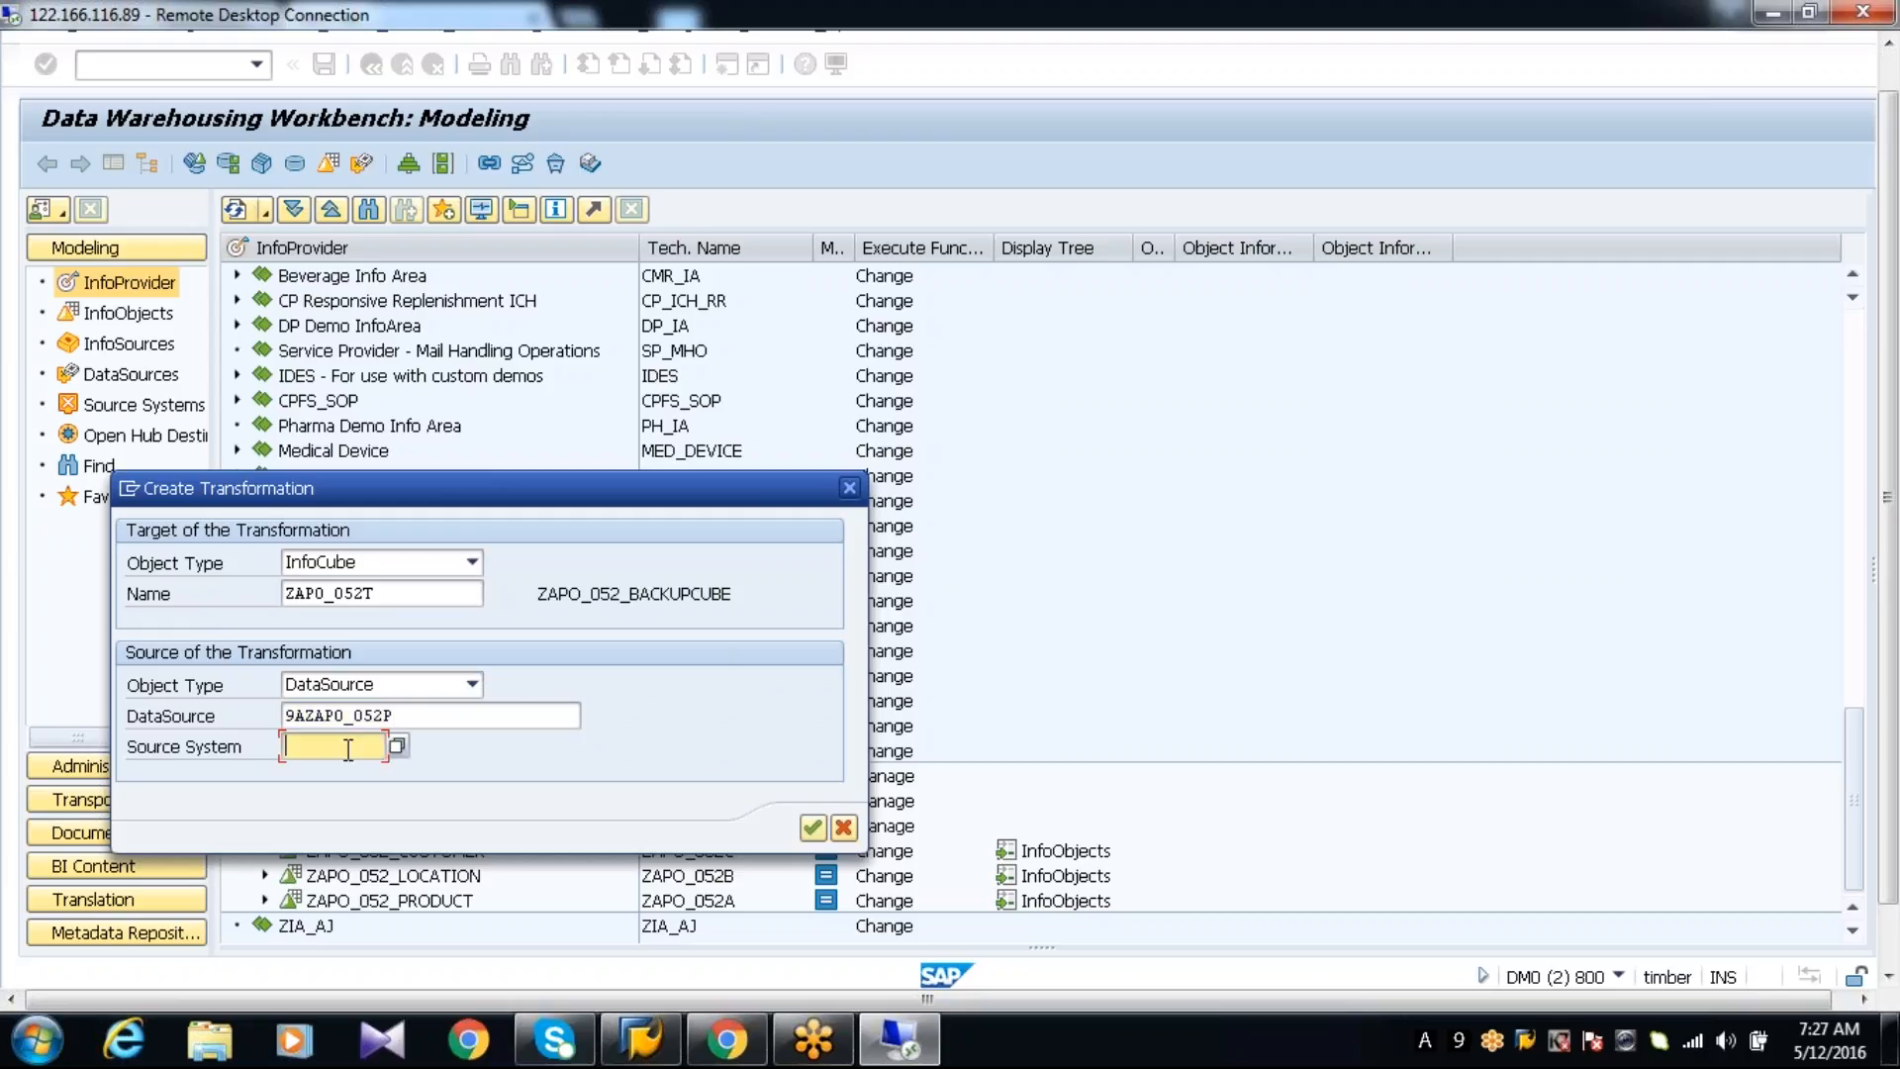
pyautogui.click(399, 746)
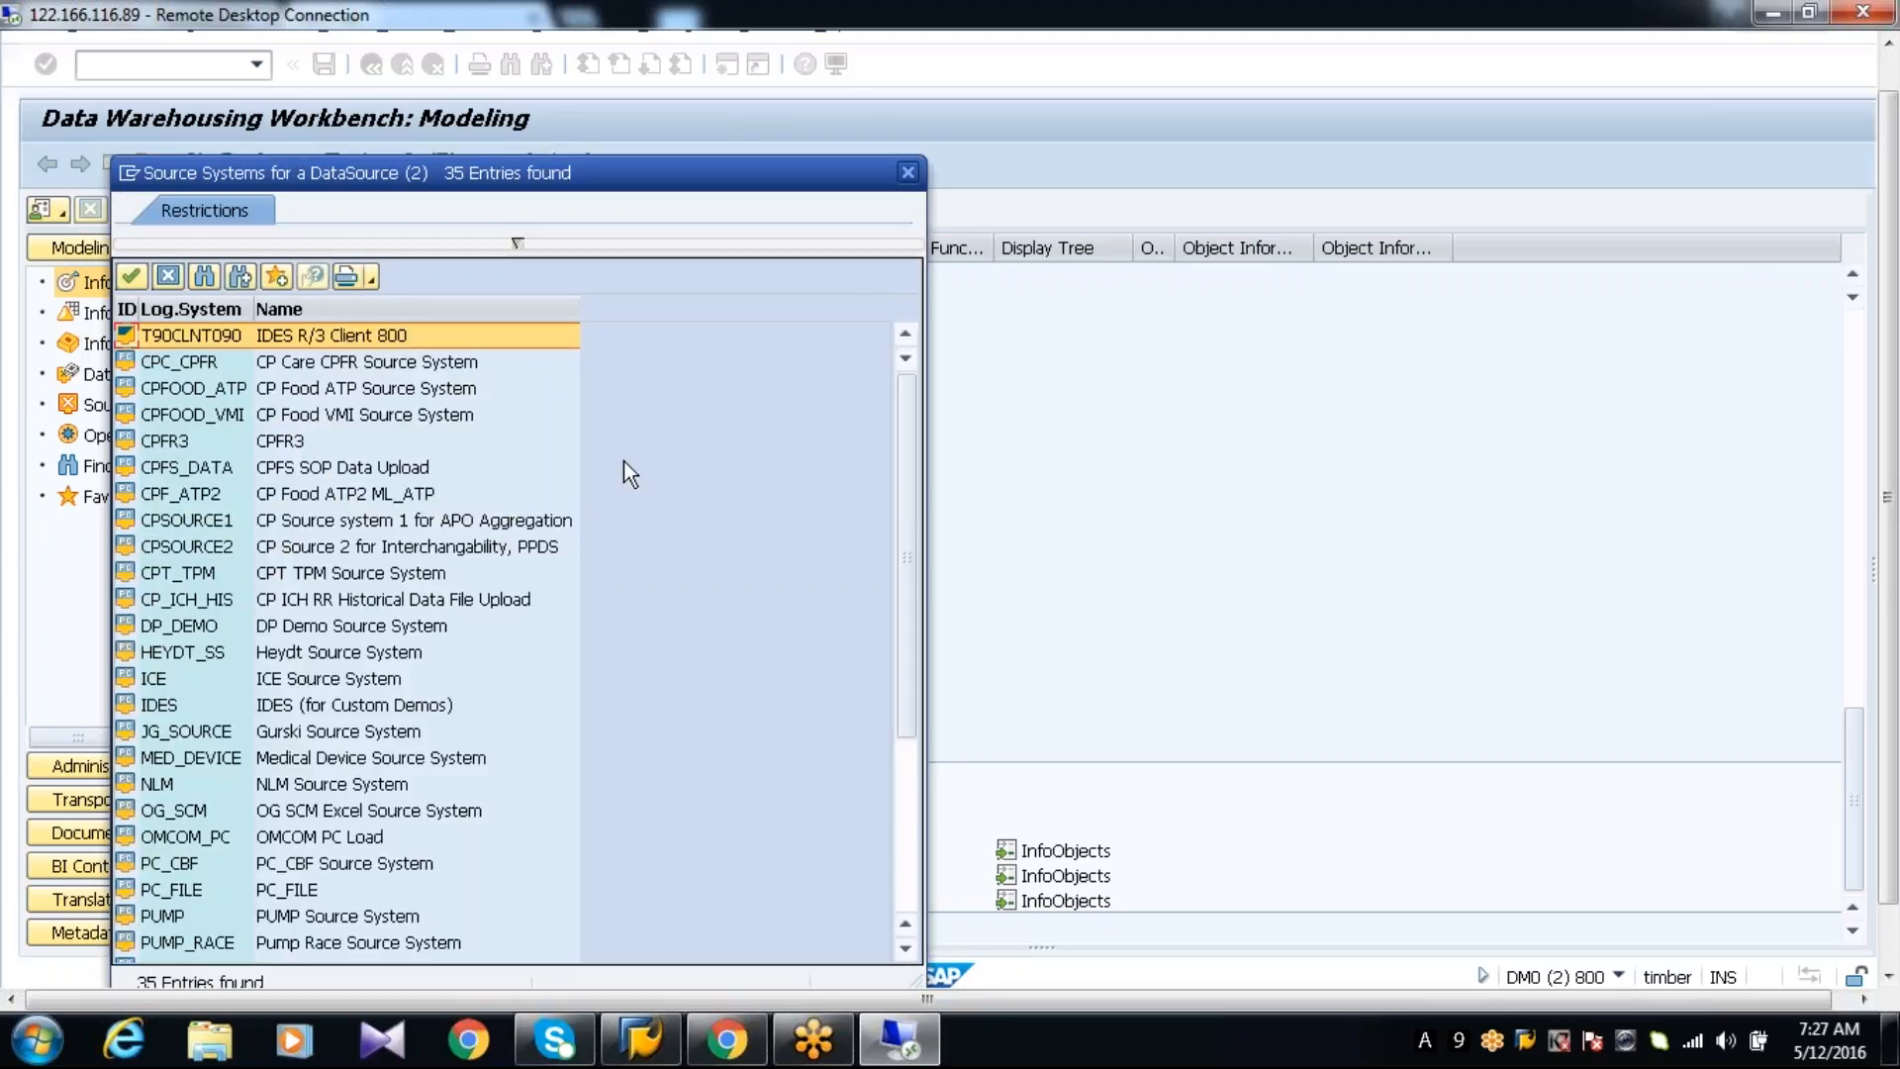
pyautogui.click(907, 173)
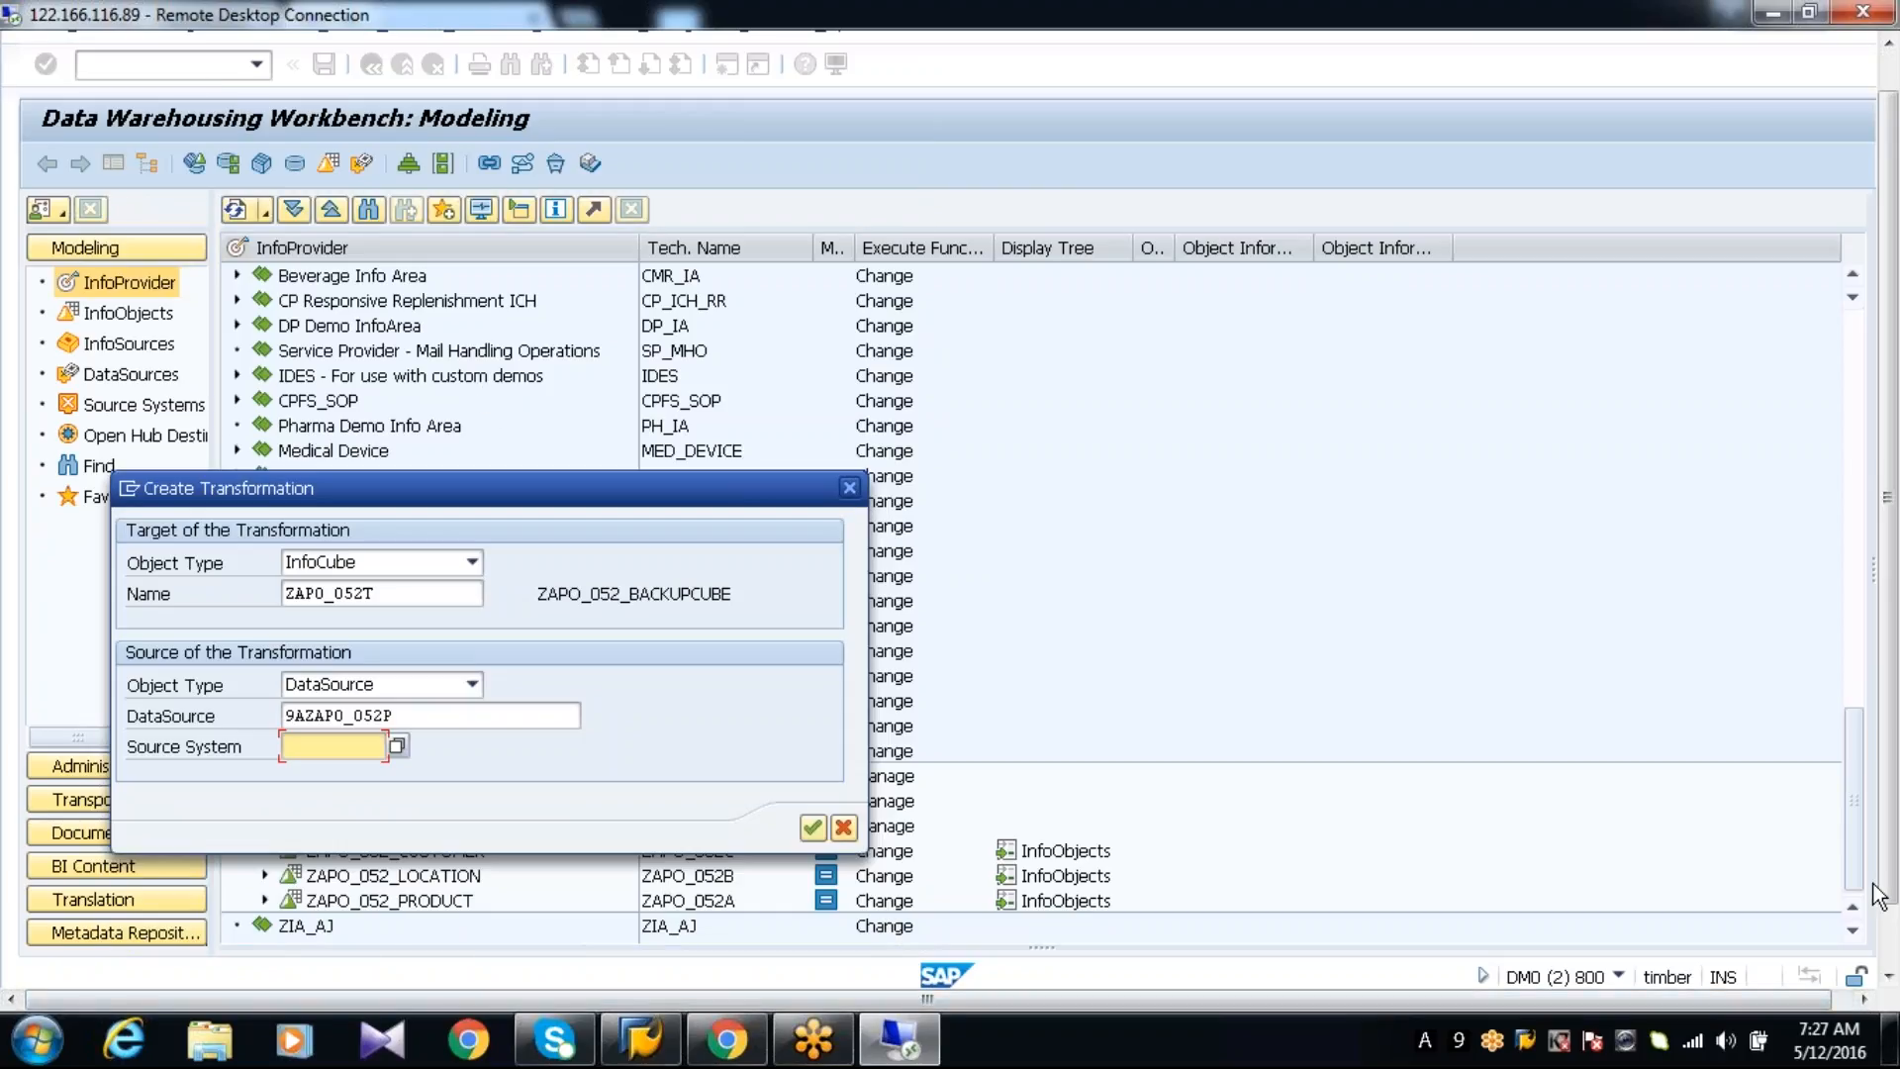
pyautogui.moveTo(1888, 888); pyautogui.dragTo(1888, 948)
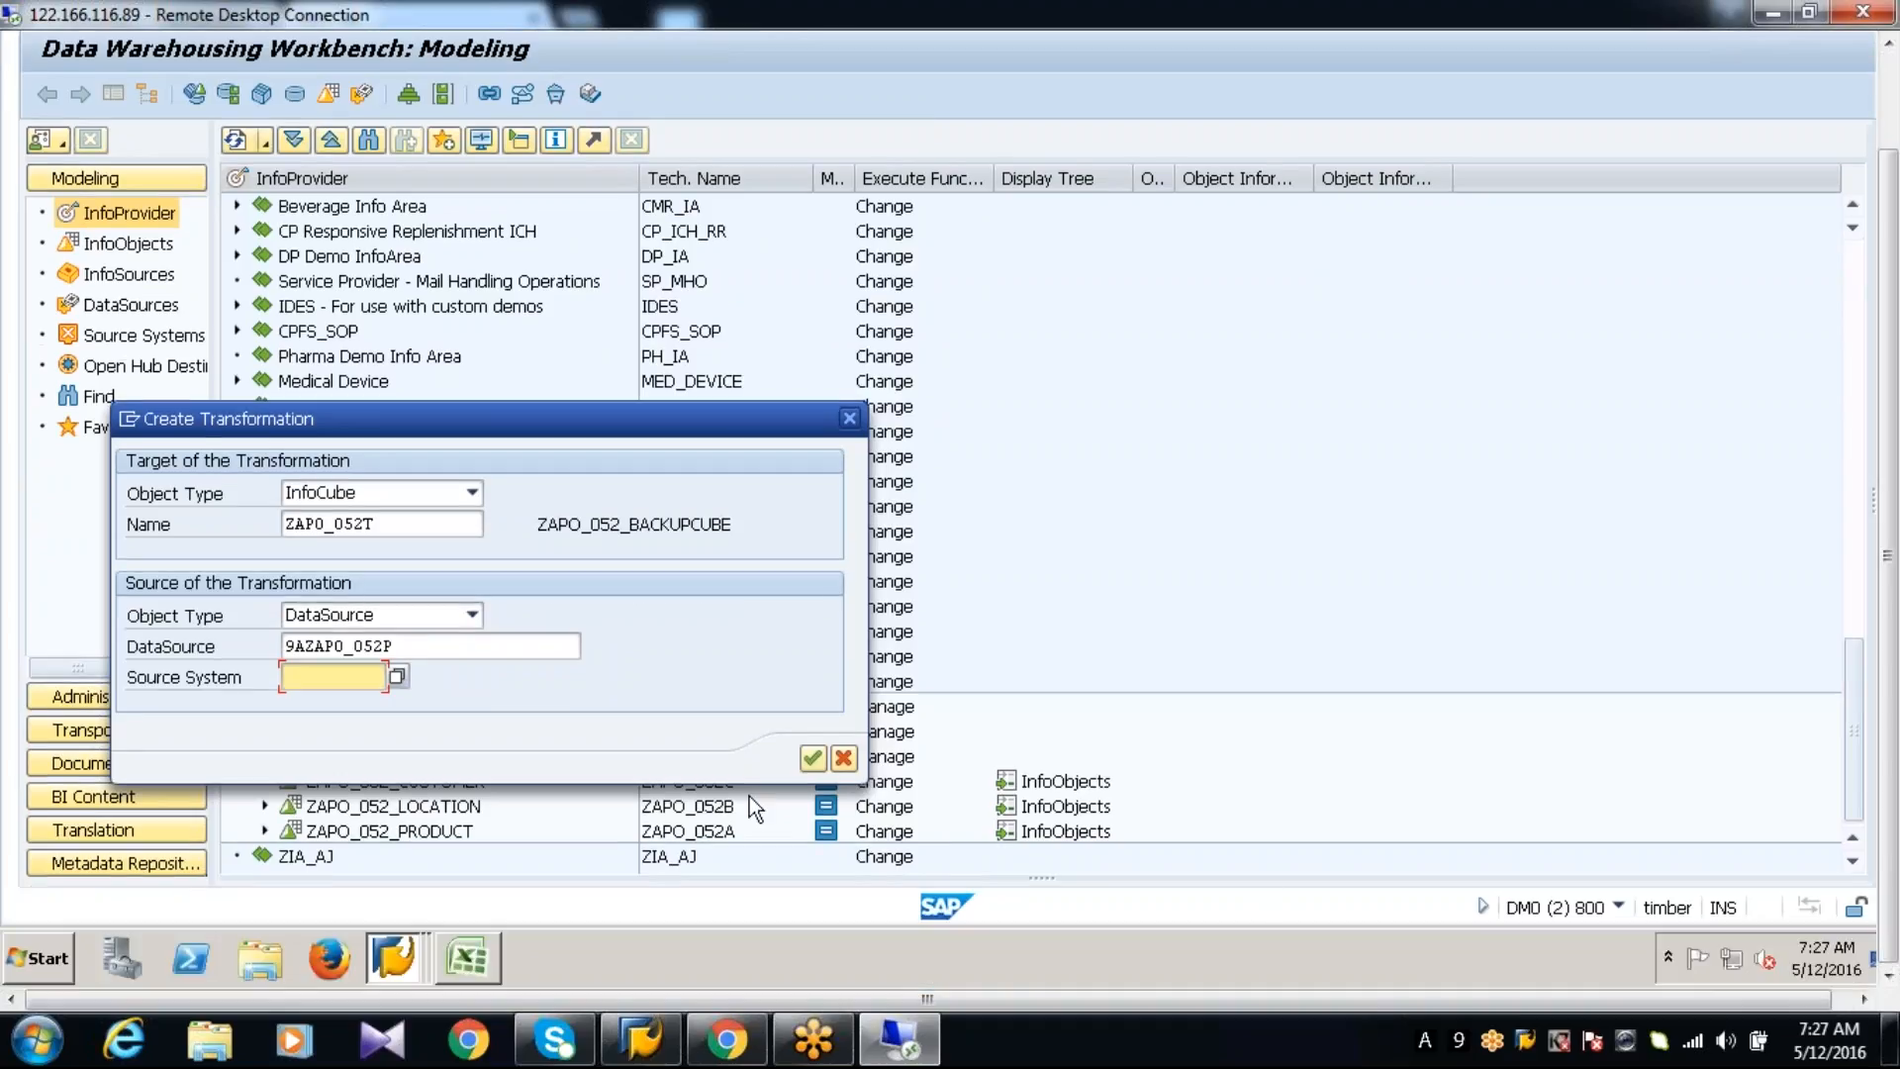
pyautogui.click(844, 759)
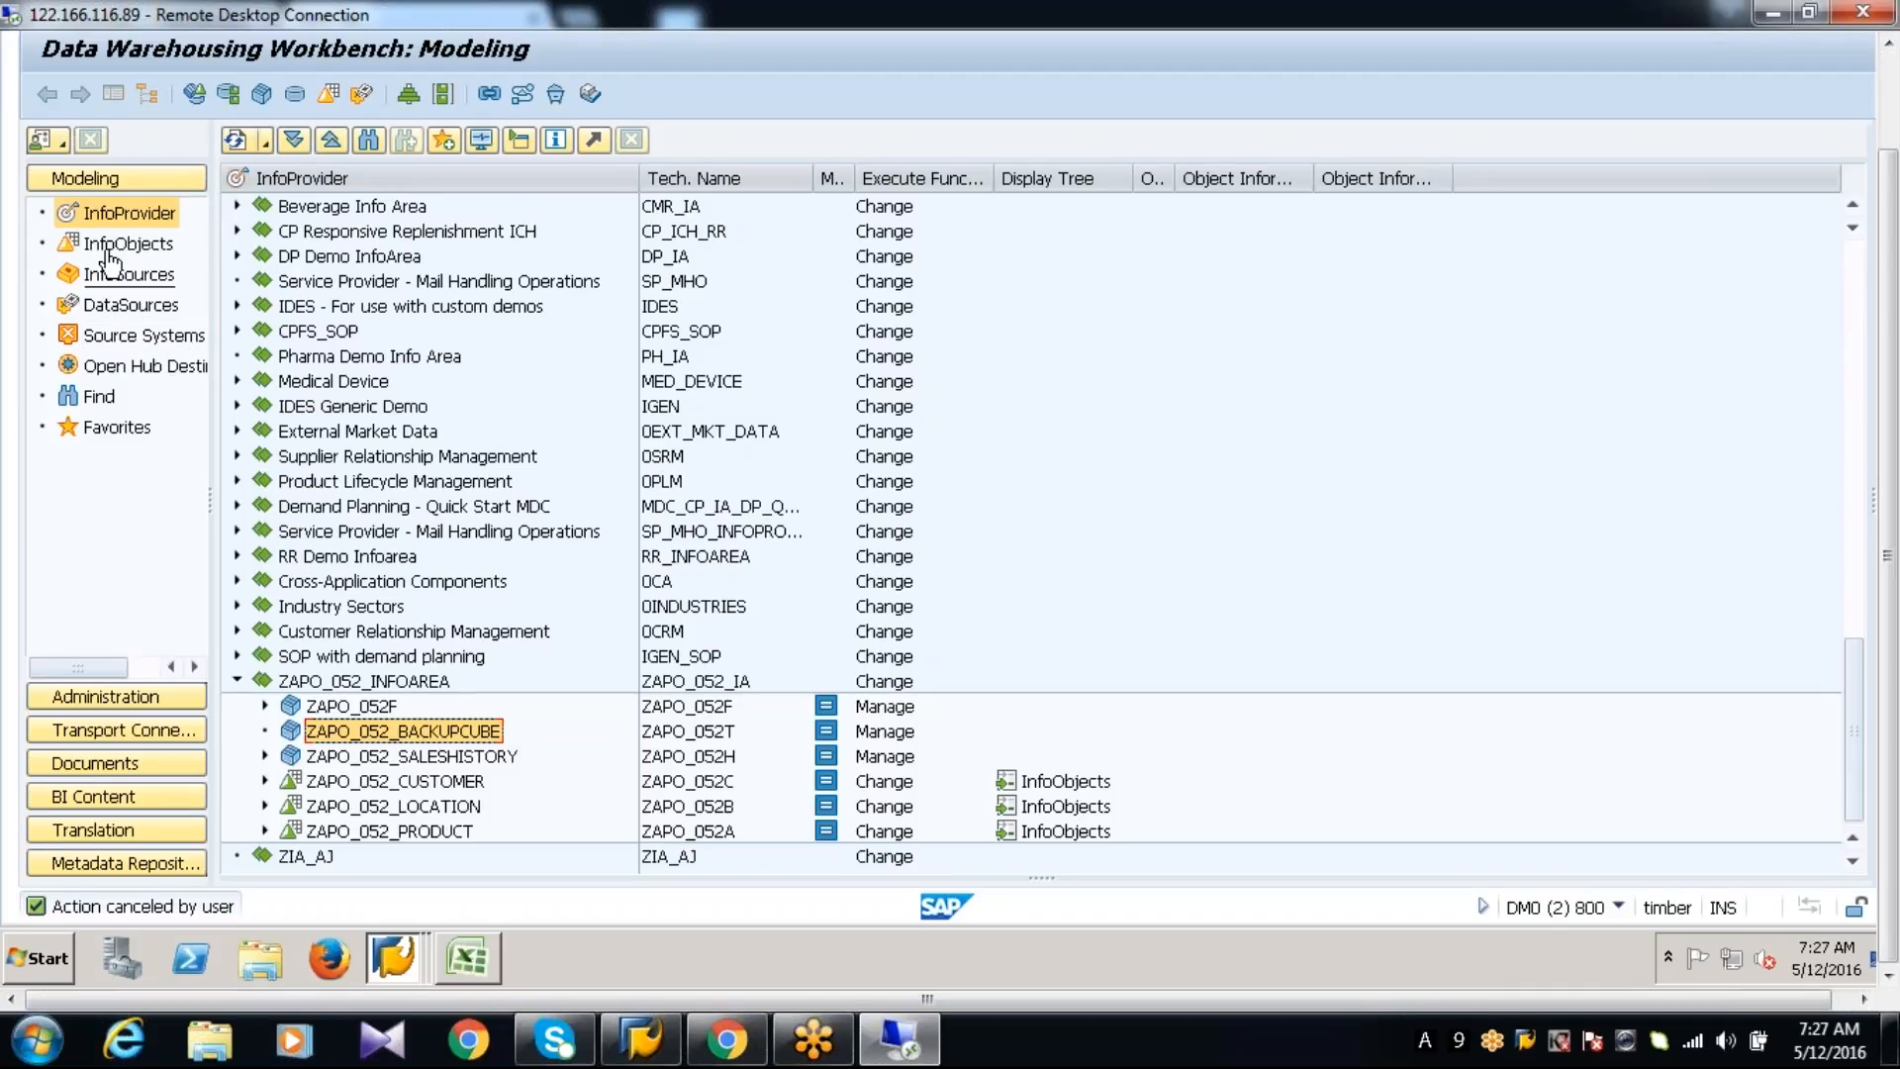
# Show the source systems in the Workbench and expand the SAP and BI folders to check their technical names
pyautogui.click(128, 336)
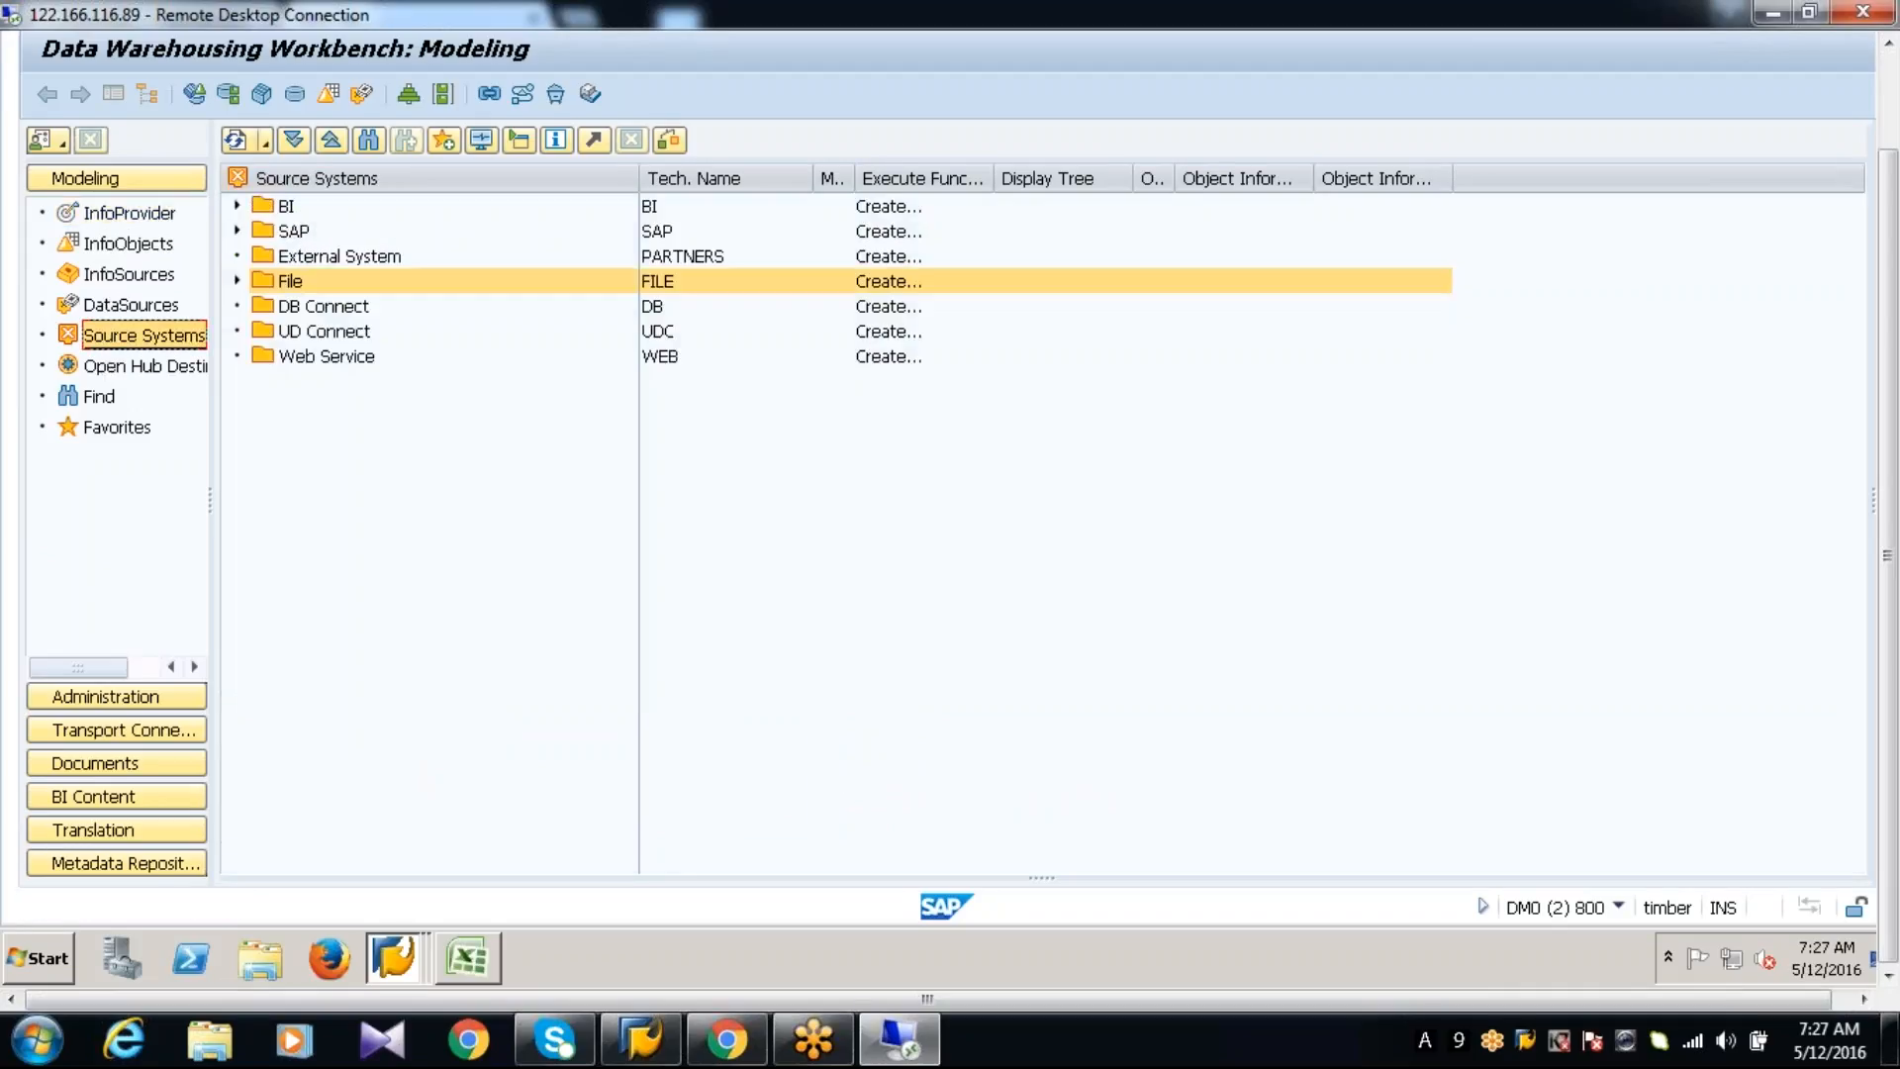
pyautogui.click(238, 231)
pyautogui.click(237, 205)
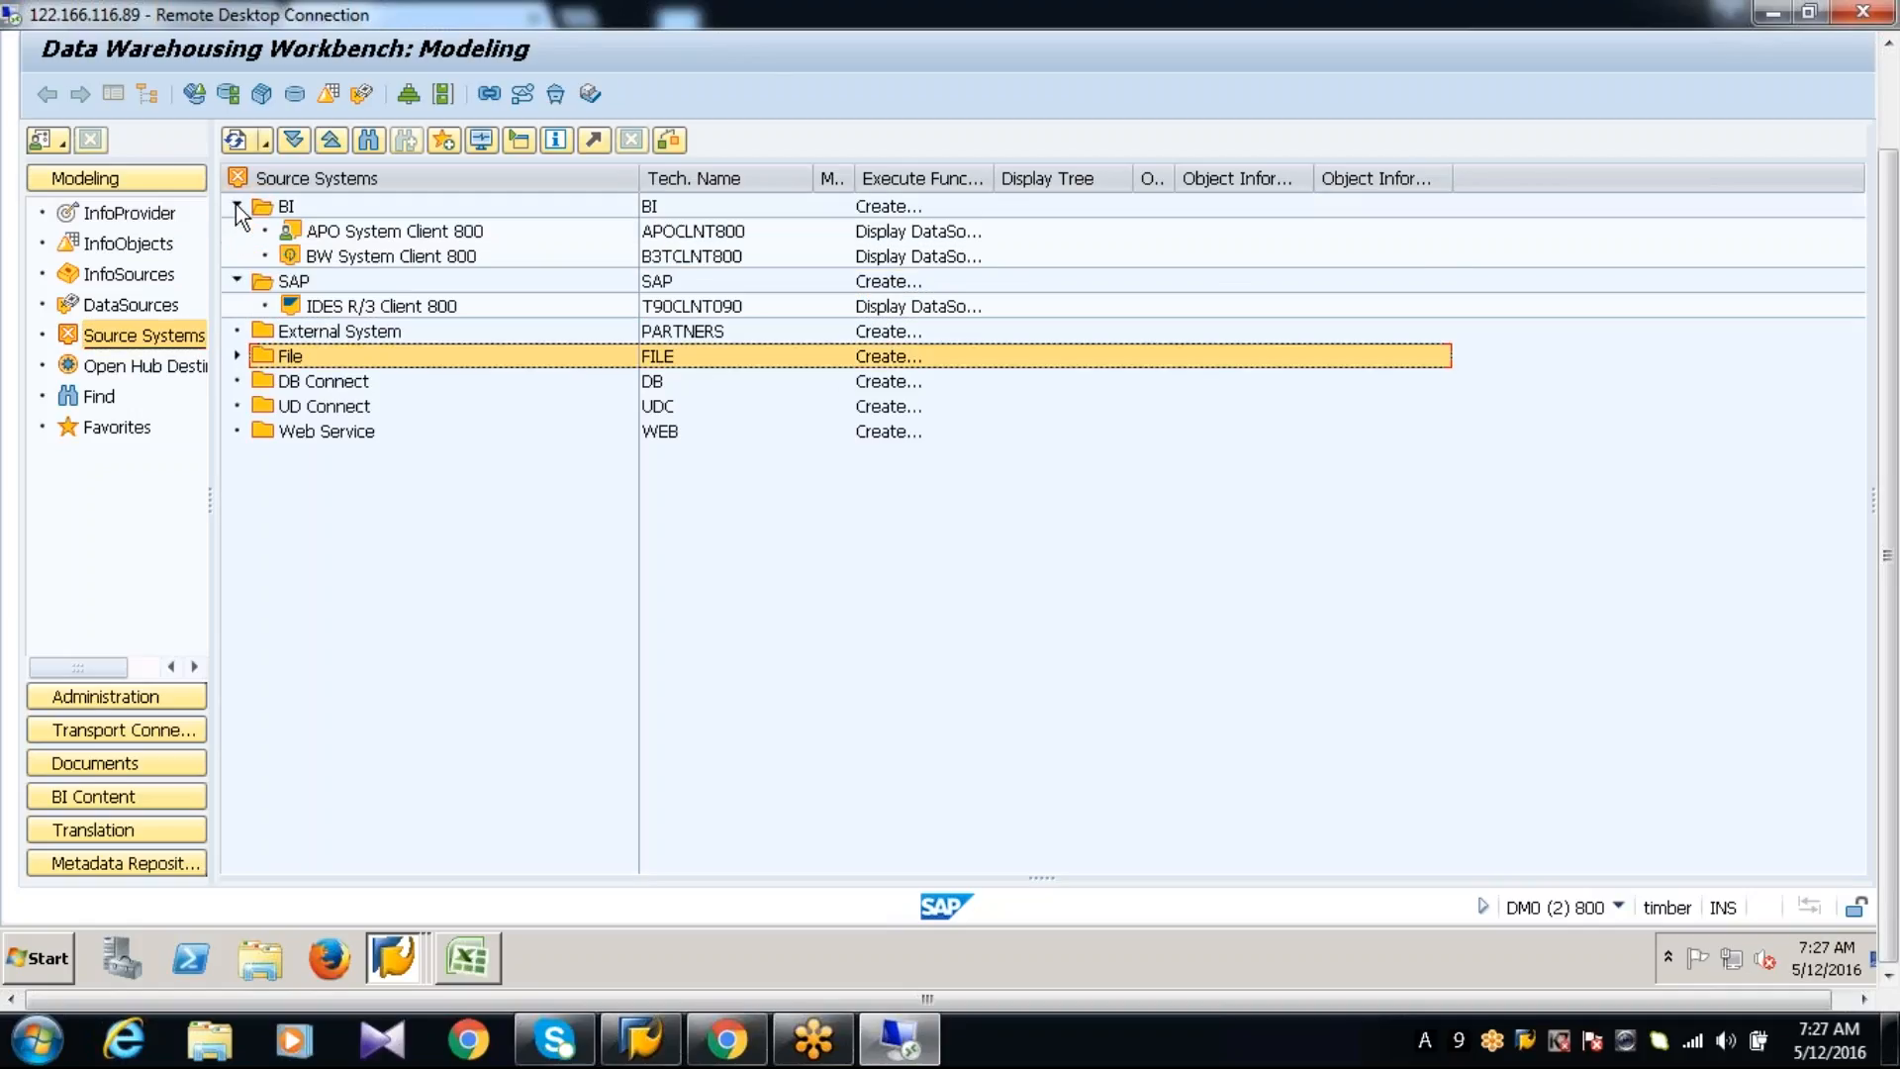
# Return to the InfoProviders and start a new transformation for ZAPO_052_BACKUPCUBE with a DataSource as its source type
pyautogui.click(712, 237)
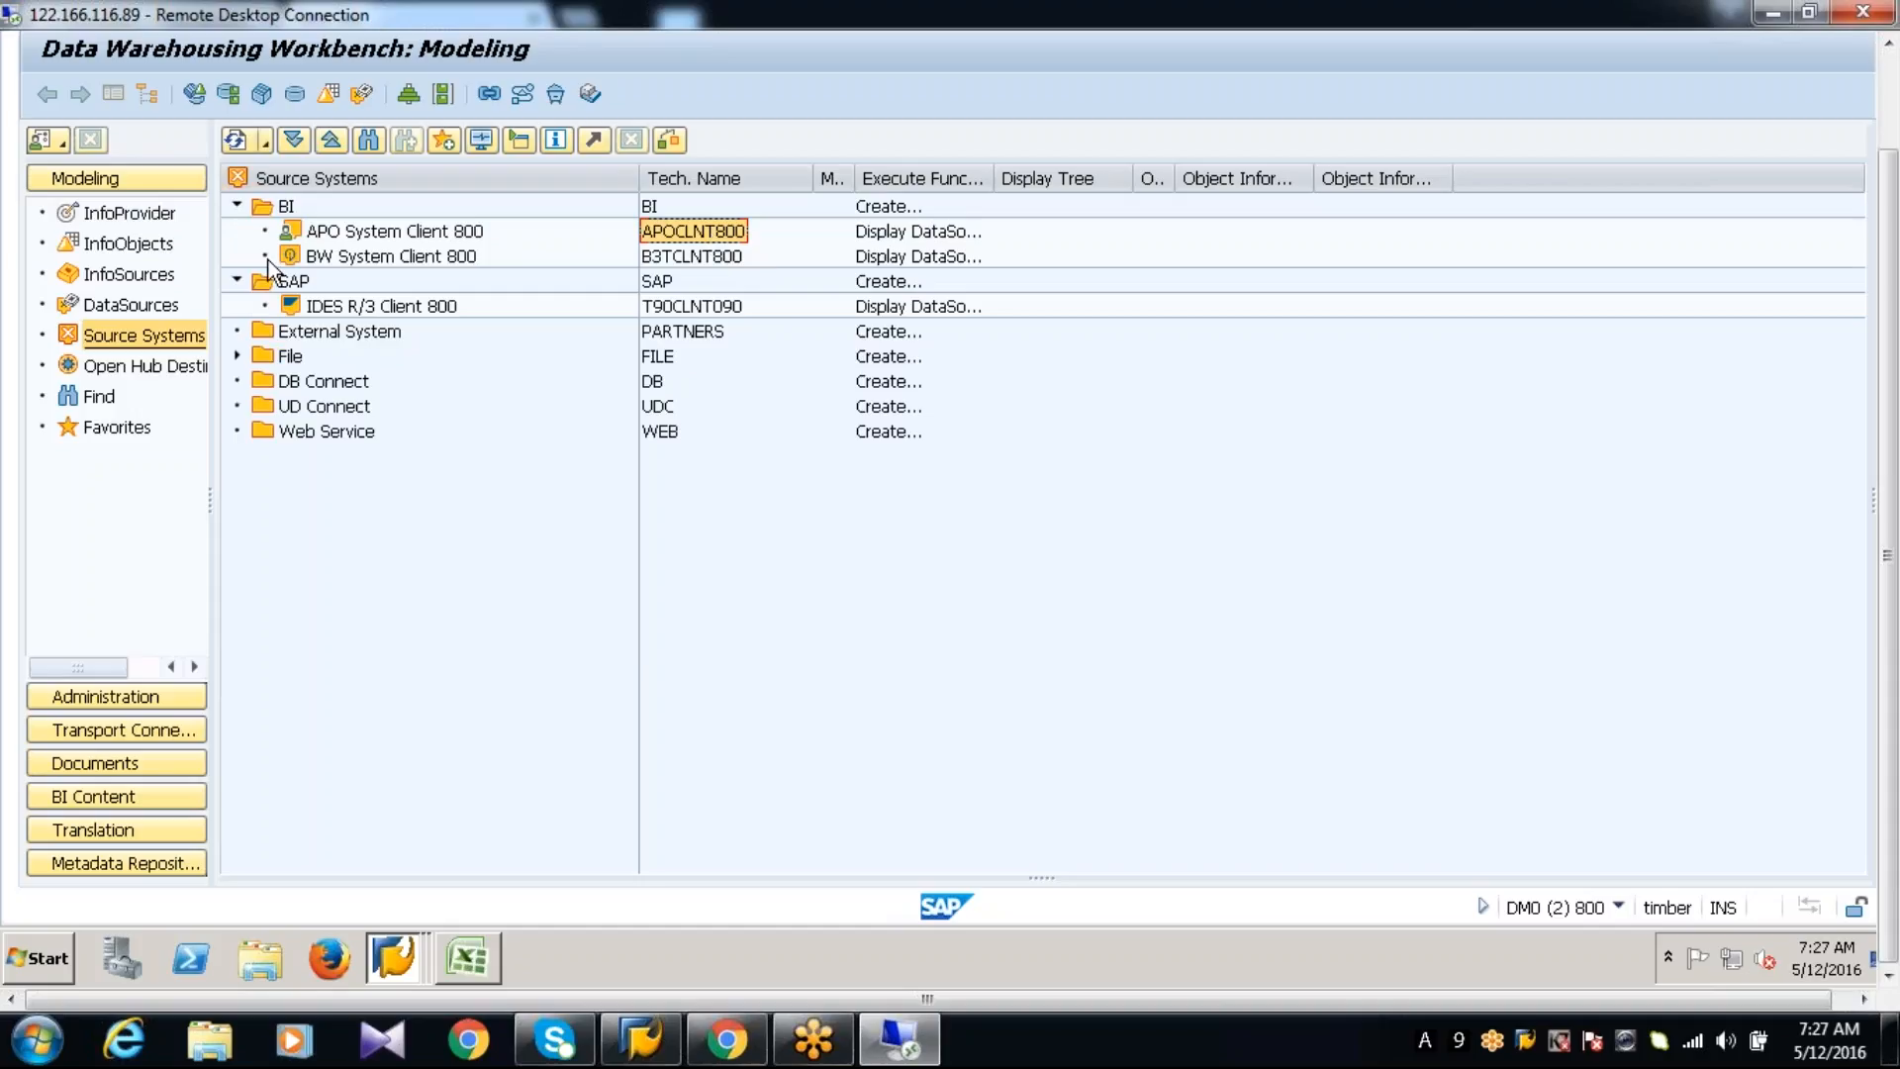
pyautogui.click(143, 216)
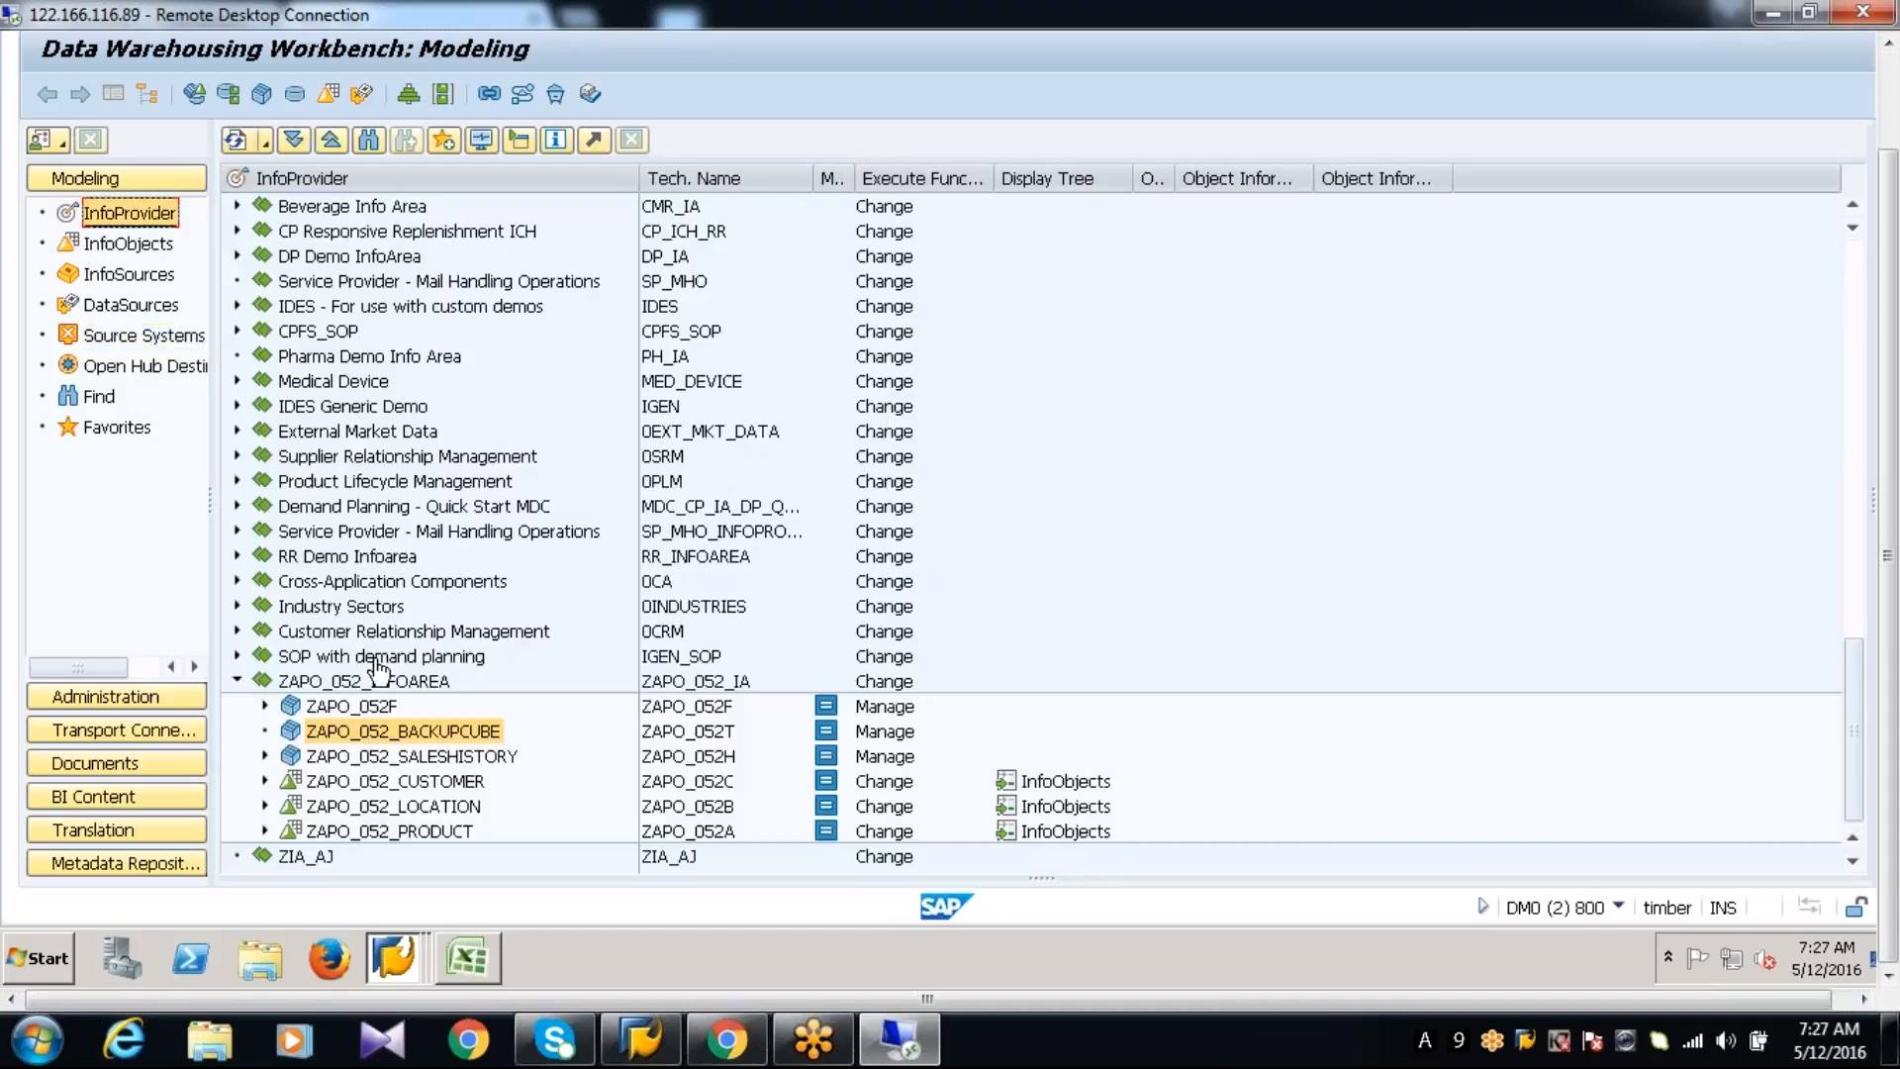
pyautogui.rightClick(365, 727)
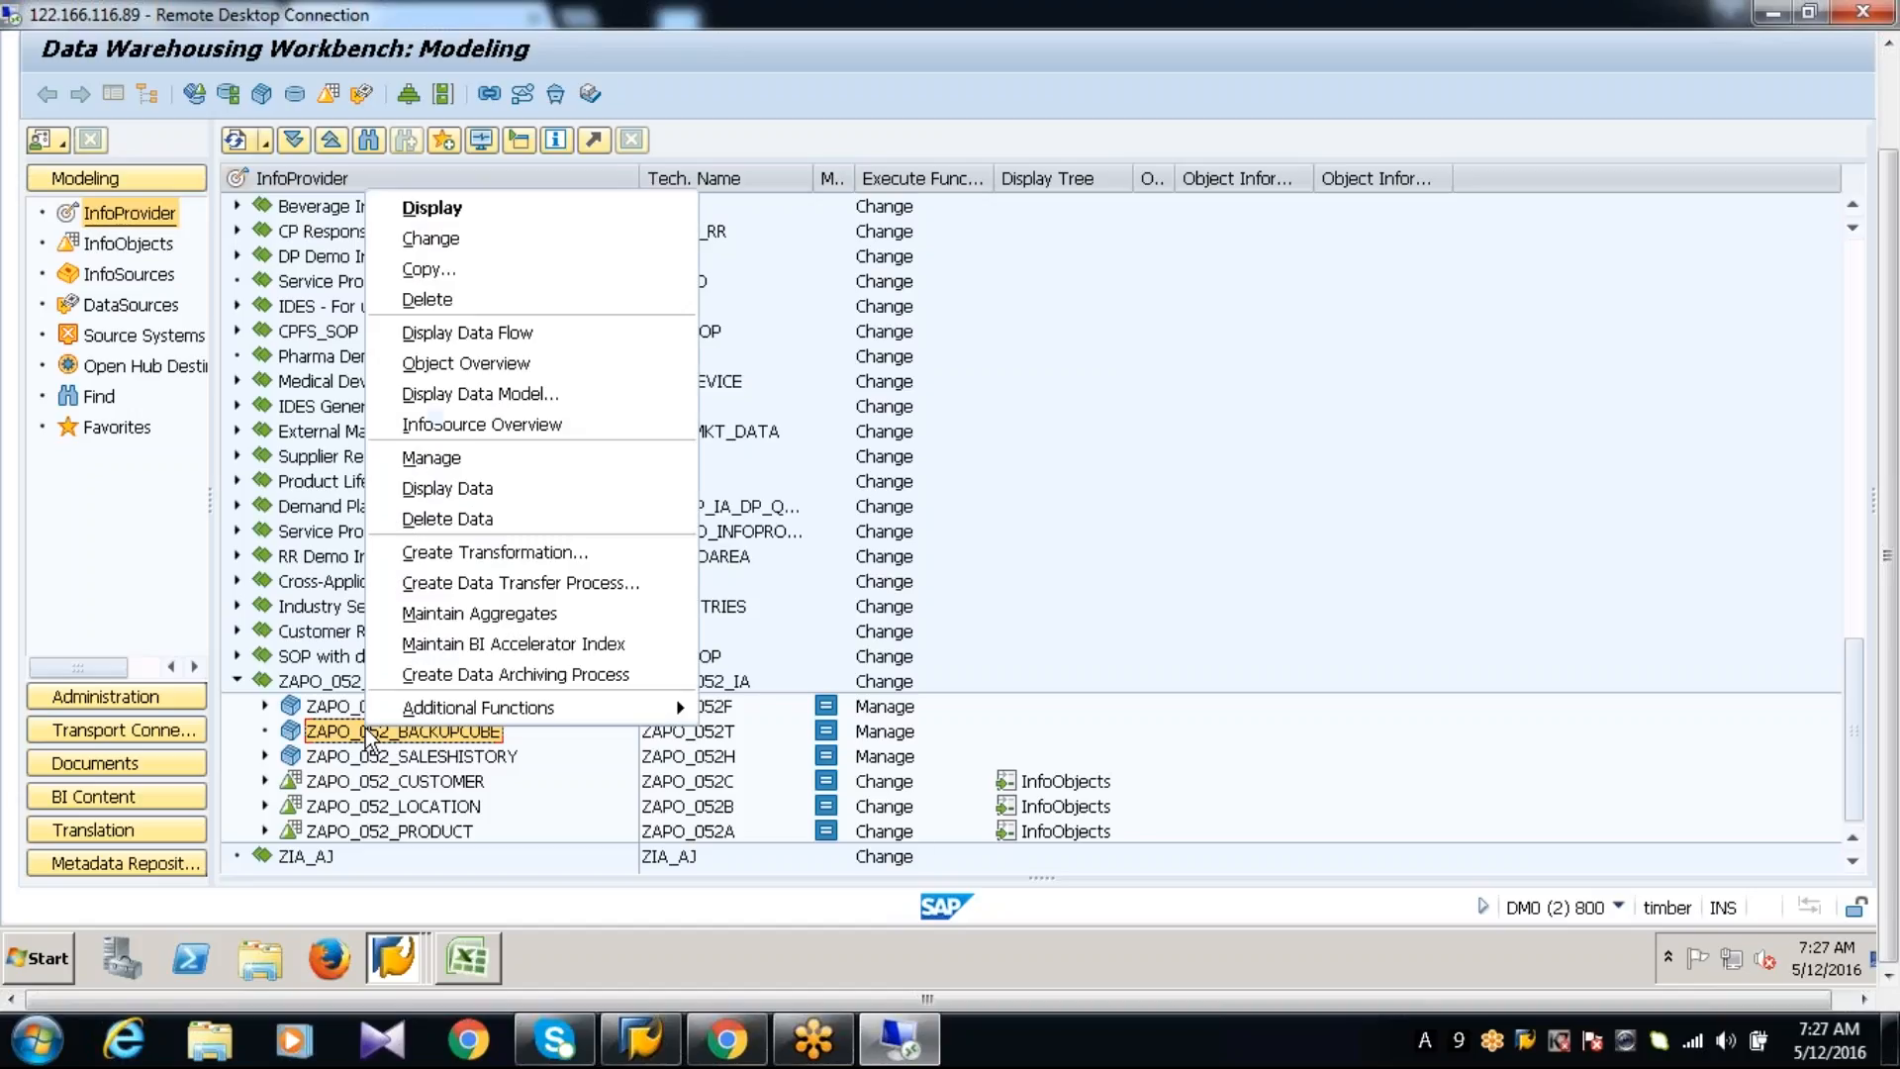
pyautogui.click(463, 554)
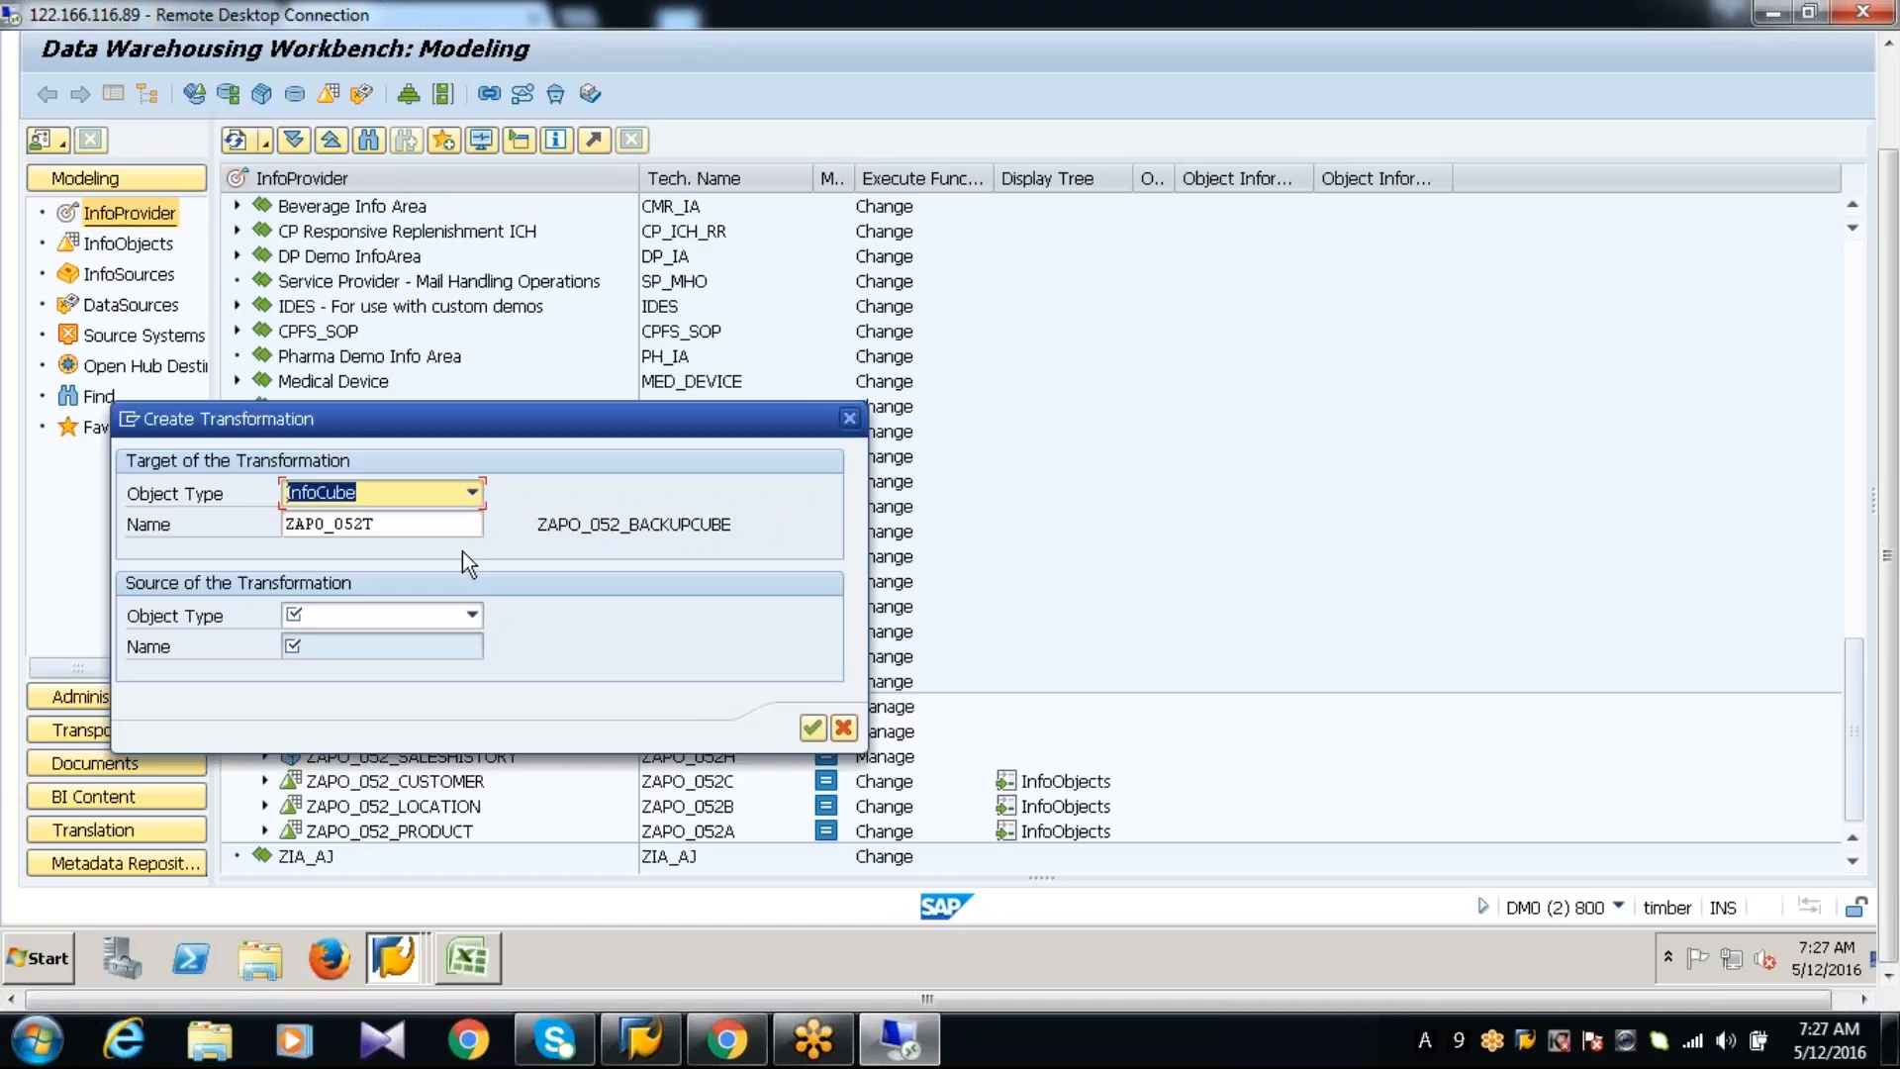
pyautogui.click(384, 619)
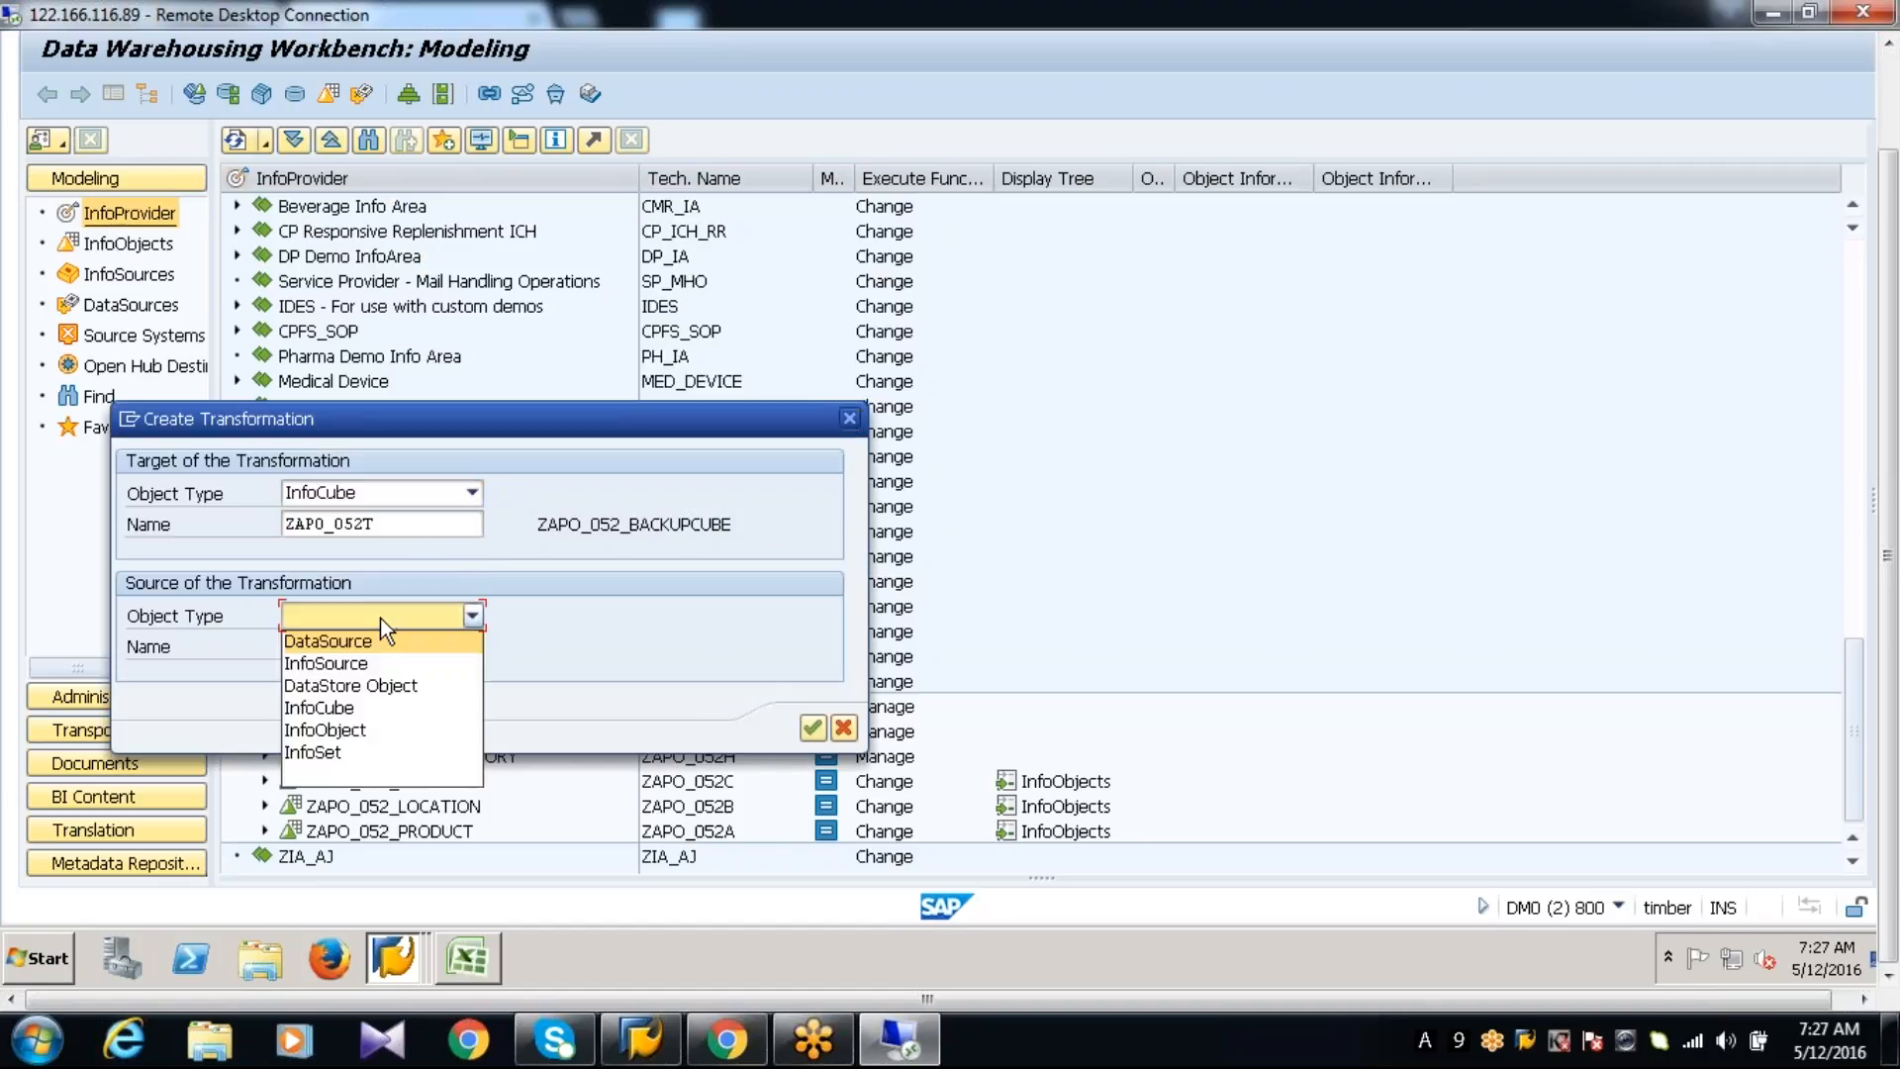
pyautogui.click(359, 644)
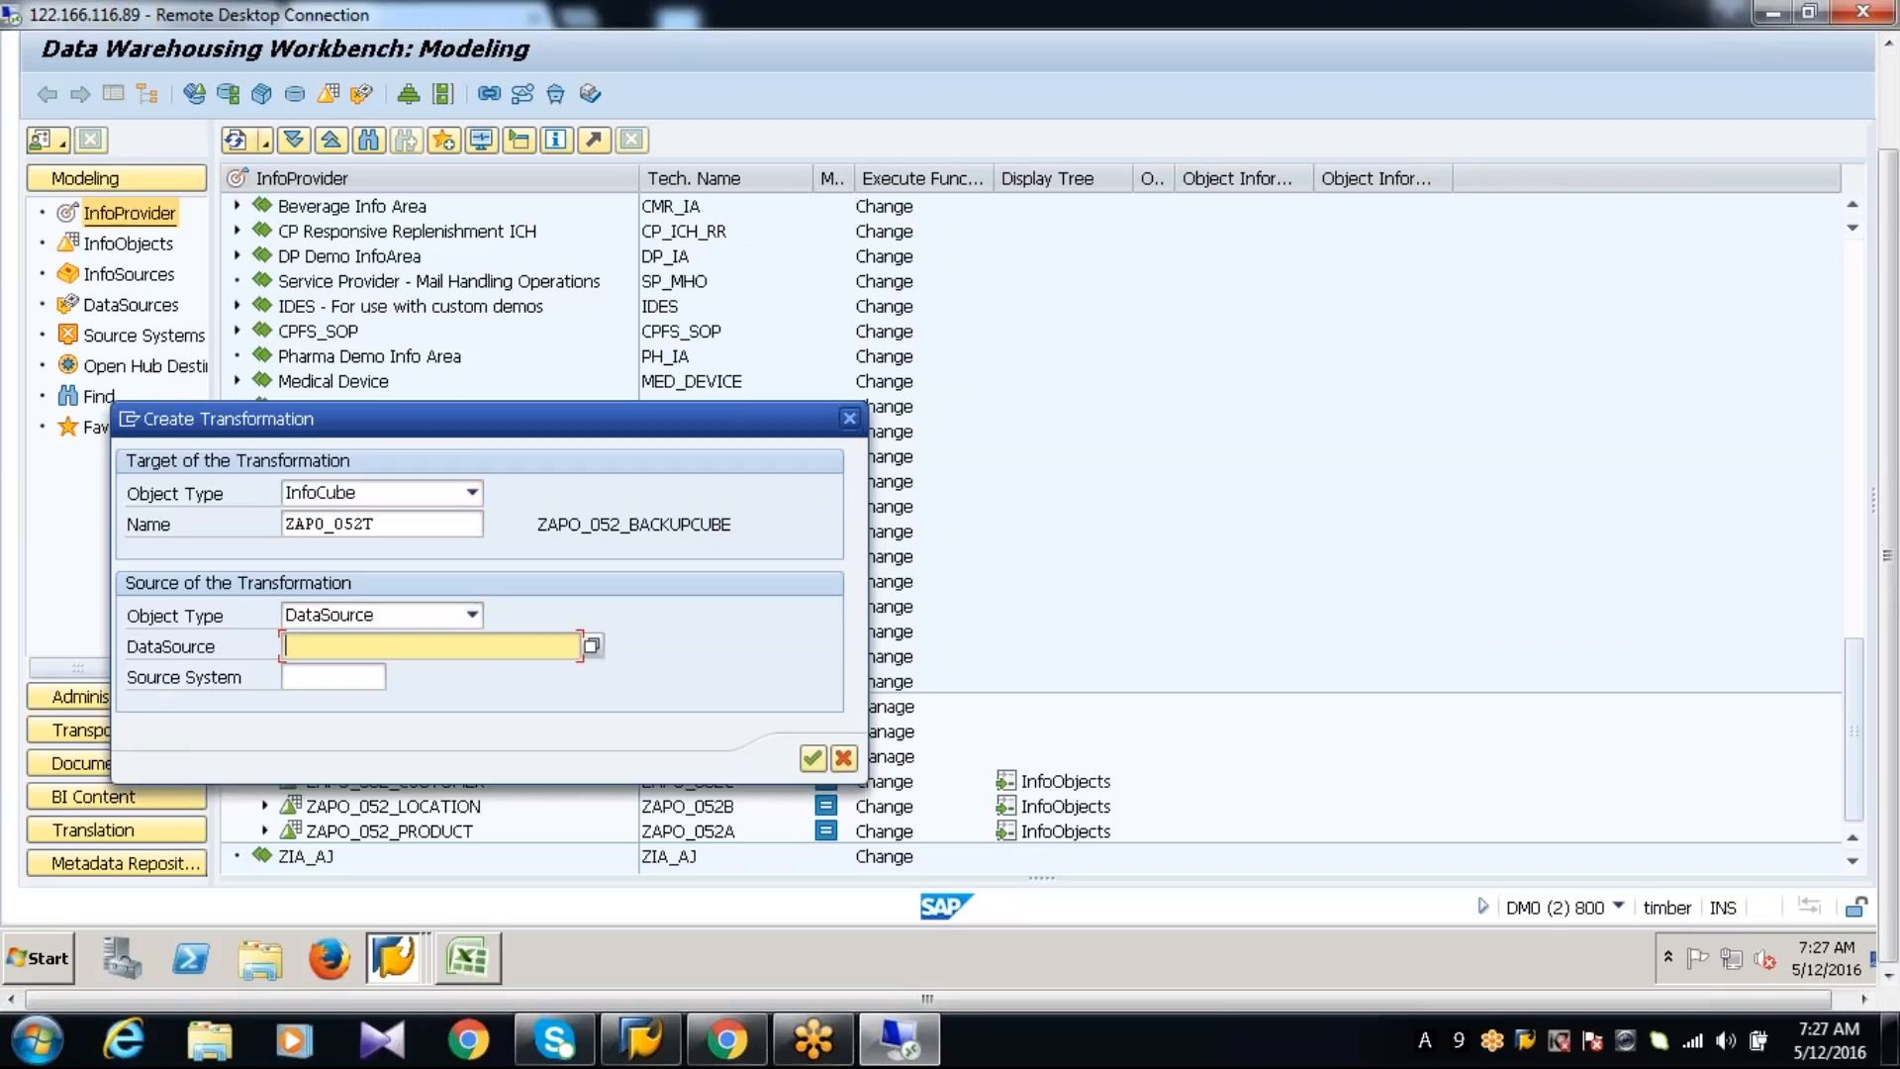
# Set the transformation source to DataSource 9AZAPO_052P in source system APOCLNT800, and activate the proposed transformation as a local object
pyautogui.click(359, 673)
pyautogui.press('Tab')
pyautogui.write('APOCLNT800')
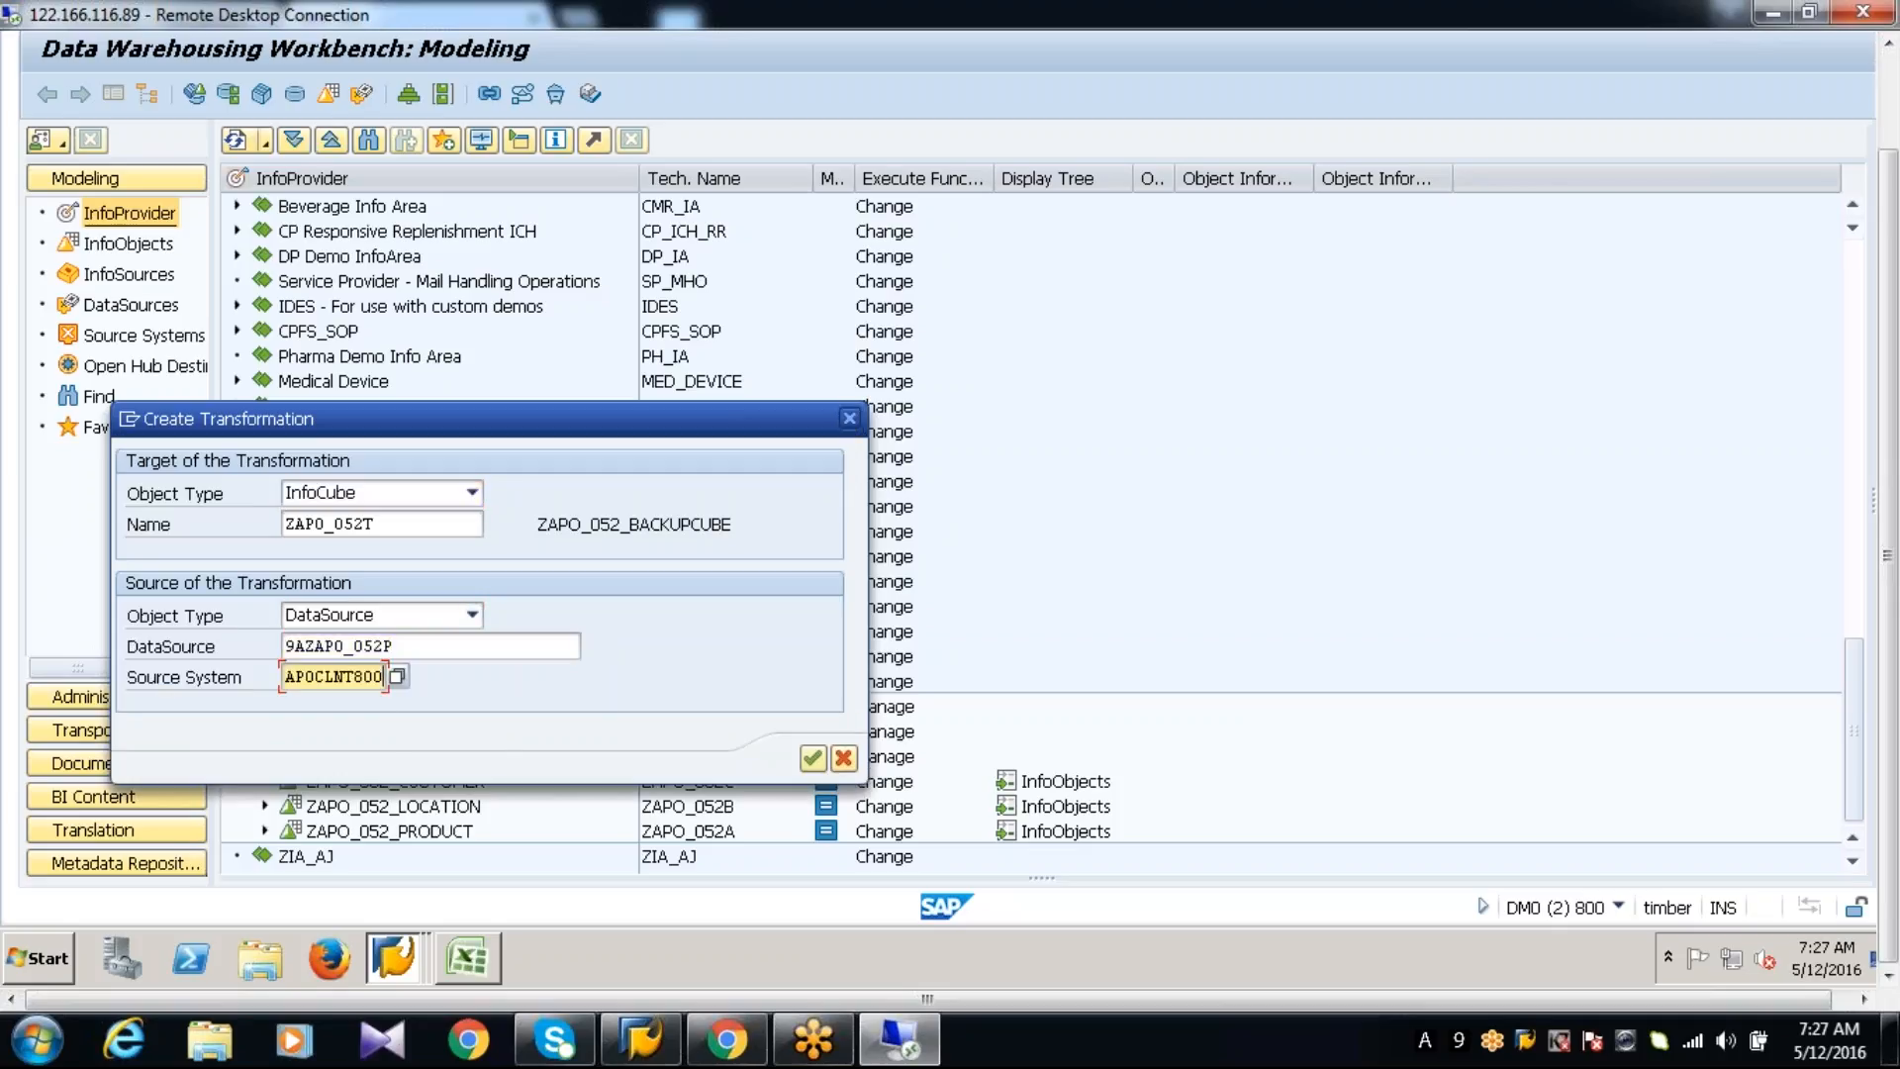
pyautogui.press('Return')
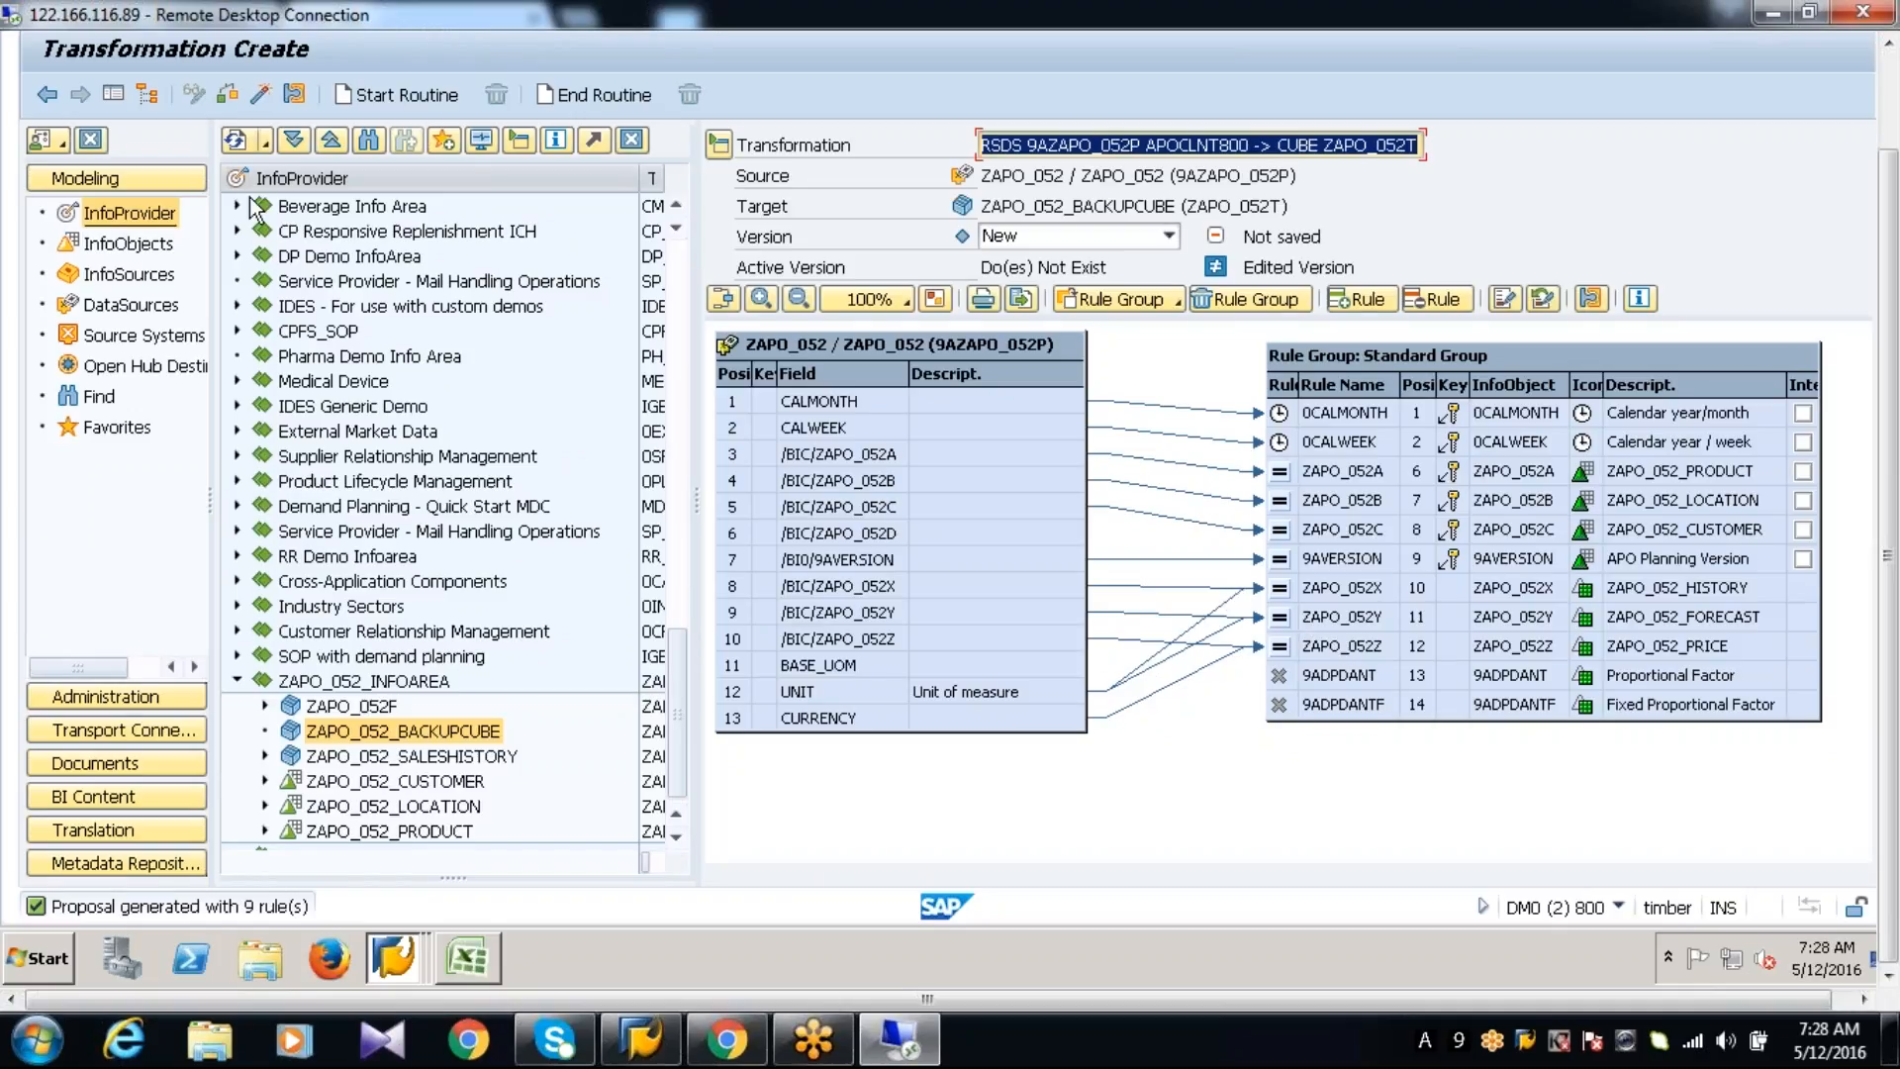
pyautogui.click(260, 96)
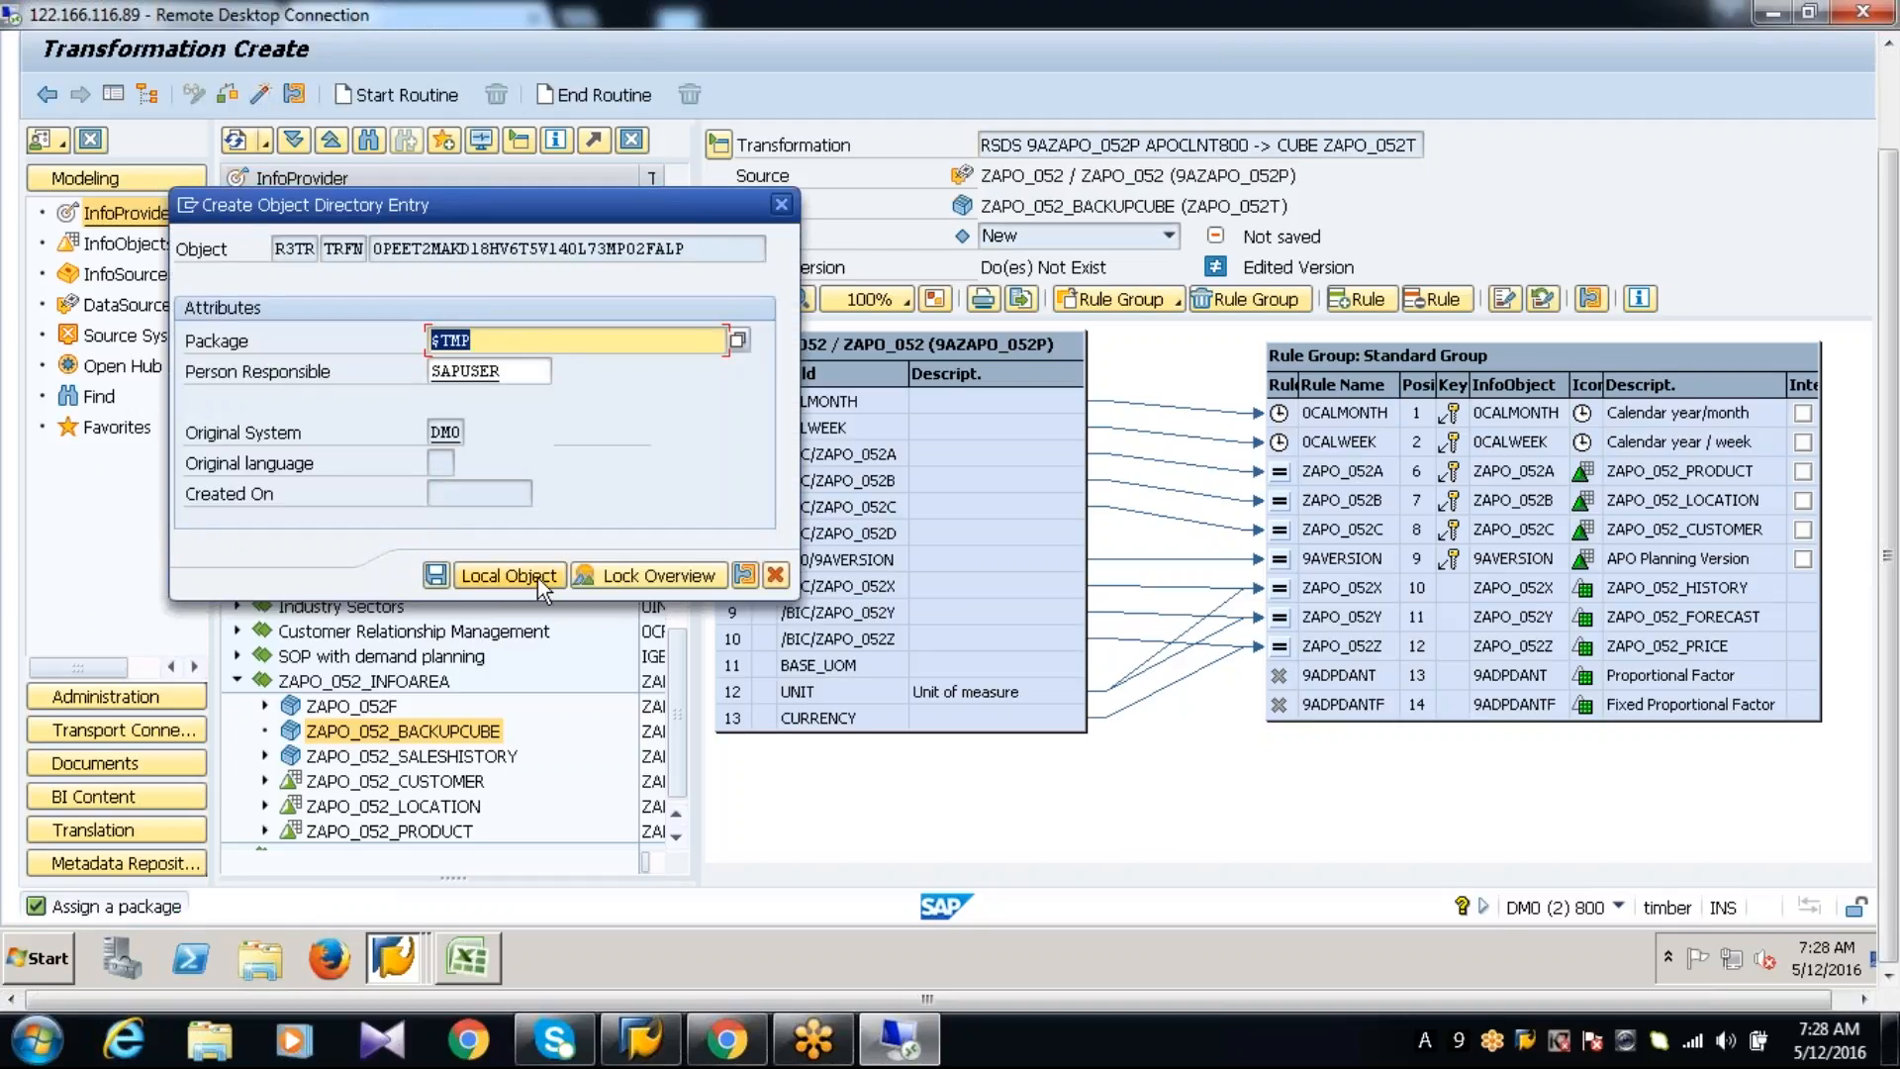
pyautogui.click(538, 578)
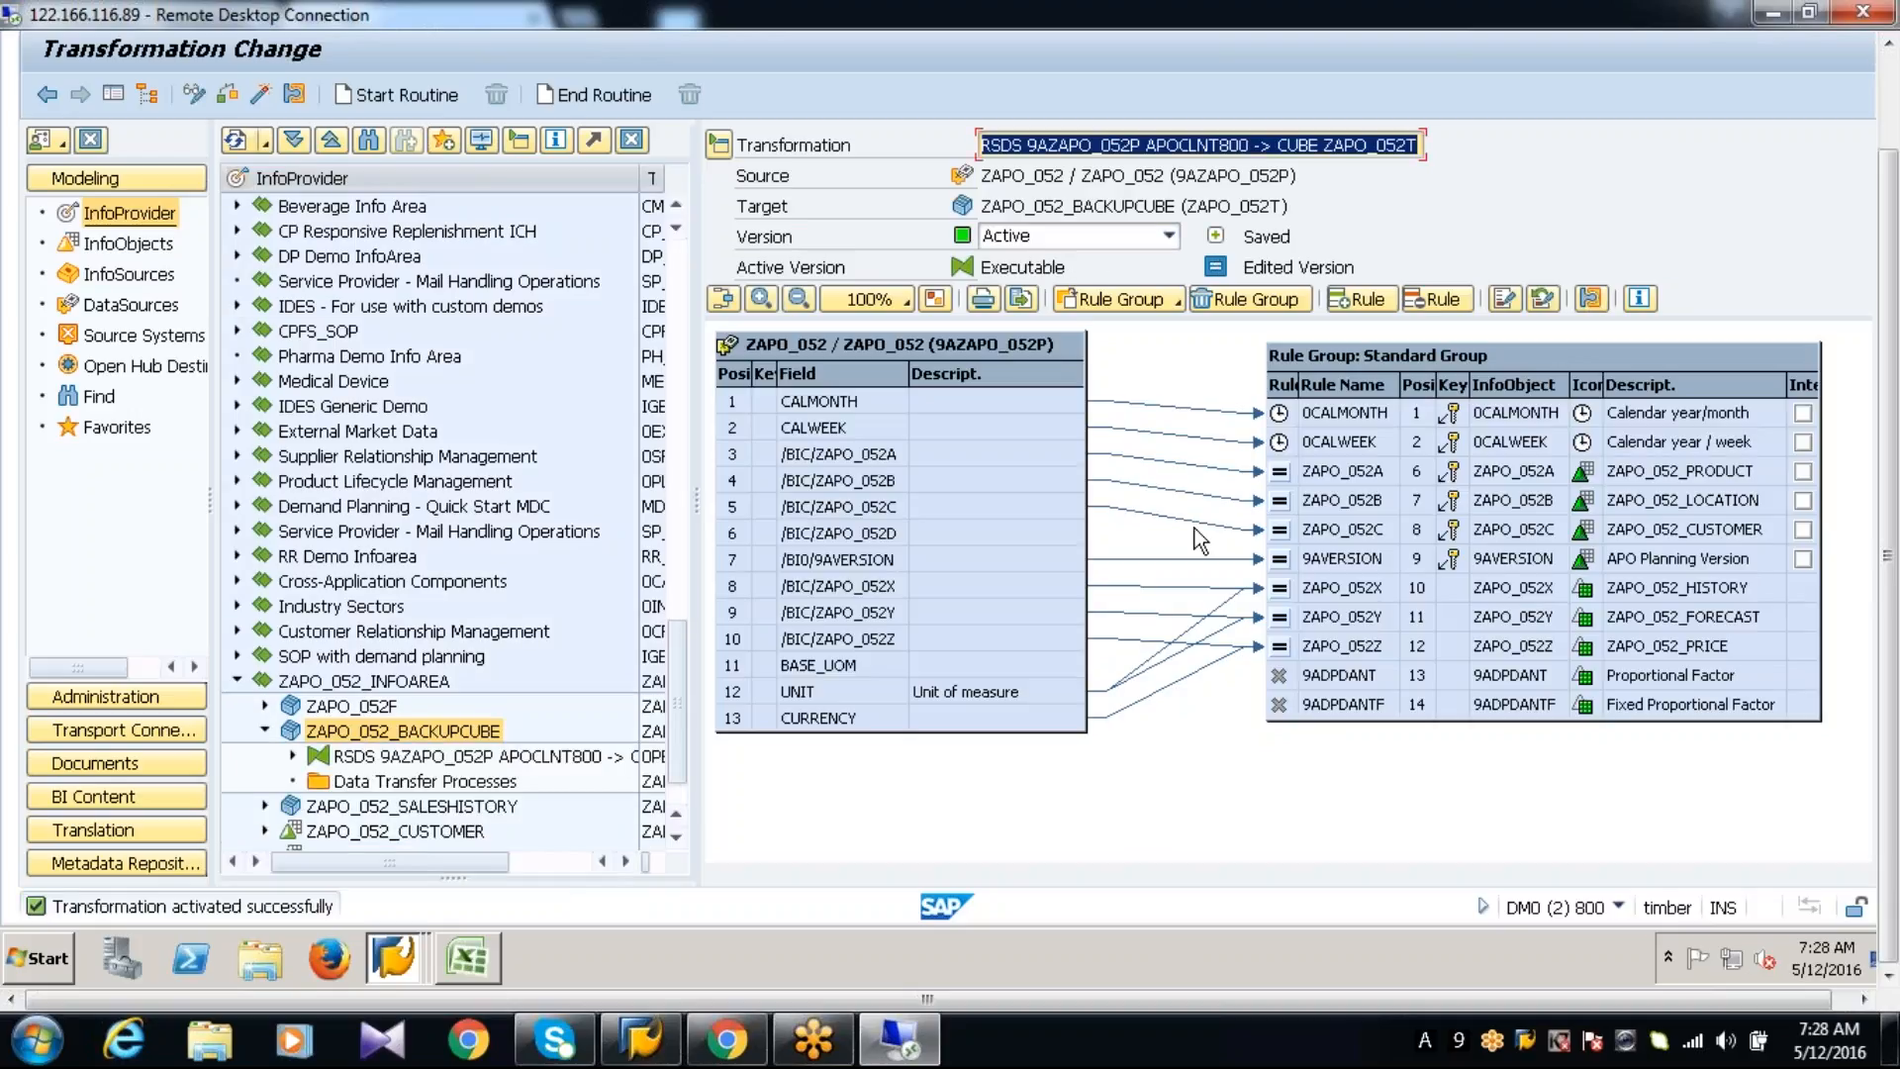
# Create a data transfer process for ZAPO_052_BACKUPCUBE with extraction mode Full and activate it as a local object
pyautogui.doubleClick(467, 784)
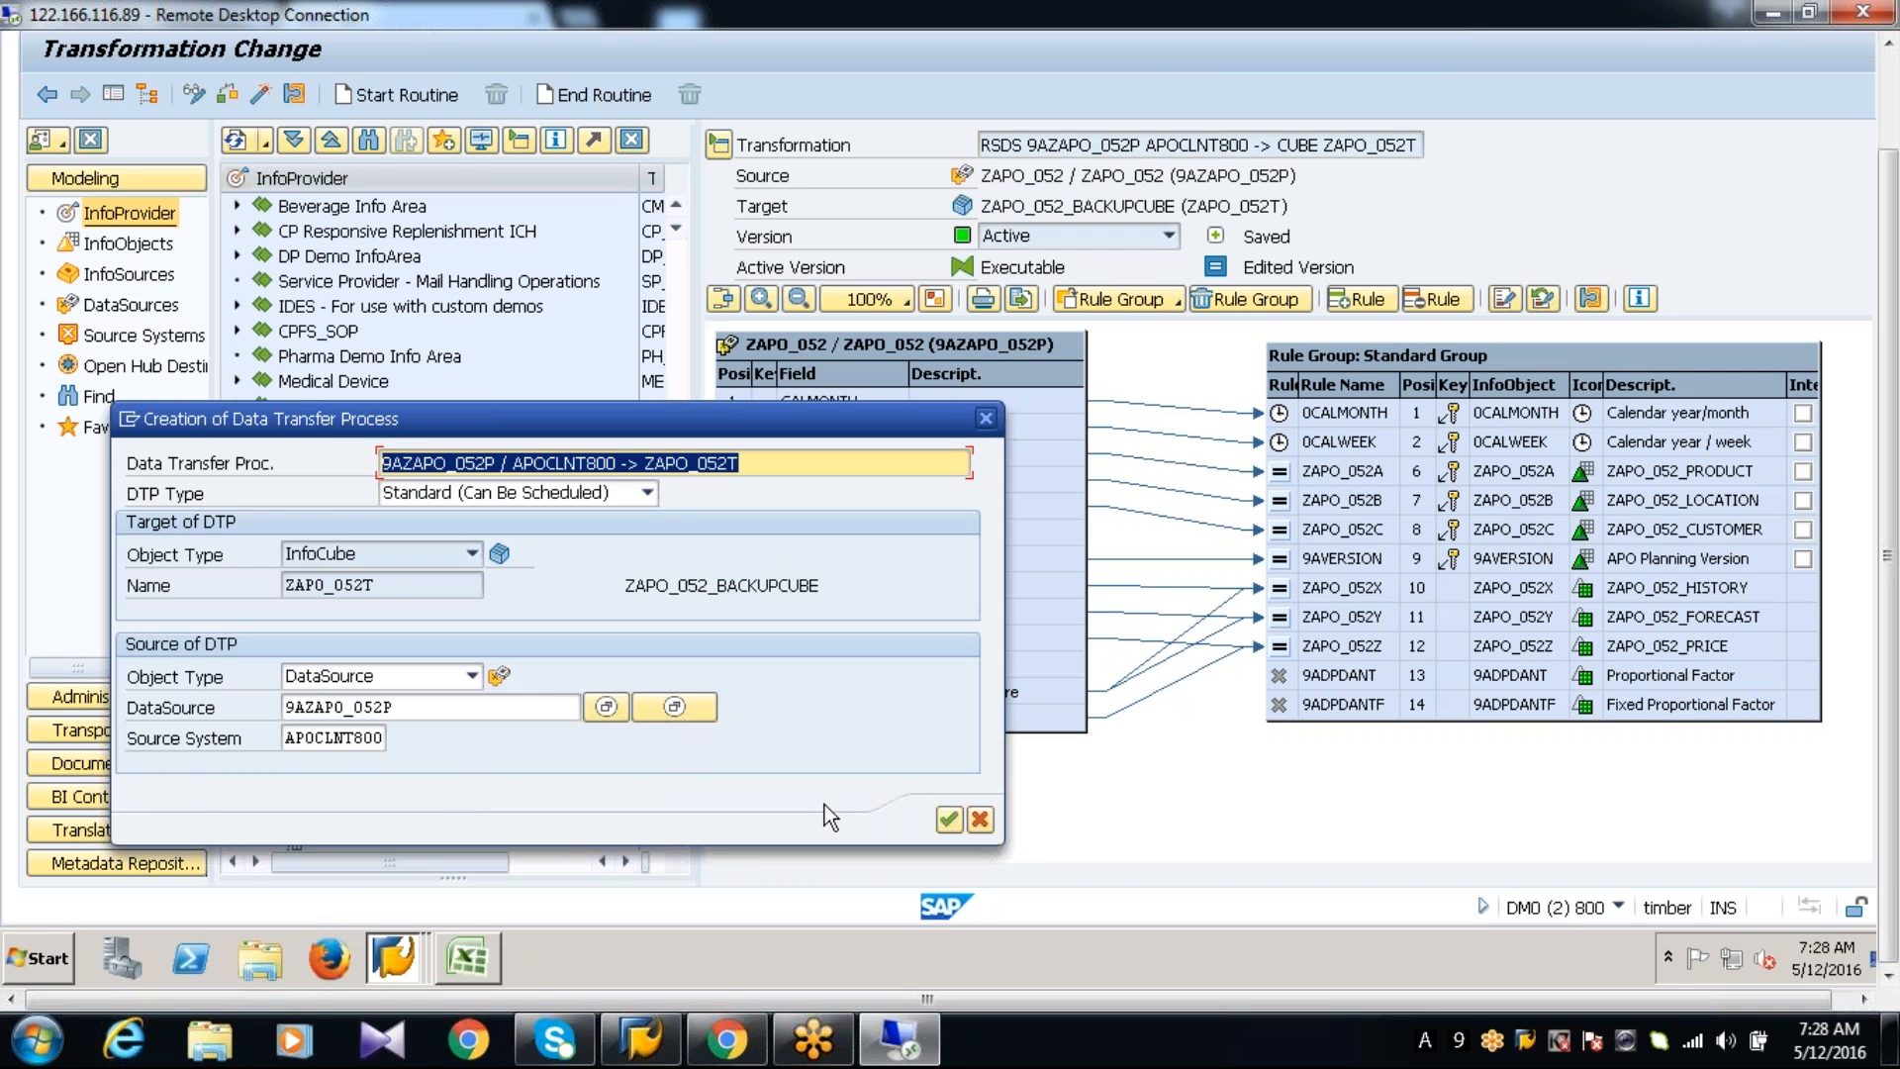
pyautogui.click(946, 819)
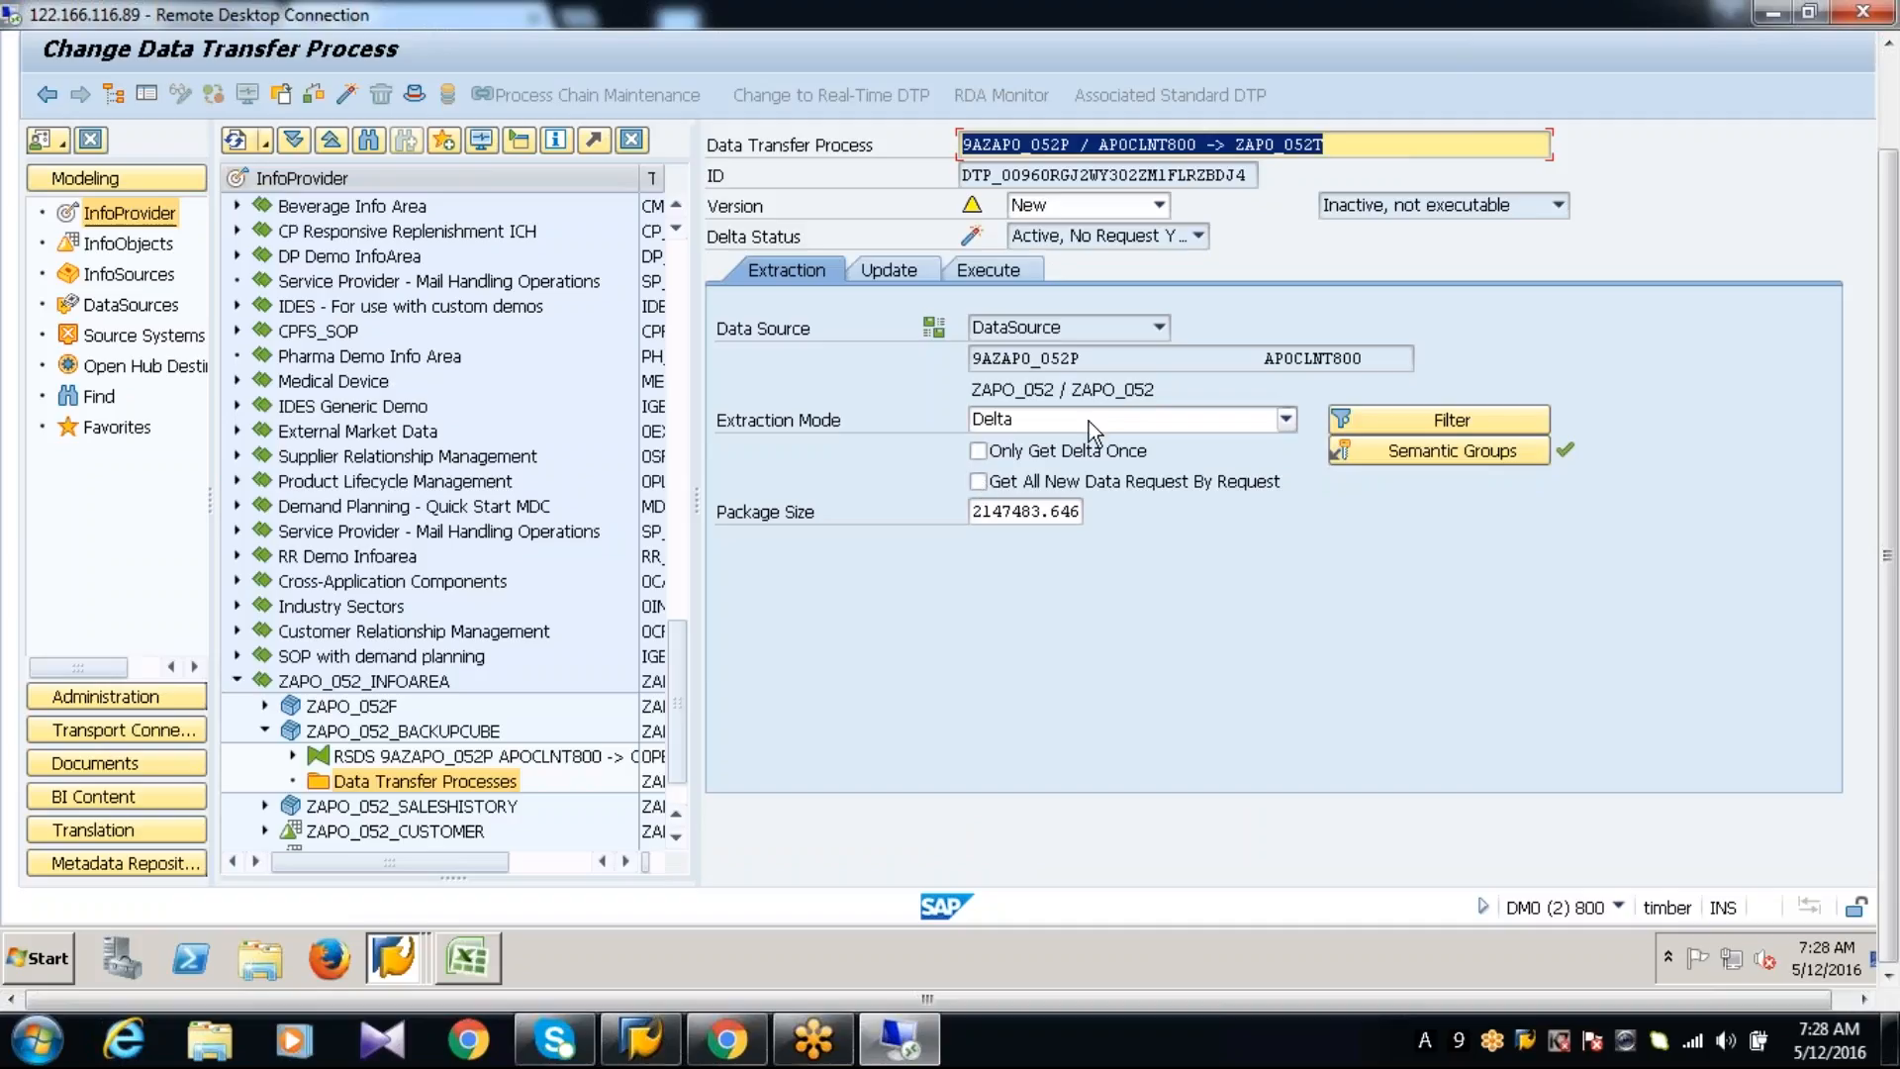
pyautogui.click(1088, 420)
pyautogui.click(1059, 443)
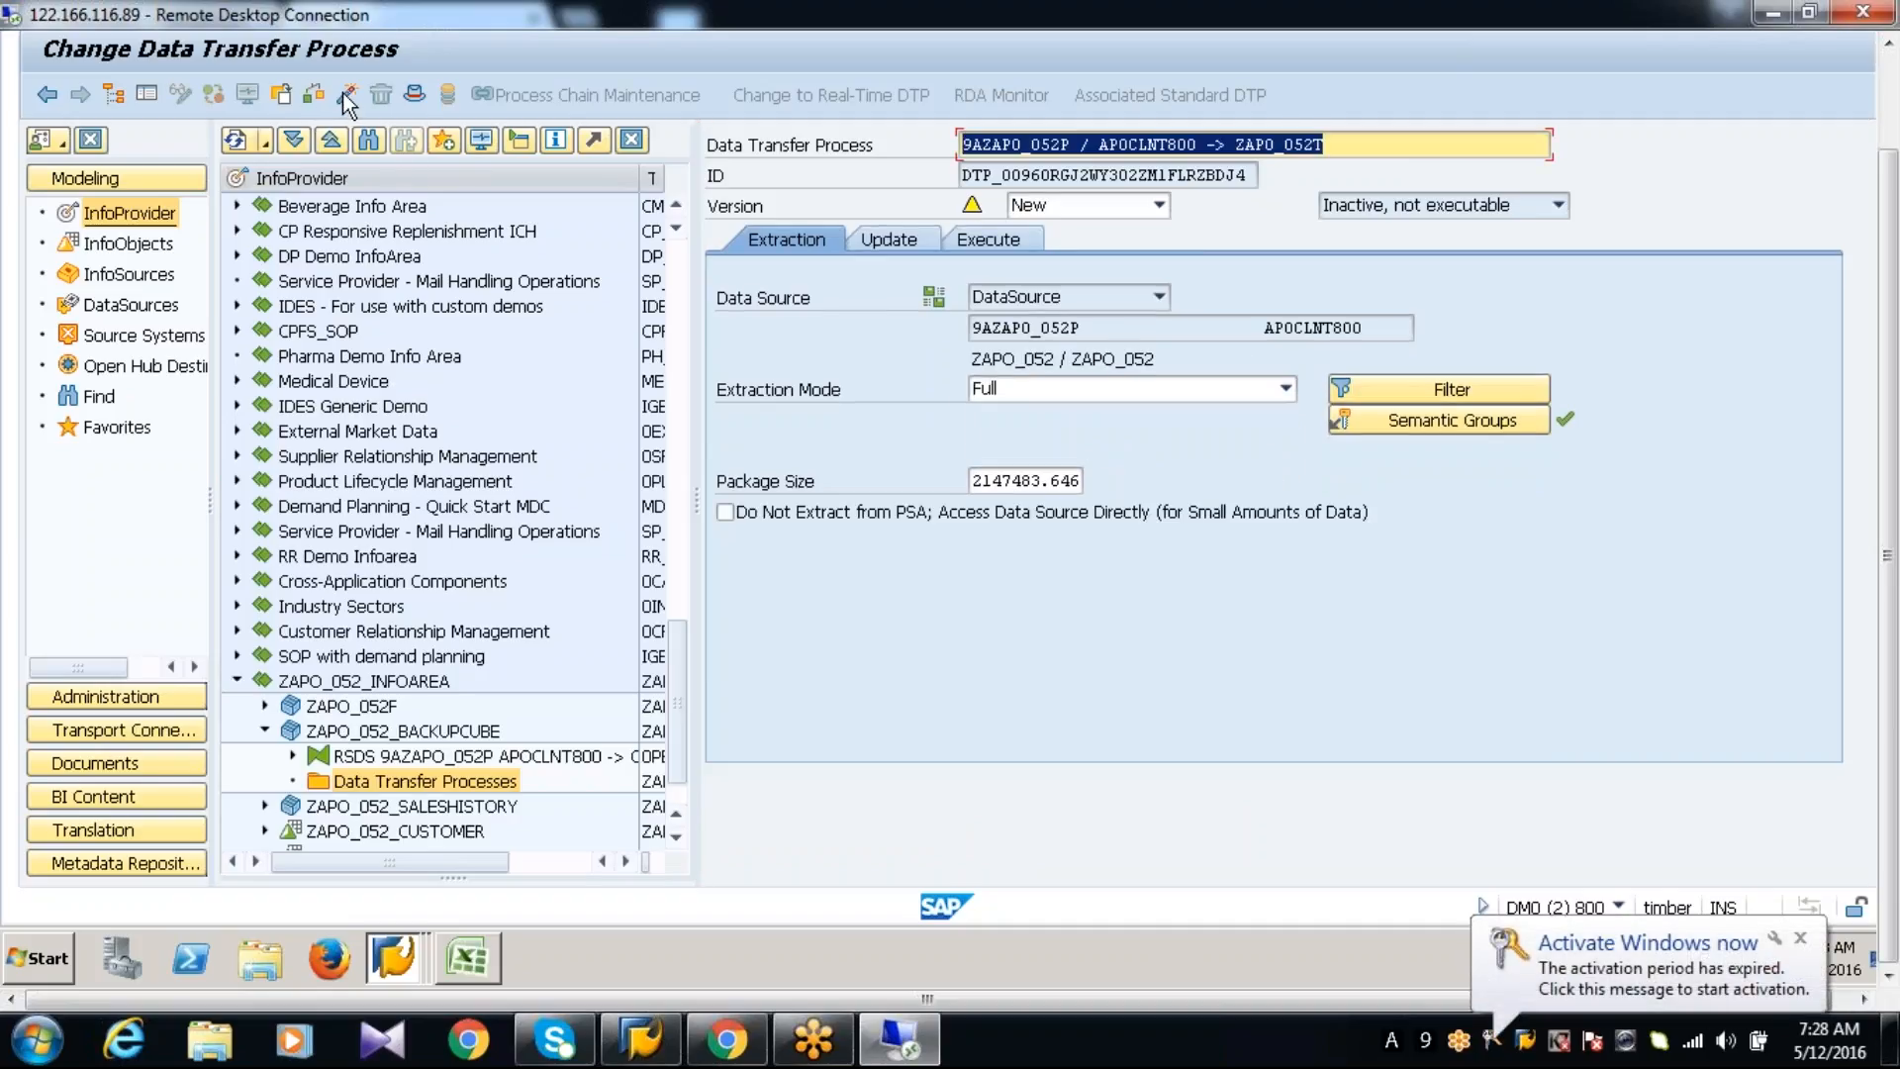
pyautogui.click(347, 94)
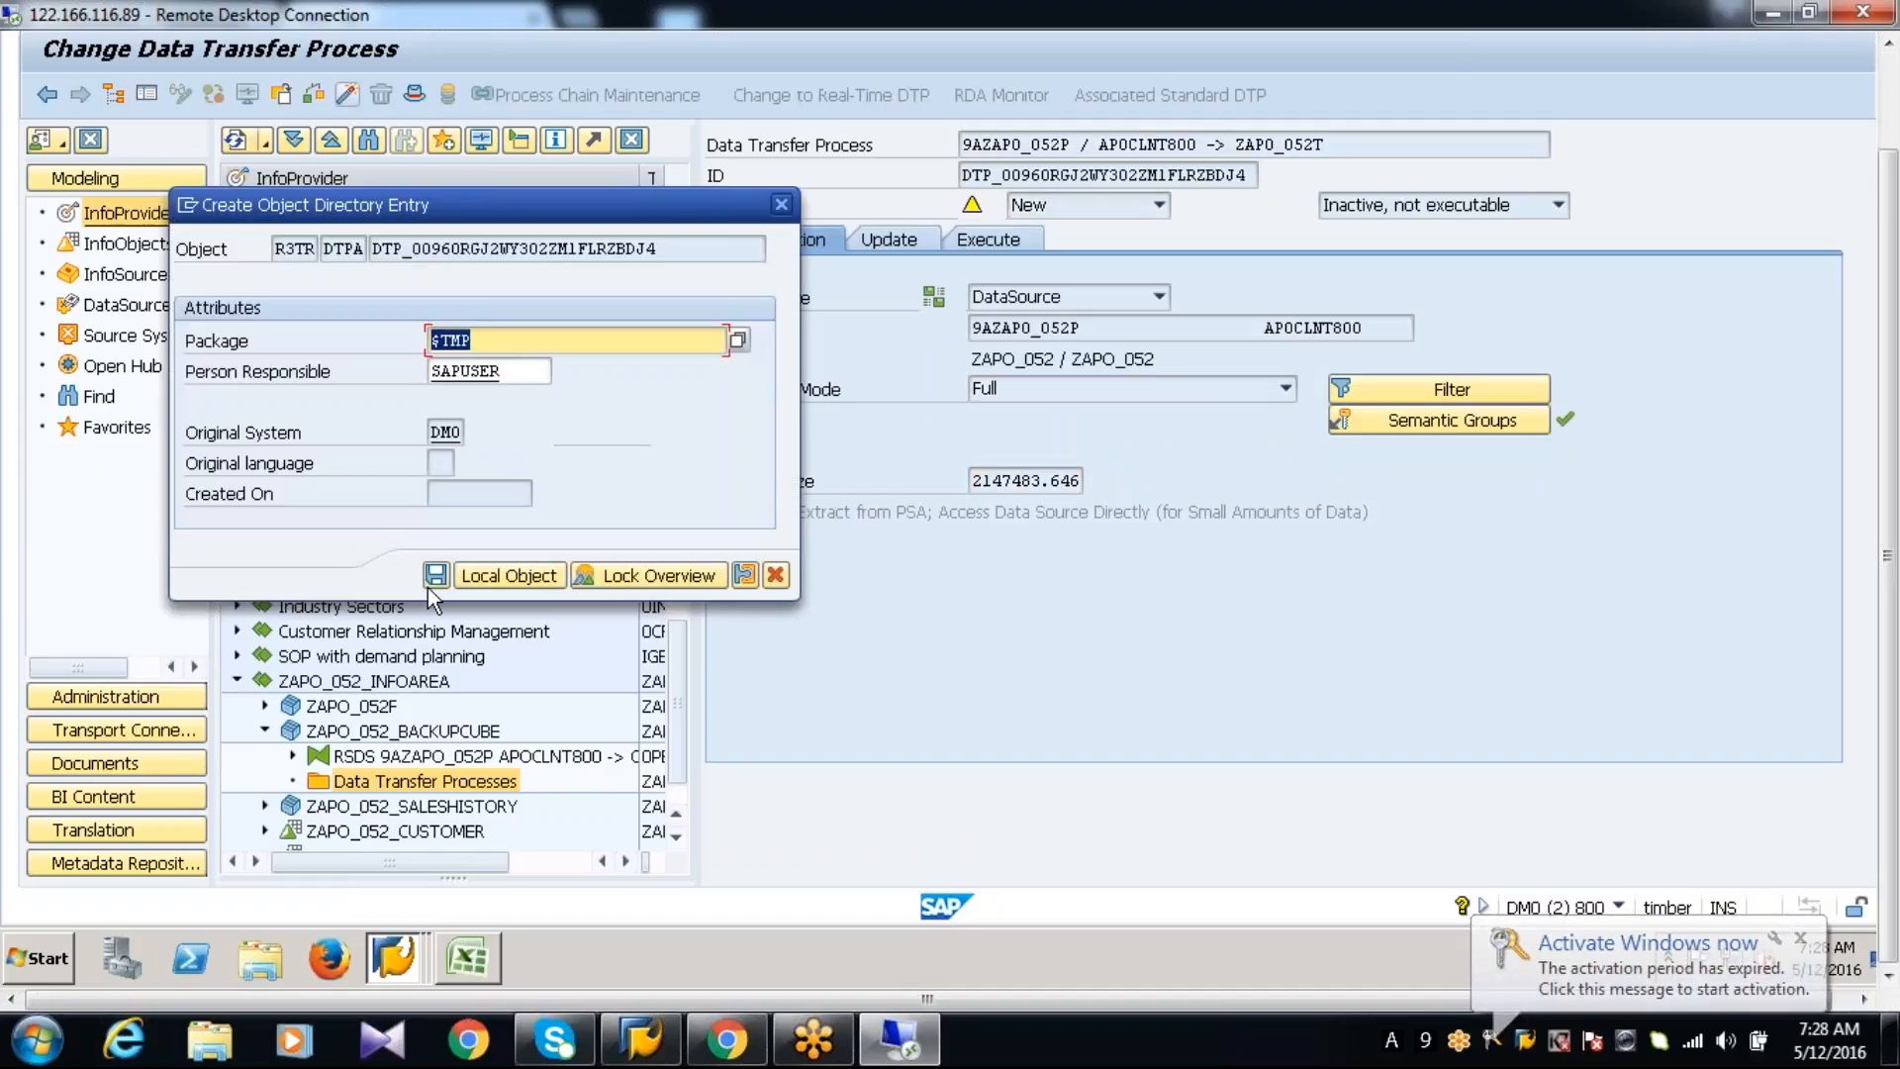
pyautogui.click(485, 581)
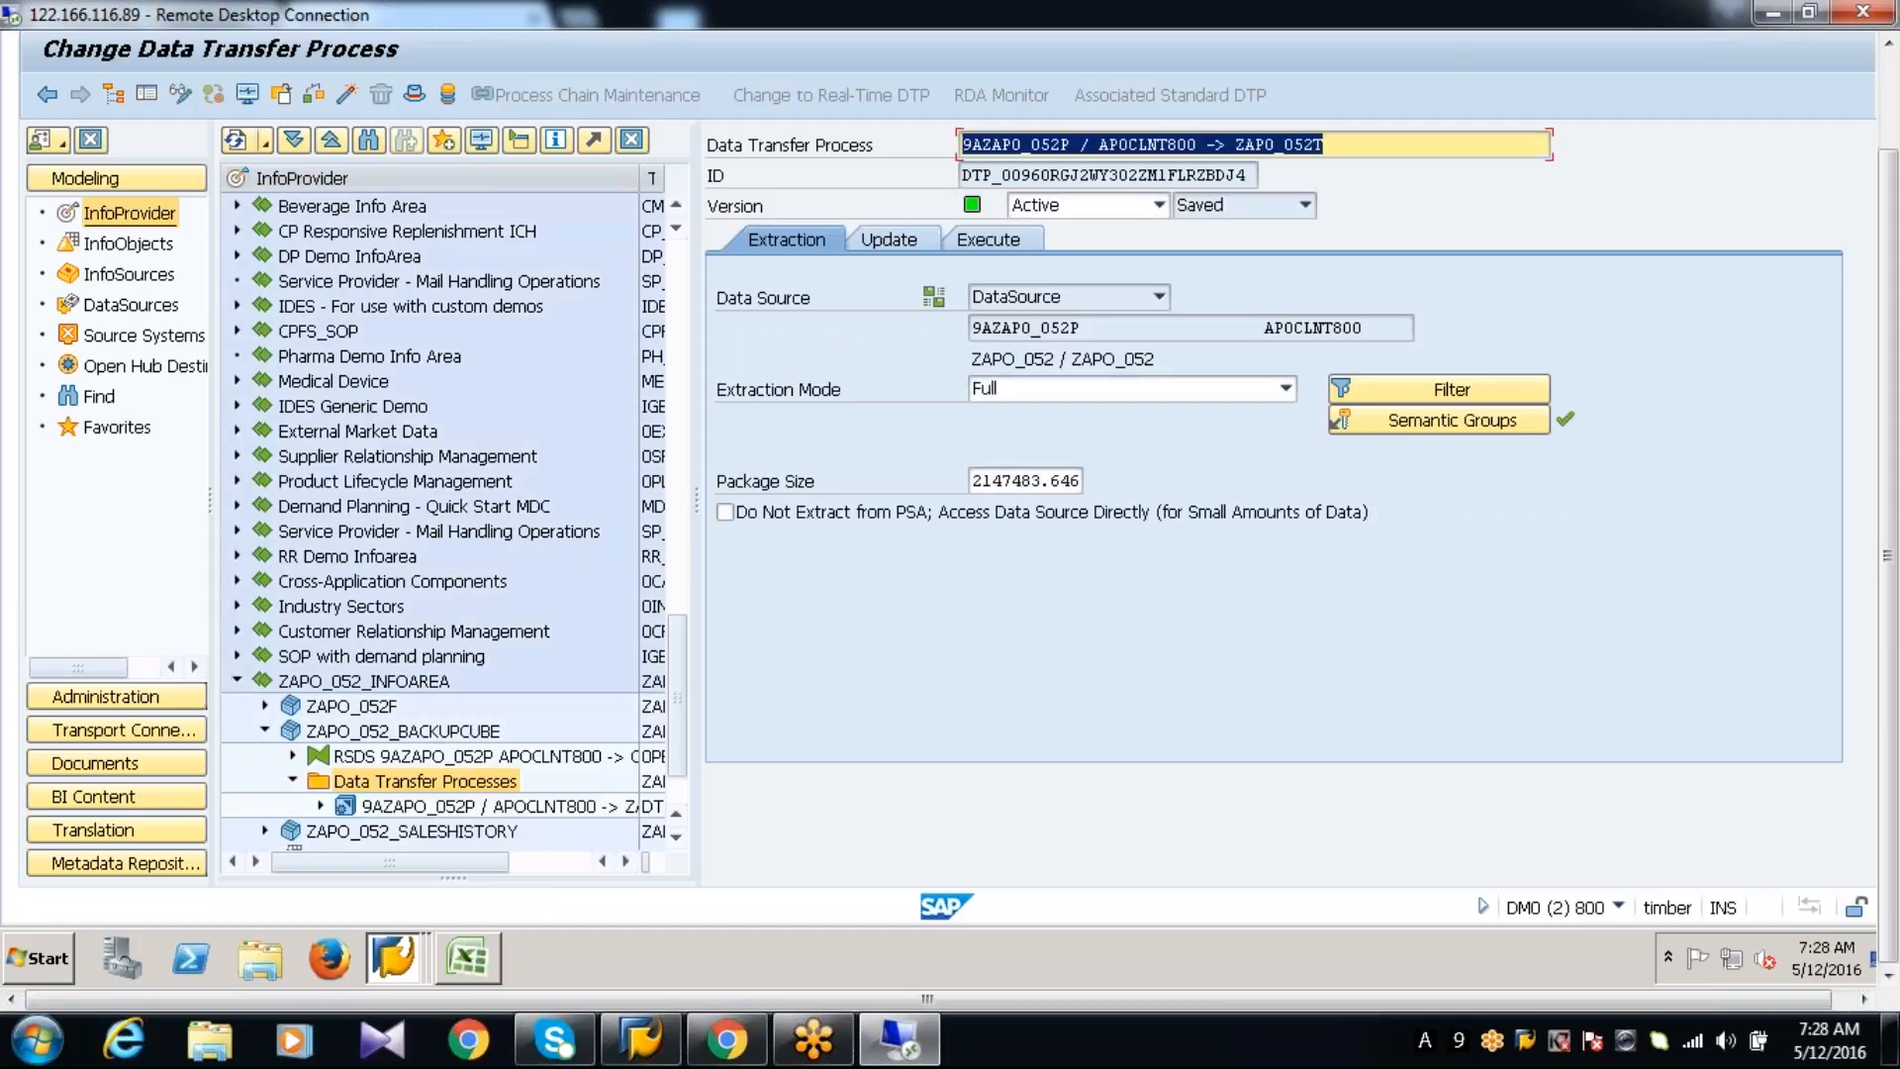
# Create an InfoPackage described as ZAPO_052P for the DataSource under the data transfer process and save it as a local object
pyautogui.click(321, 806)
pyautogui.click(429, 832)
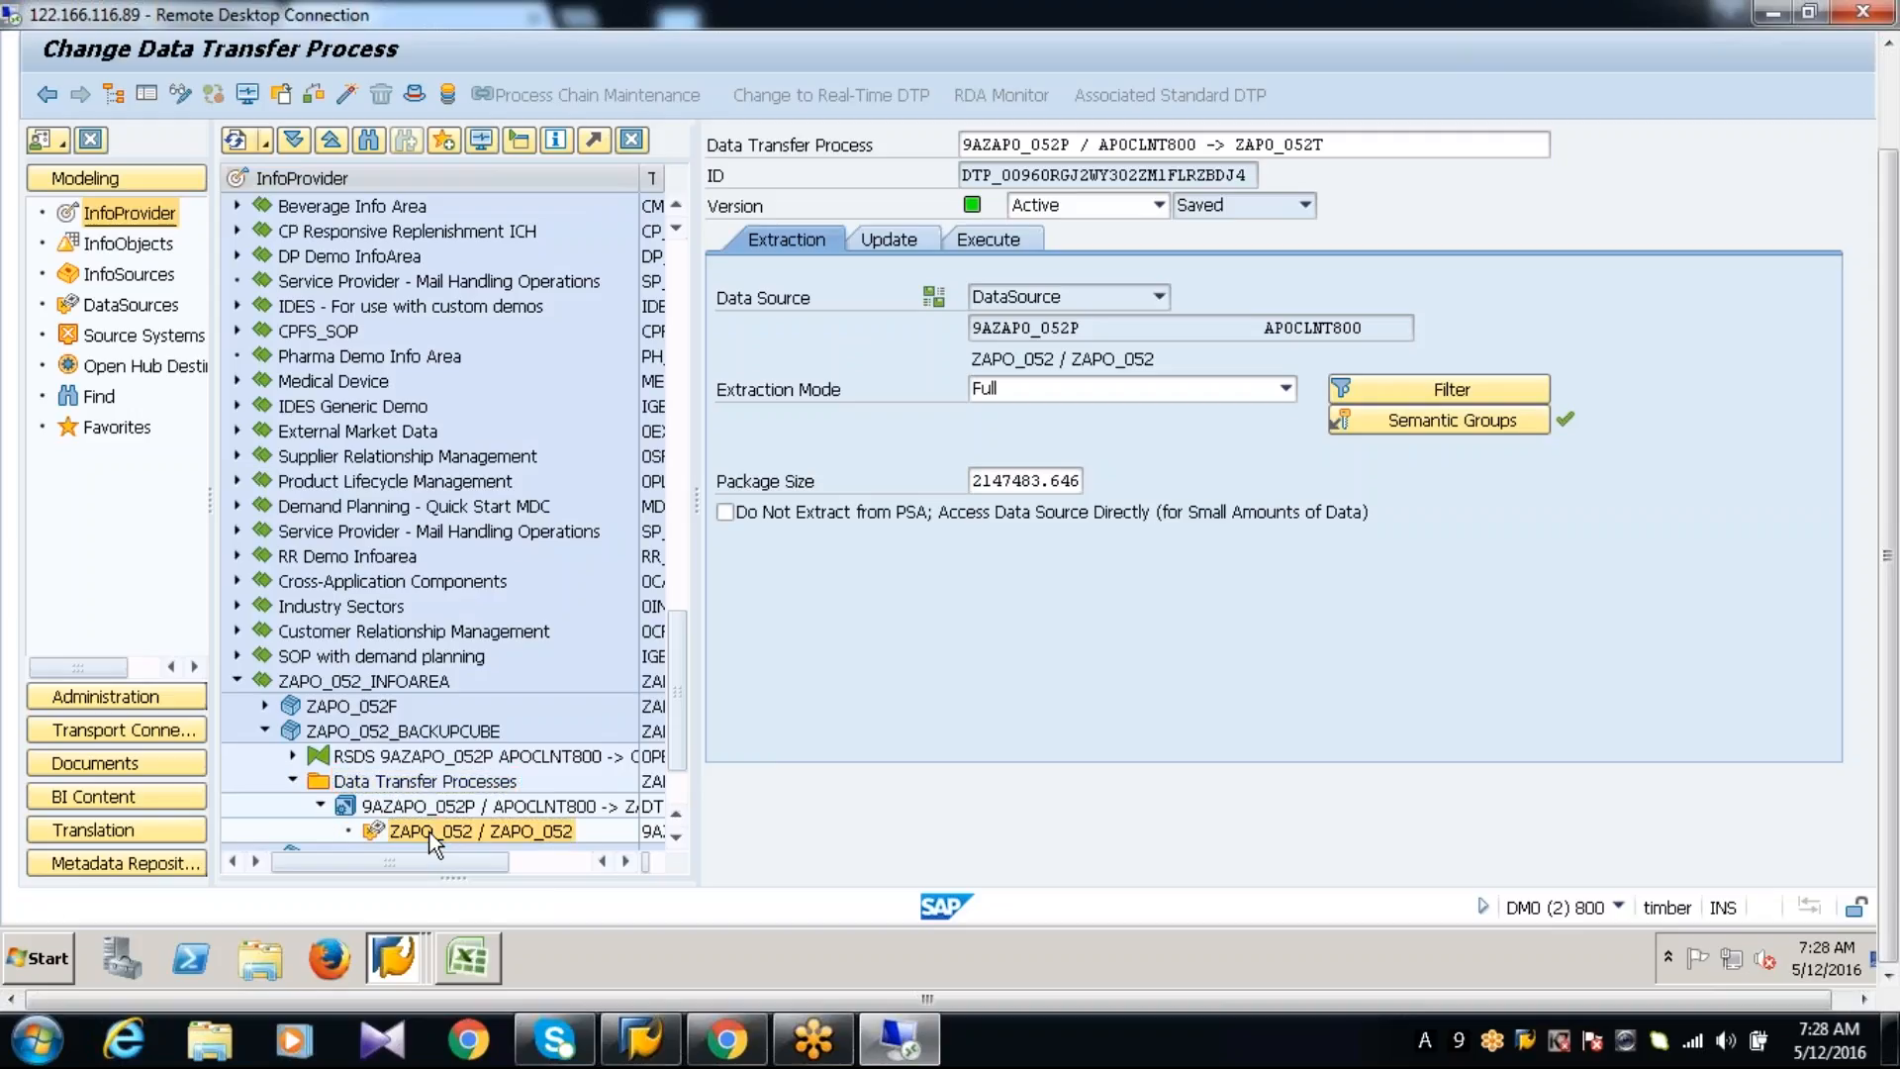
pyautogui.rightClick(430, 832)
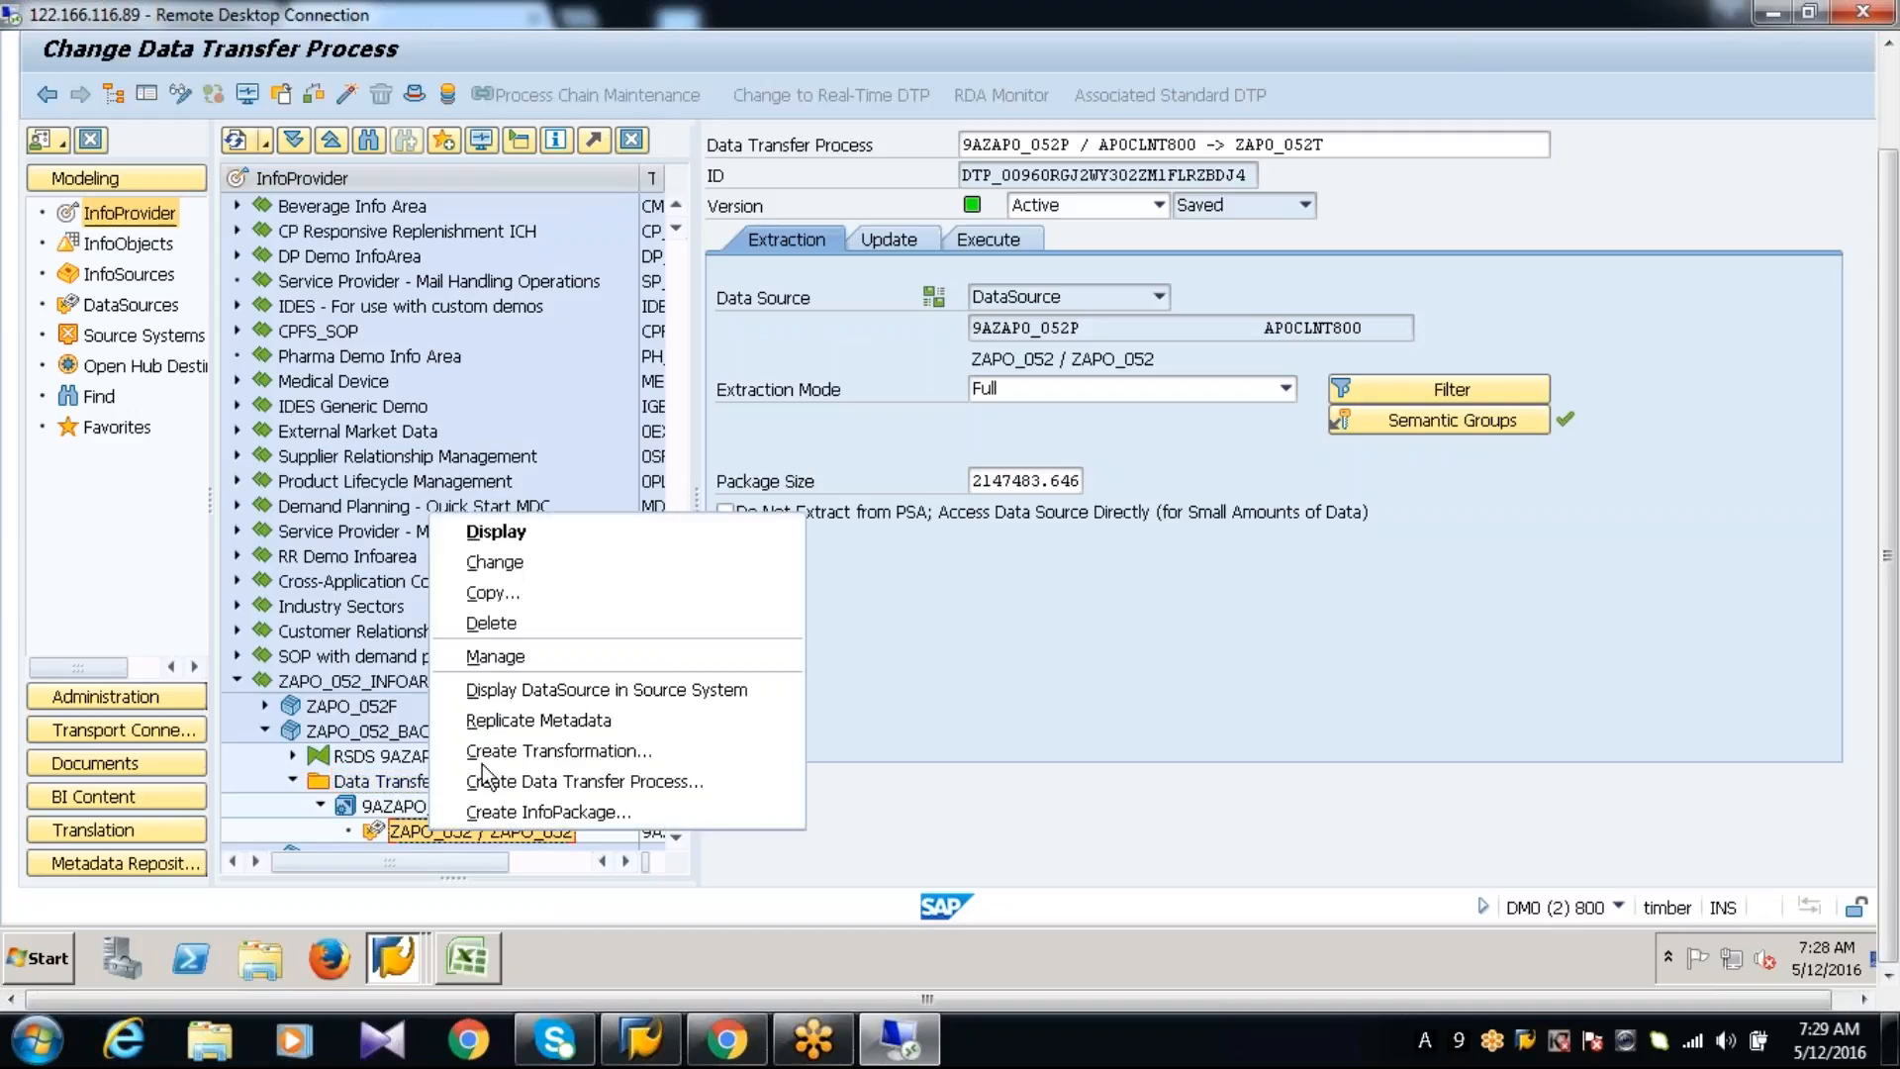
pyautogui.click(510, 813)
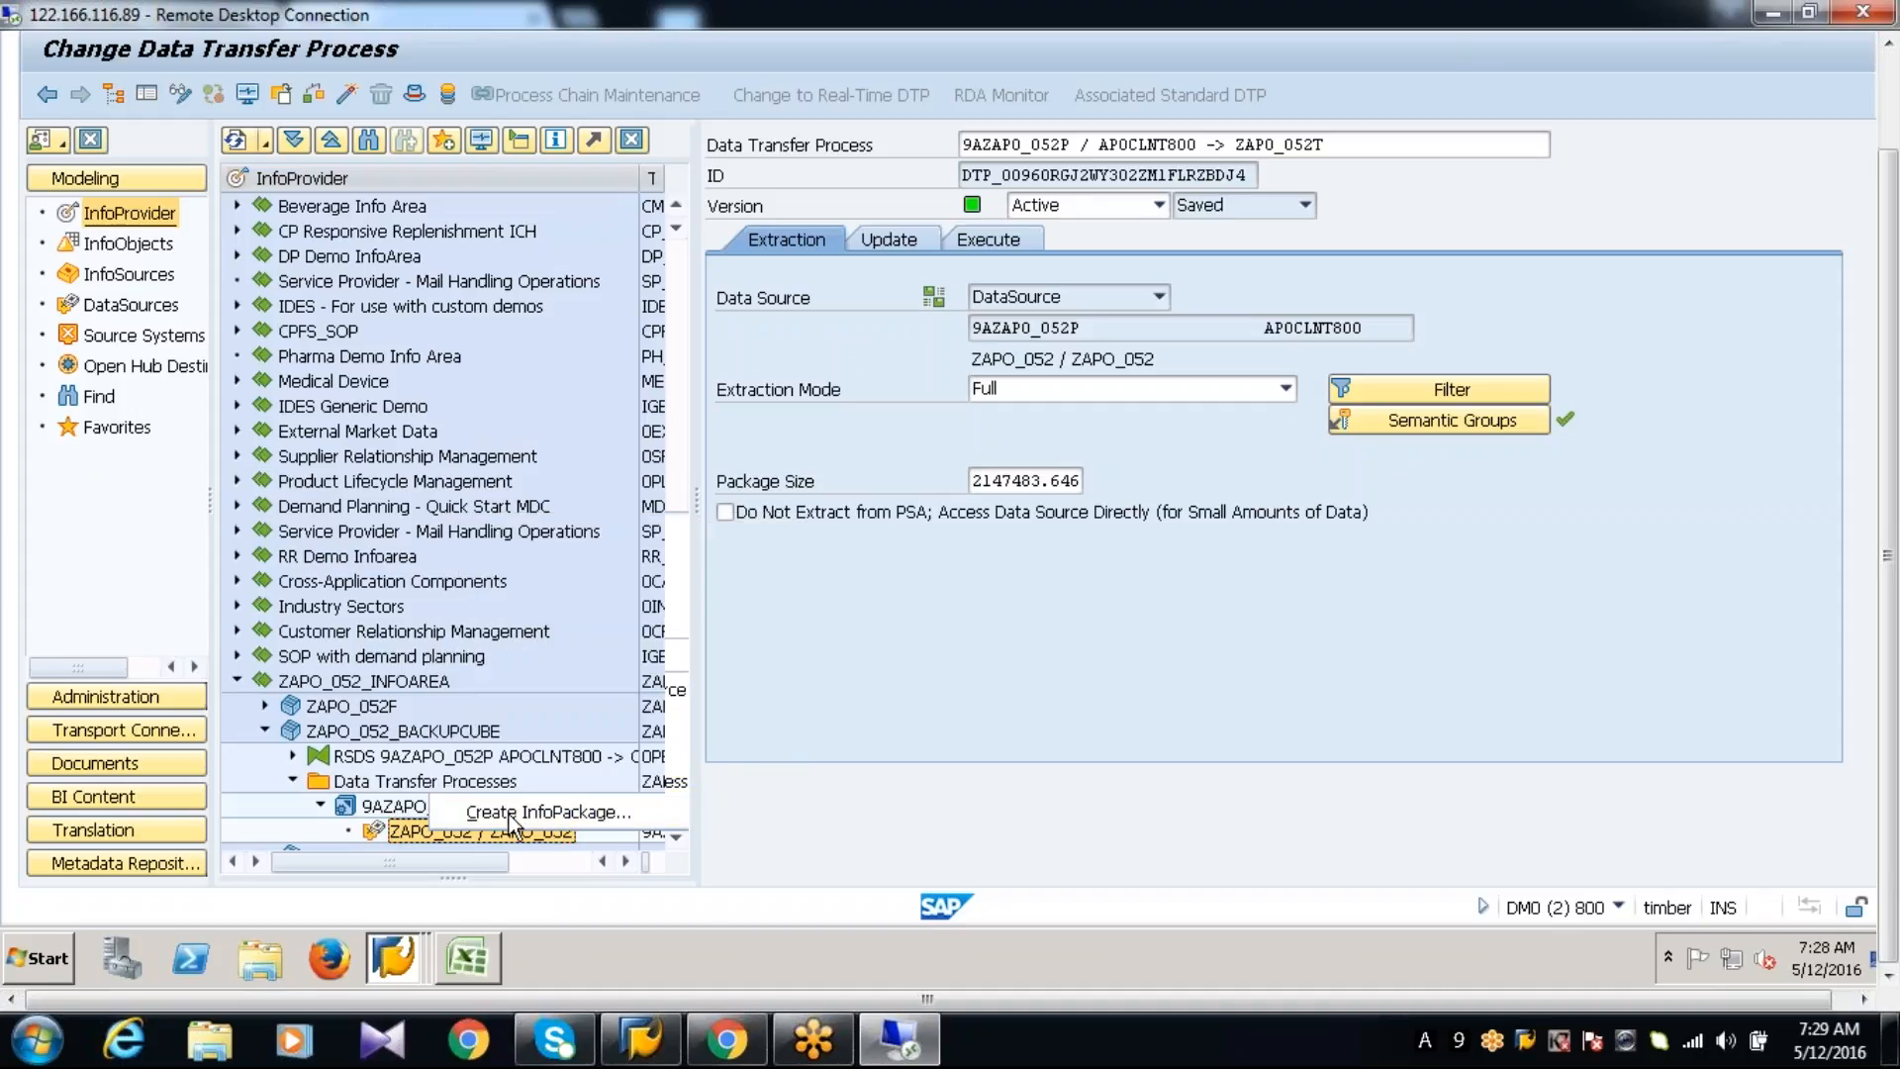
pyautogui.write('Z')
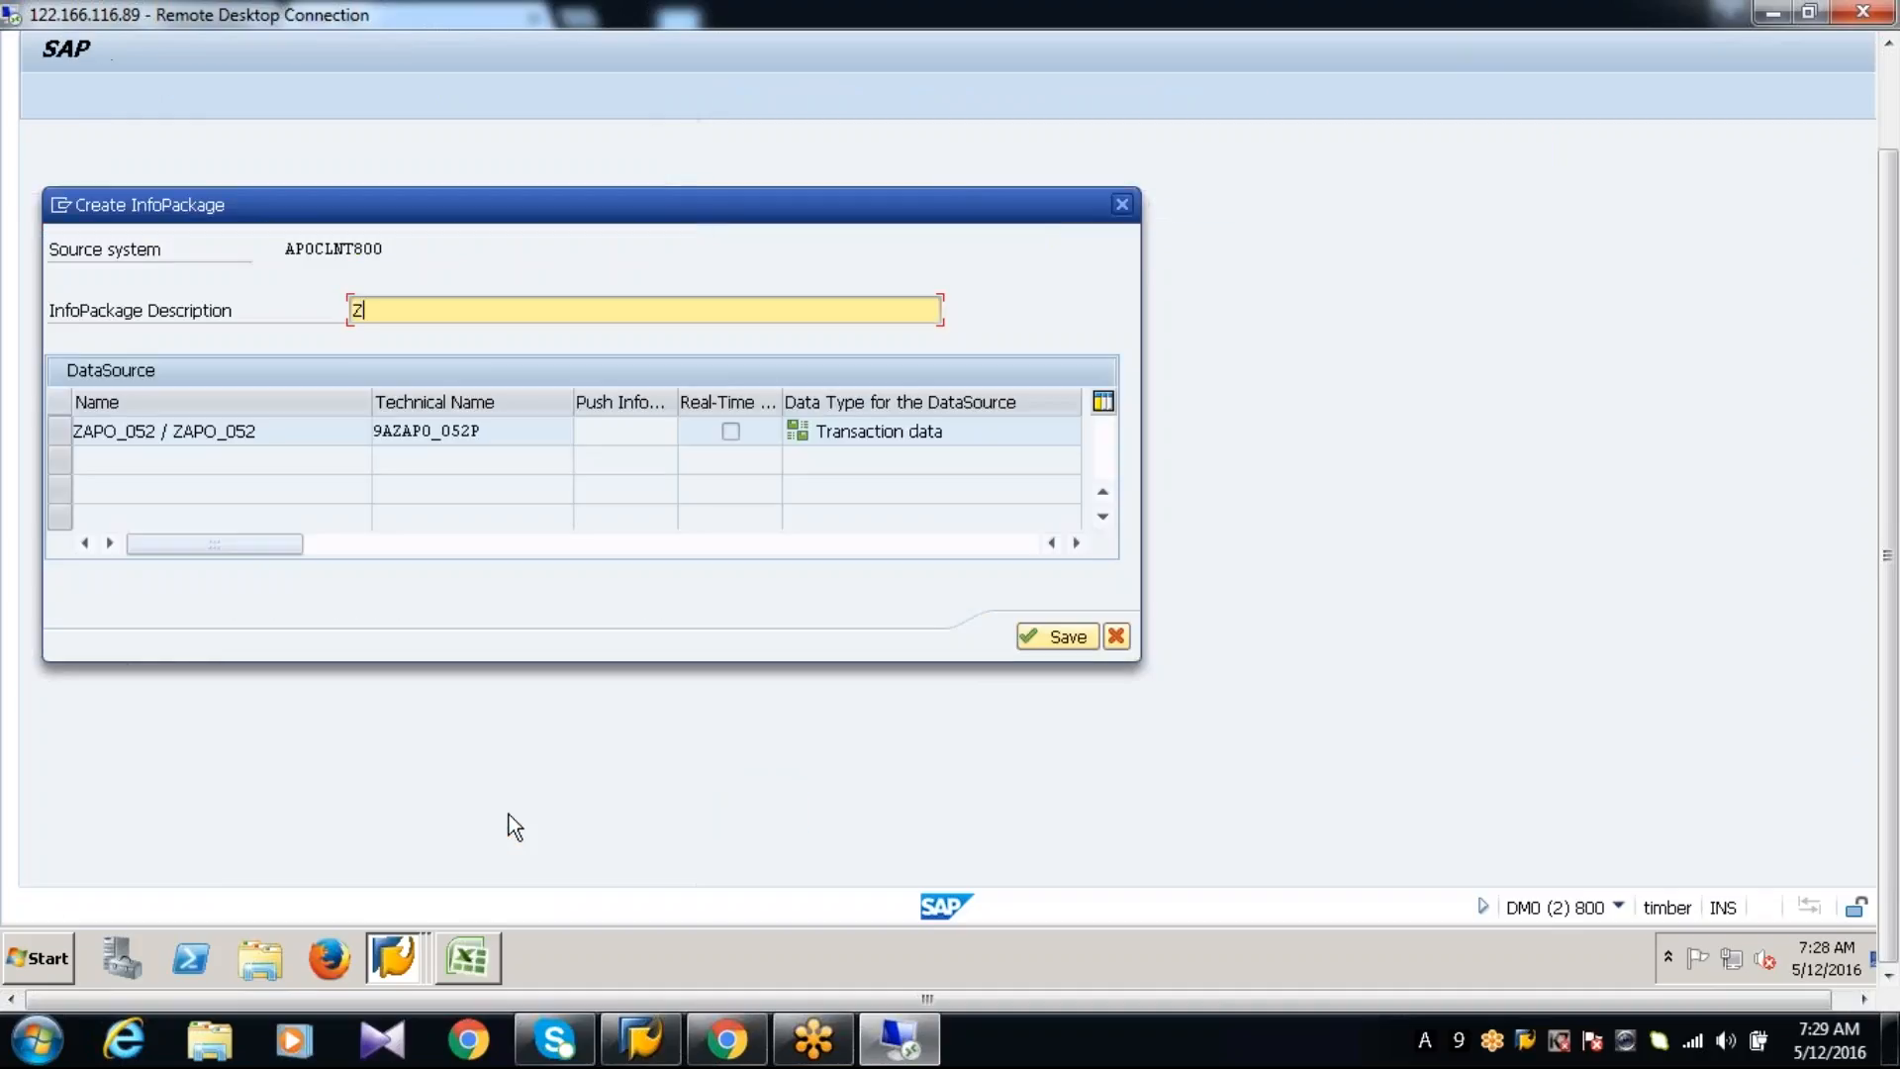
pyautogui.write('APO_052P')
pyautogui.press('Return')
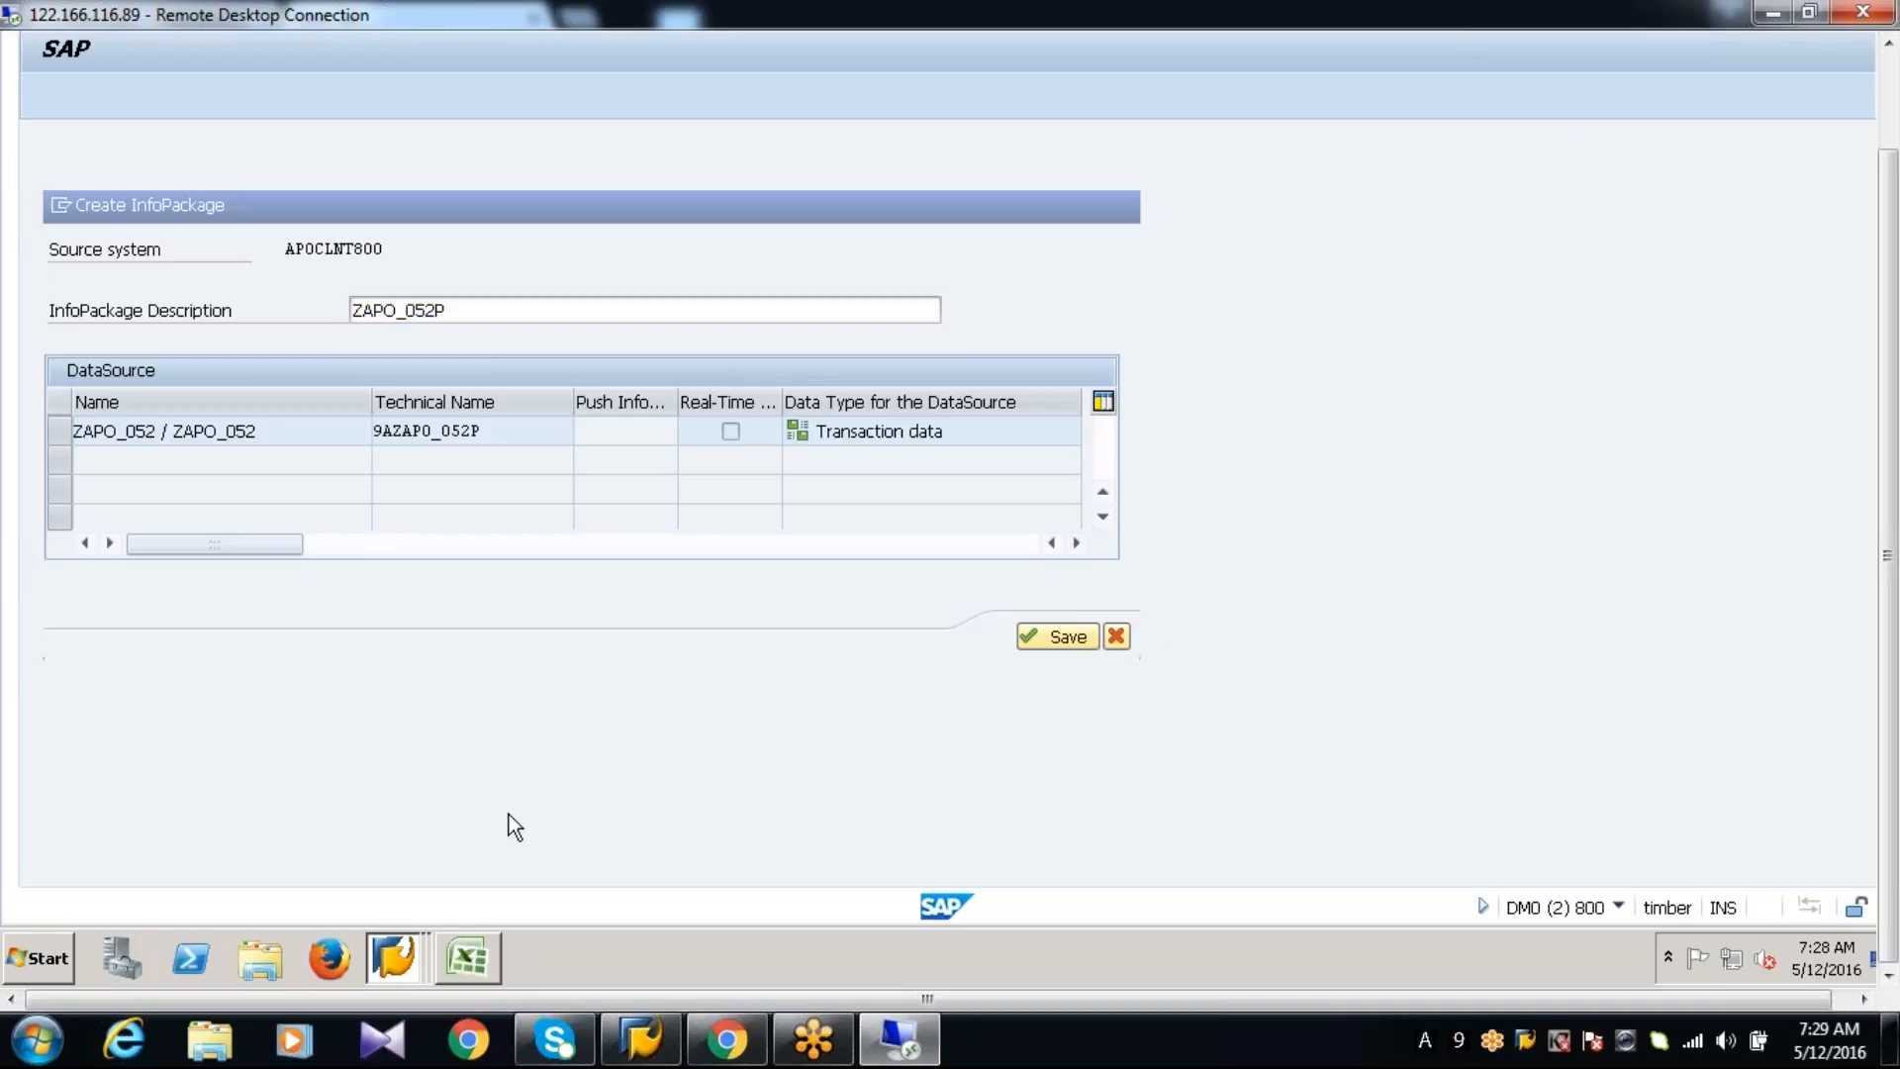
pyautogui.click(499, 584)
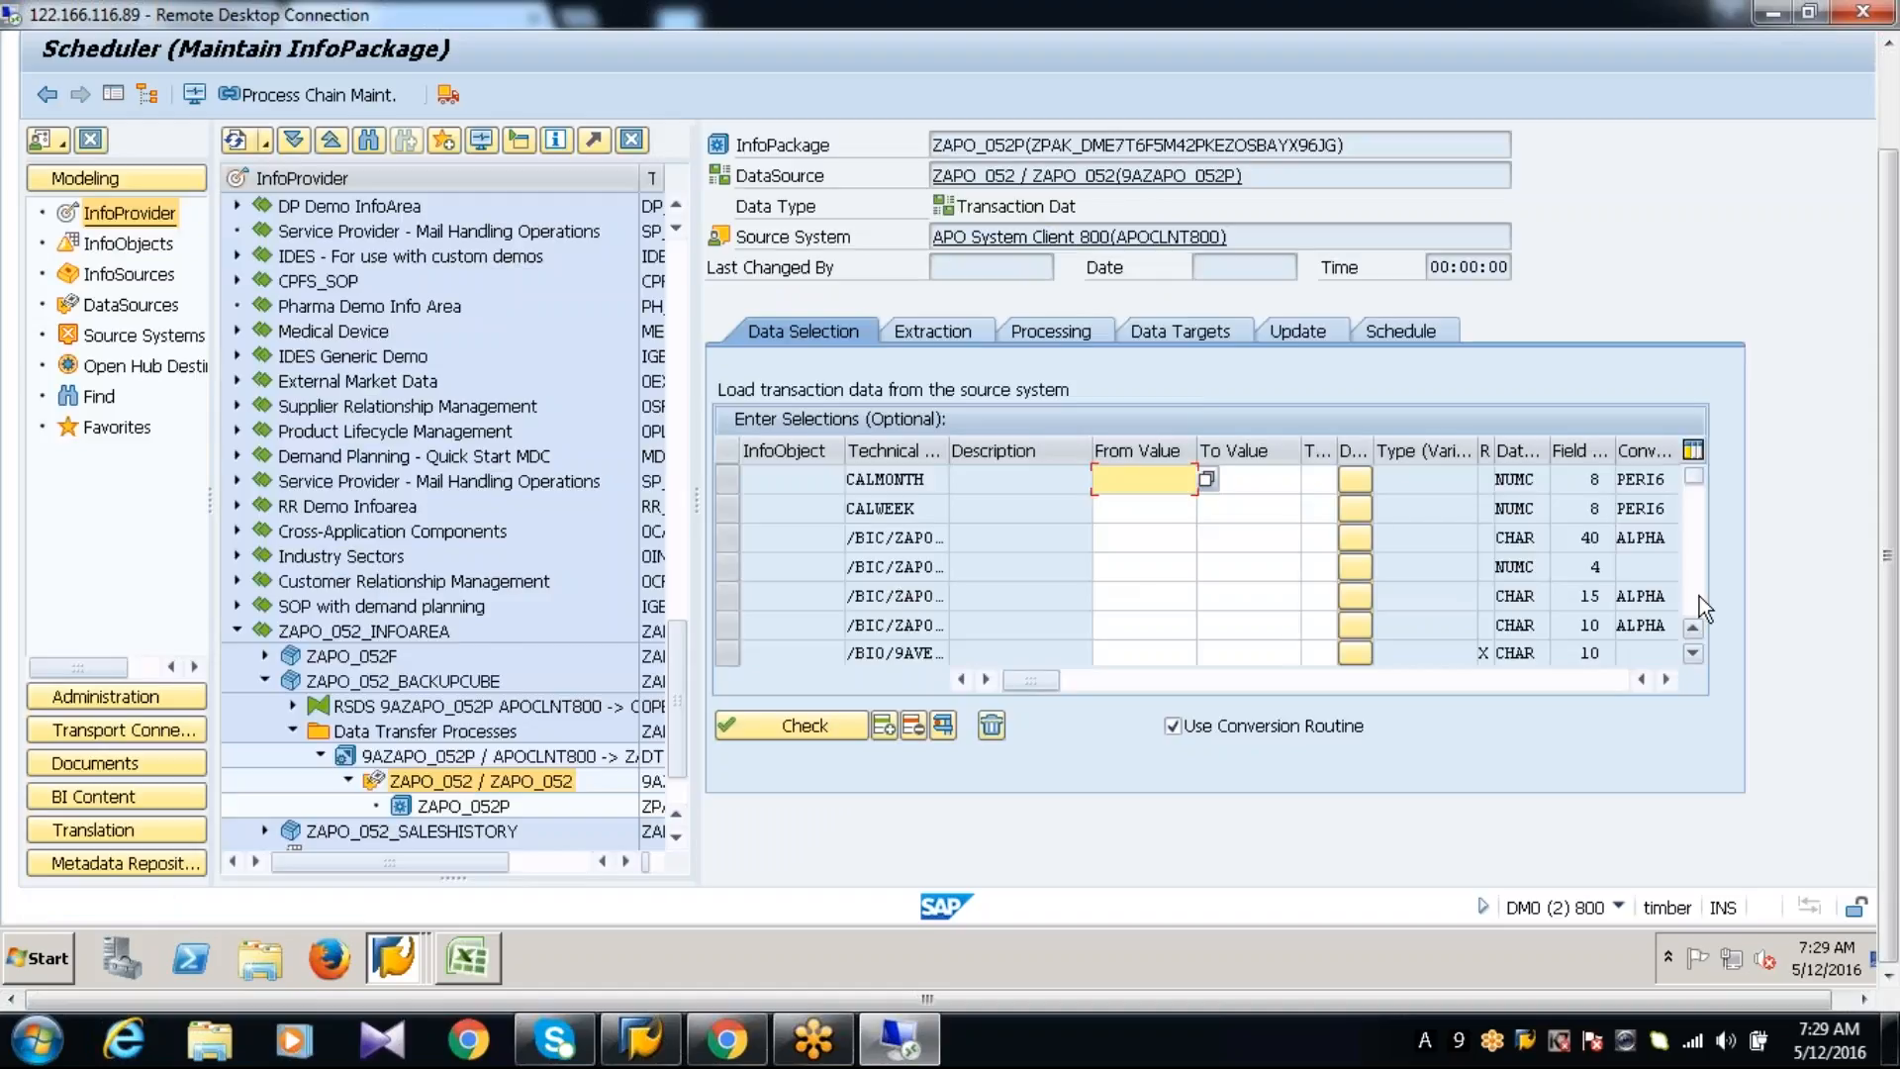
# Restrict the InfoPackage's /BI0/9AVERSION selection to 000, check the selections, and start the data load immediately
pyautogui.click(1698, 597)
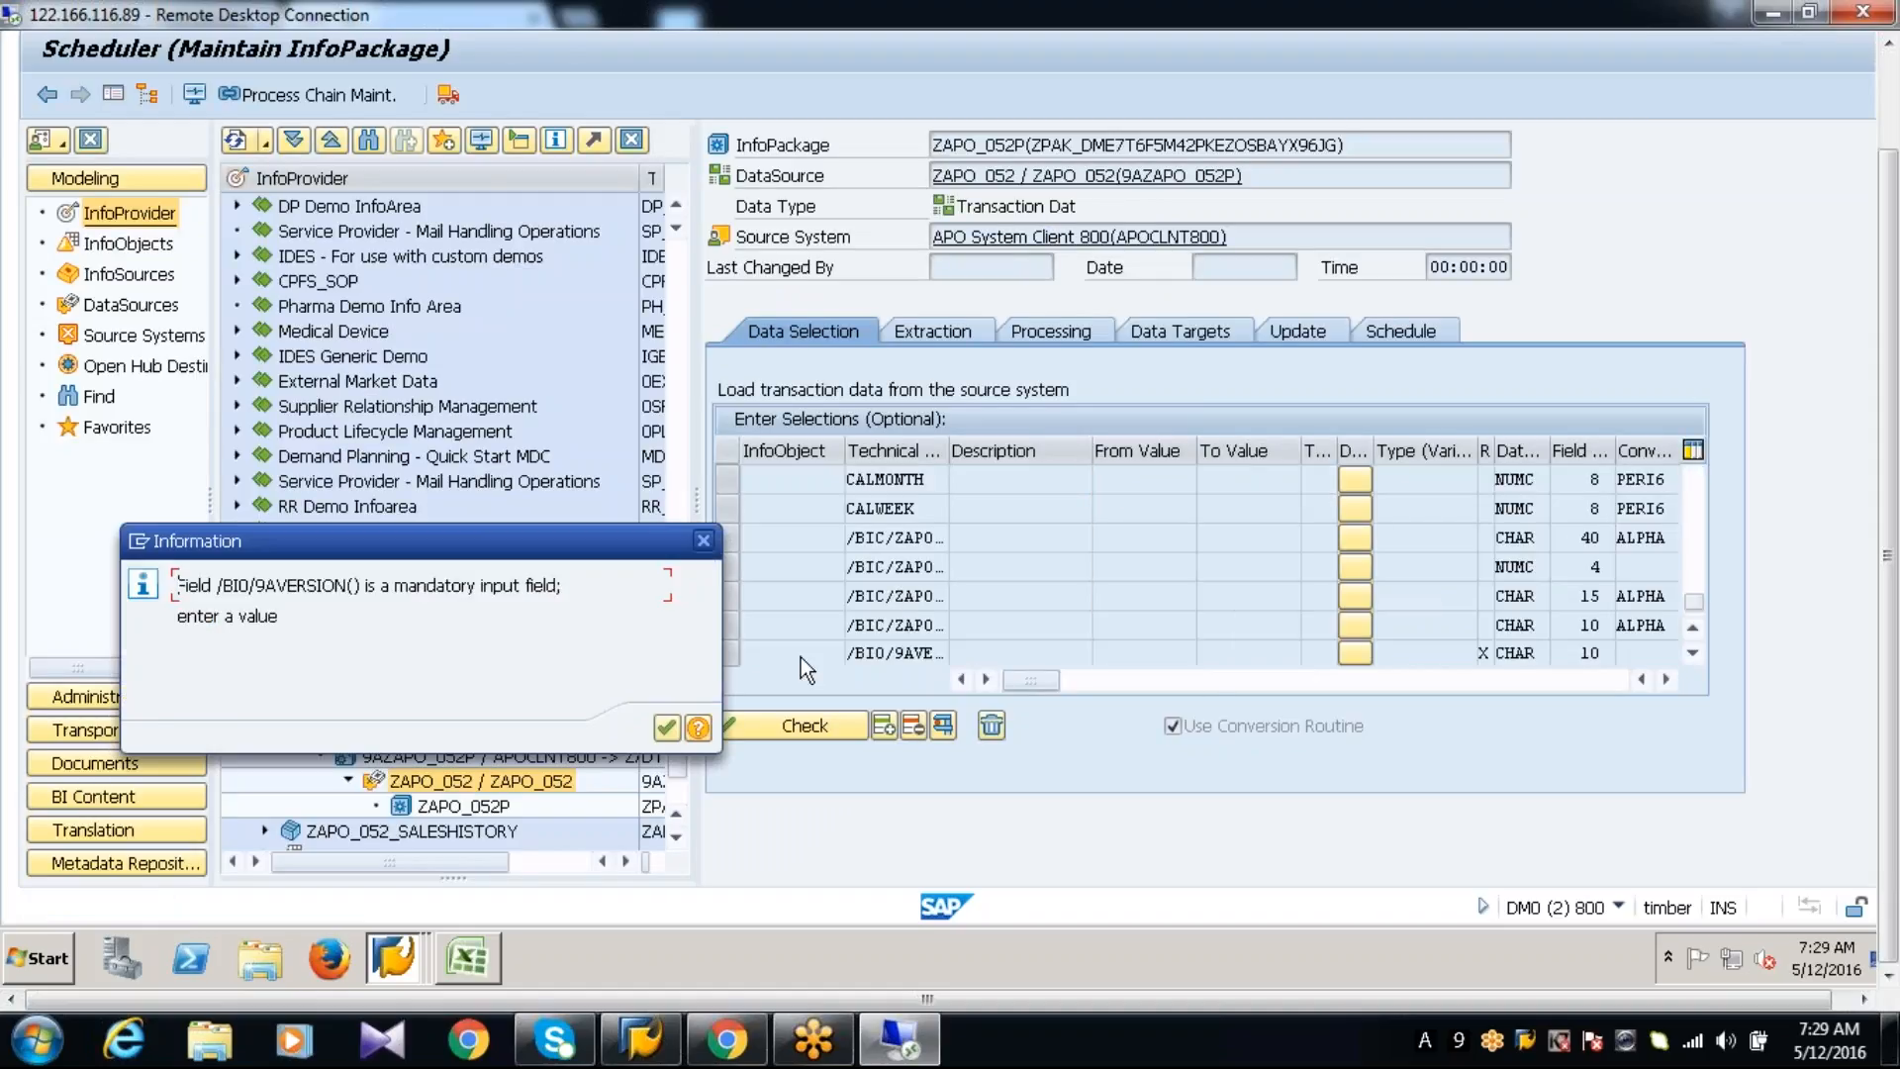
pyautogui.press('Return')
pyautogui.write('000')
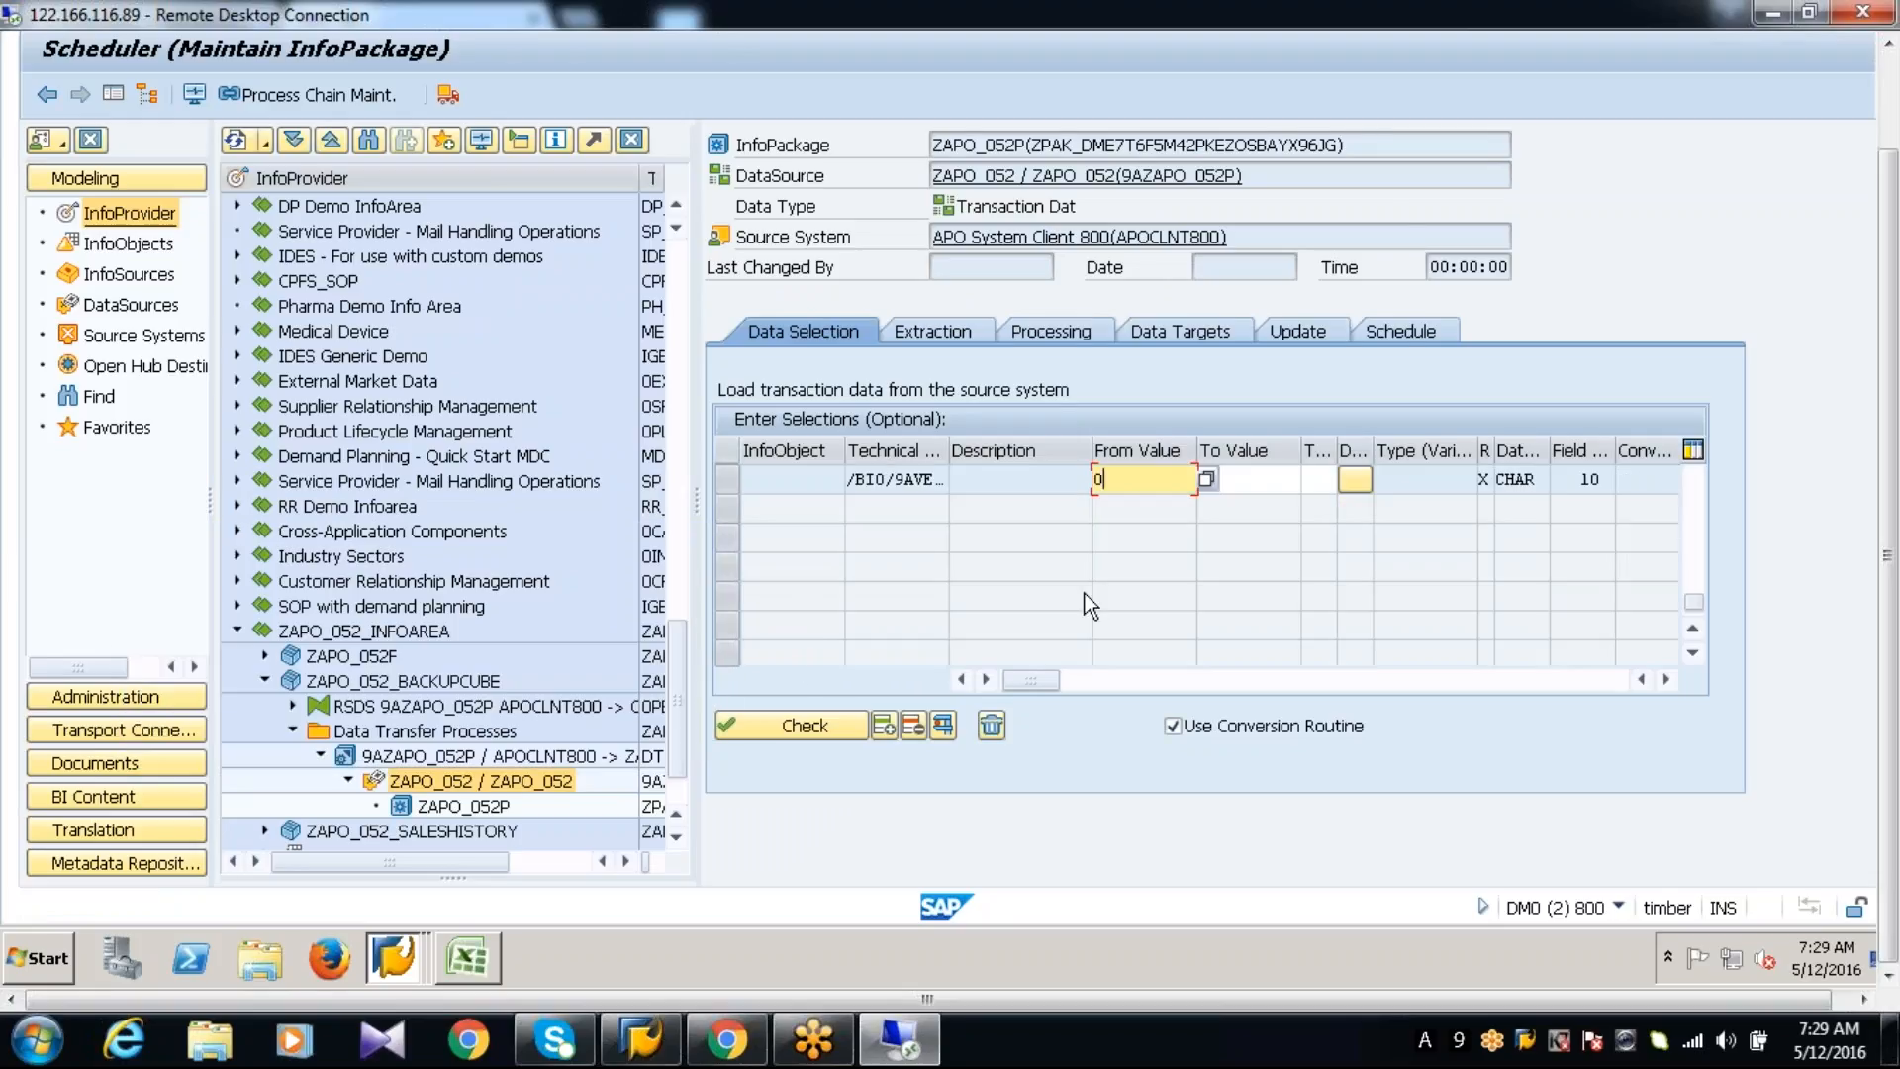
pyautogui.click(790, 722)
pyautogui.click(1700, 482)
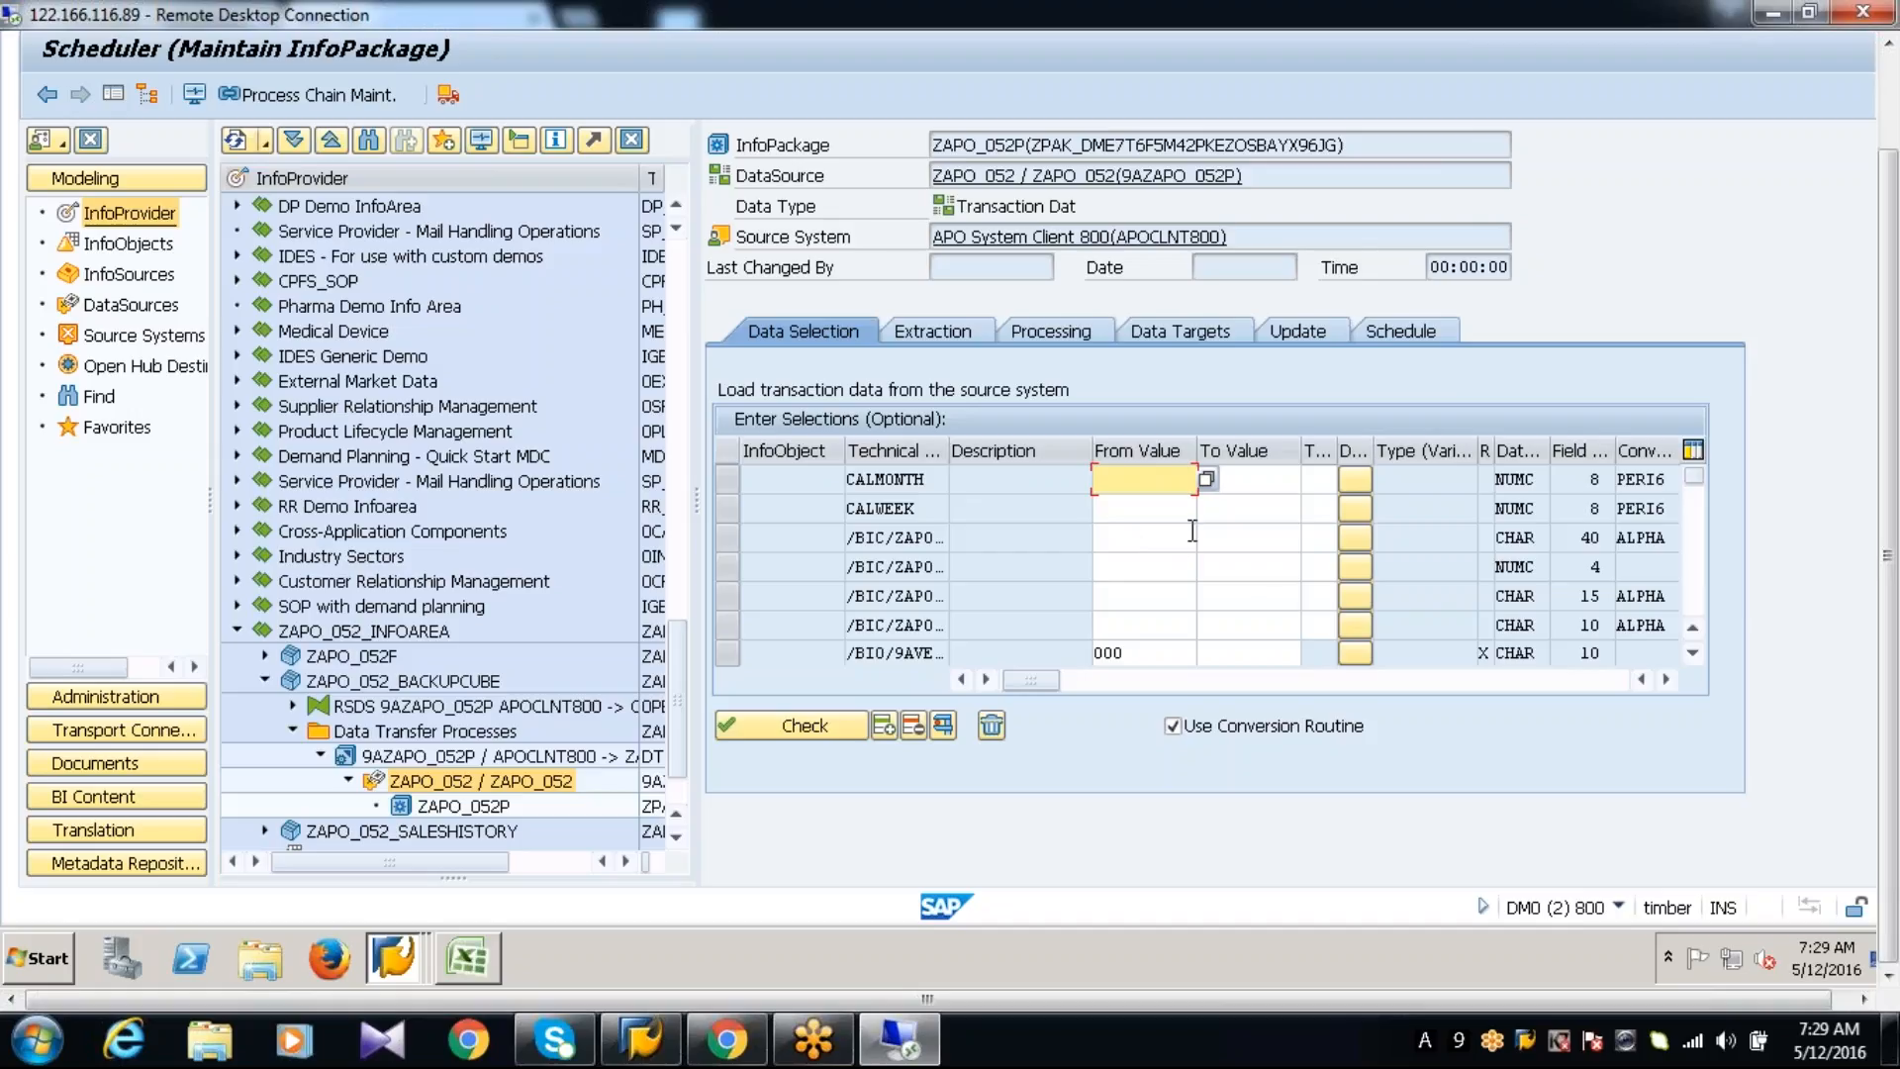
pyautogui.click(1403, 329)
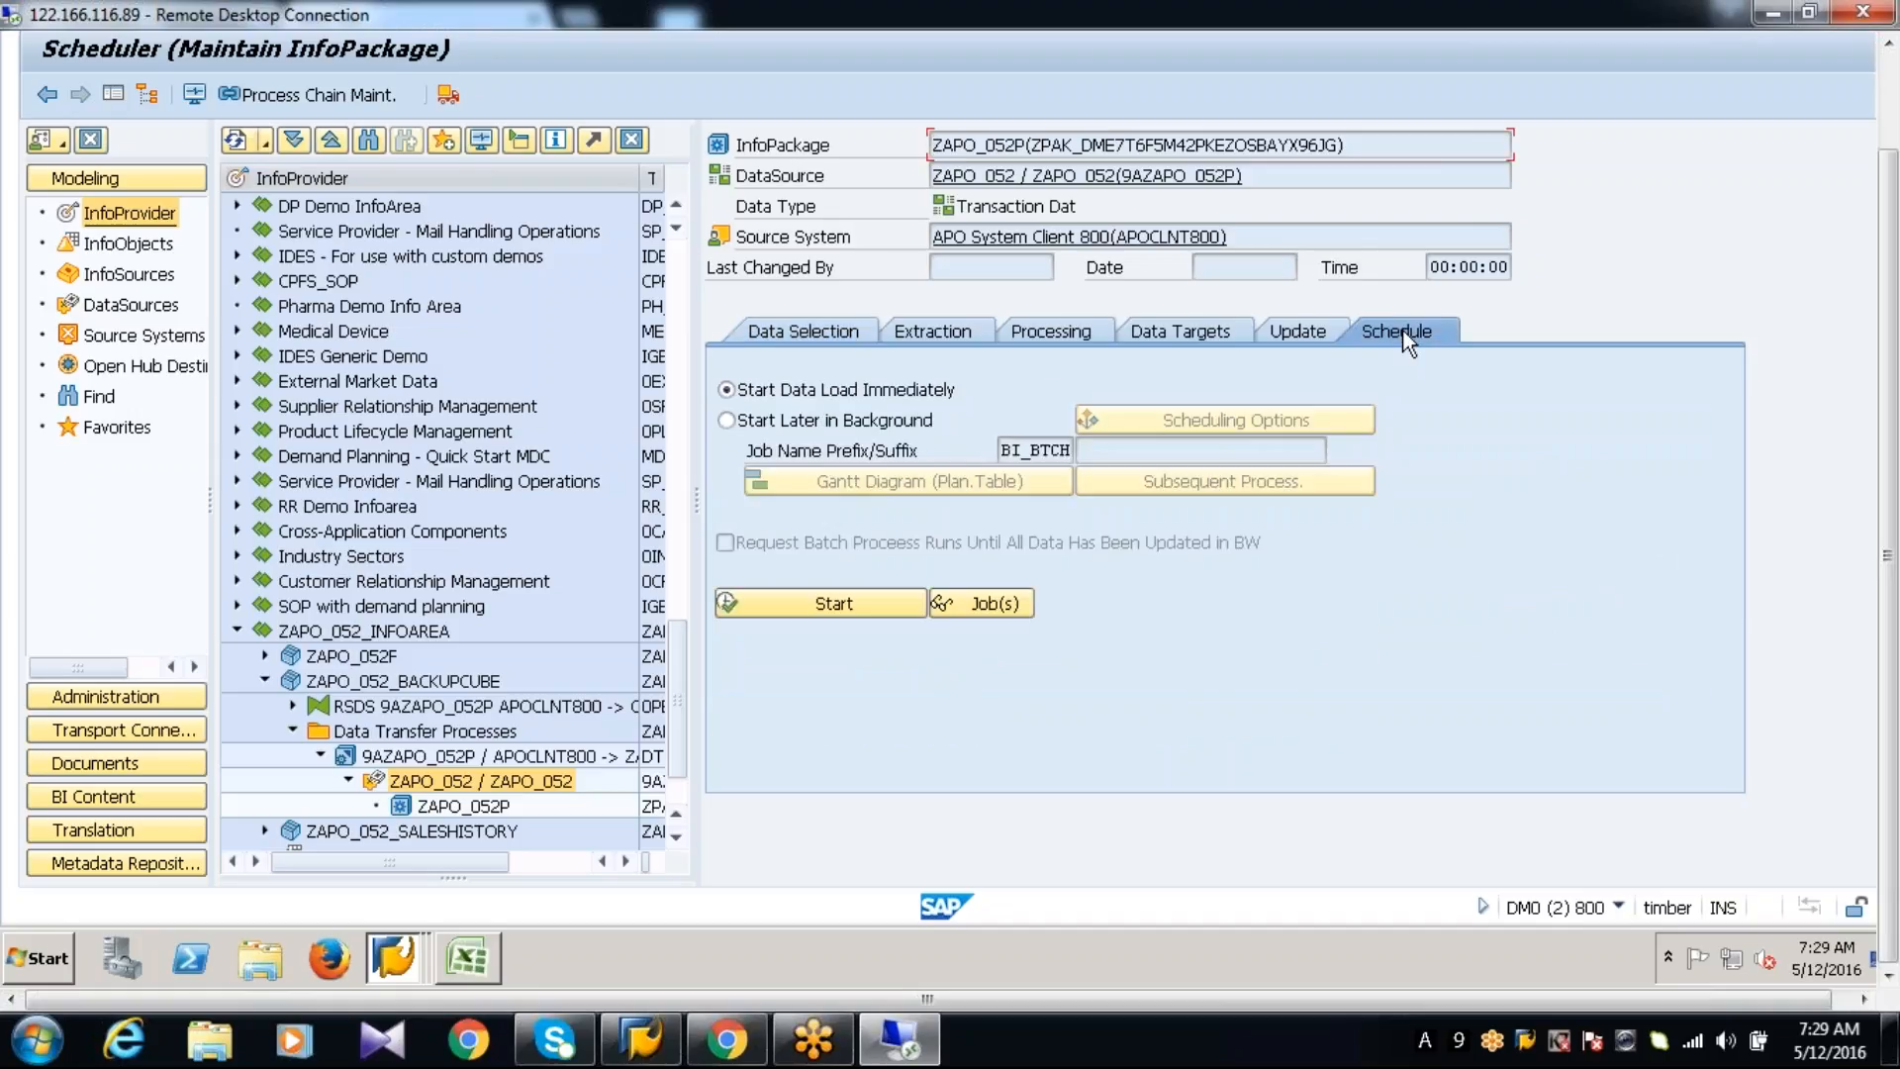
pyautogui.click(834, 606)
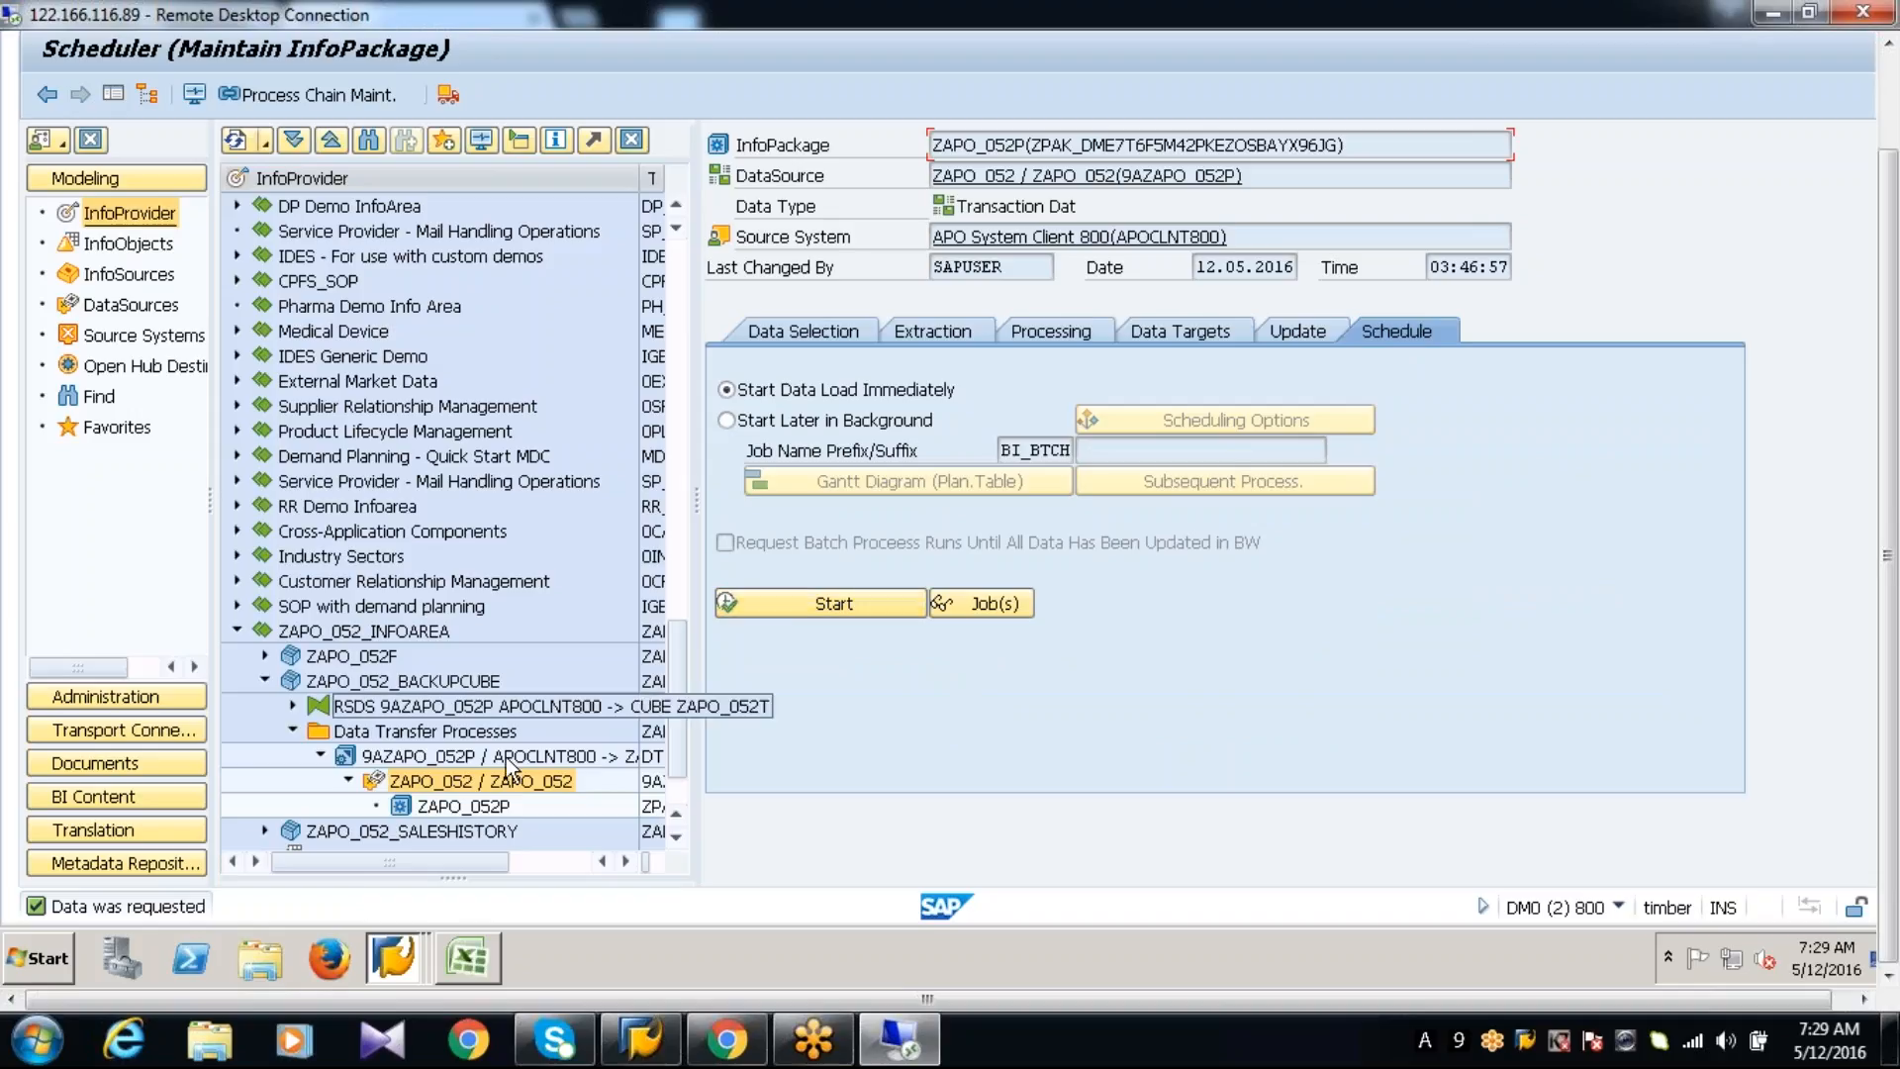
# Open the DataSource's PSA requests, check the ZAPO_052P load in the monitor with a refresh, and return to the request list
pyautogui.doubleClick(457, 781)
pyautogui.rightClick(457, 789)
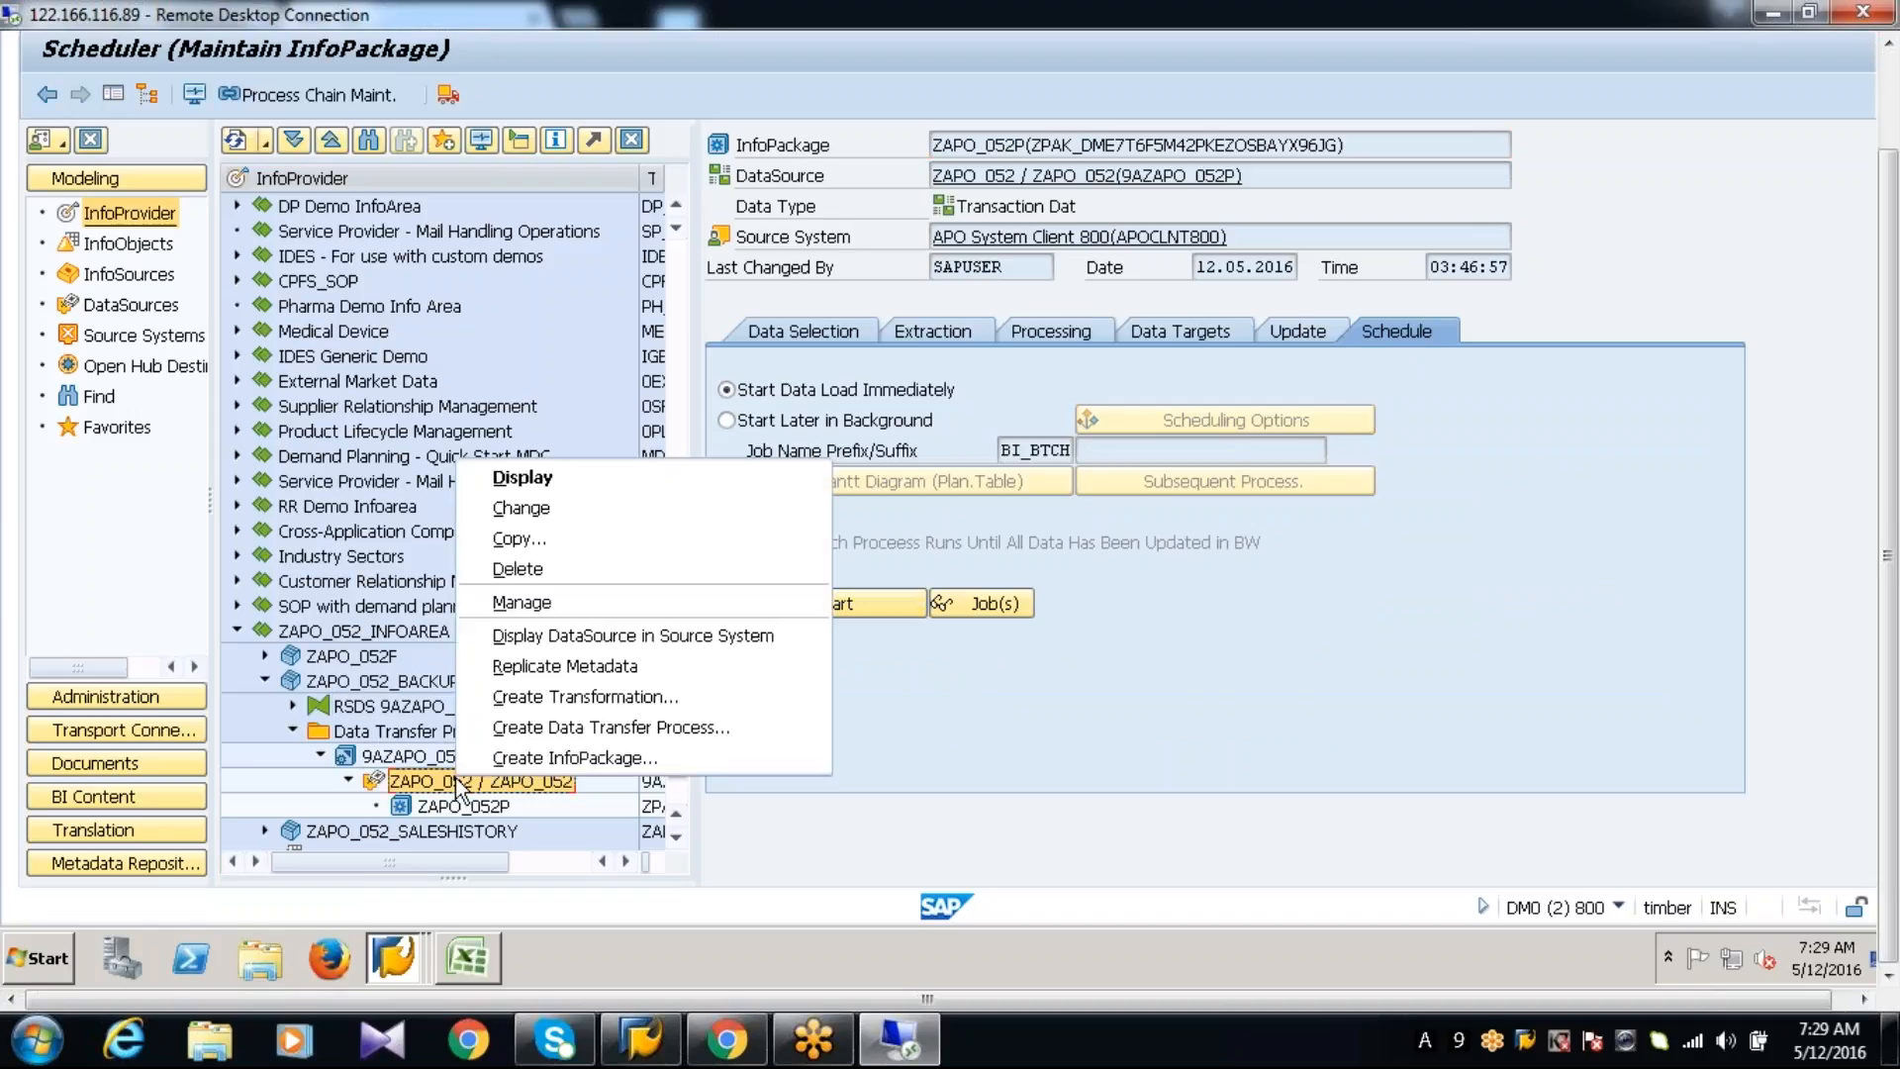
pyautogui.click(534, 602)
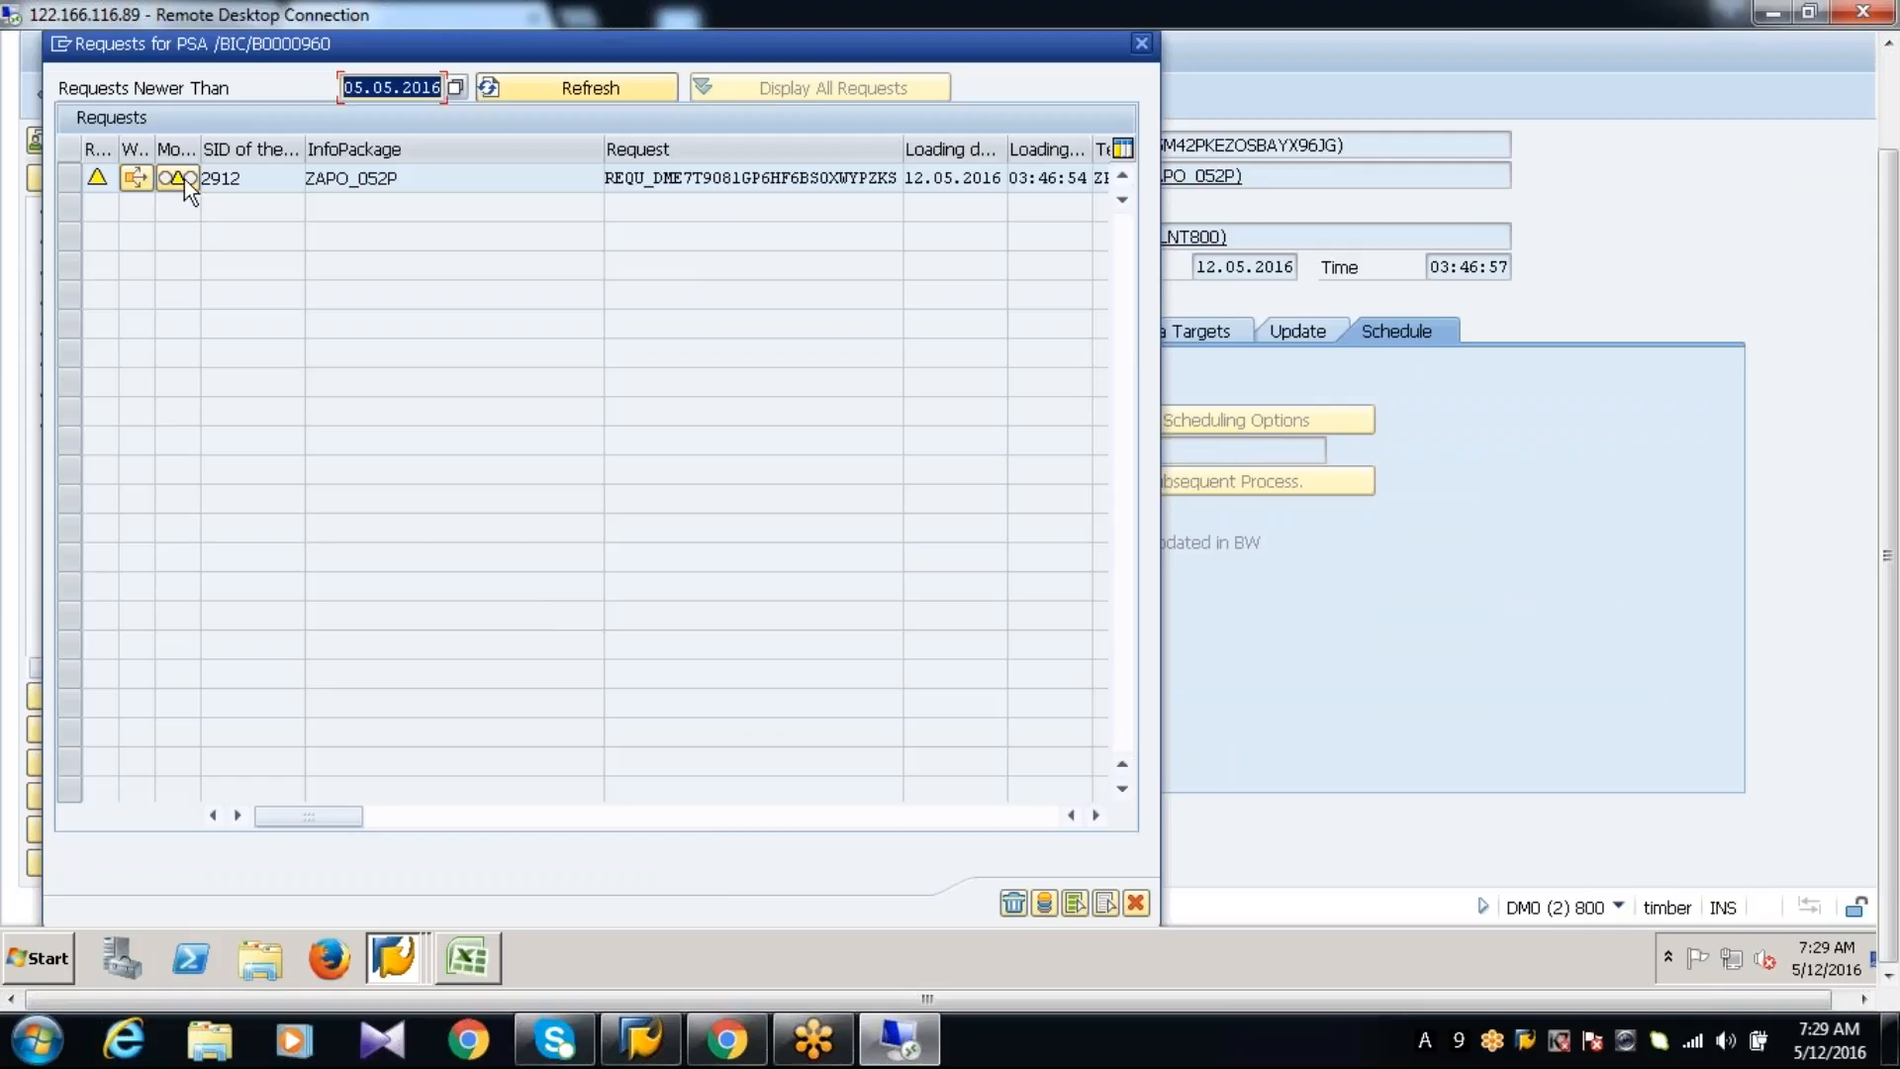
pyautogui.click(181, 176)
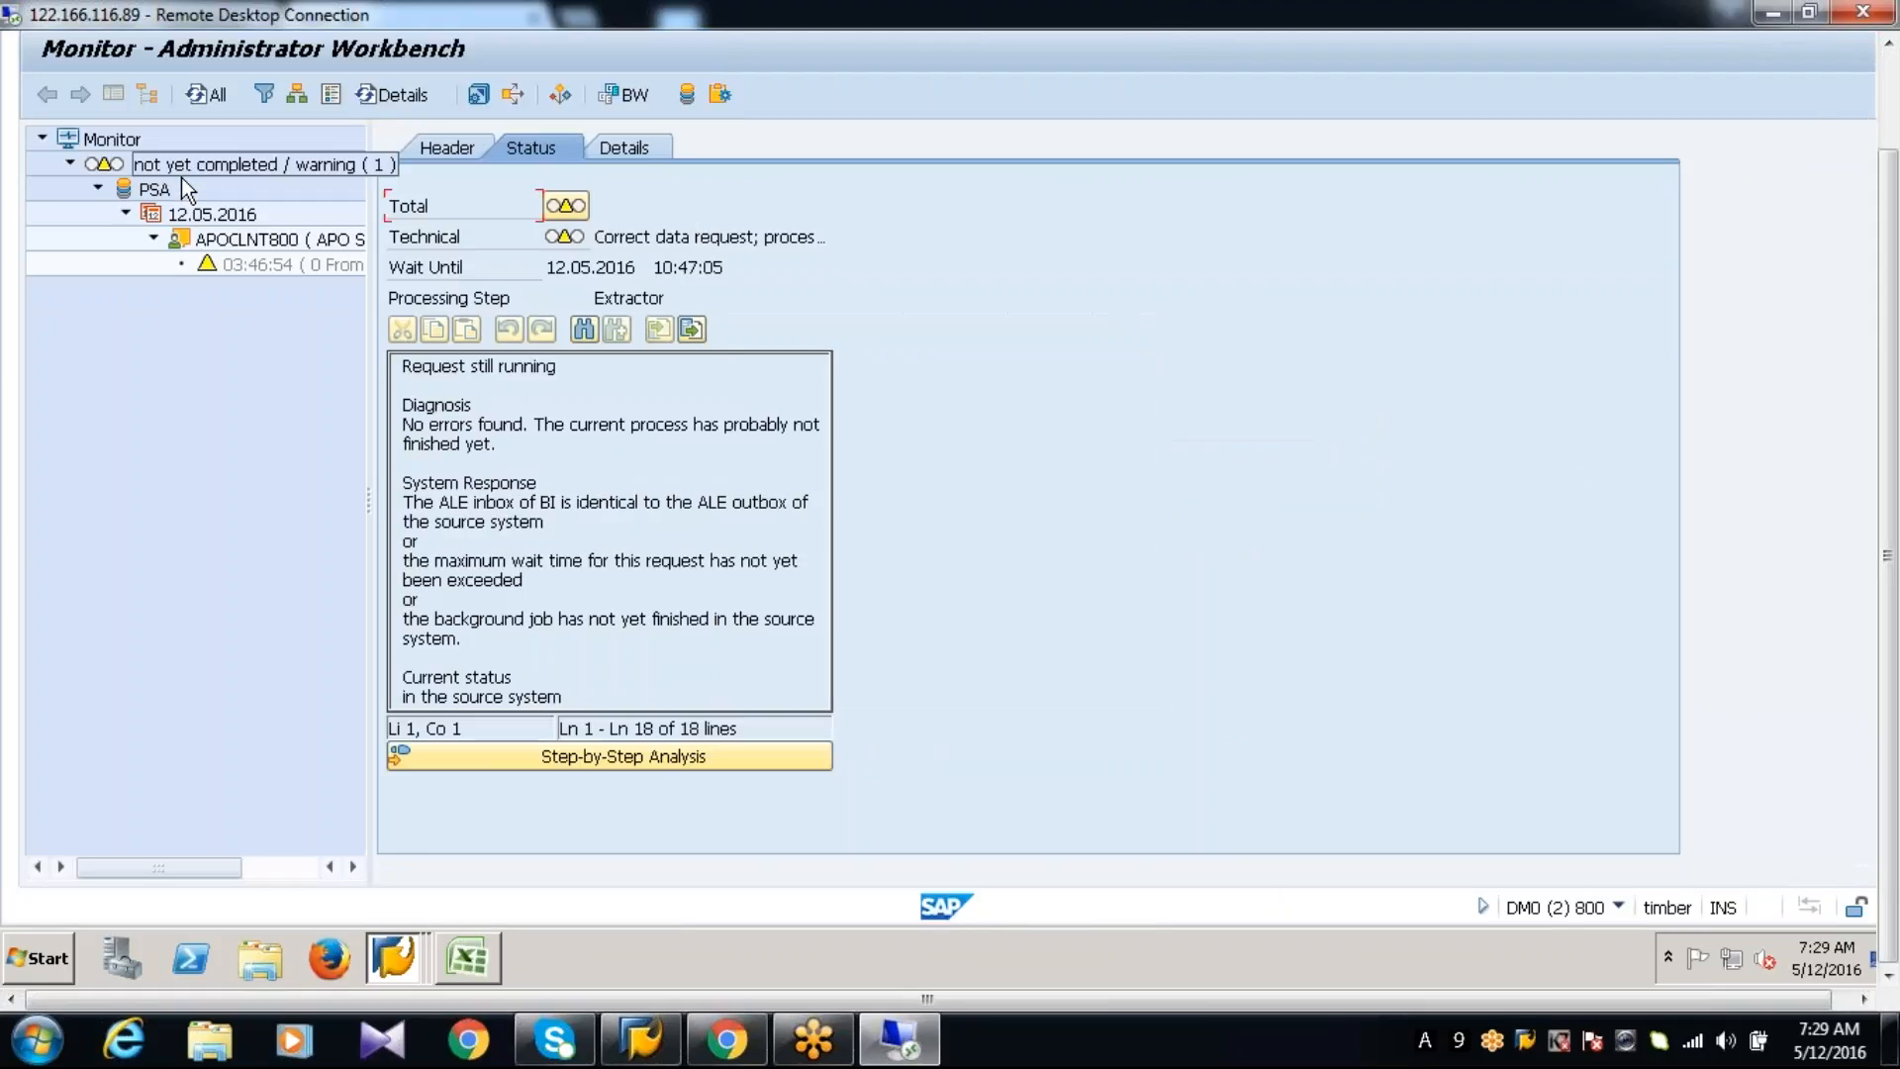
pyautogui.click(205, 97)
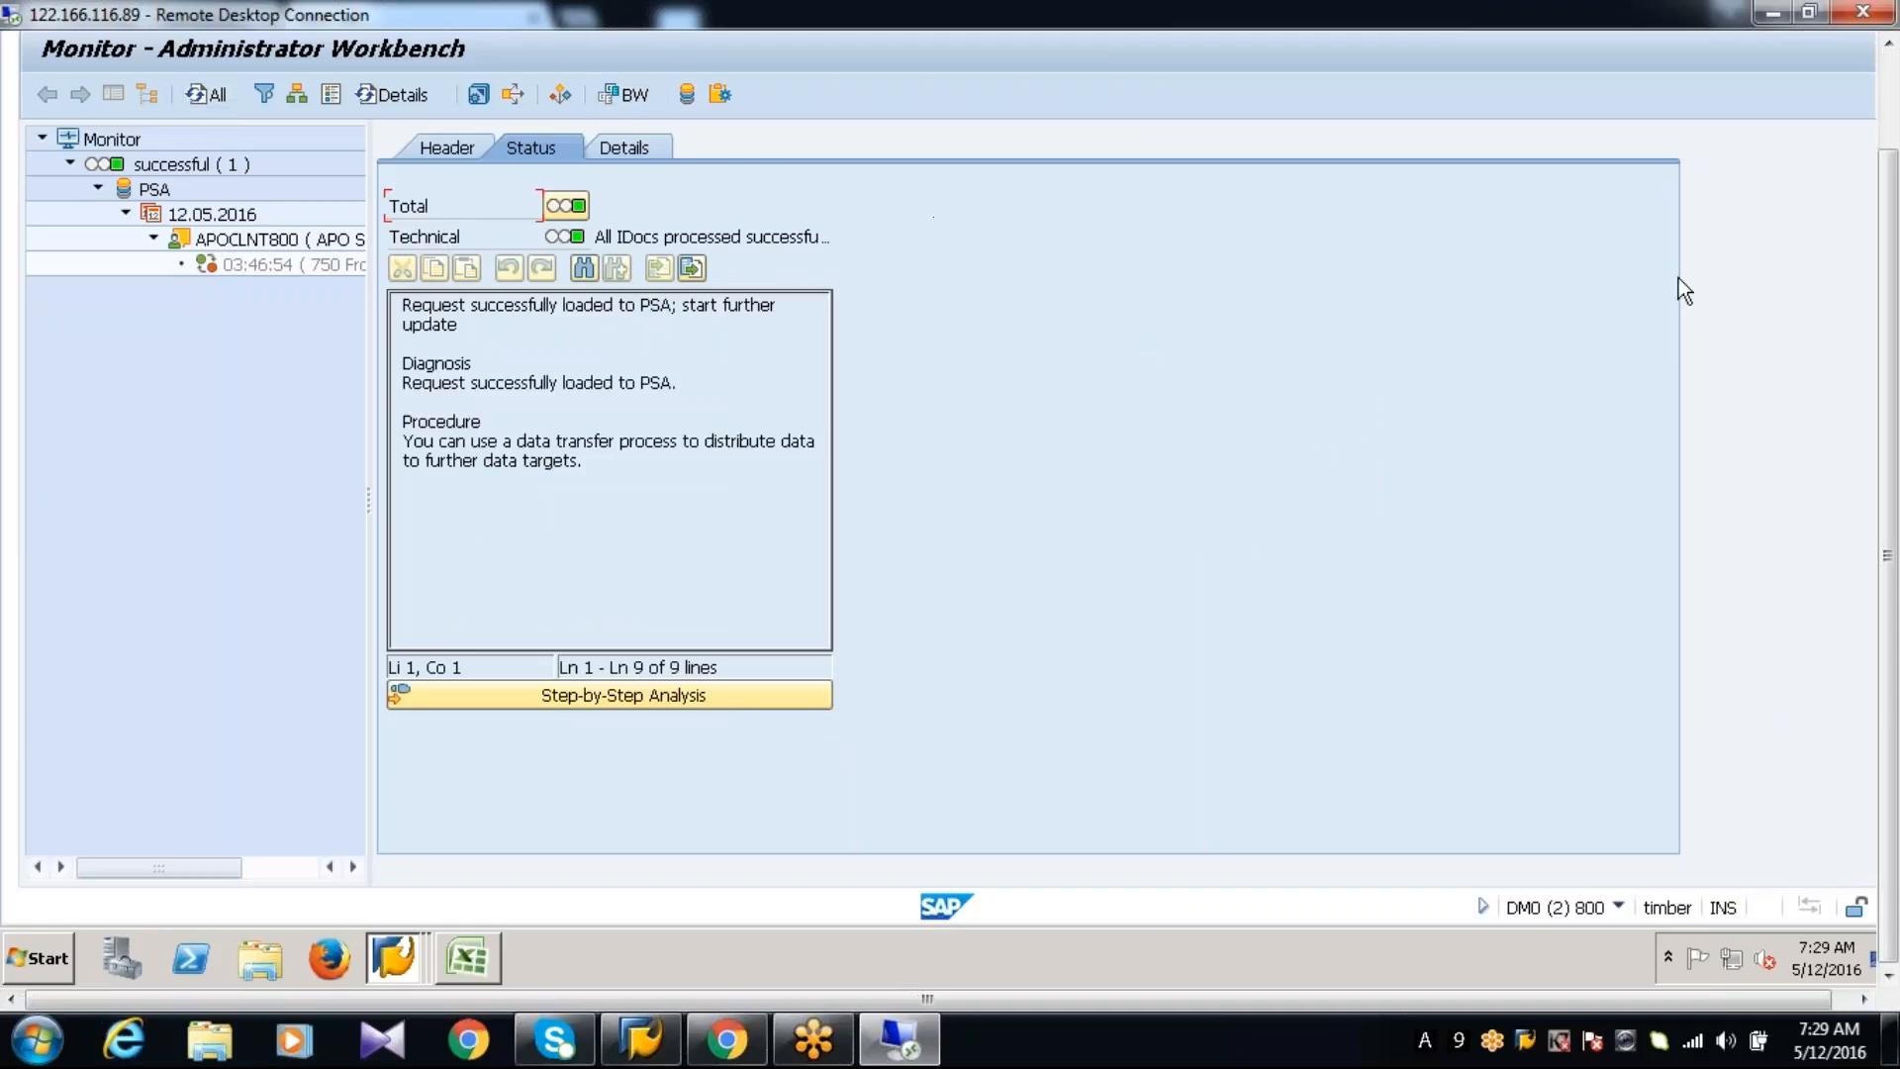
pyautogui.click(1889, 94)
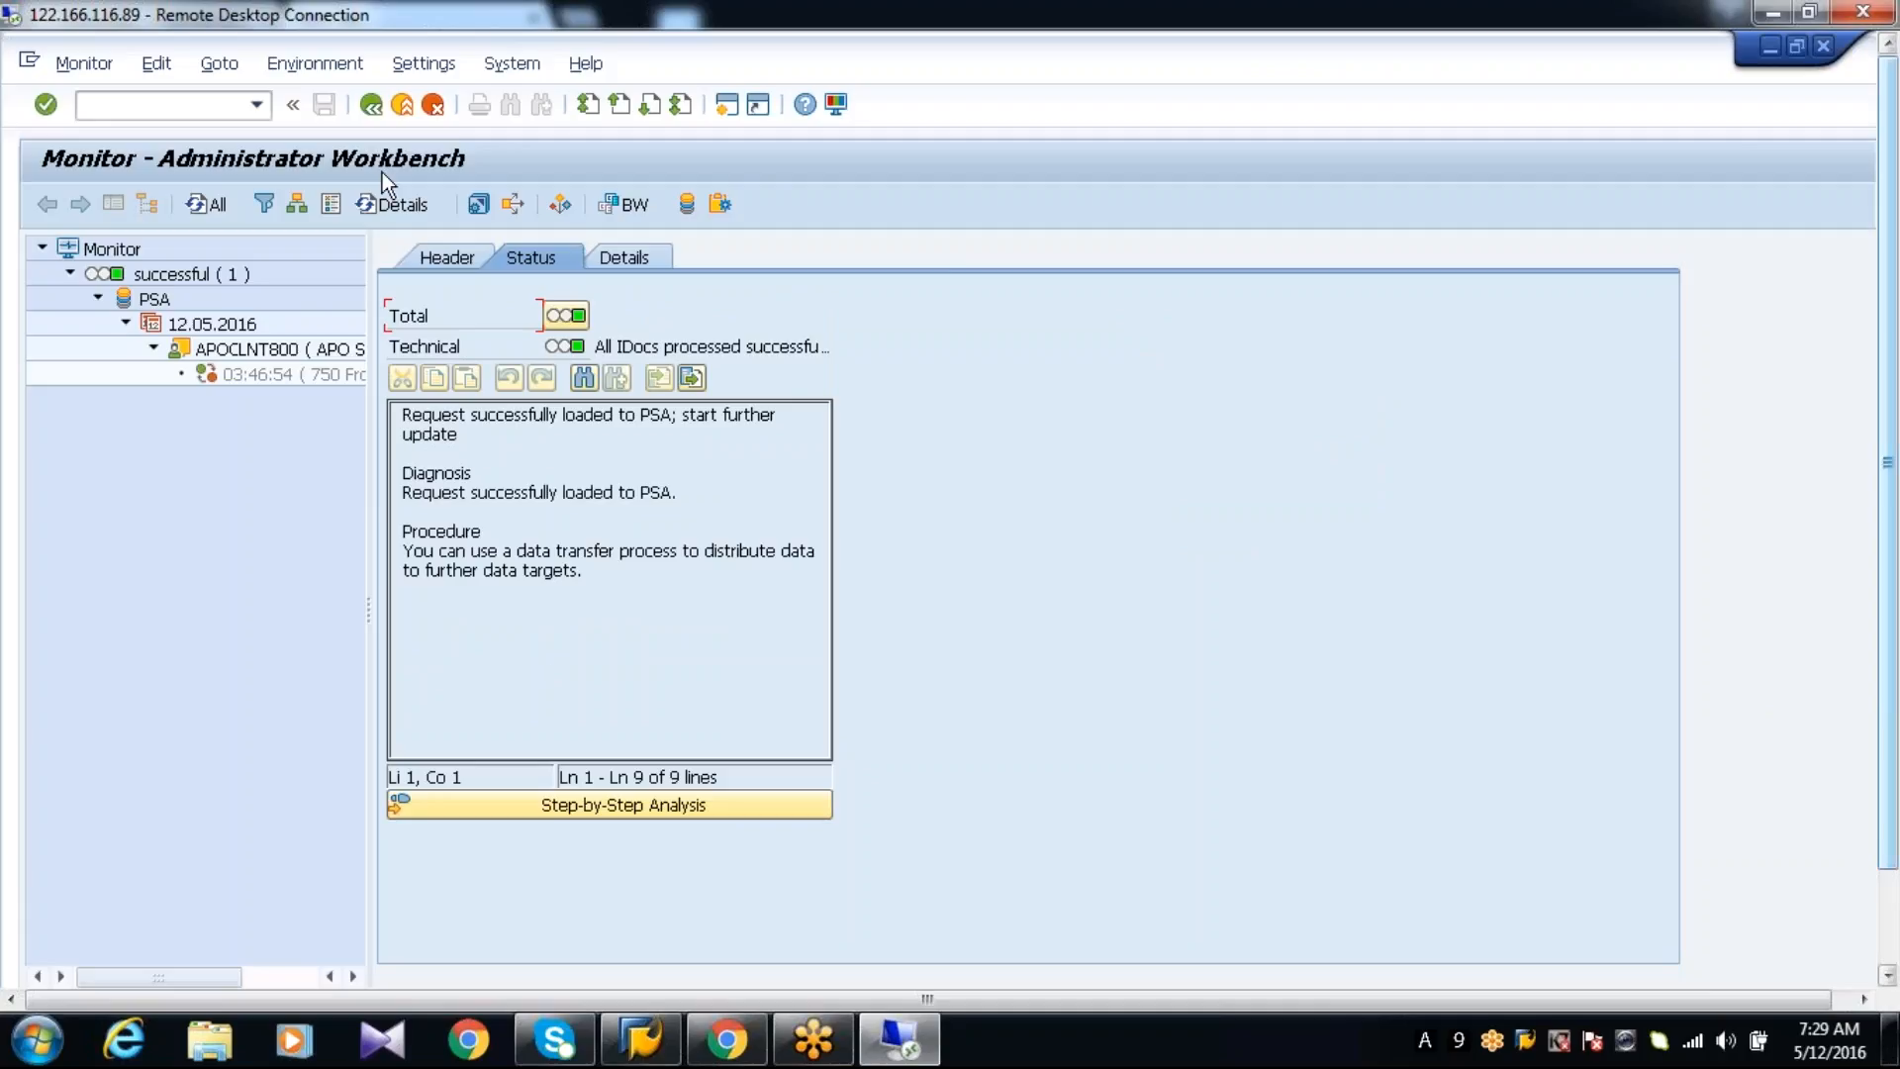
pyautogui.click(370, 104)
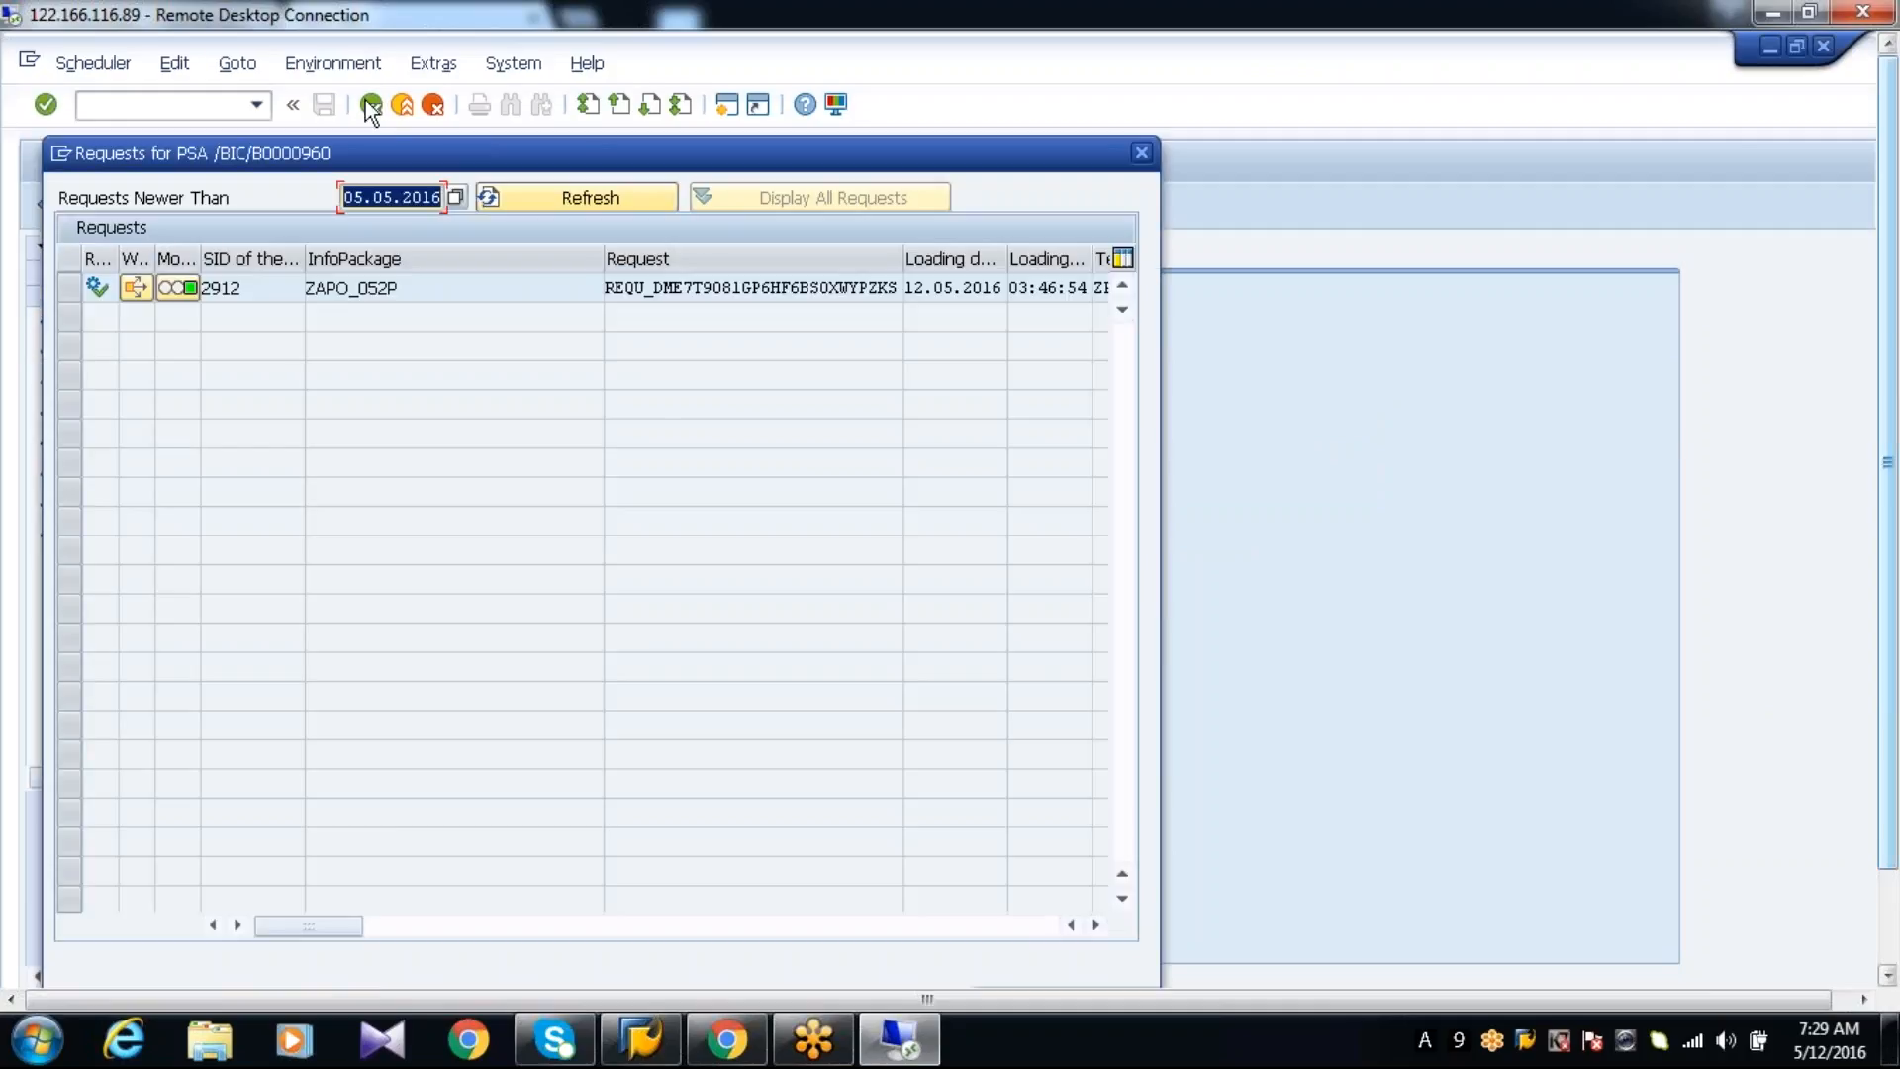
# Open PSA maintenance for the loaded ZAPO_052P request to check its data packages
pyautogui.click(82, 285)
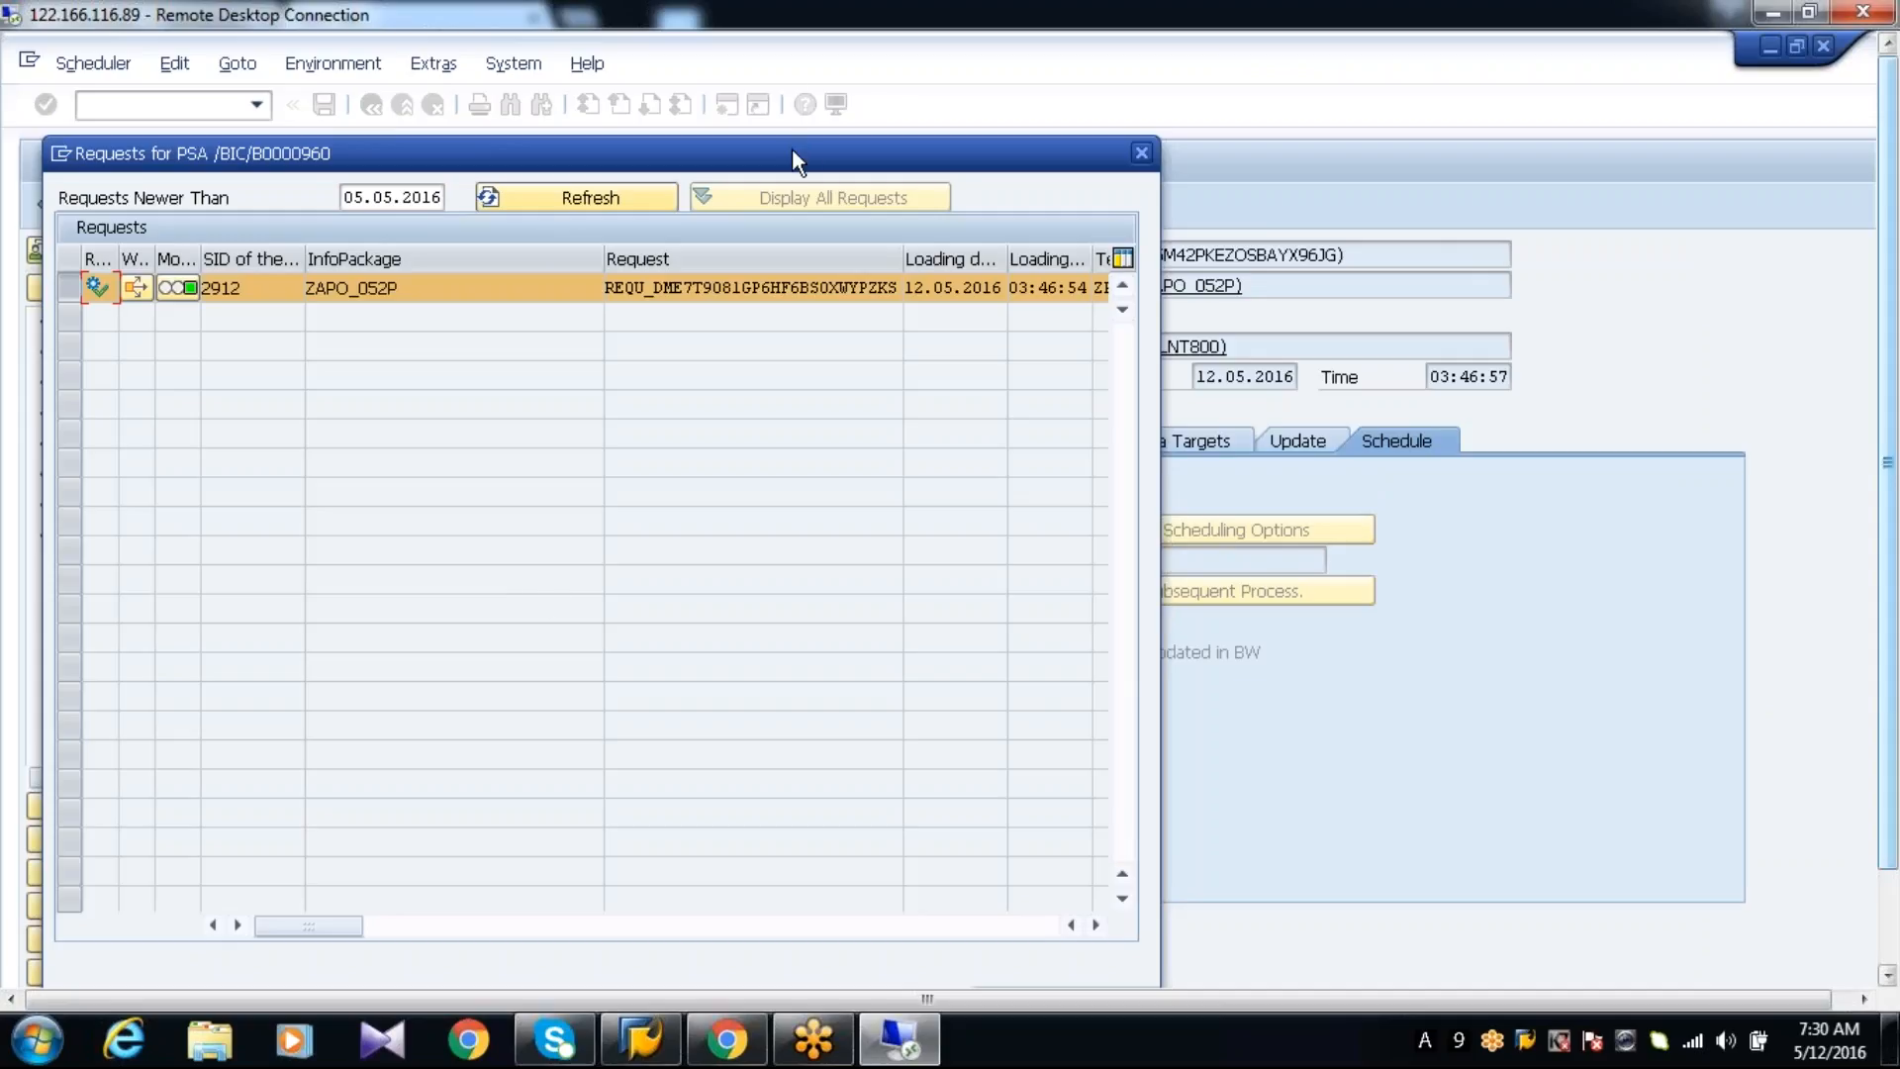
pyautogui.moveTo(792, 147); pyautogui.dragTo(788, 67)
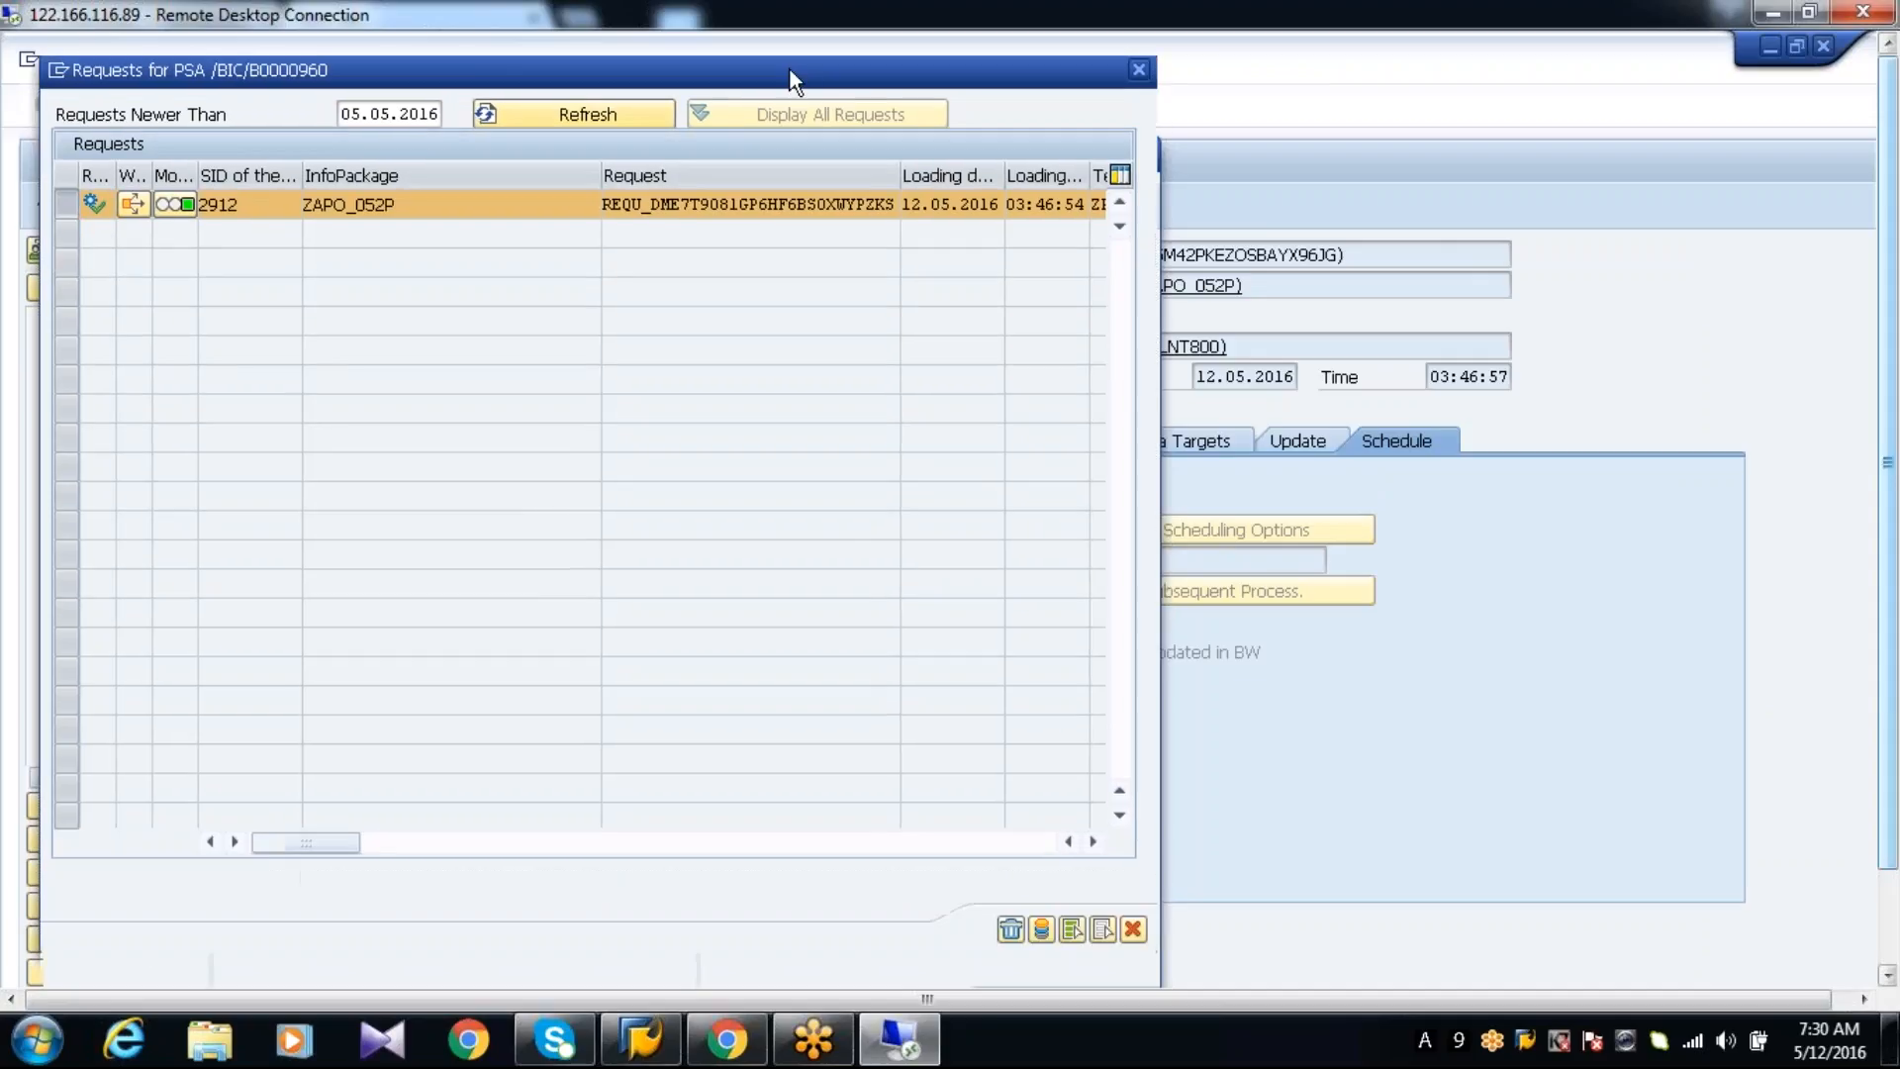
pyautogui.click(1041, 932)
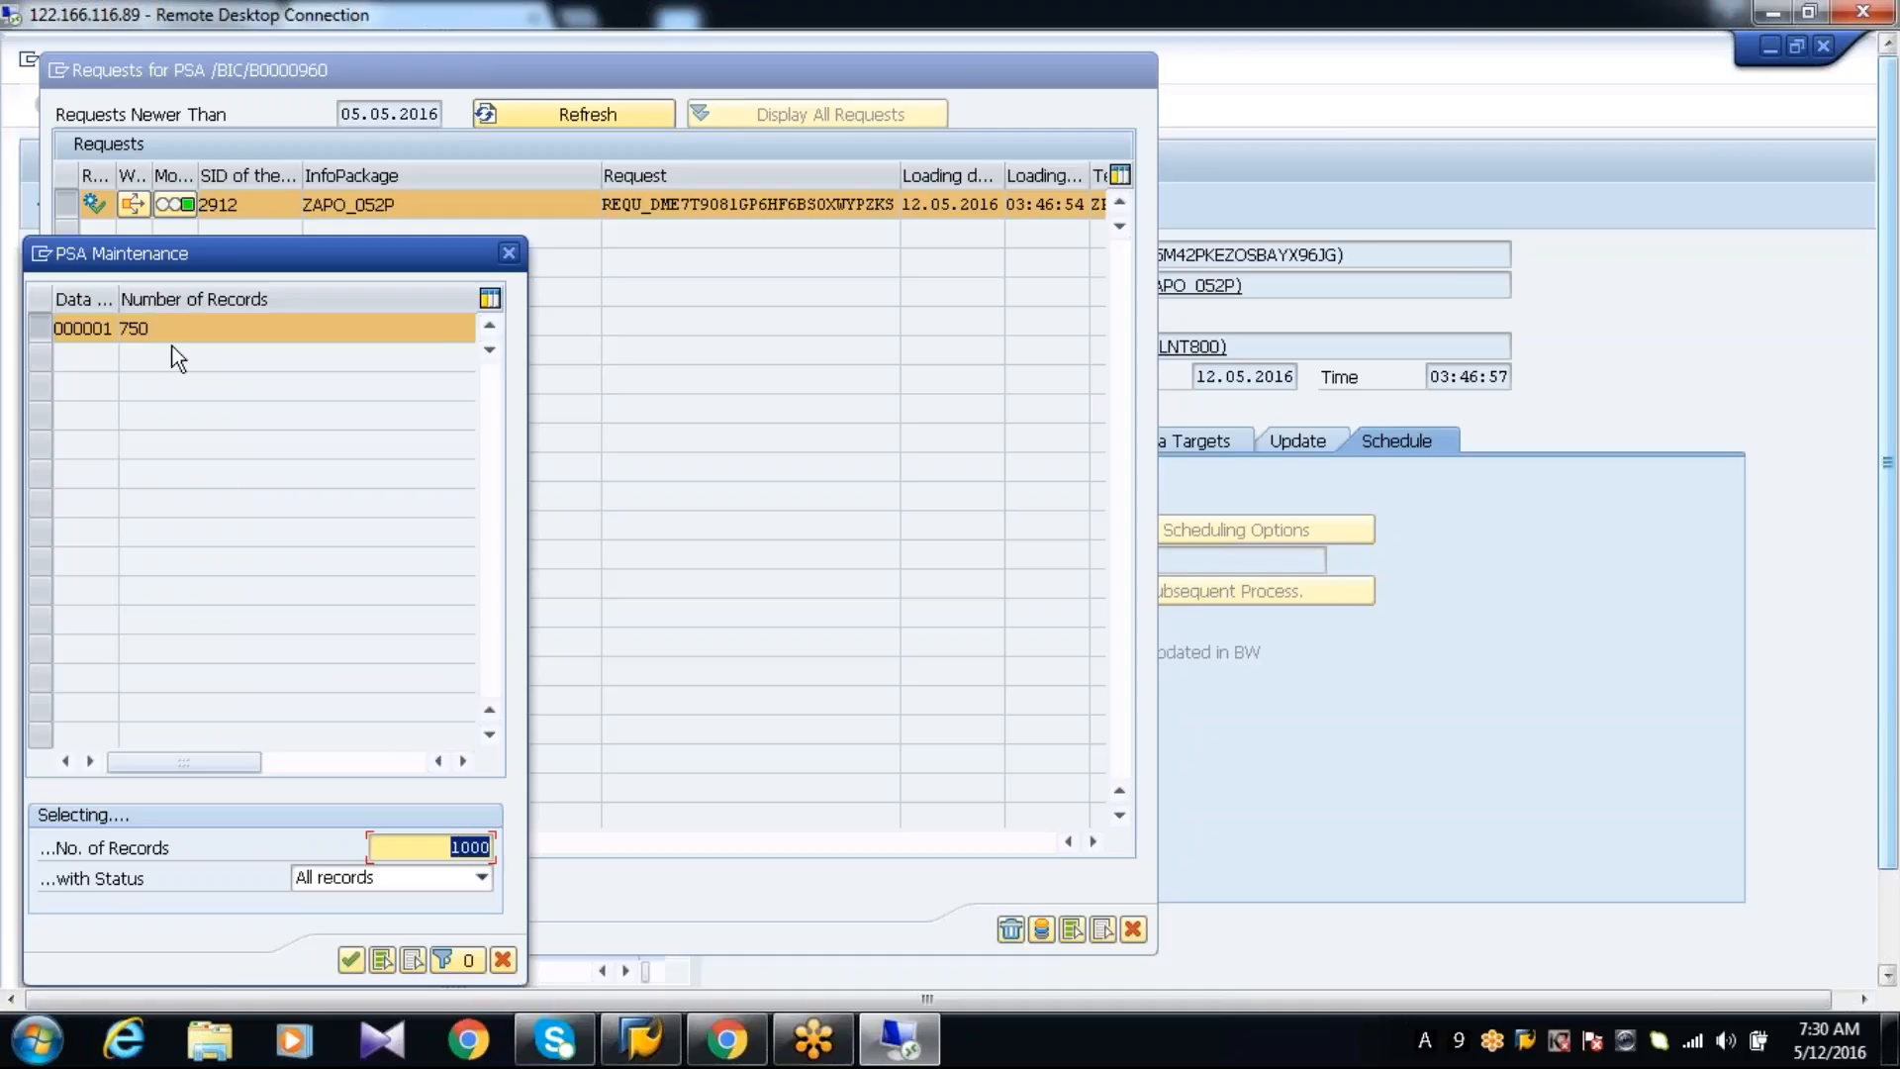
# Display the records of the ZAPO_052P PSA request, review their month, week and product values, and close the request list
pyautogui.write('7')
pyautogui.click(352, 960)
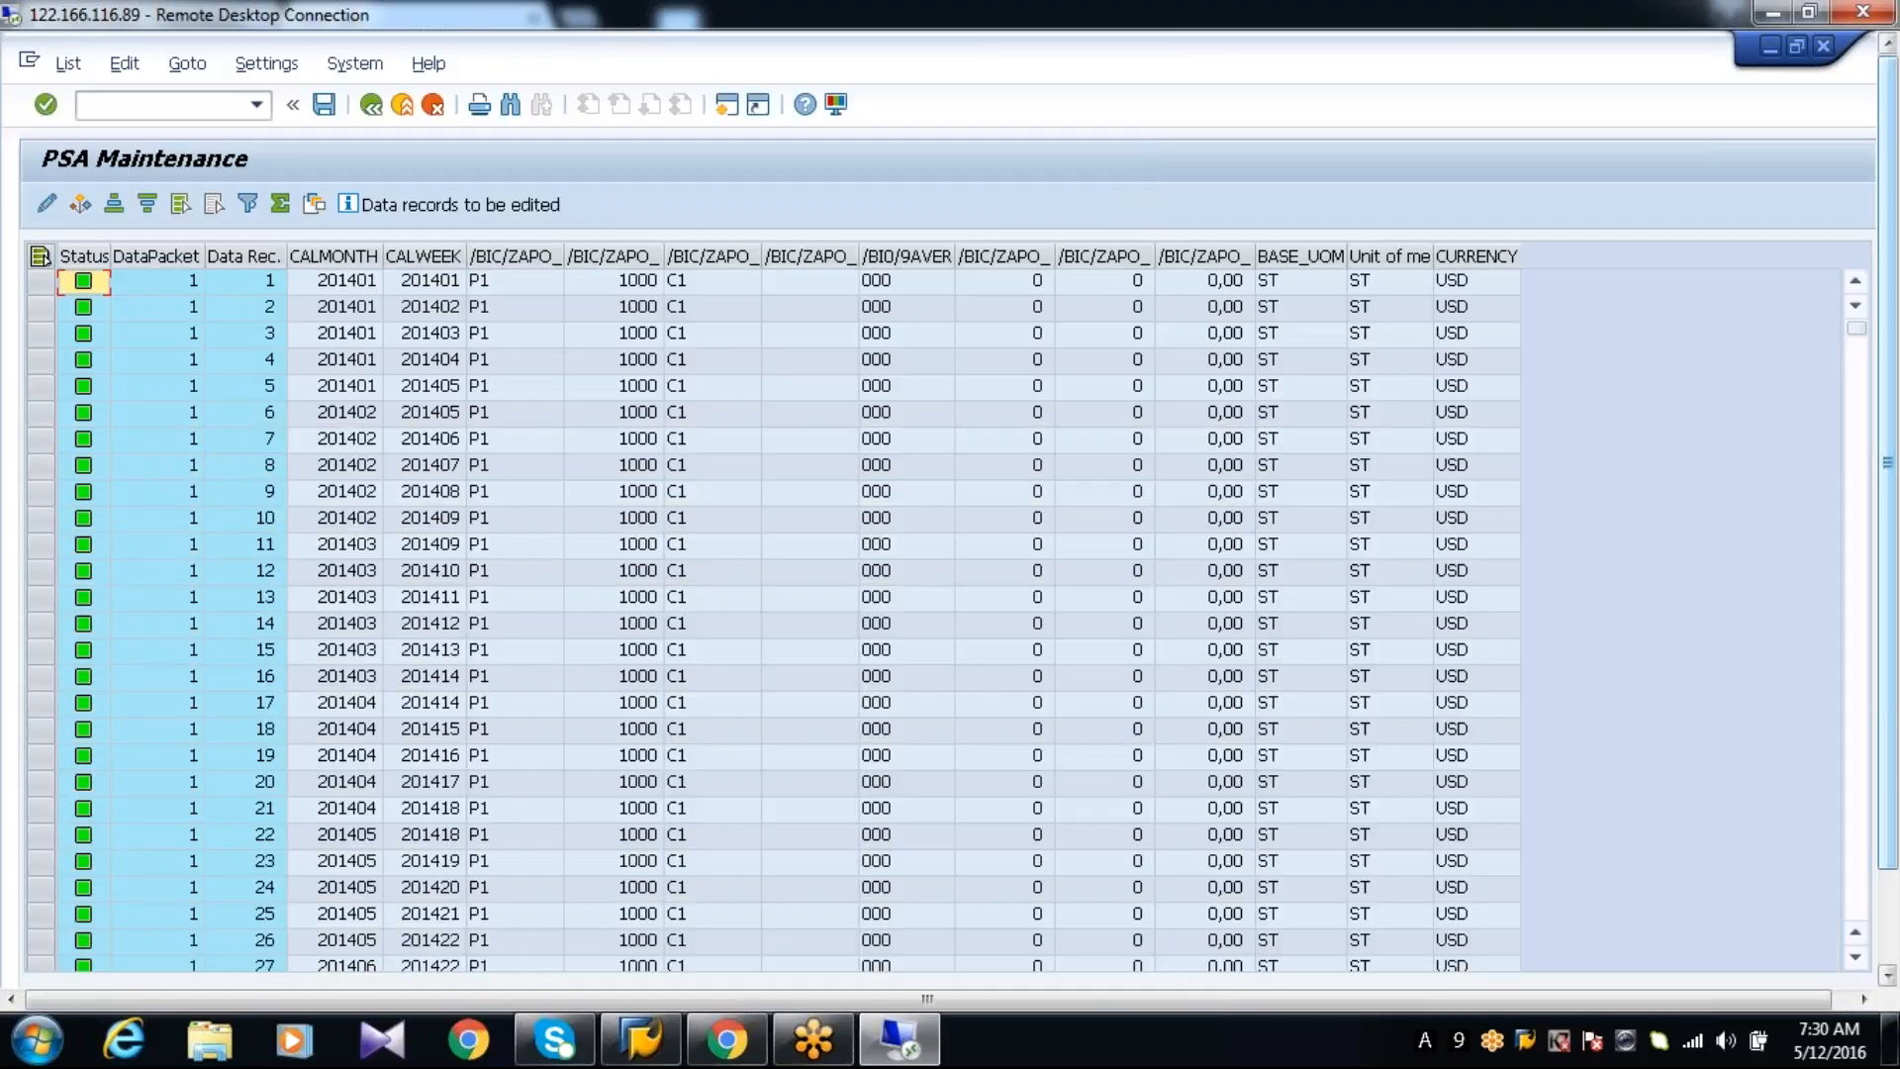
pyautogui.click(364, 280)
pyautogui.click(413, 280)
pyautogui.click(498, 281)
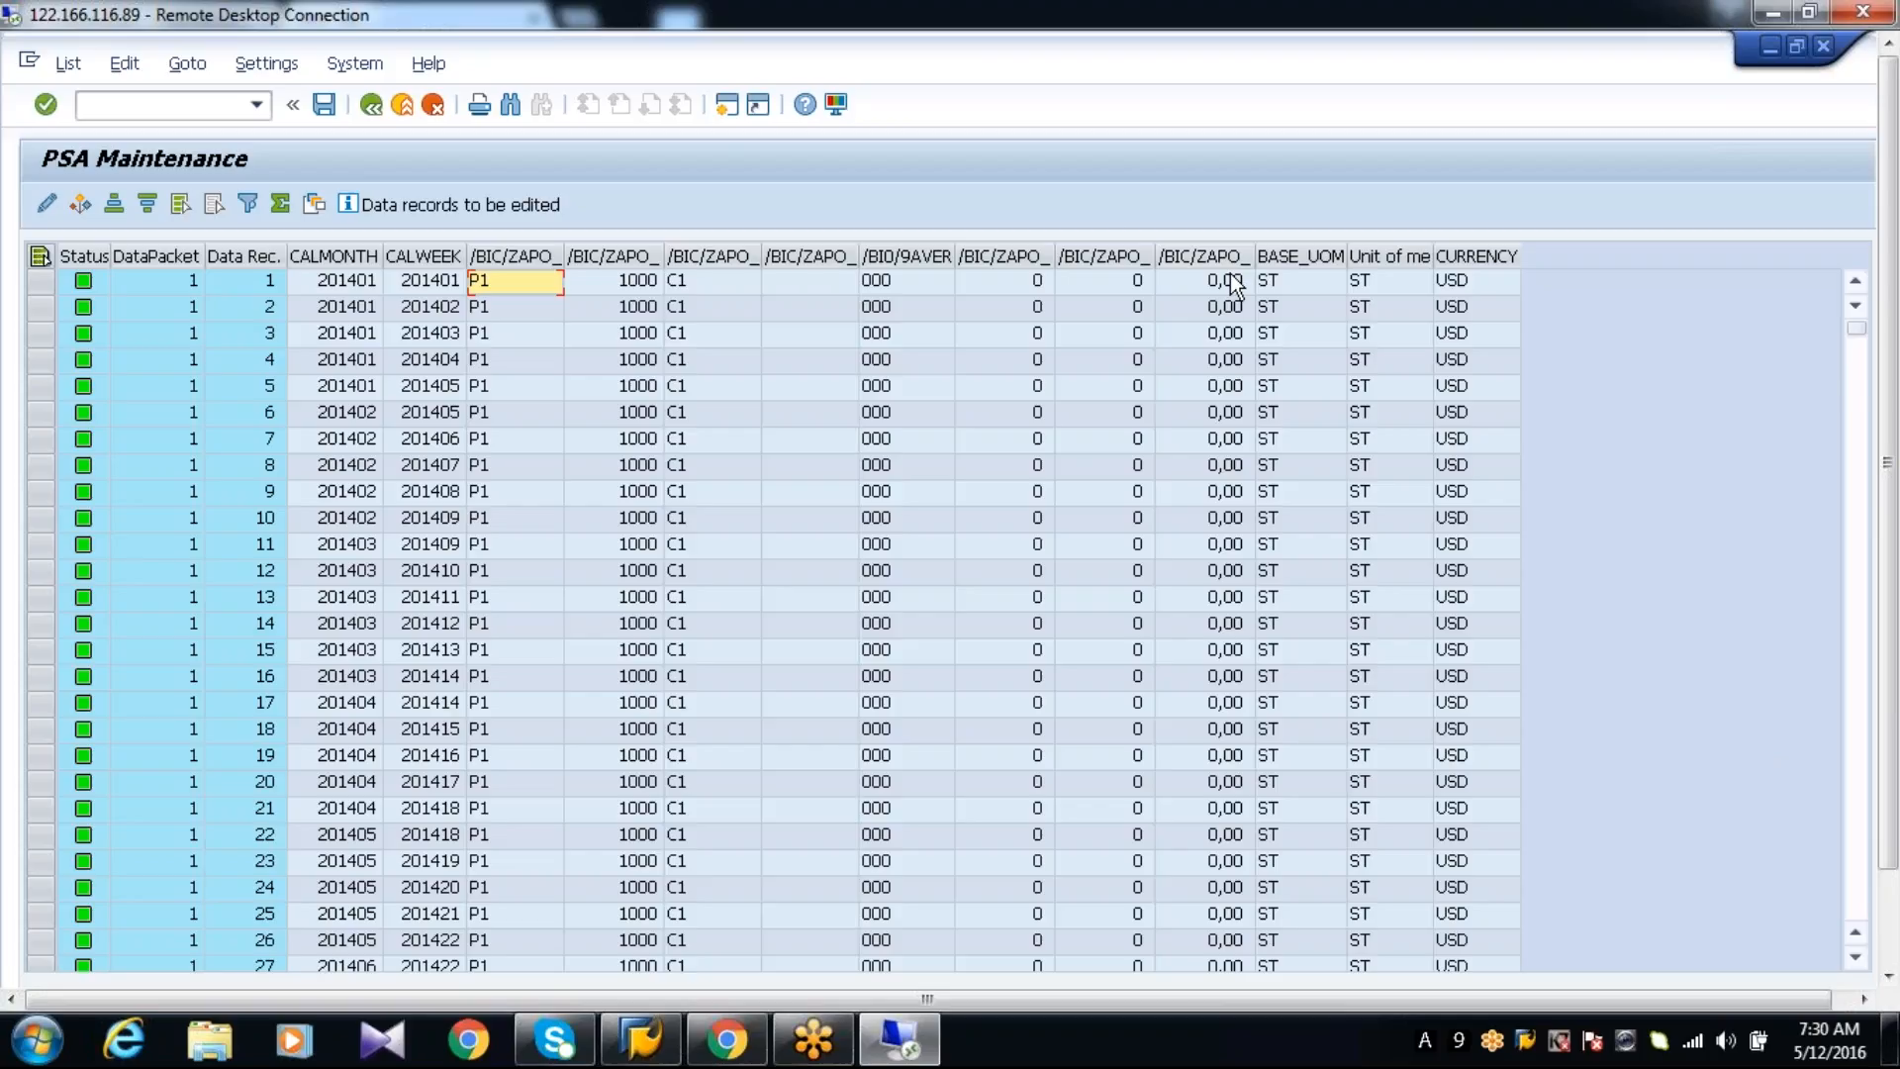
pyautogui.click(372, 105)
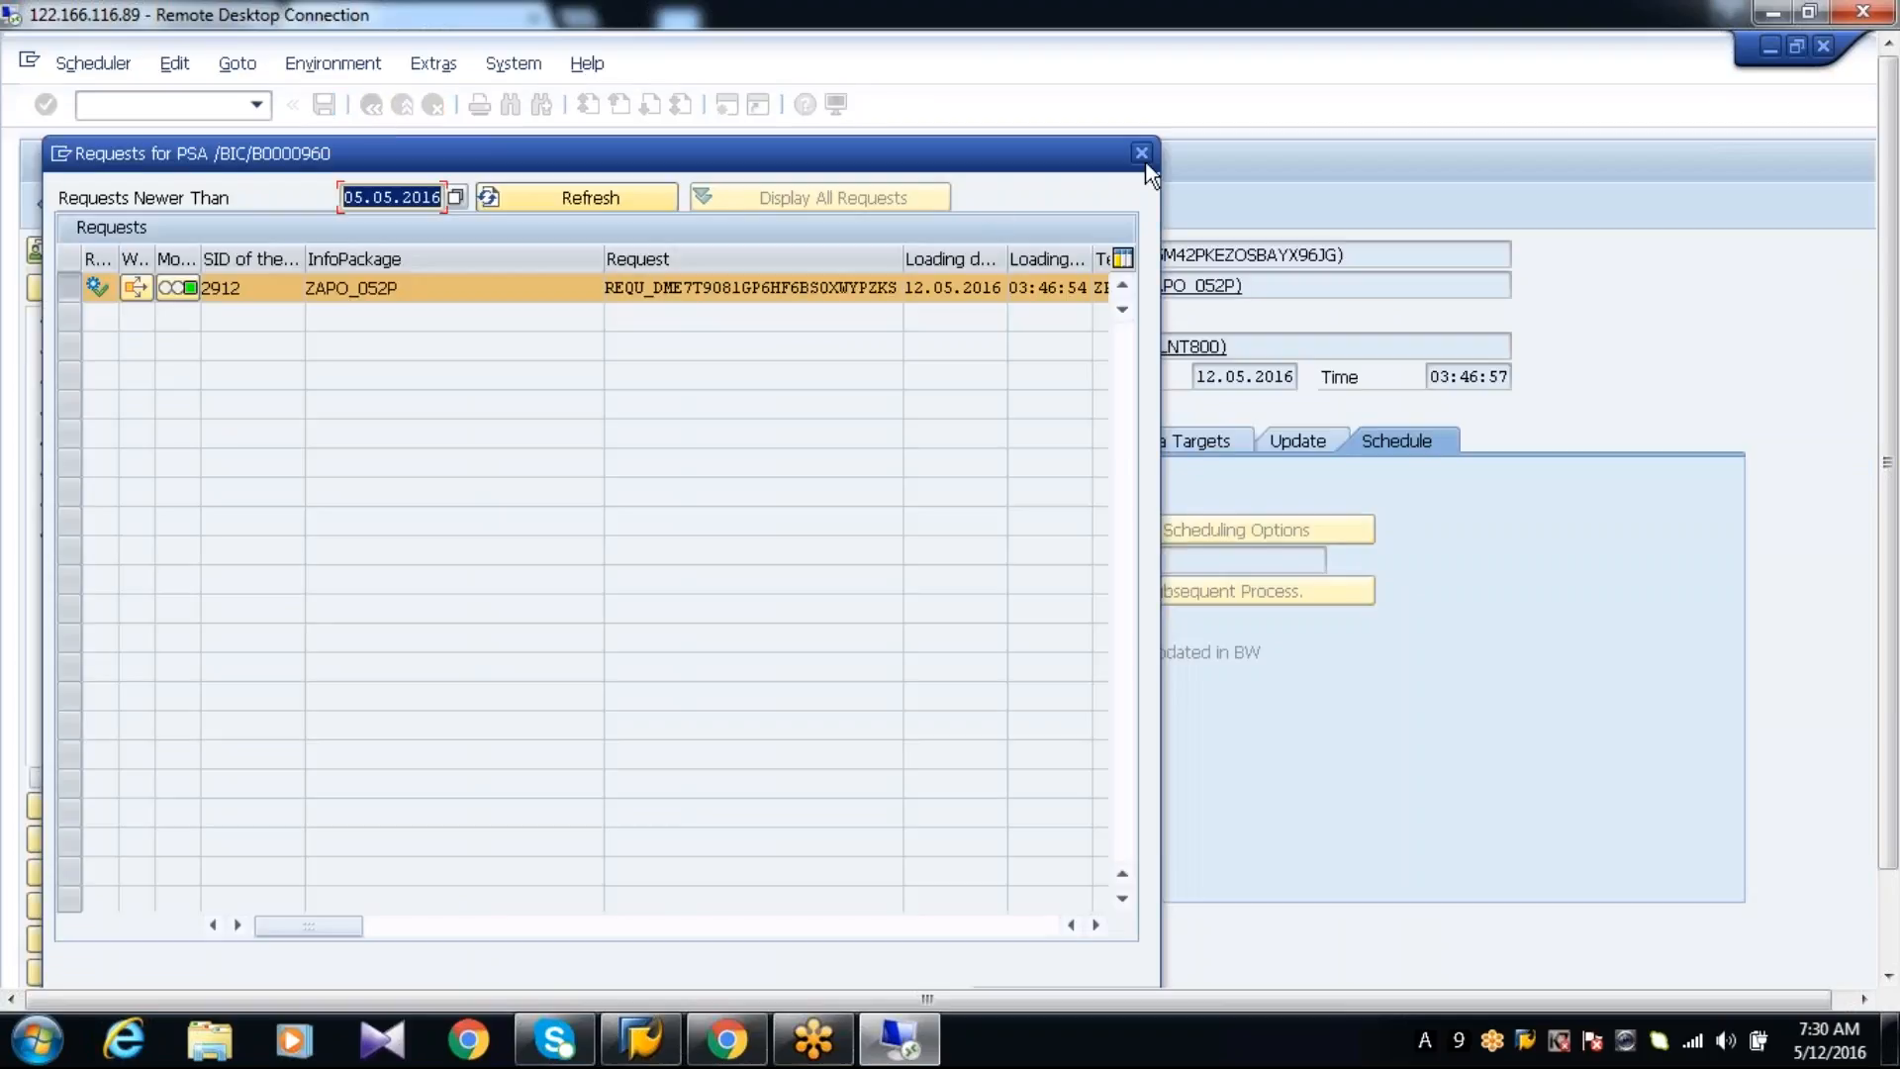
pyautogui.click(1141, 152)
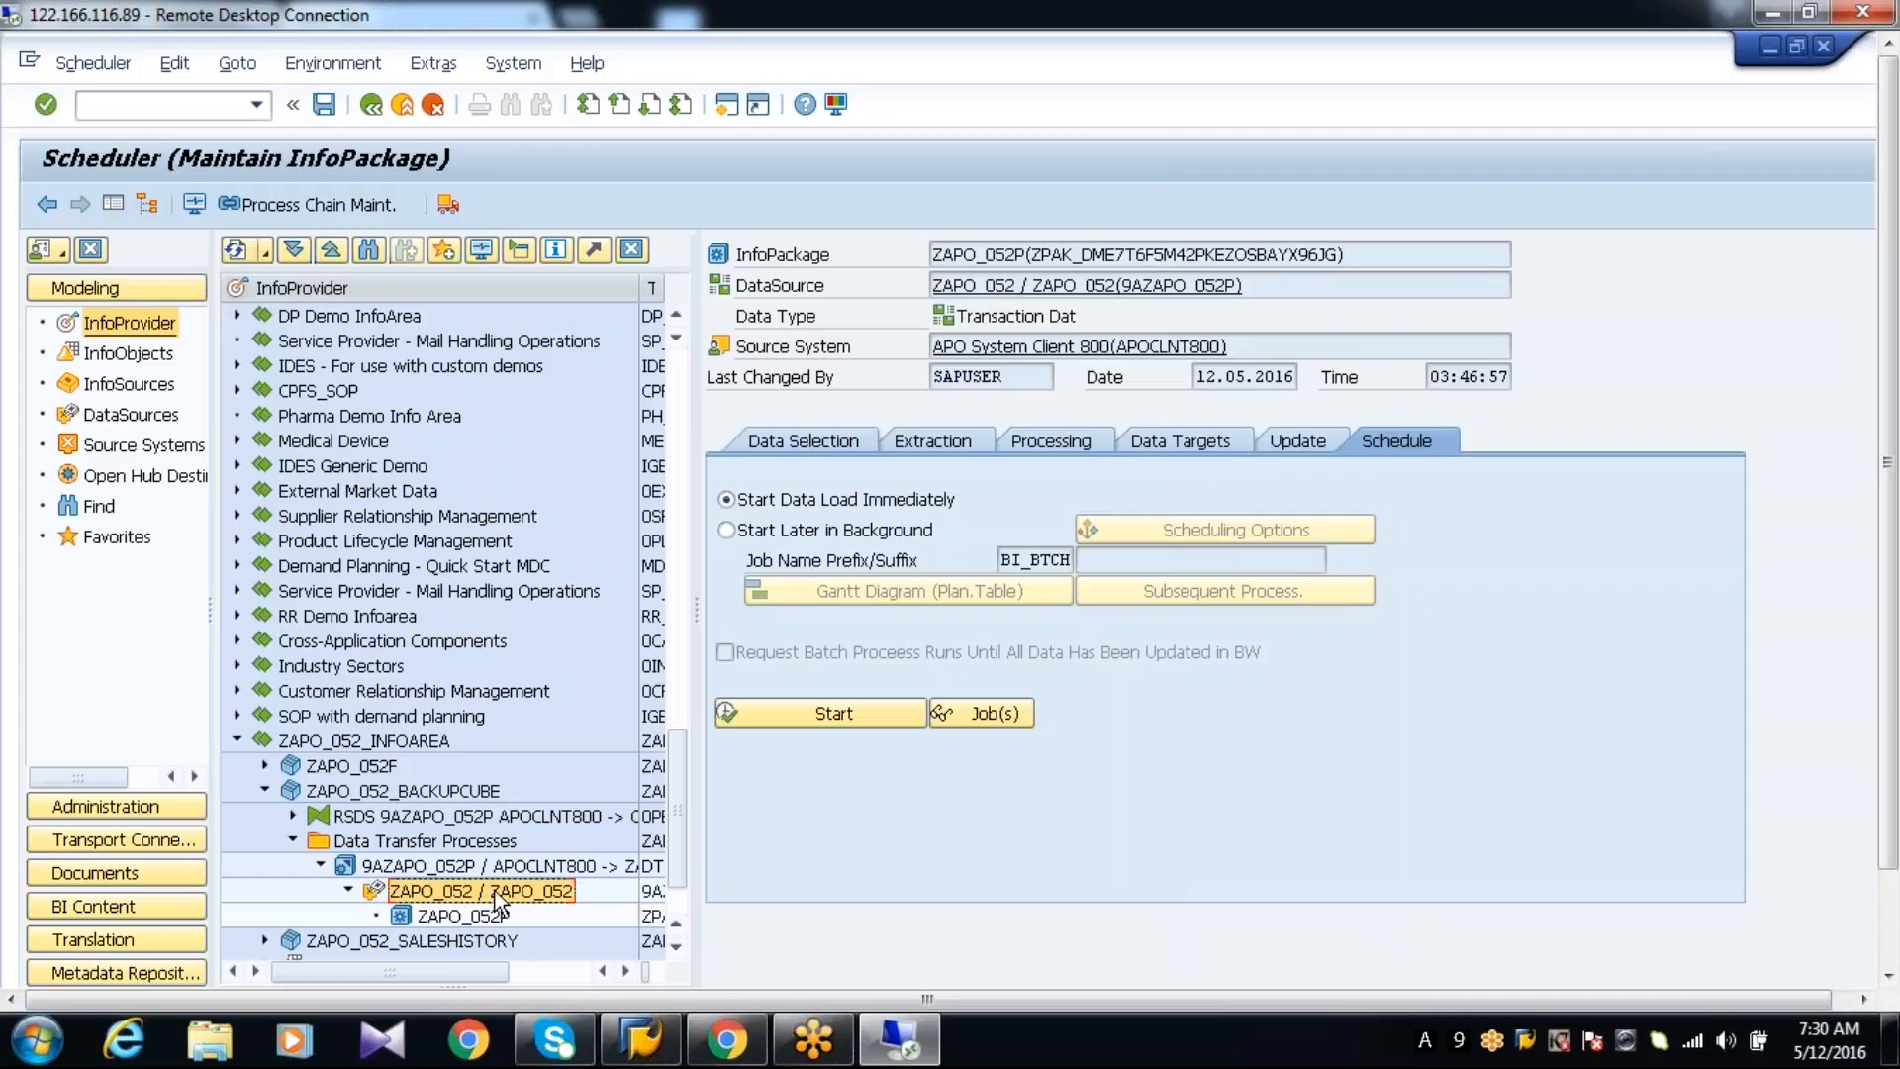
pyautogui.click(475, 788)
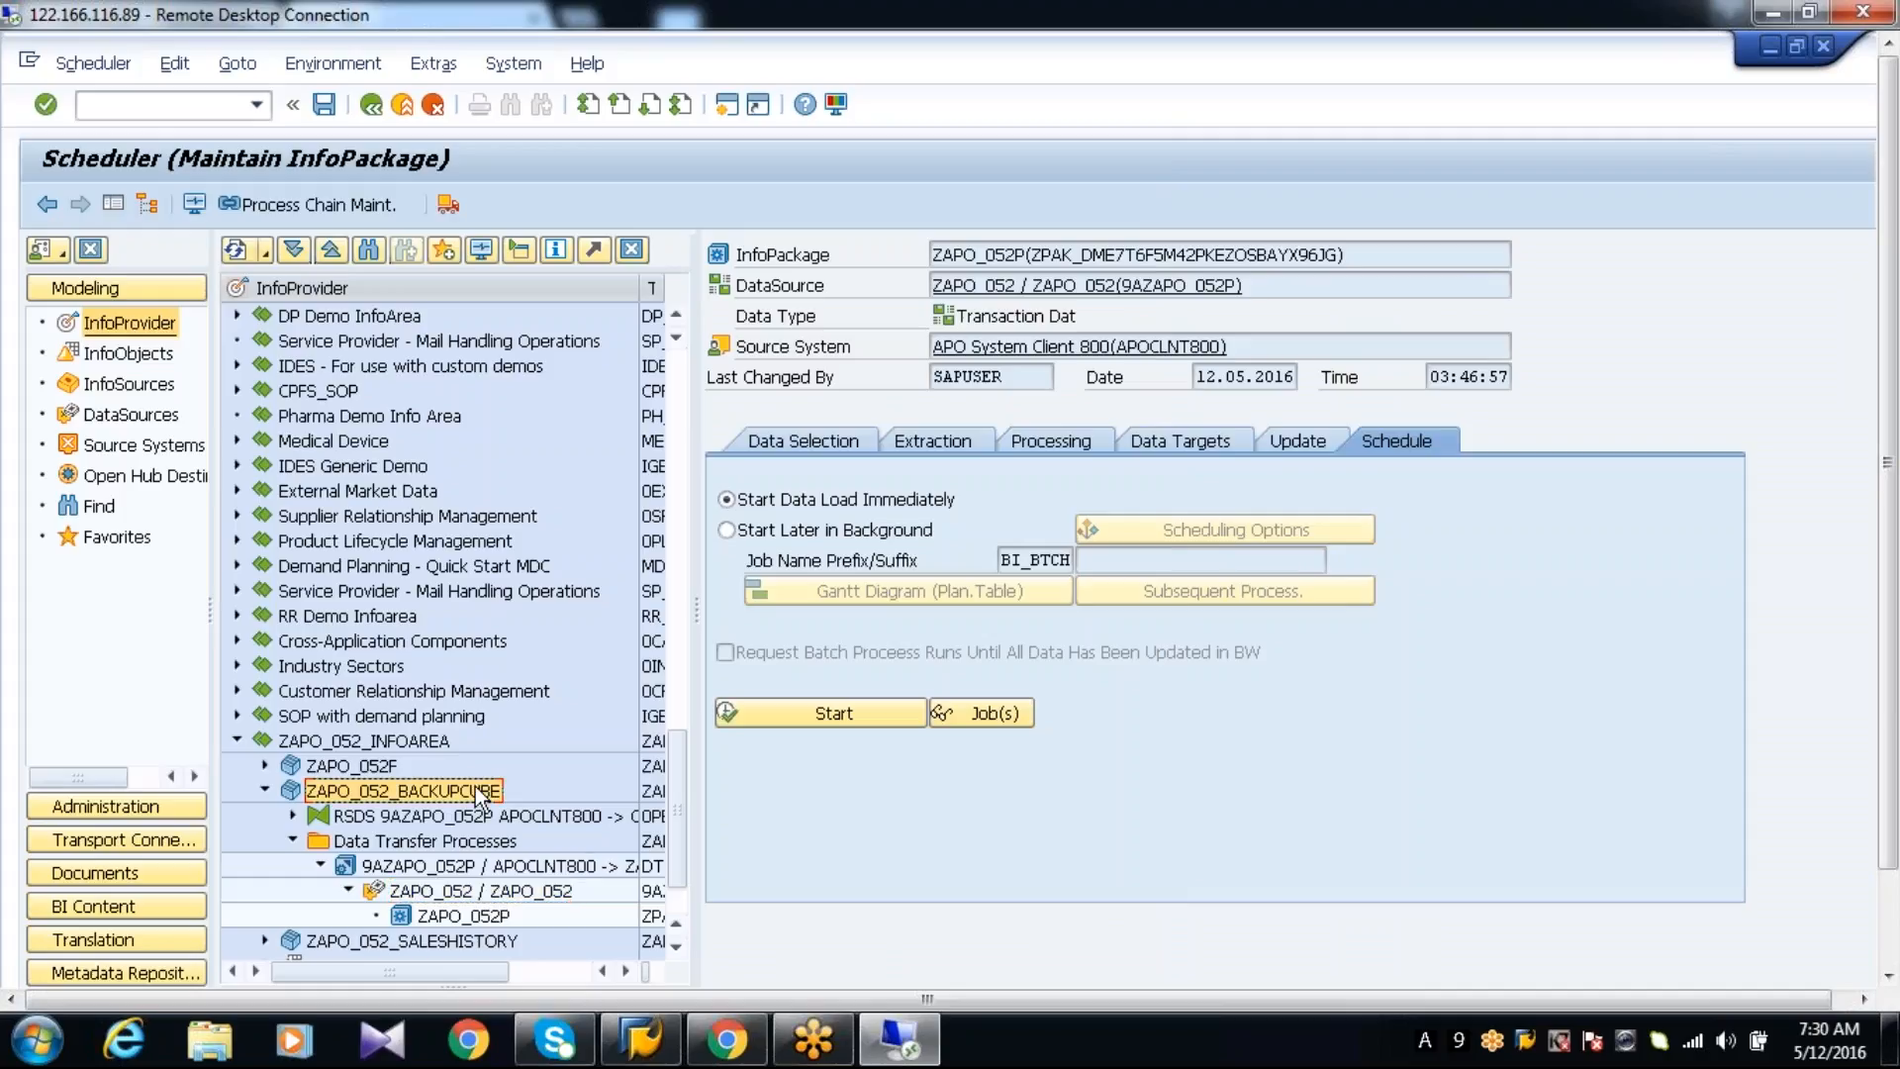
pyautogui.doubleClick(441, 839)
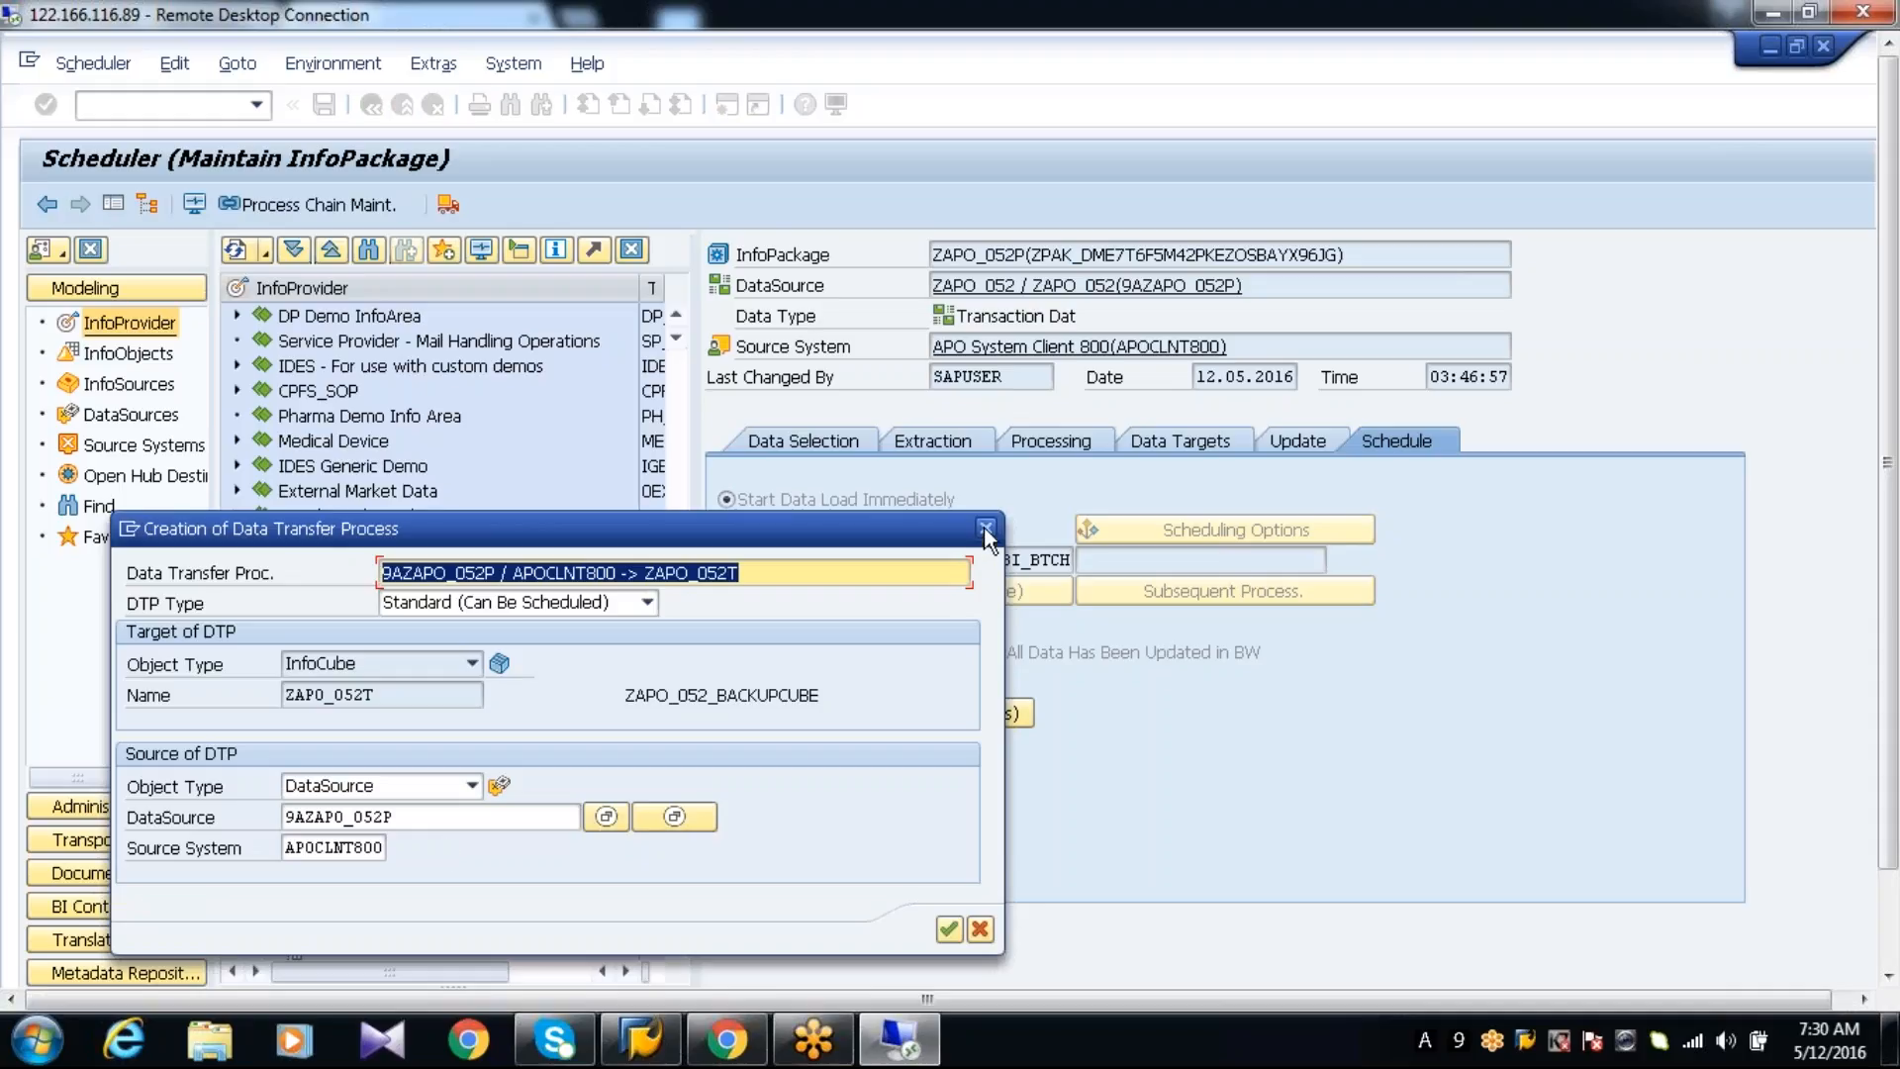
pyautogui.click(986, 528)
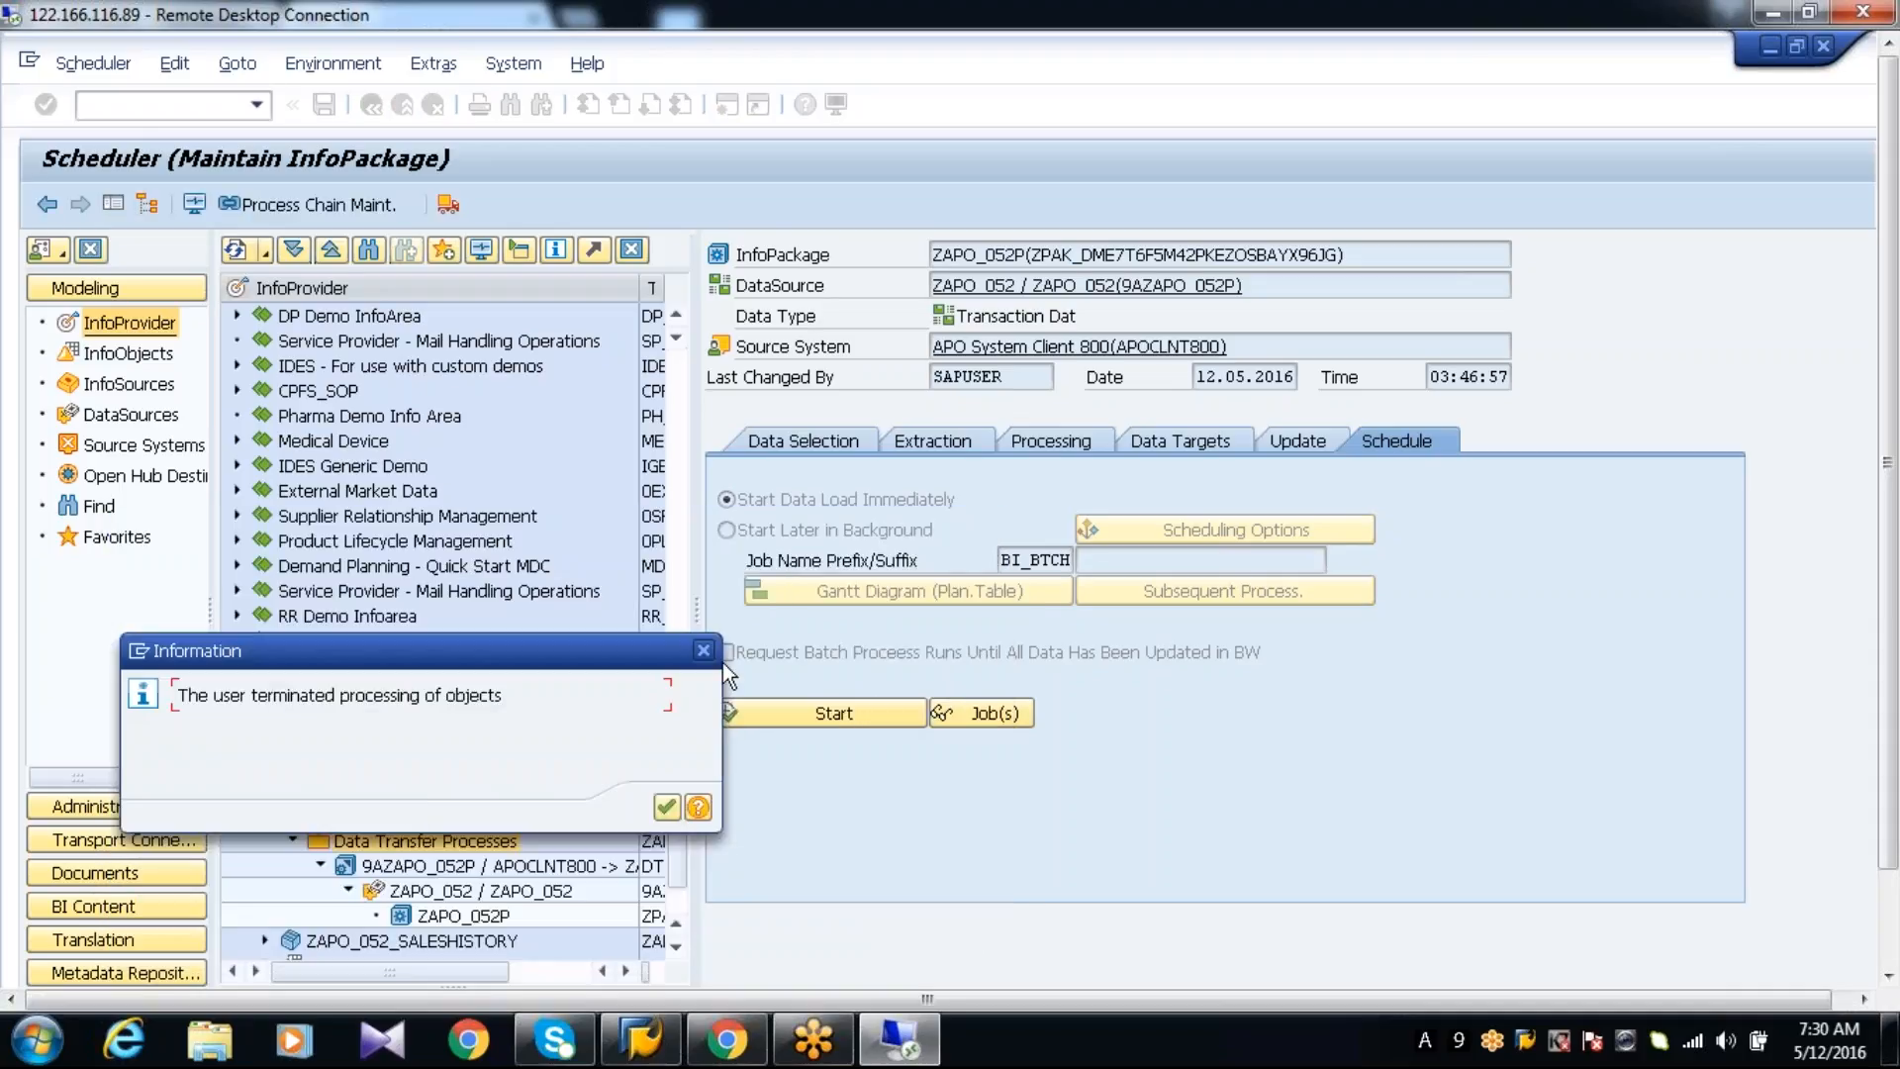
pyautogui.click(703, 650)
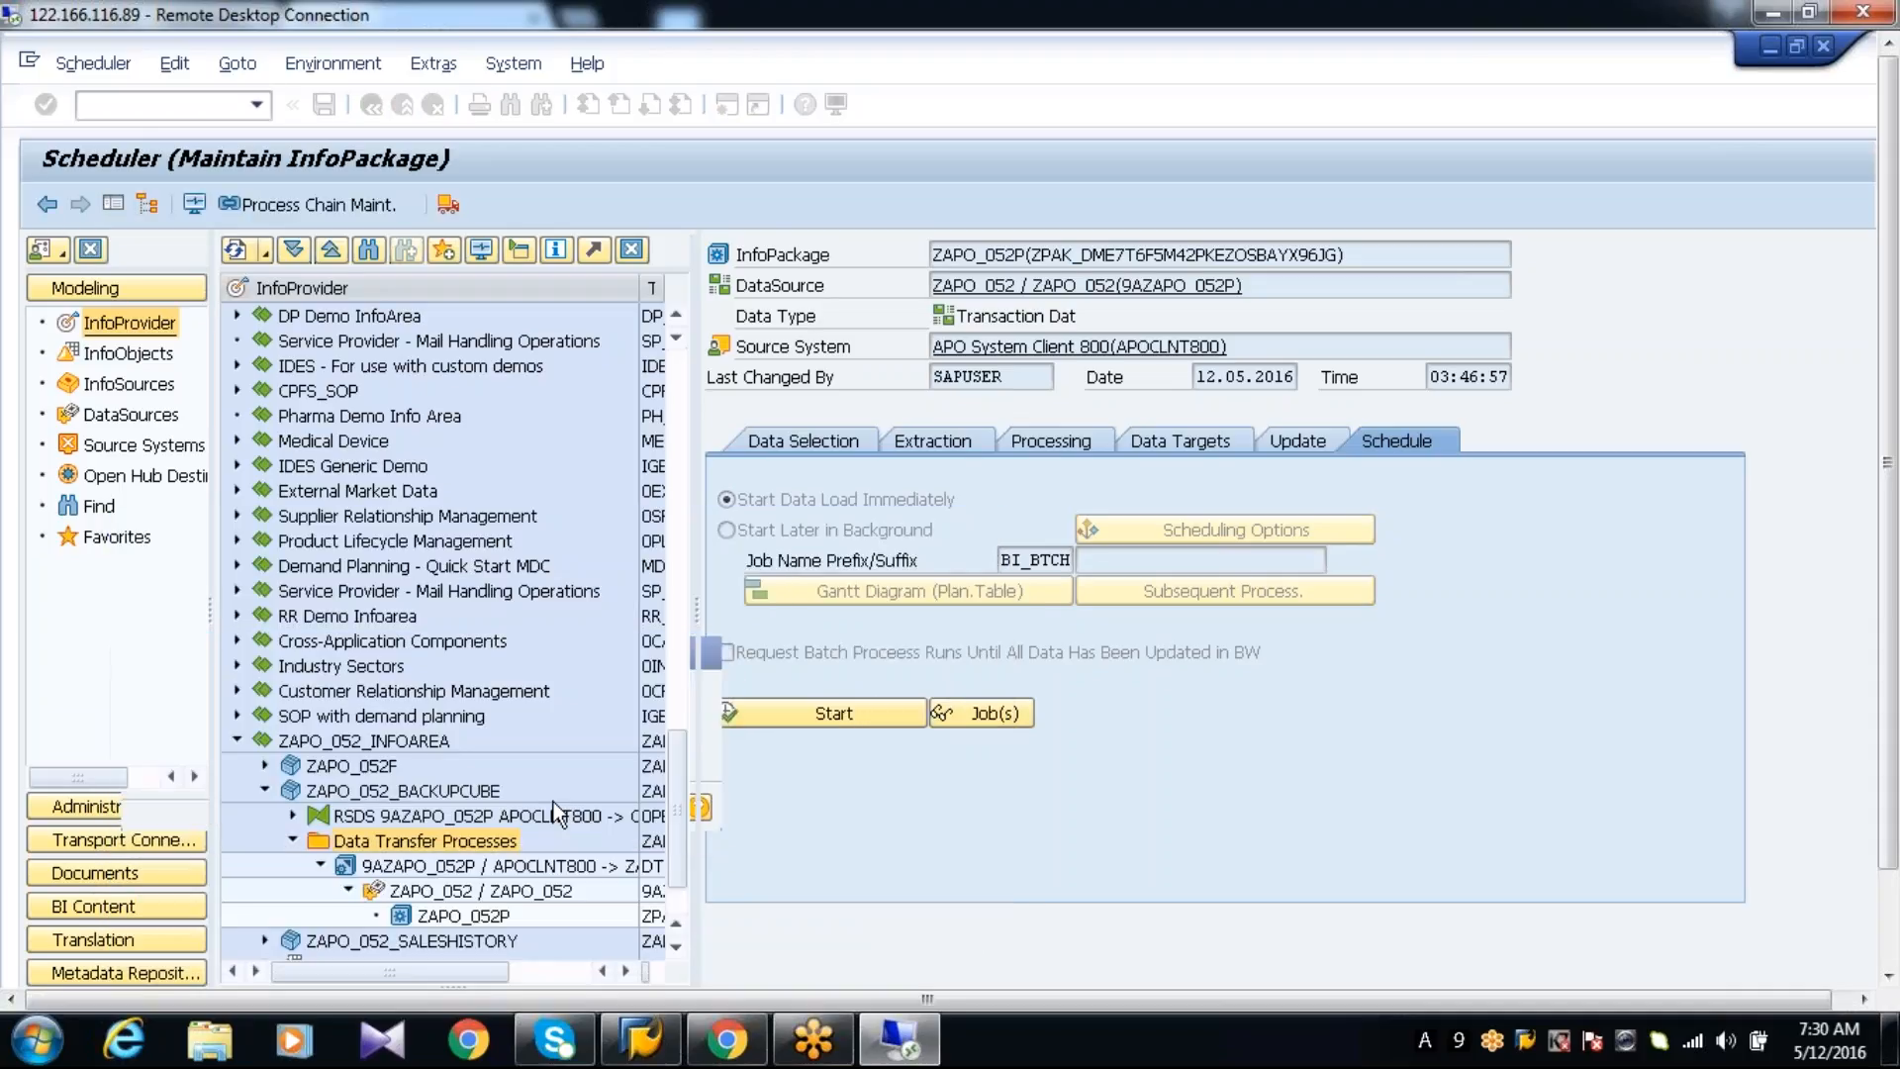
# Execute the data transfer process from 9AZAPO_052P to ZAPO_052T and open its request monitor
pyautogui.click(500, 870)
pyautogui.doubleClick(500, 871)
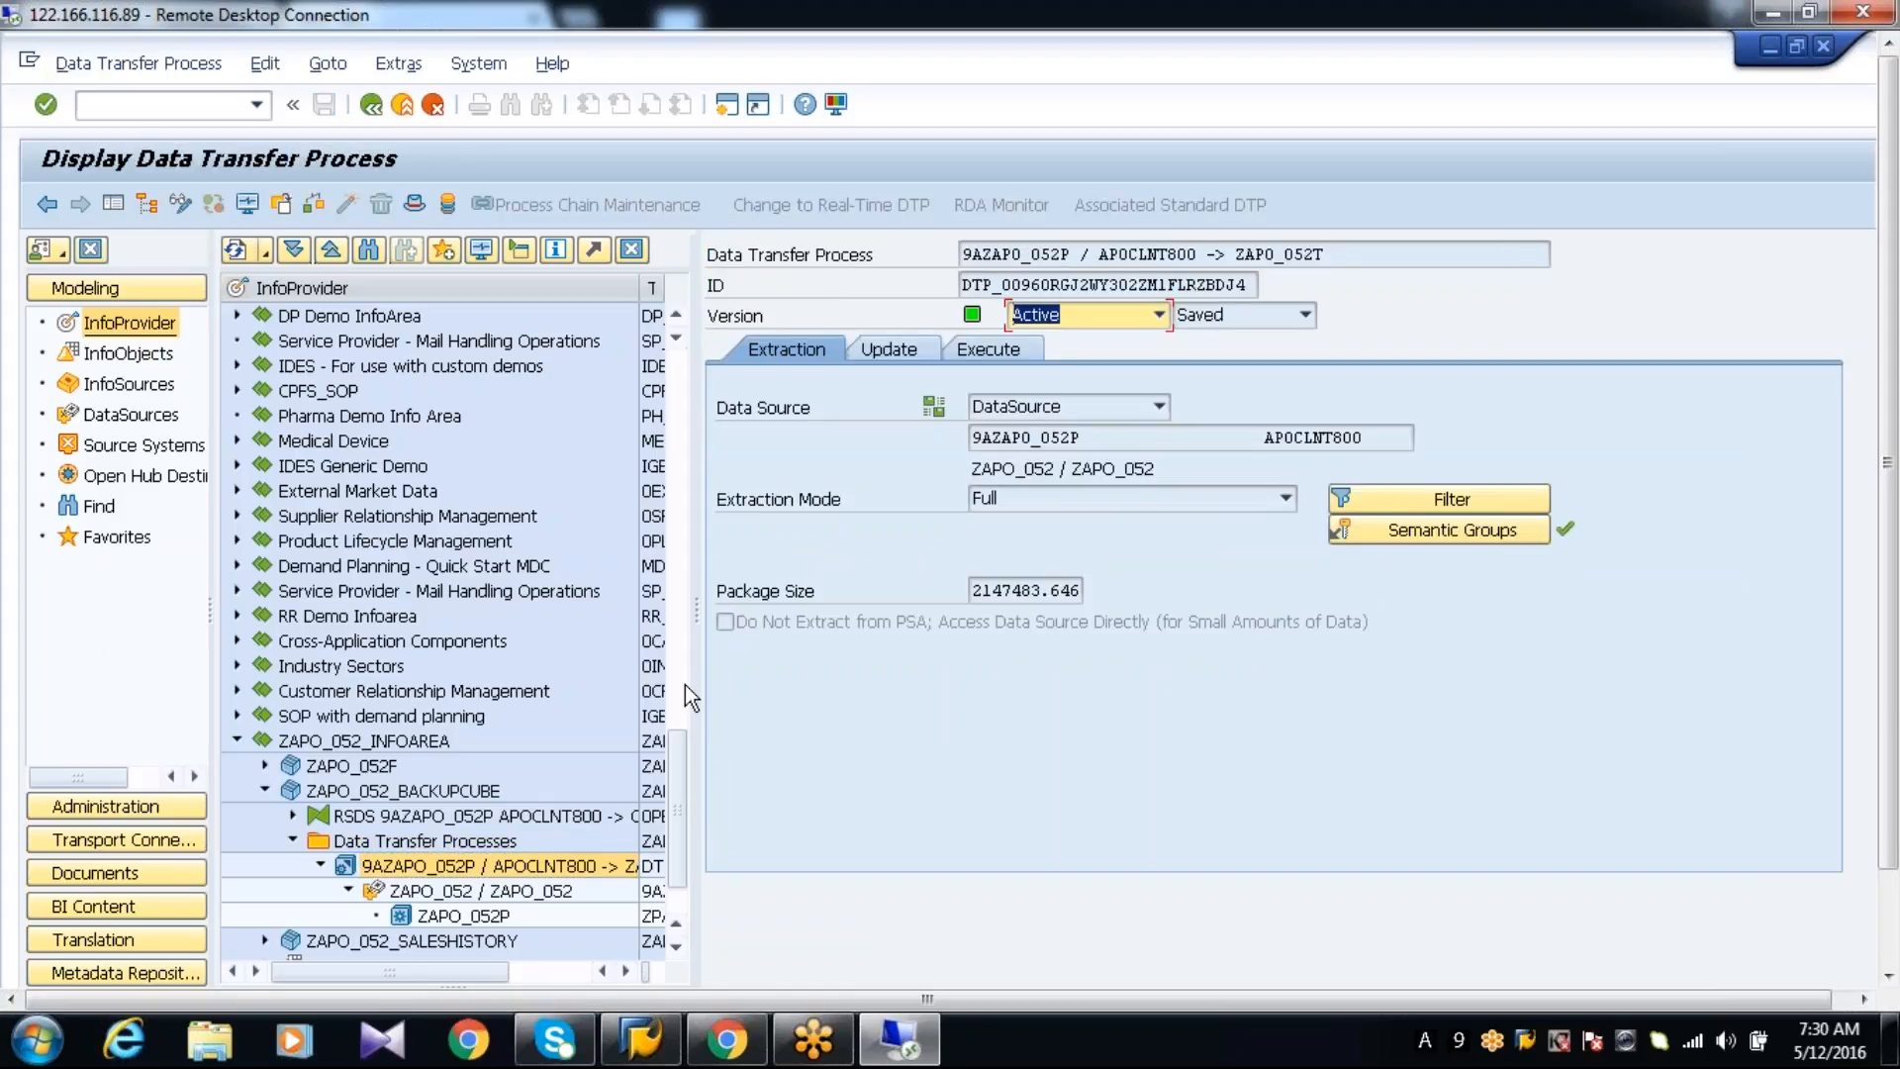
pyautogui.click(987, 349)
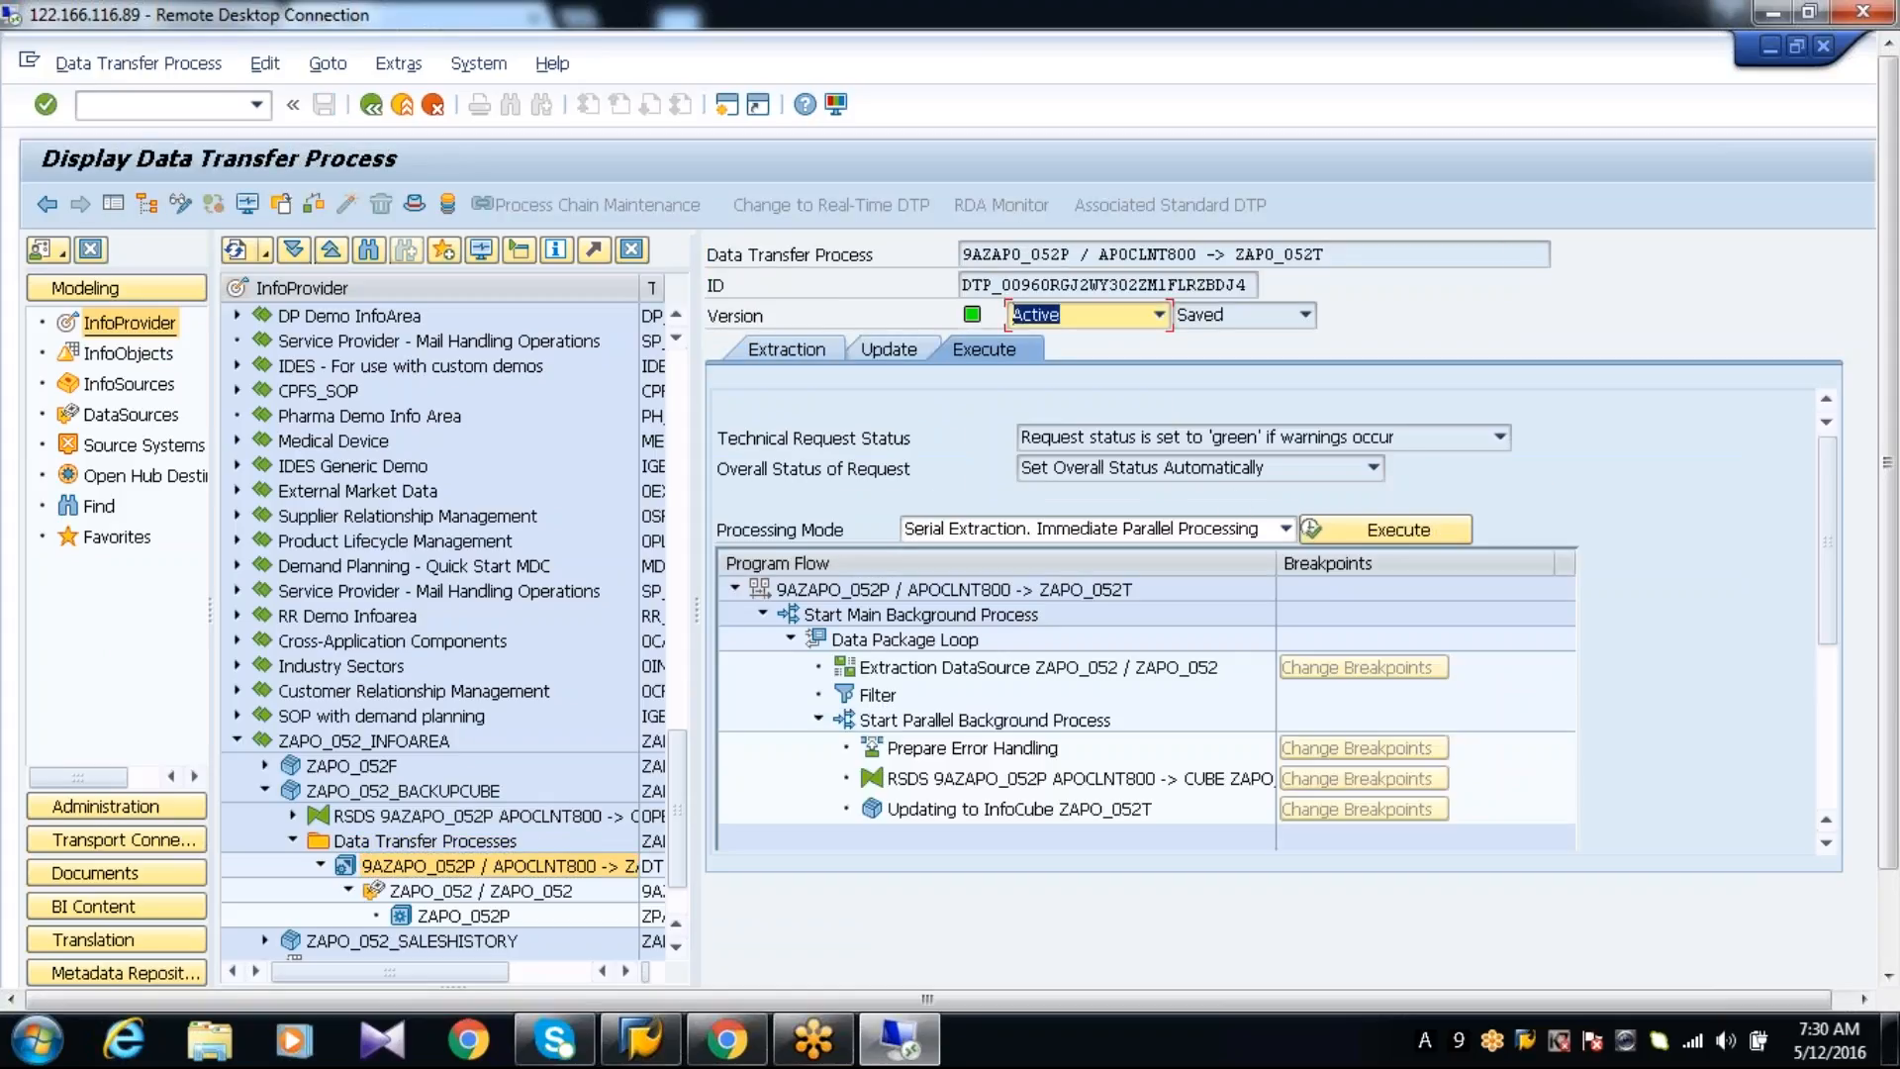
pyautogui.click(1368, 531)
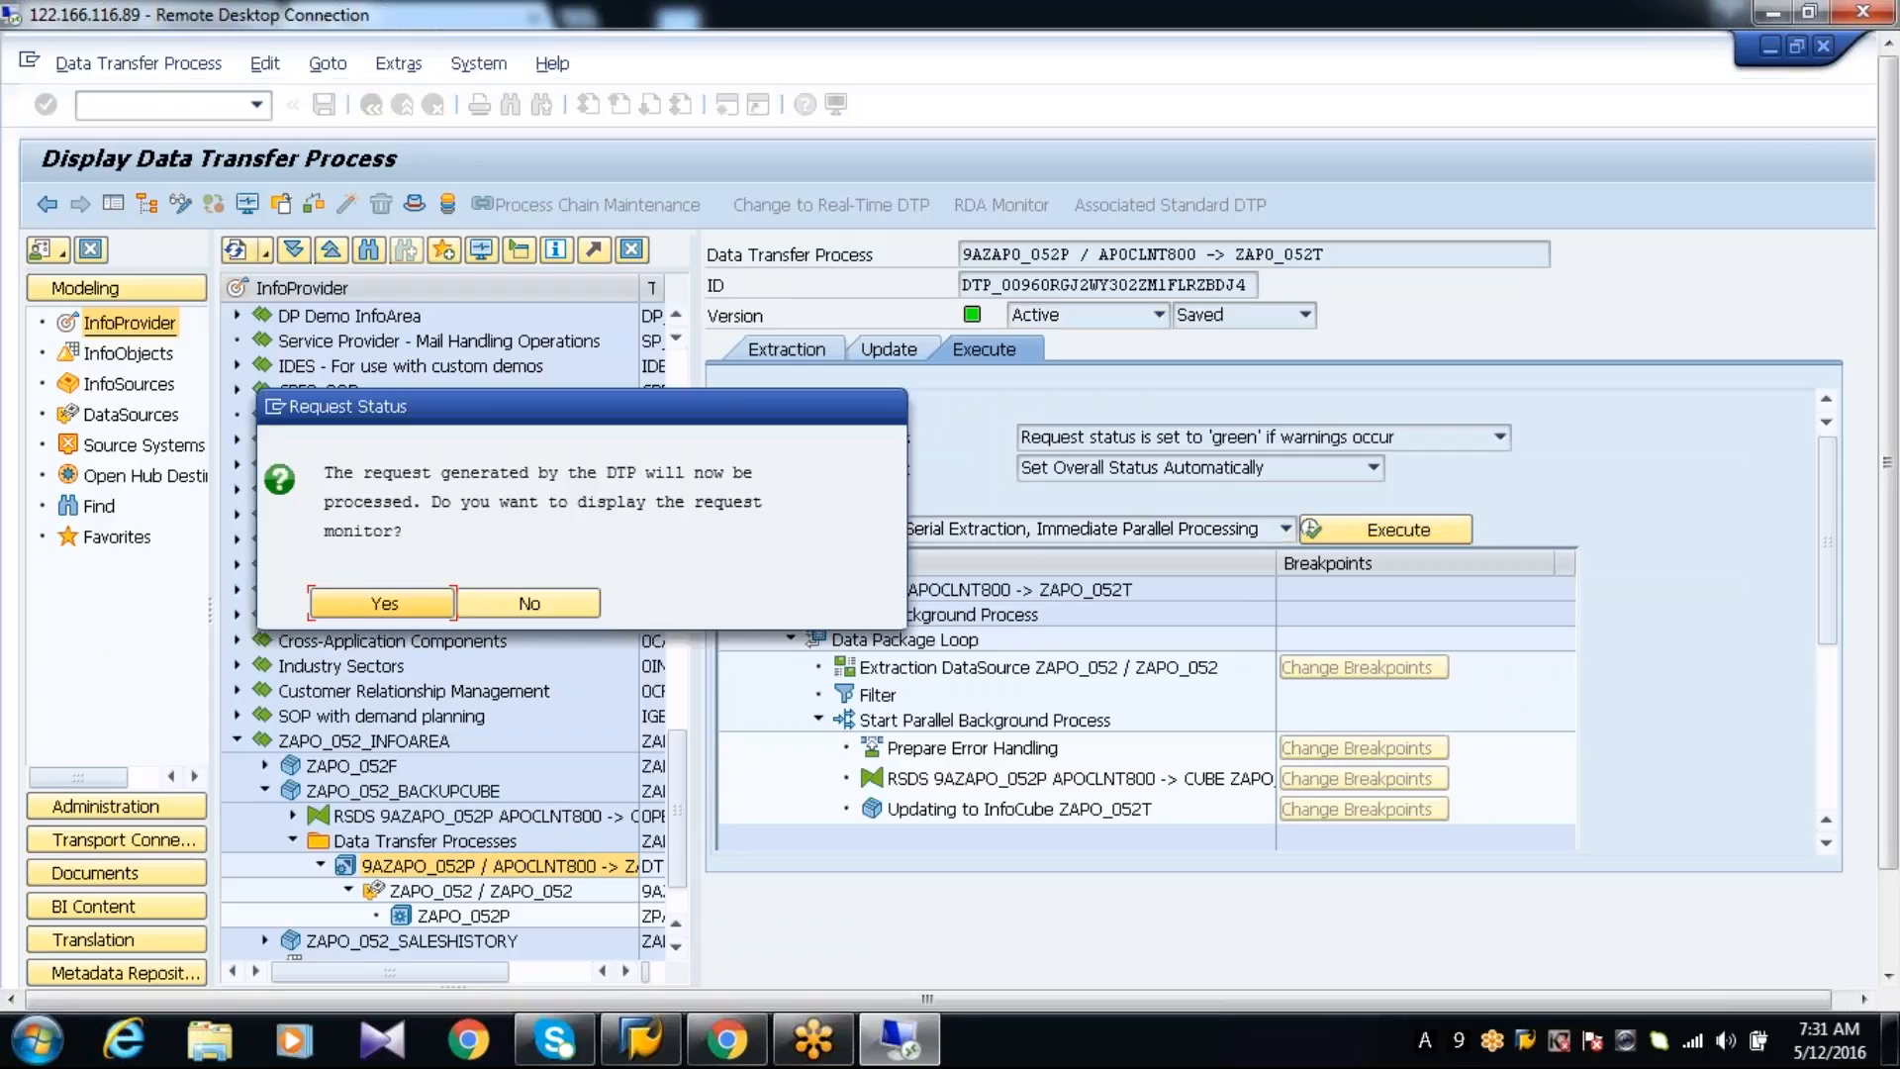
pyautogui.click(400, 605)
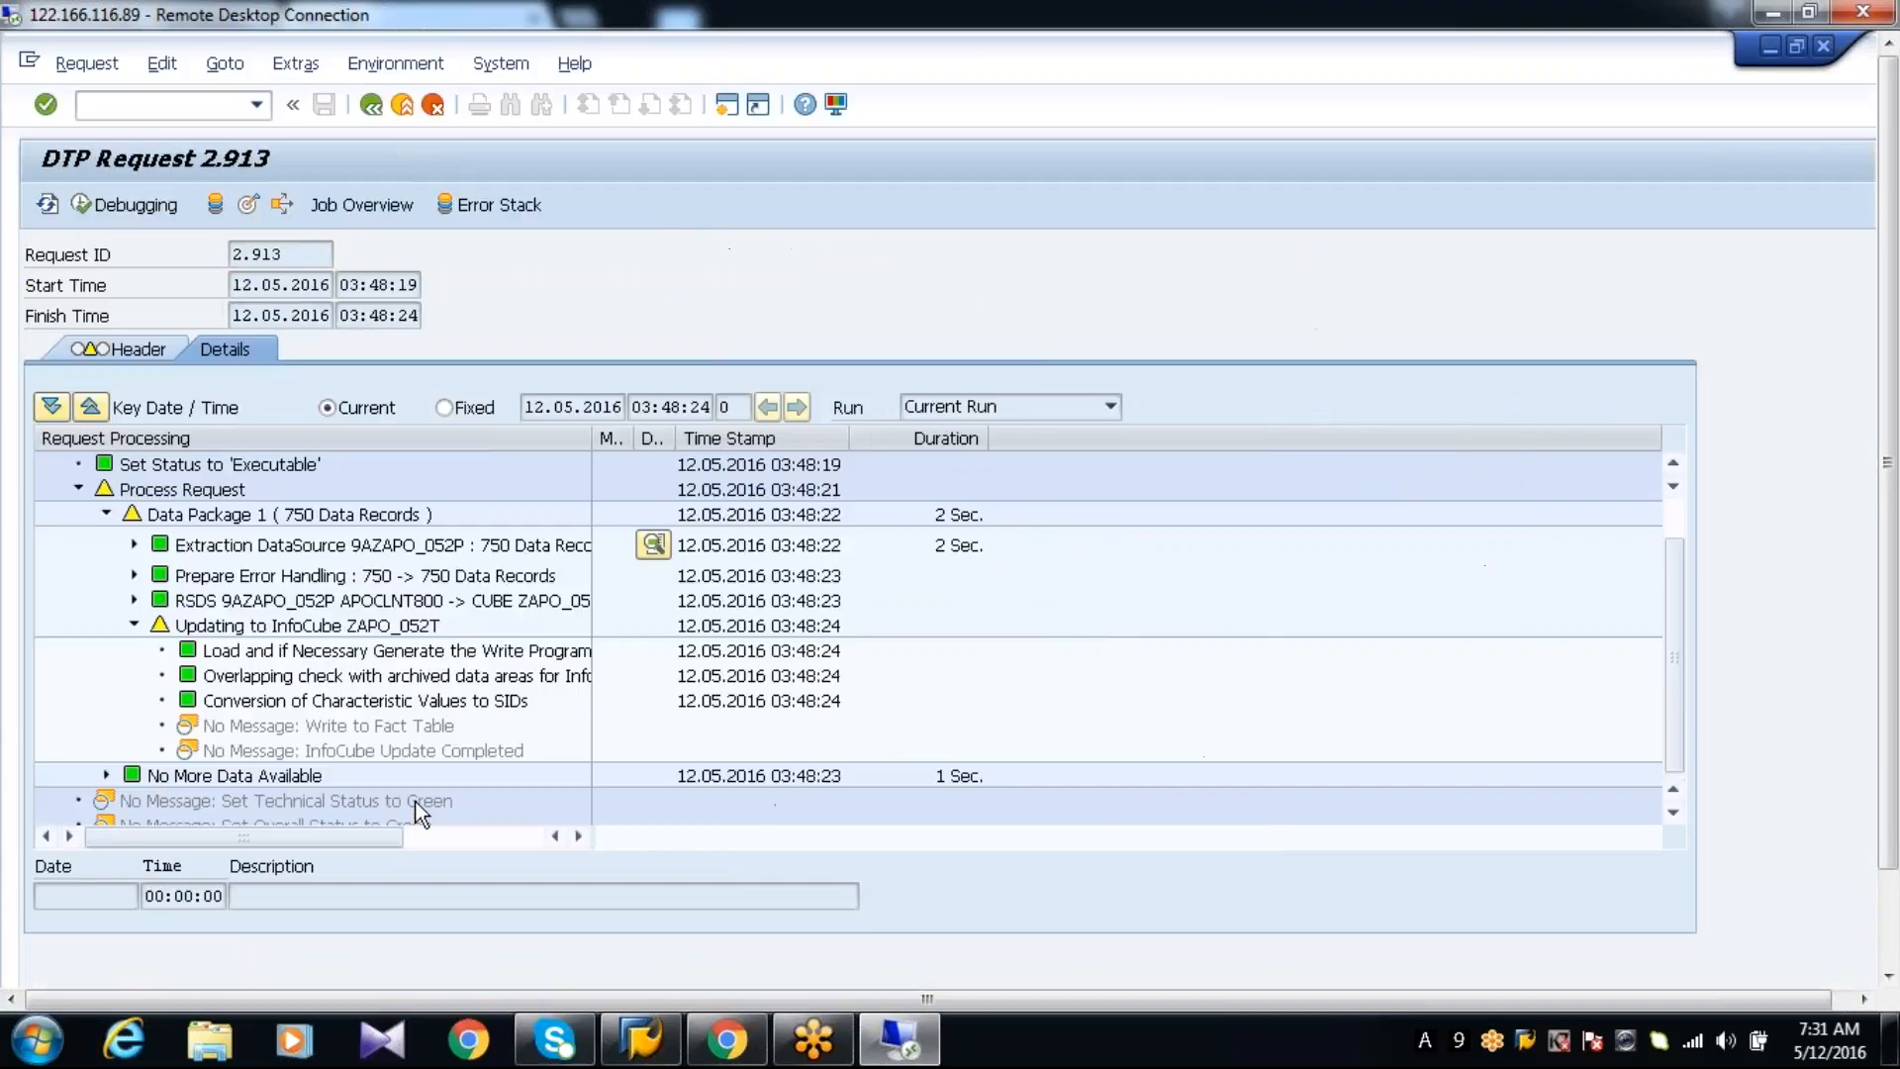
# Refresh the DTP request monitor, check the update to InfoCube ZAPO_052T, and return to the data transfer process
pyautogui.click(44, 209)
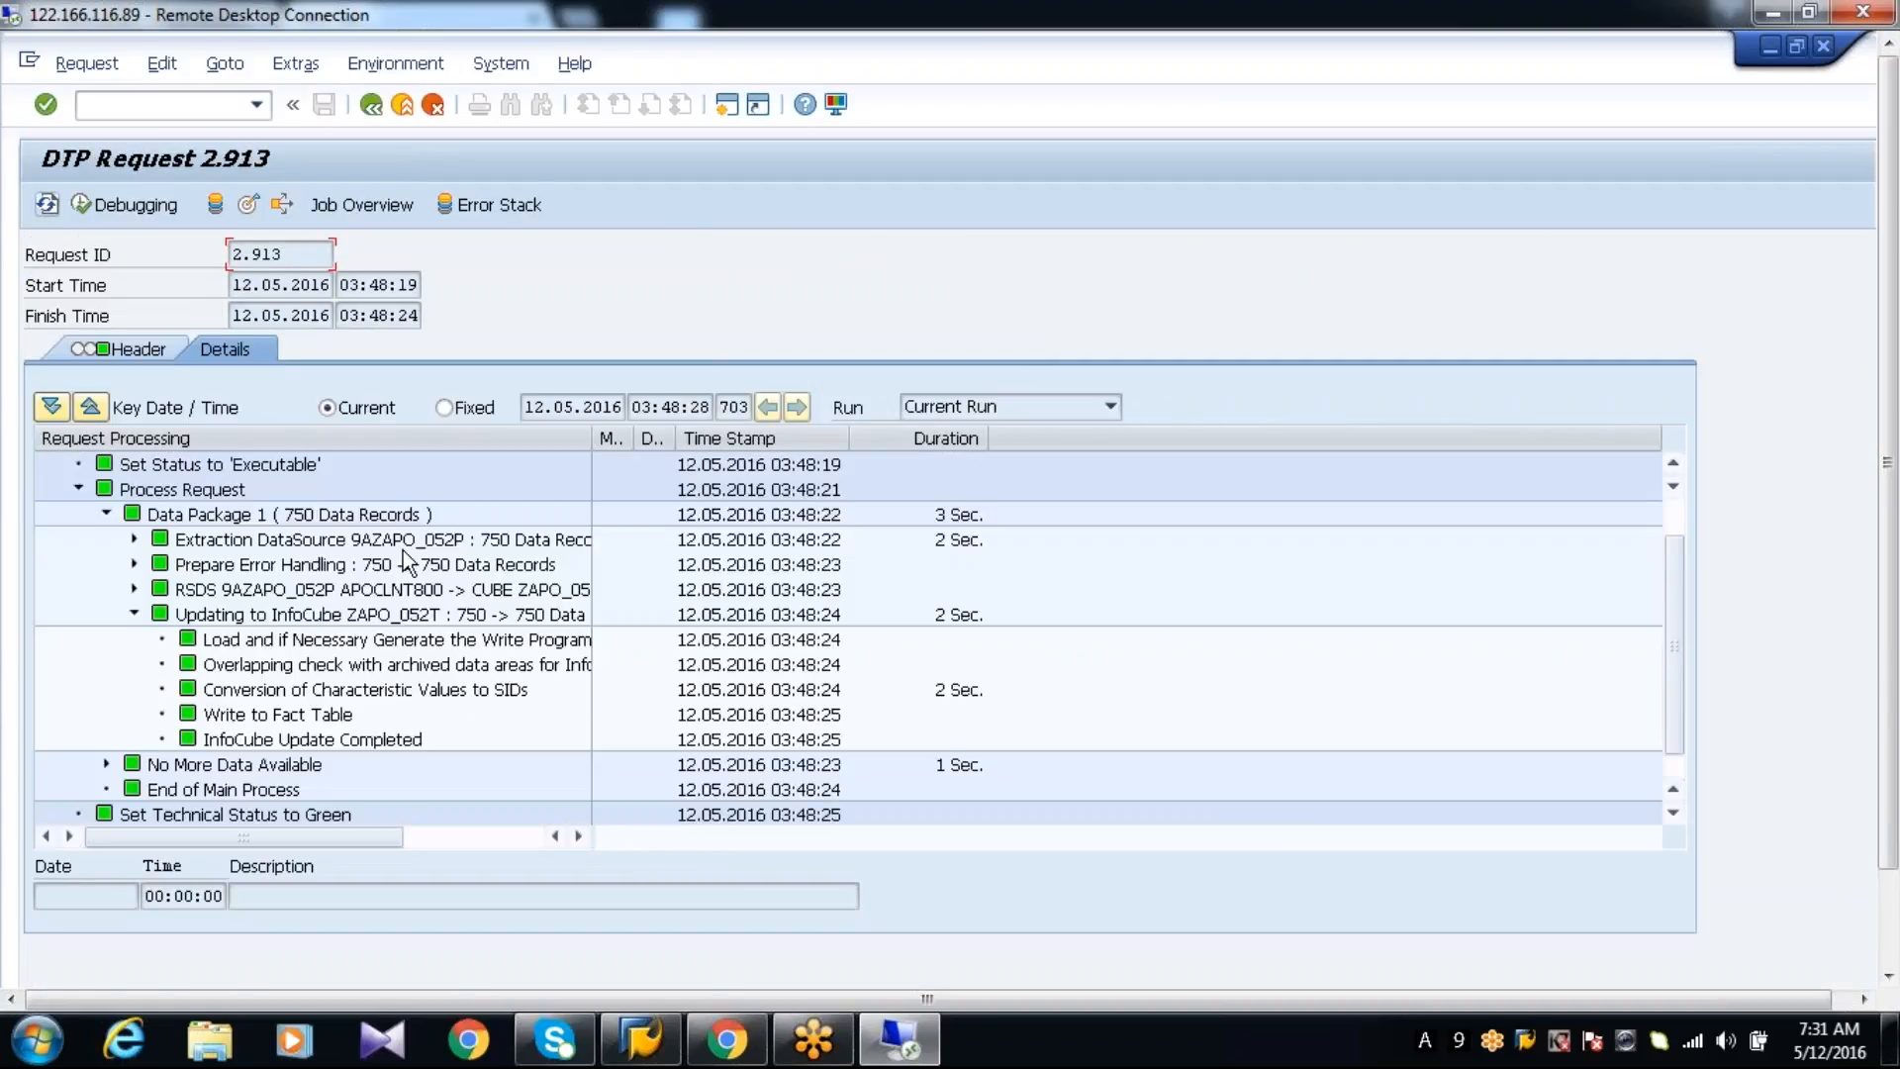
pyautogui.click(539, 616)
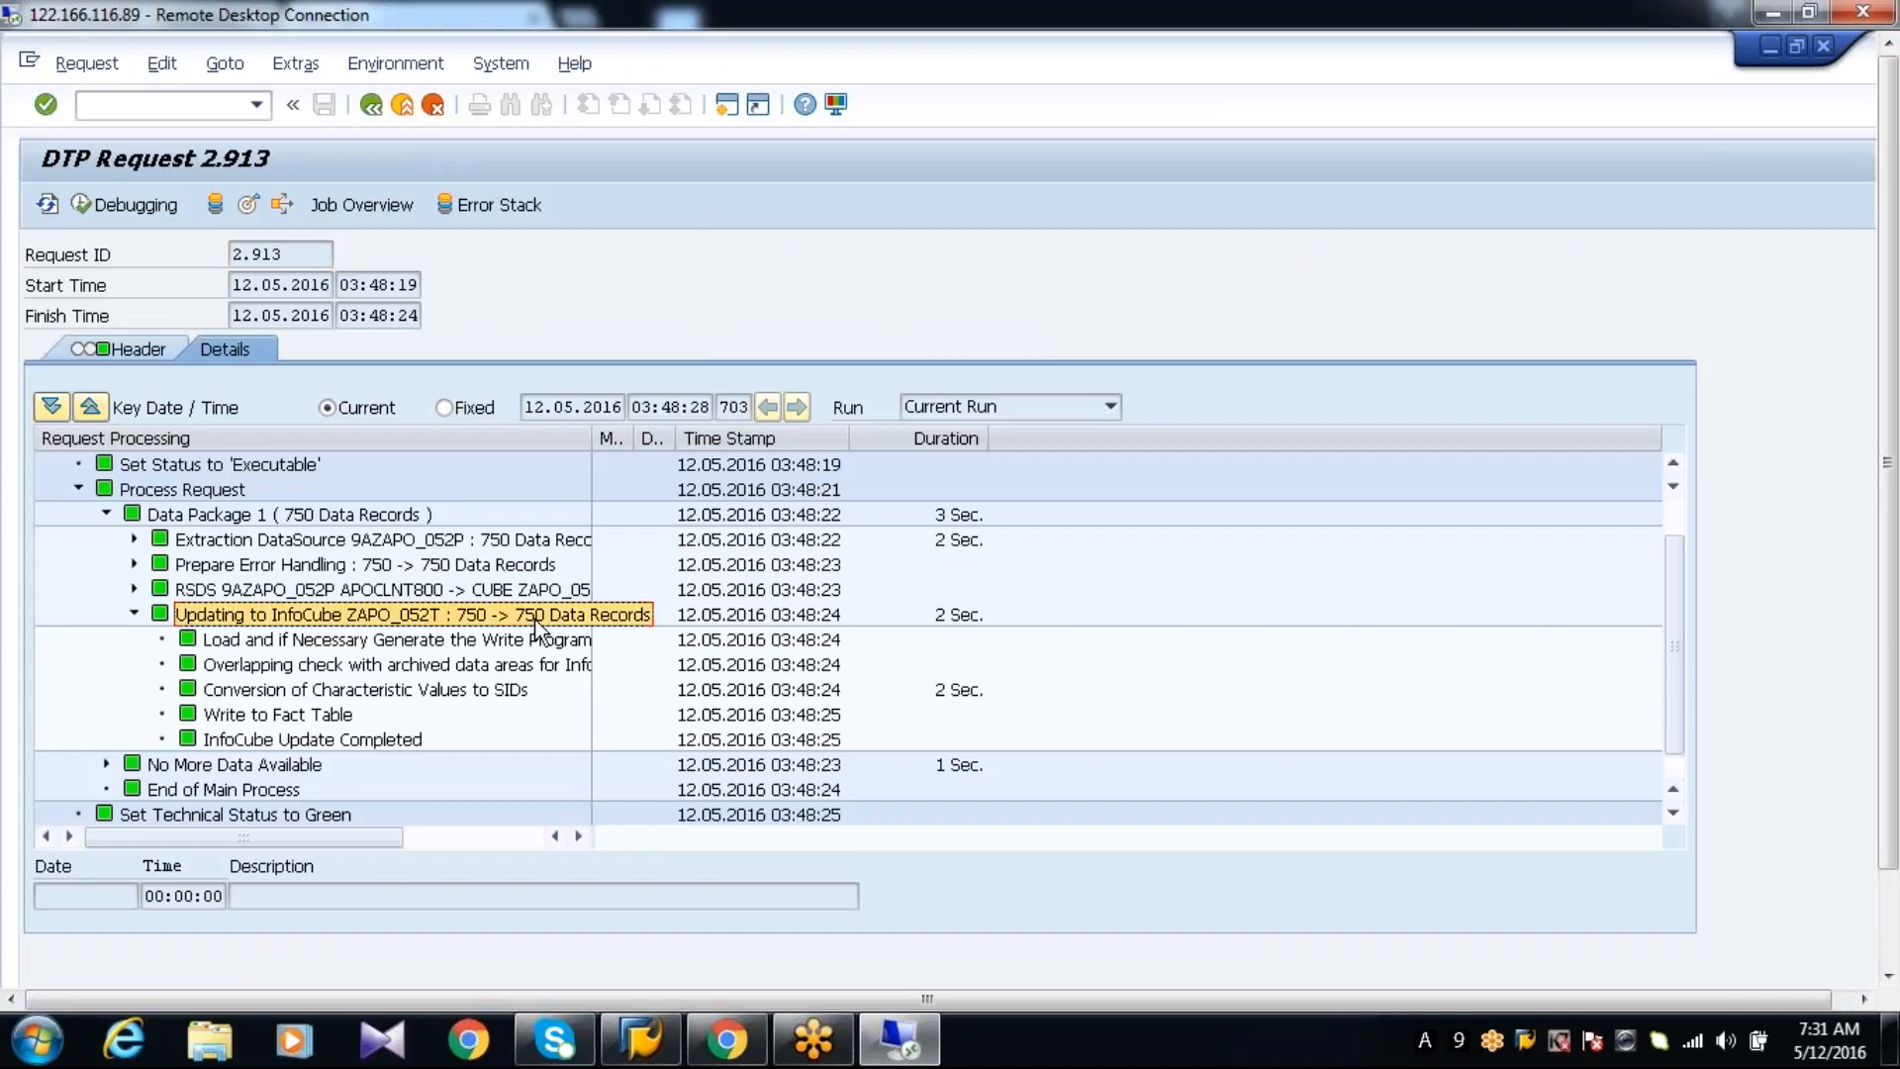
pyautogui.click(372, 103)
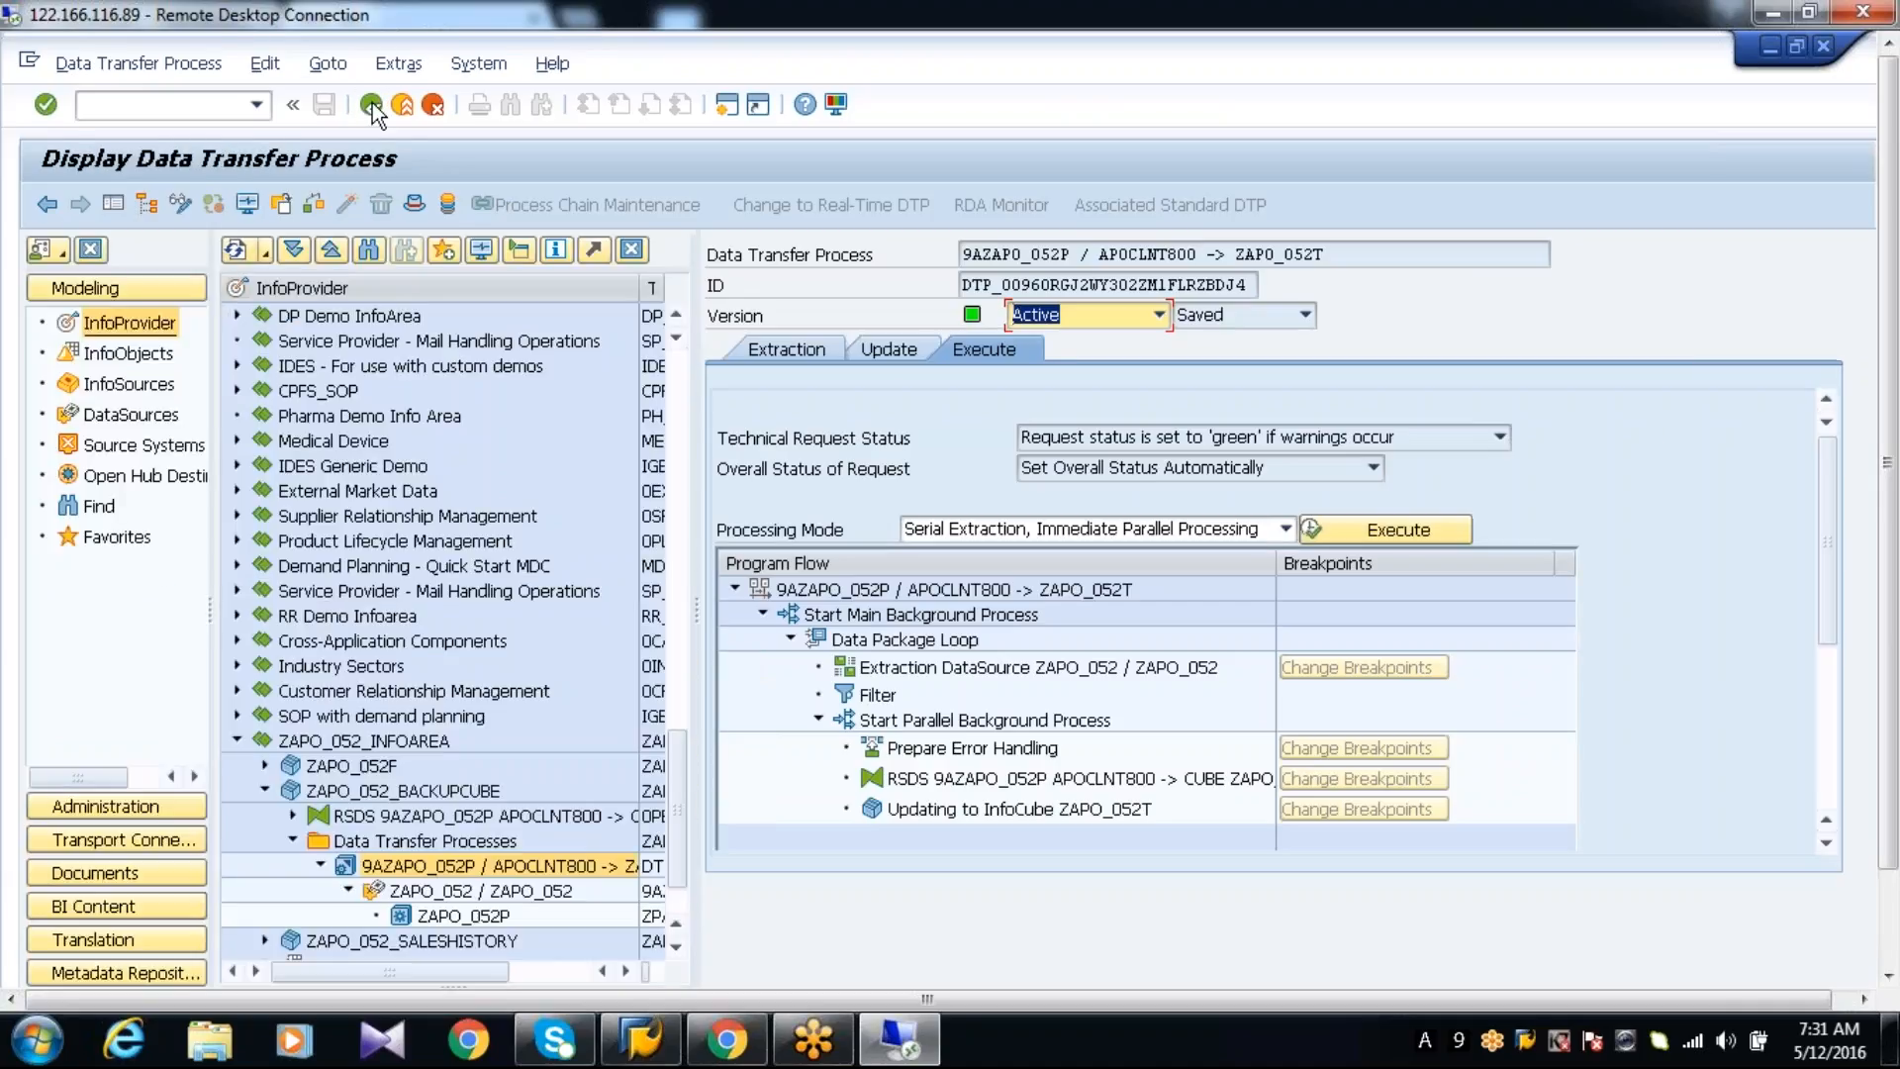
# Open the administration of ZAPO_052_BACKUPCUBE and check the transferred and added record counts of its request
pyautogui.rightClick(390, 795)
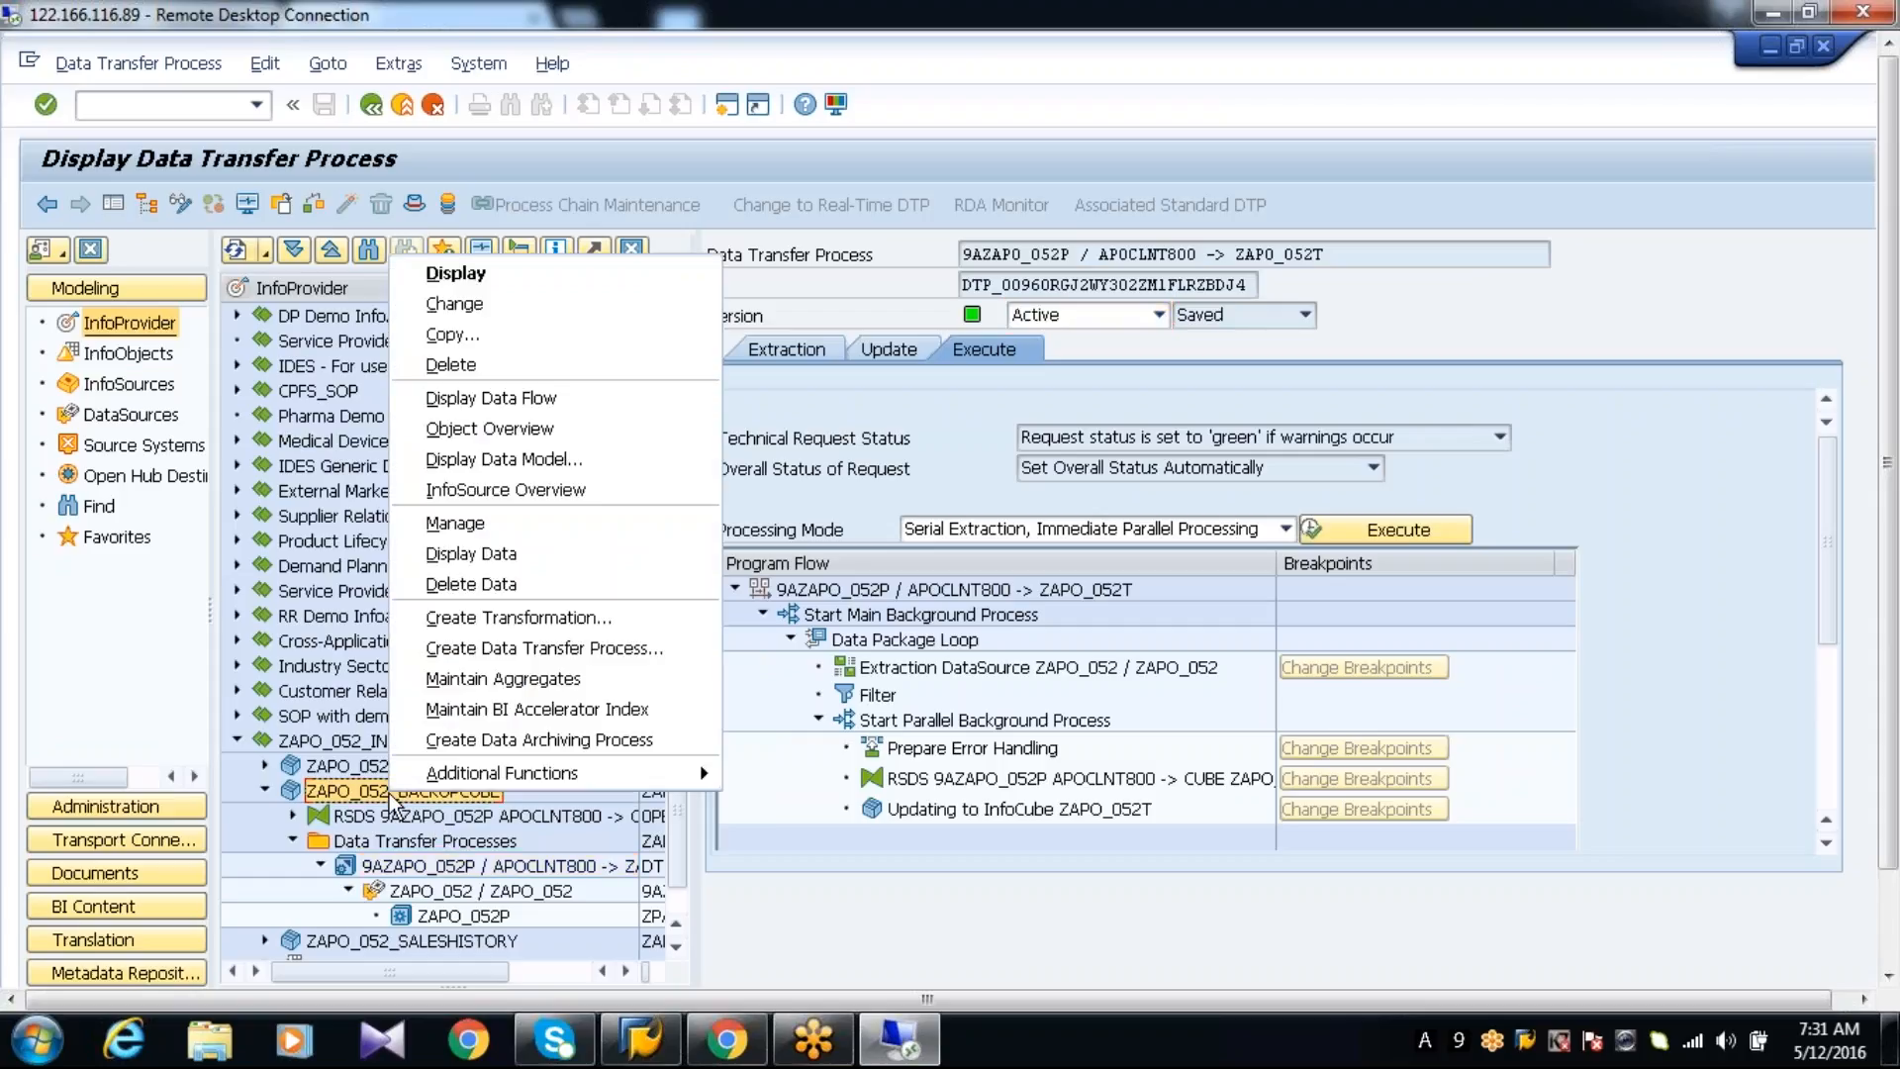
pyautogui.click(474, 535)
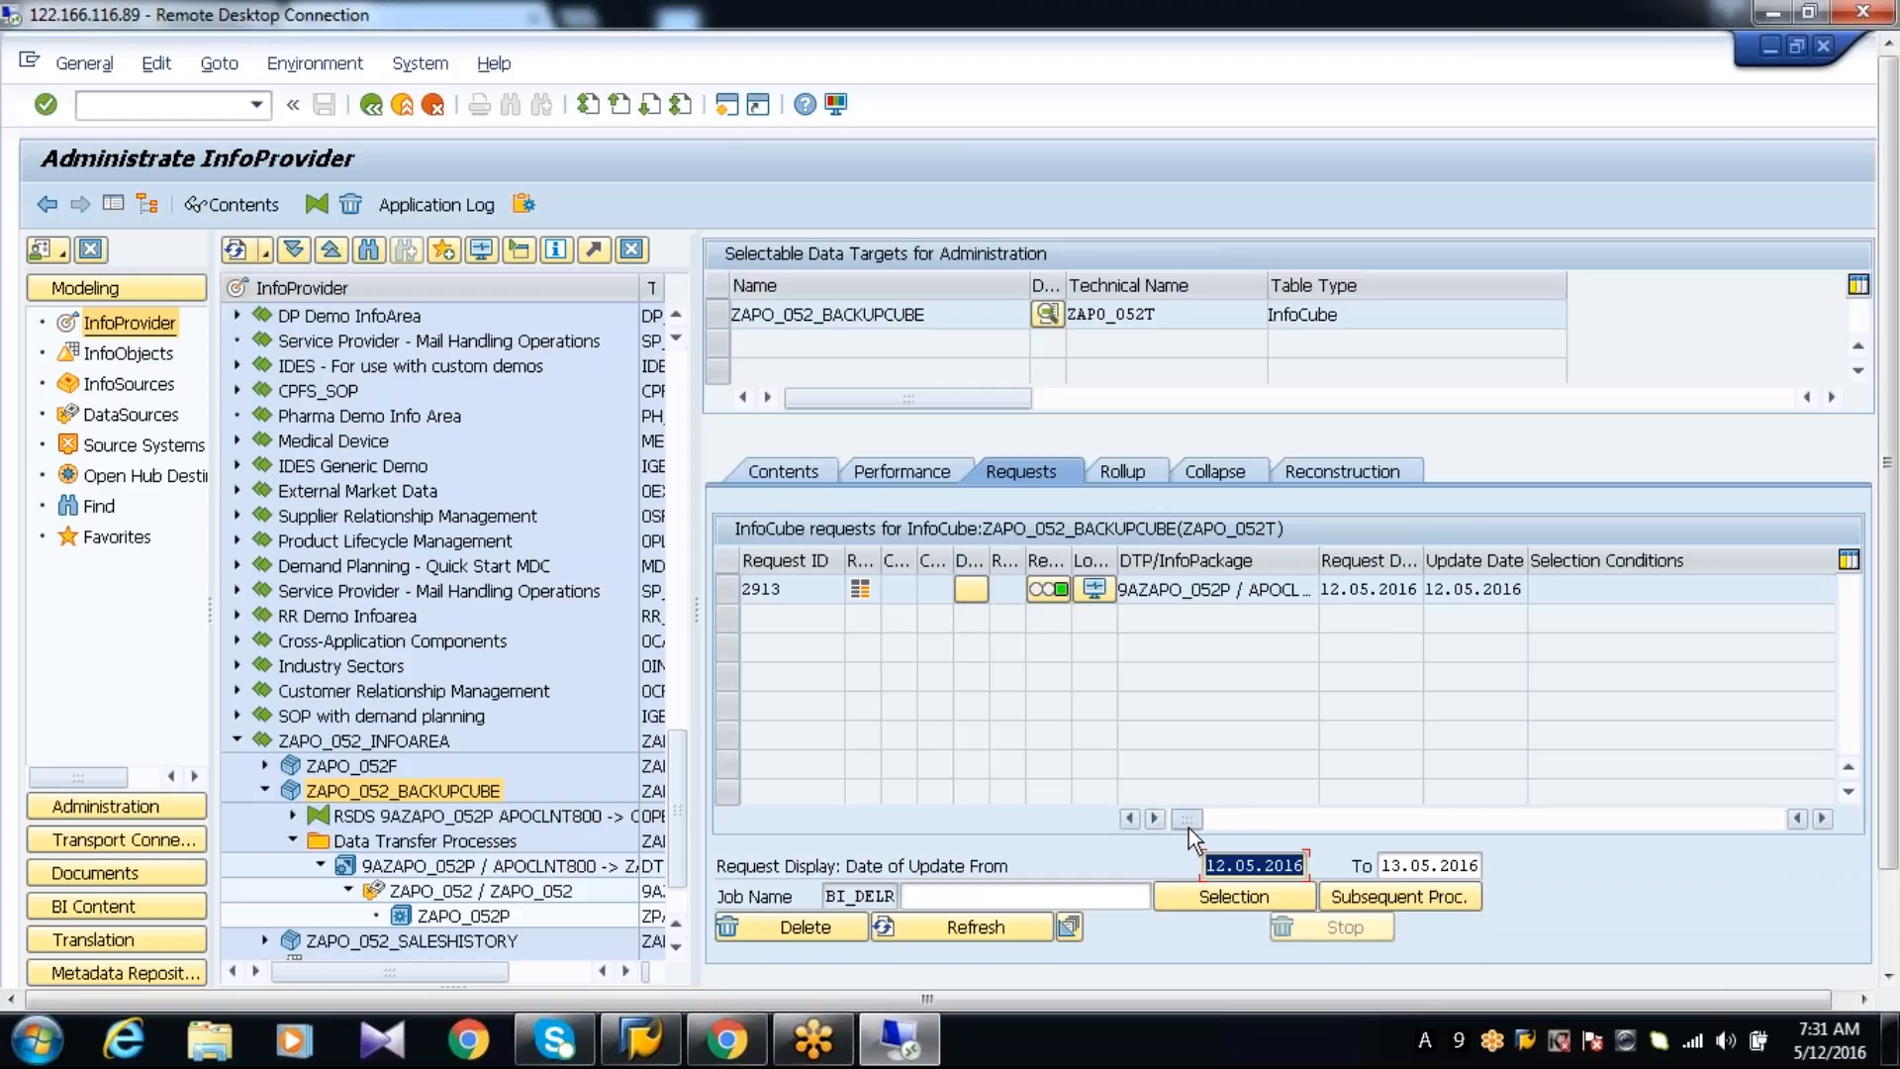
pyautogui.moveTo(1189, 827); pyautogui.dragTo(1273, 822)
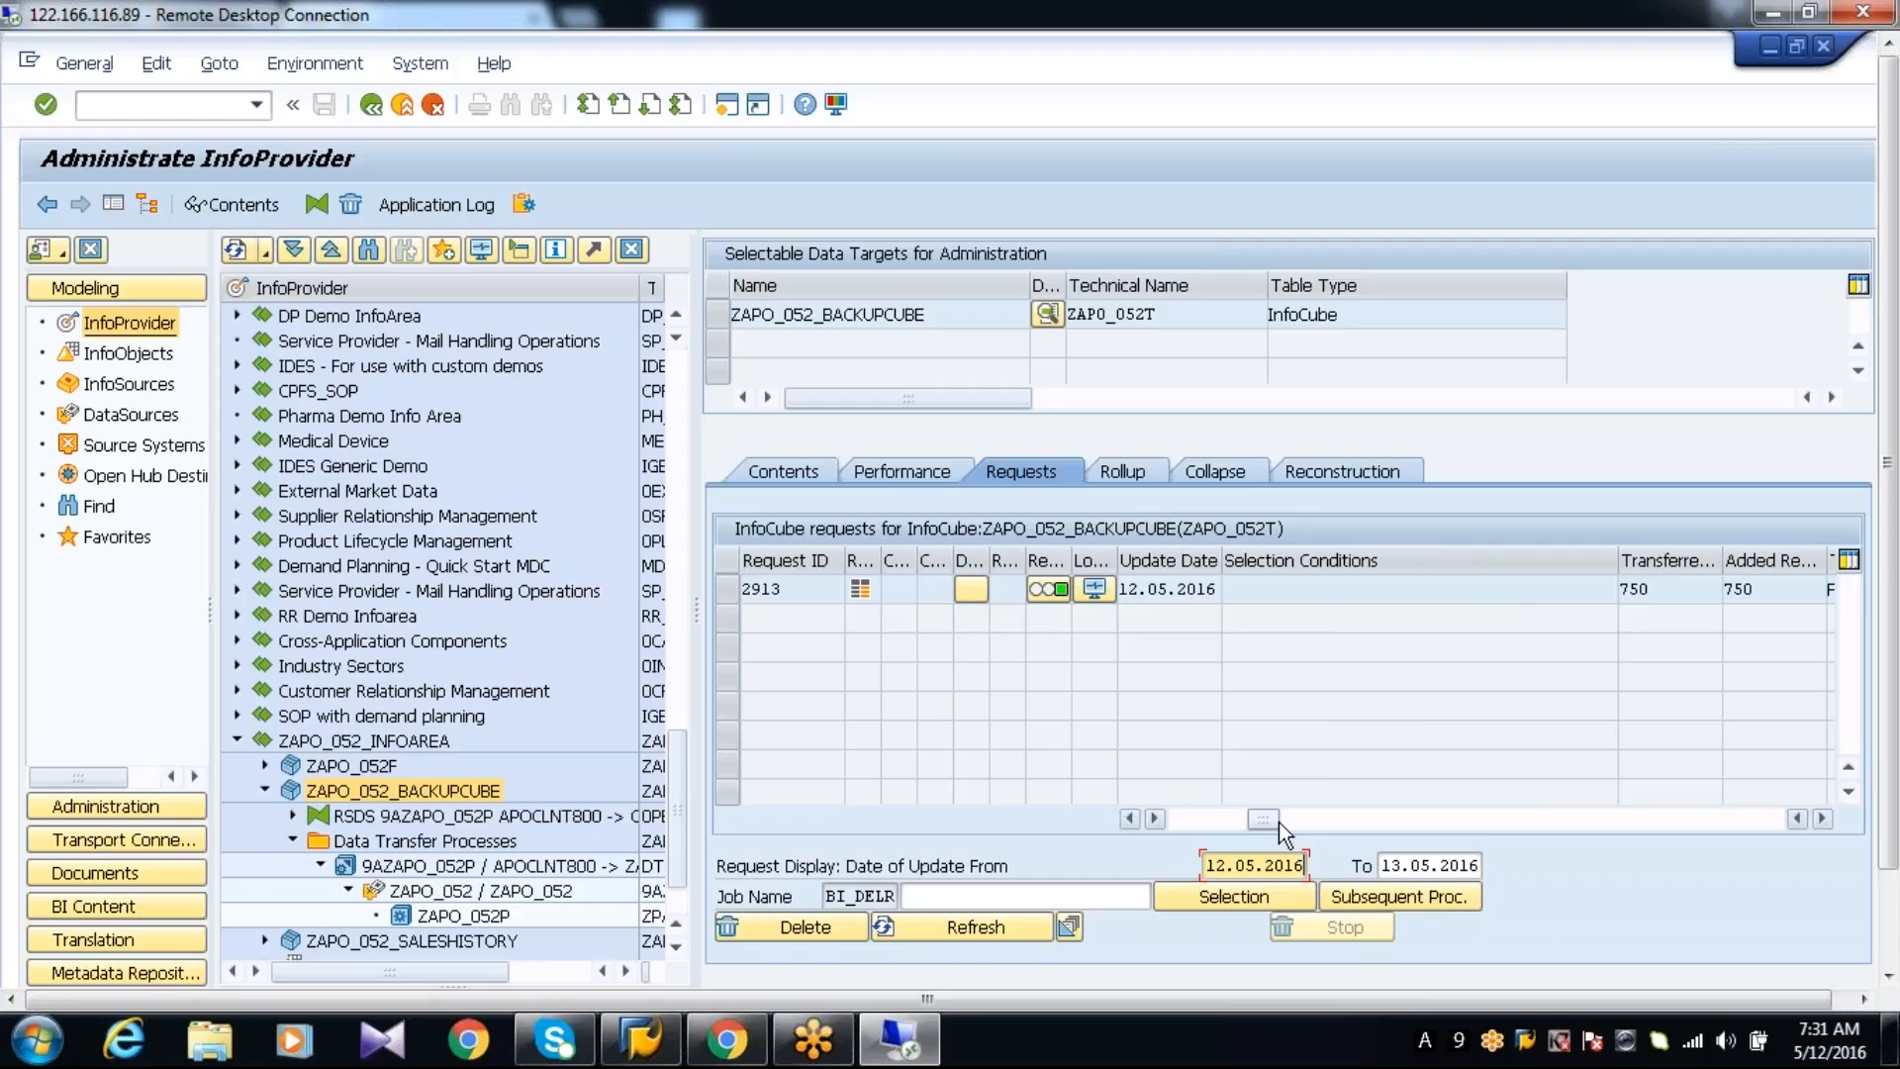
# Open the contents selection of ZAPO_052_BACKUPCUBE and choose all characteristics along with the key figures as output fields
pyautogui.click(720, 321)
pyautogui.click(720, 321)
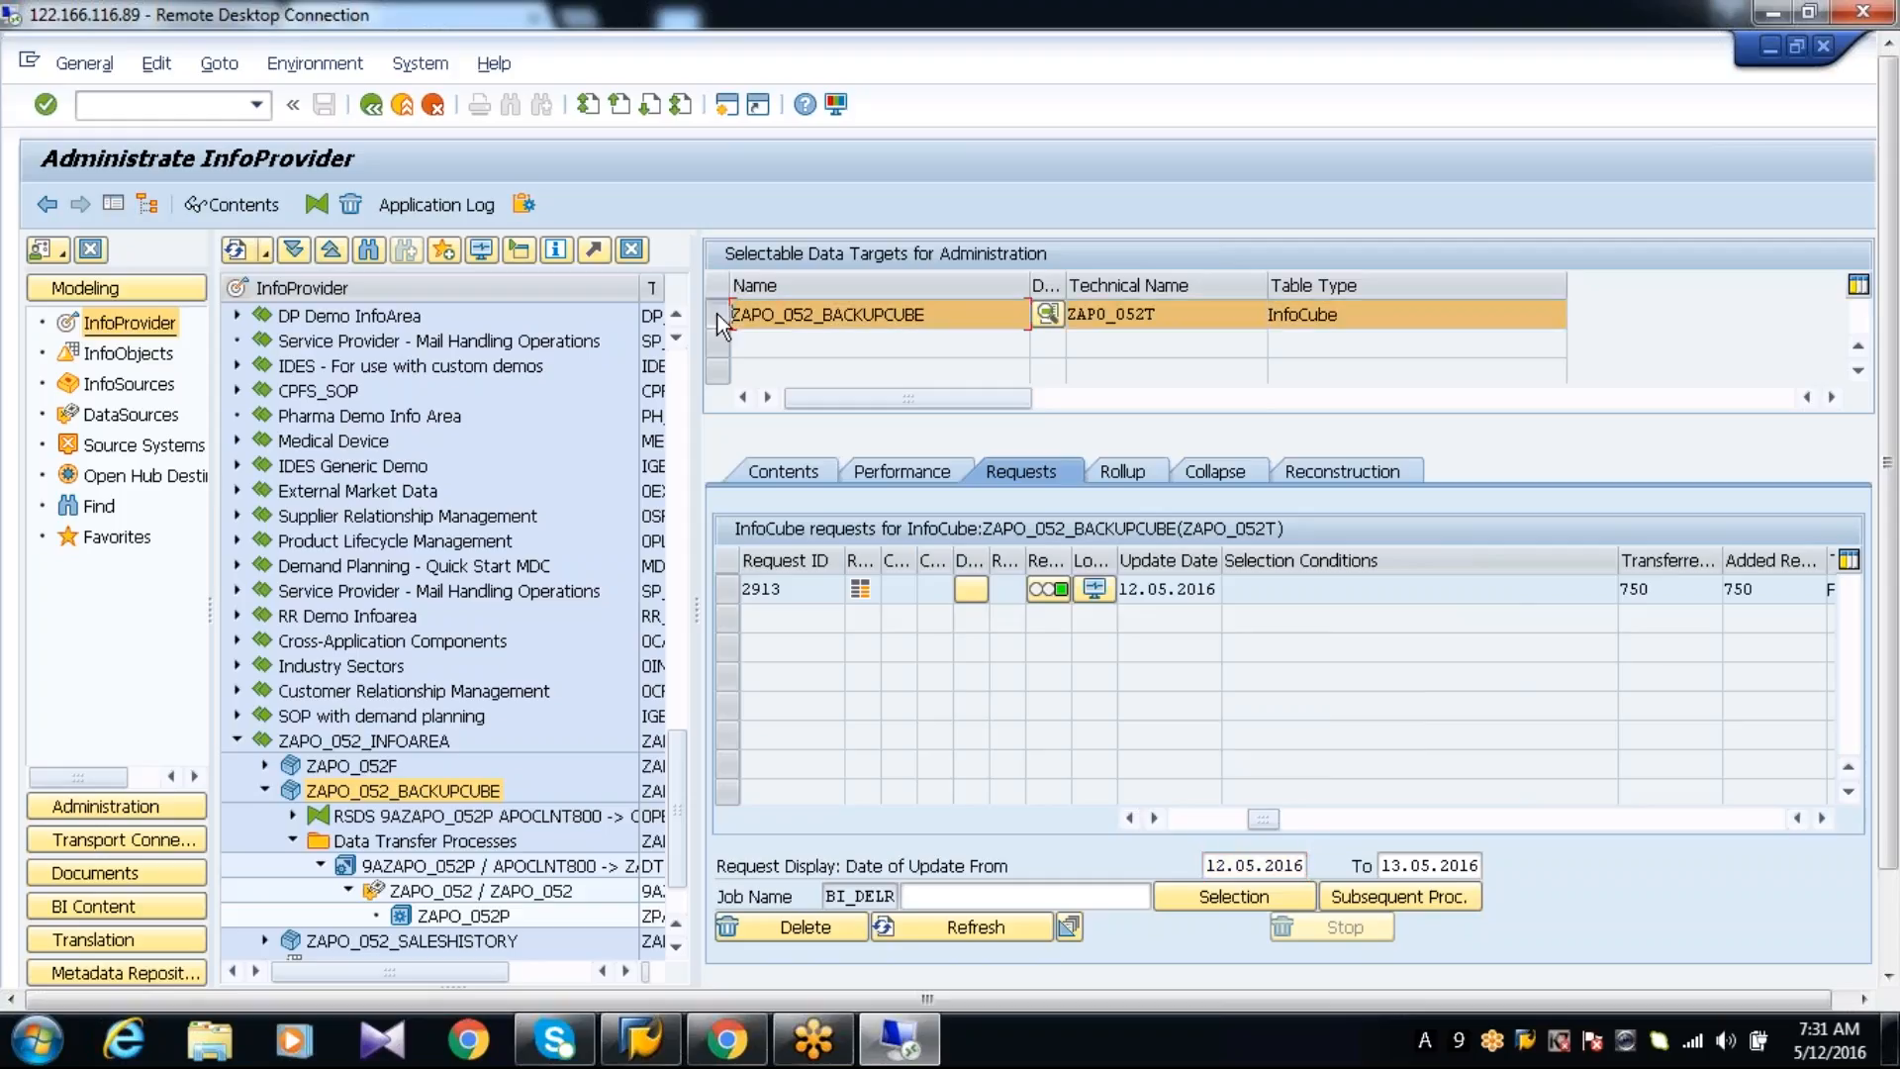
pyautogui.click(247, 206)
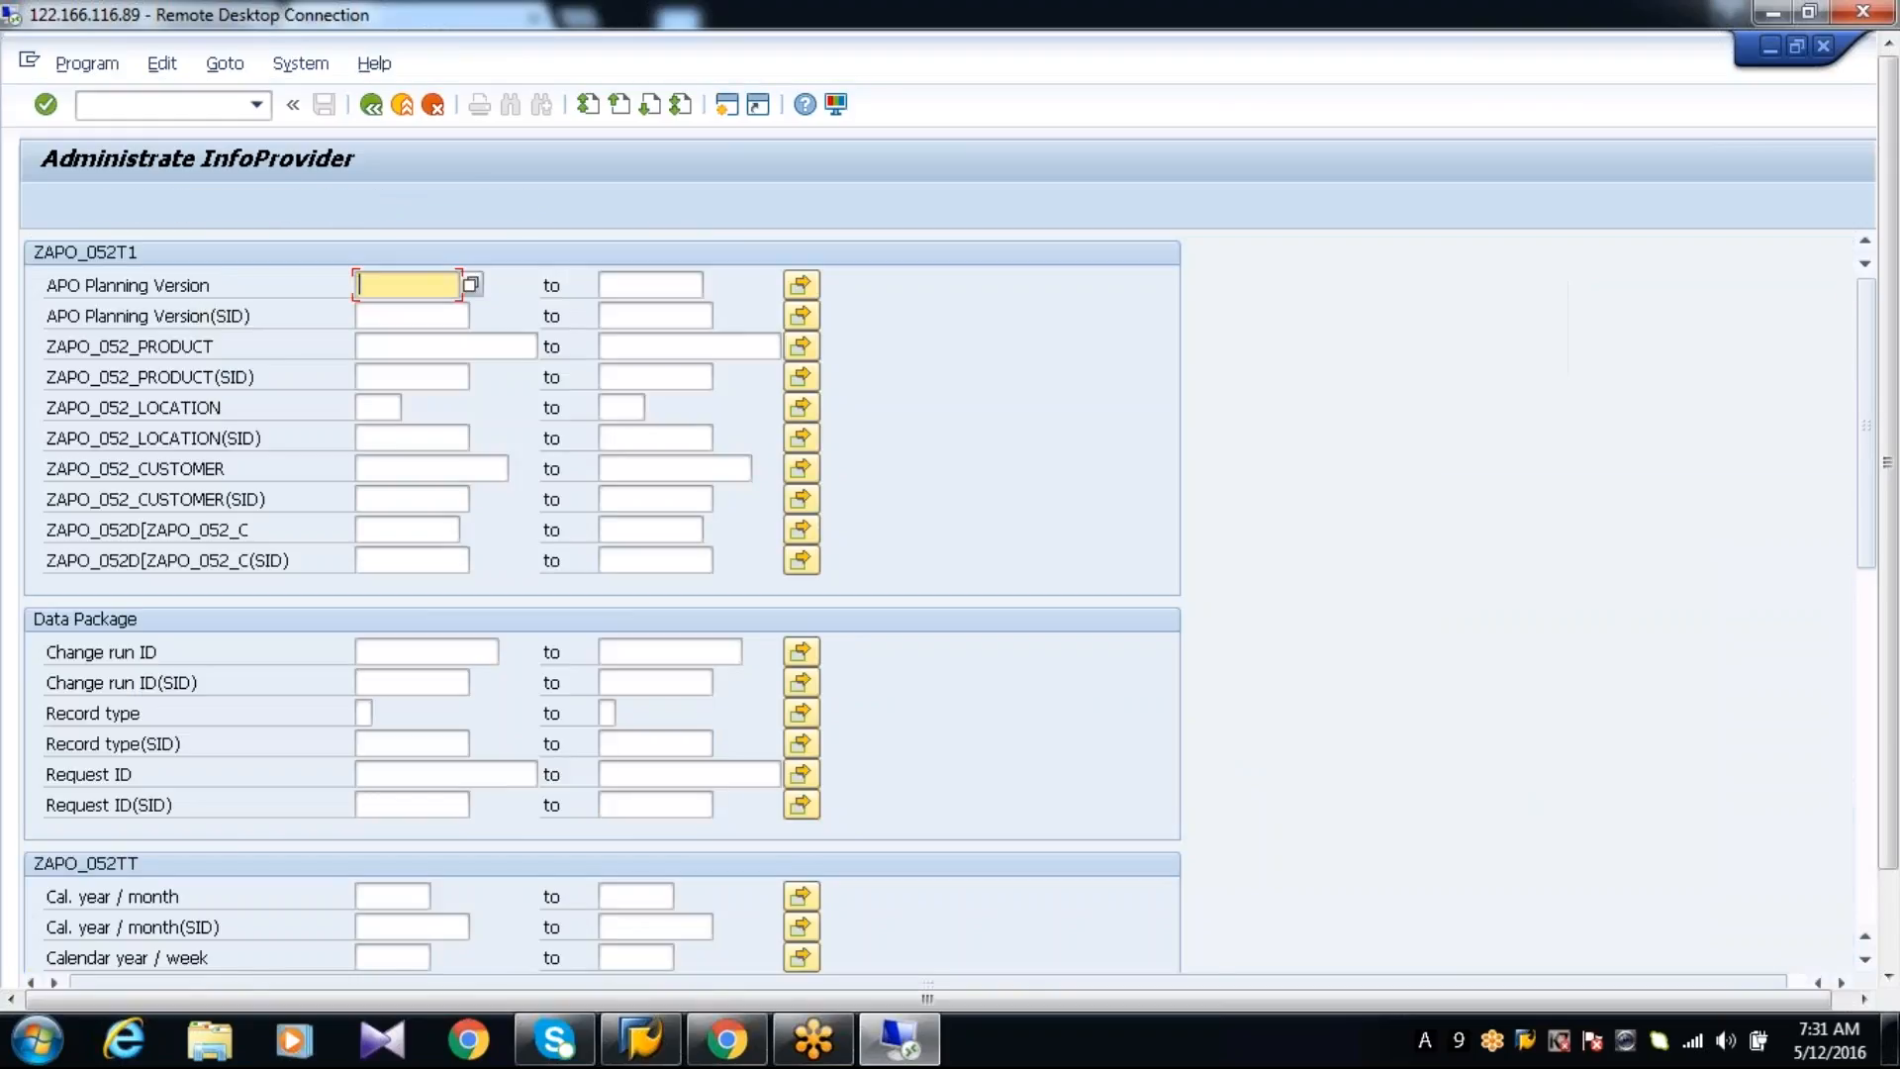
pyautogui.click(158, 204)
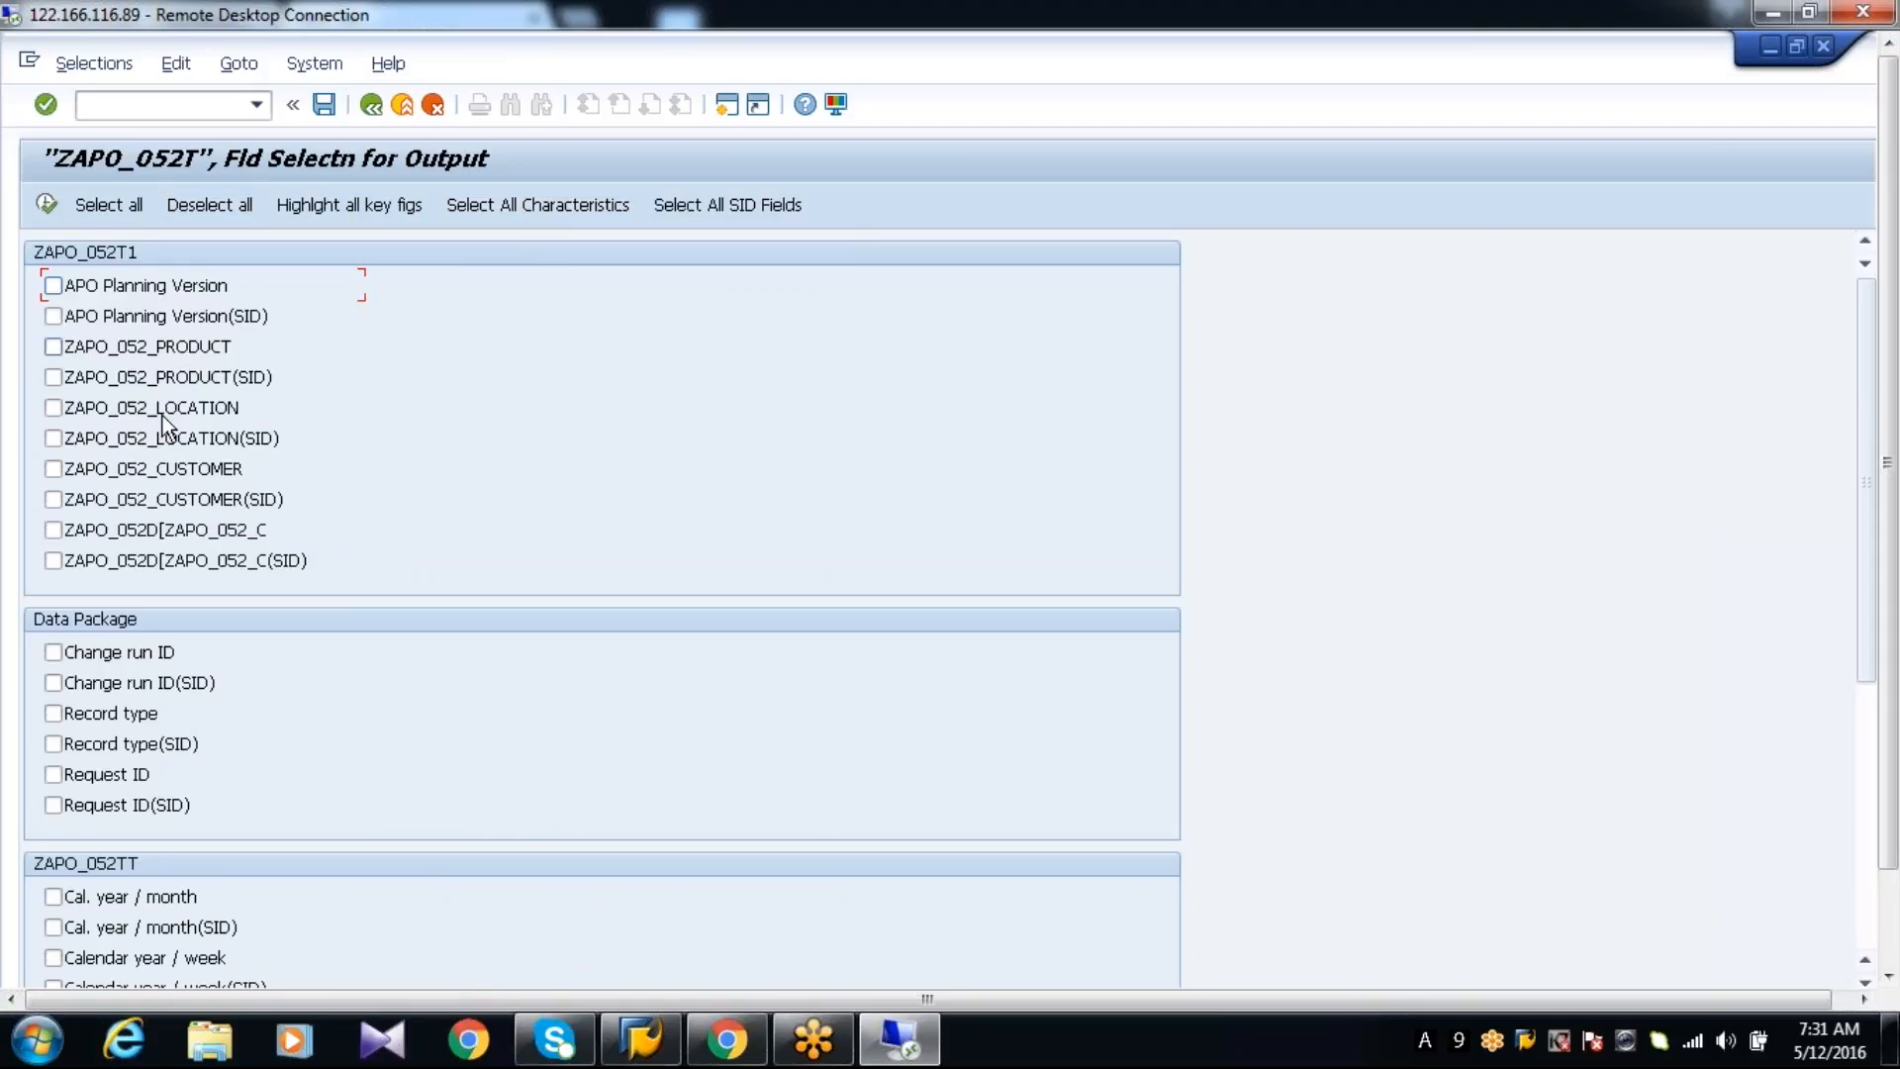
pyautogui.click(537, 206)
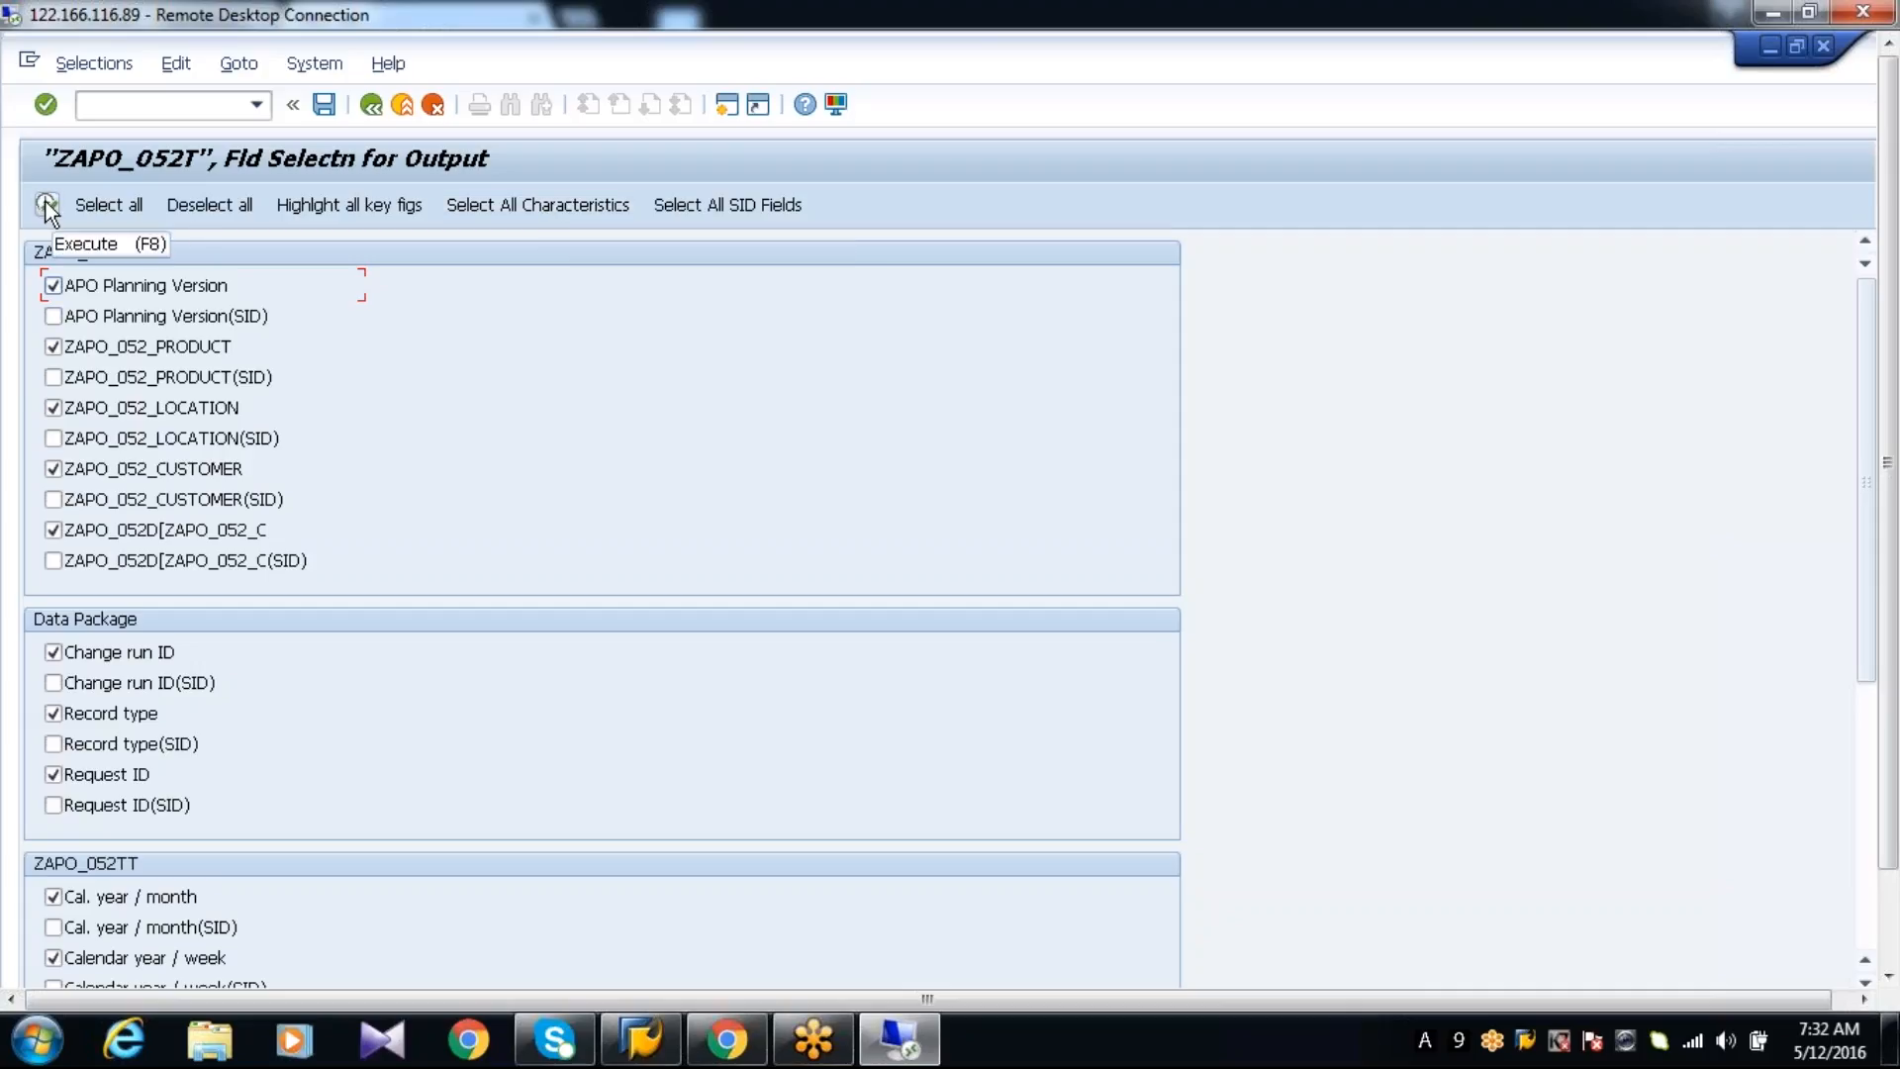
pyautogui.click(1868, 899)
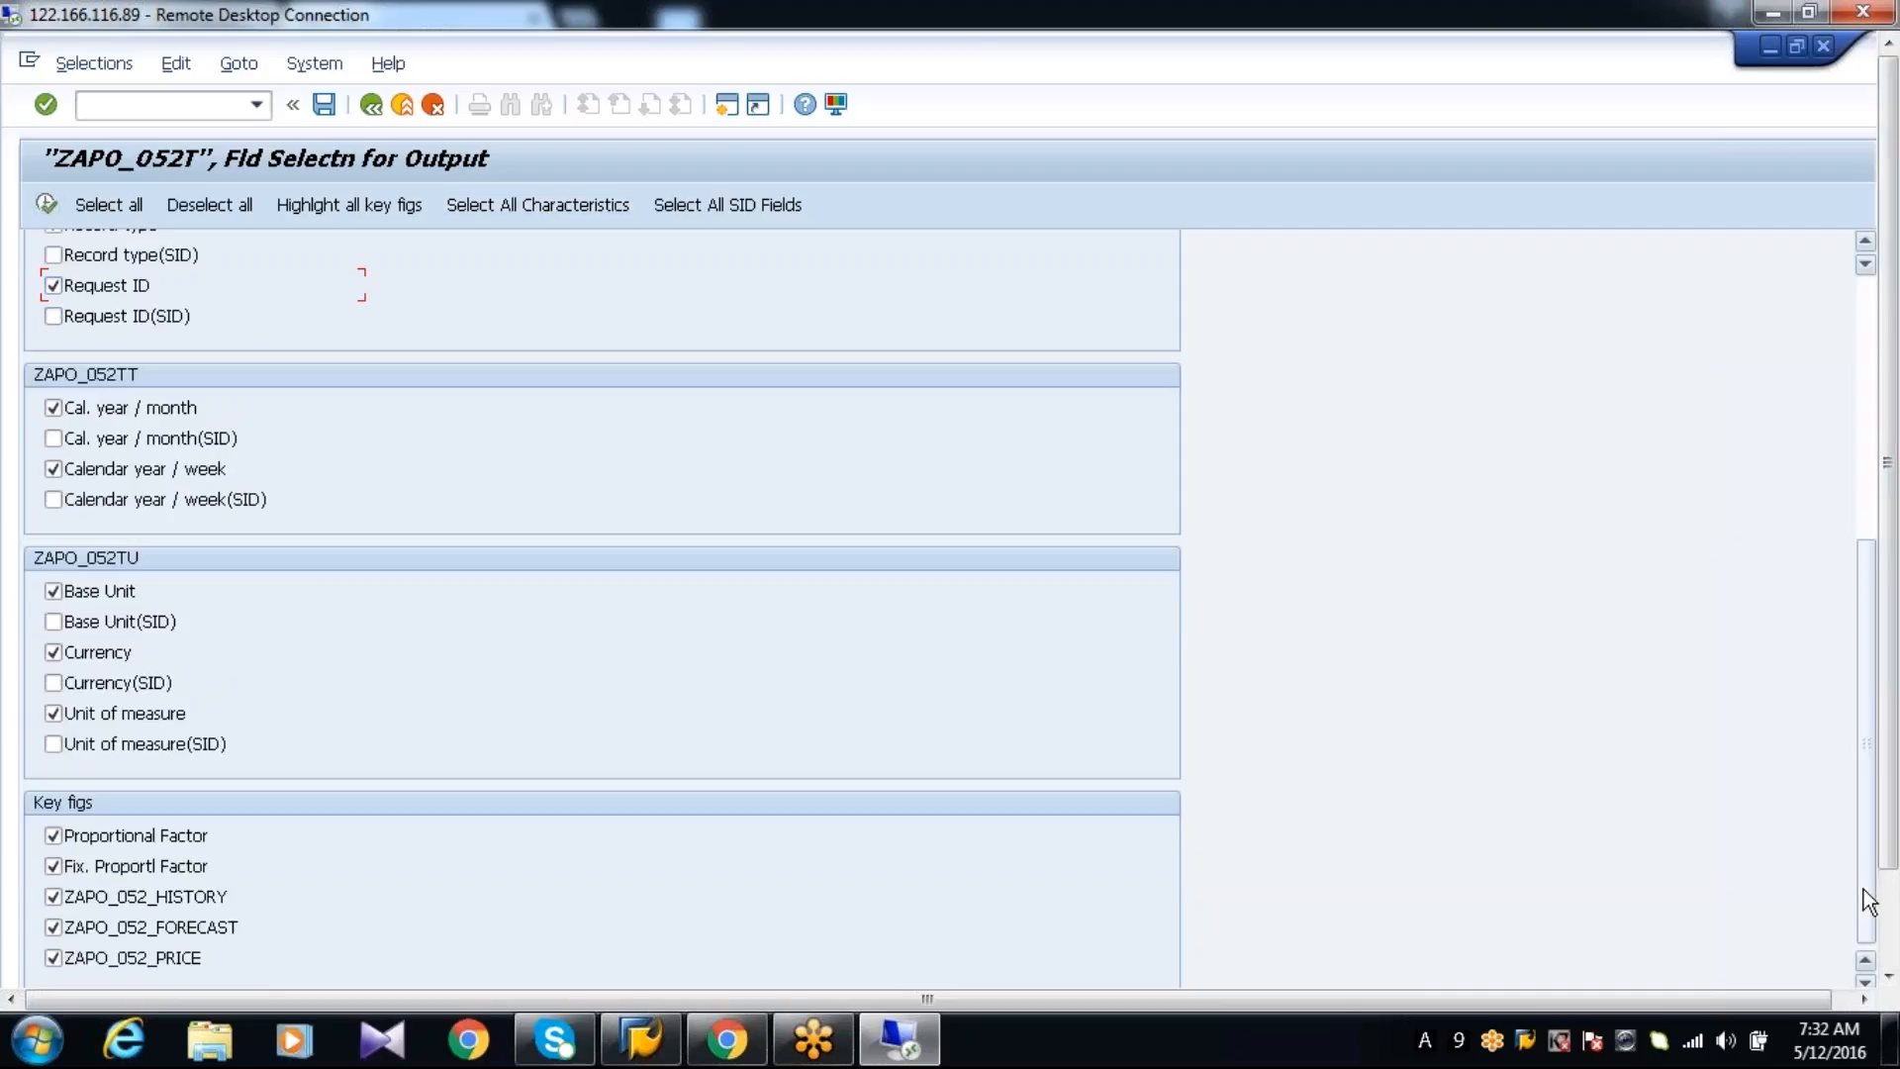
pyautogui.click(47, 206)
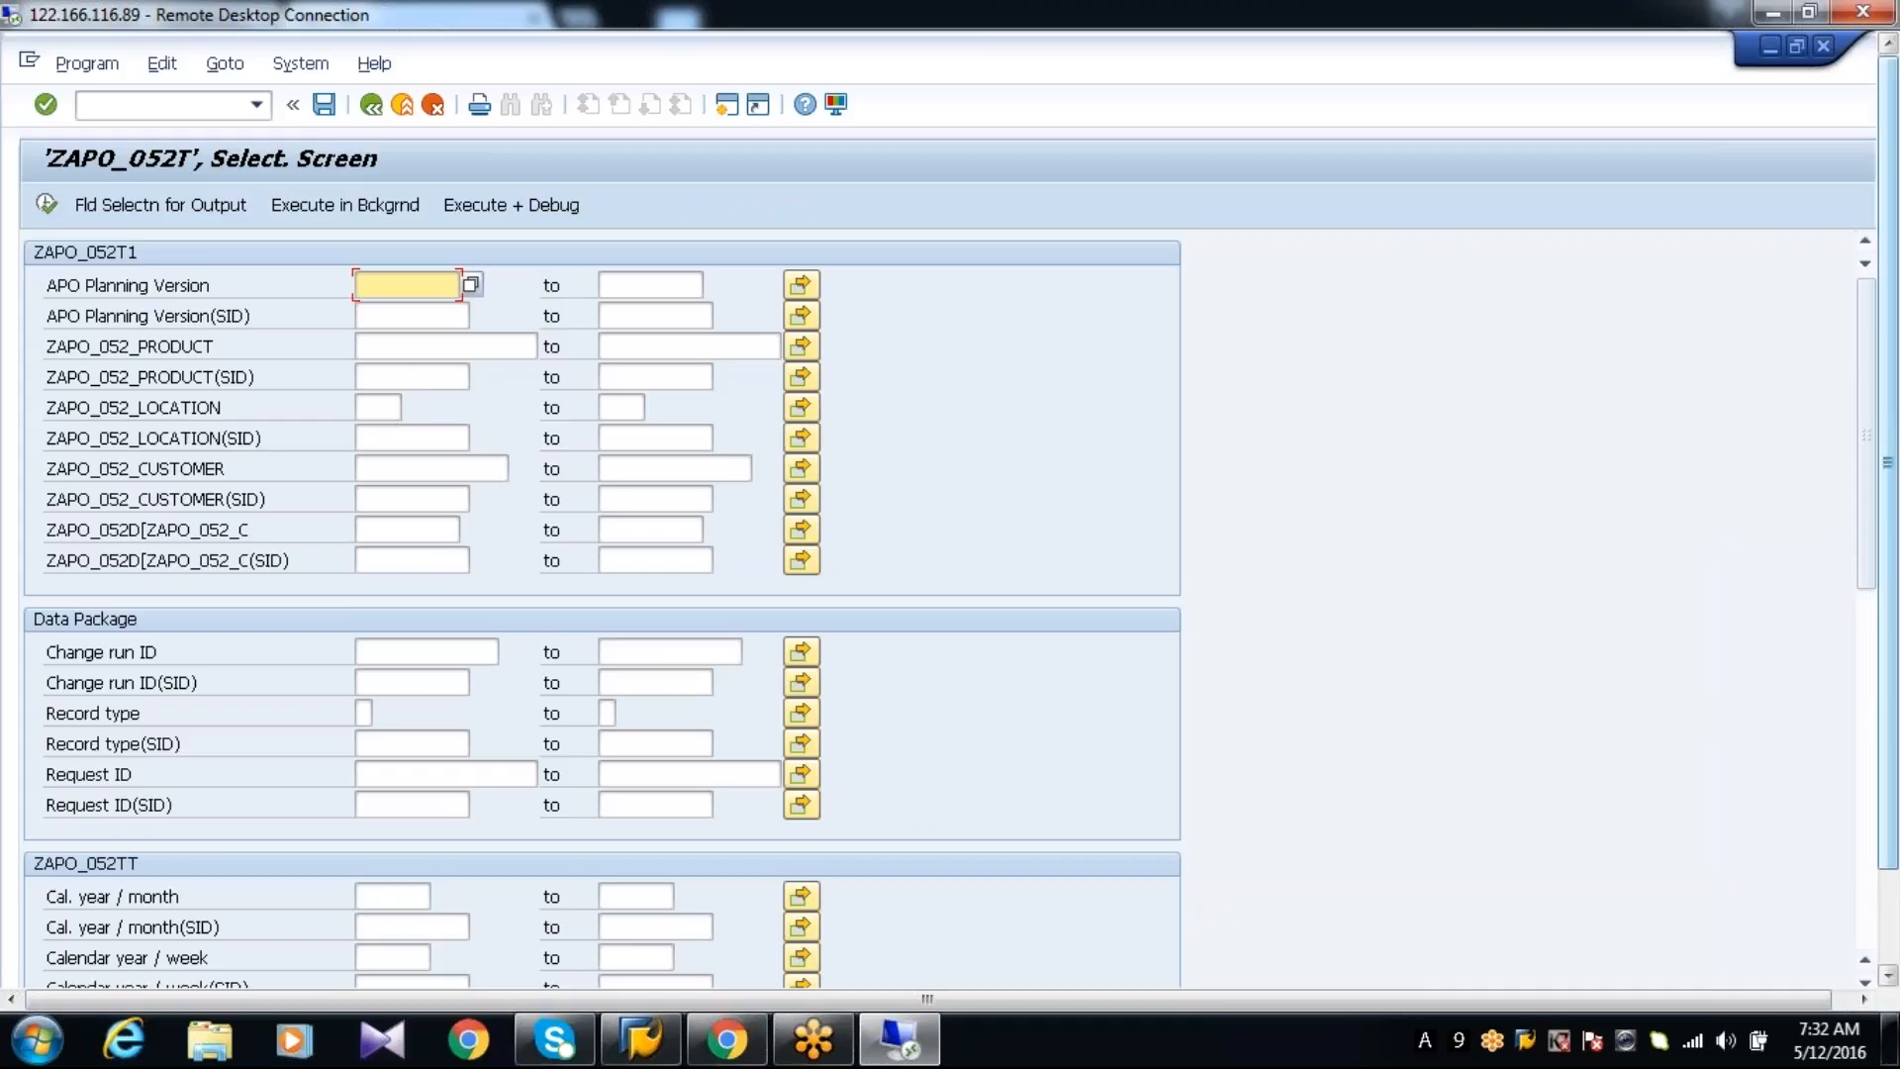
# List the cube's contents with DB aggregation on, conversion suppression and materialized aggregates off, and the maximum number of hits cleared
pyautogui.click(398, 898)
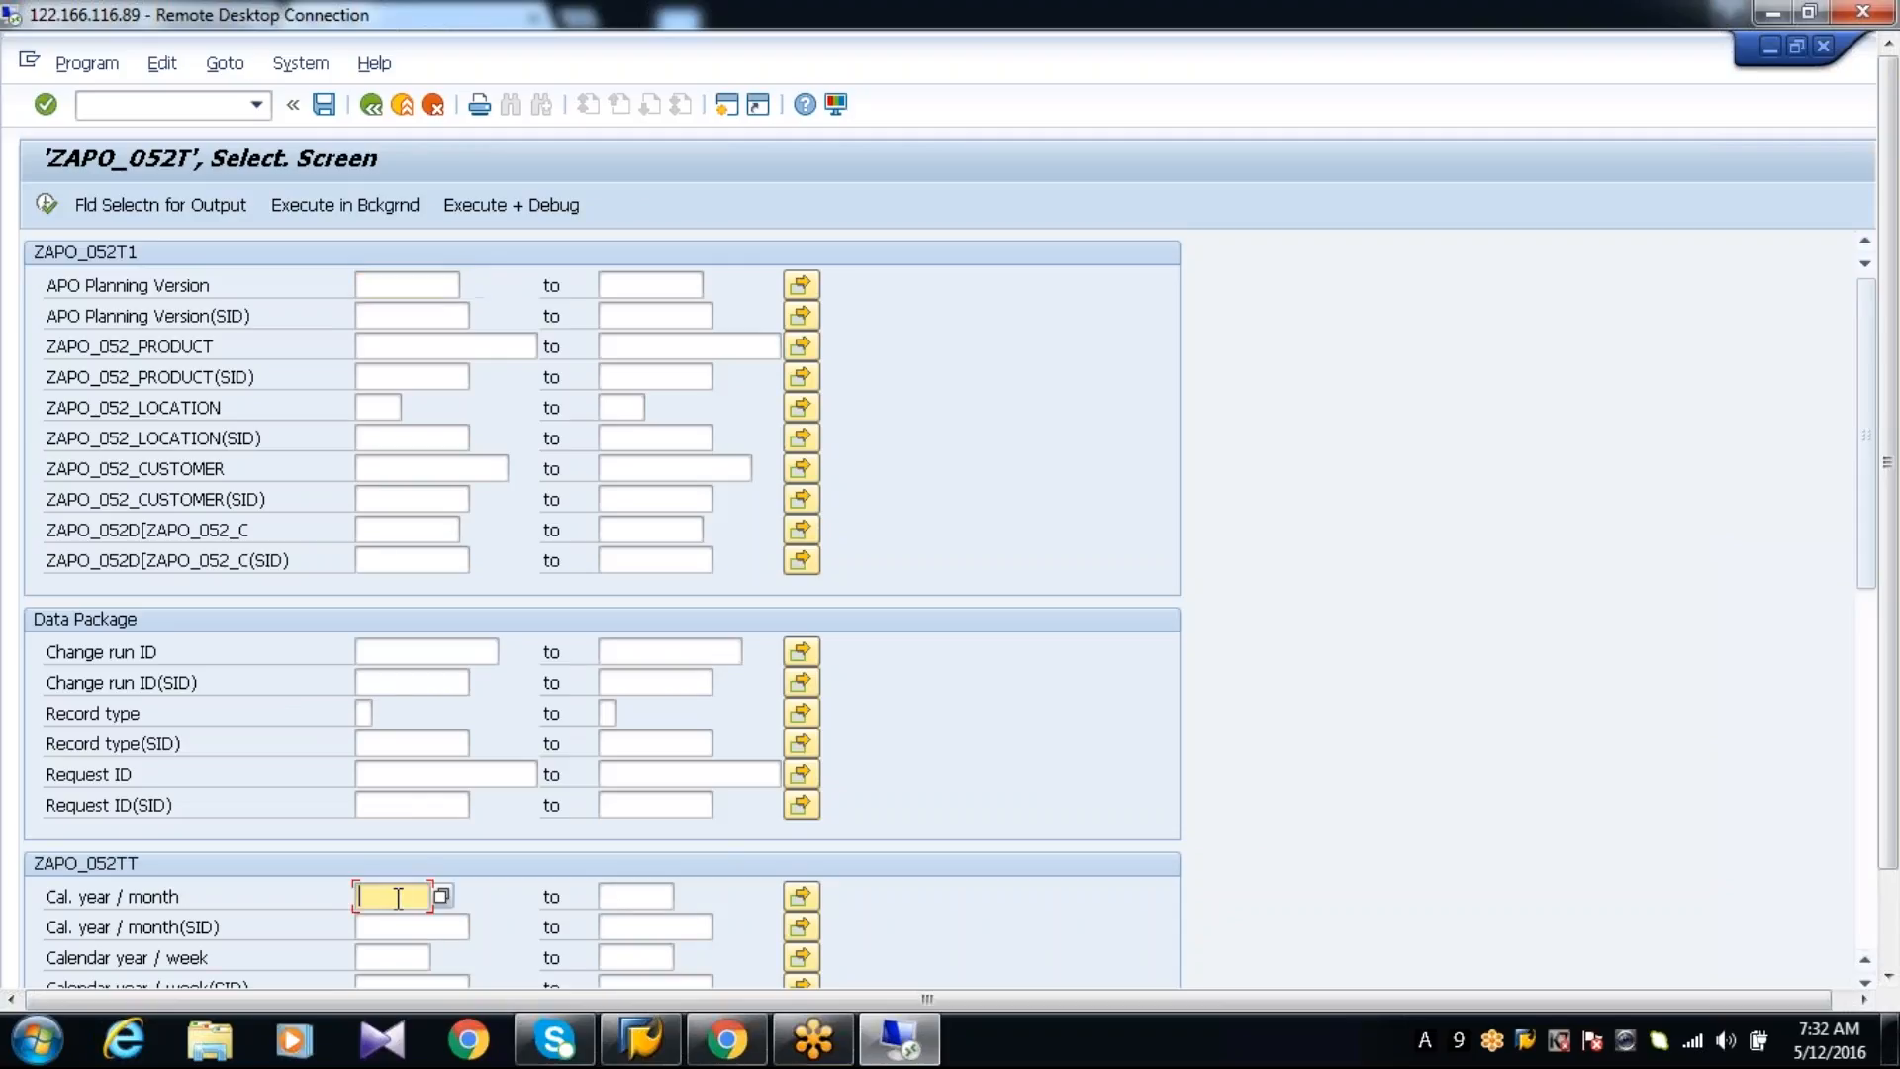
pyautogui.click(1868, 887)
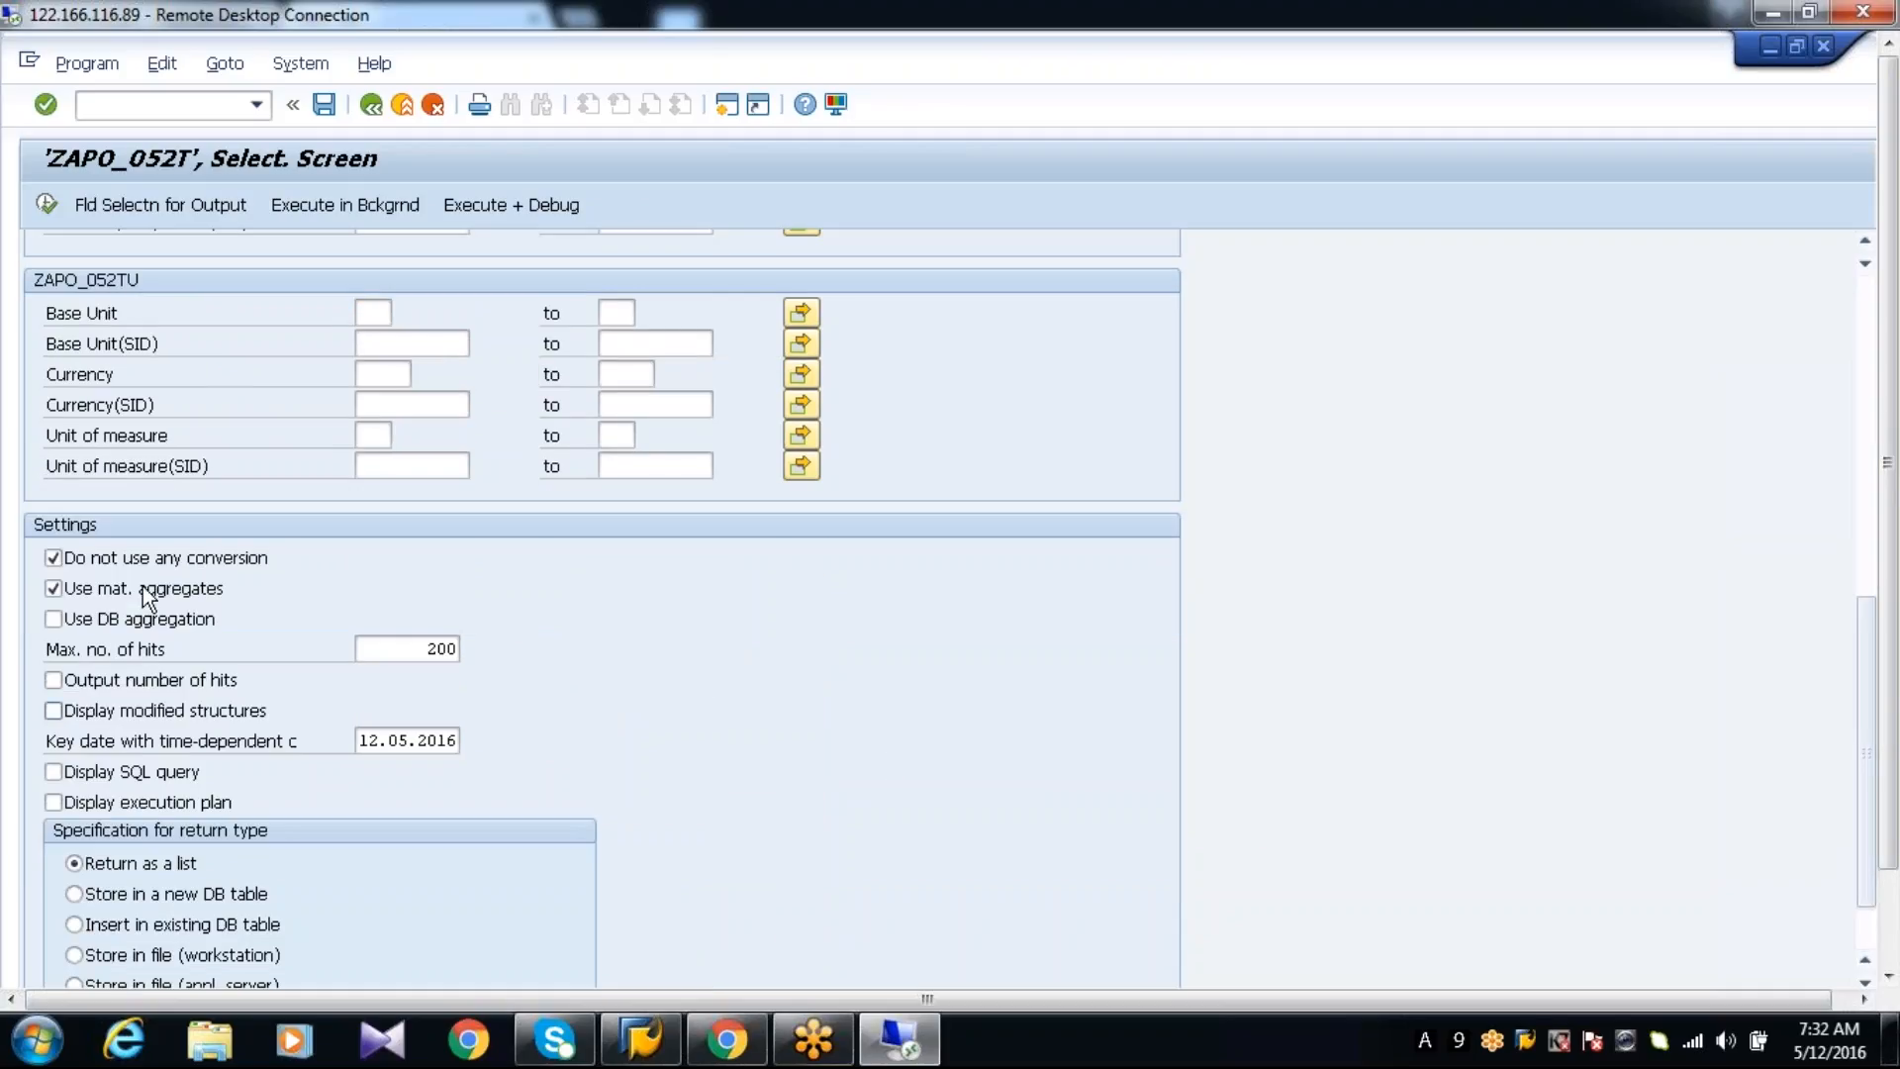
pyautogui.click(128, 625)
pyautogui.click(92, 593)
pyautogui.click(79, 561)
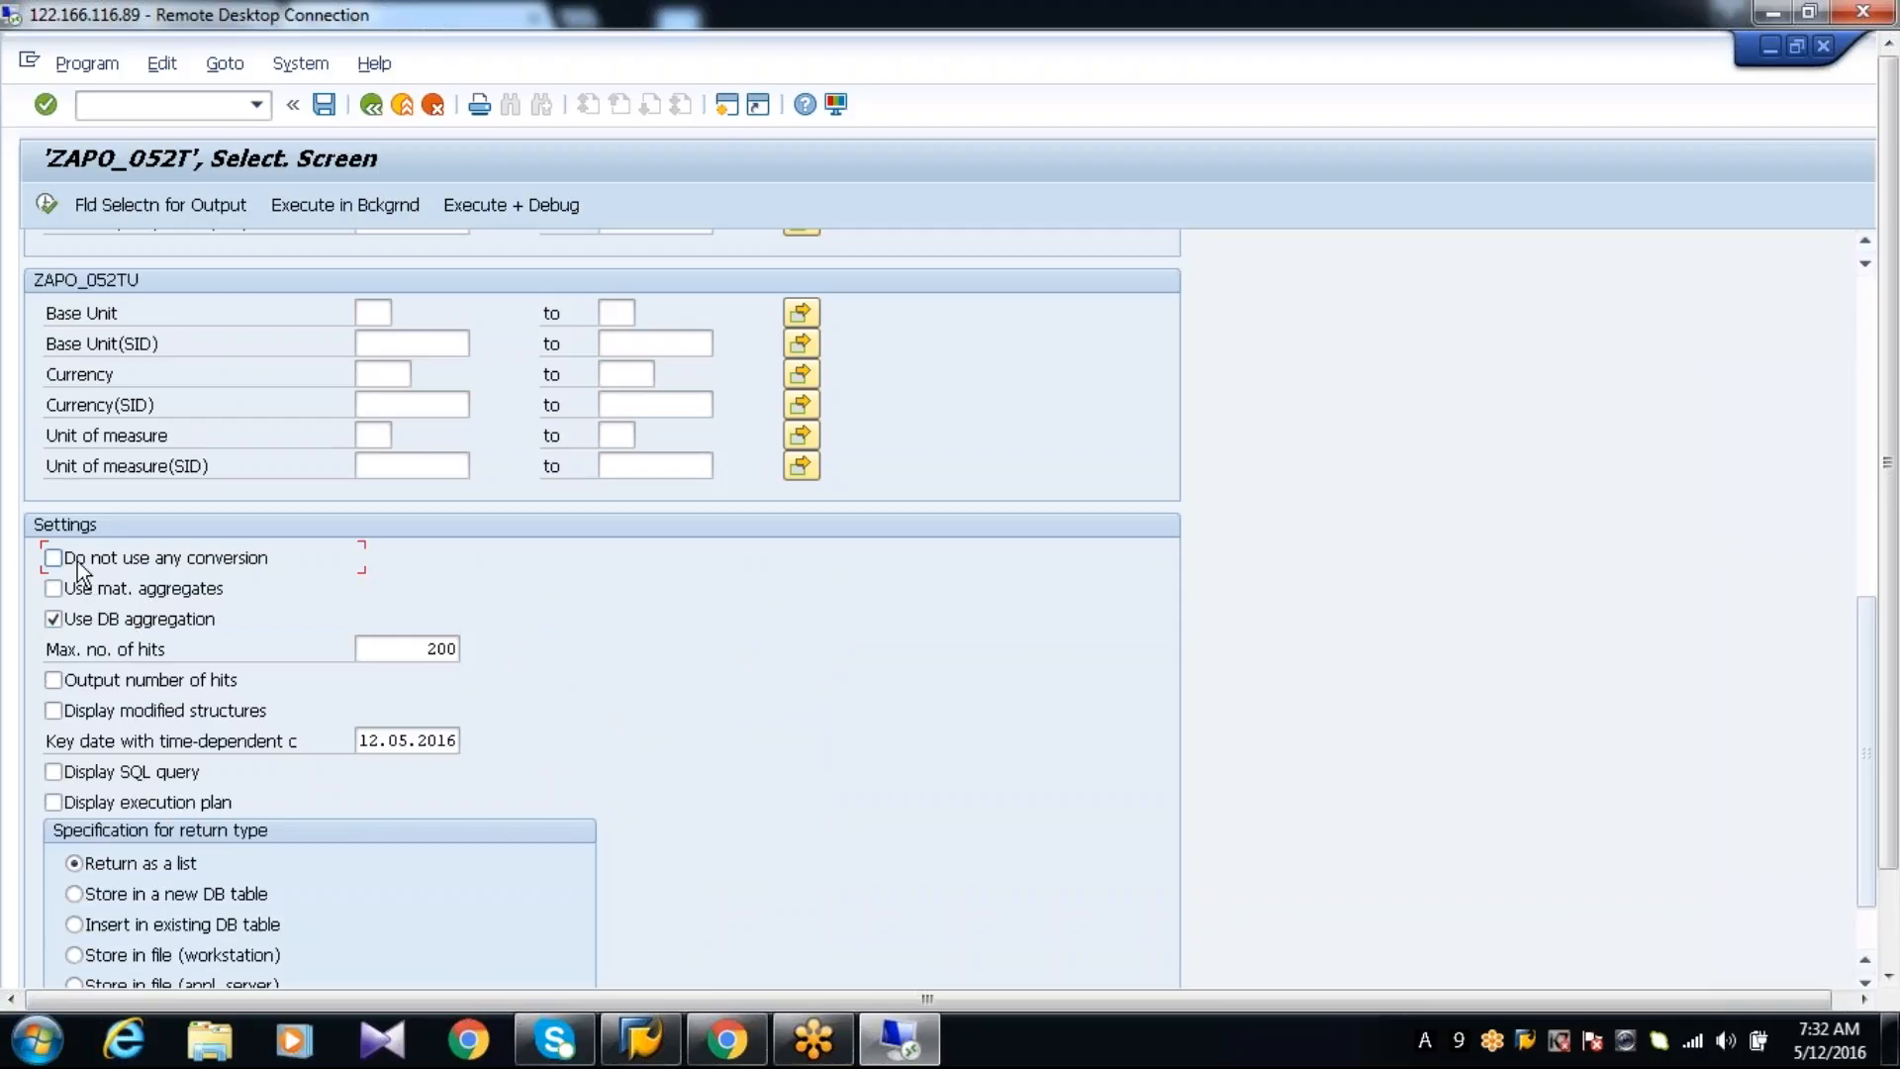
pyautogui.click(420, 653)
pyautogui.press('Delete')
pyautogui.press('Delete')
pyautogui.press('Delete')
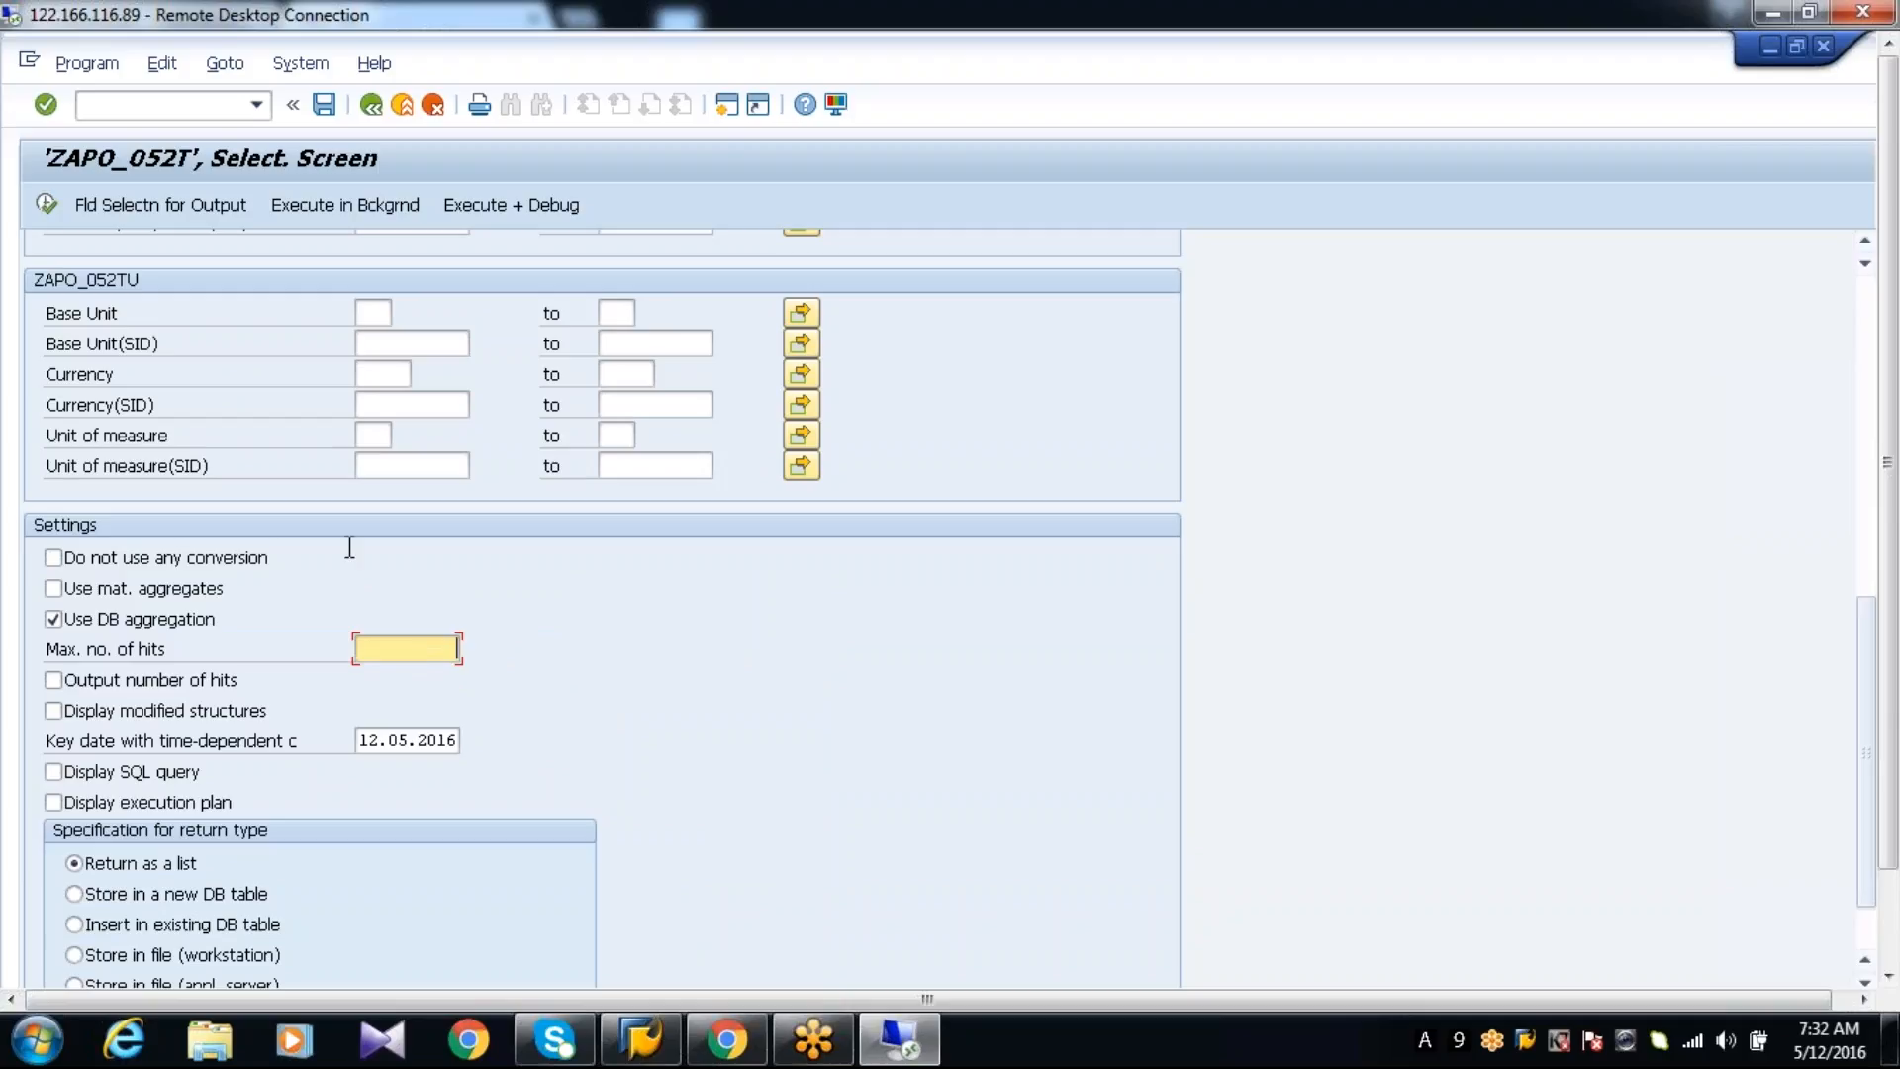
pyautogui.click(46, 205)
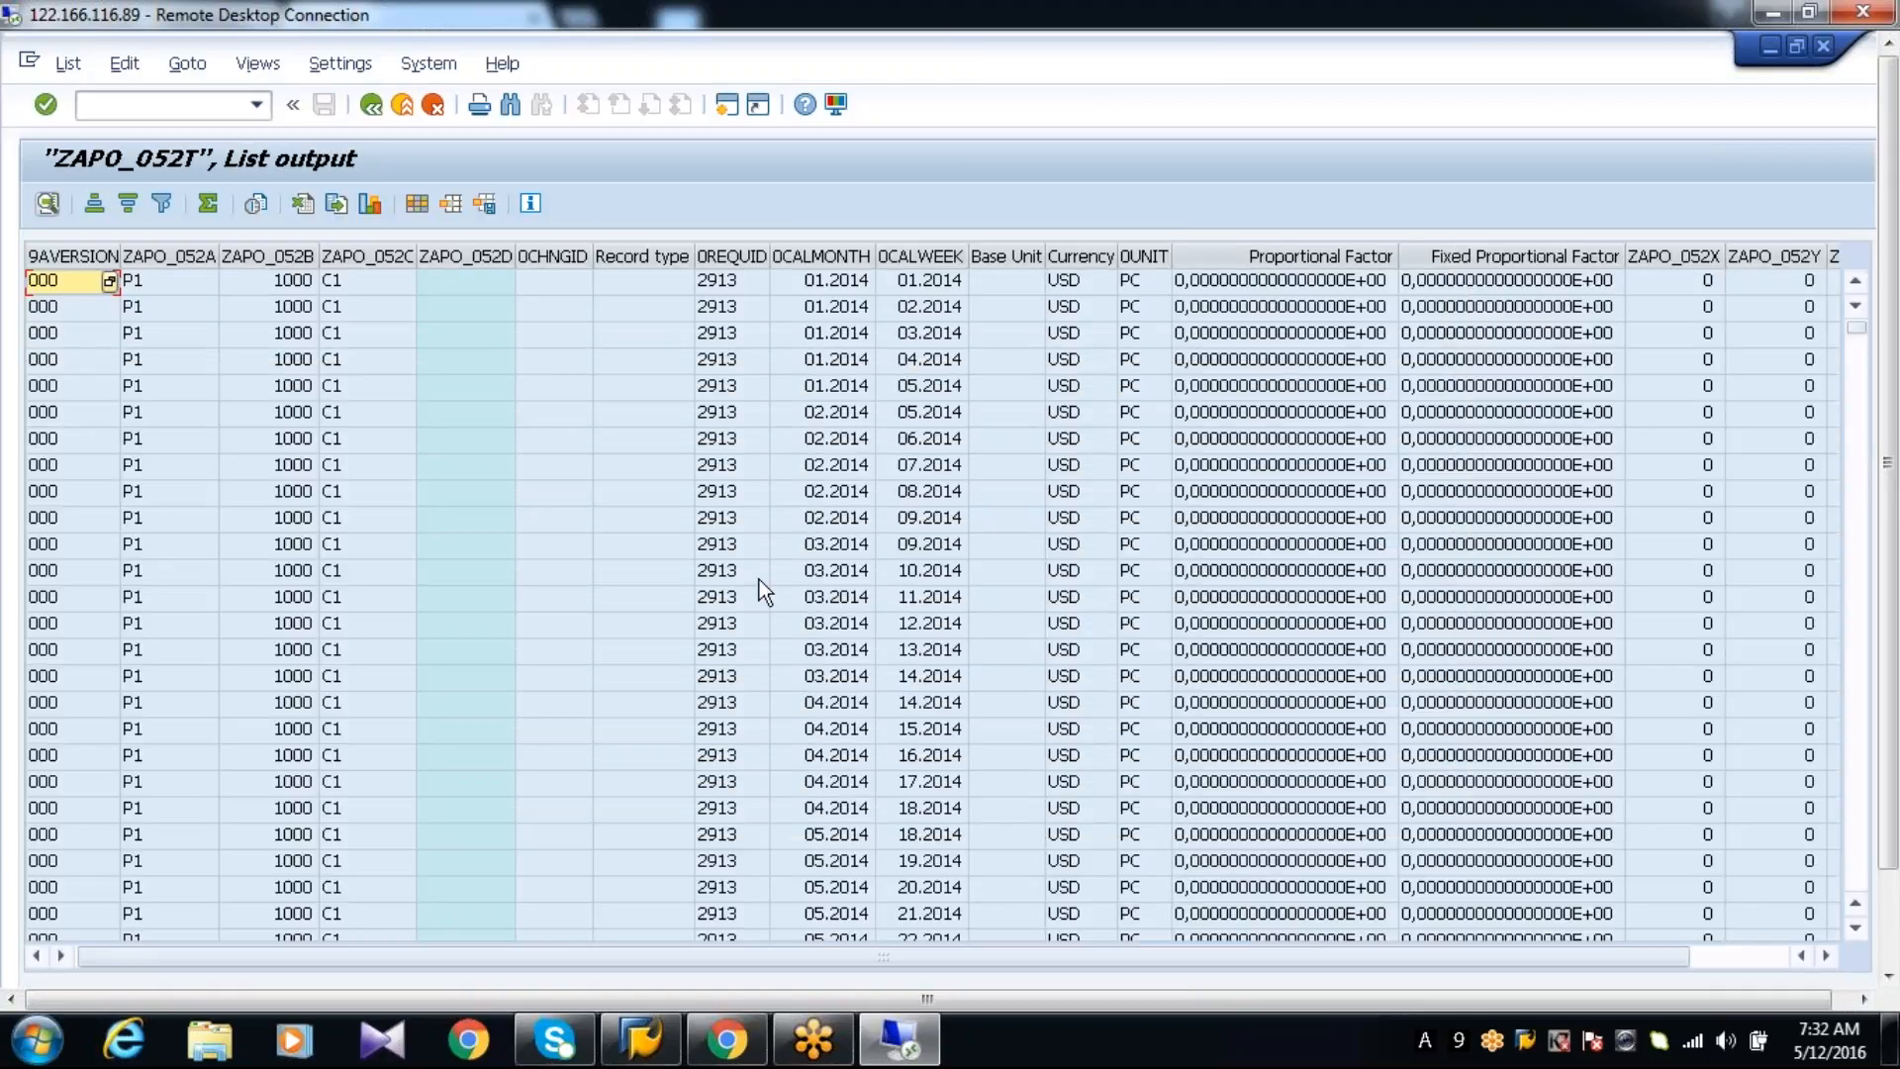
pyautogui.click(1856, 843)
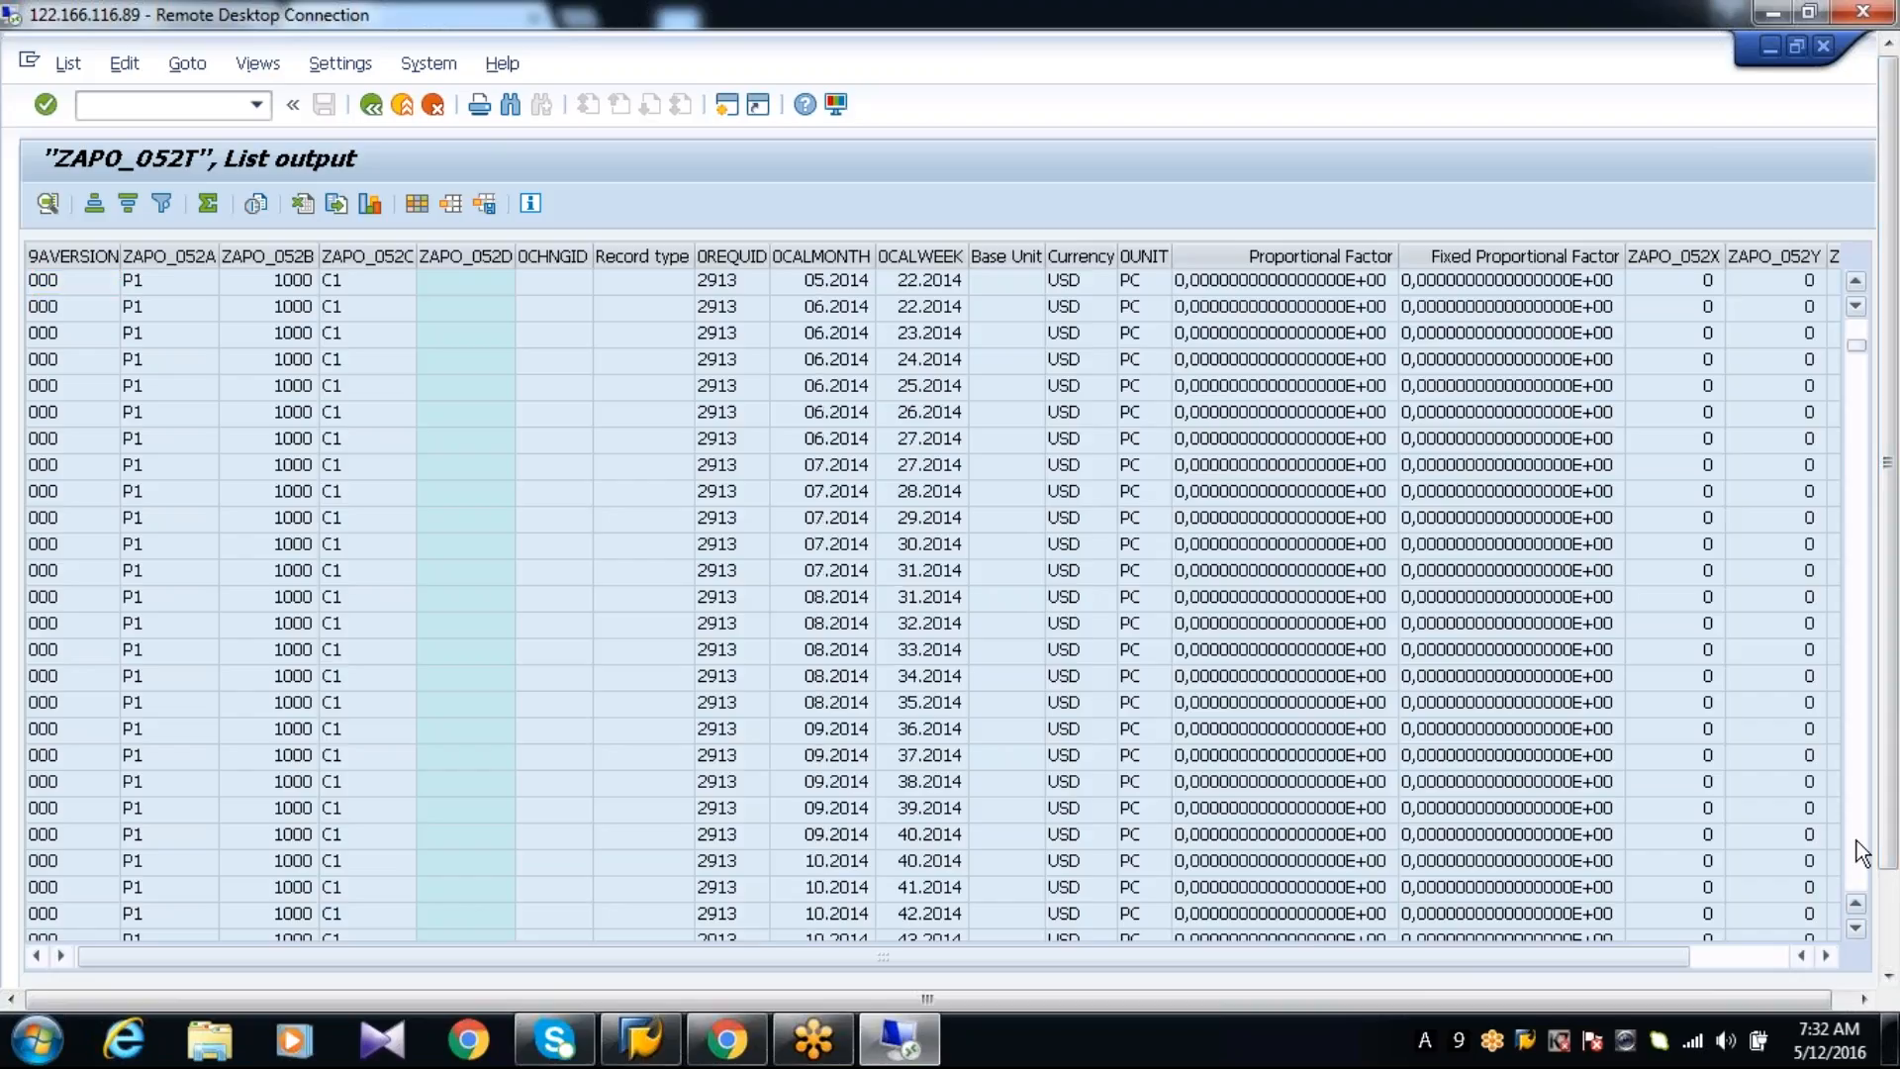
# Open the live ZAPO_052 planning book in a new session
pyautogui.click(729, 111)
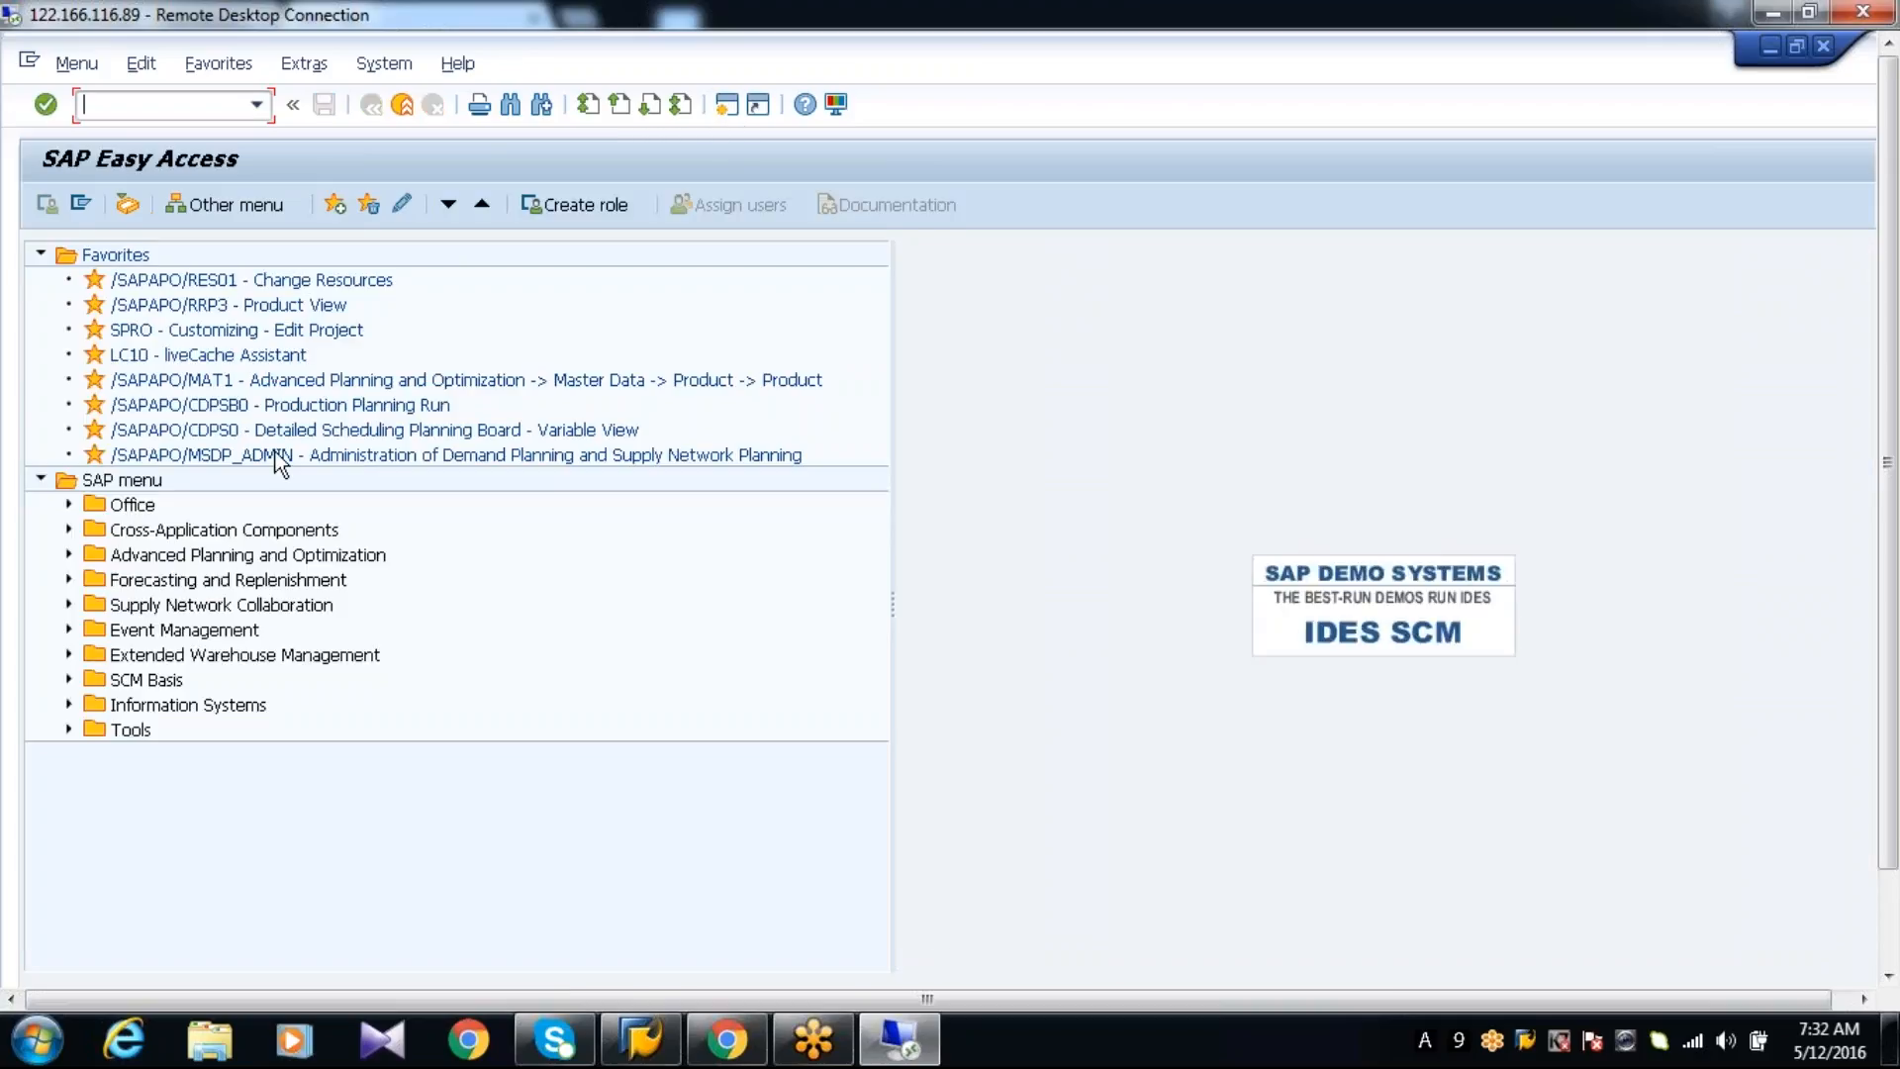
pyautogui.write('/N/')
pyautogui.write('SAPAPO/')
pyautogui.write('CDPS0')
pyautogui.press('Return')
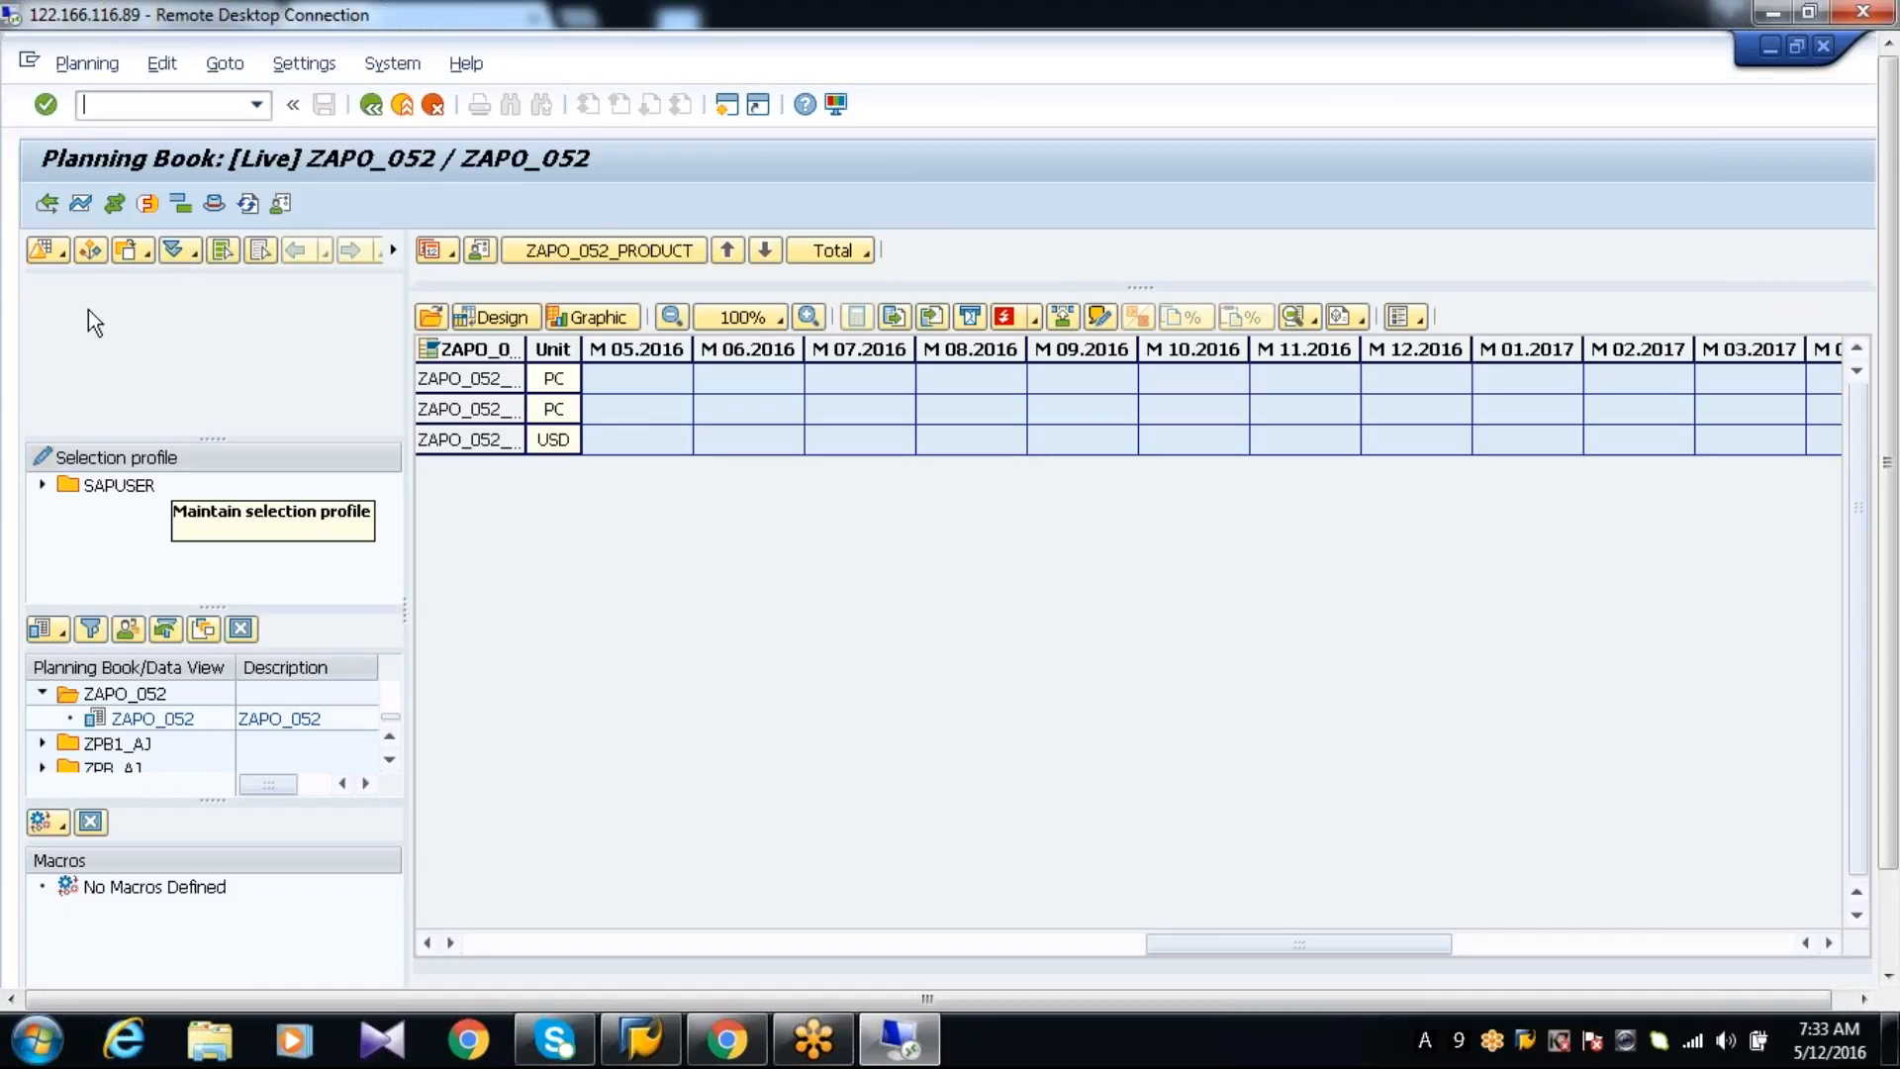
# Select the objects by ZAPO_052_PRODUCT and load their planning data into the ZAPO_052 data view
pyautogui.click(94, 251)
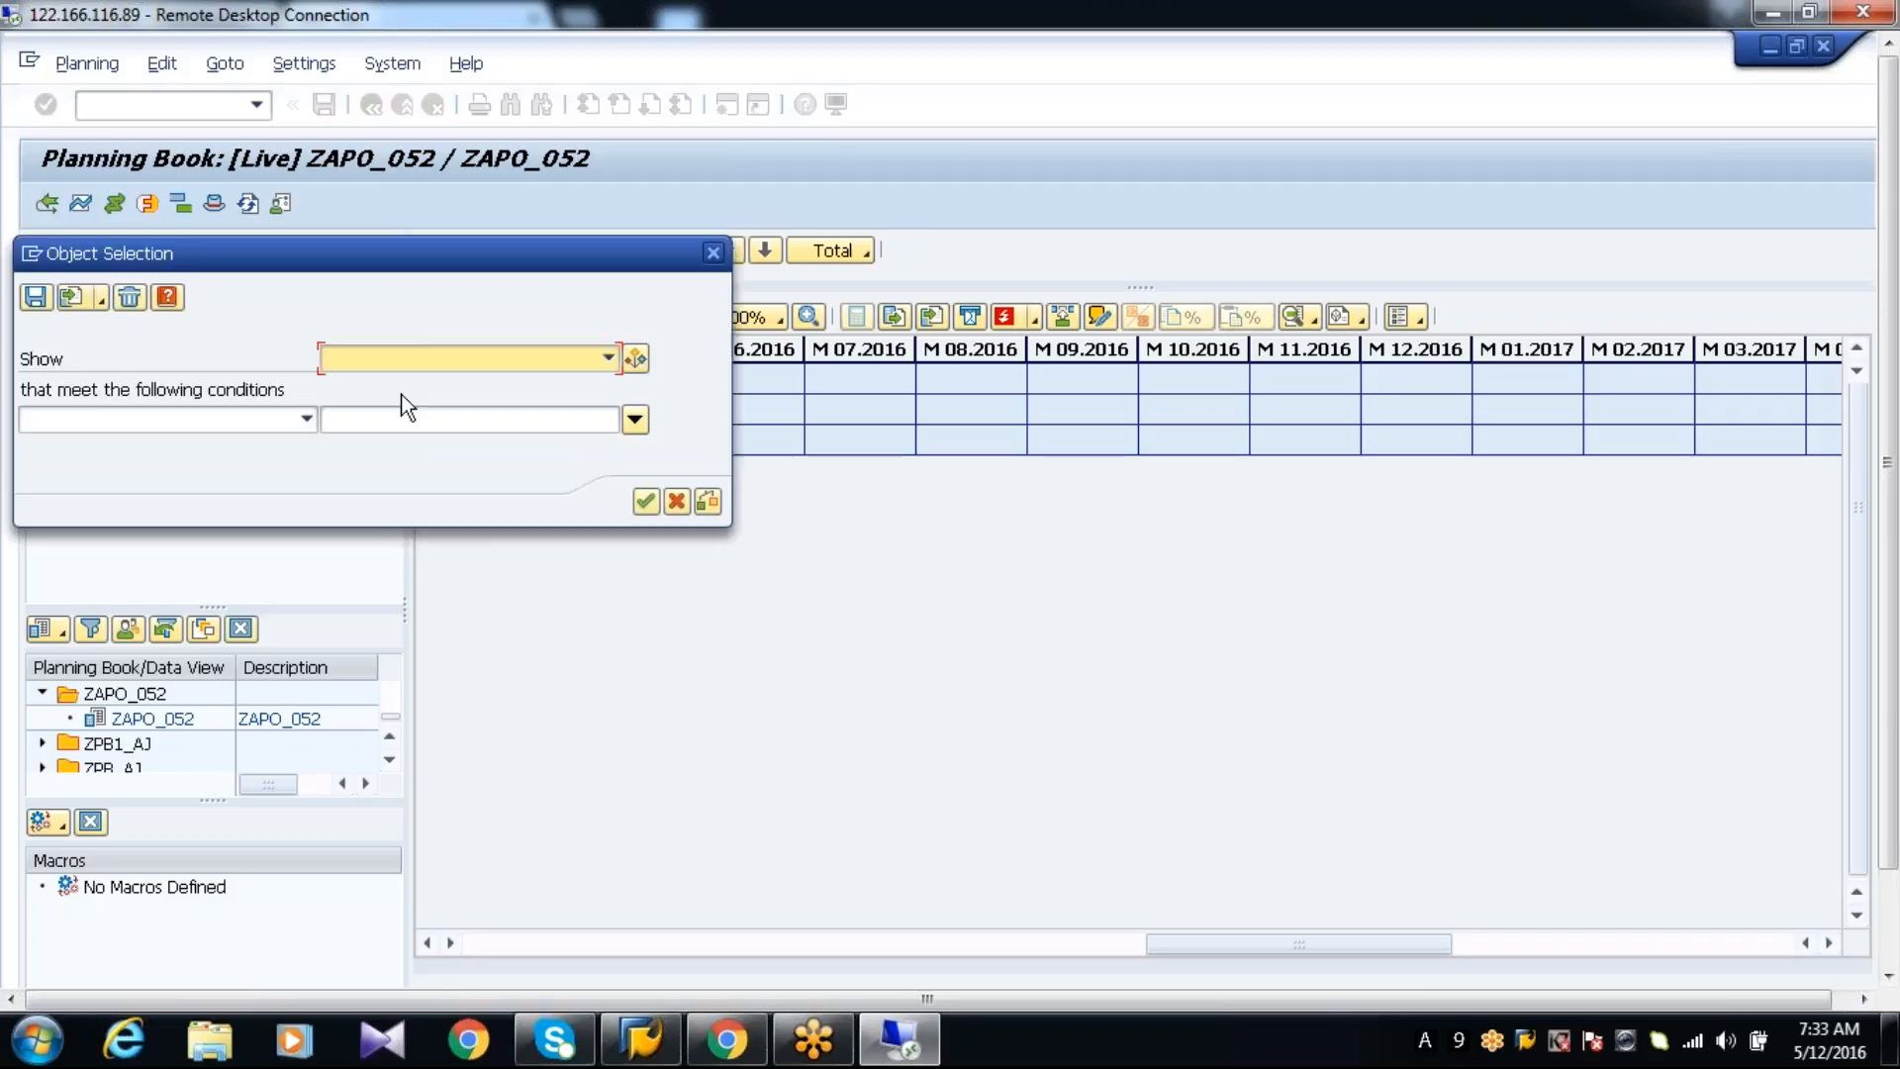
pyautogui.click(457, 358)
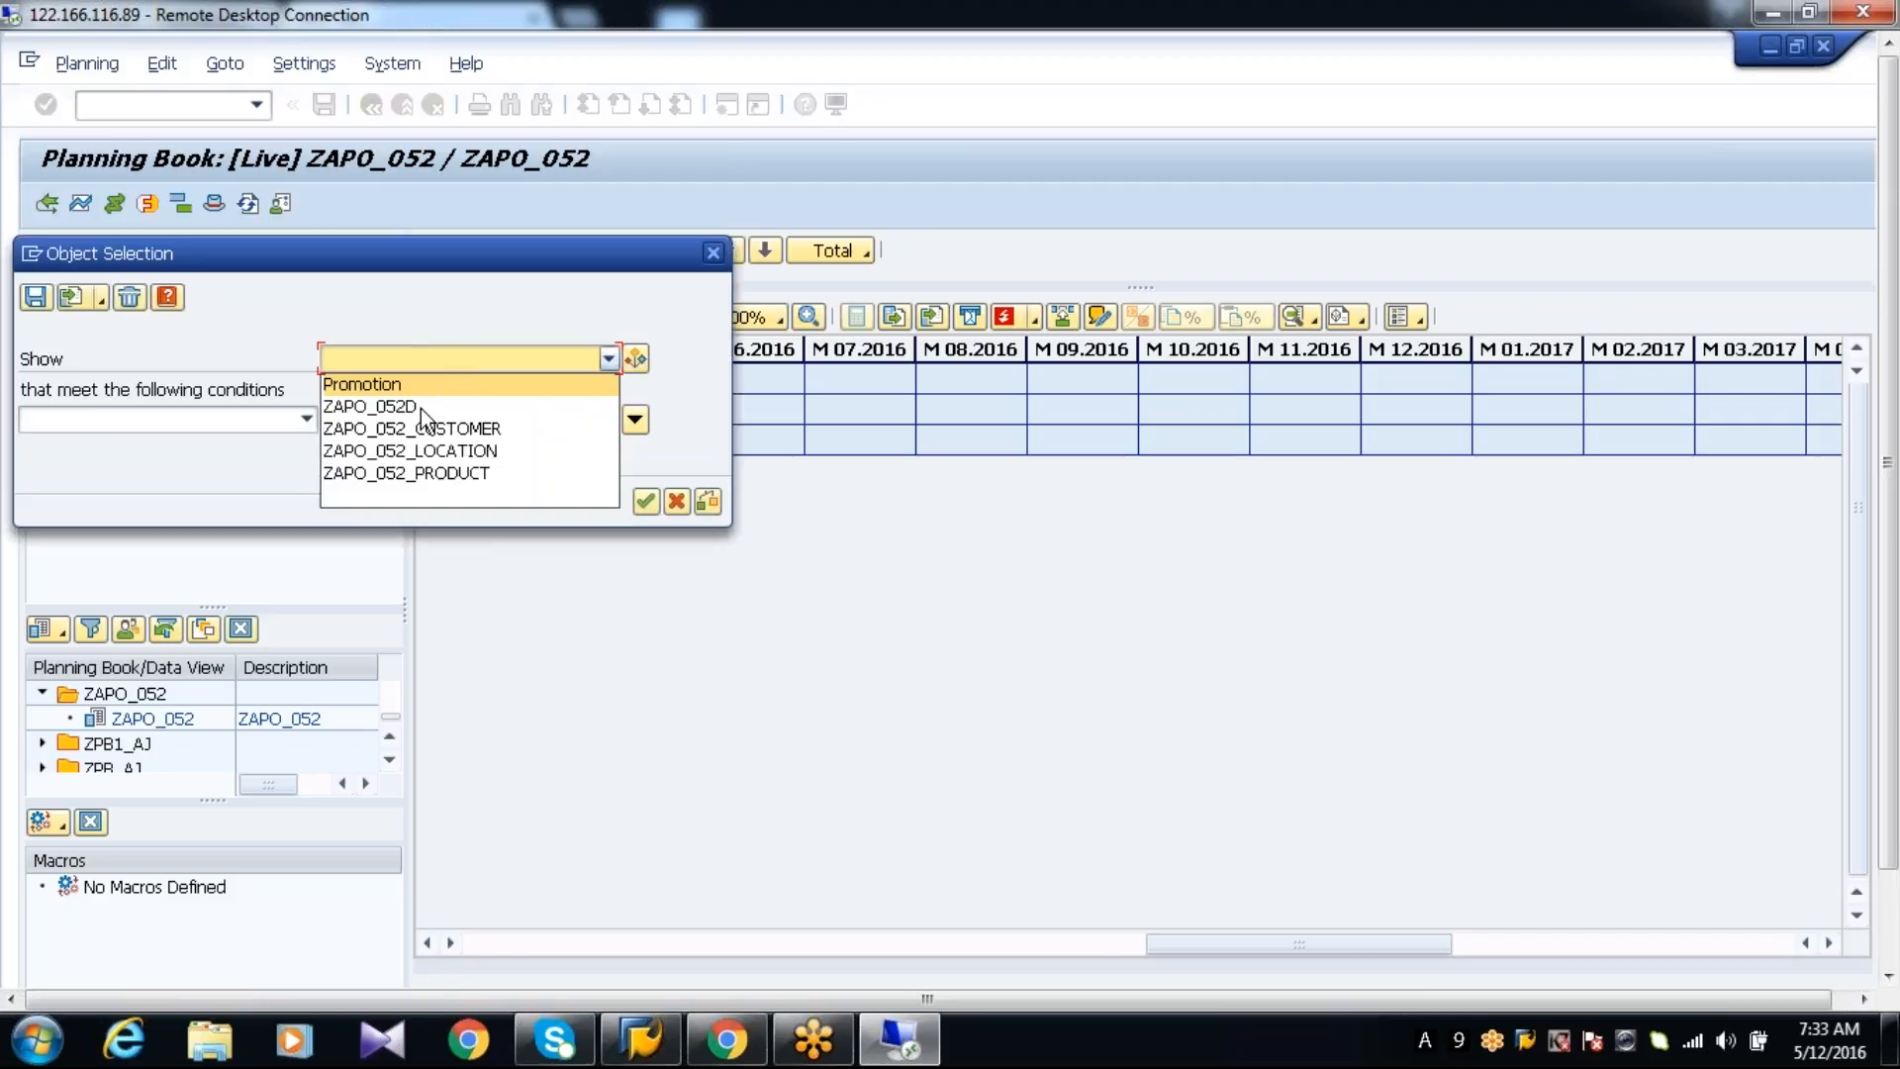
pyautogui.click(426, 479)
pyautogui.click(647, 535)
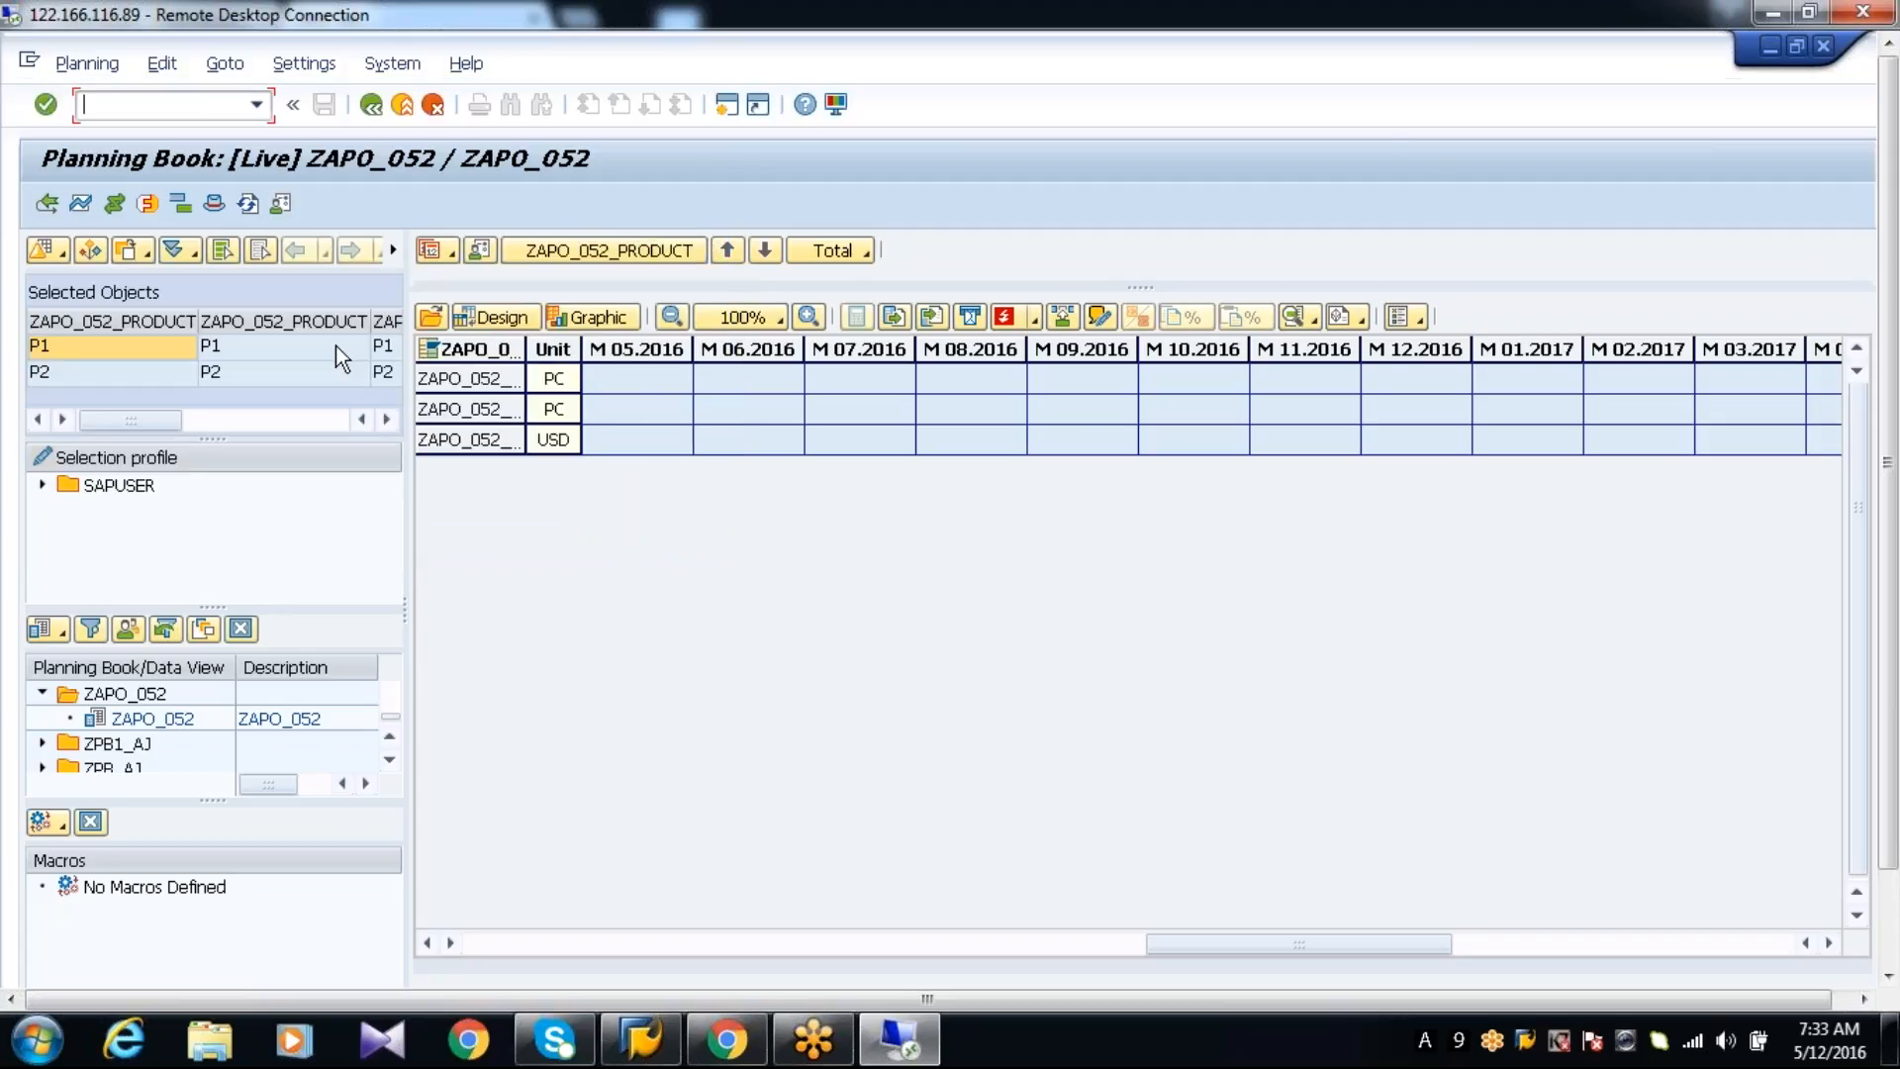
pyautogui.click(431, 318)
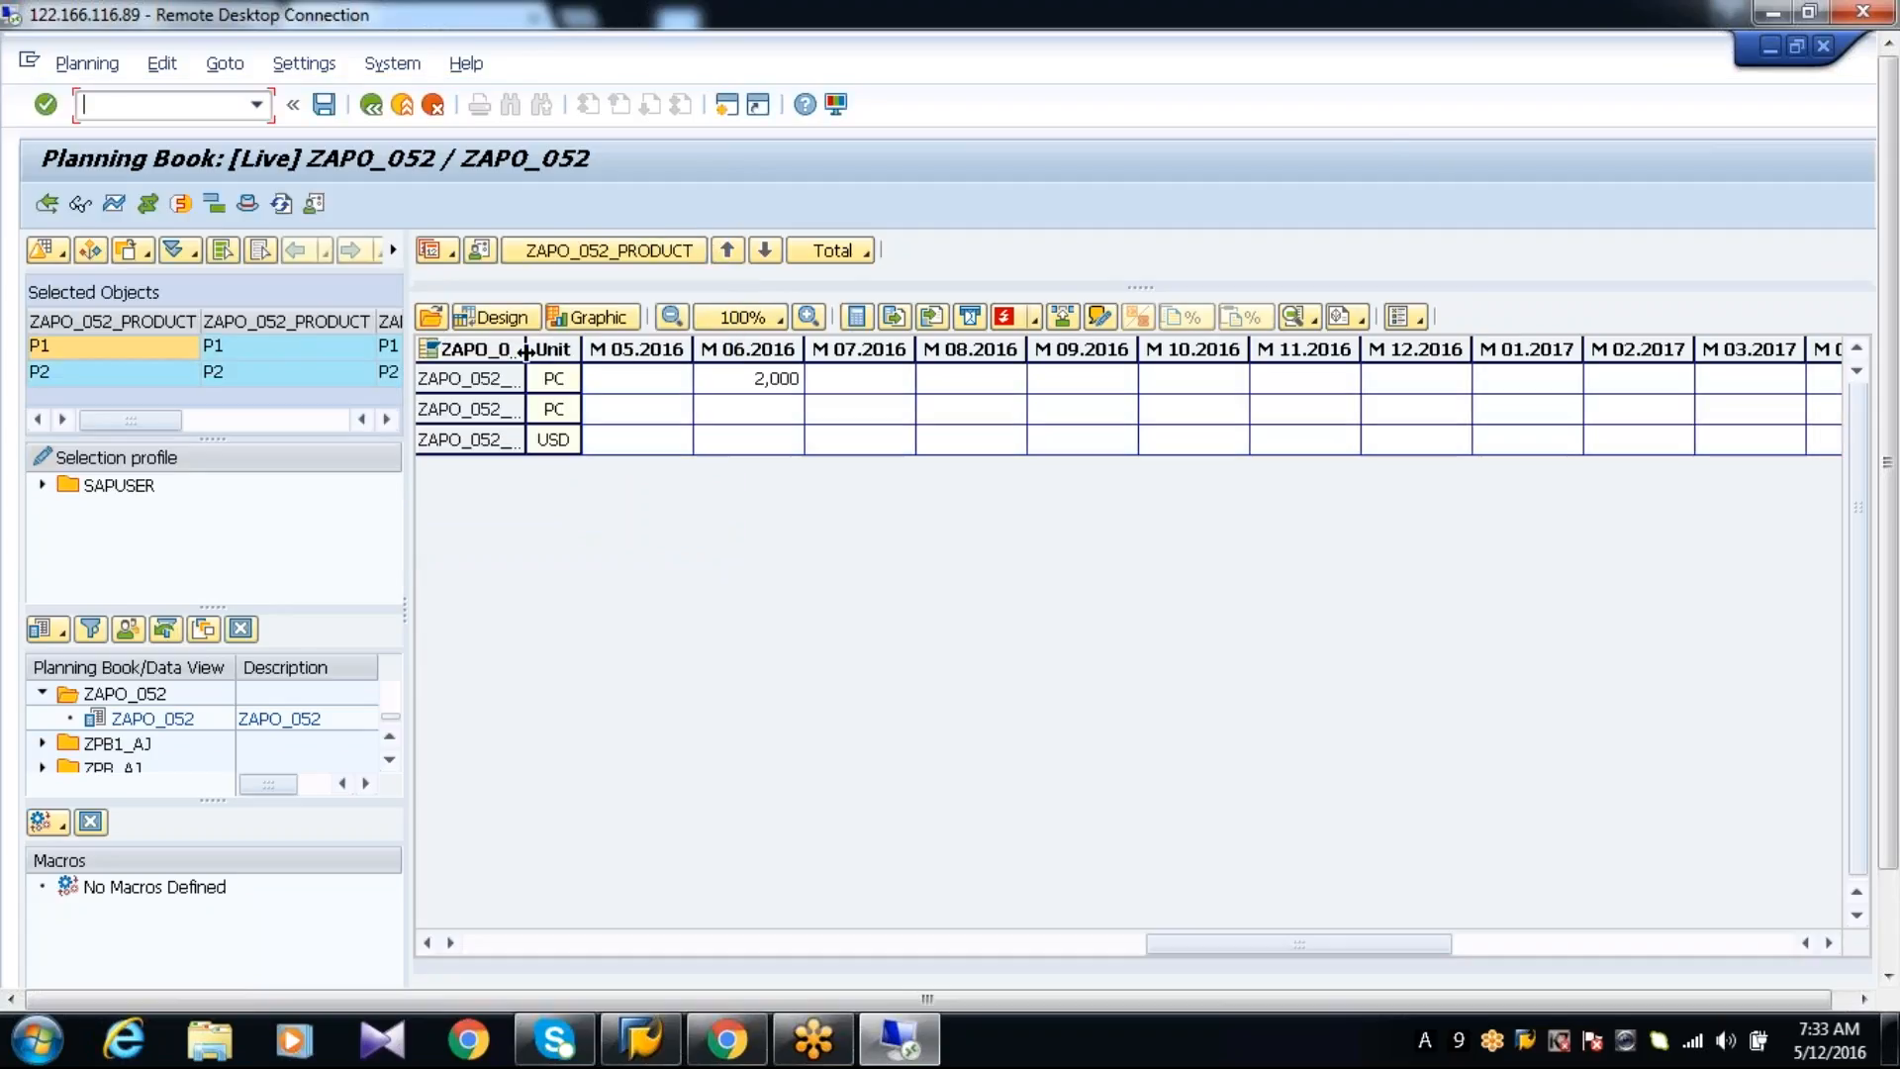
# Widen the key figure name column in the planning grid and select the M 06.2016 period column
pyautogui.moveTo(525, 350); pyautogui.dragTo(624, 350)
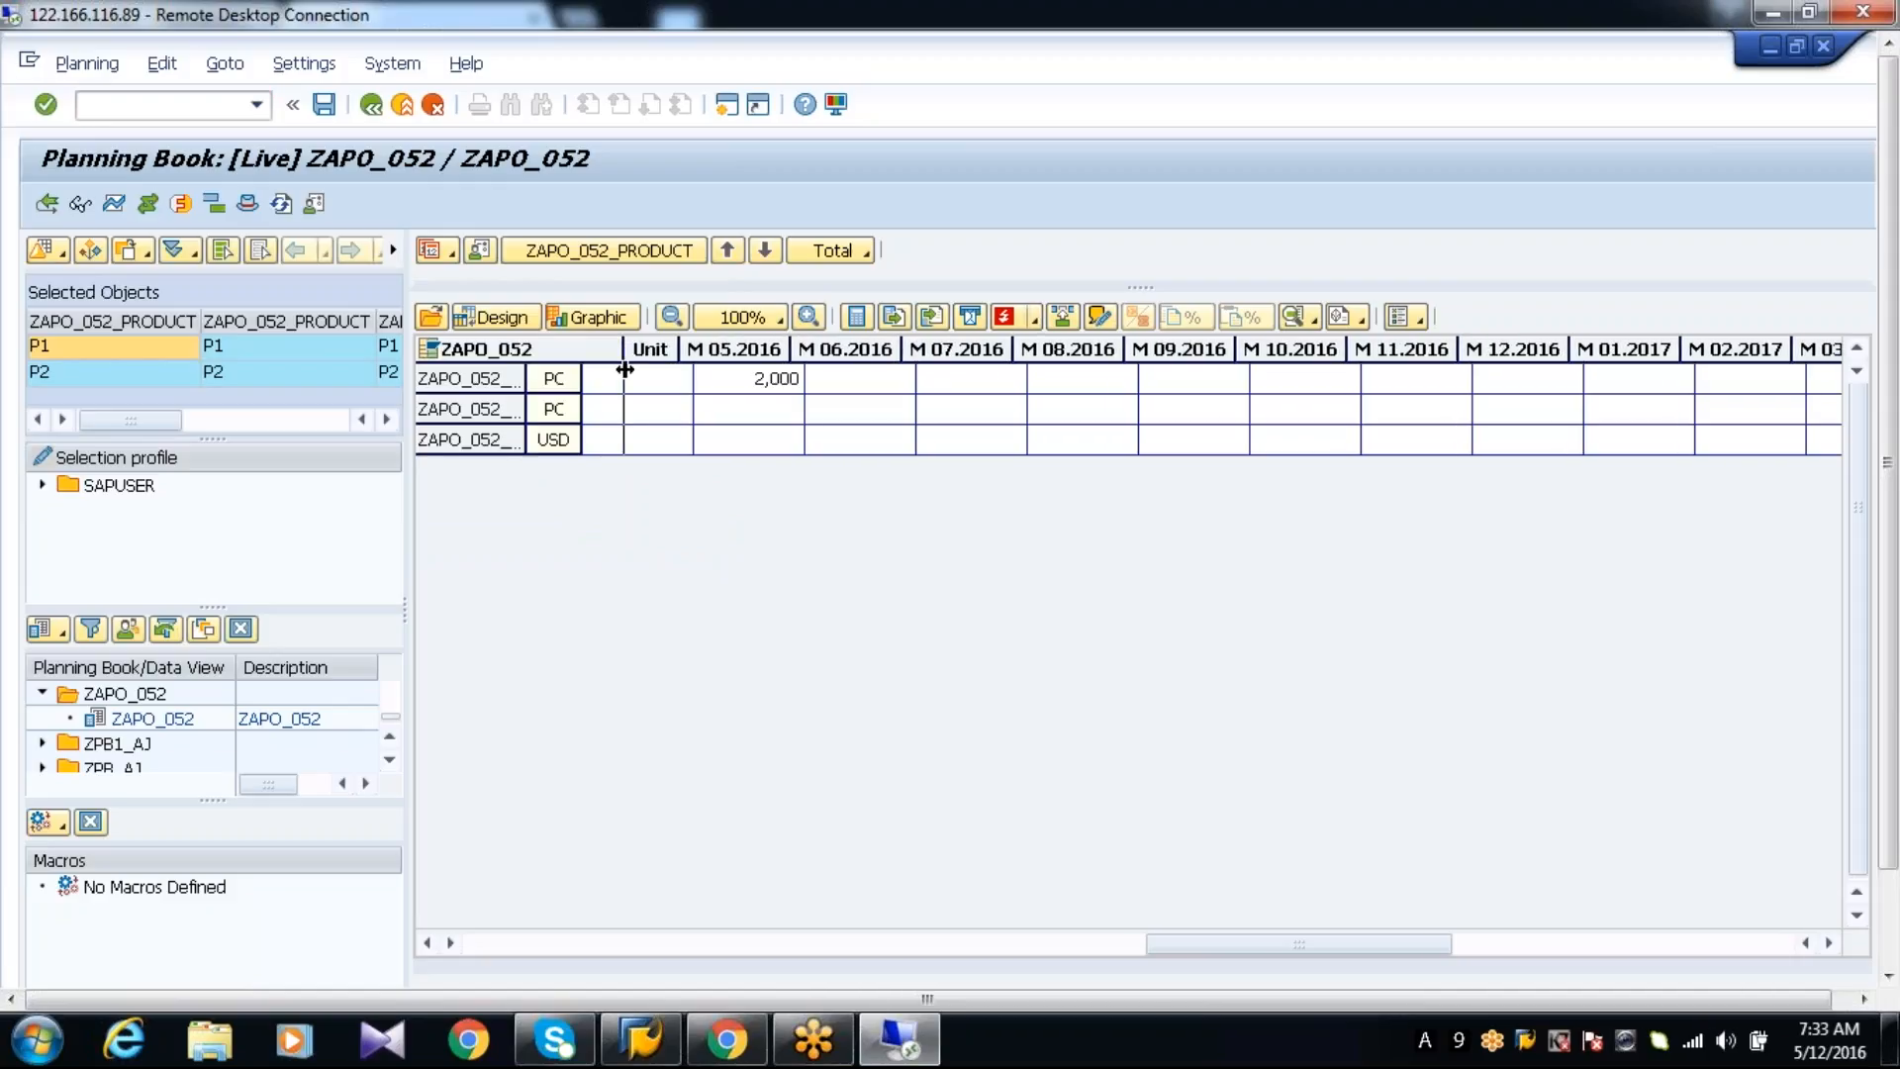
pyautogui.click(864, 350)
# Switch from the planning book to the ZAPO_052T list output session
pyautogui.hotkey('alt', 'Tab')
pyautogui.hotkey('alt', 'Tab')
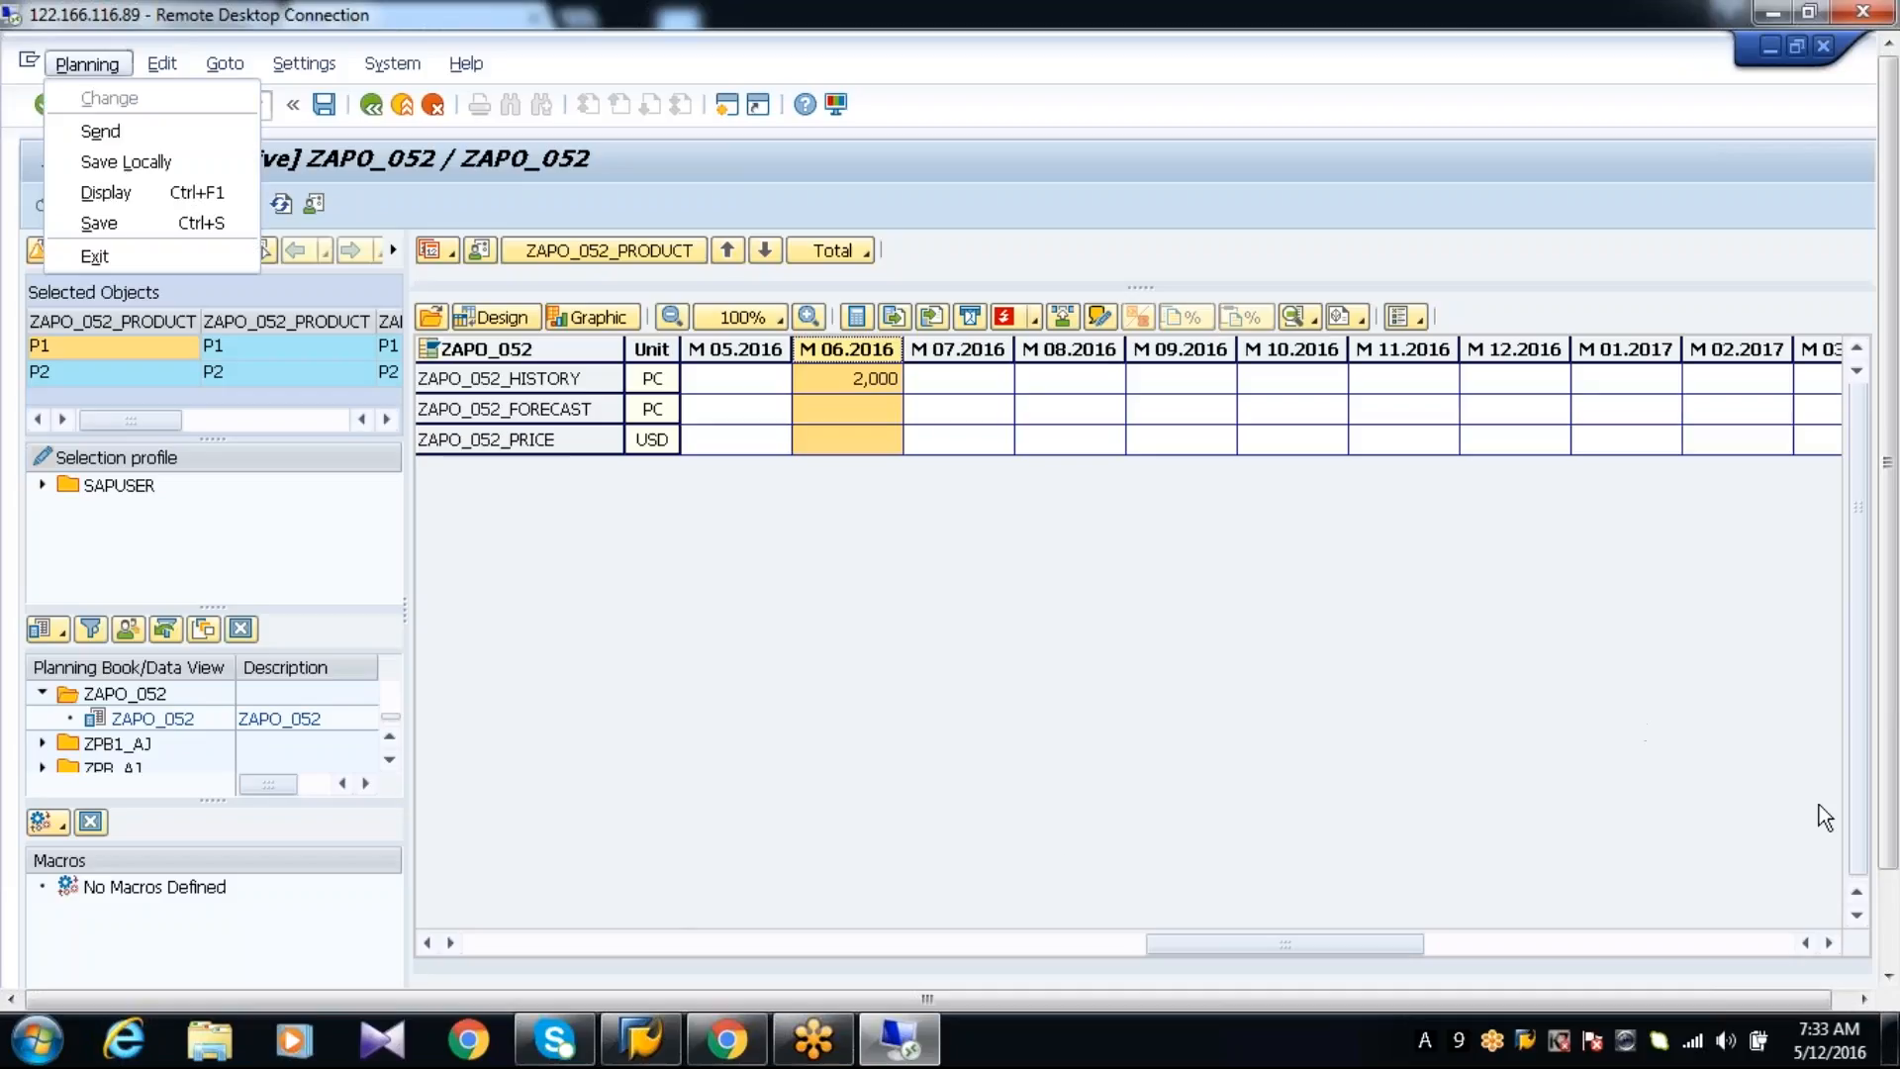
pyautogui.moveTo(1888, 772); pyautogui.dragTo(1888, 870)
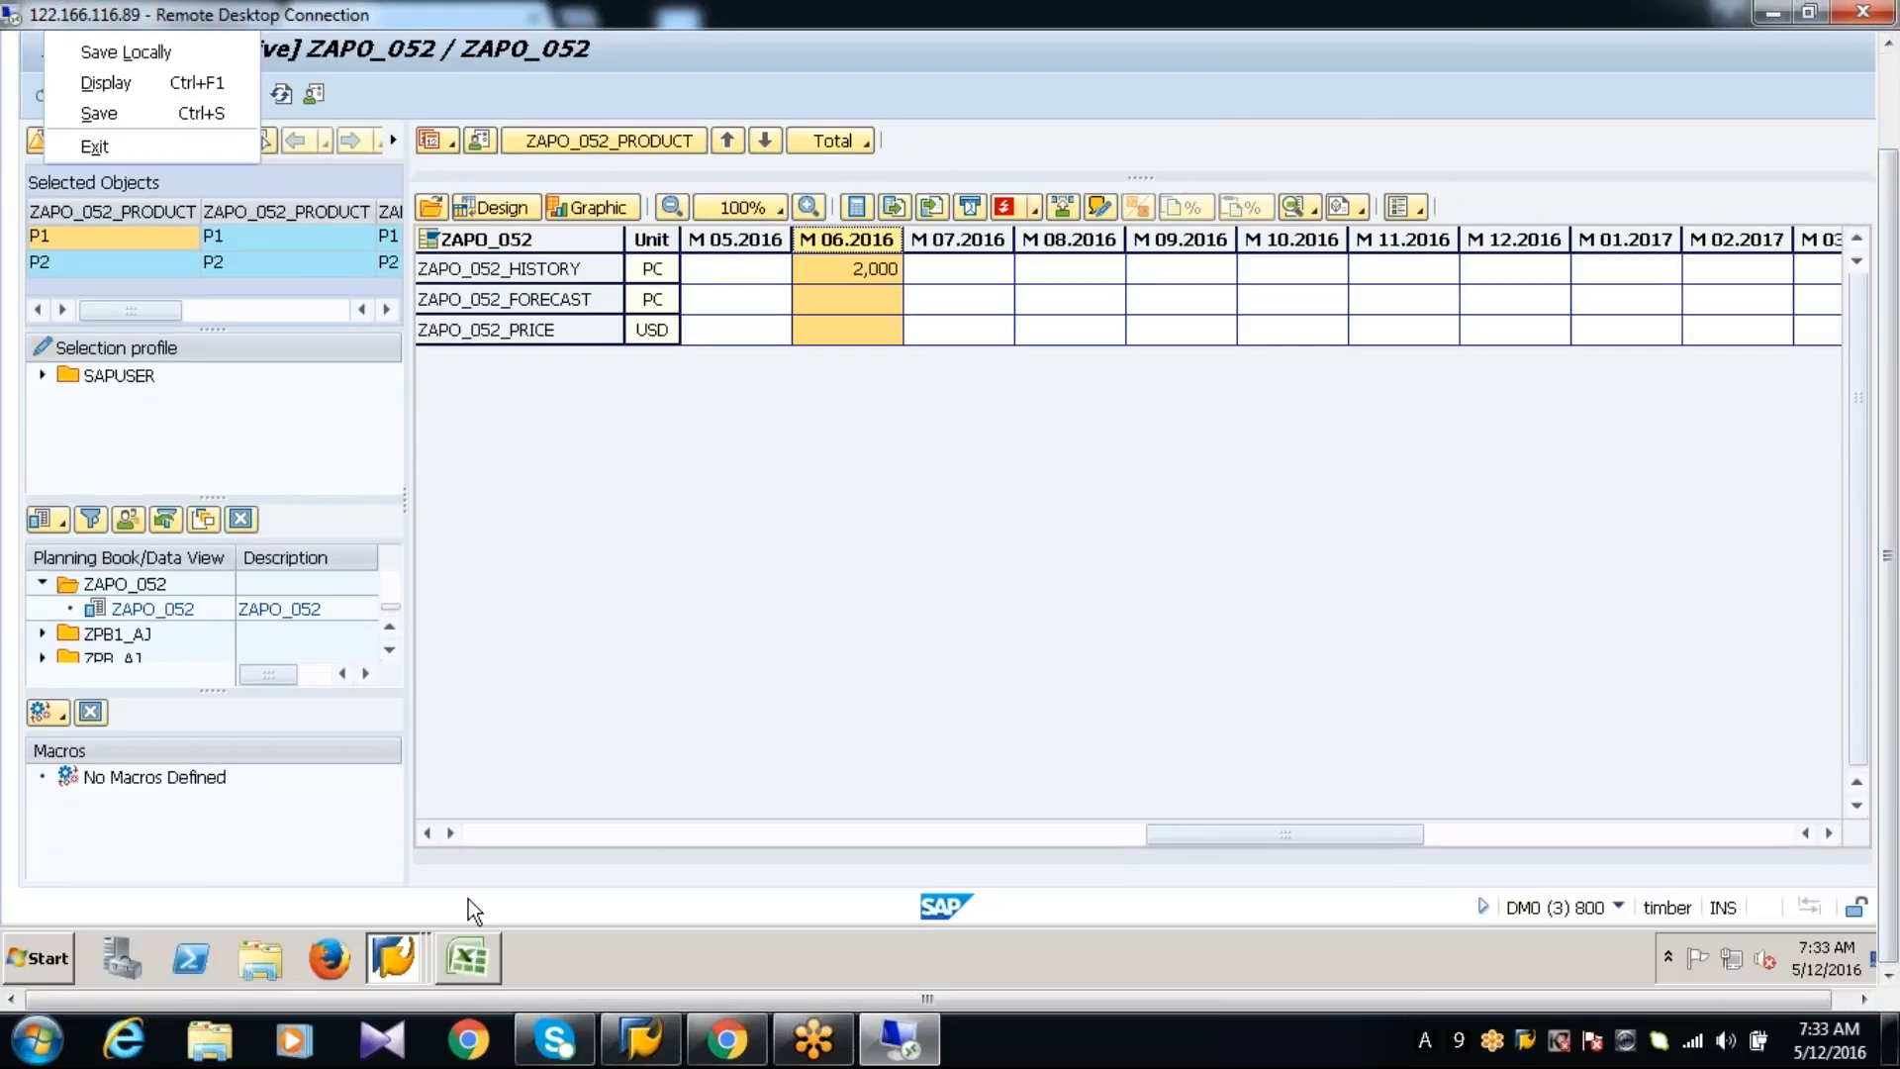
pyautogui.click(392, 954)
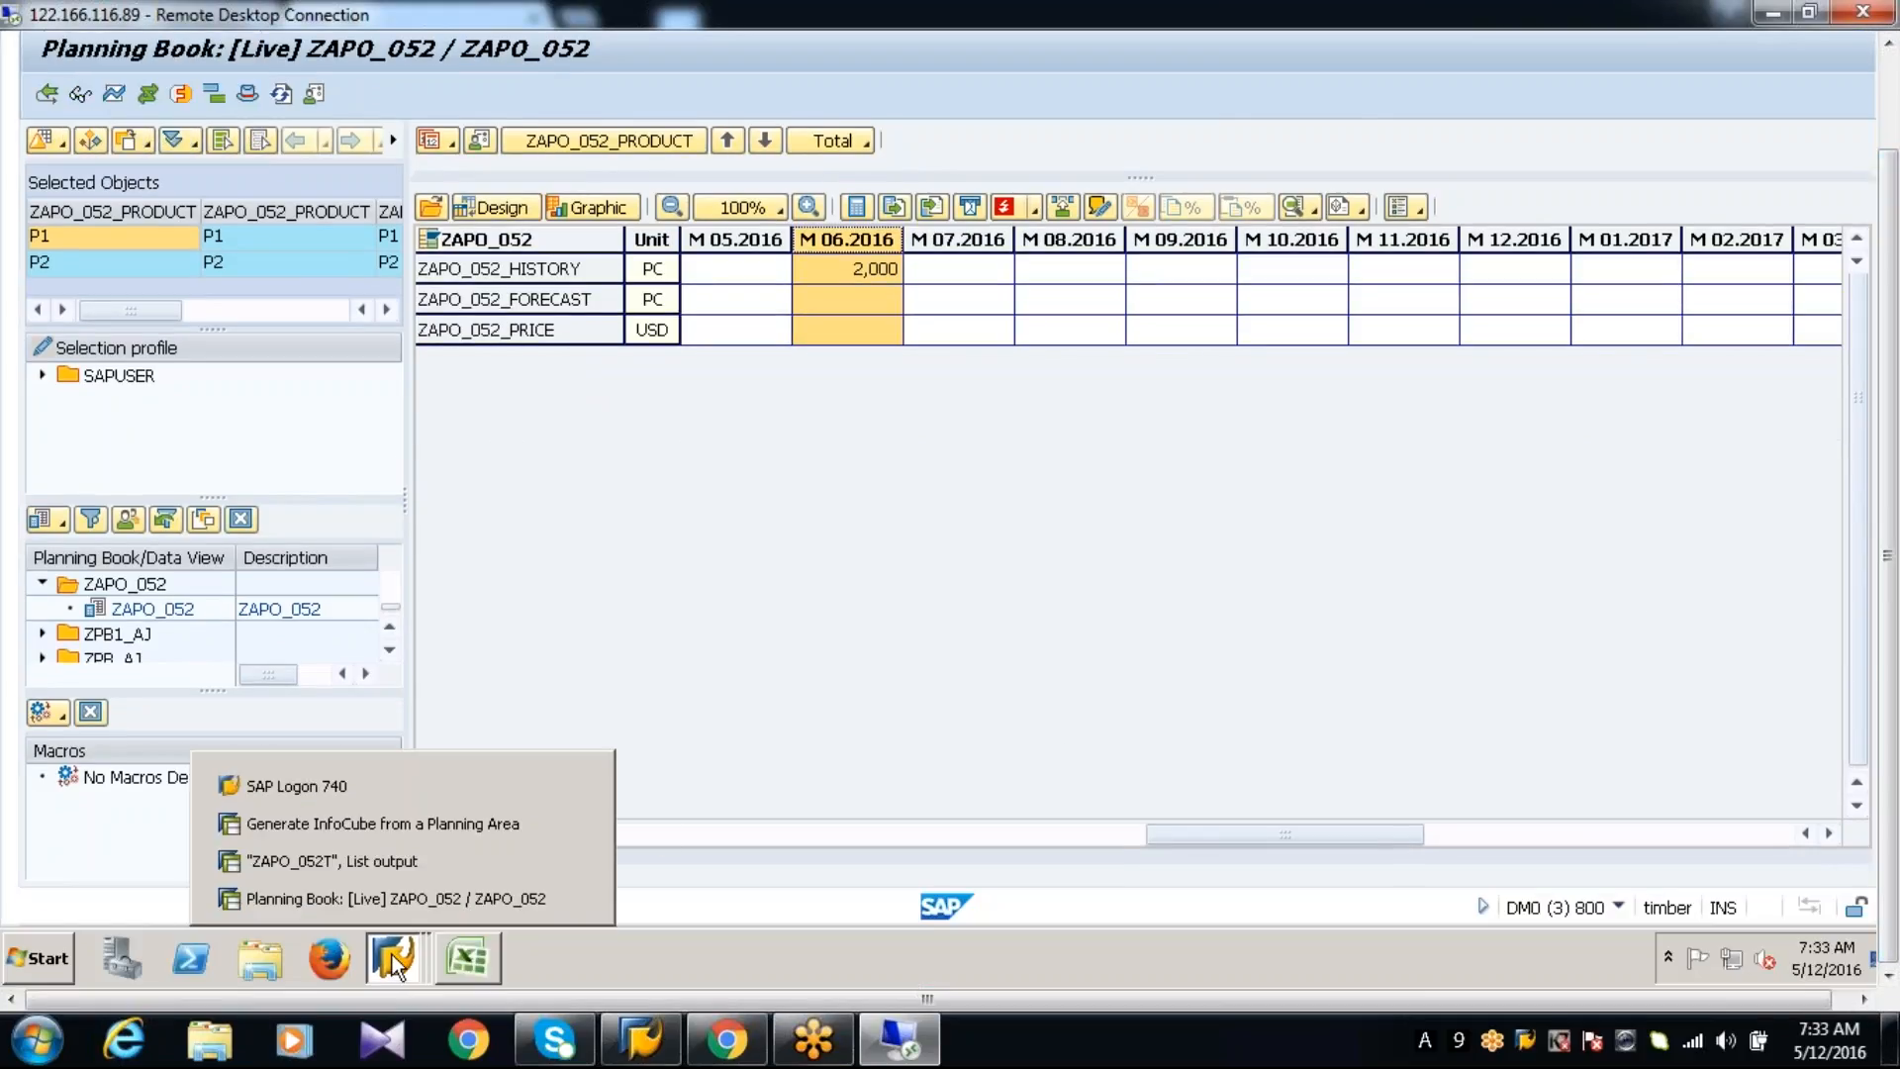
pyautogui.click(380, 863)
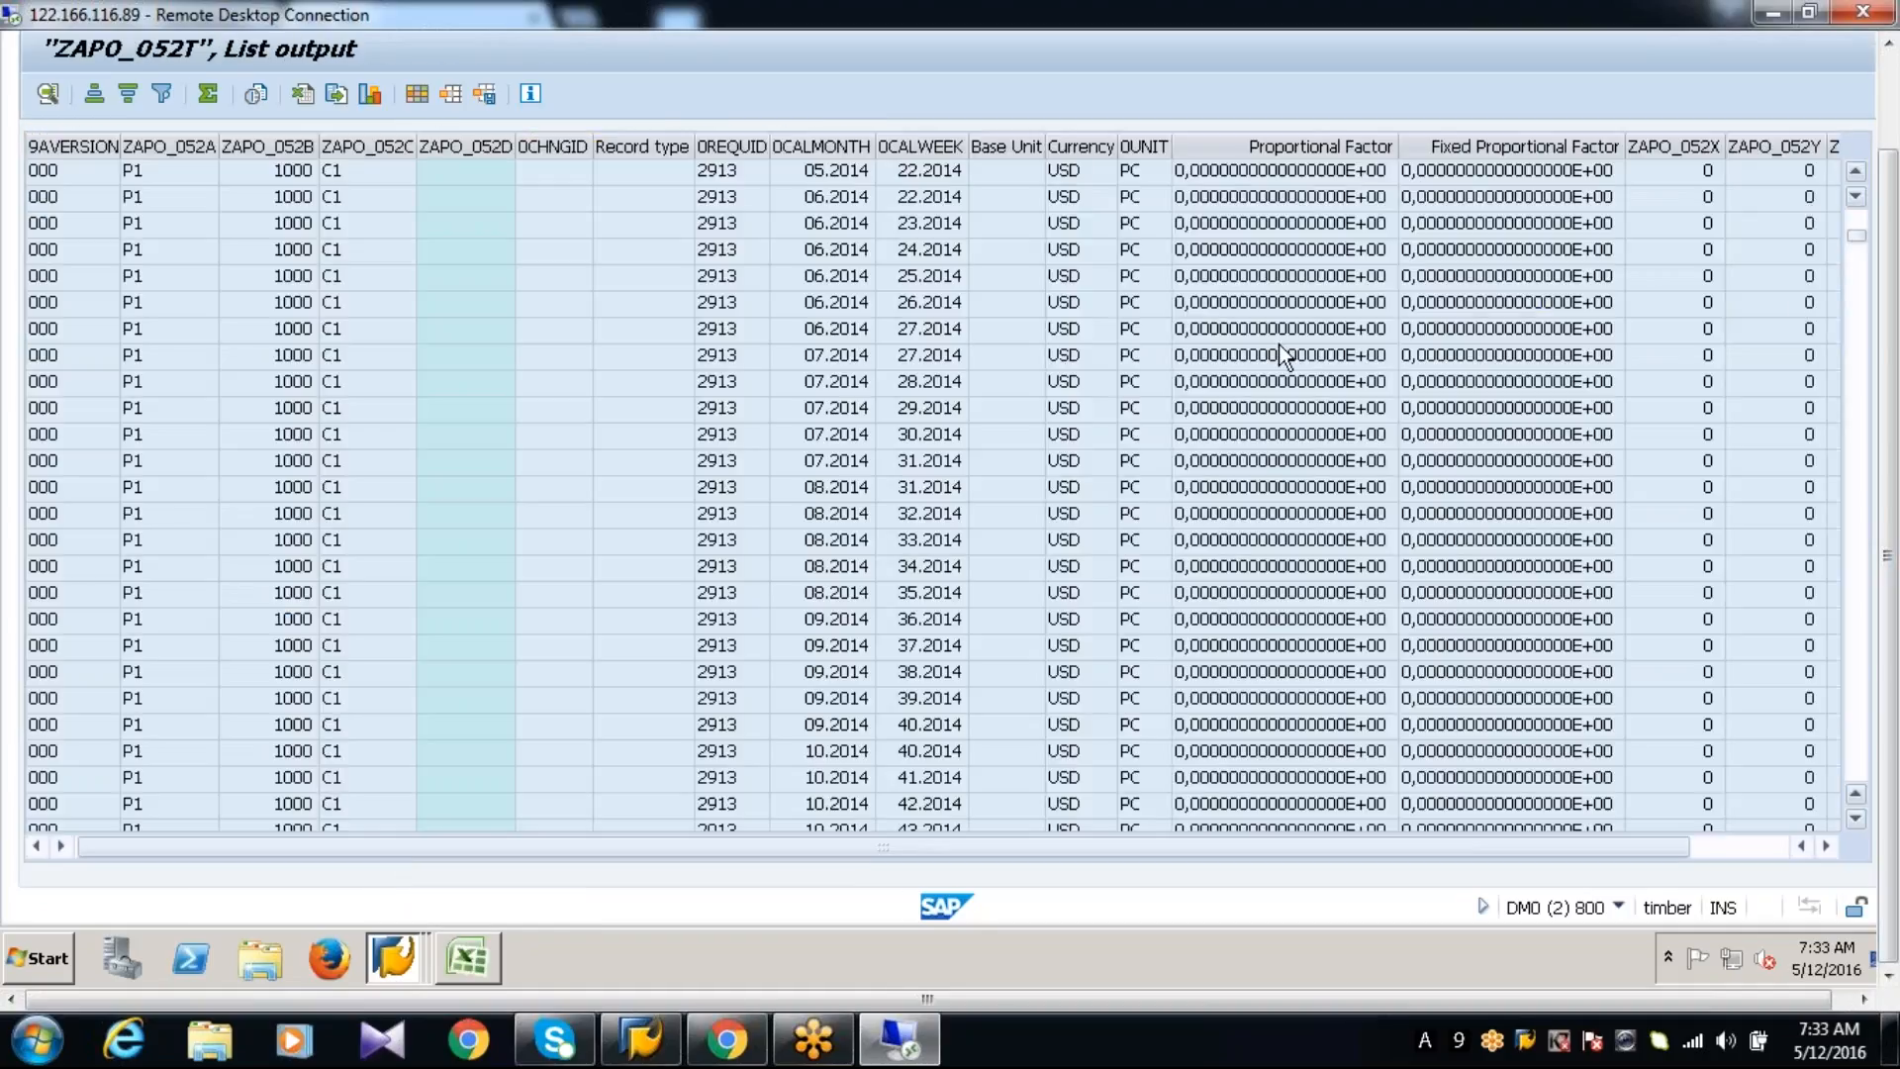
# Filter the list output on 0CALMONTH to show only calendar month 06.2016
pyautogui.click(822, 146)
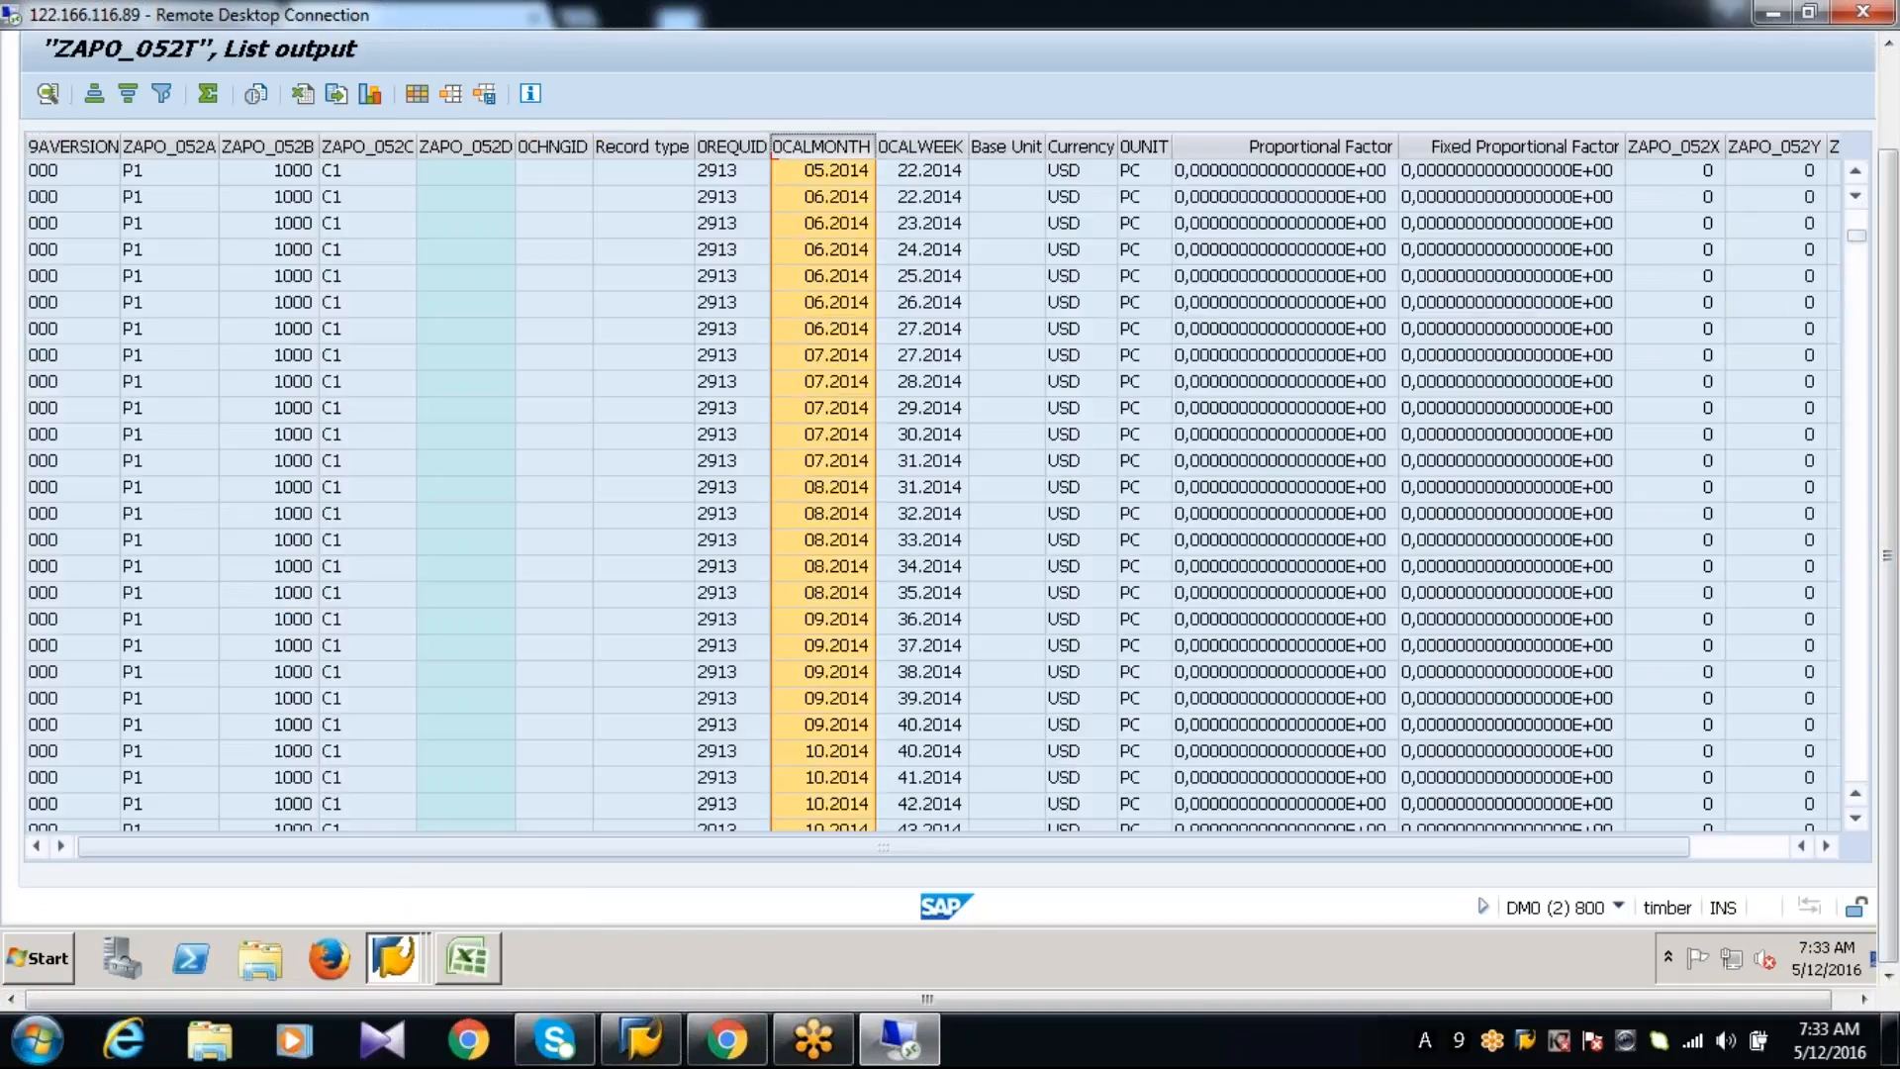
pyautogui.rightClick(824, 144)
pyautogui.click(897, 407)
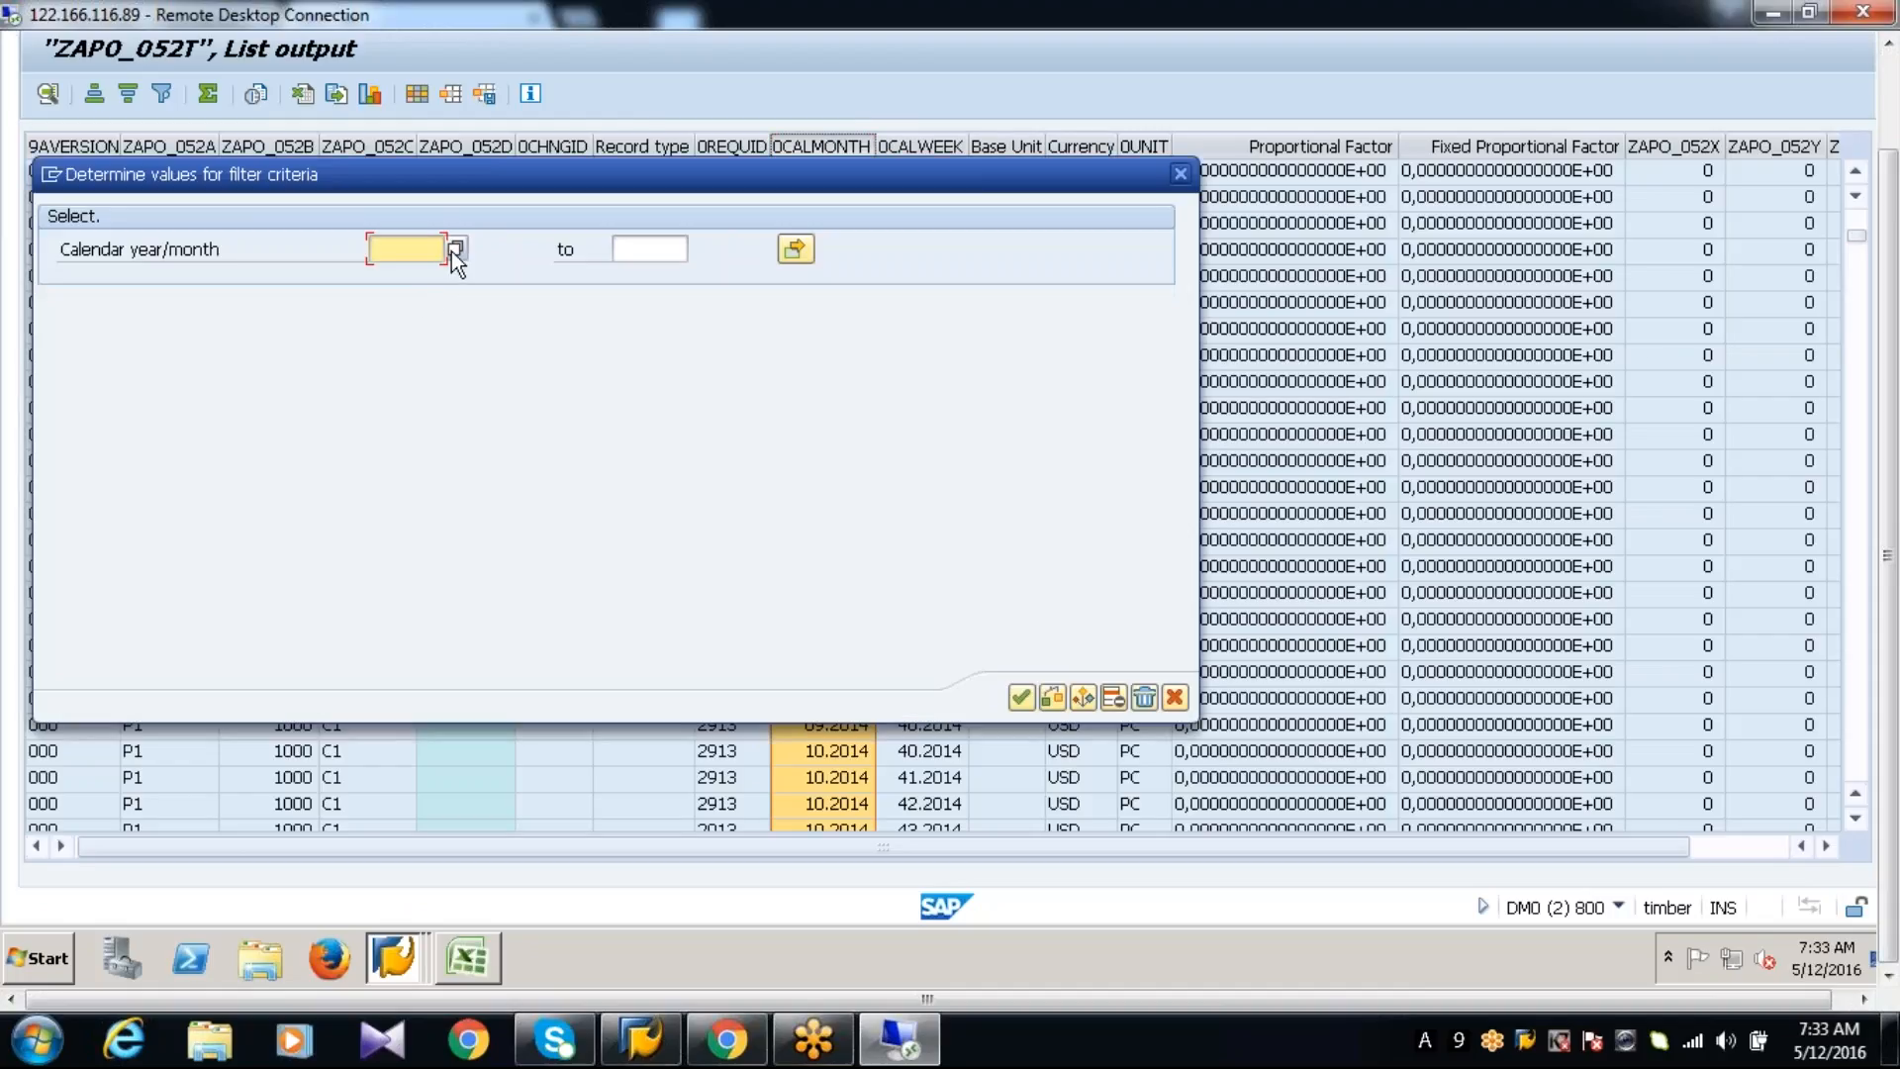
pyautogui.click(454, 249)
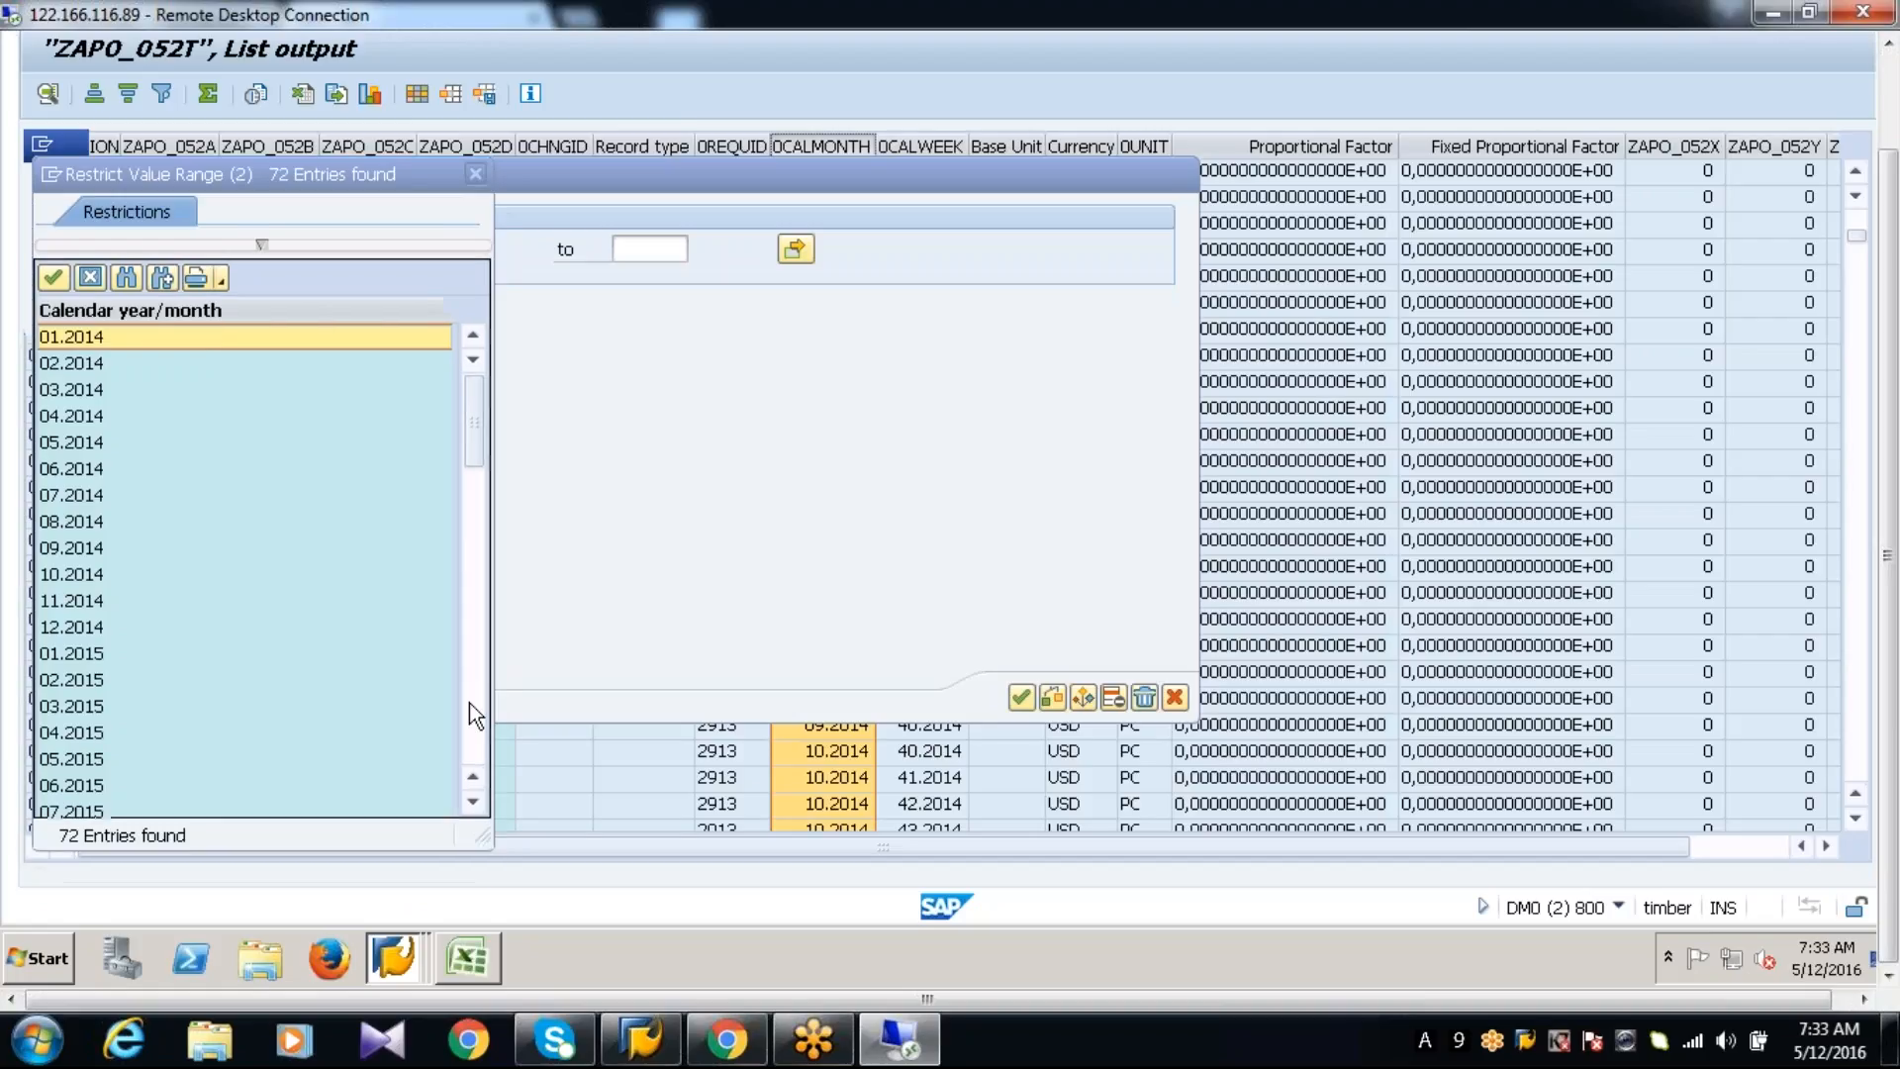
pyautogui.click(467, 711)
pyautogui.click(467, 711)
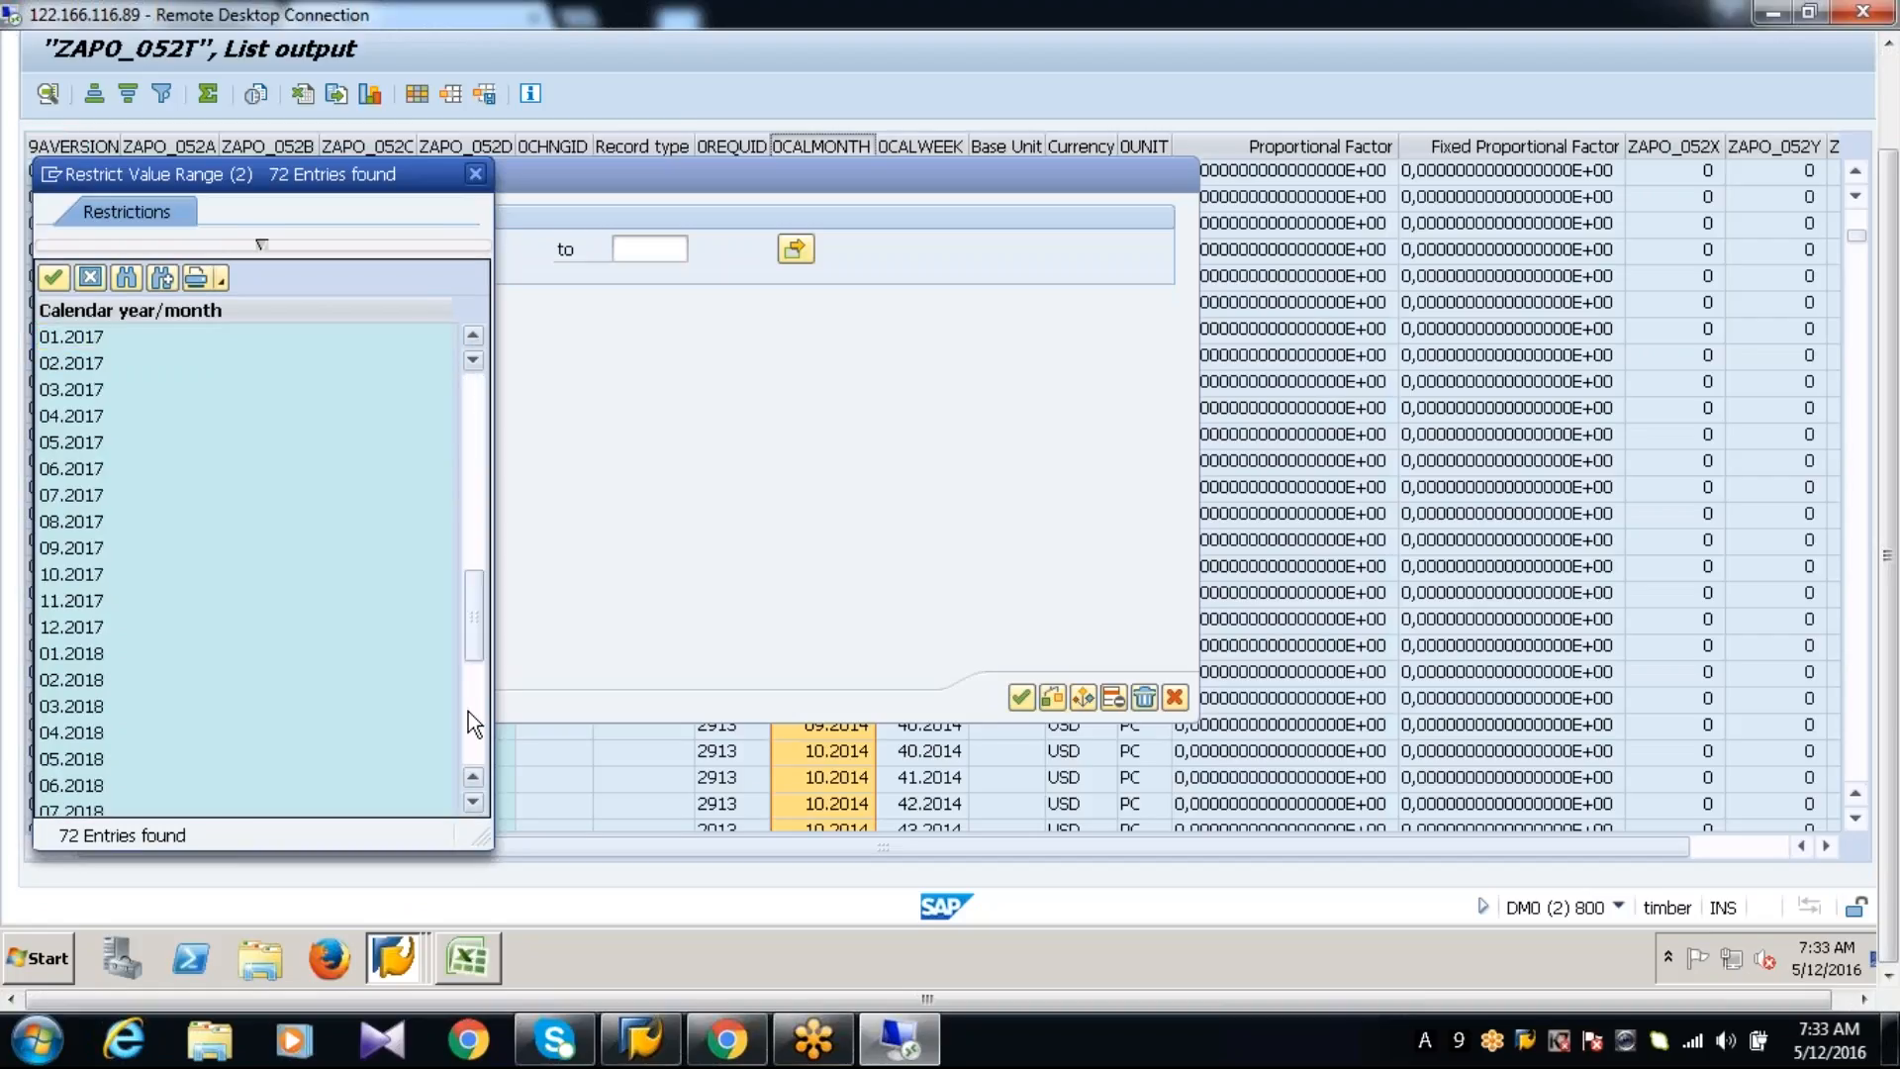
pyautogui.click(470, 495)
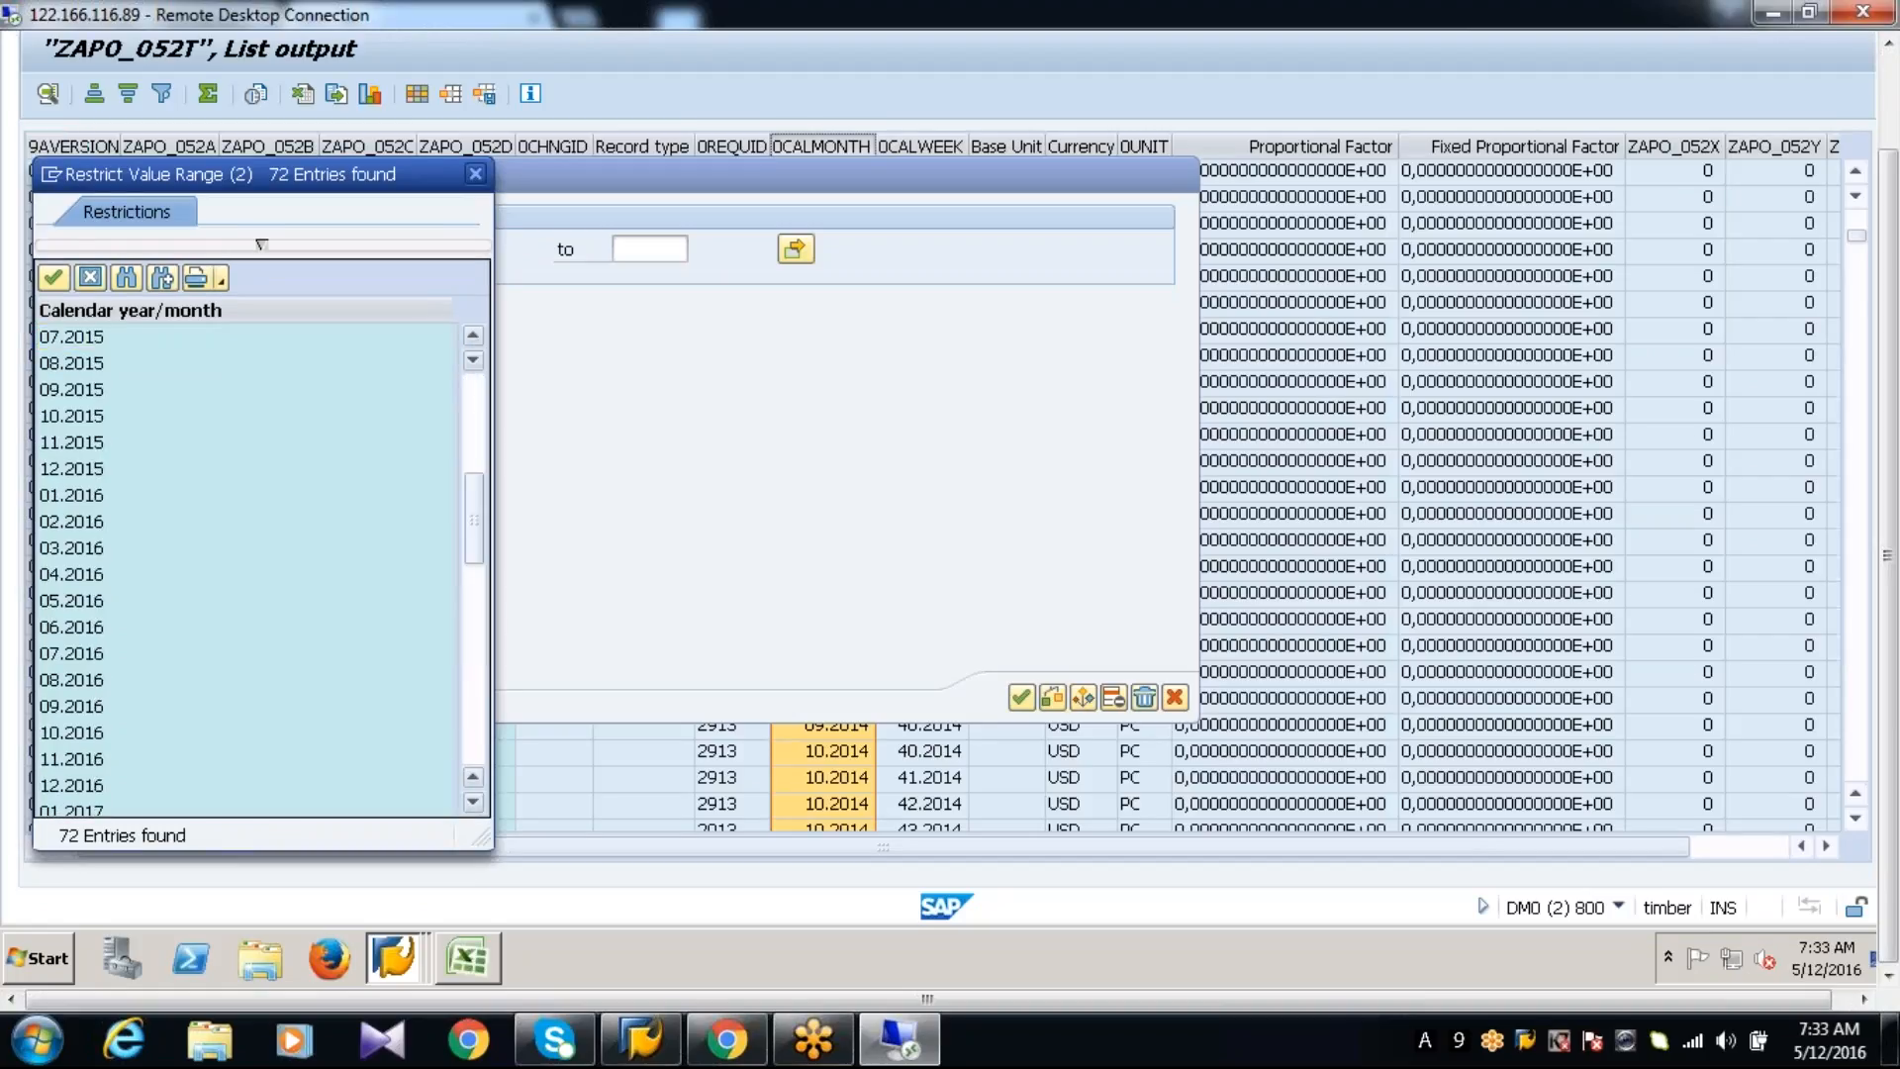
pyautogui.click(104, 623)
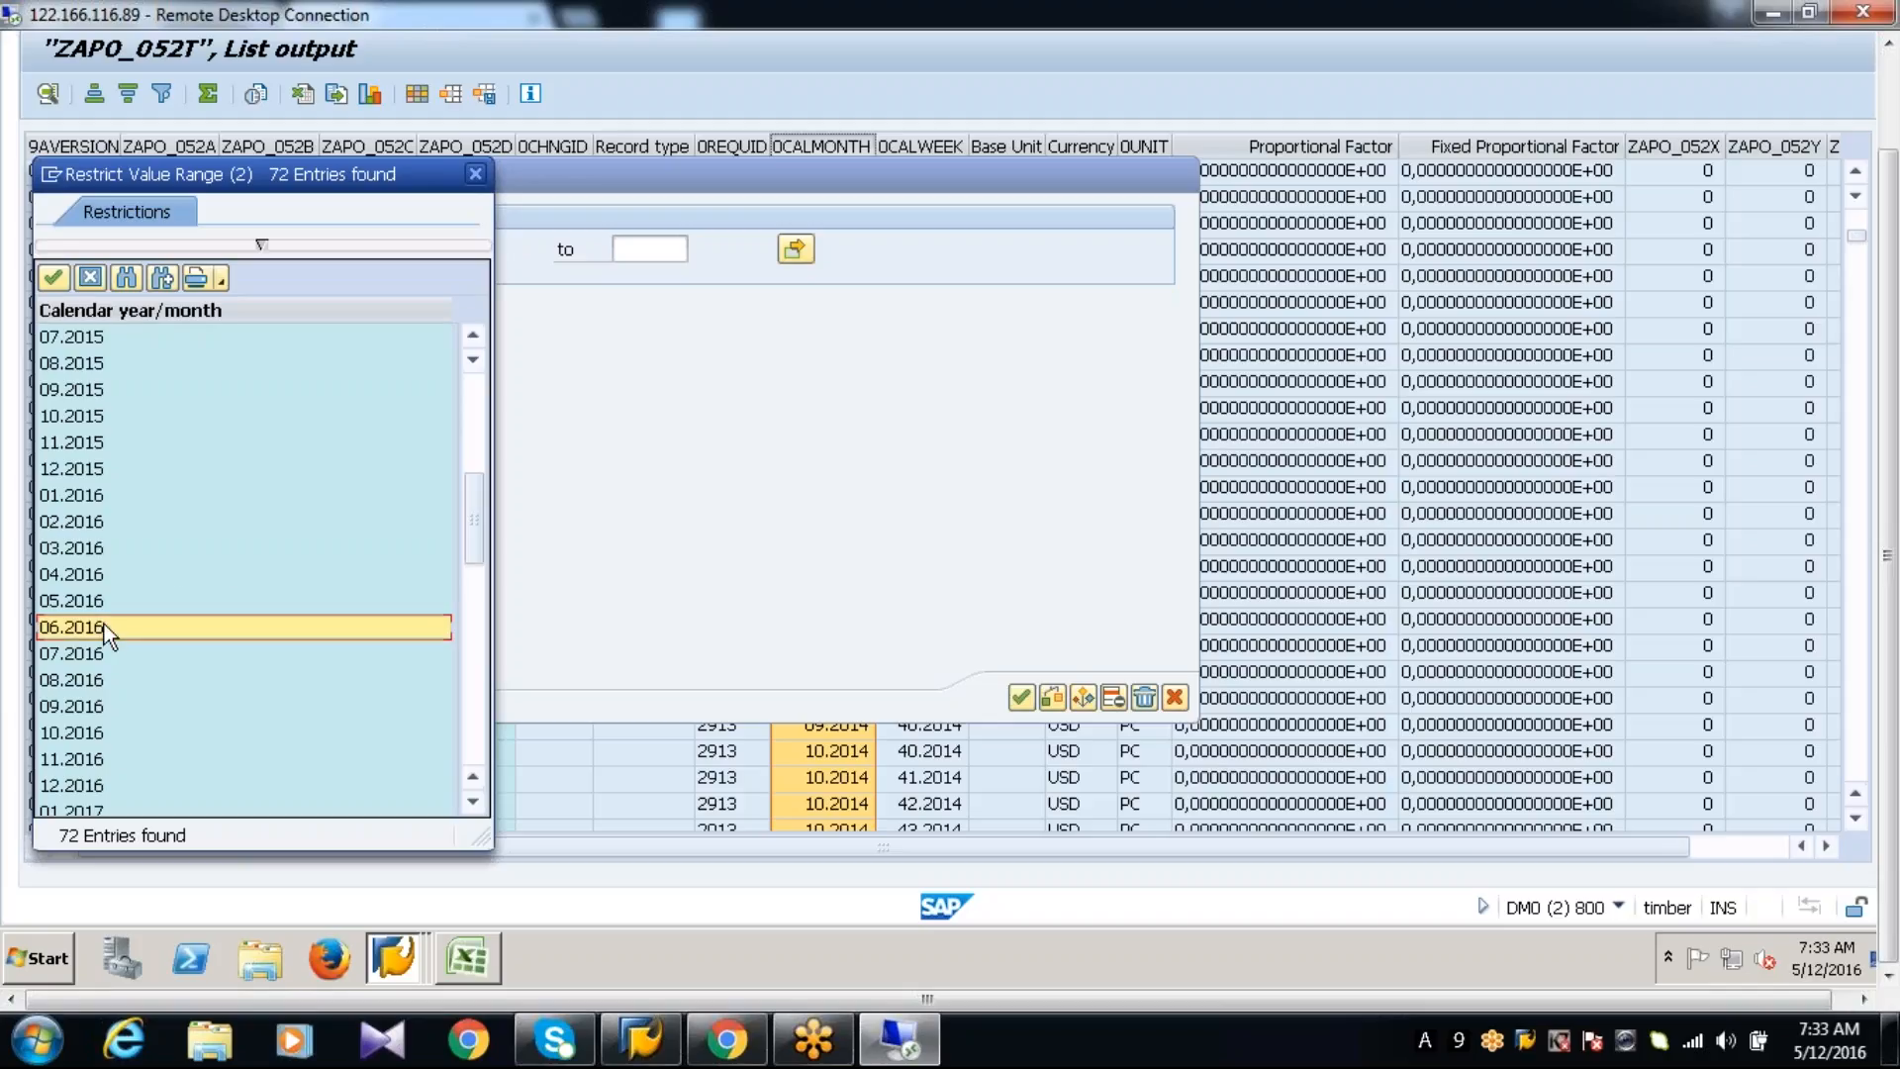
pyautogui.click(56, 277)
pyautogui.click(1020, 703)
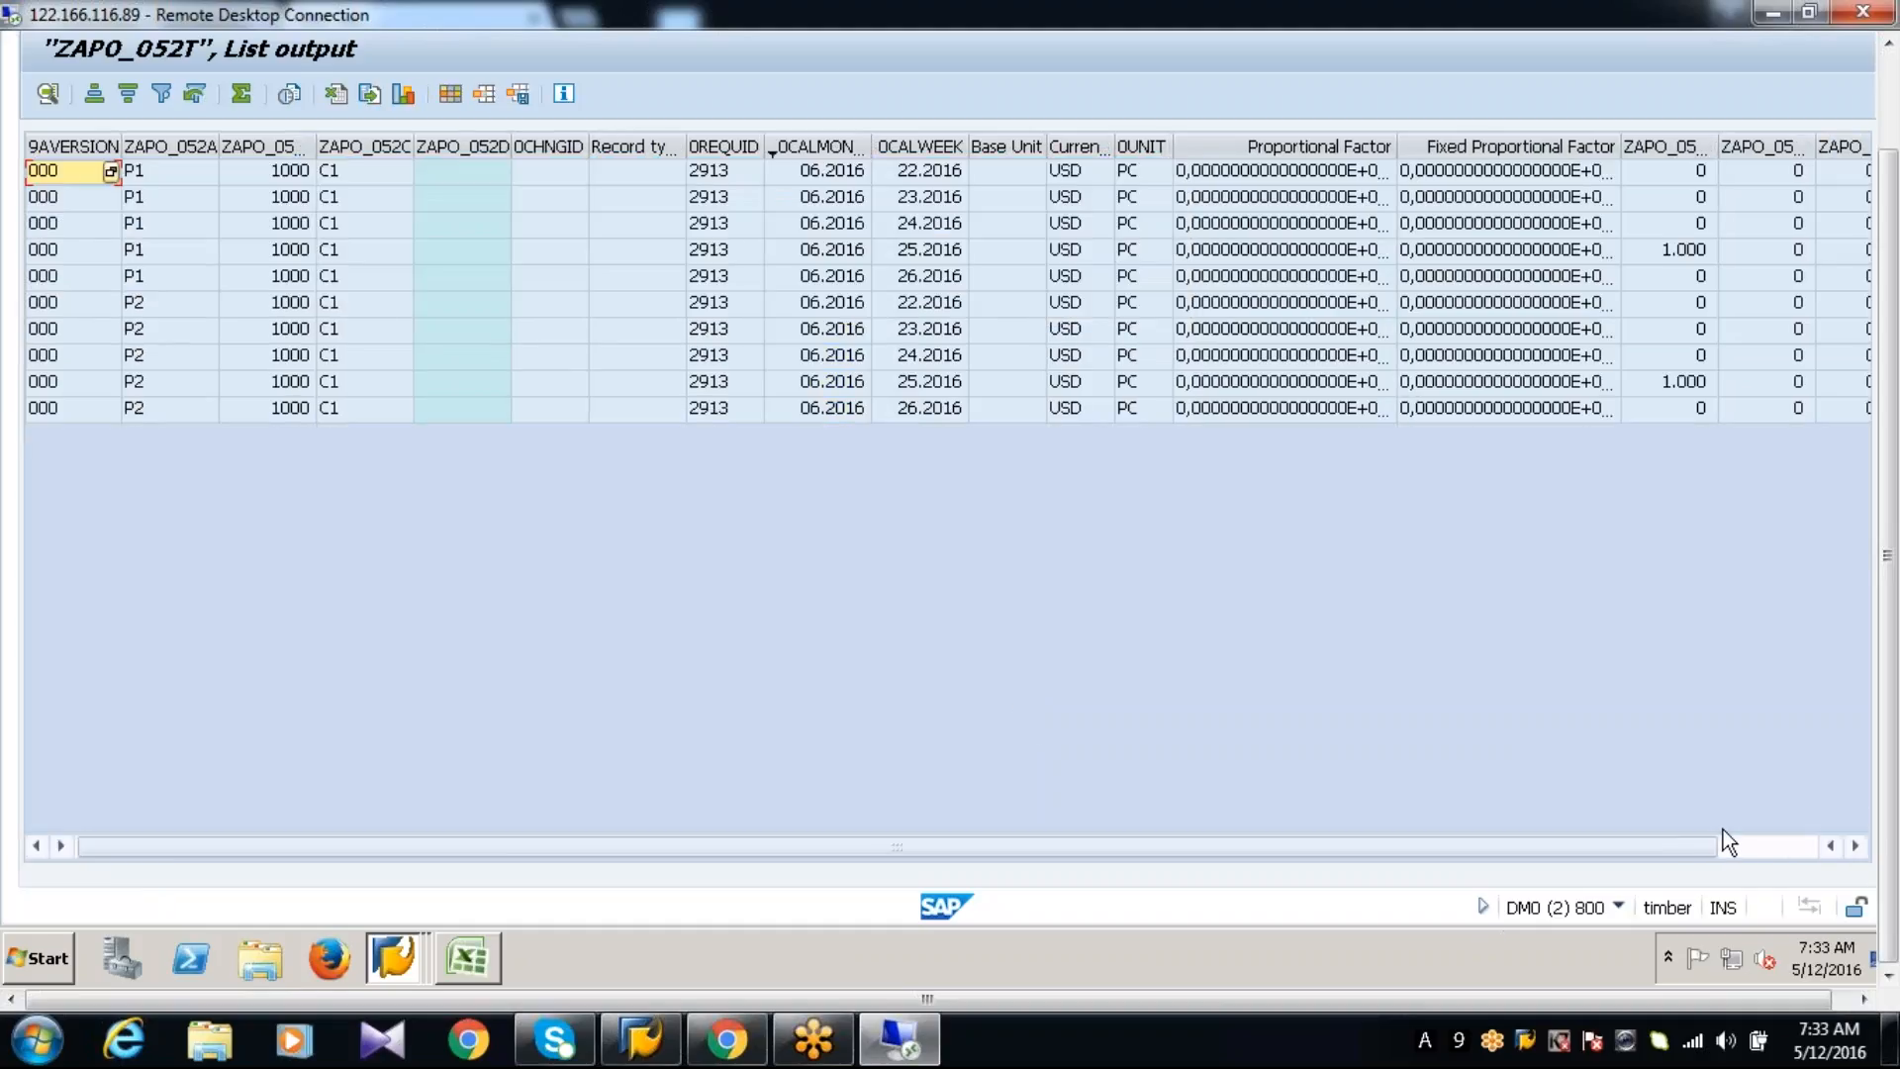
# Examine the key figure values of products P1 and P2 for week 25.2016 in the filtered list
pyautogui.click(1771, 847)
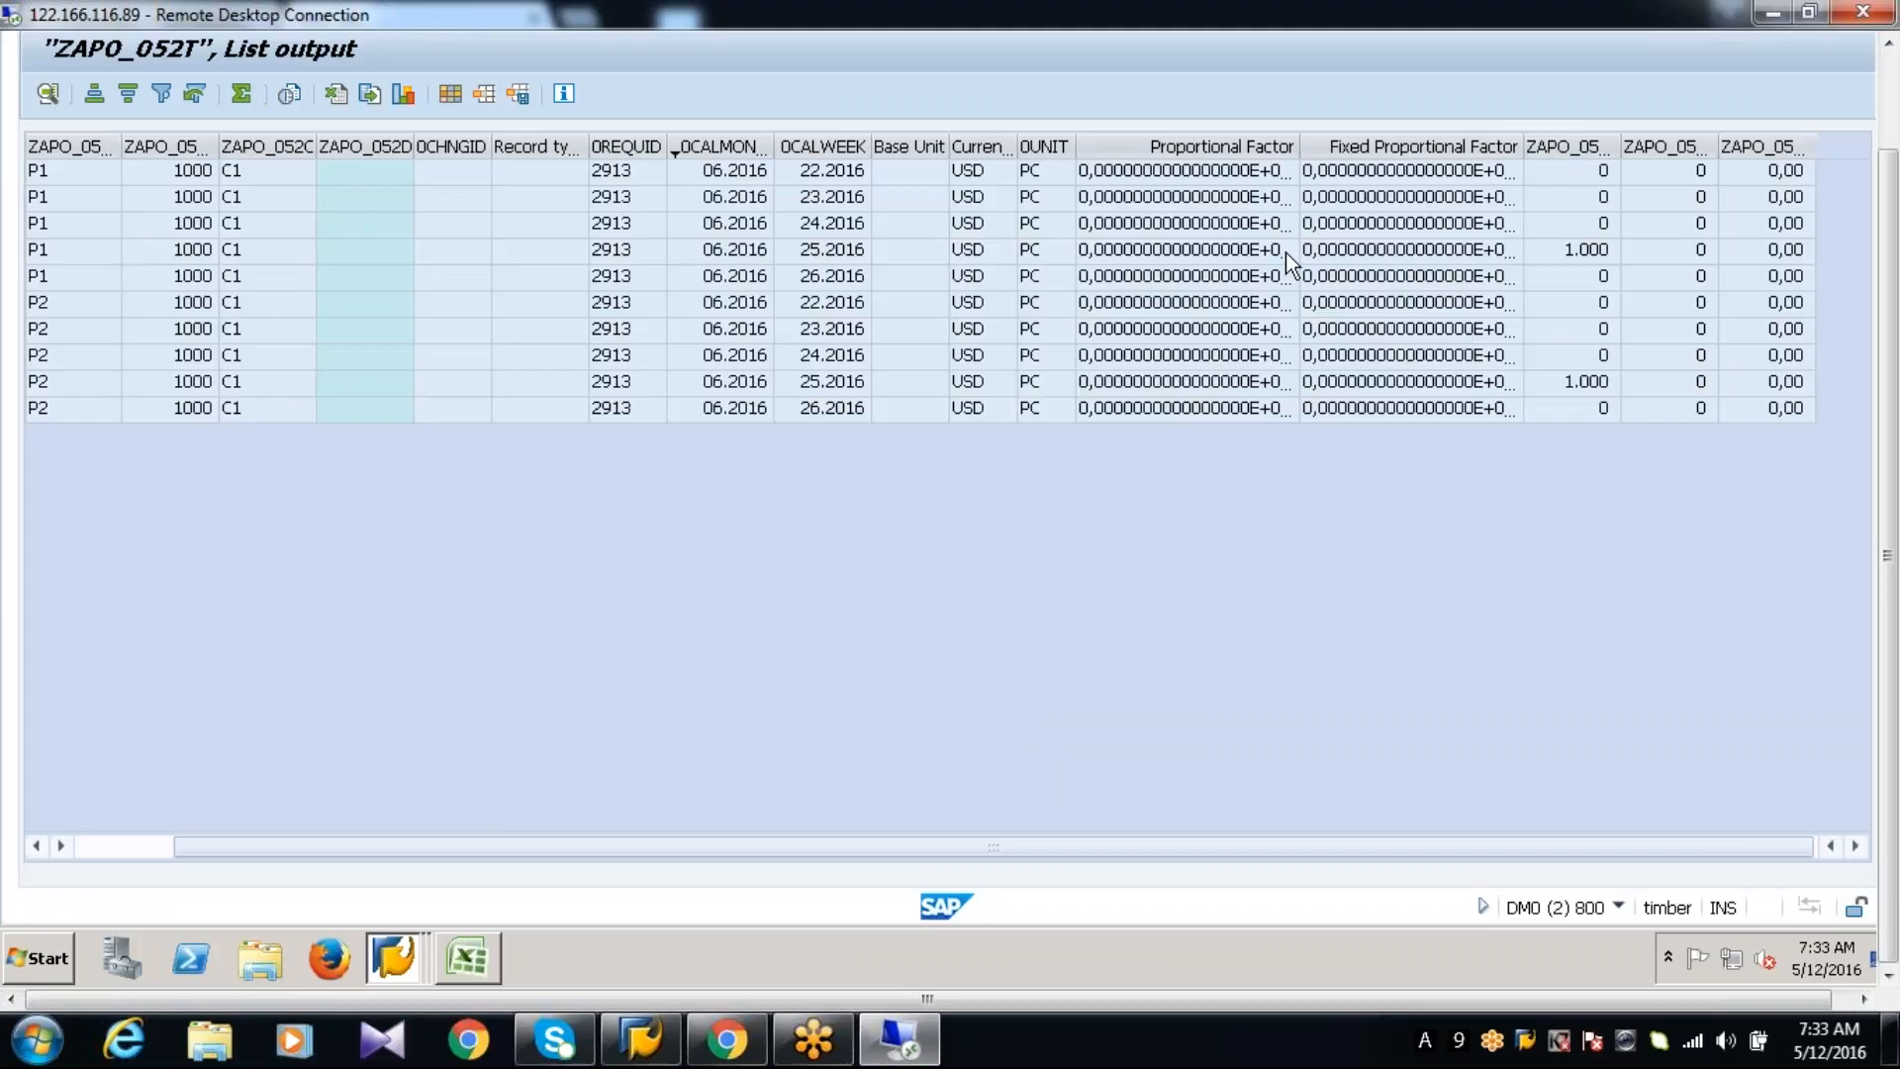
pyautogui.click(1564, 250)
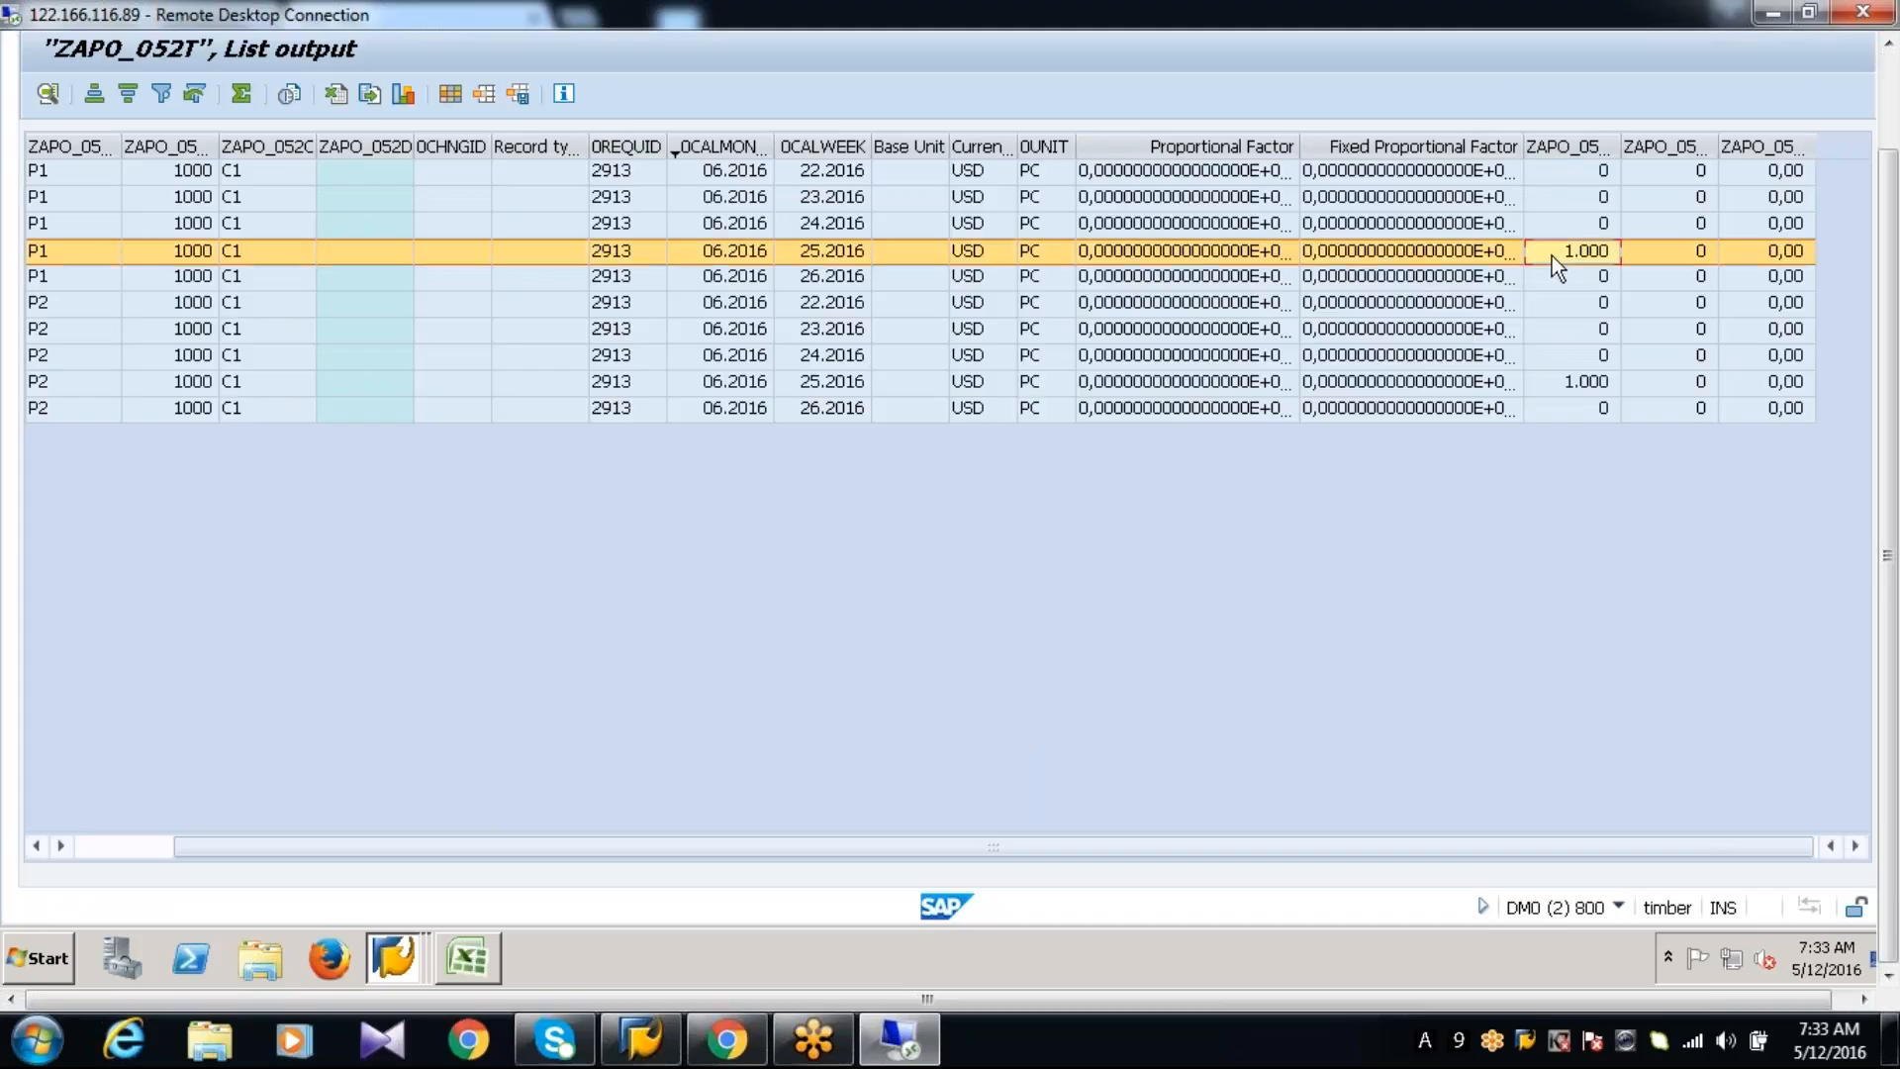
pyautogui.click(1542, 383)
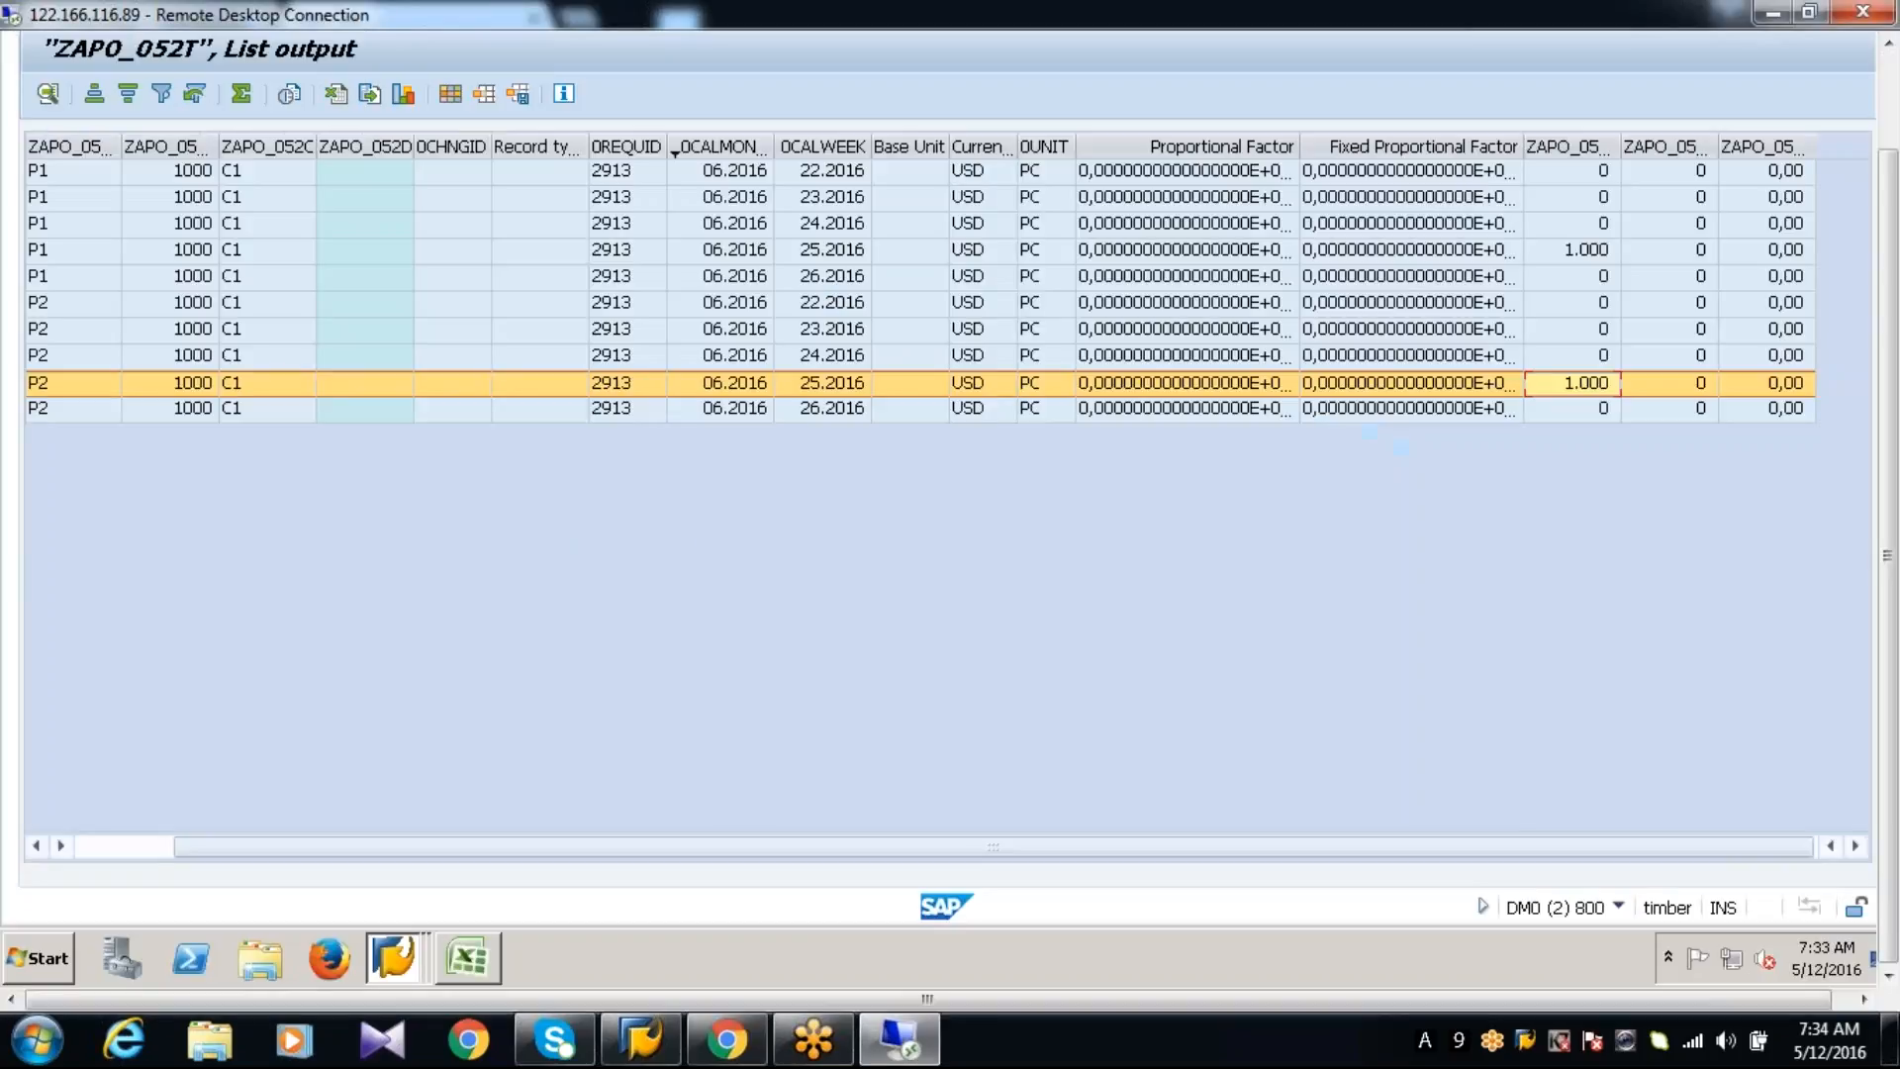
pyautogui.press('F10')
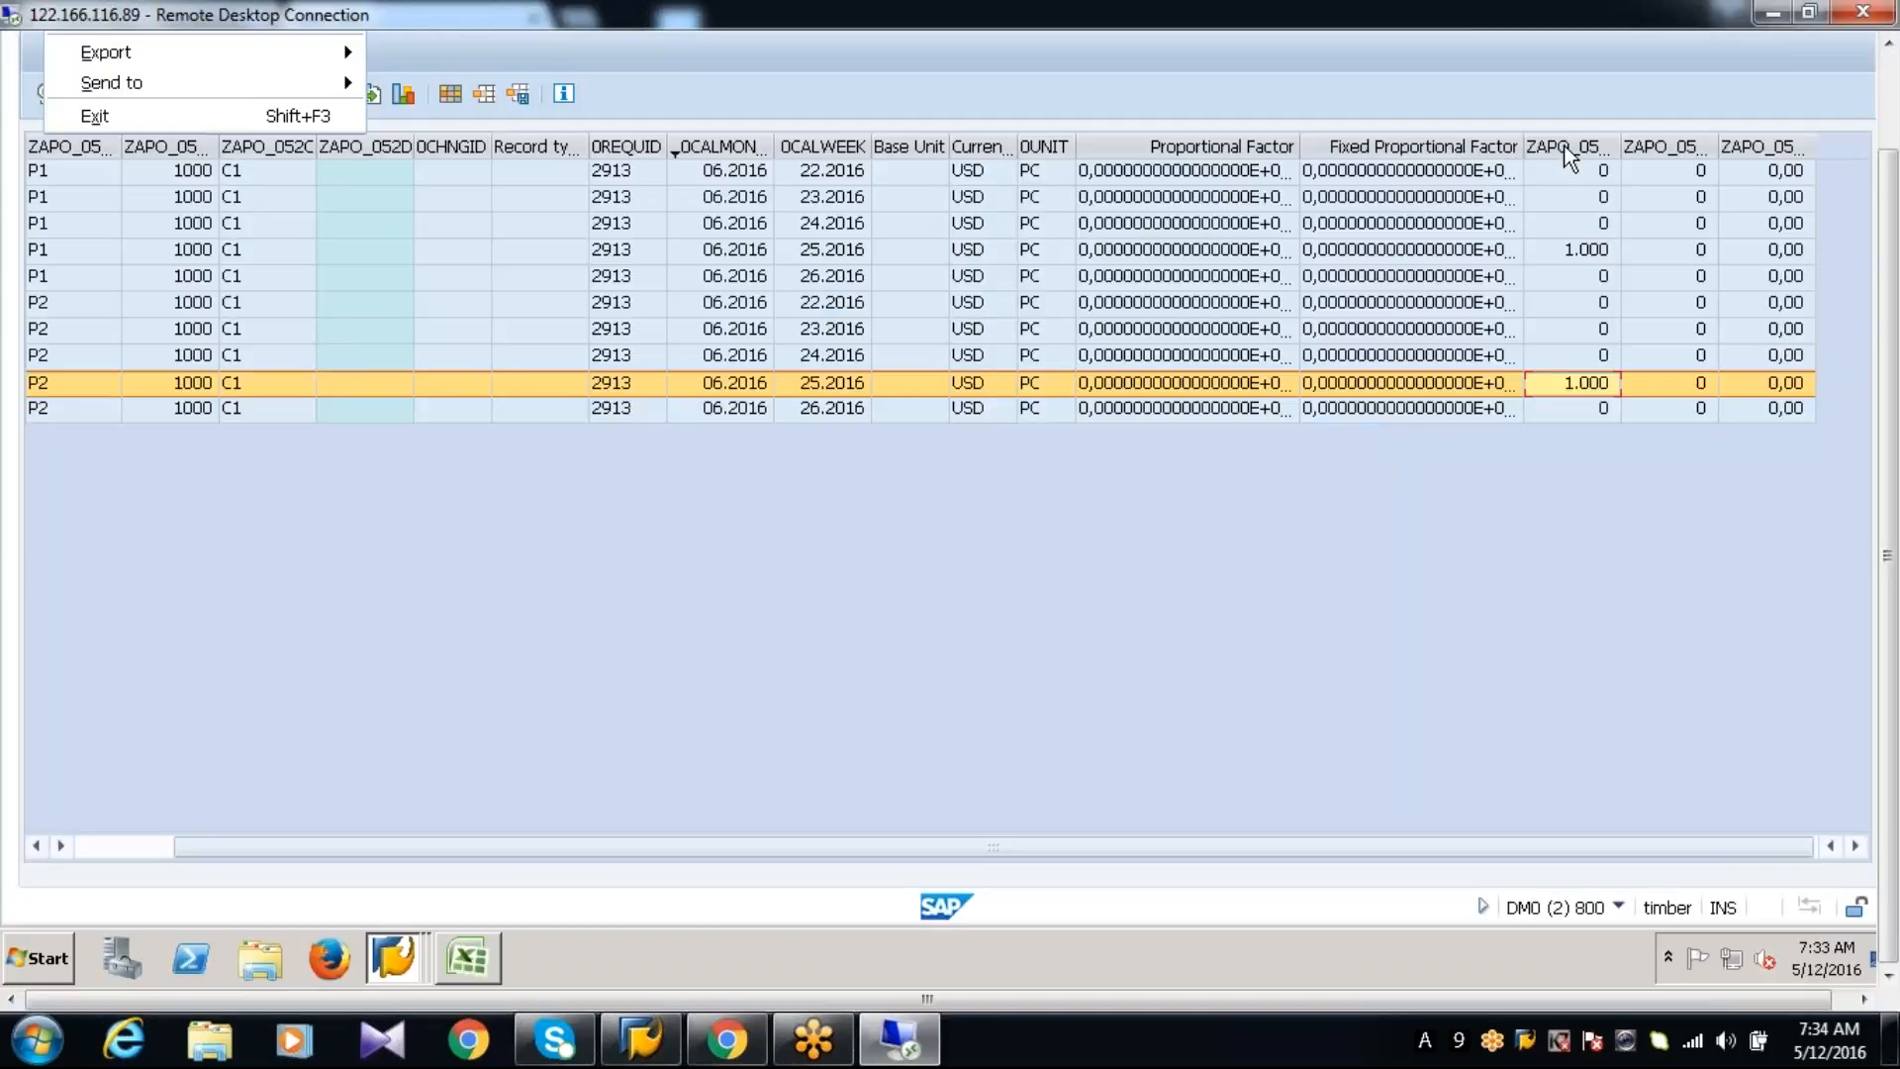
pyautogui.click(1547, 198)
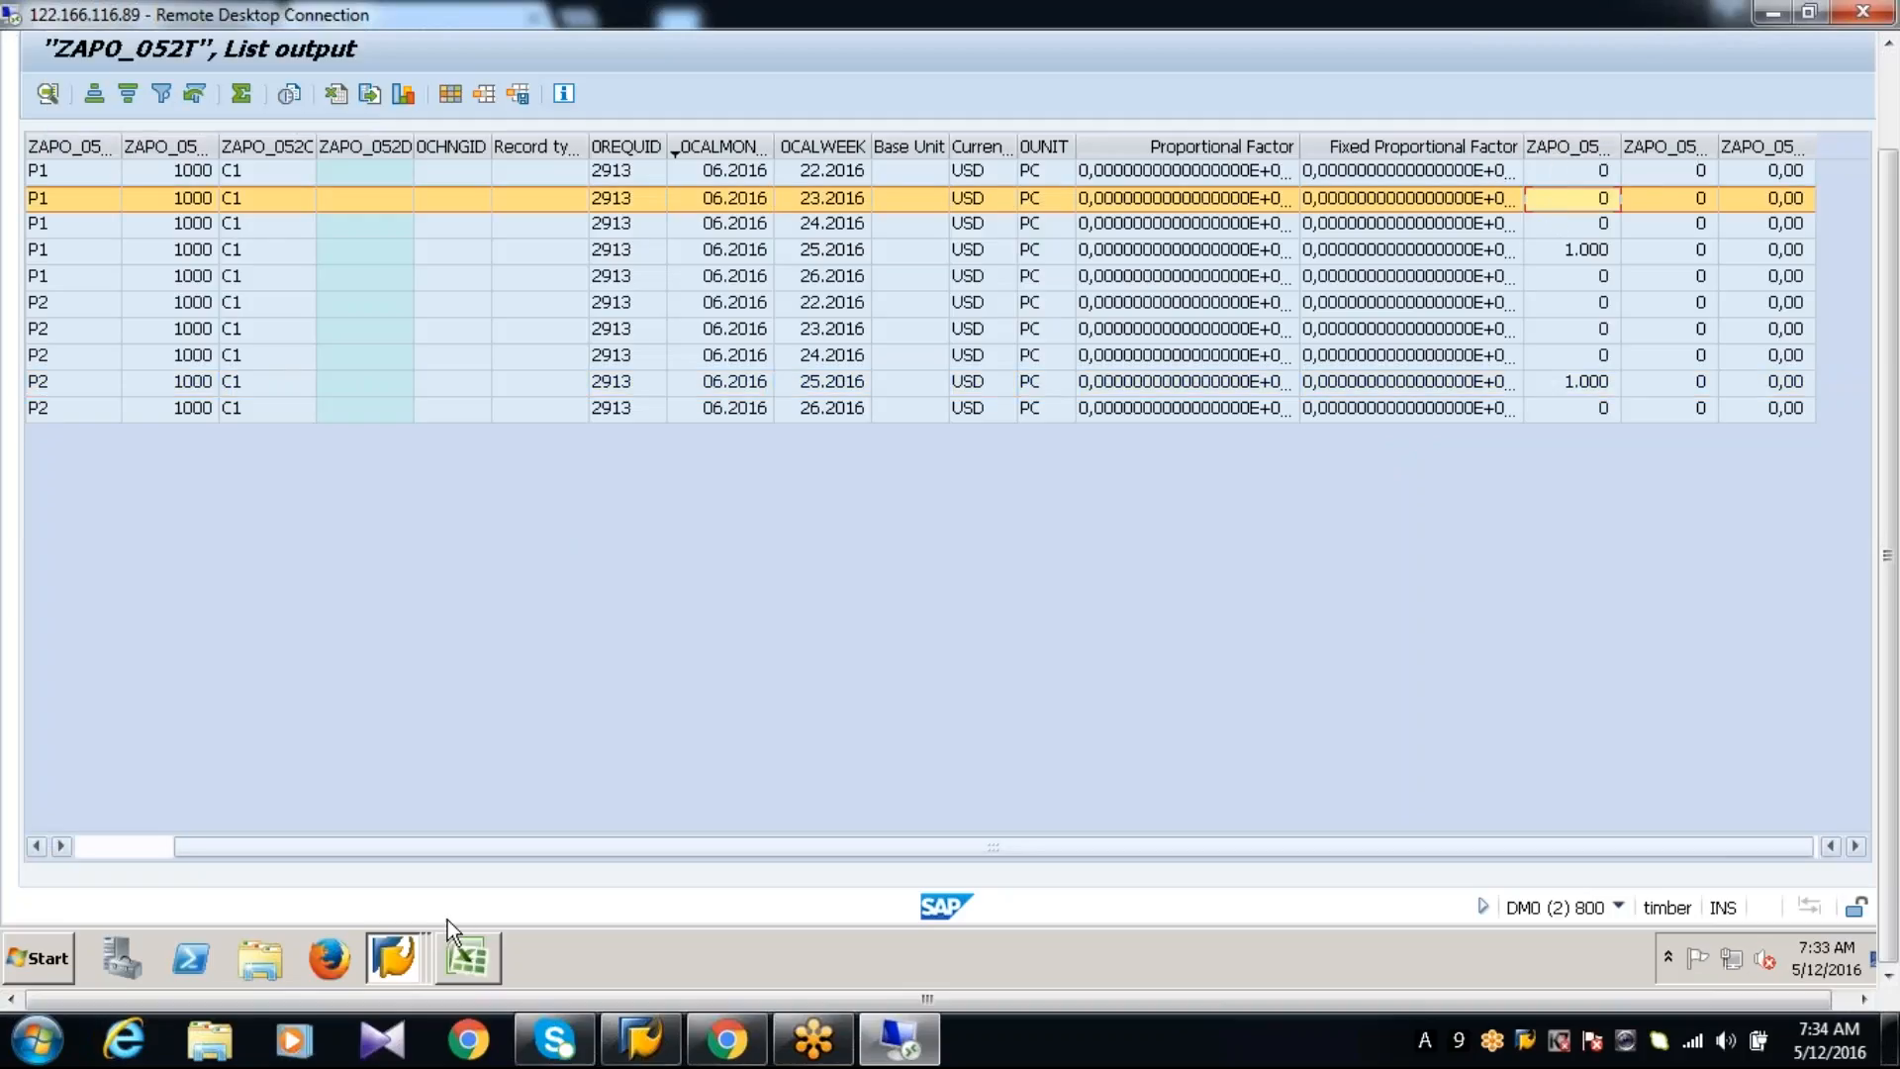
# Return to the live ZAPO_052 planning book and display Details (all) for ZAPO_052_PRODUCT
pyautogui.moveTo(392, 961)
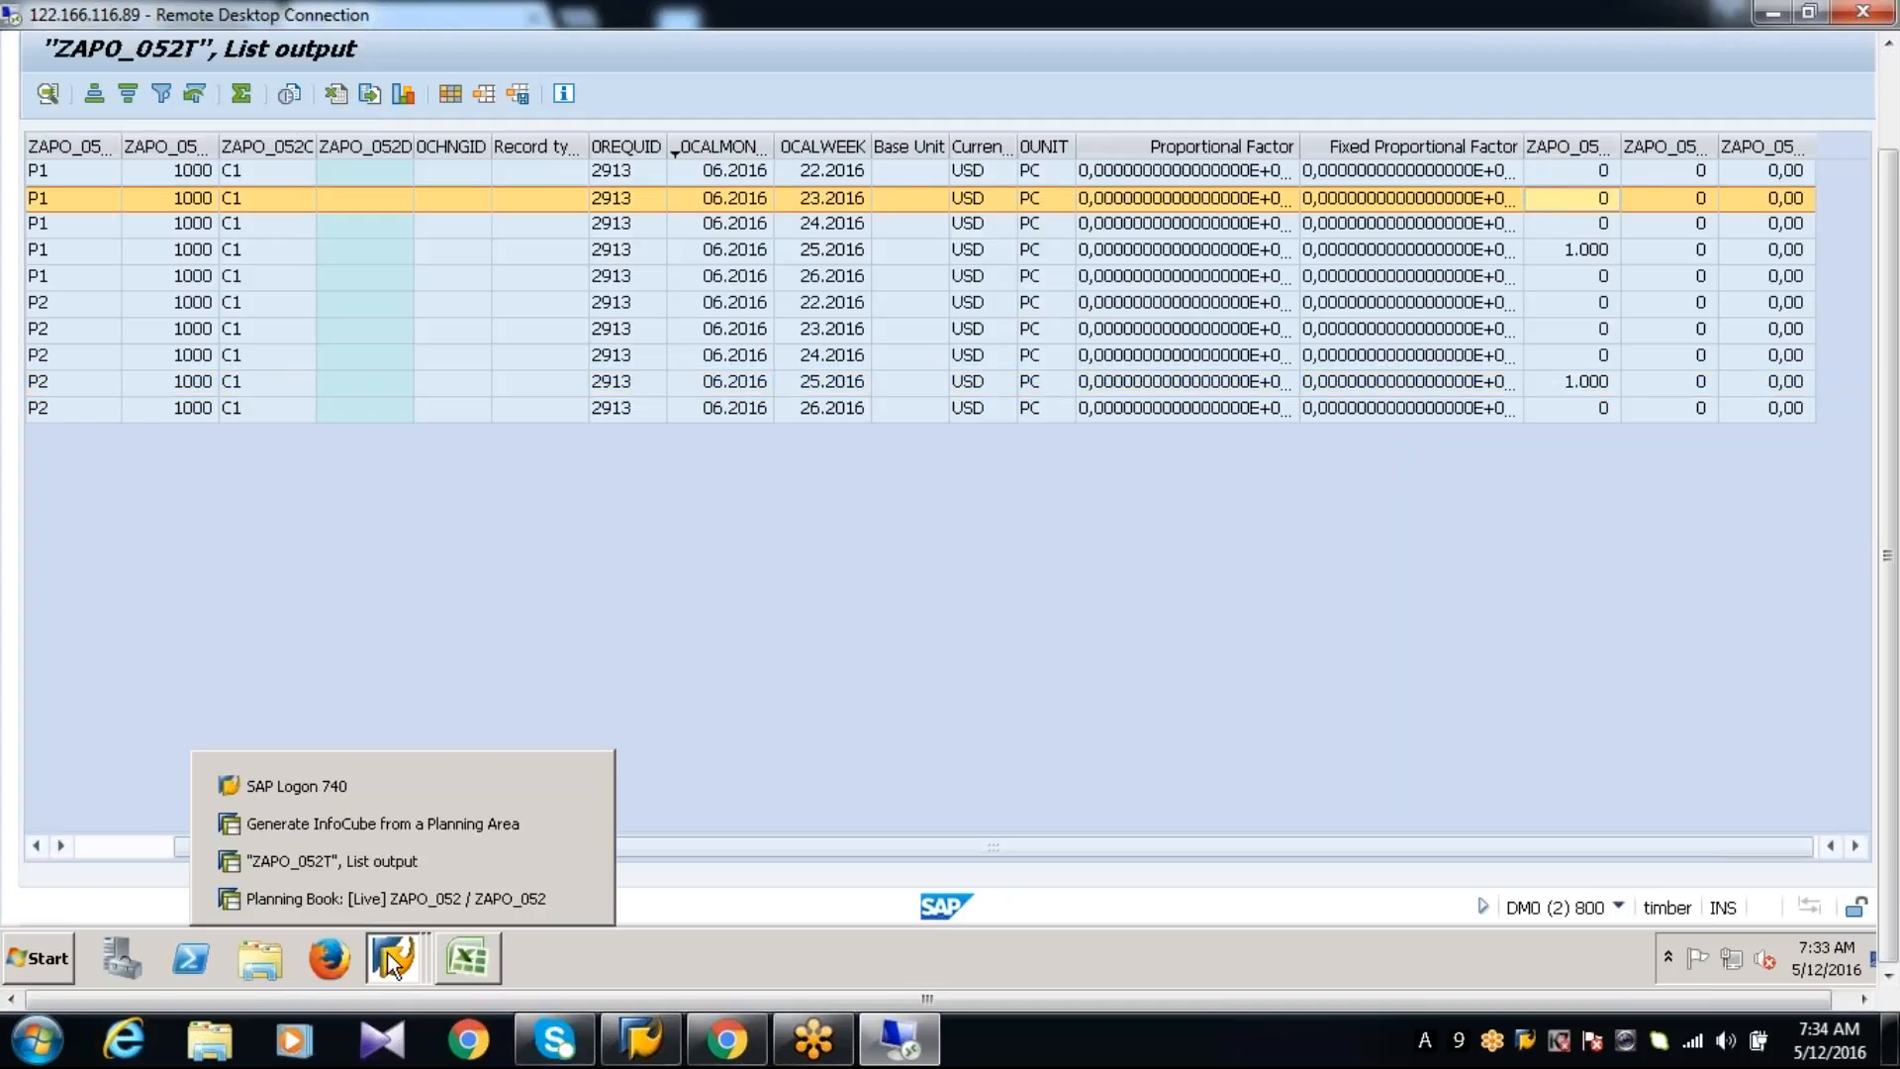
pyautogui.click(396, 898)
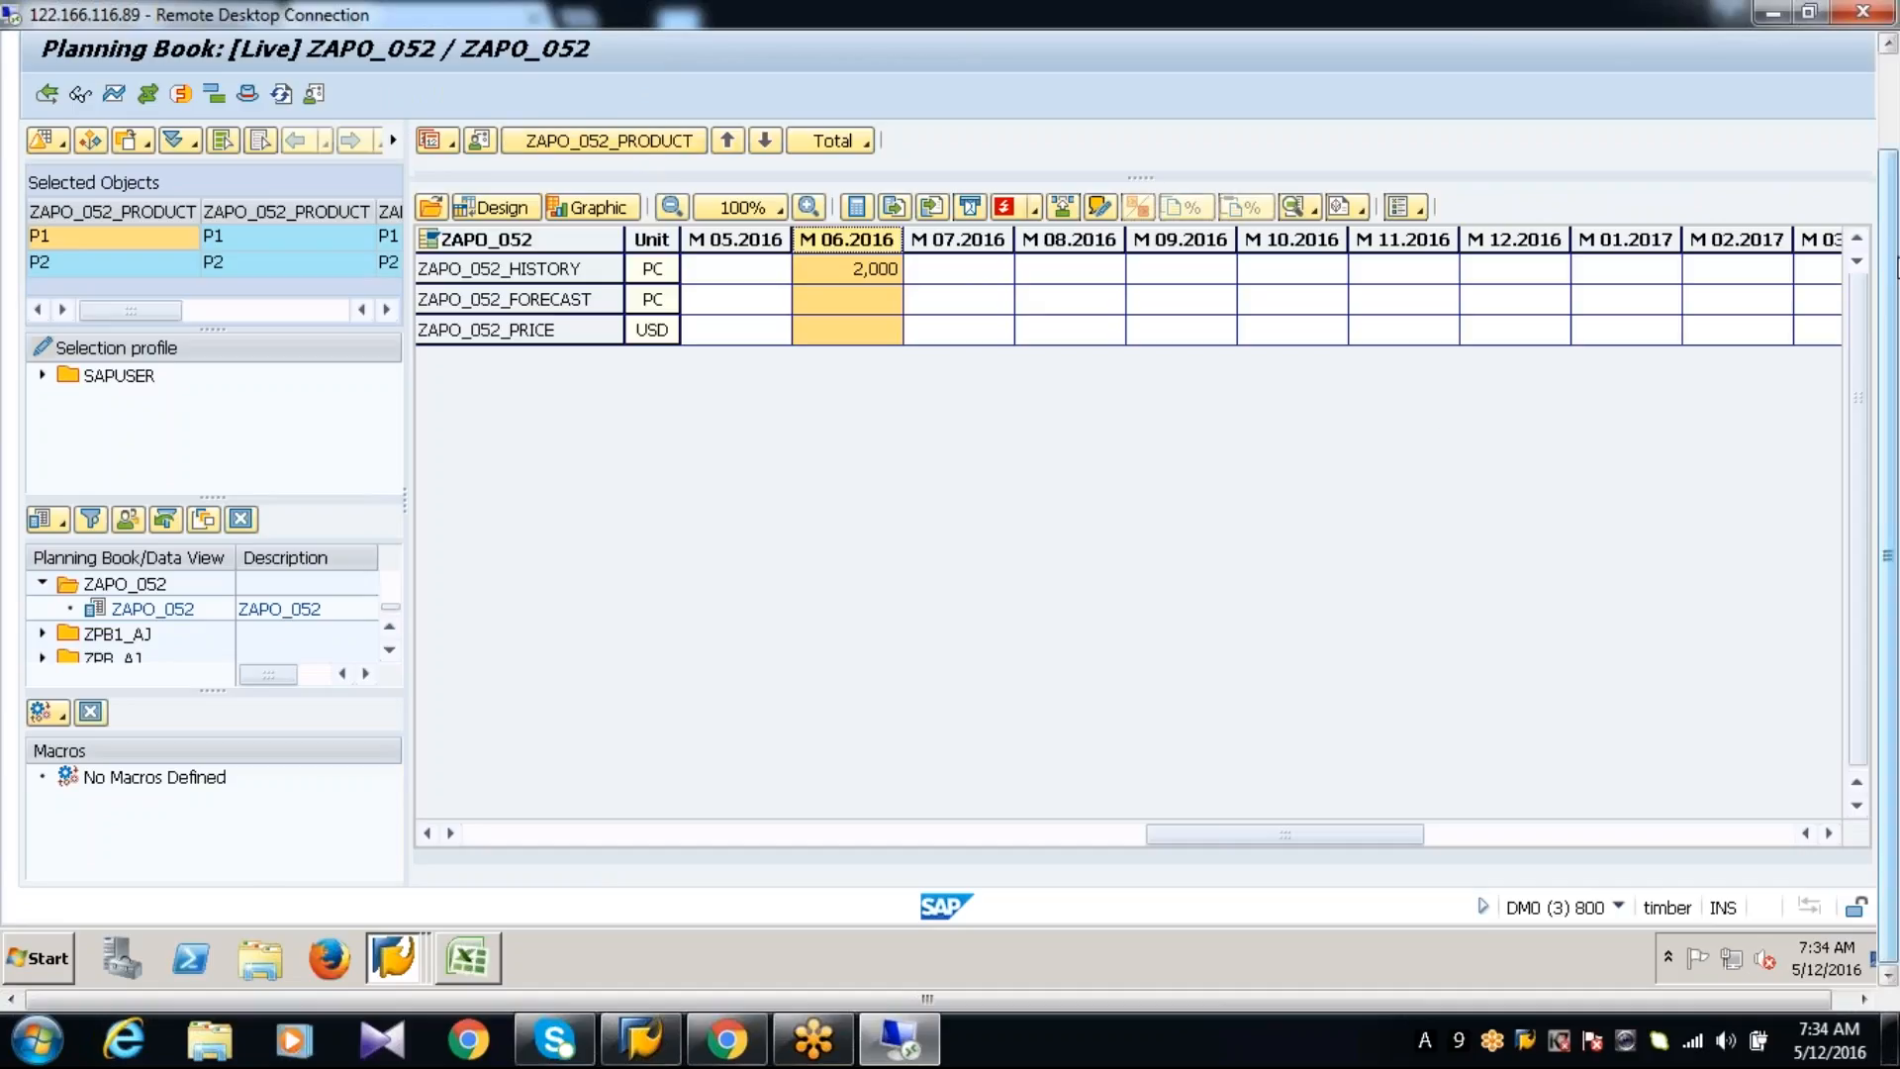
pyautogui.scroll(3, 1890, 253)
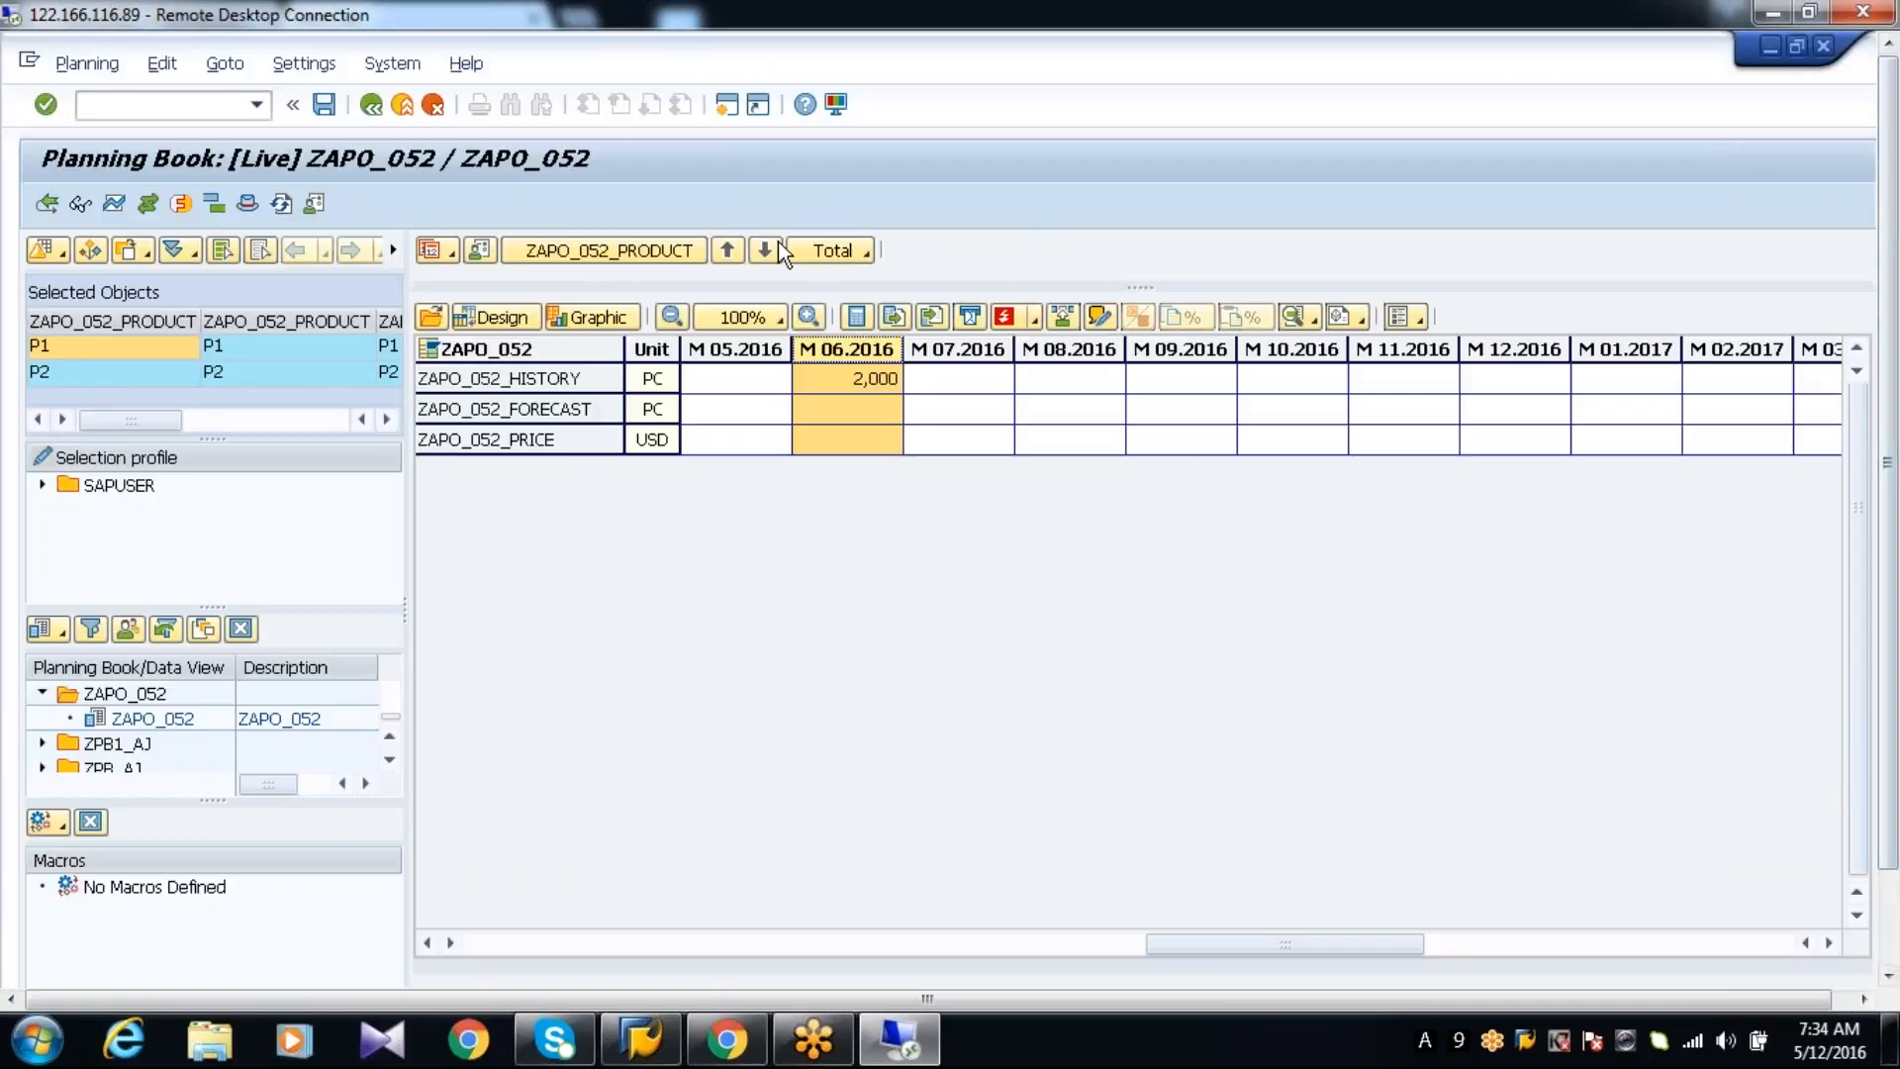
pyautogui.click(824, 255)
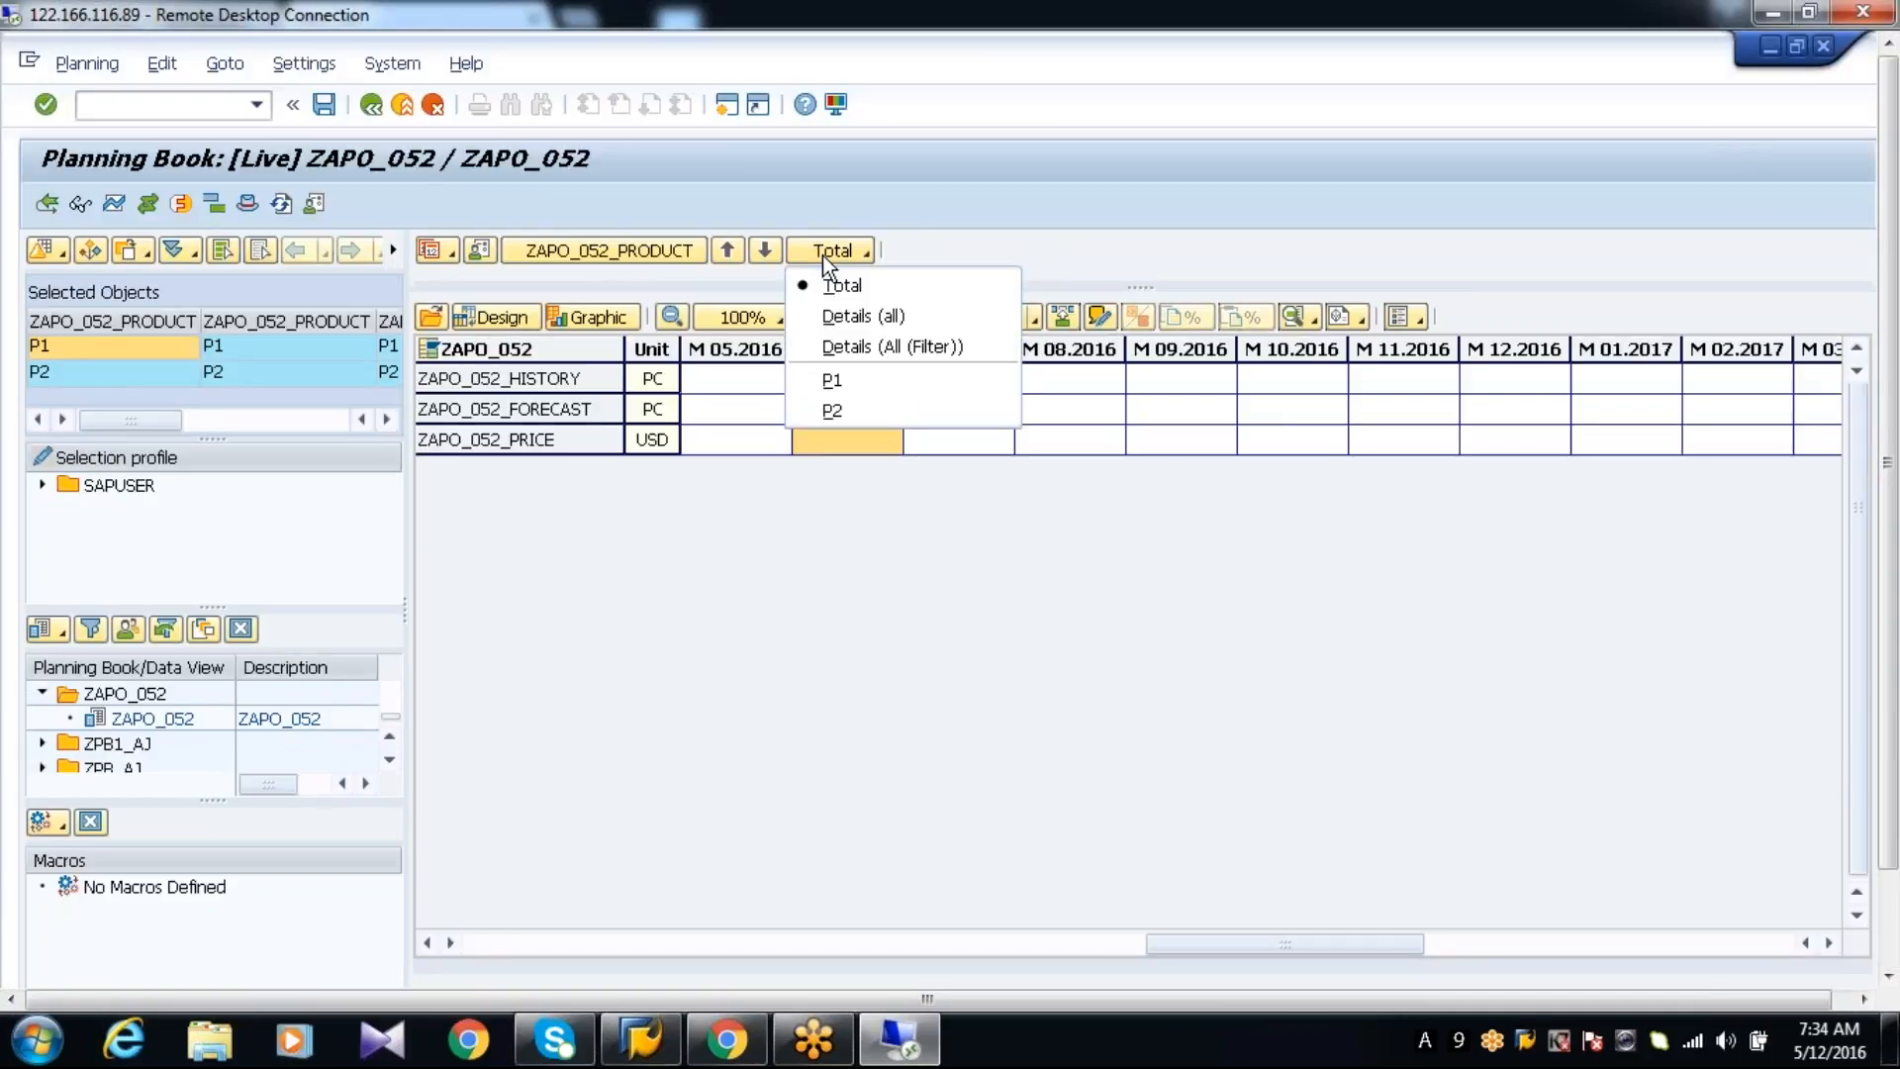
pyautogui.click(851, 317)
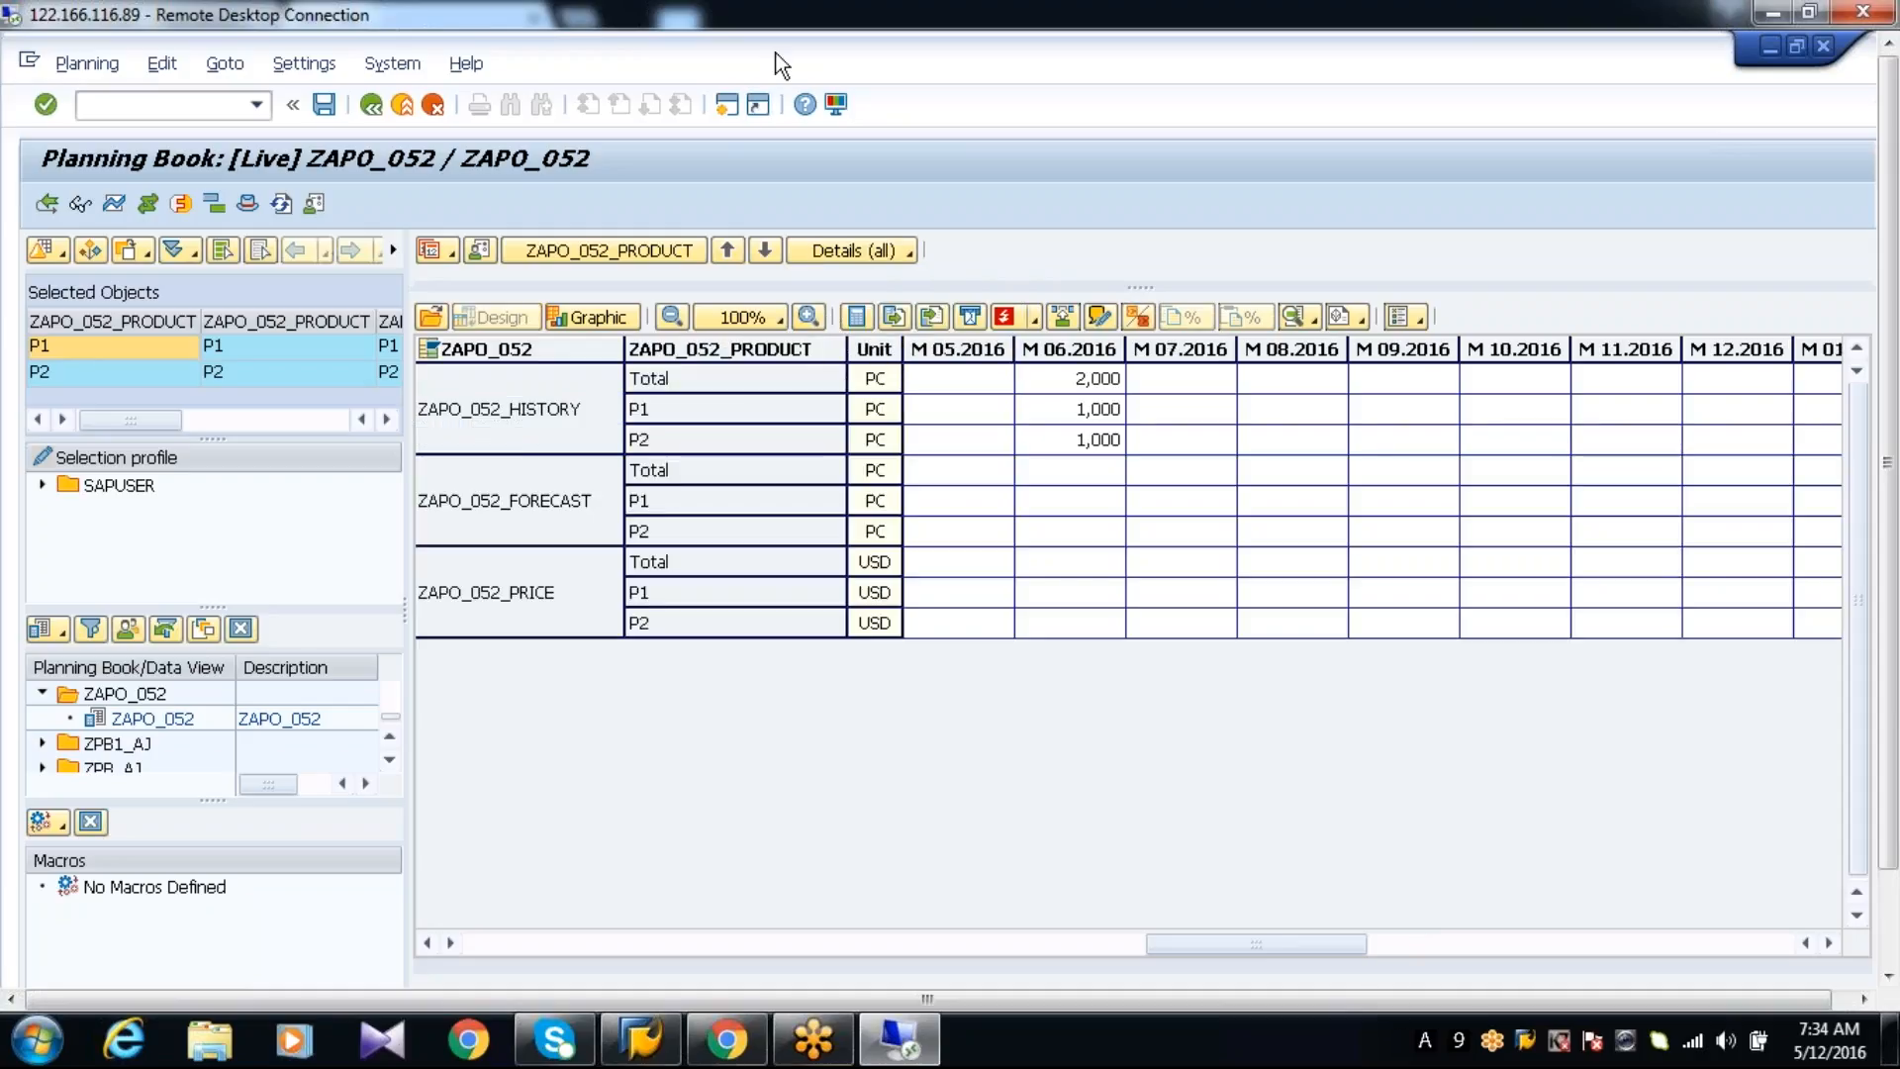
# Float the planning book over the ZAPO_052T list to compare the M 06.2016 history by product, and maximize it again
pyautogui.moveTo(781, 153); pyautogui.dragTo(675, 407)
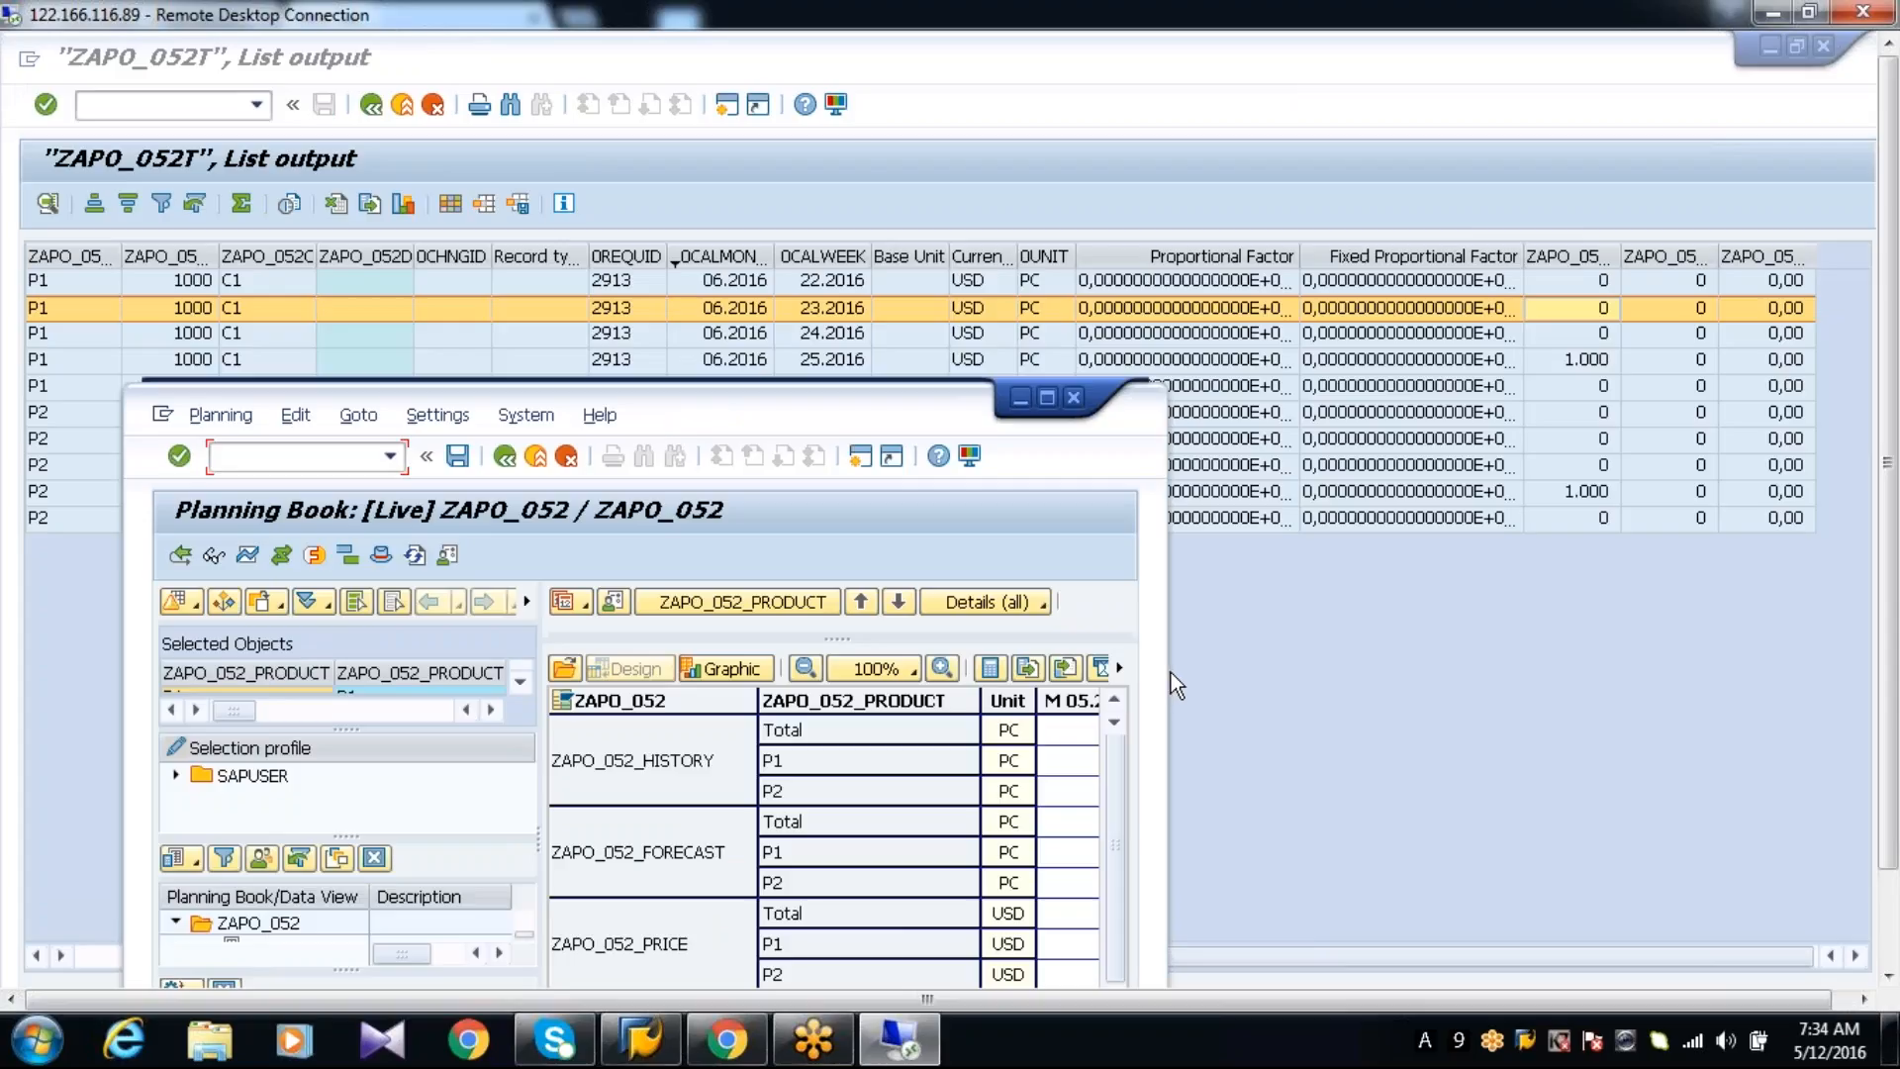
pyautogui.moveTo(1170, 673); pyautogui.dragTo(1292, 642)
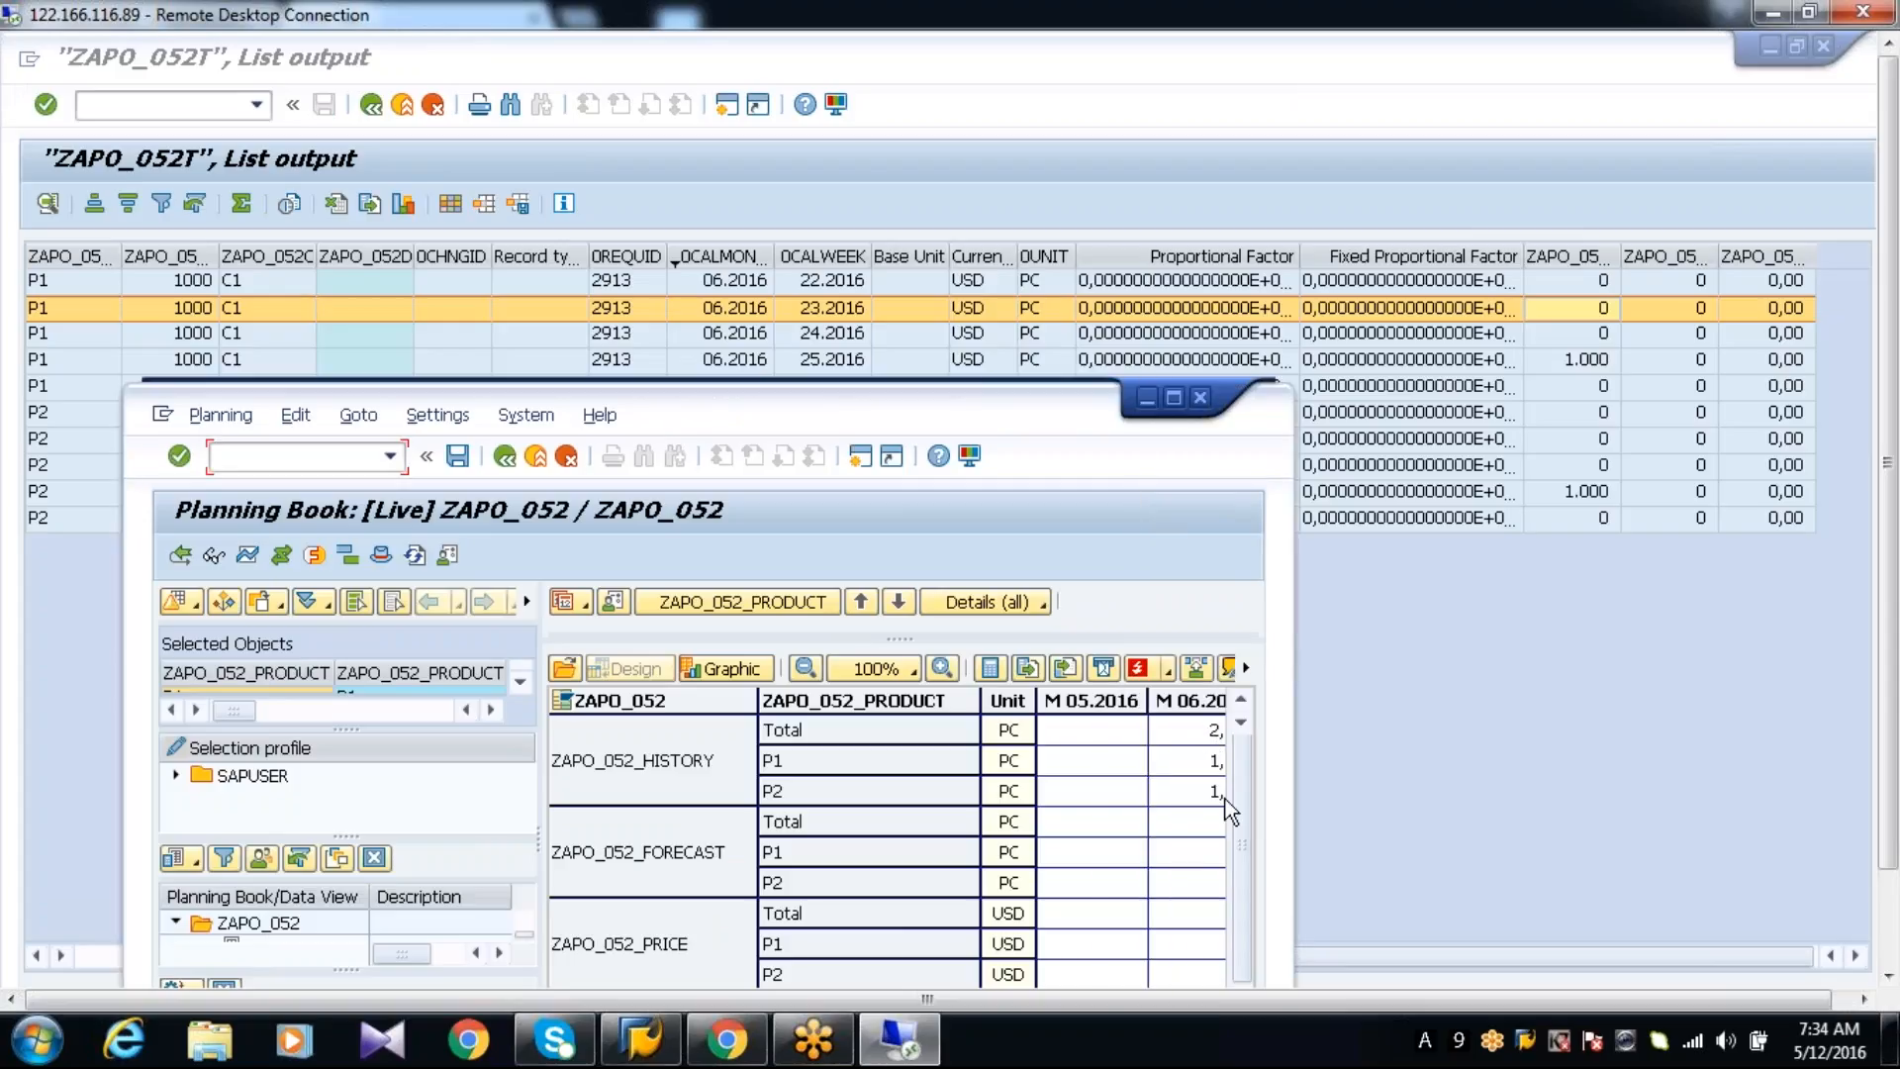
pyautogui.moveTo(1290, 760); pyautogui.dragTo(1431, 760)
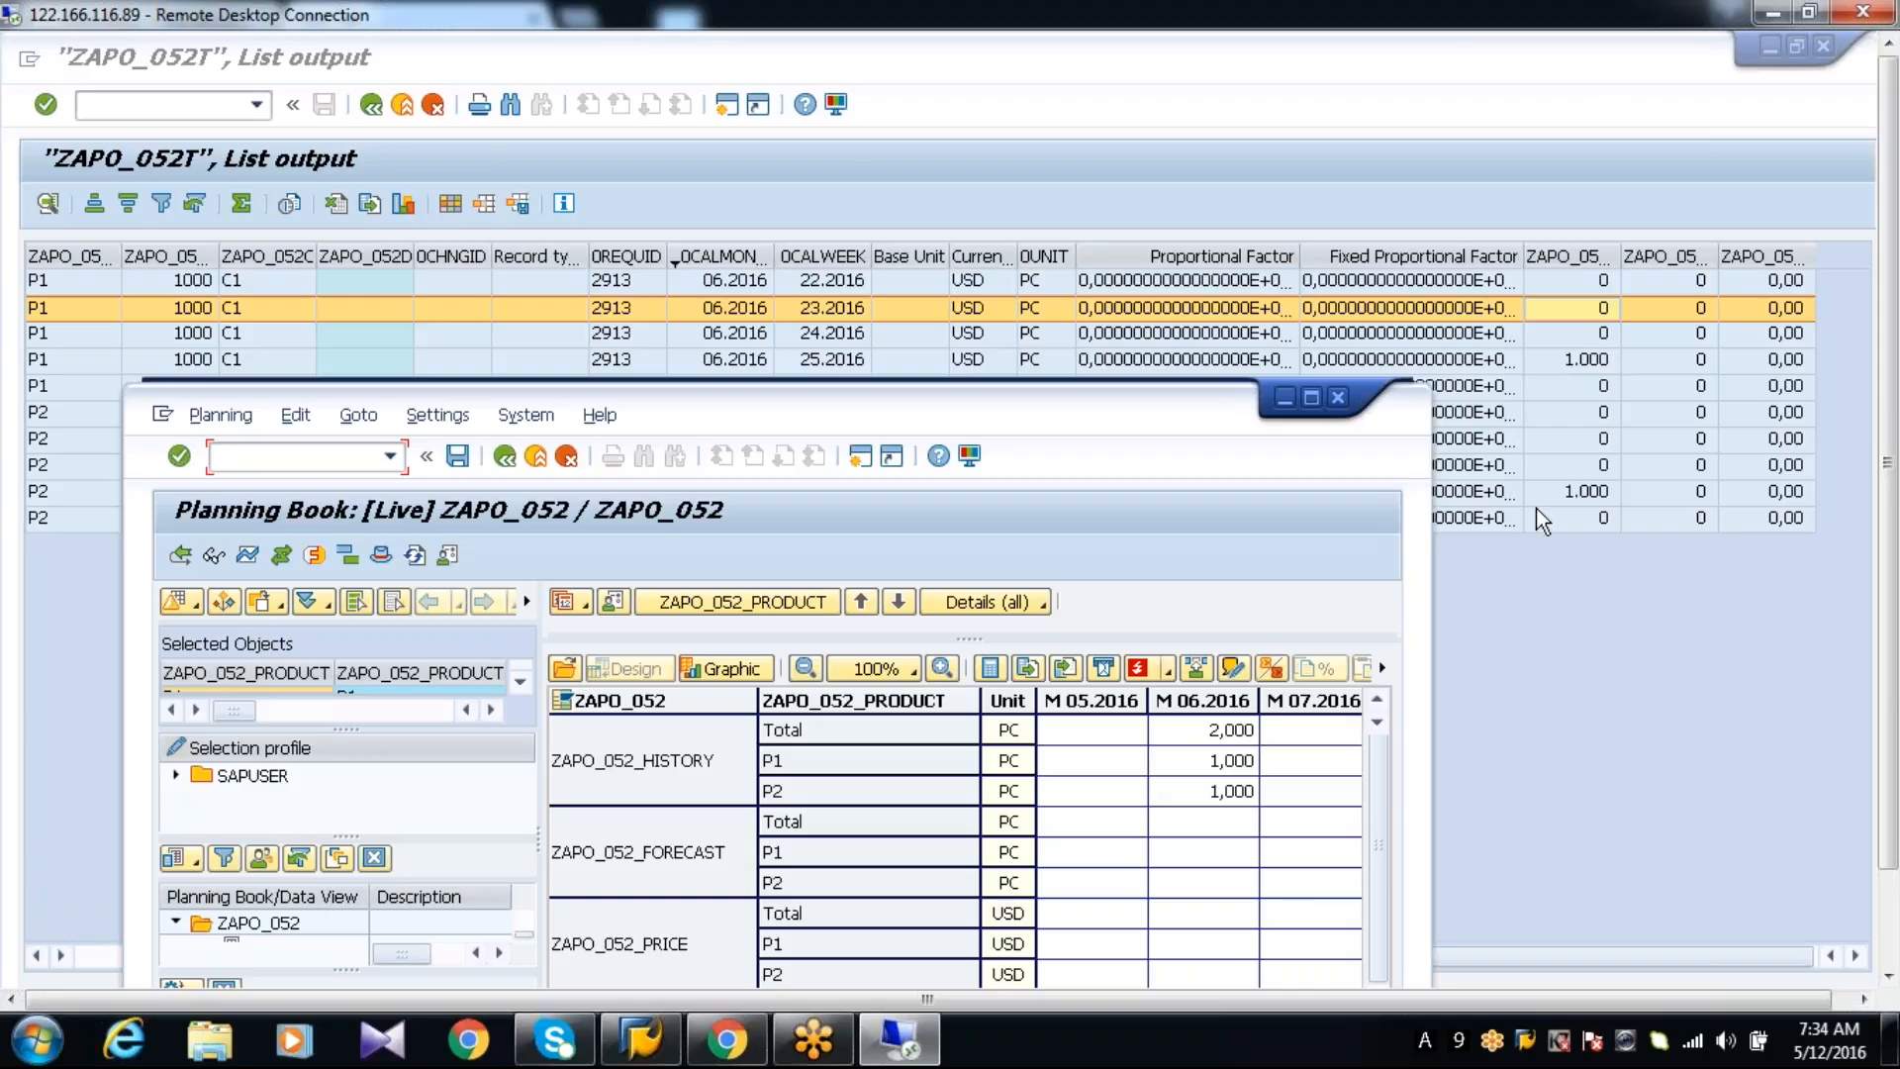
pyautogui.click(1313, 399)
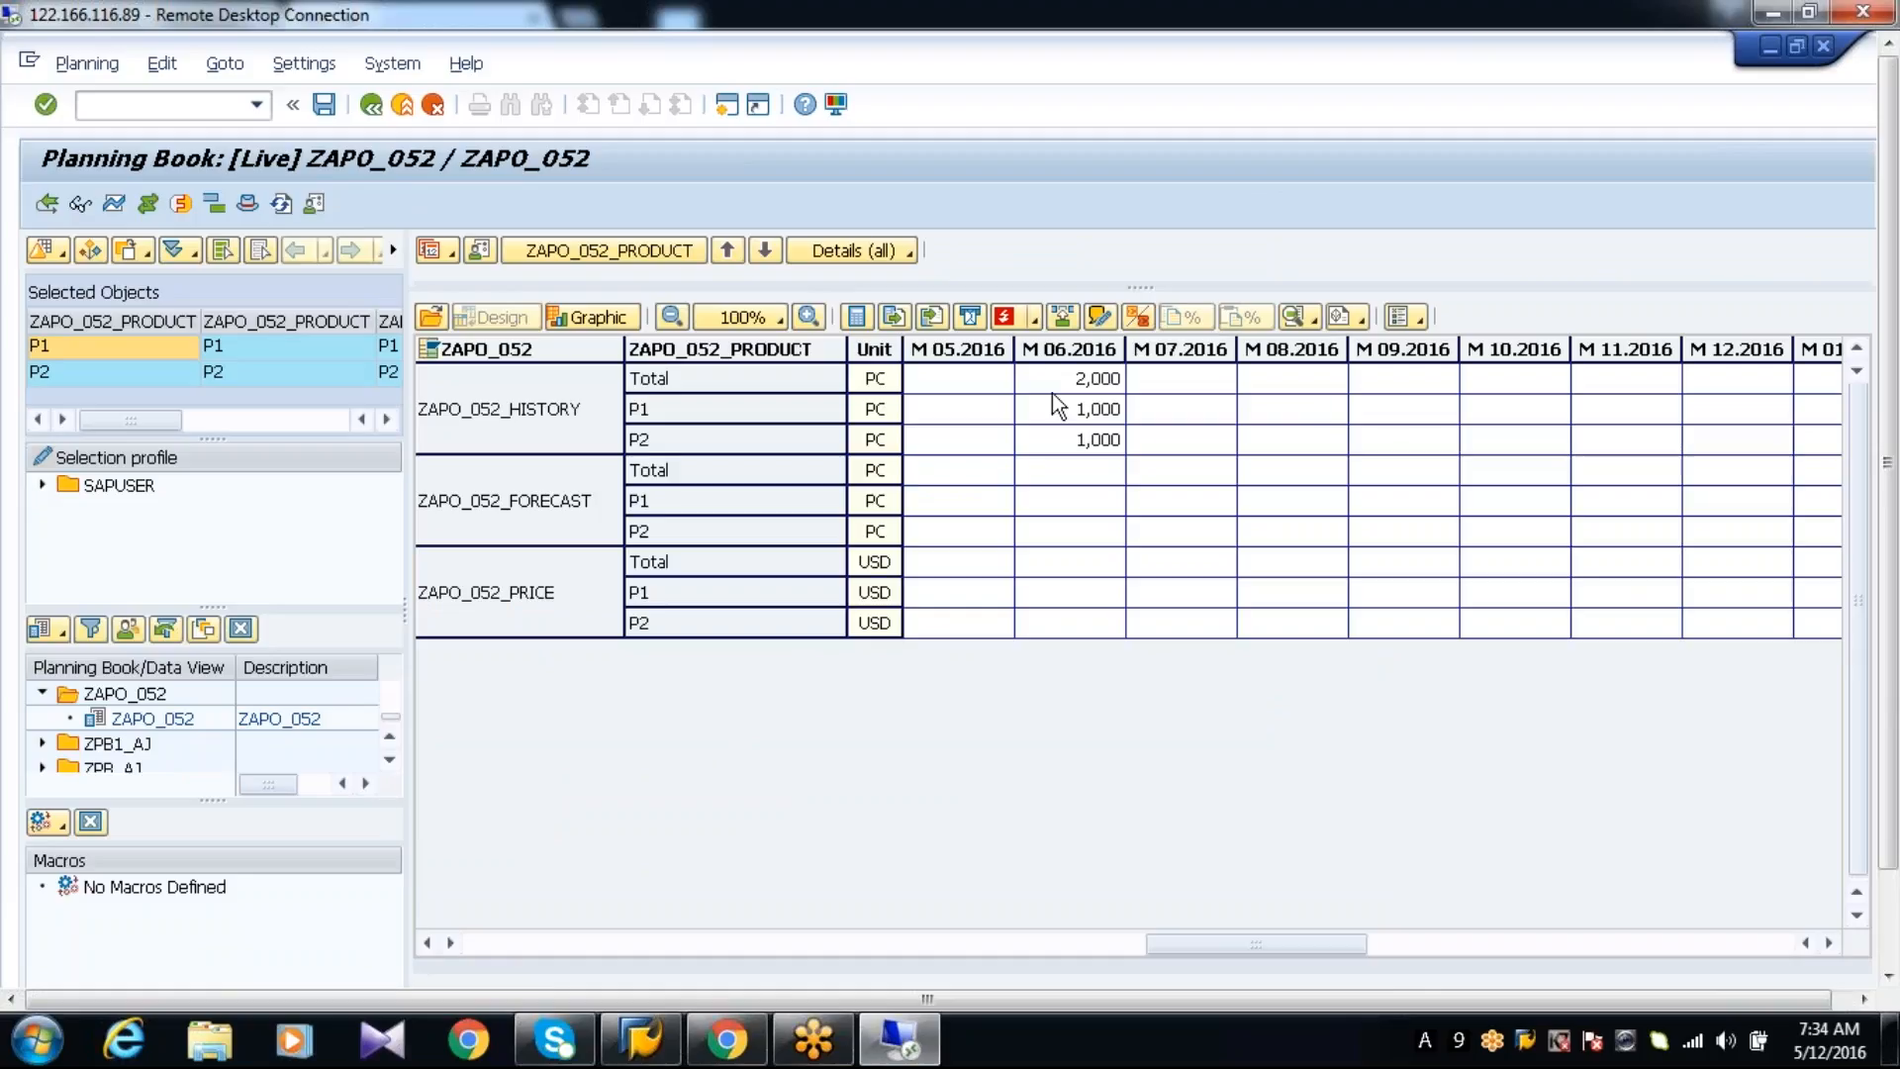
# Clear the total ZAPO_052_HISTORY value for M 06.2016, save the planning data and close the planning book session
pyautogui.click(1051, 381)
pyautogui.press('Delete')
pyautogui.click(323, 104)
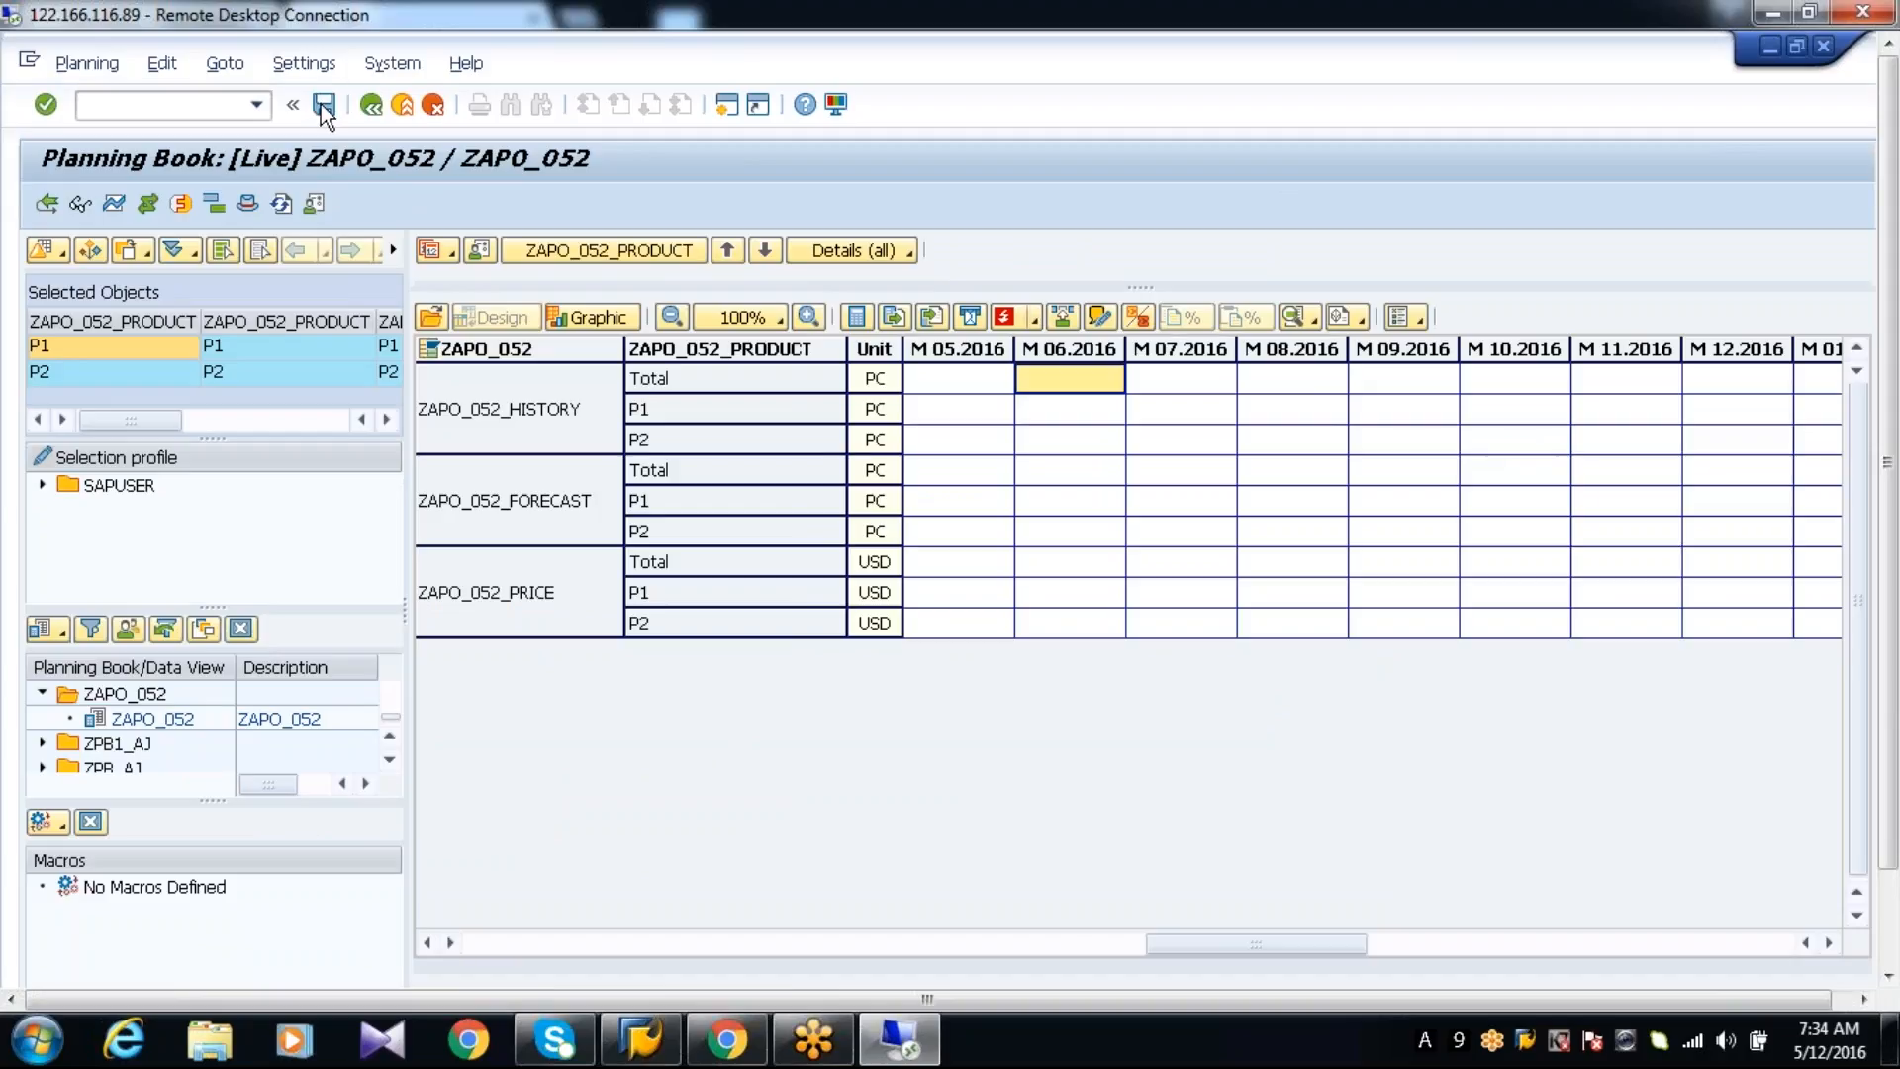
pyautogui.click(1821, 46)
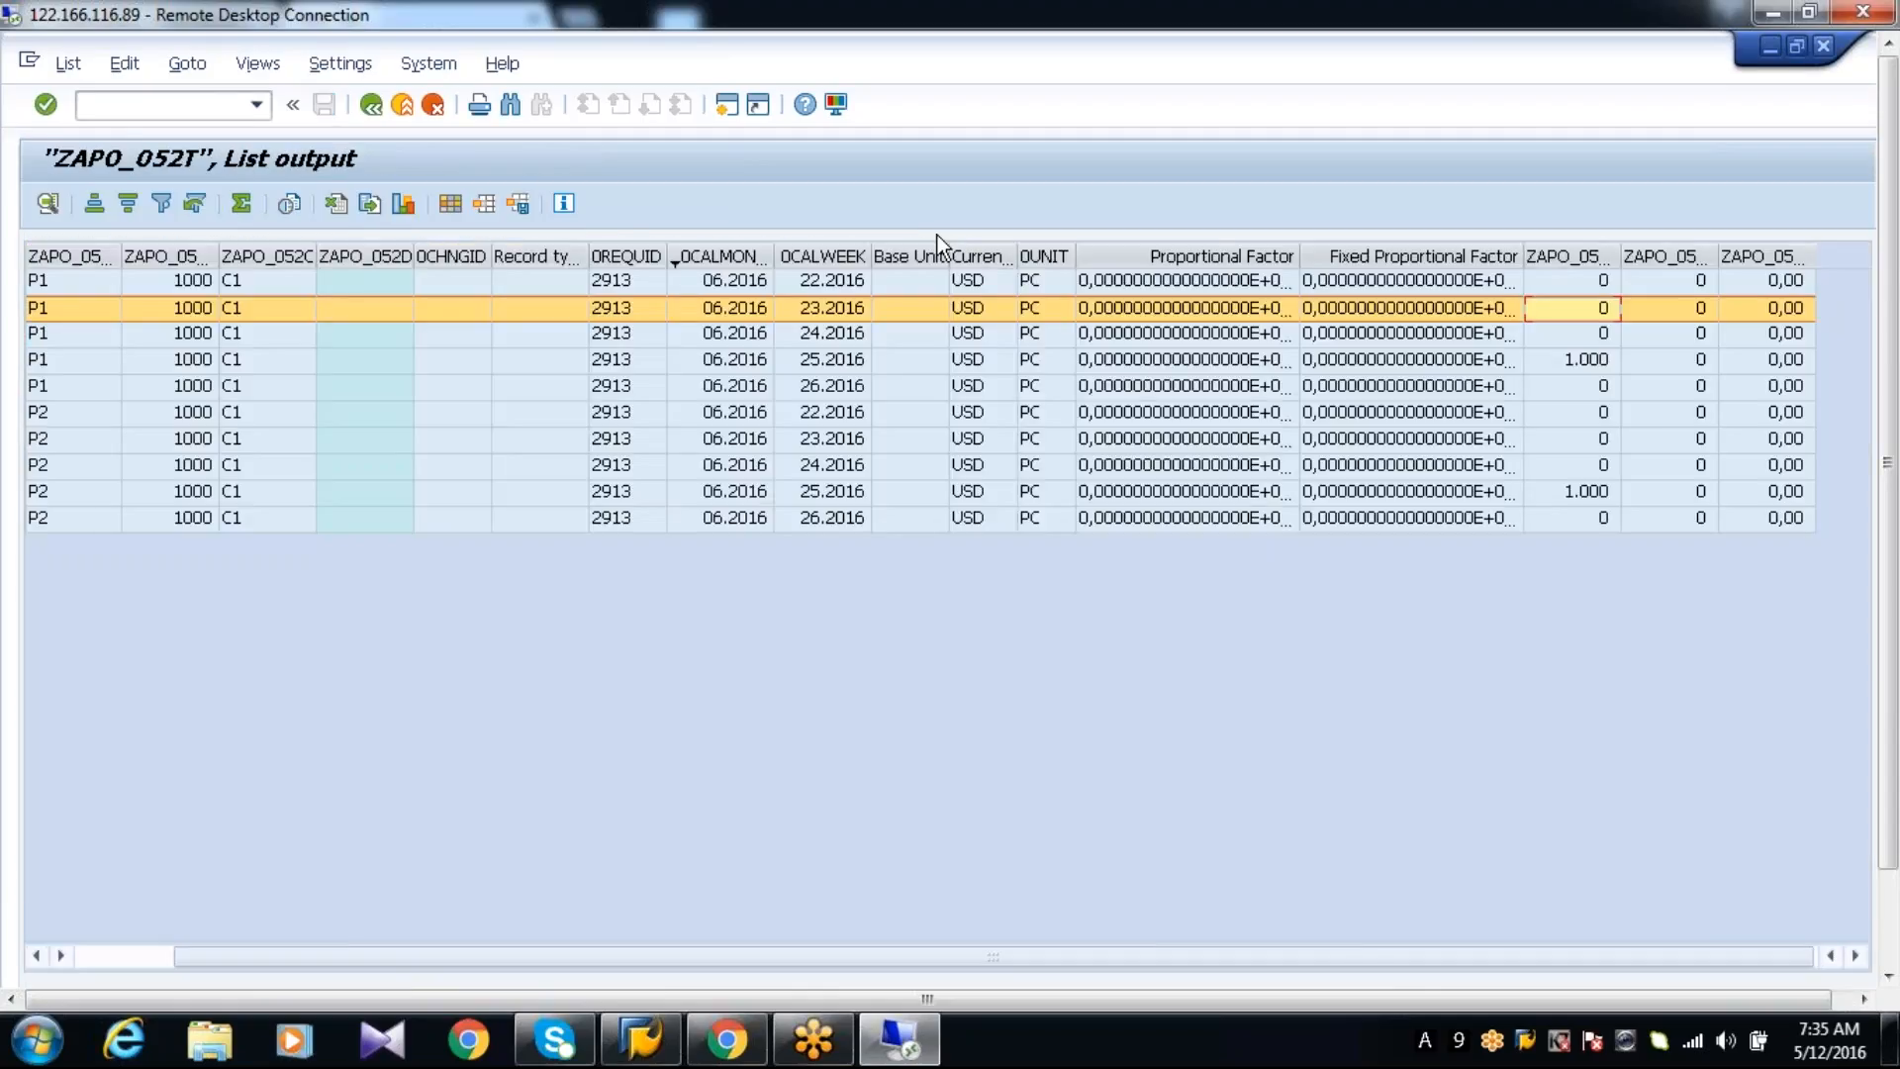
# Leave the ZAPO_052T list output and the data transfer process, returning to SAP Easy Access
pyautogui.click(372, 104)
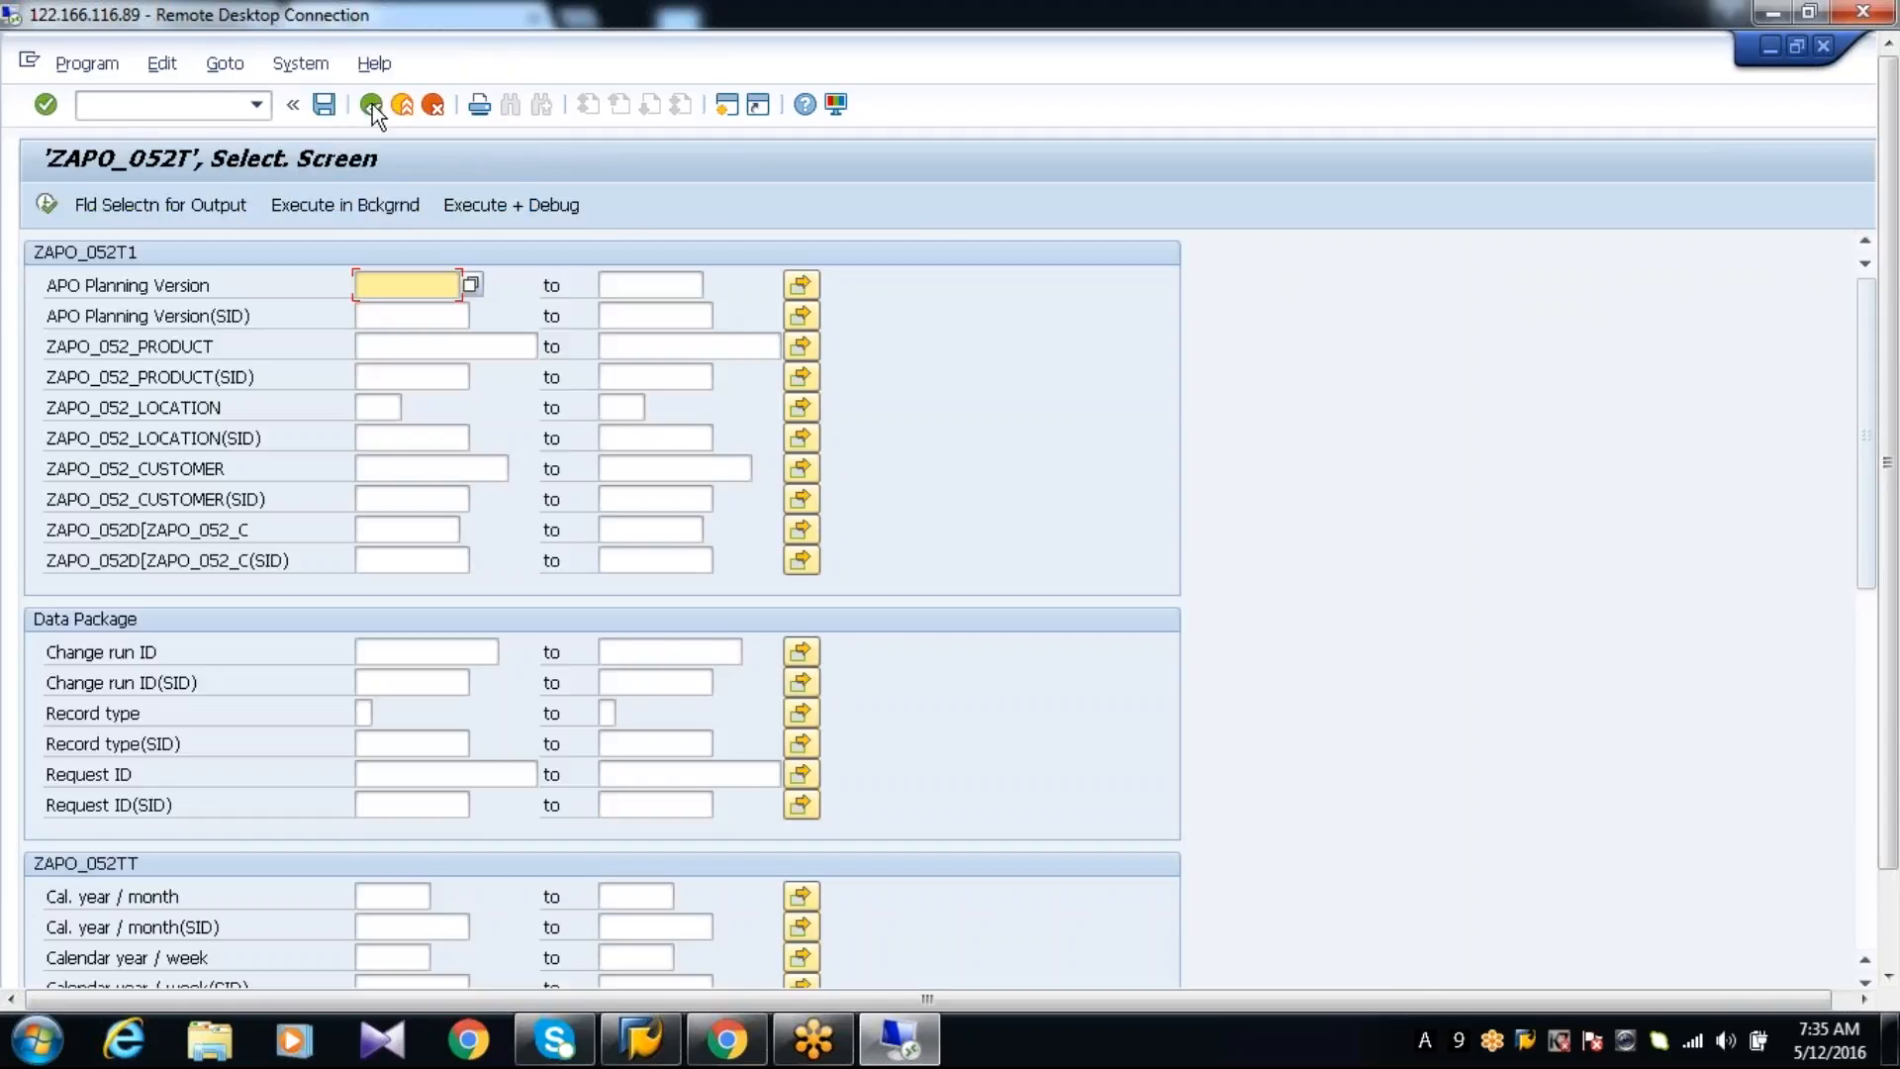
pyautogui.click(372, 104)
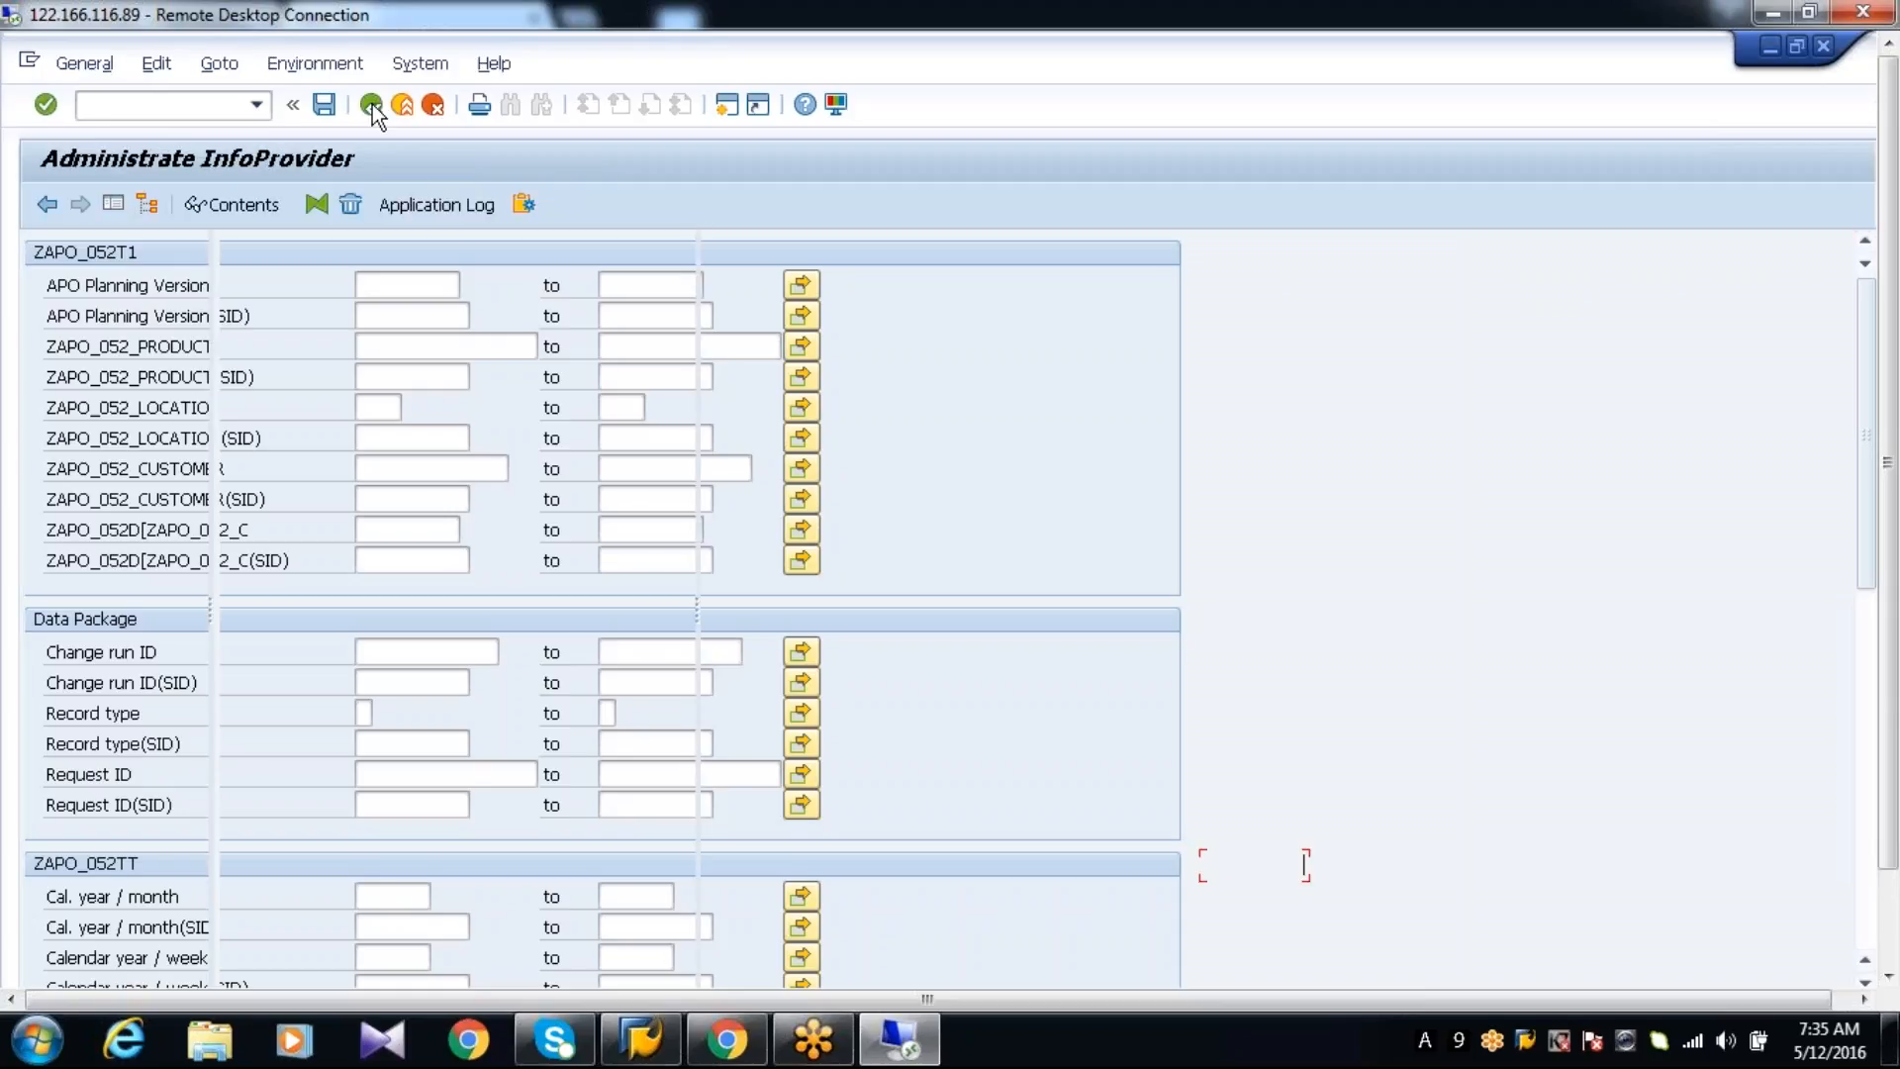
pyautogui.click(372, 104)
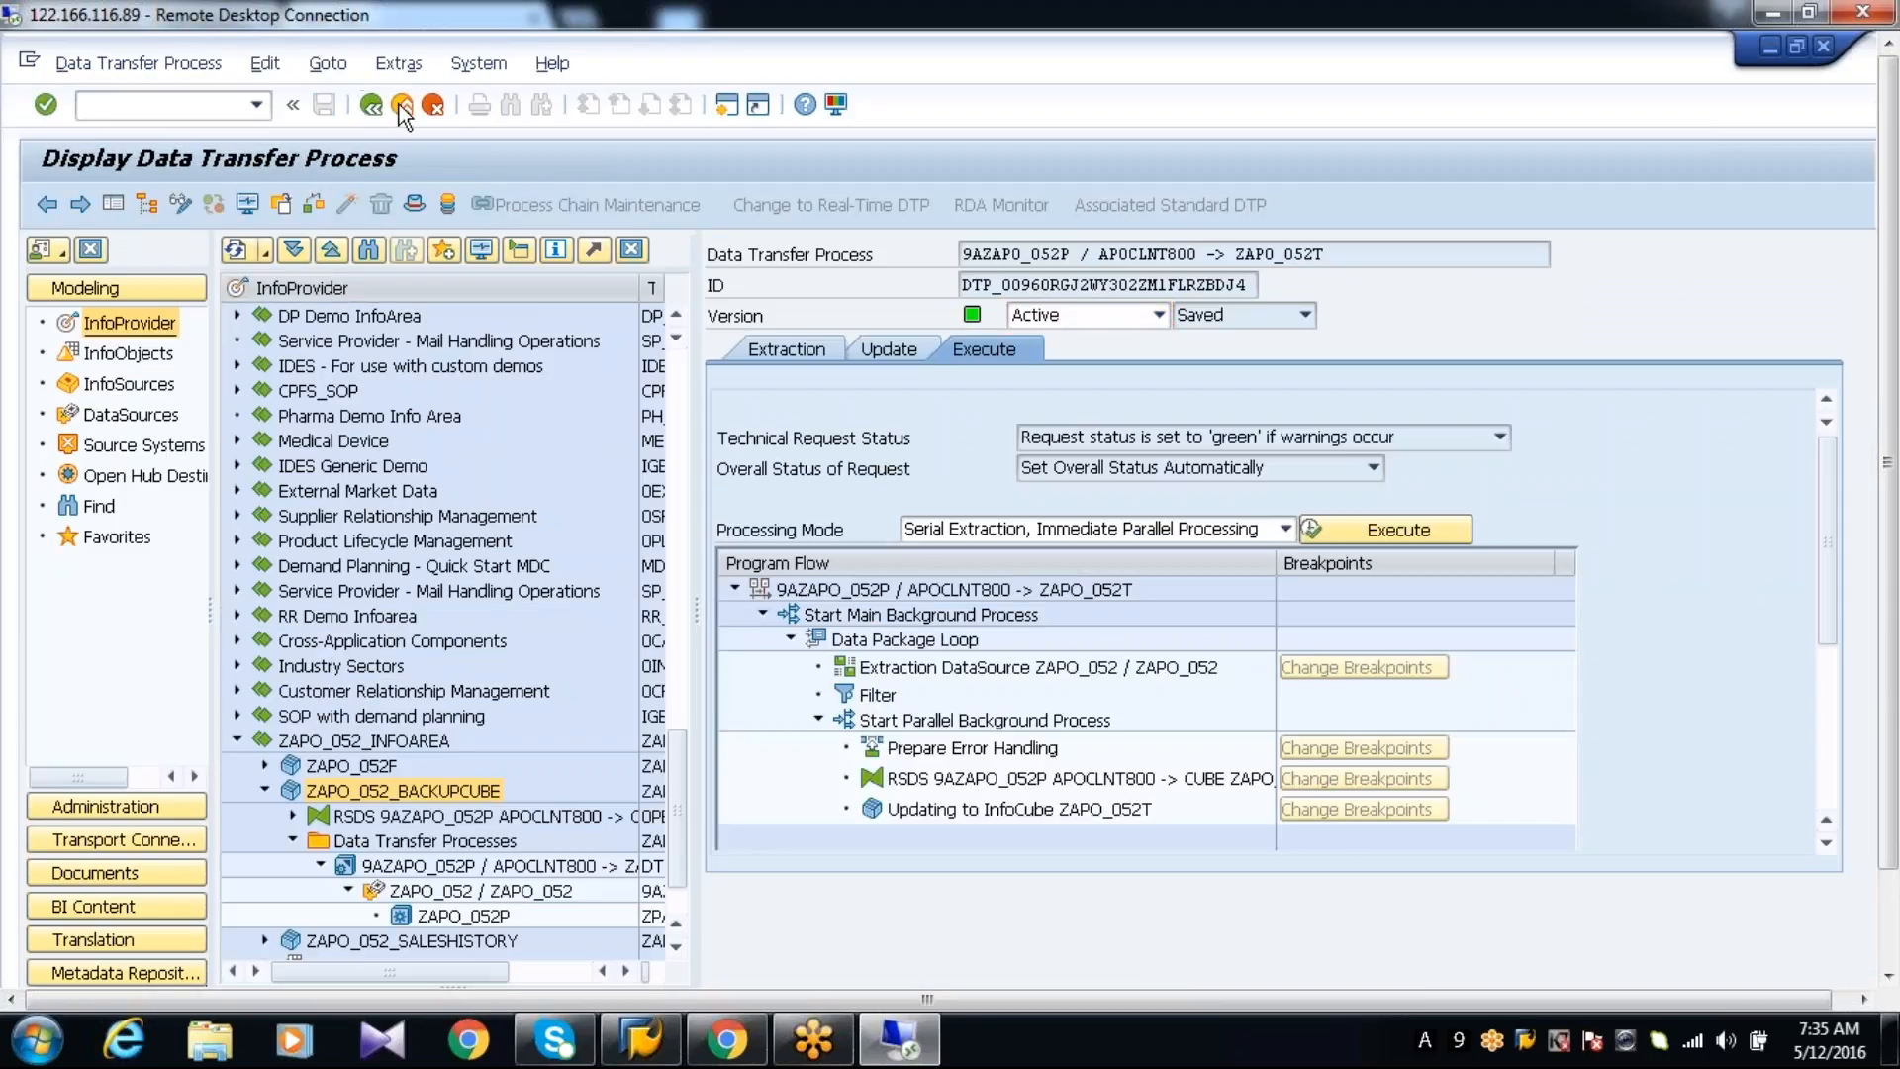
pyautogui.click(399, 104)
pyautogui.click(400, 105)
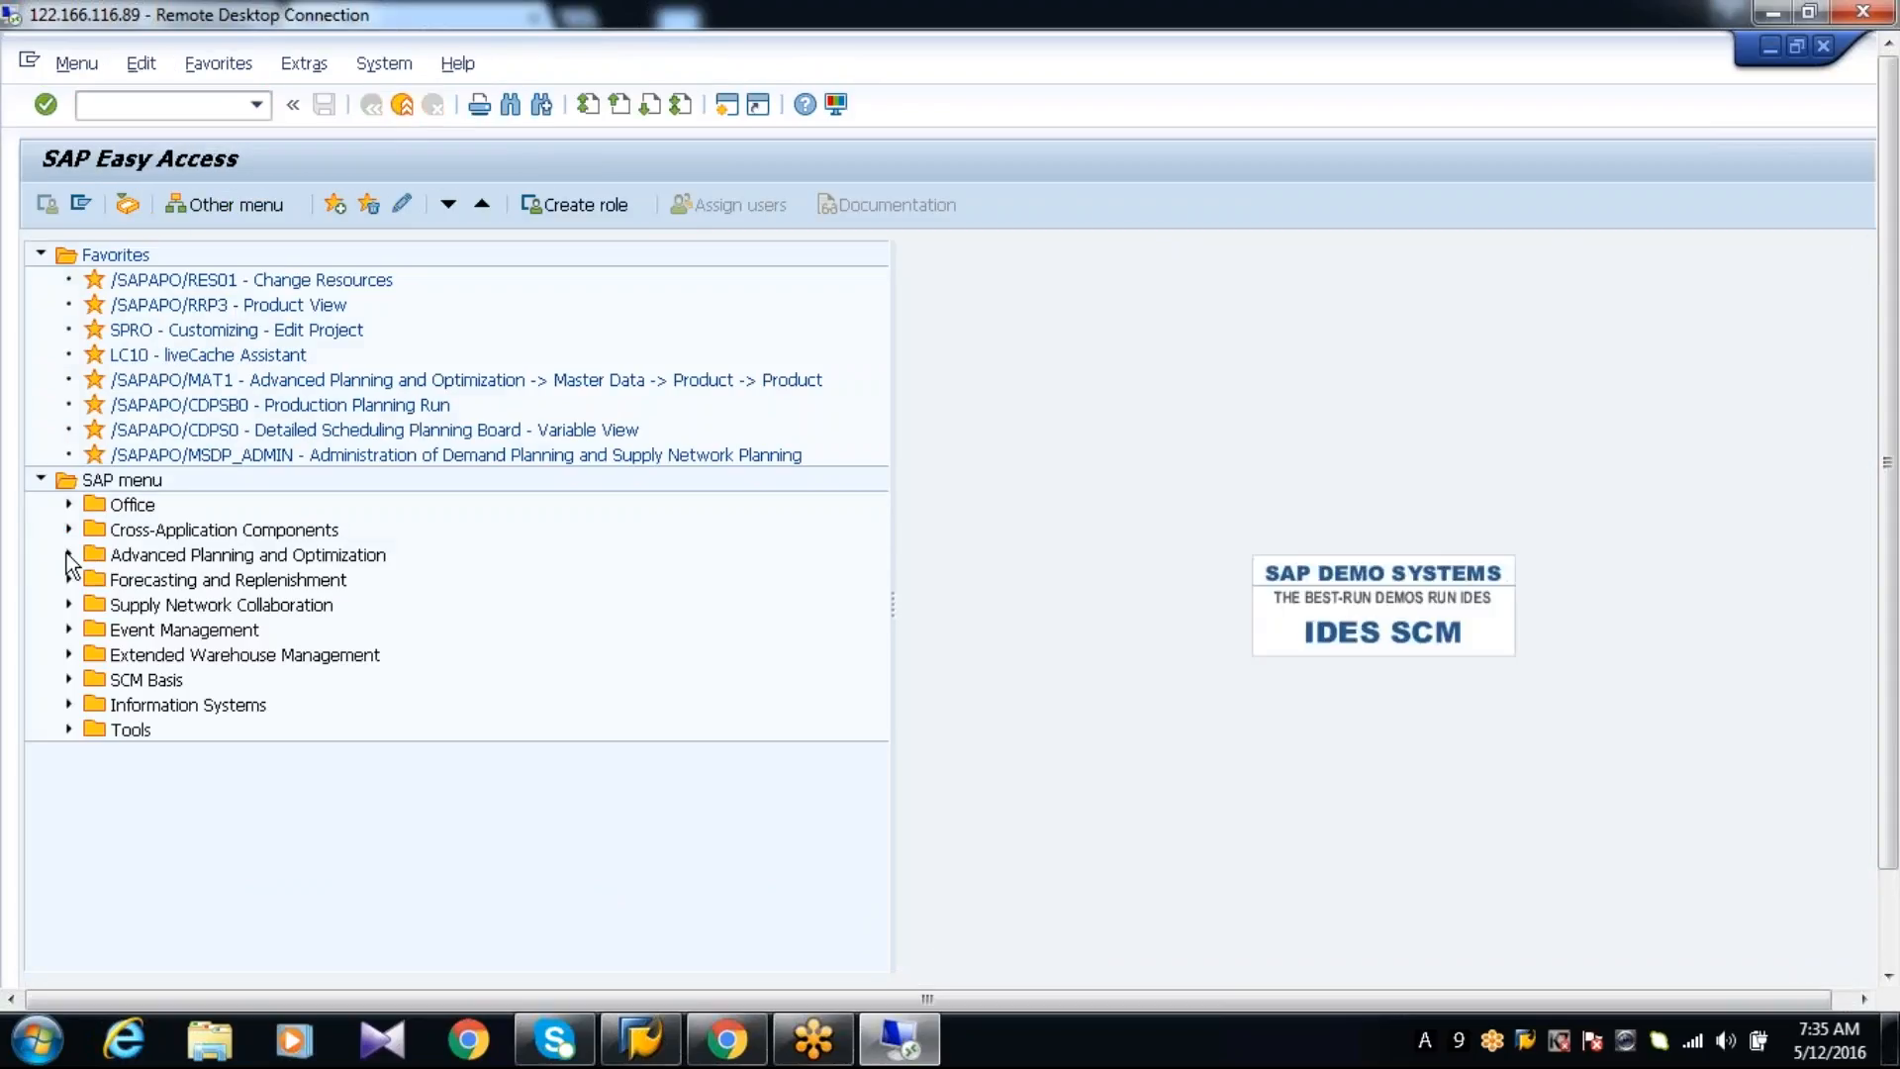
# Open Load Data from InfoCube (/SAPAPO/TSCUBE) from the Demand Planning environment's Data Administration folder
pyautogui.click(67, 555)
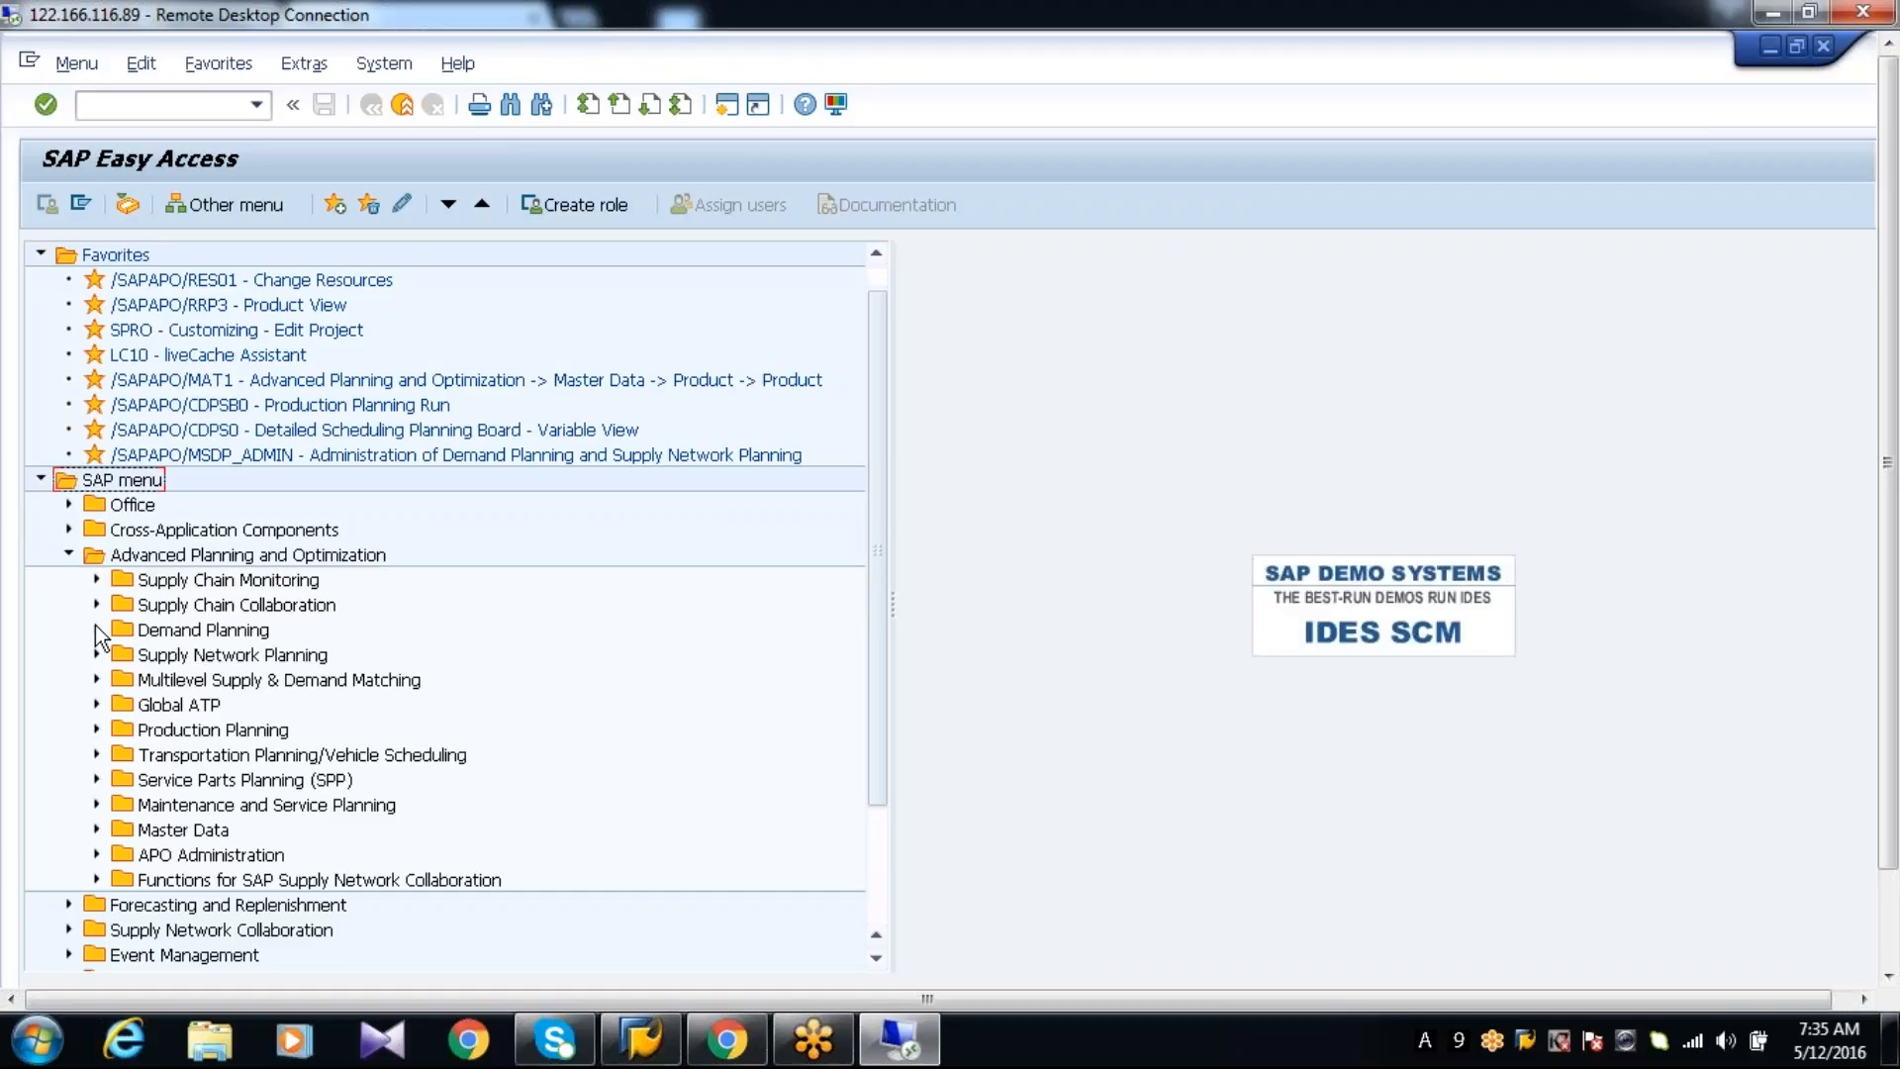
pyautogui.click(96, 629)
pyautogui.click(124, 705)
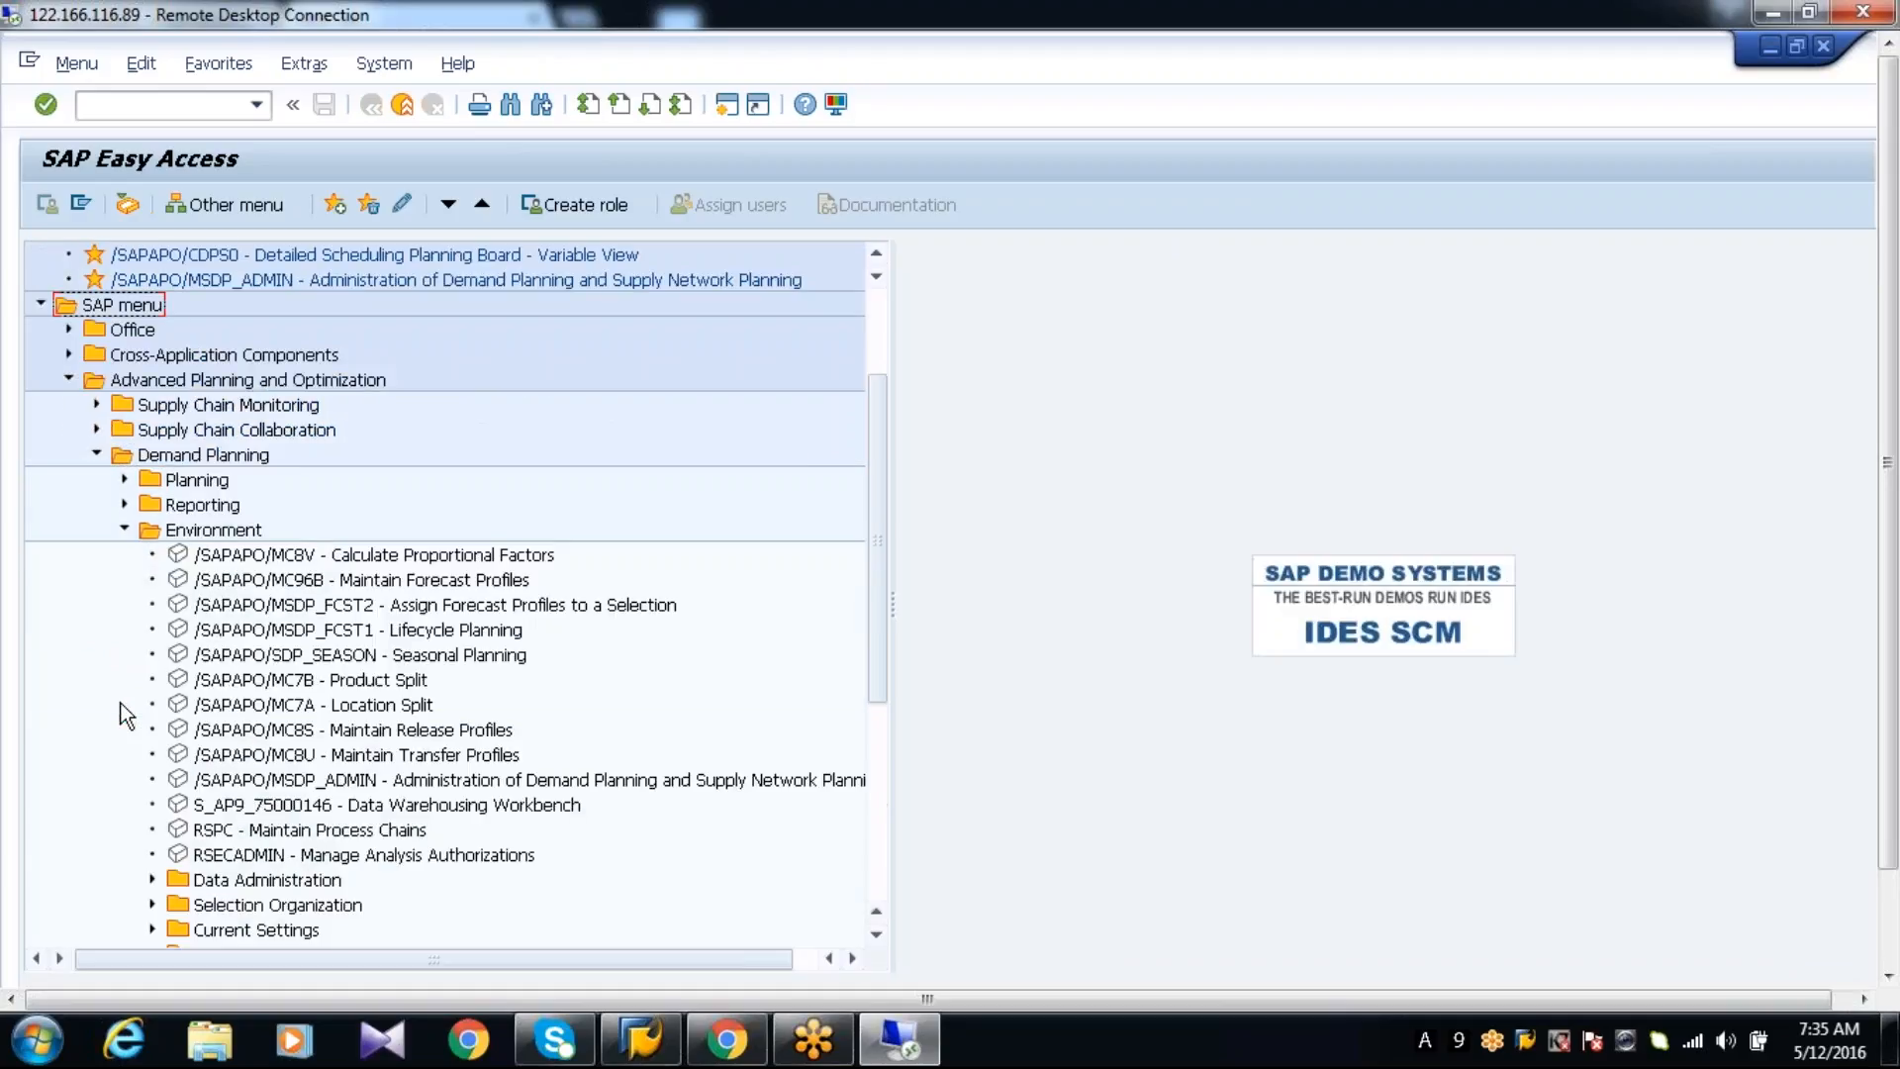
pyautogui.click(152, 880)
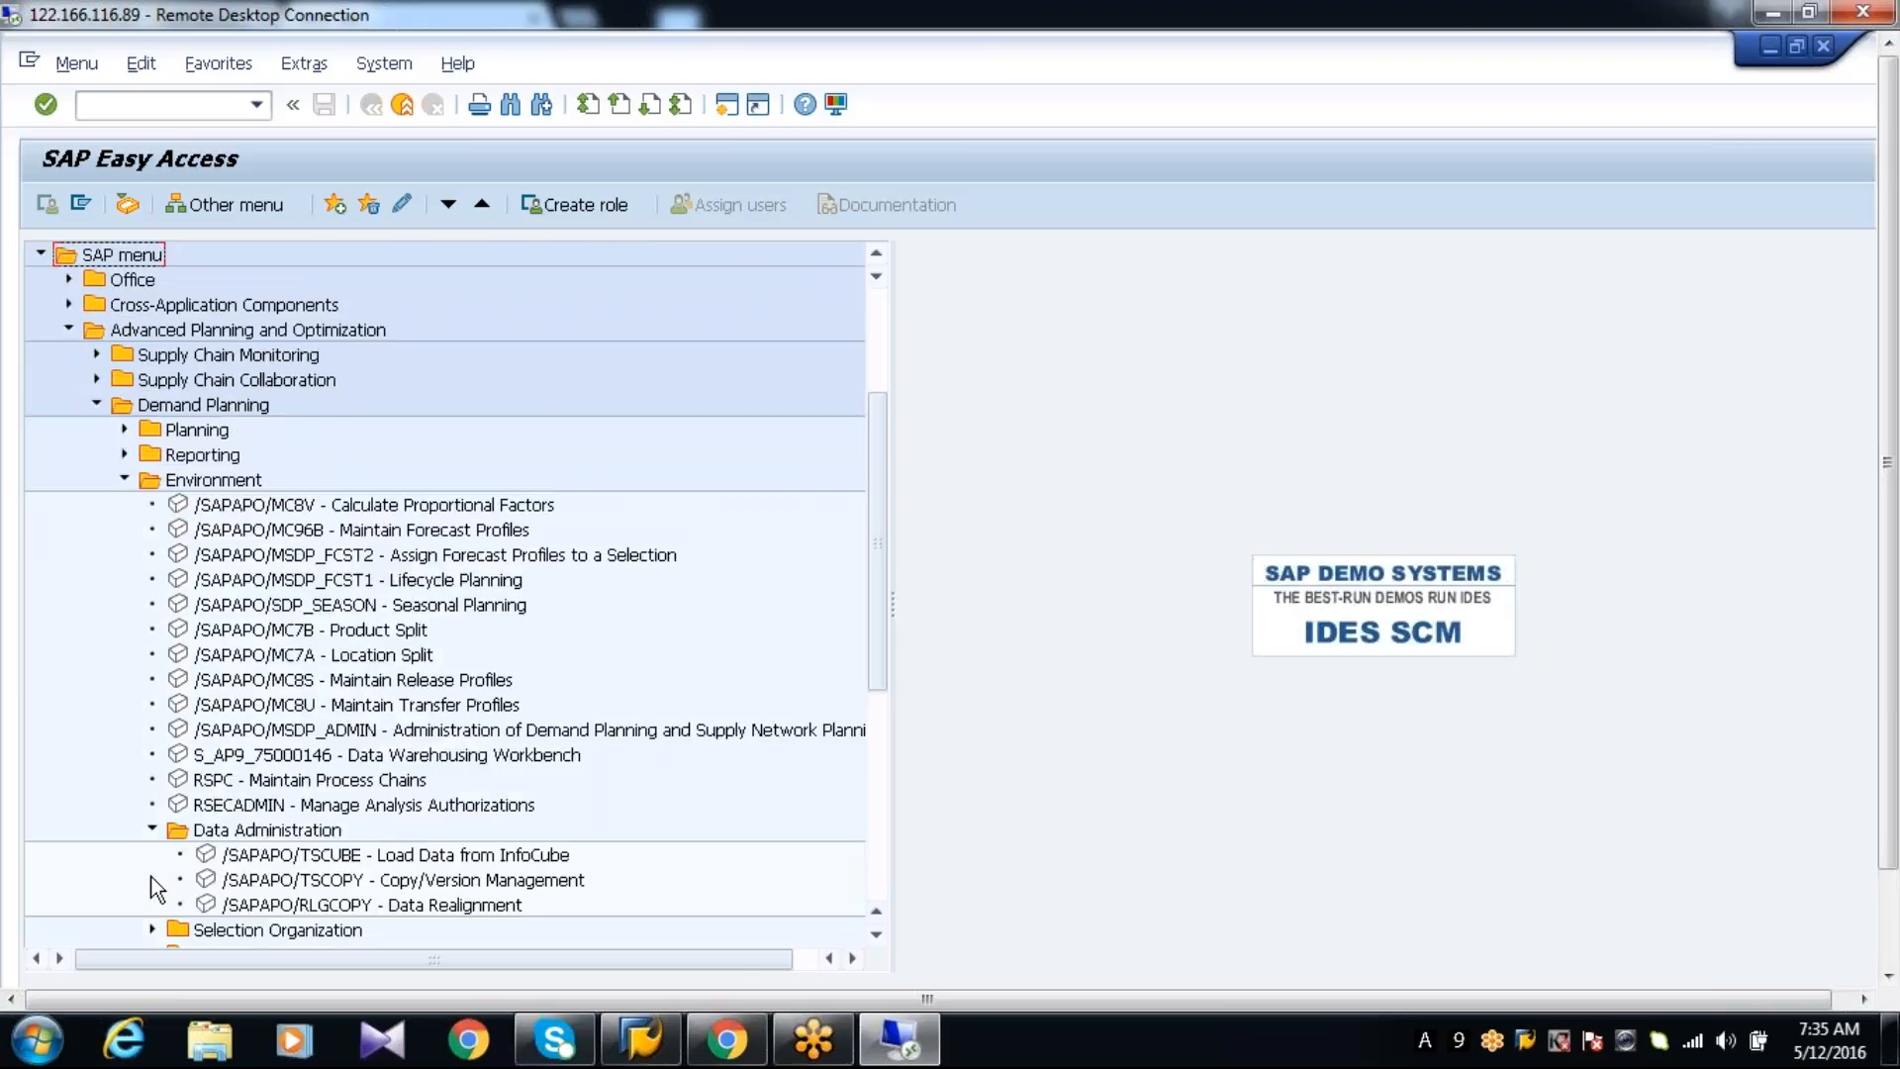
pyautogui.click(317, 857)
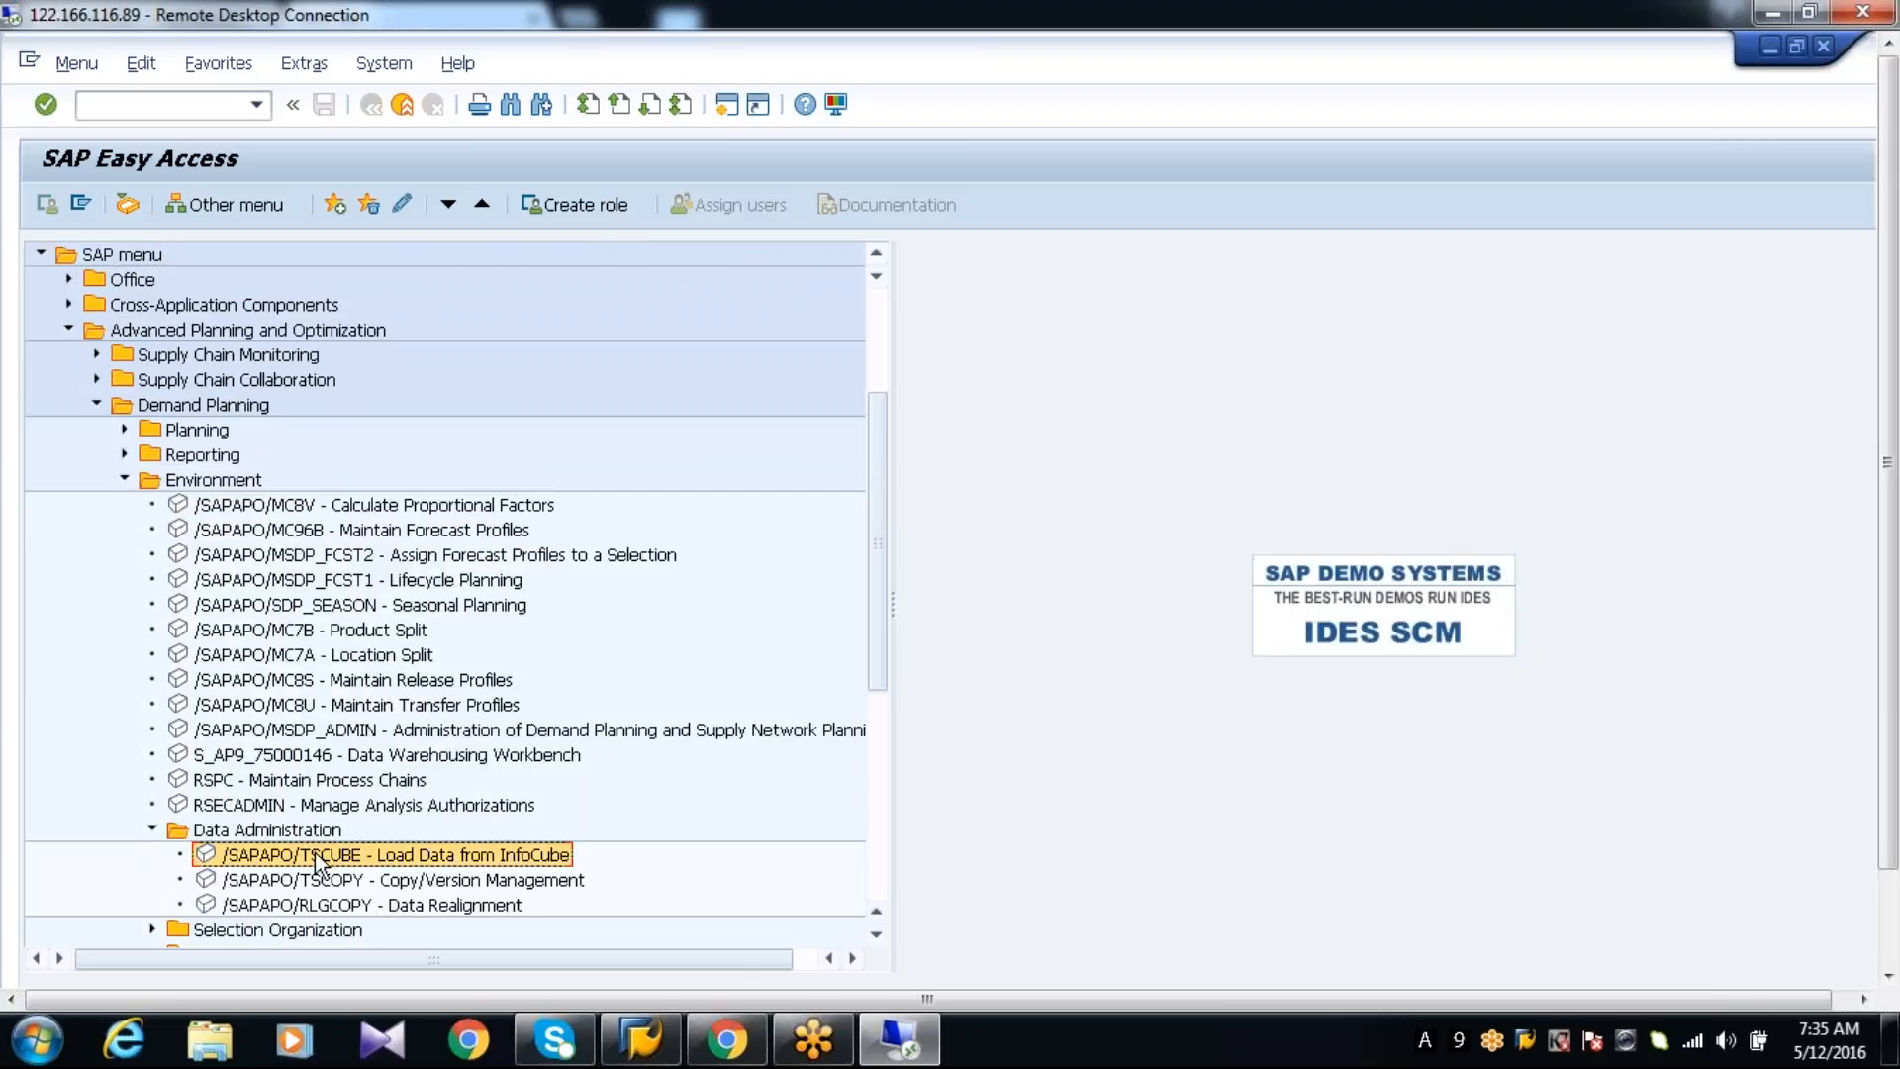
pyautogui.doubleClick(316, 856)
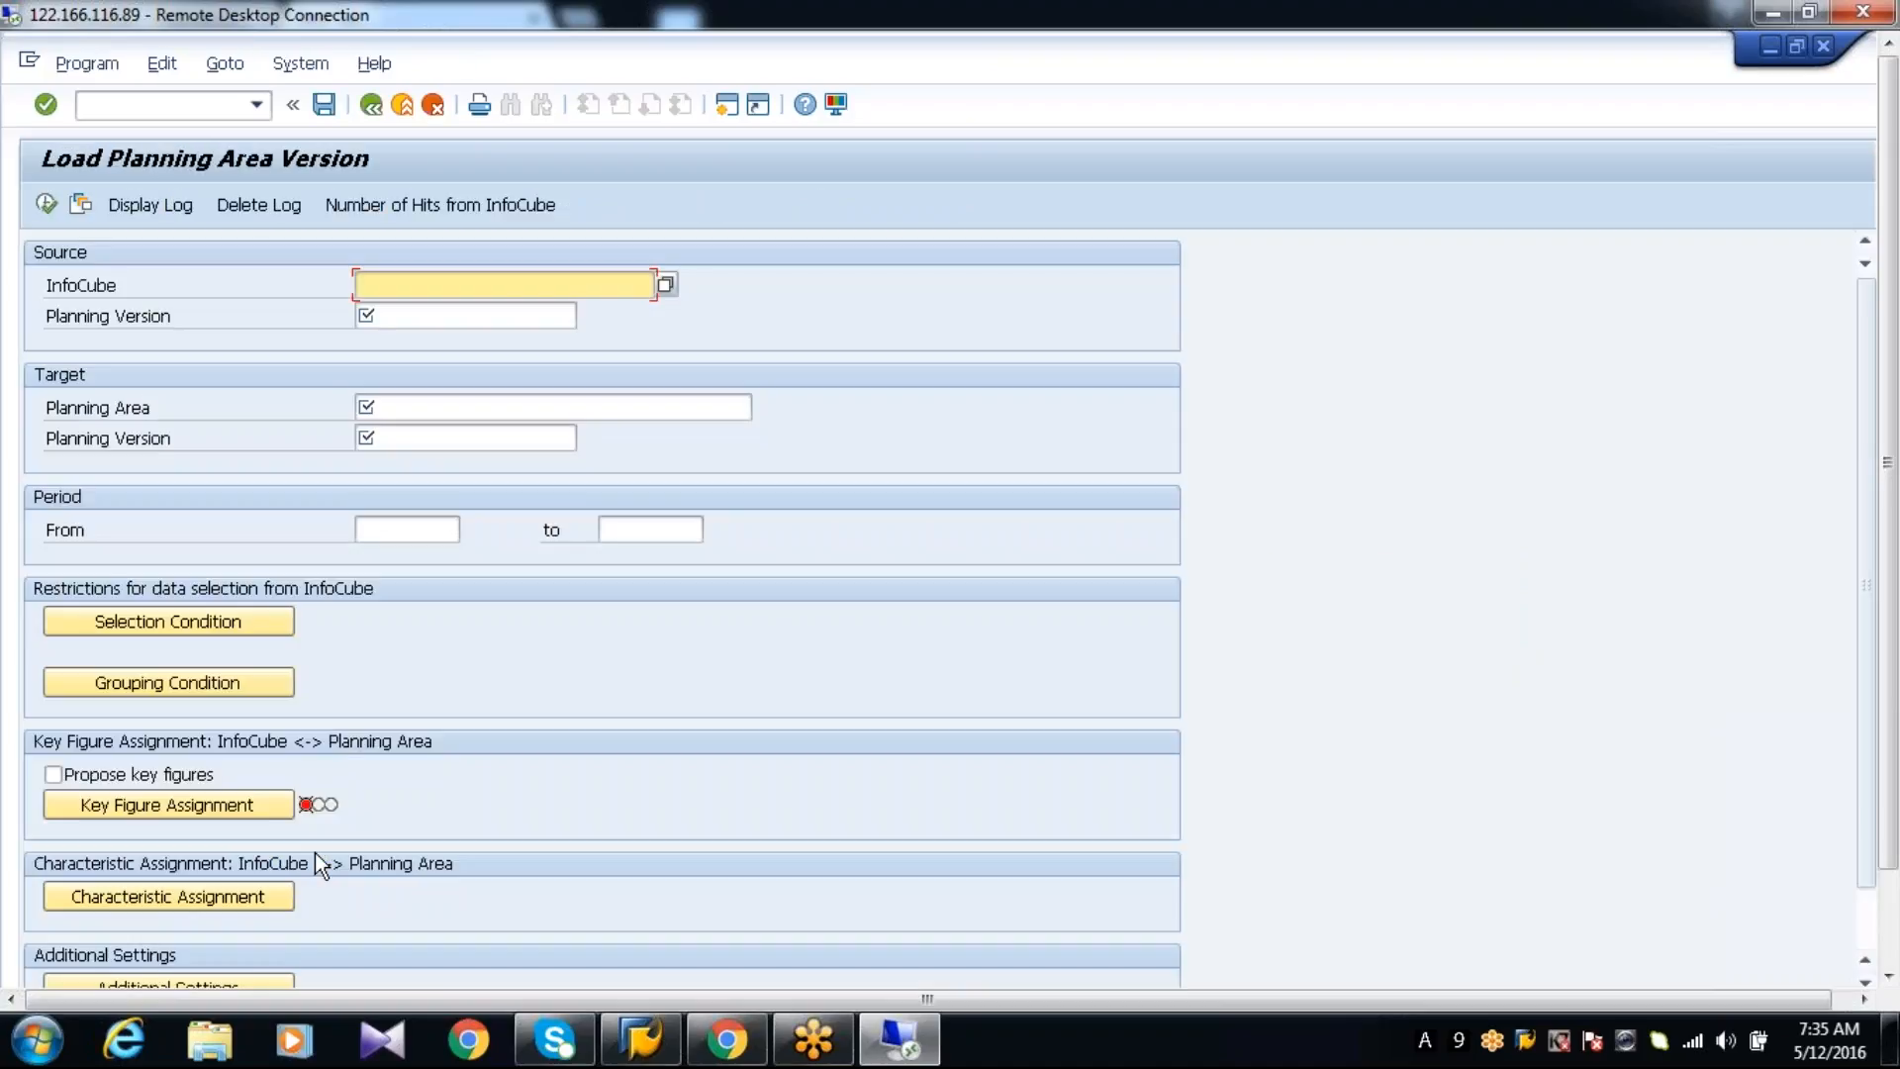
# Specify InfoCube ZAPO_052T with planning version 000 as the source of the load
pyautogui.write('ZAPO')
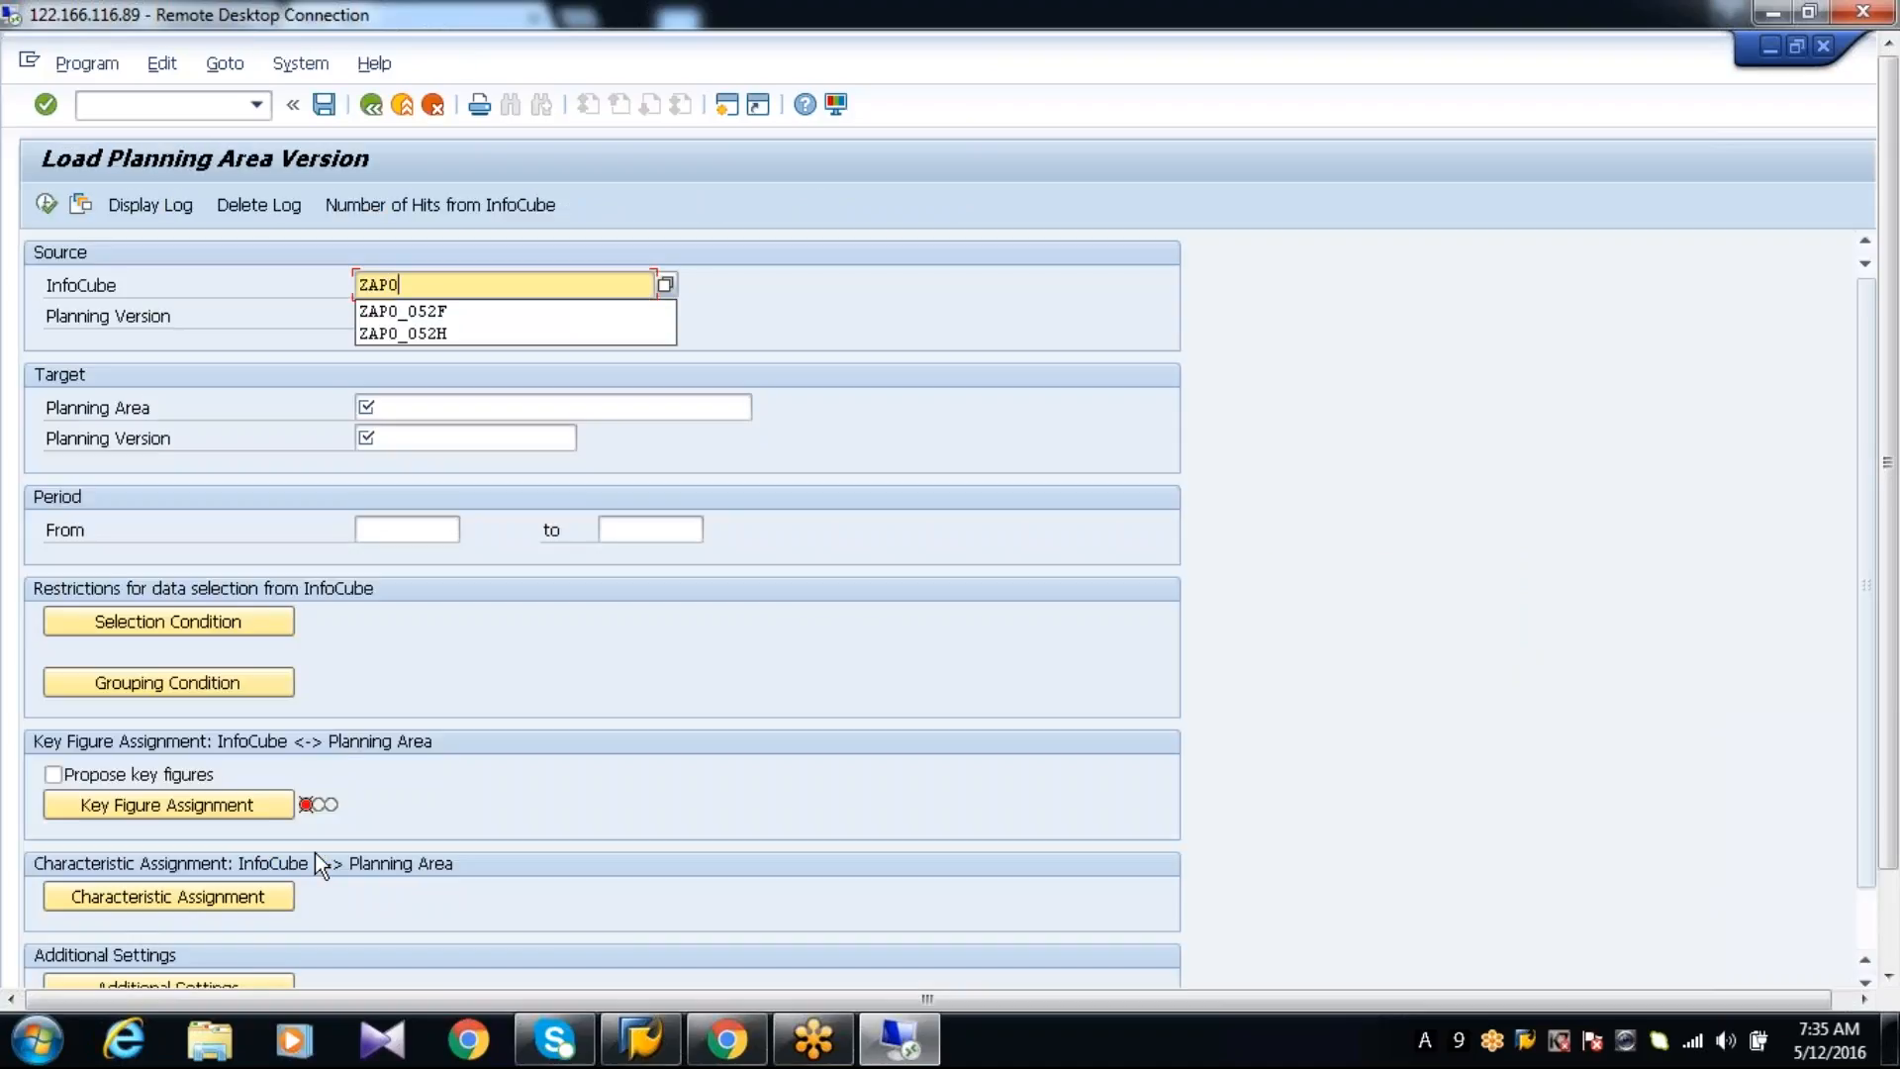
pyautogui.write('_052T')
pyautogui.press('Tab')
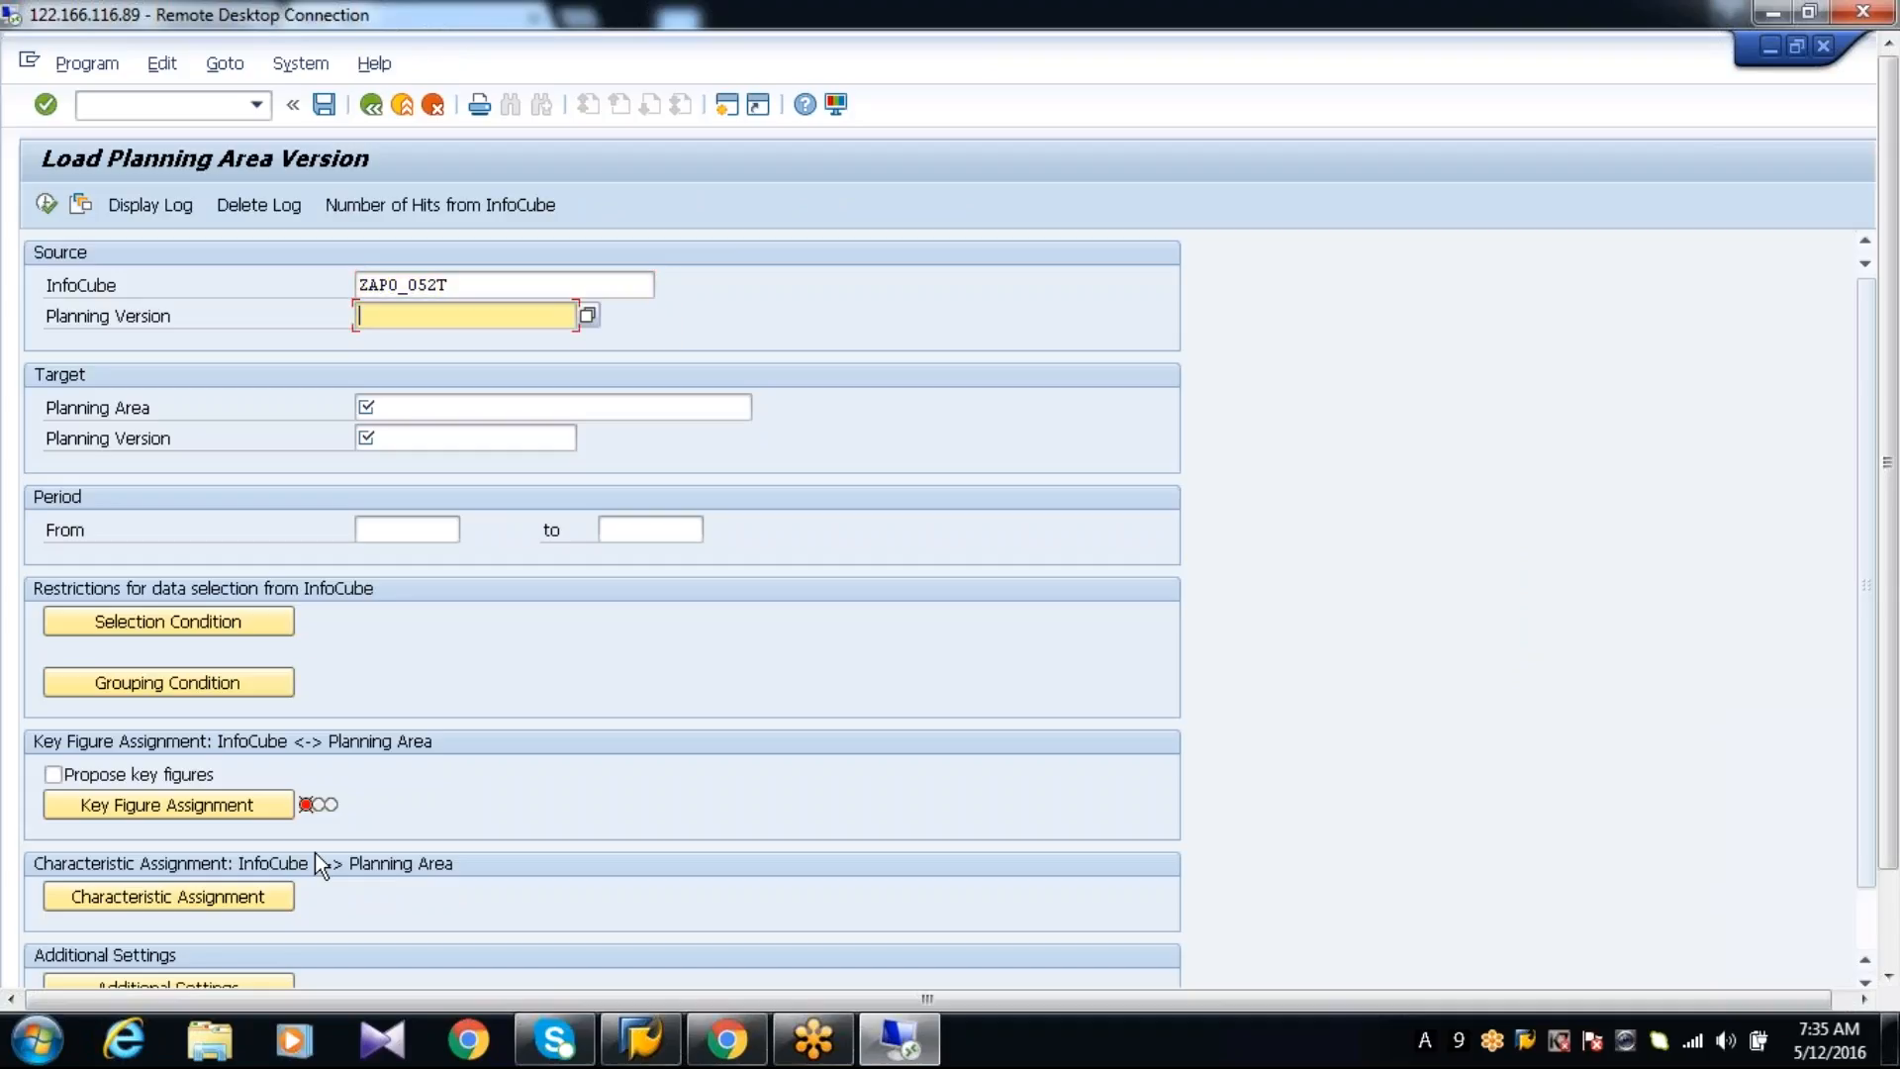
pyautogui.write('000')
pyautogui.press('Tab')
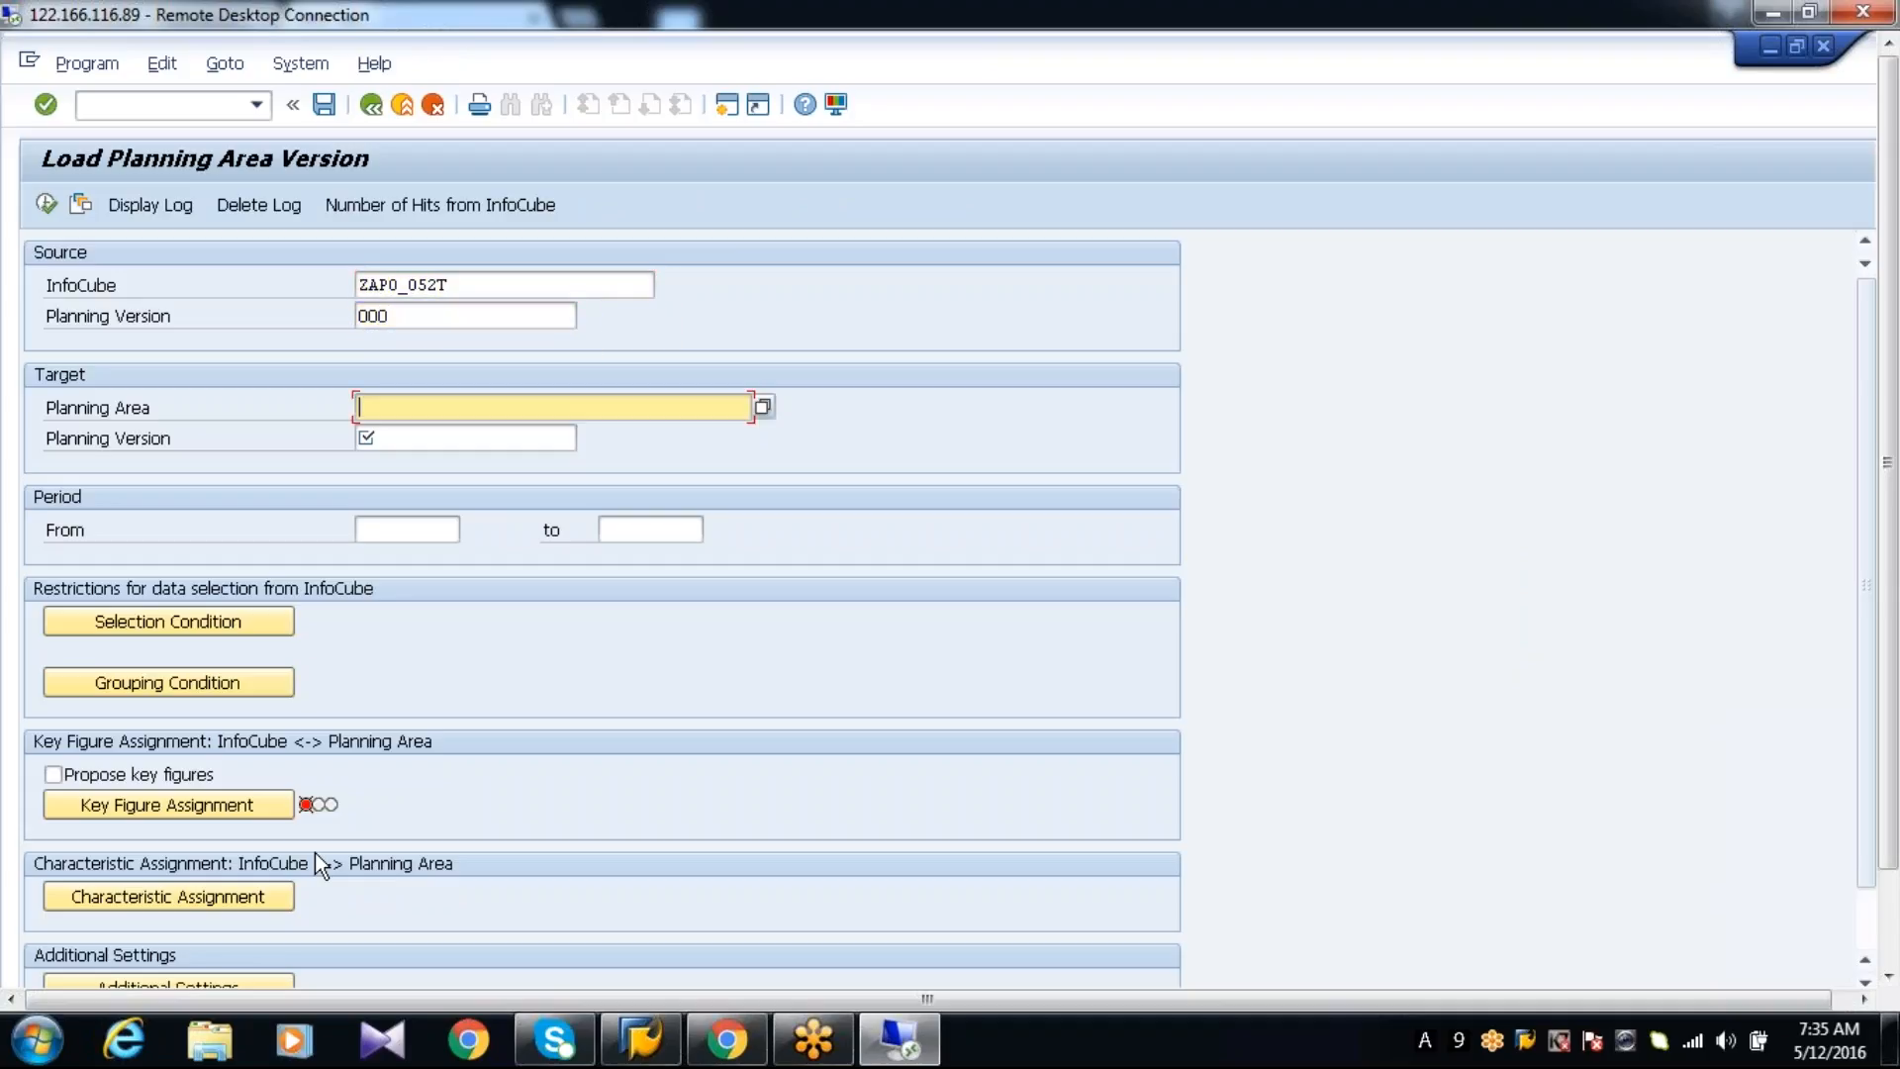
# Specify planning area ZAPO_052 with planning version 000 as the load target
pyautogui.write('ZAPO_0')
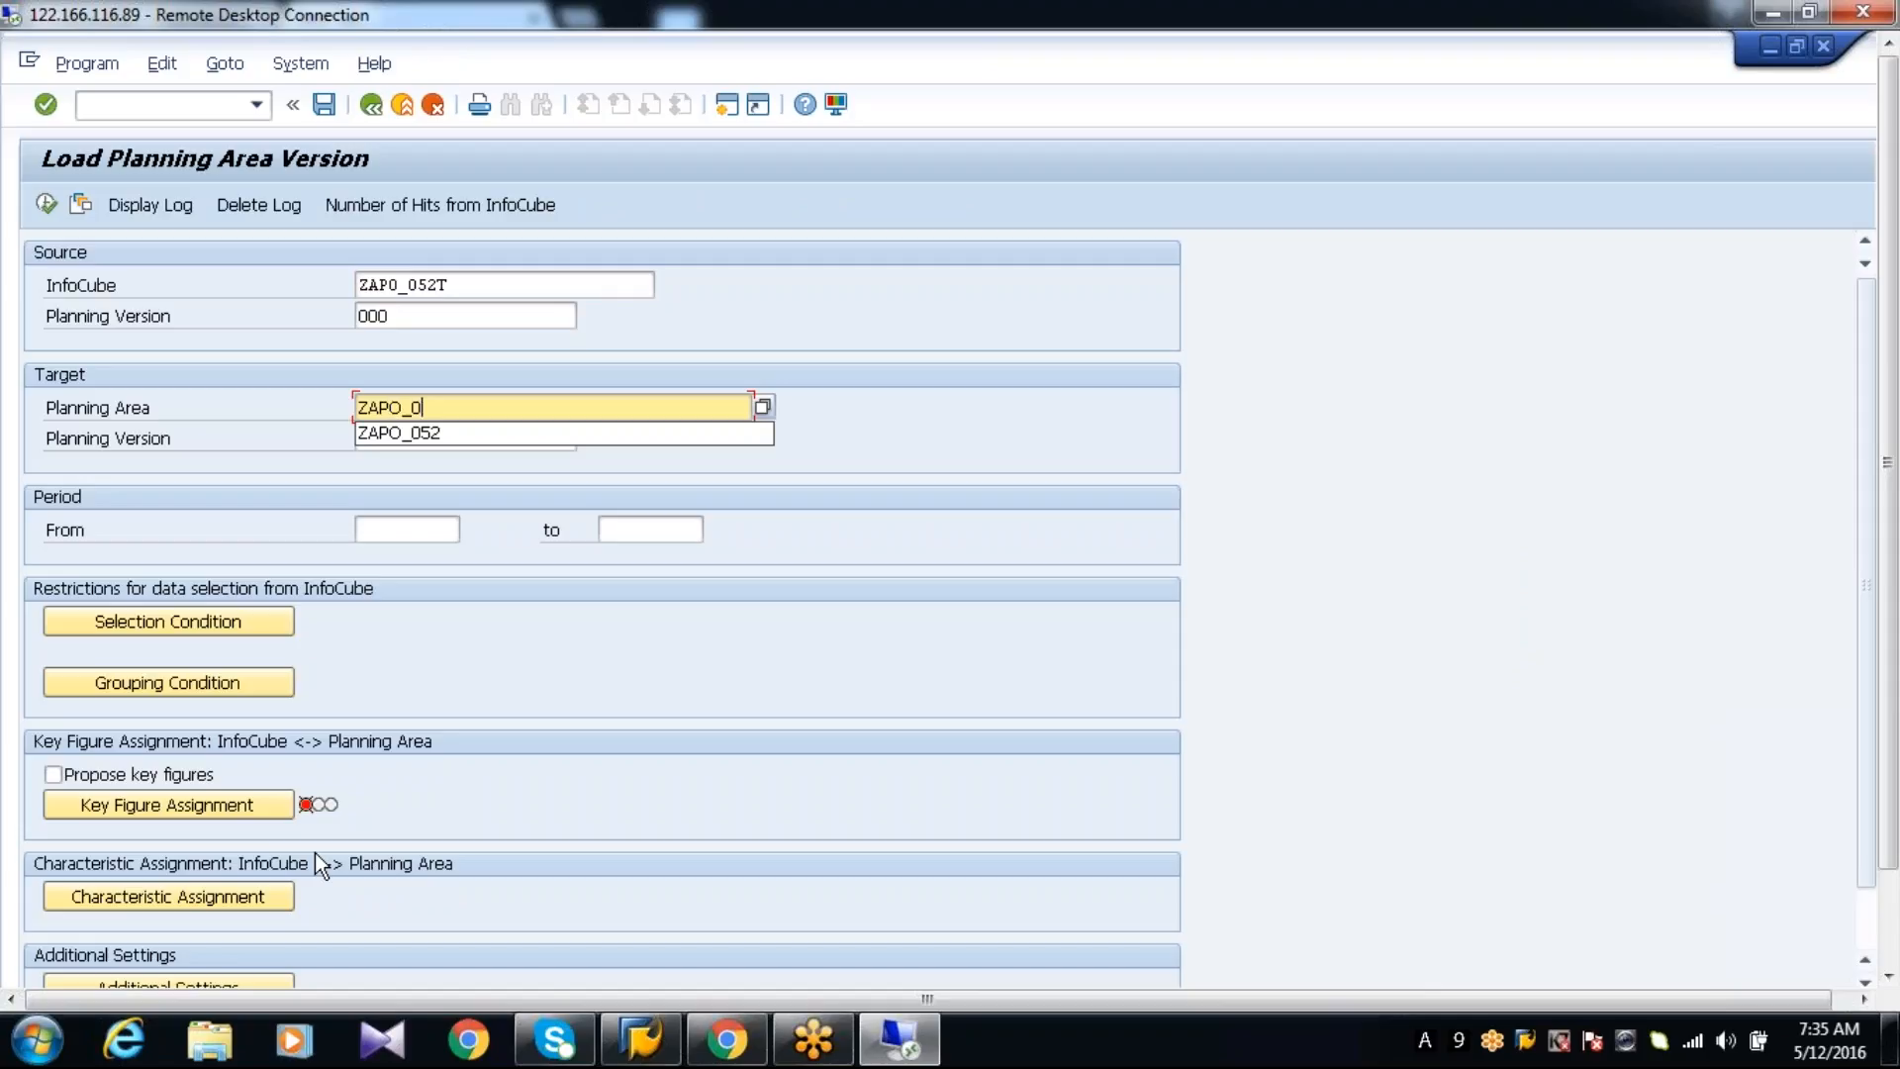
pyautogui.write('52')
pyautogui.press('Tab')
pyautogui.write('000')
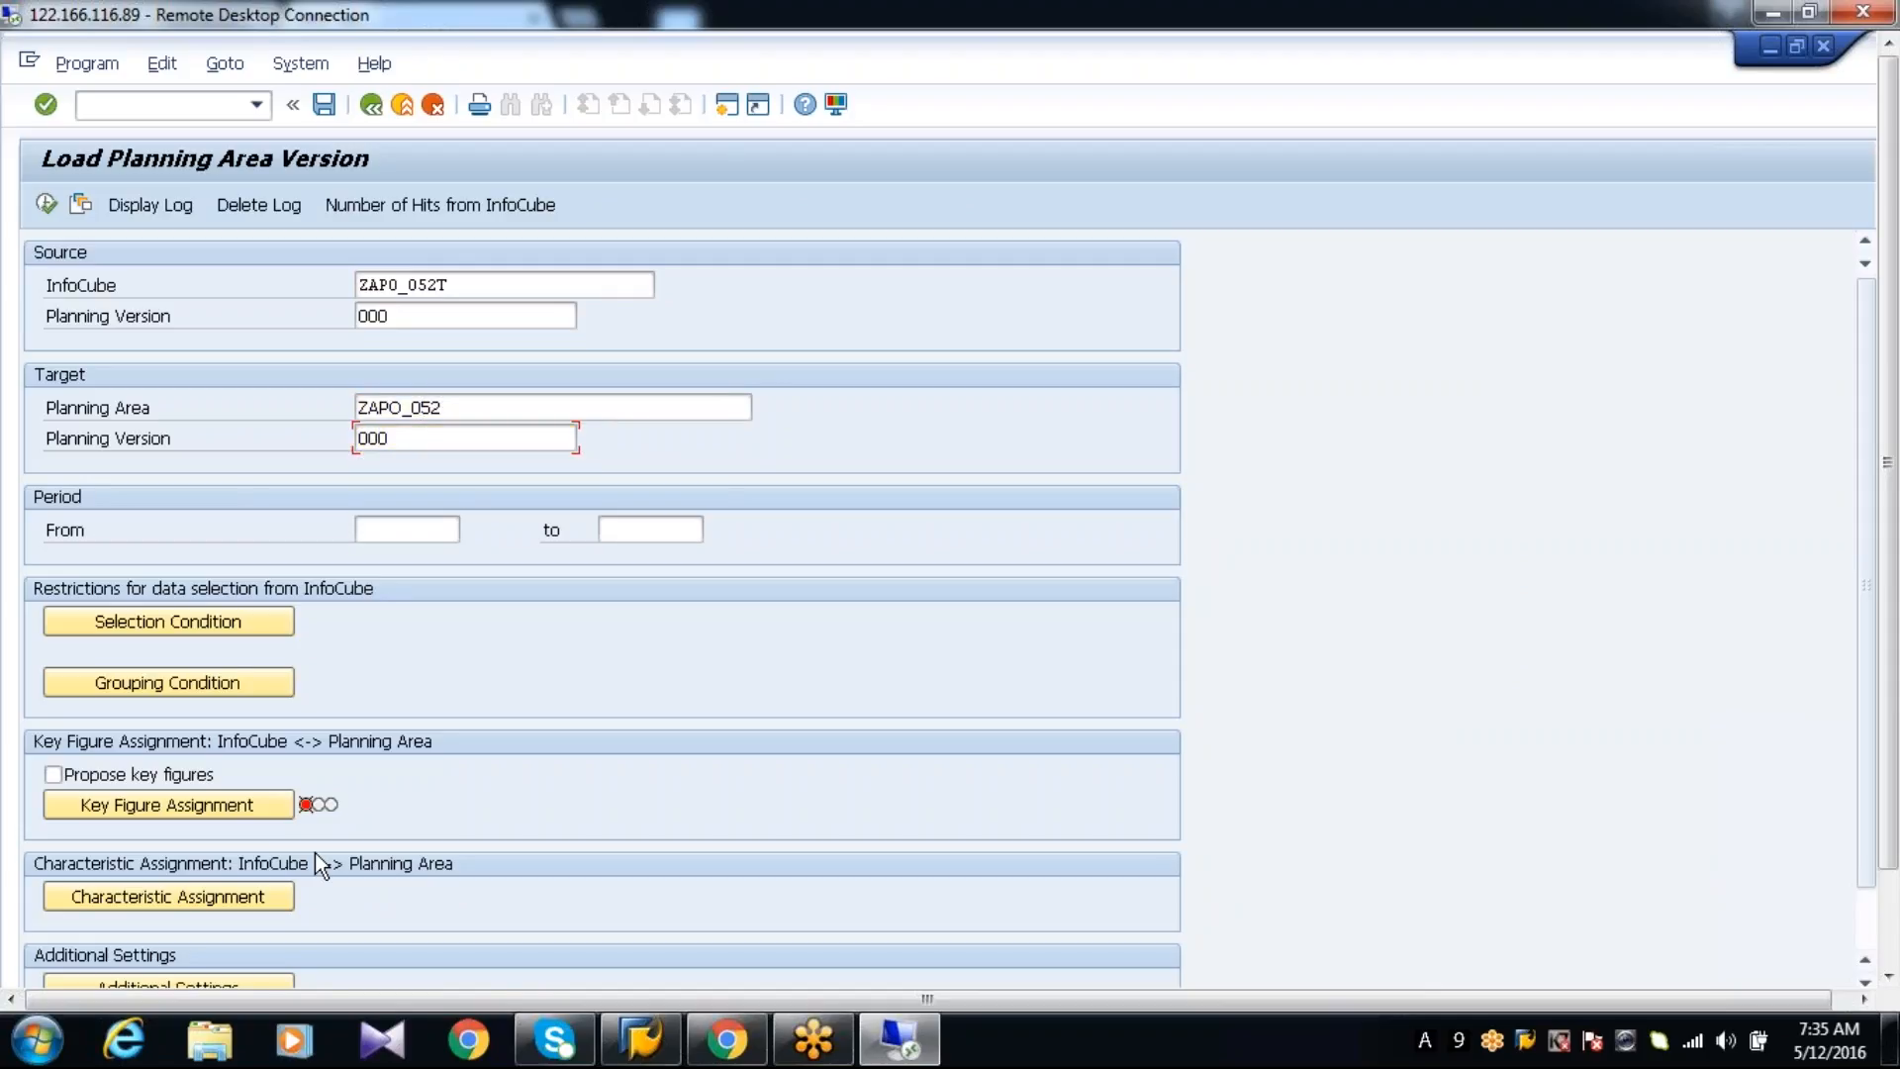
pyautogui.press('Tab')
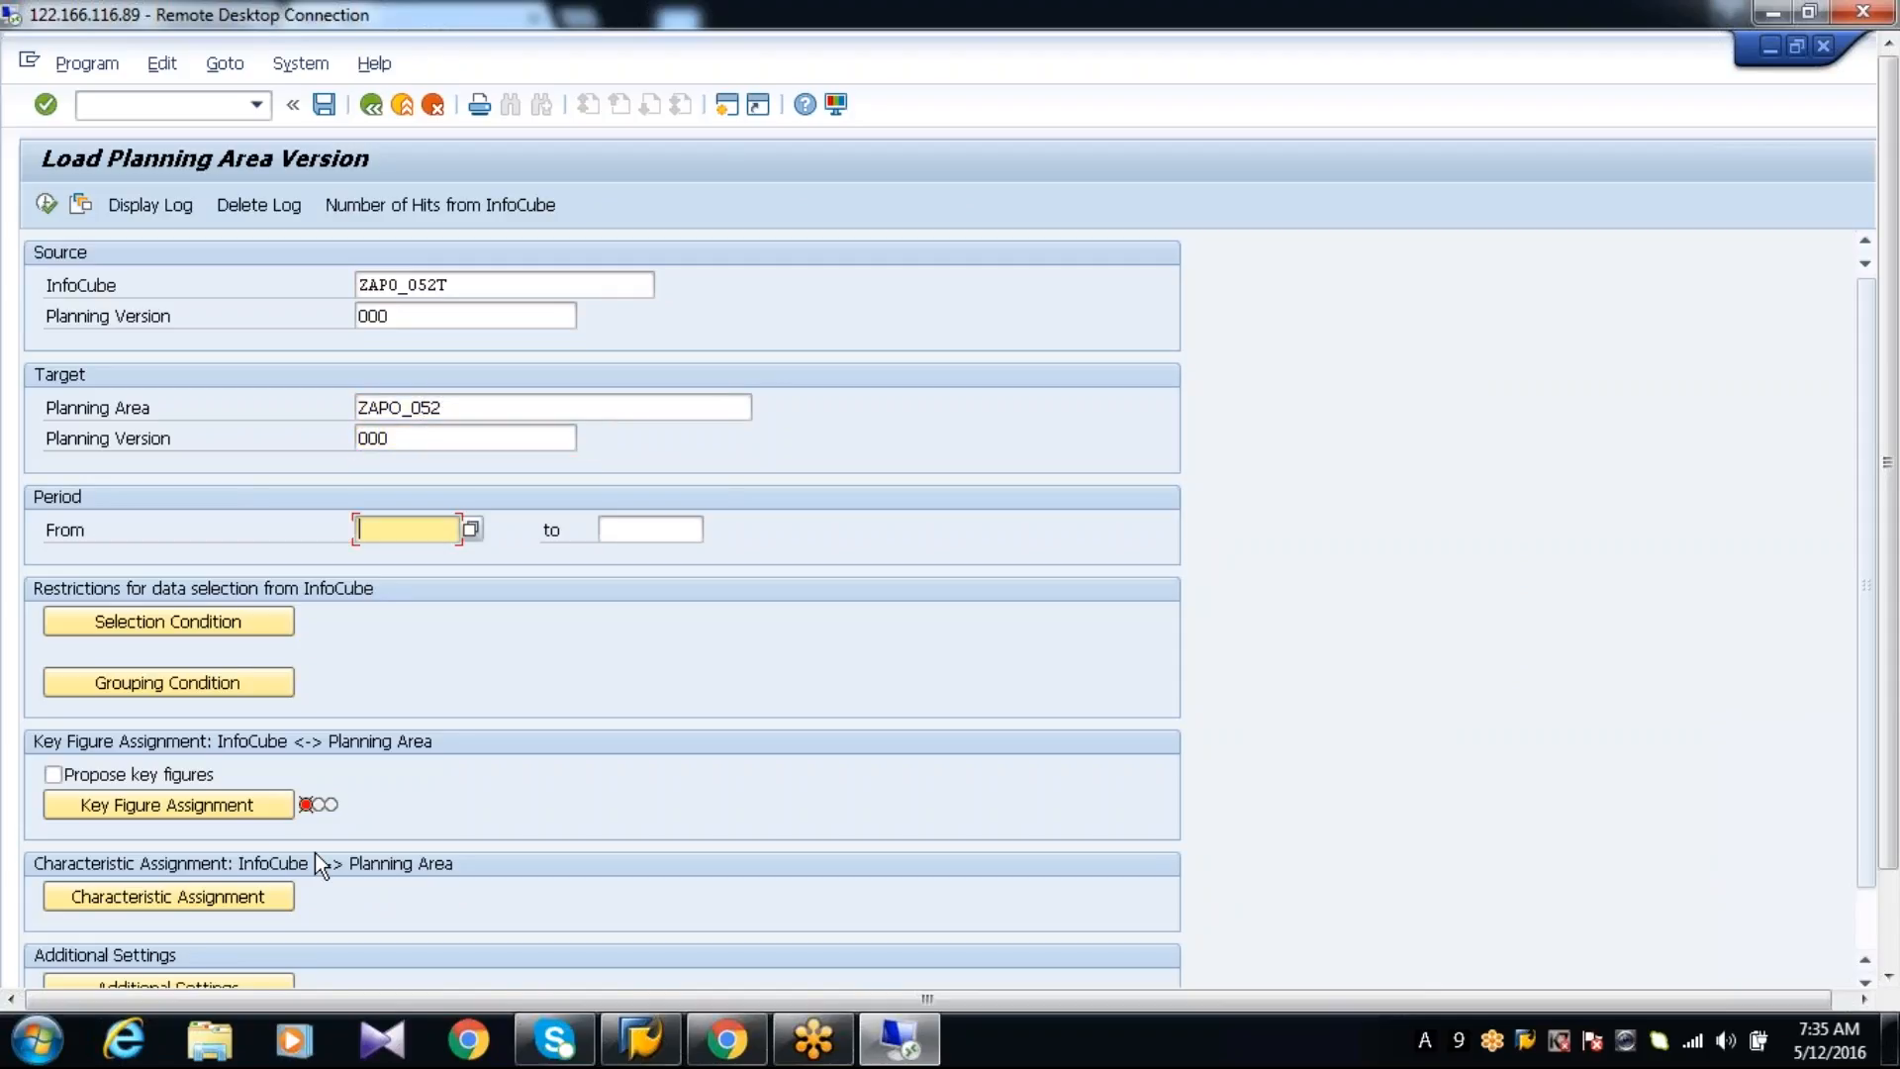
# Set the load period from 01.06.2016 to 30.06.2016, checking the June 2016 calendar for the month's end
pyautogui.write('010')
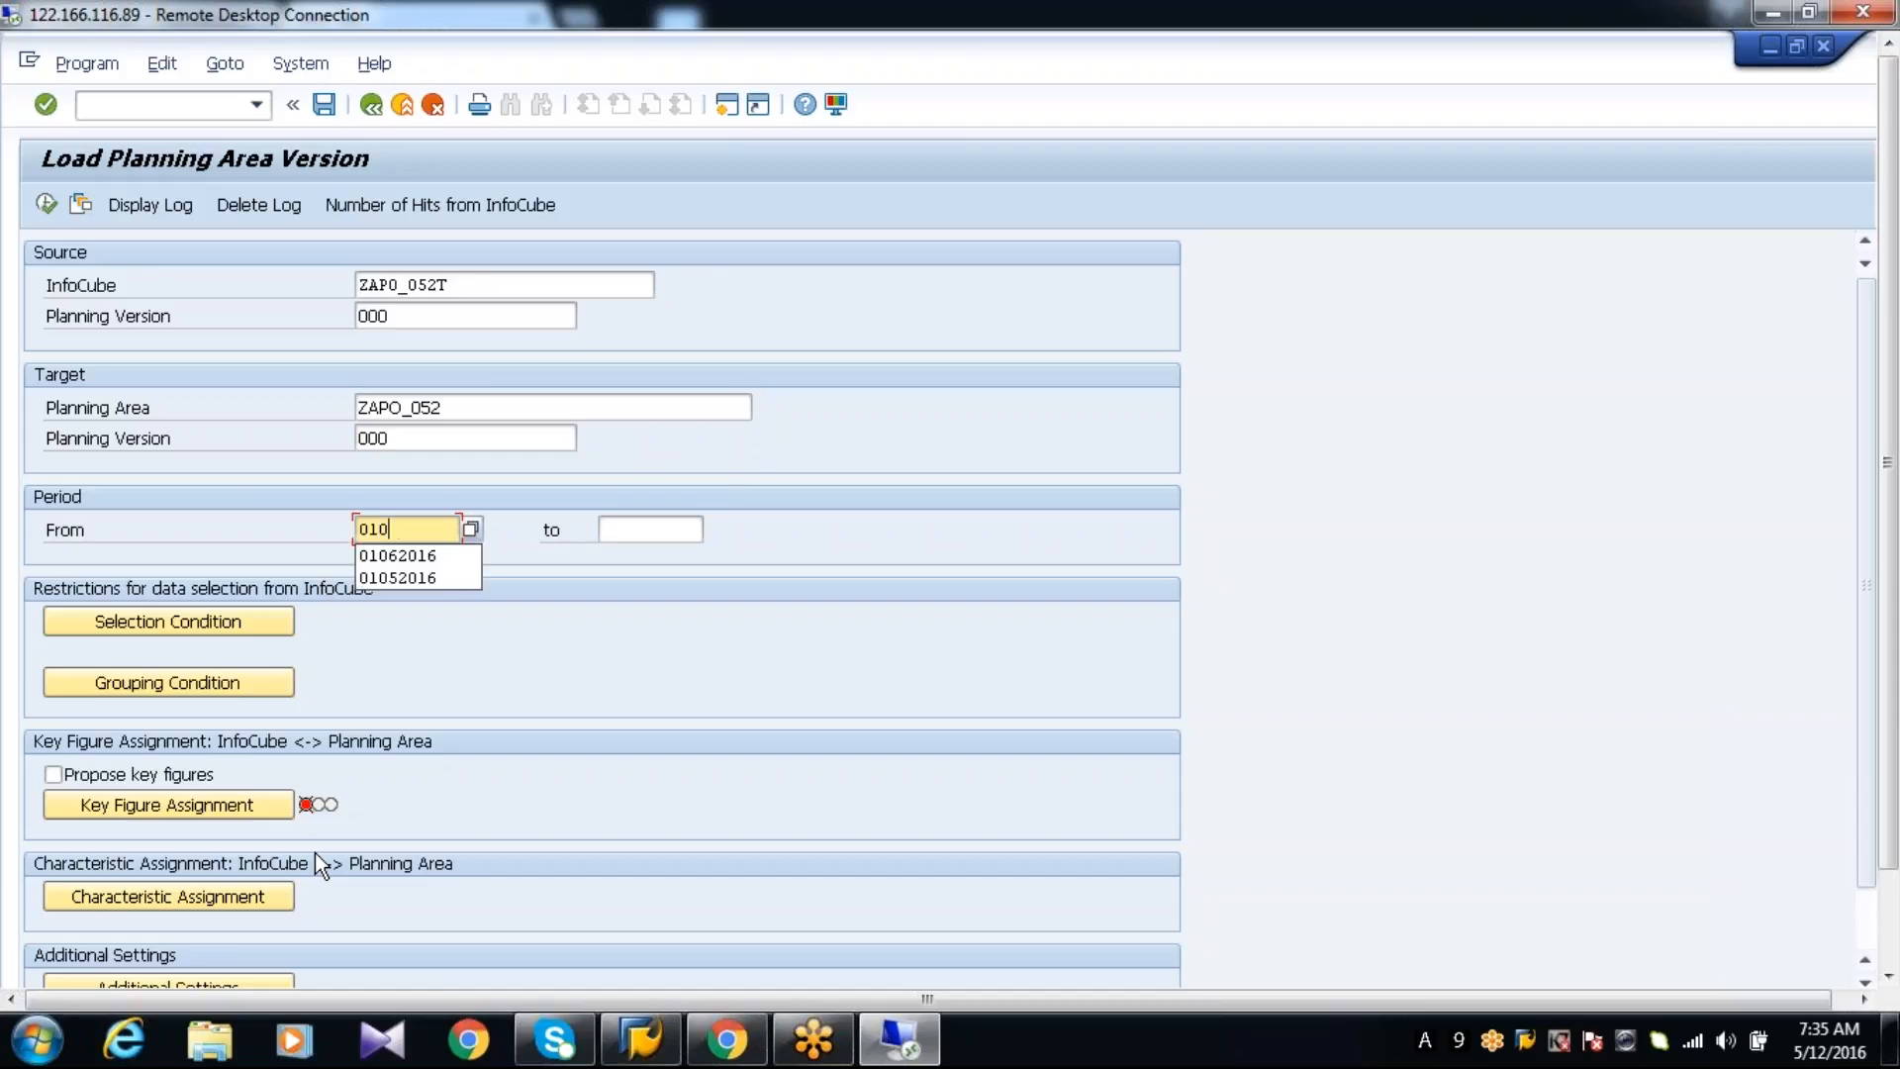
pyautogui.write('62016')
pyautogui.press('Tab')
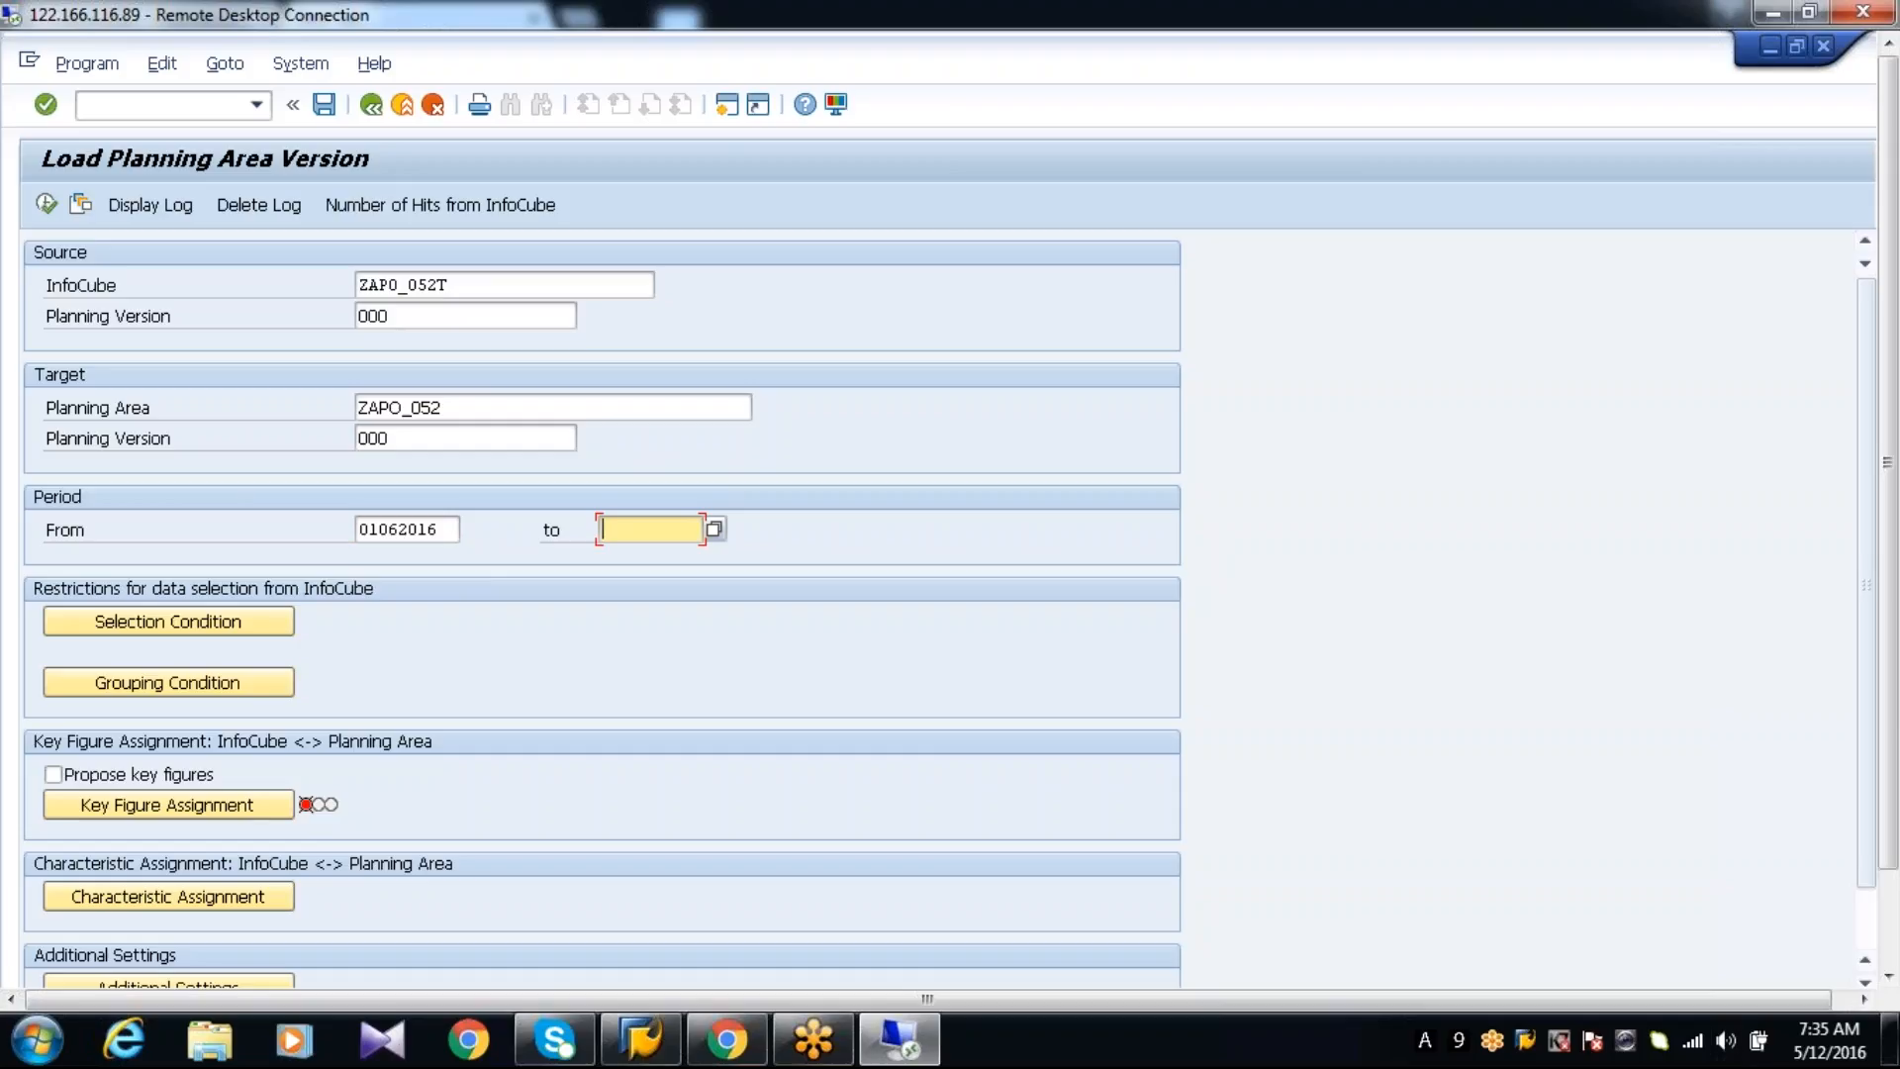
pyautogui.click(1828, 1038)
pyautogui.click(1653, 725)
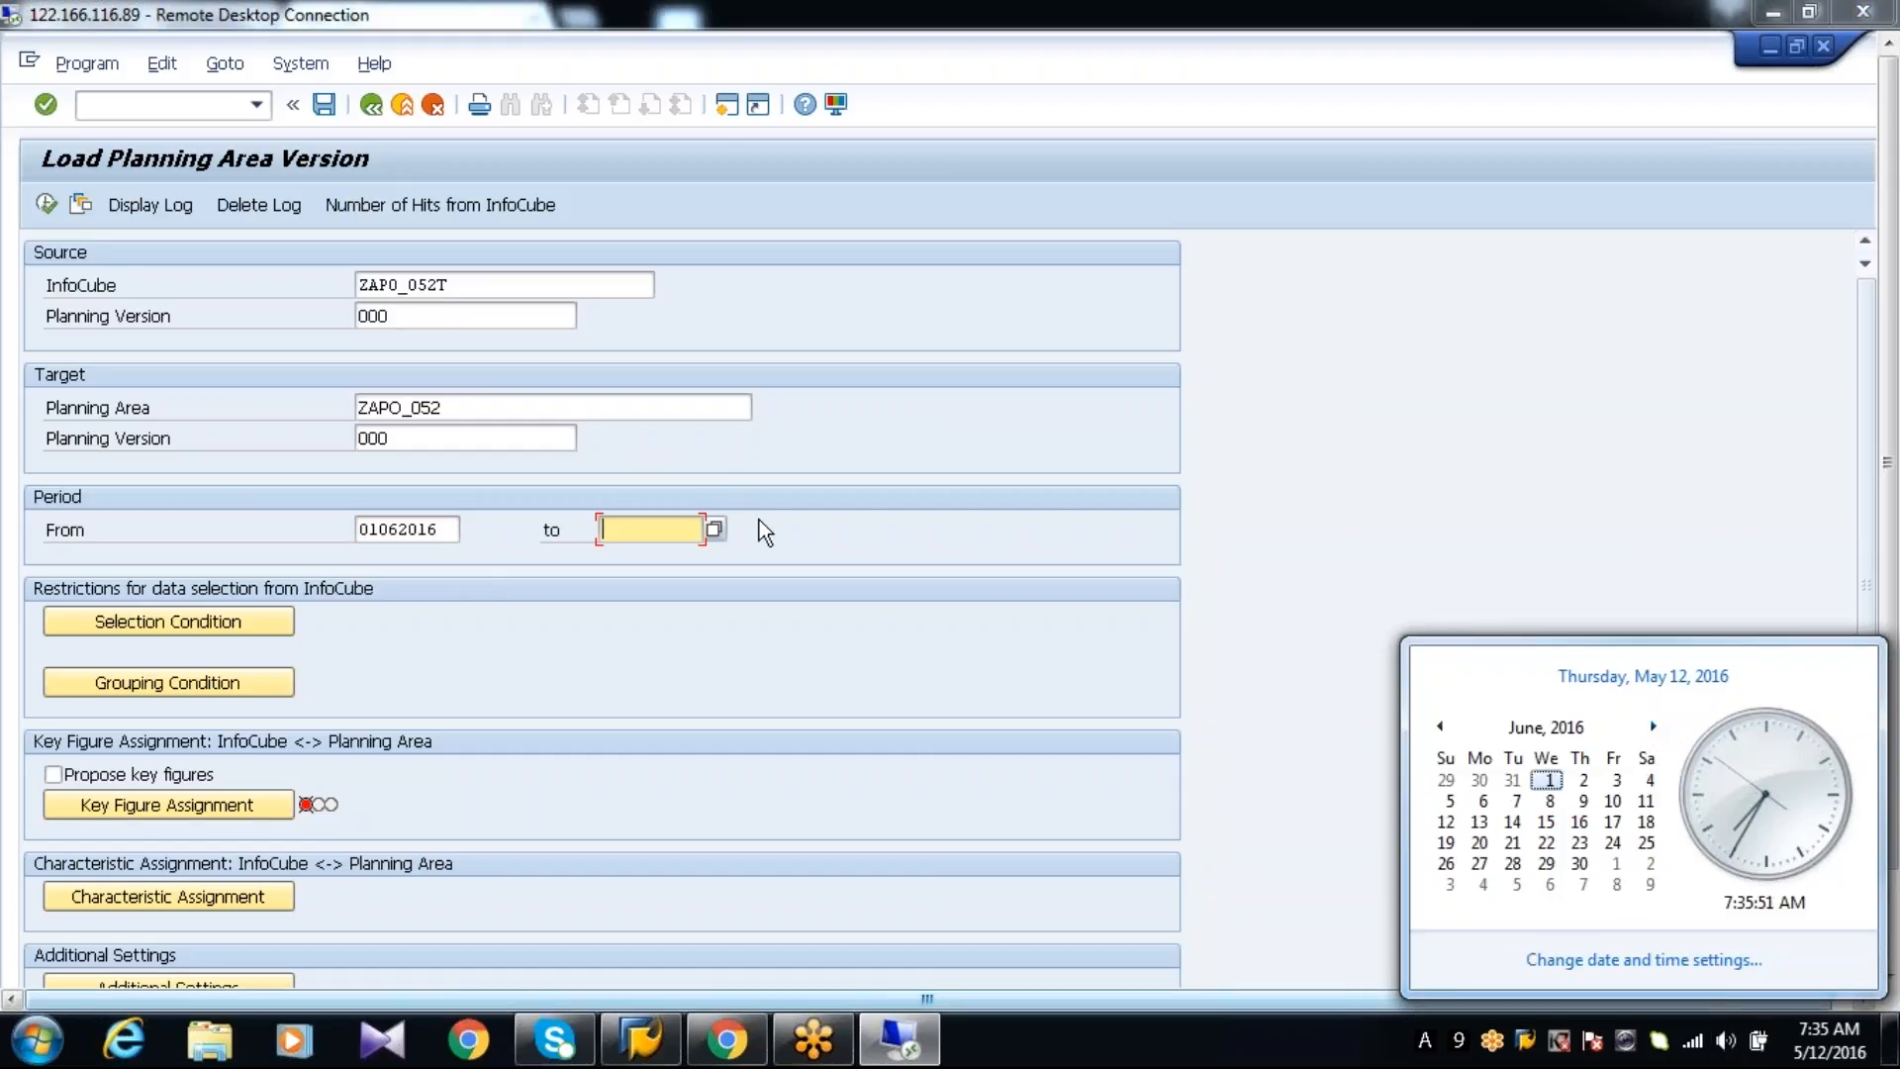
pyautogui.click(635, 527)
pyautogui.write('30')
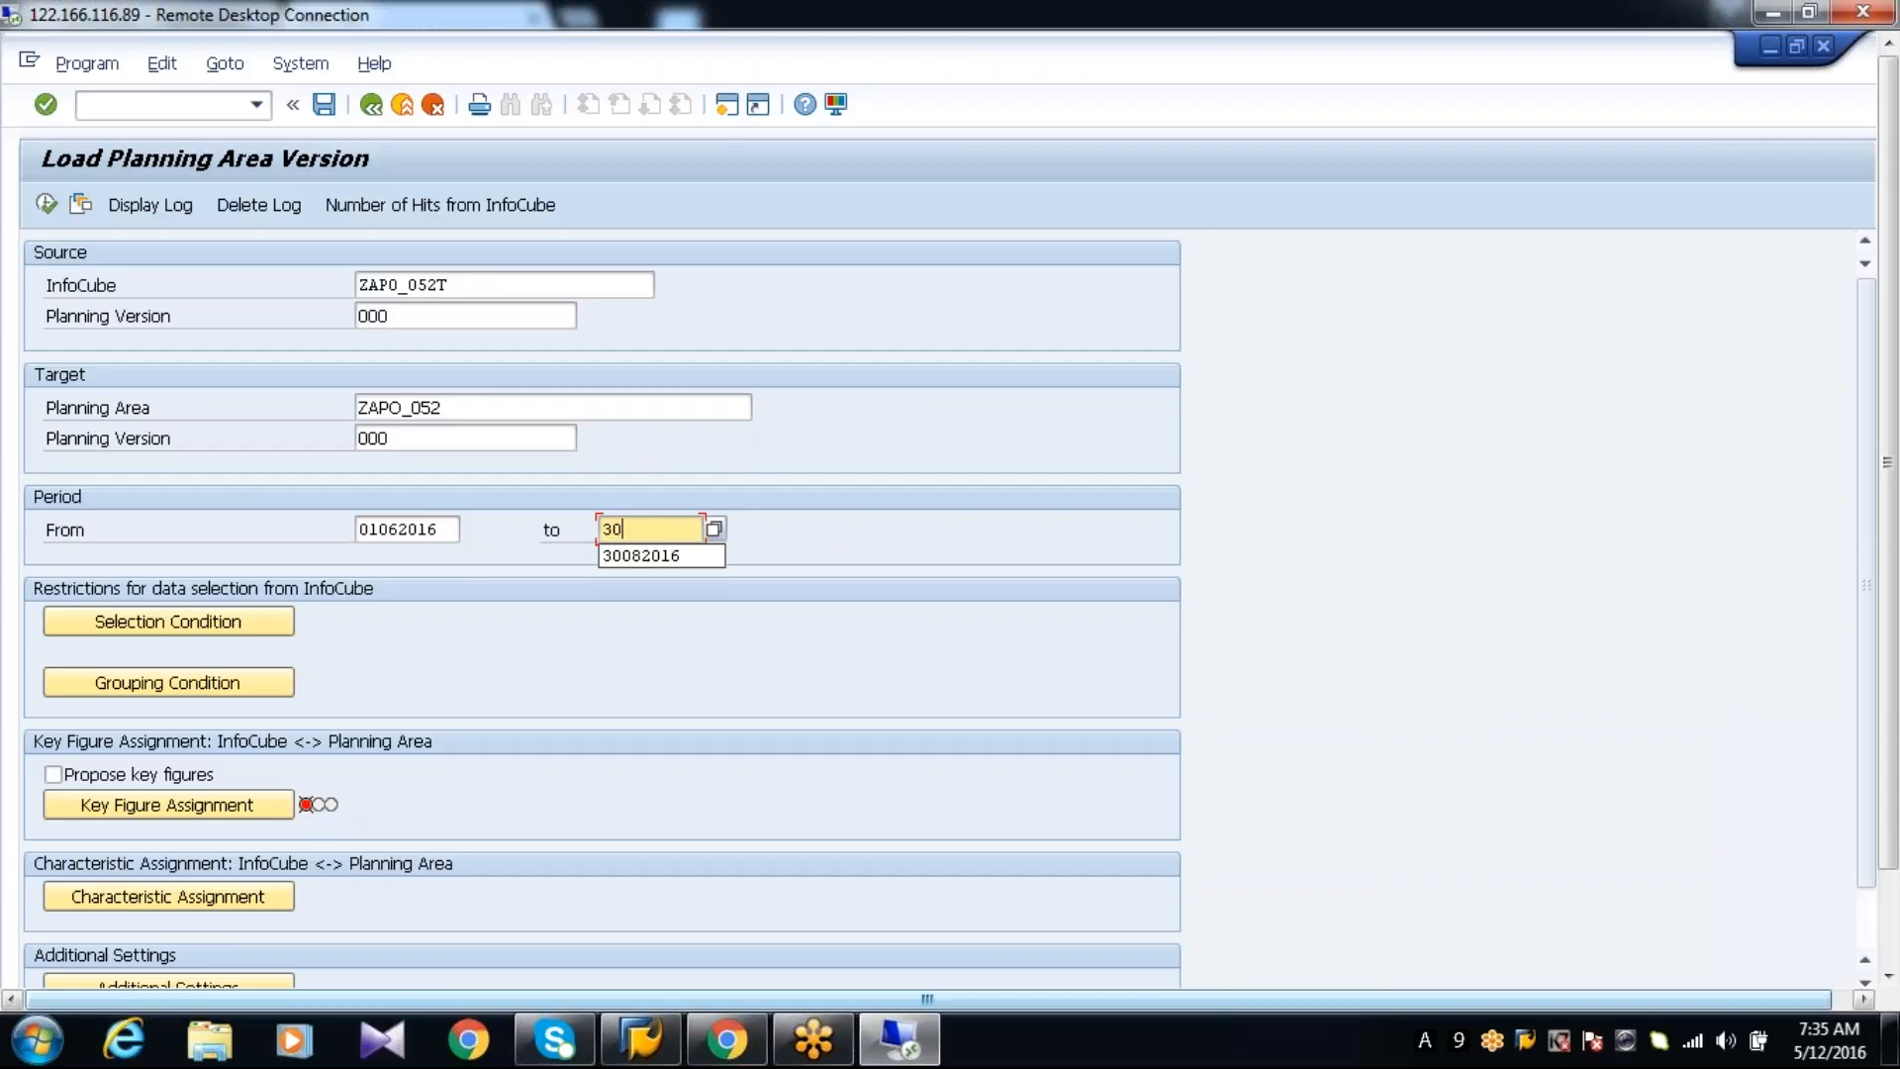
pyautogui.write('0620')
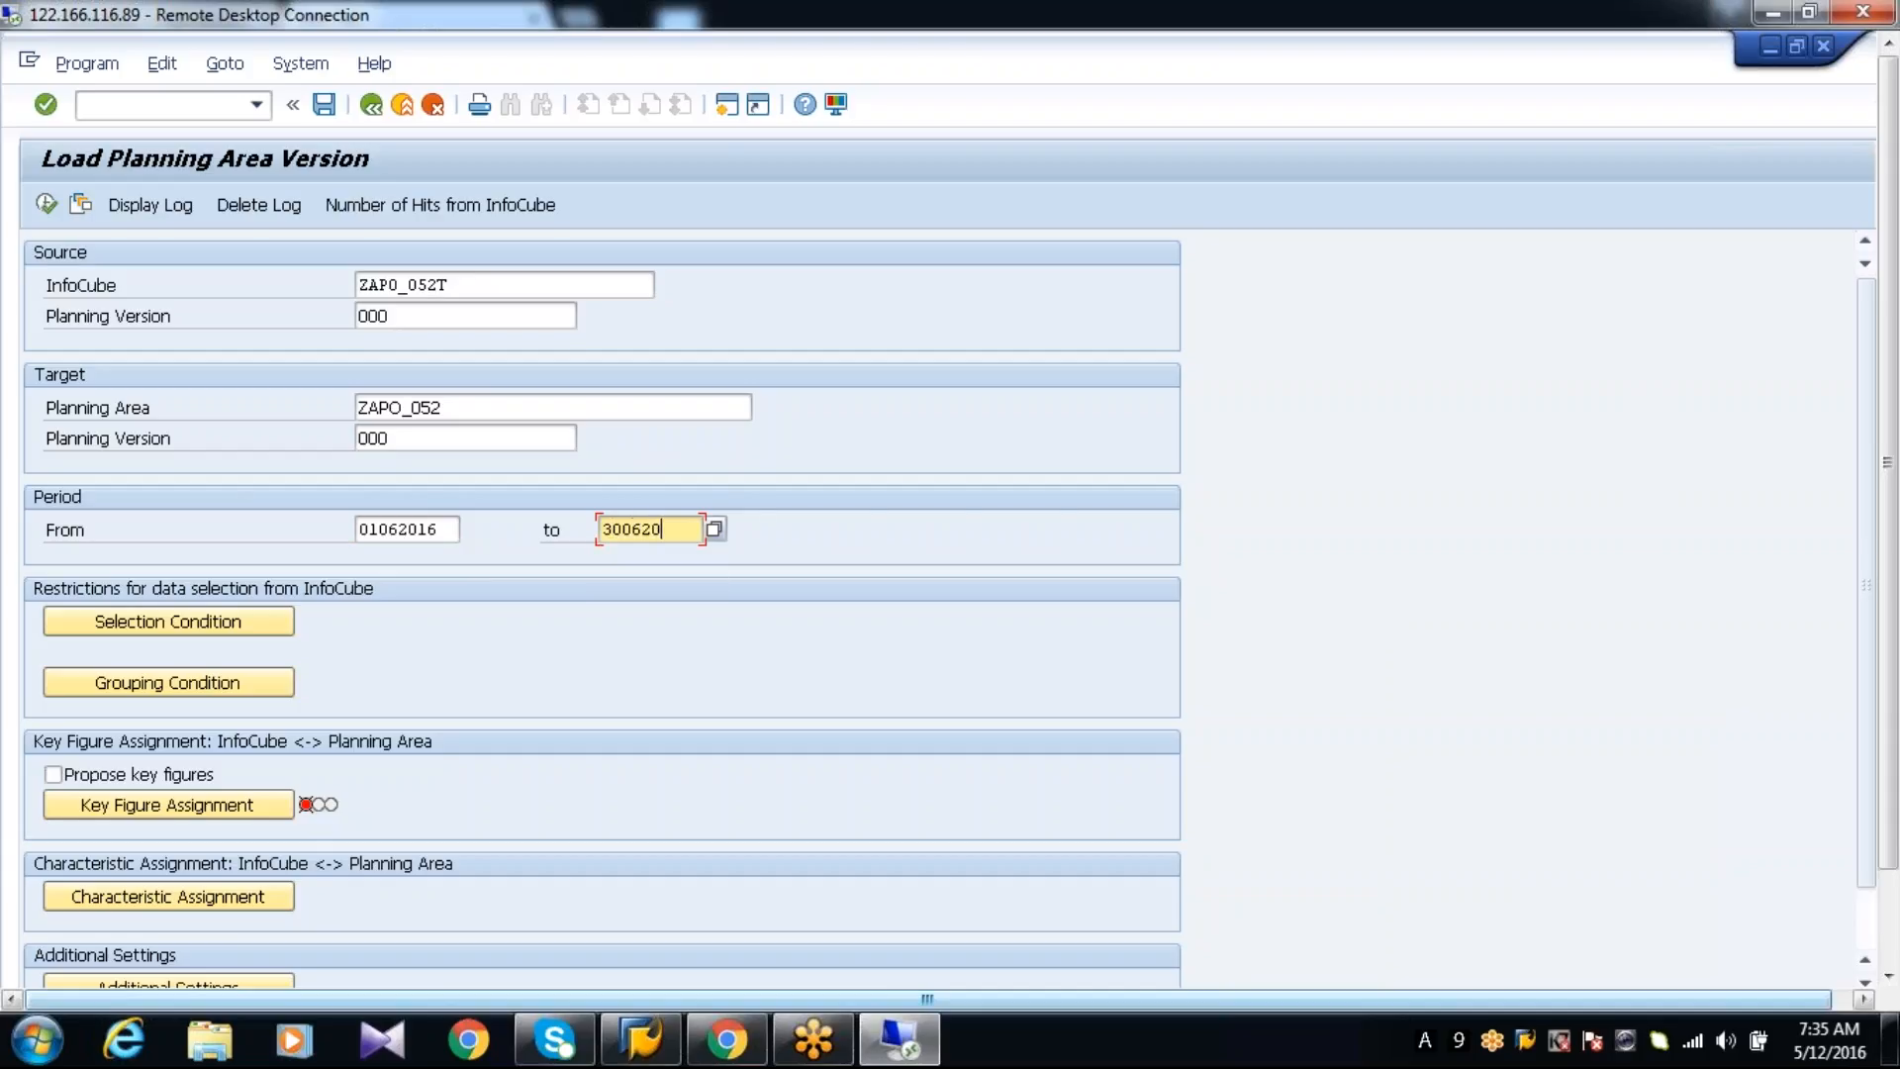
pyautogui.write('16')
pyautogui.press('Return')
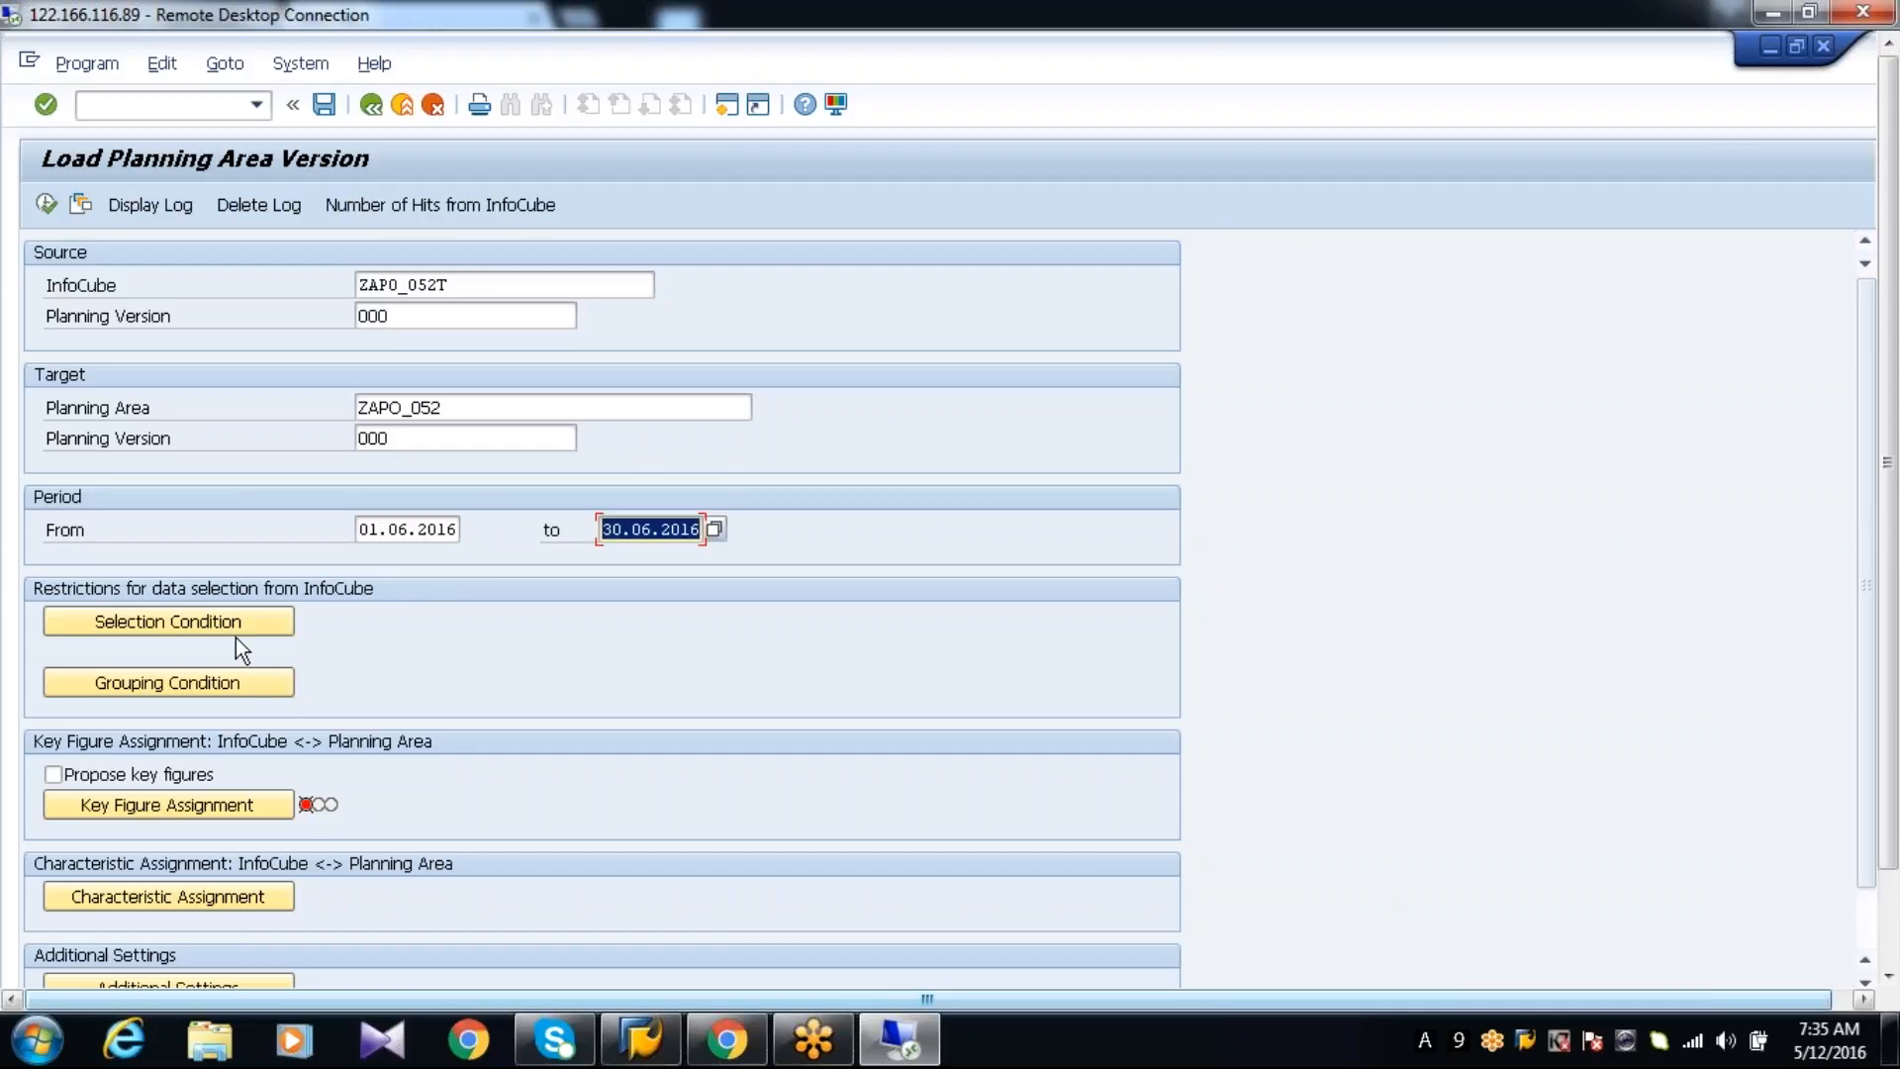
# Apply the selection condition without restrictions and accept the grouping by ZAPO_052 product, location and customer
pyautogui.click(234, 624)
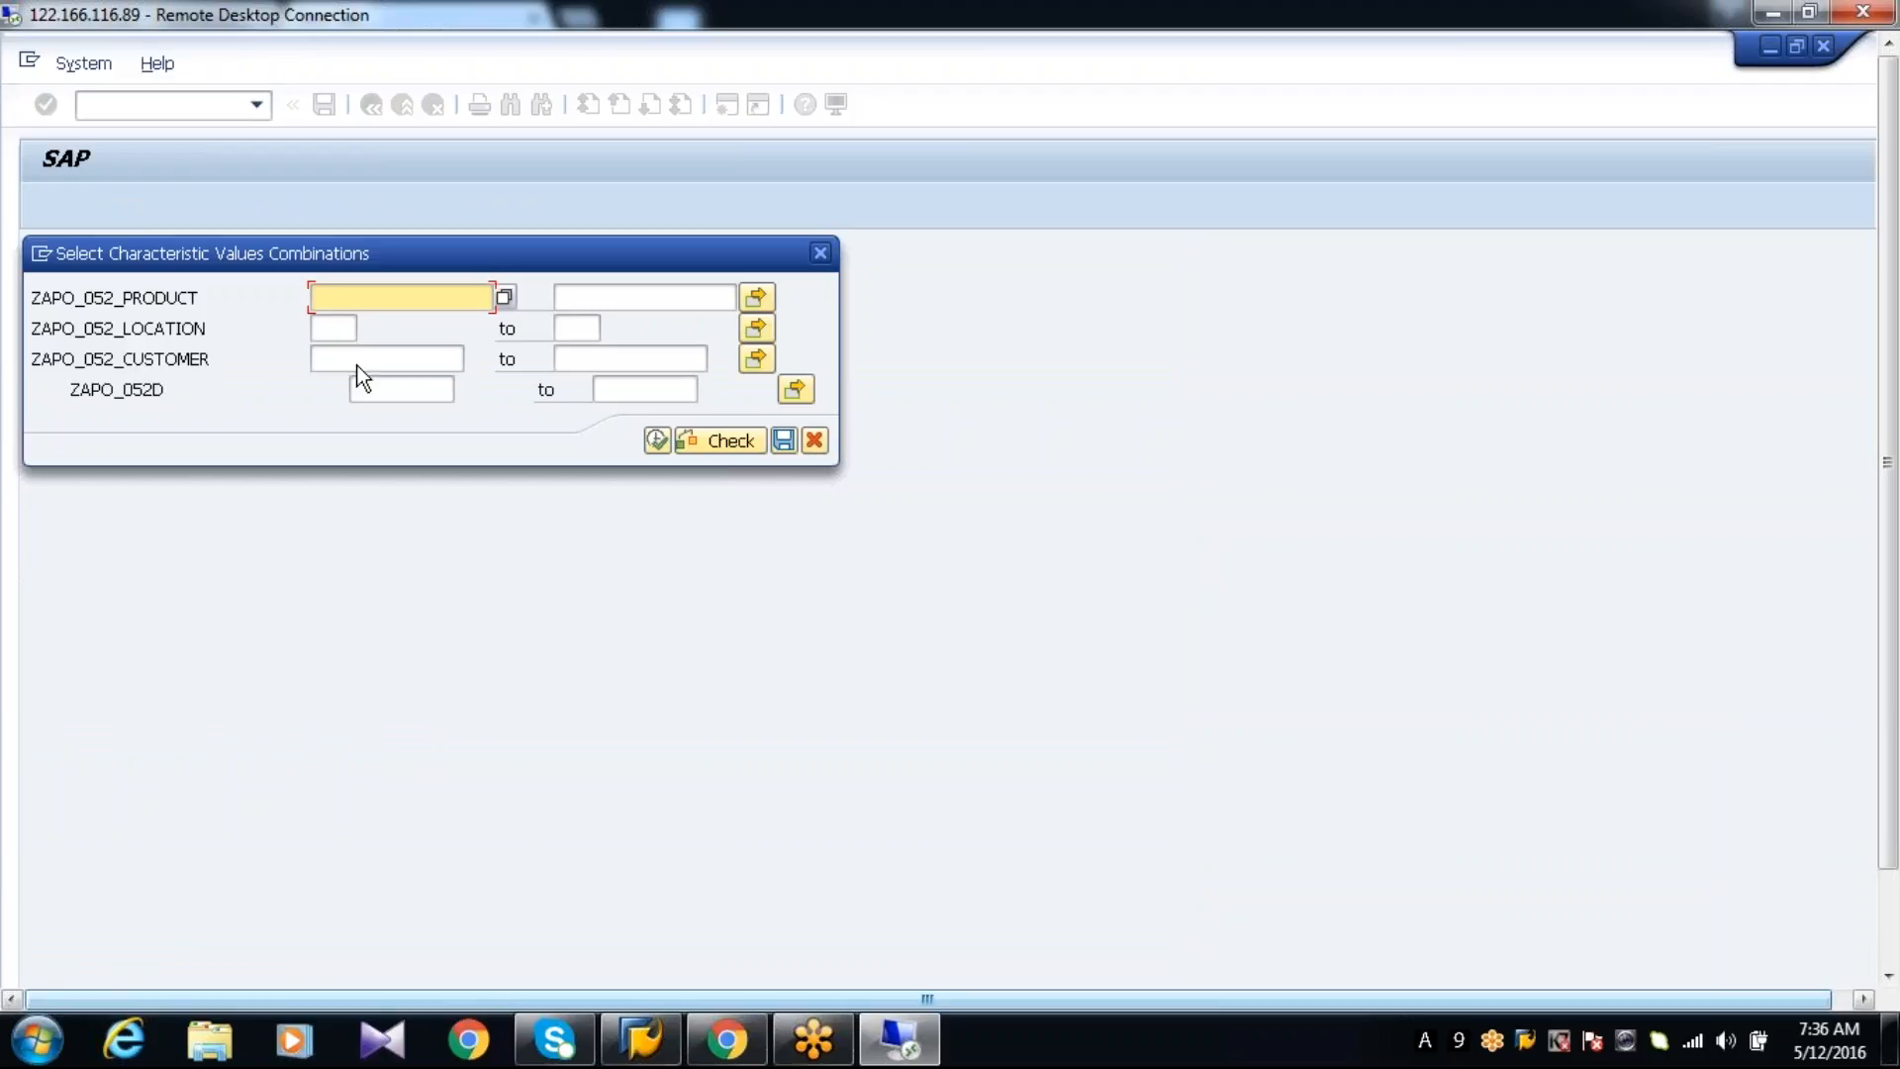
pyautogui.click(656, 441)
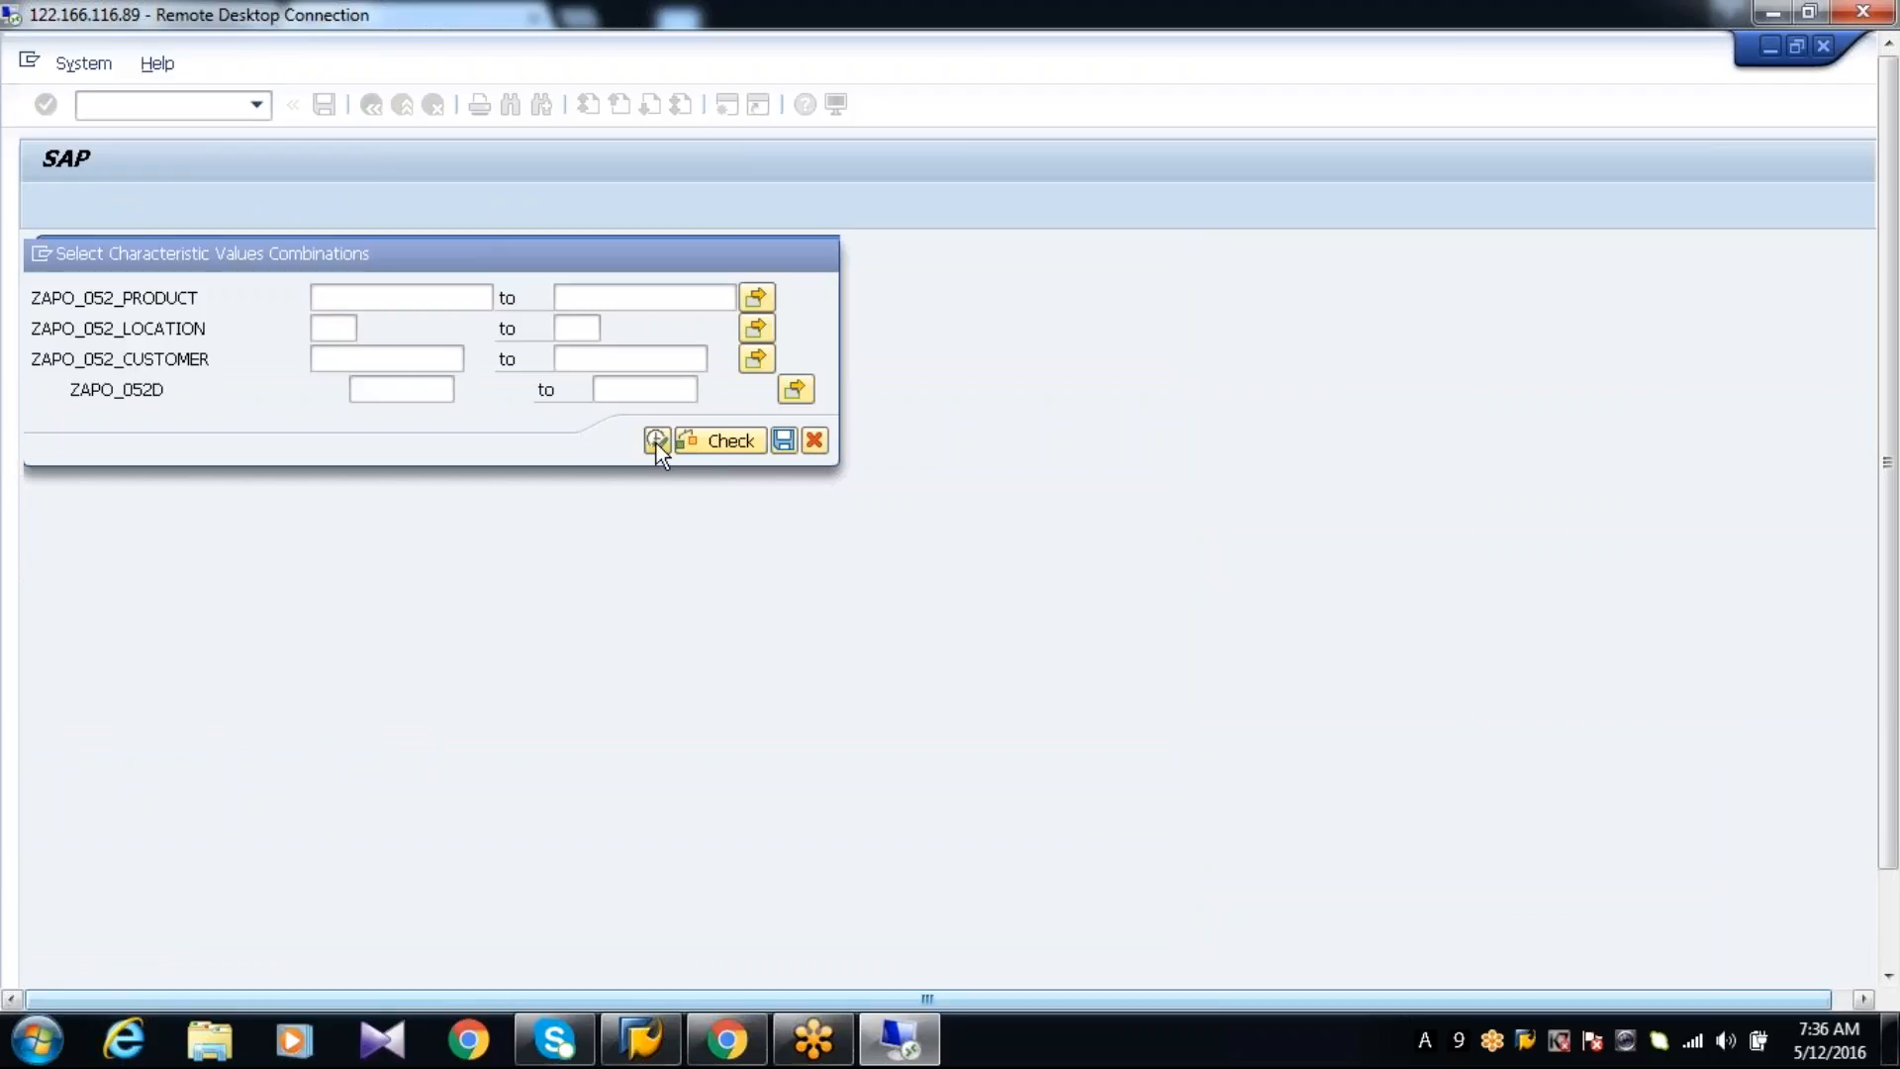
pyautogui.click(246, 683)
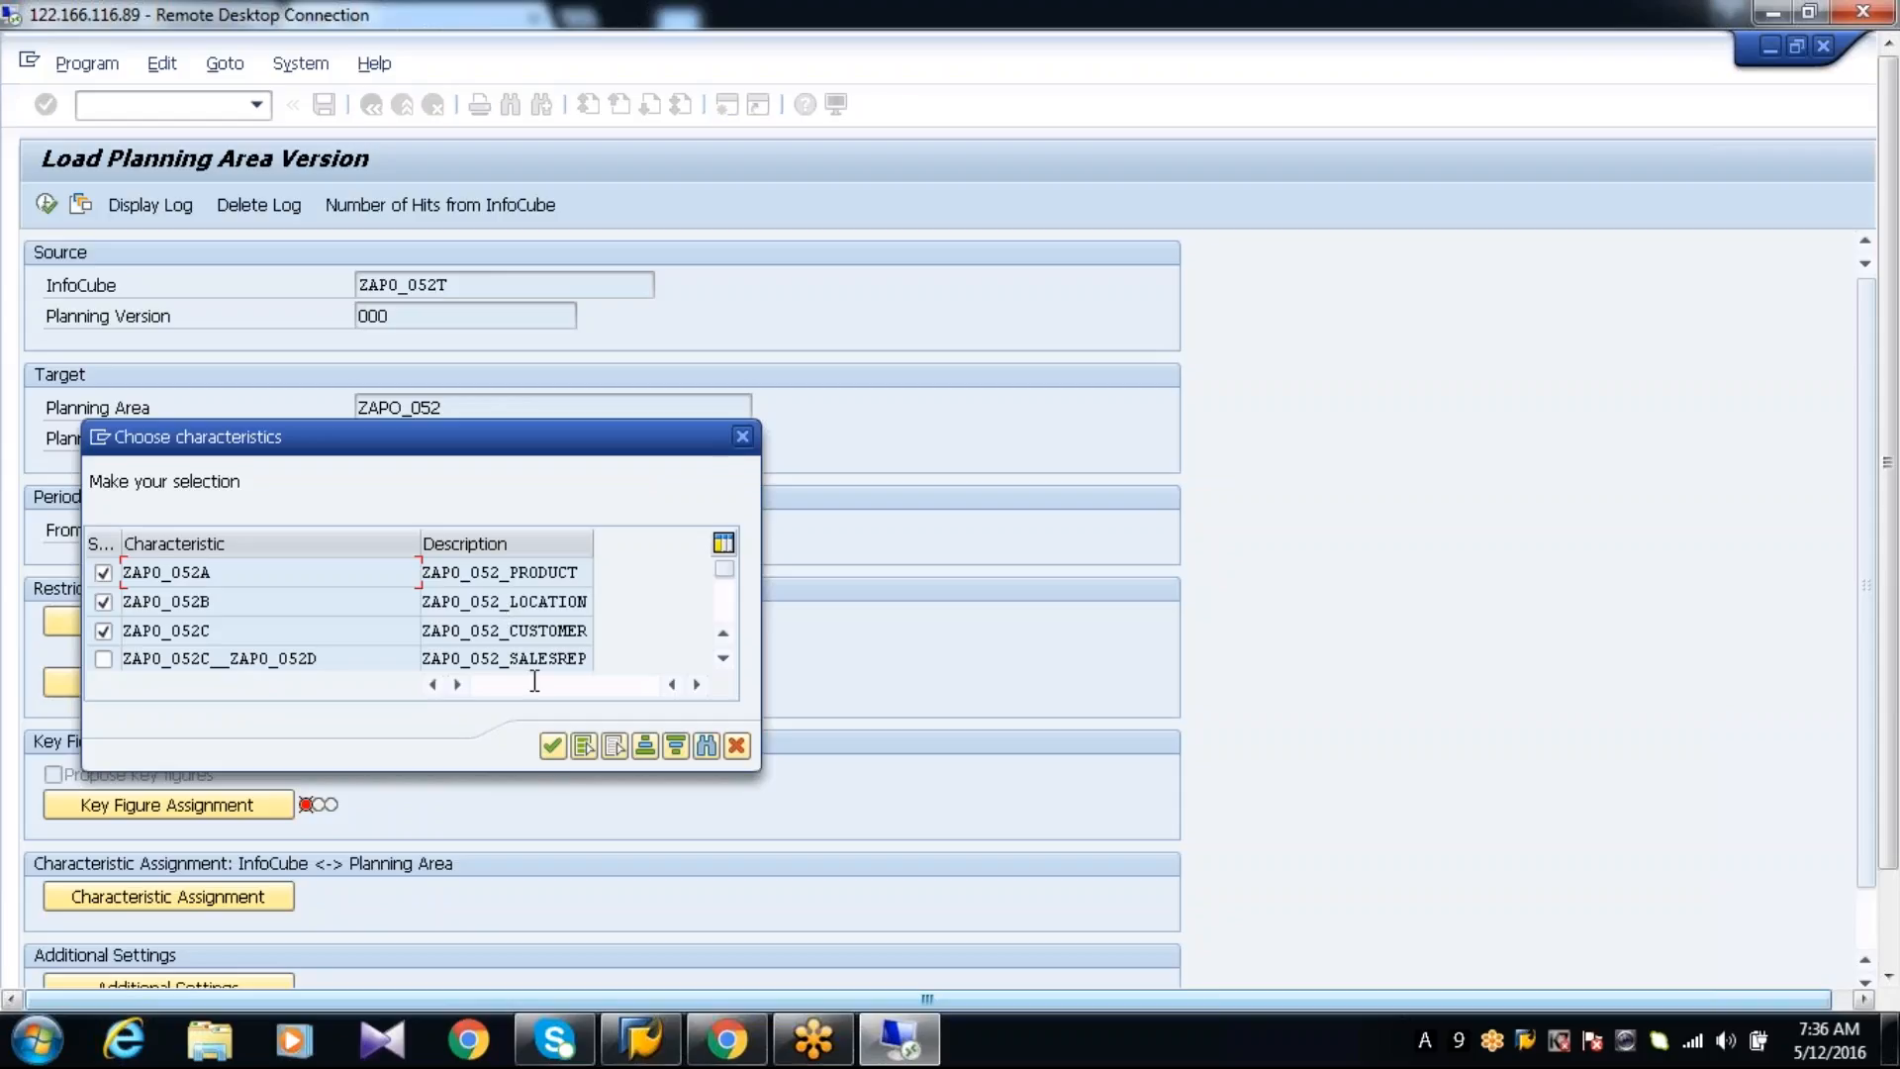
pyautogui.click(551, 747)
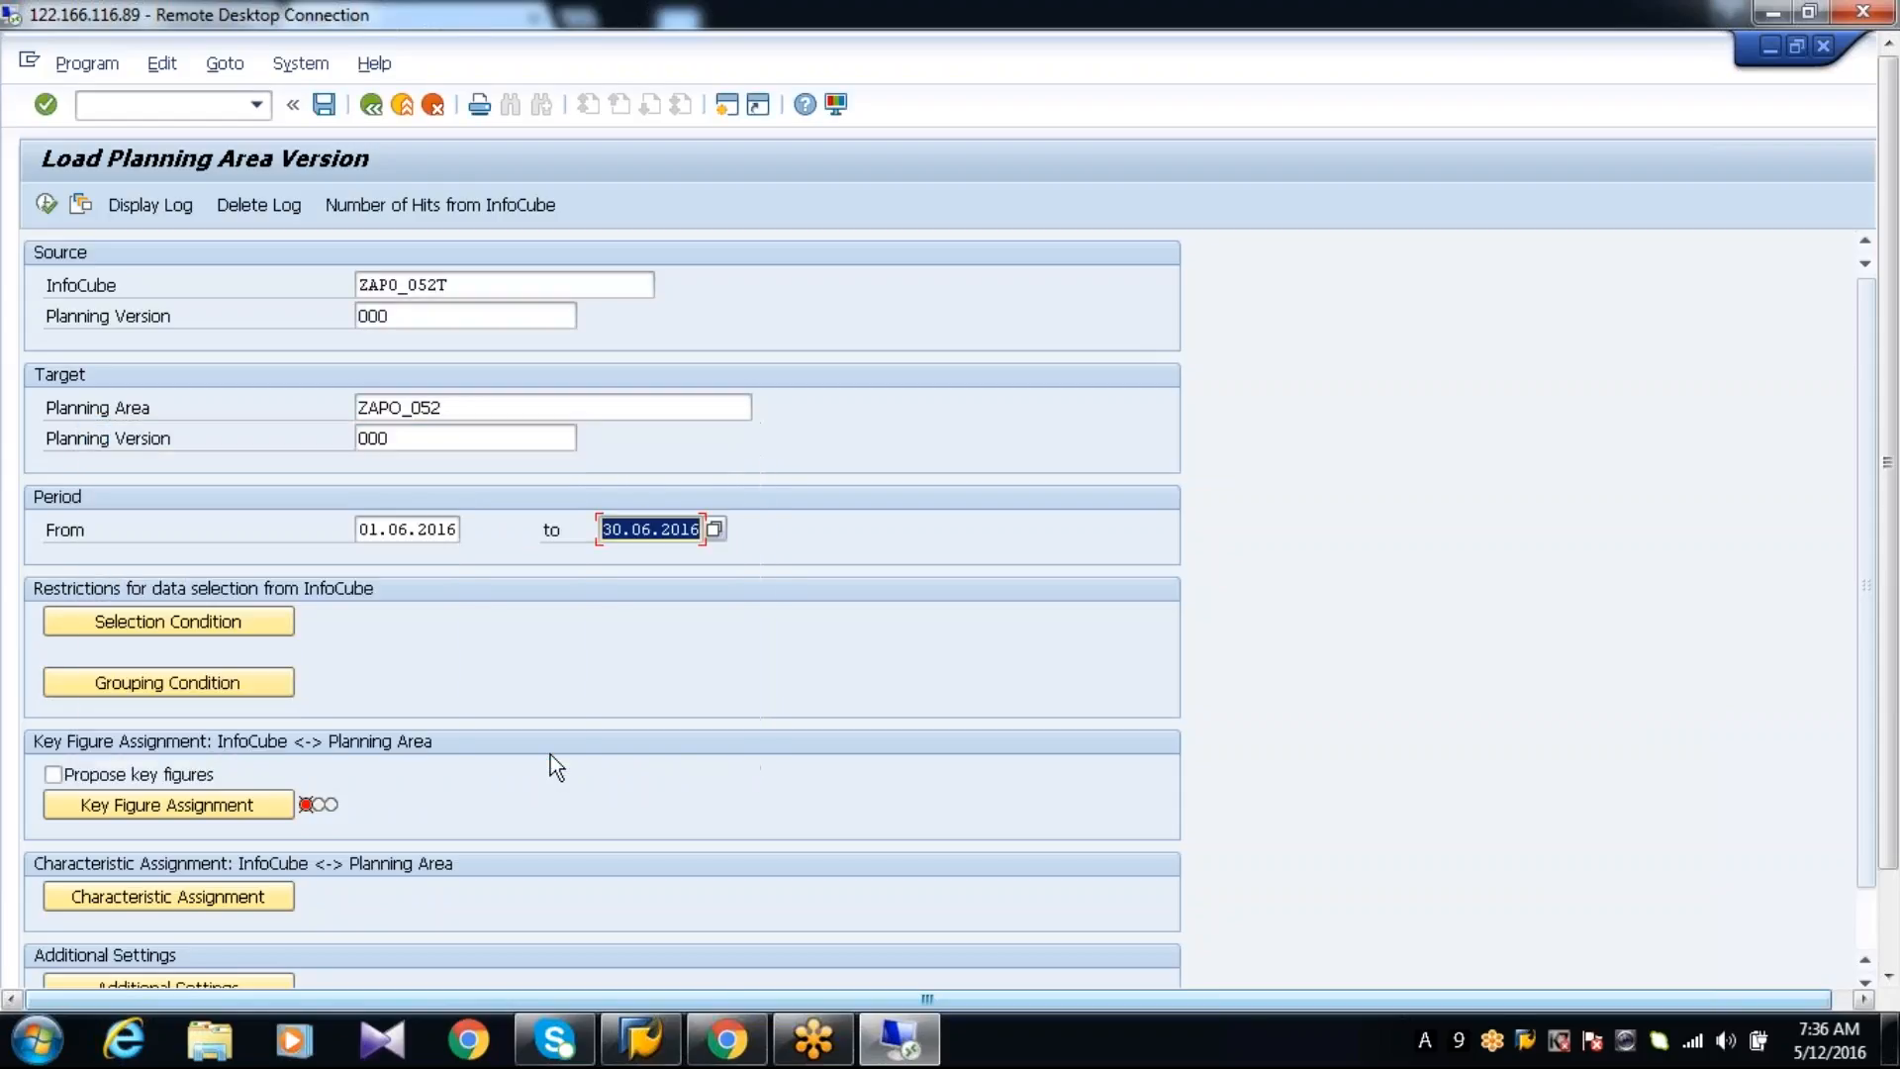
# Open the key figure assignment and choose ZAPO_052X (ZAPO_052_HISTORY) as the source key figure
pyautogui.click(255, 810)
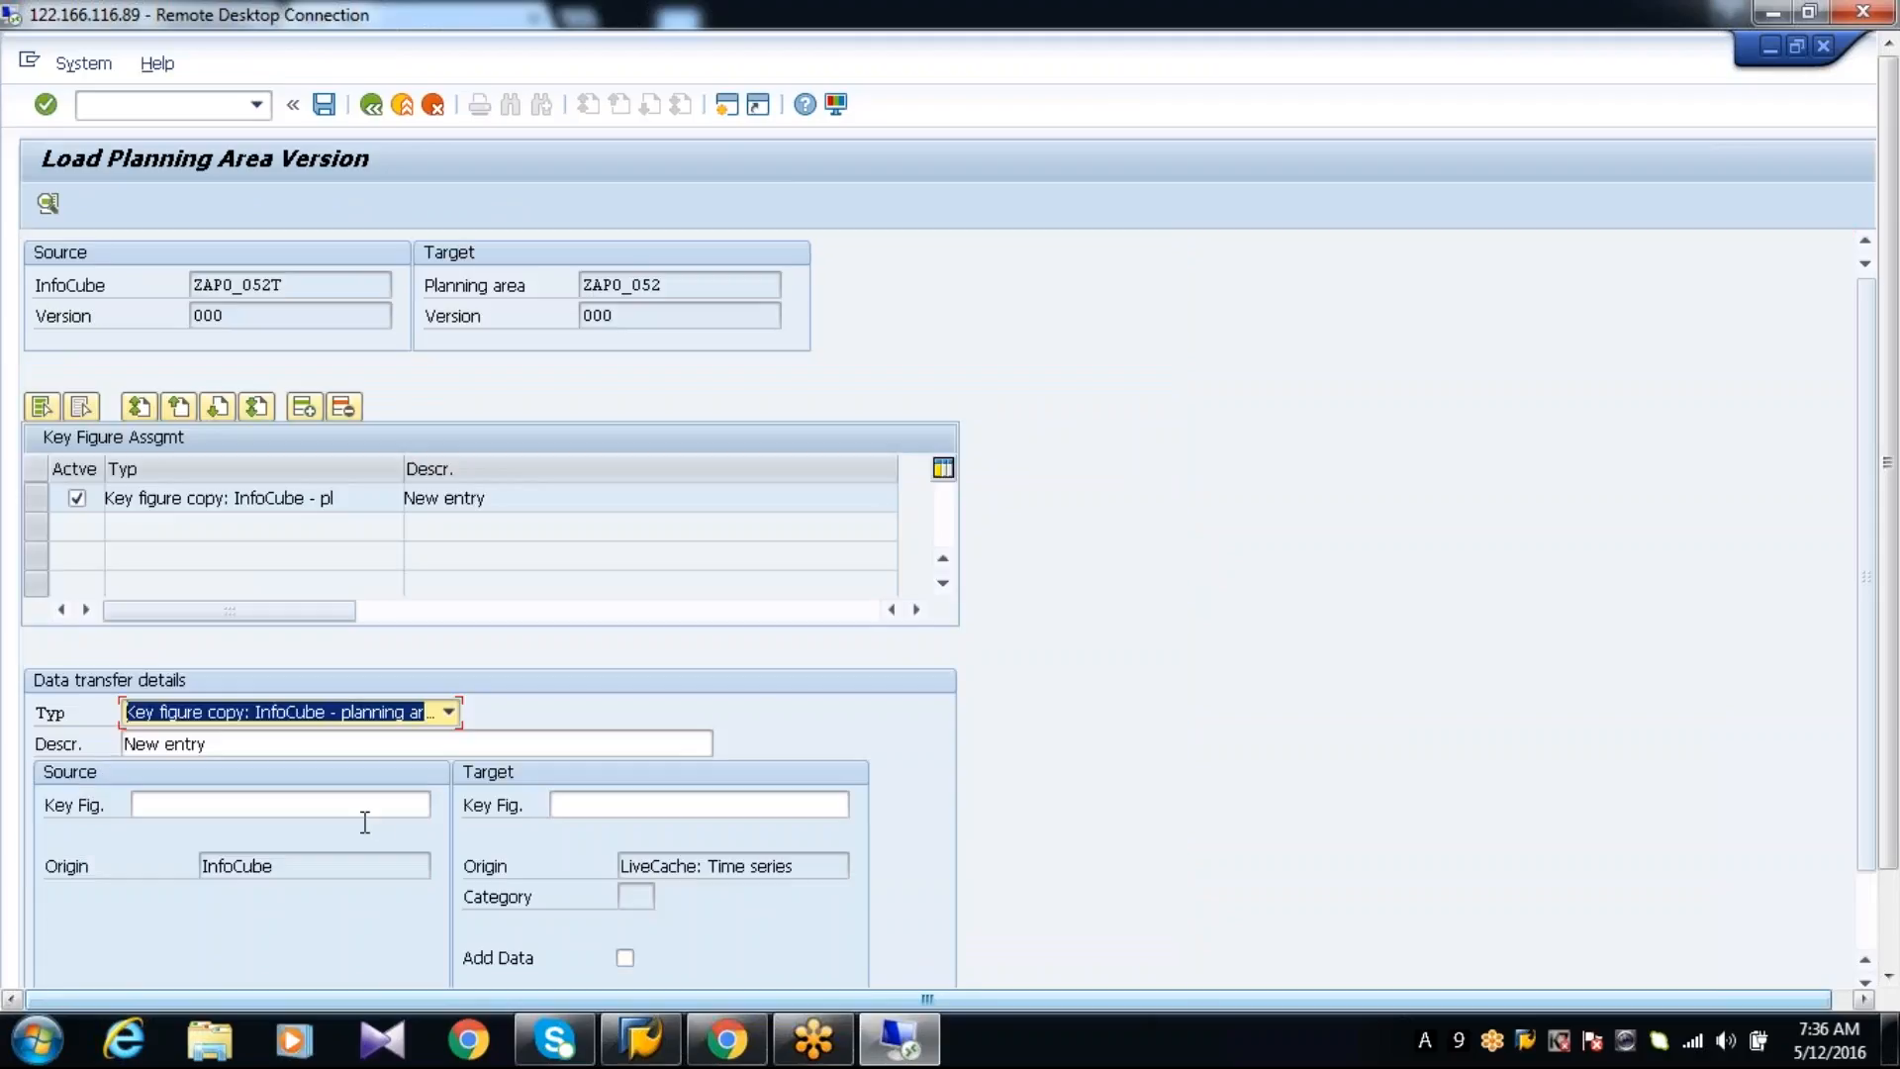
pyautogui.click(370, 814)
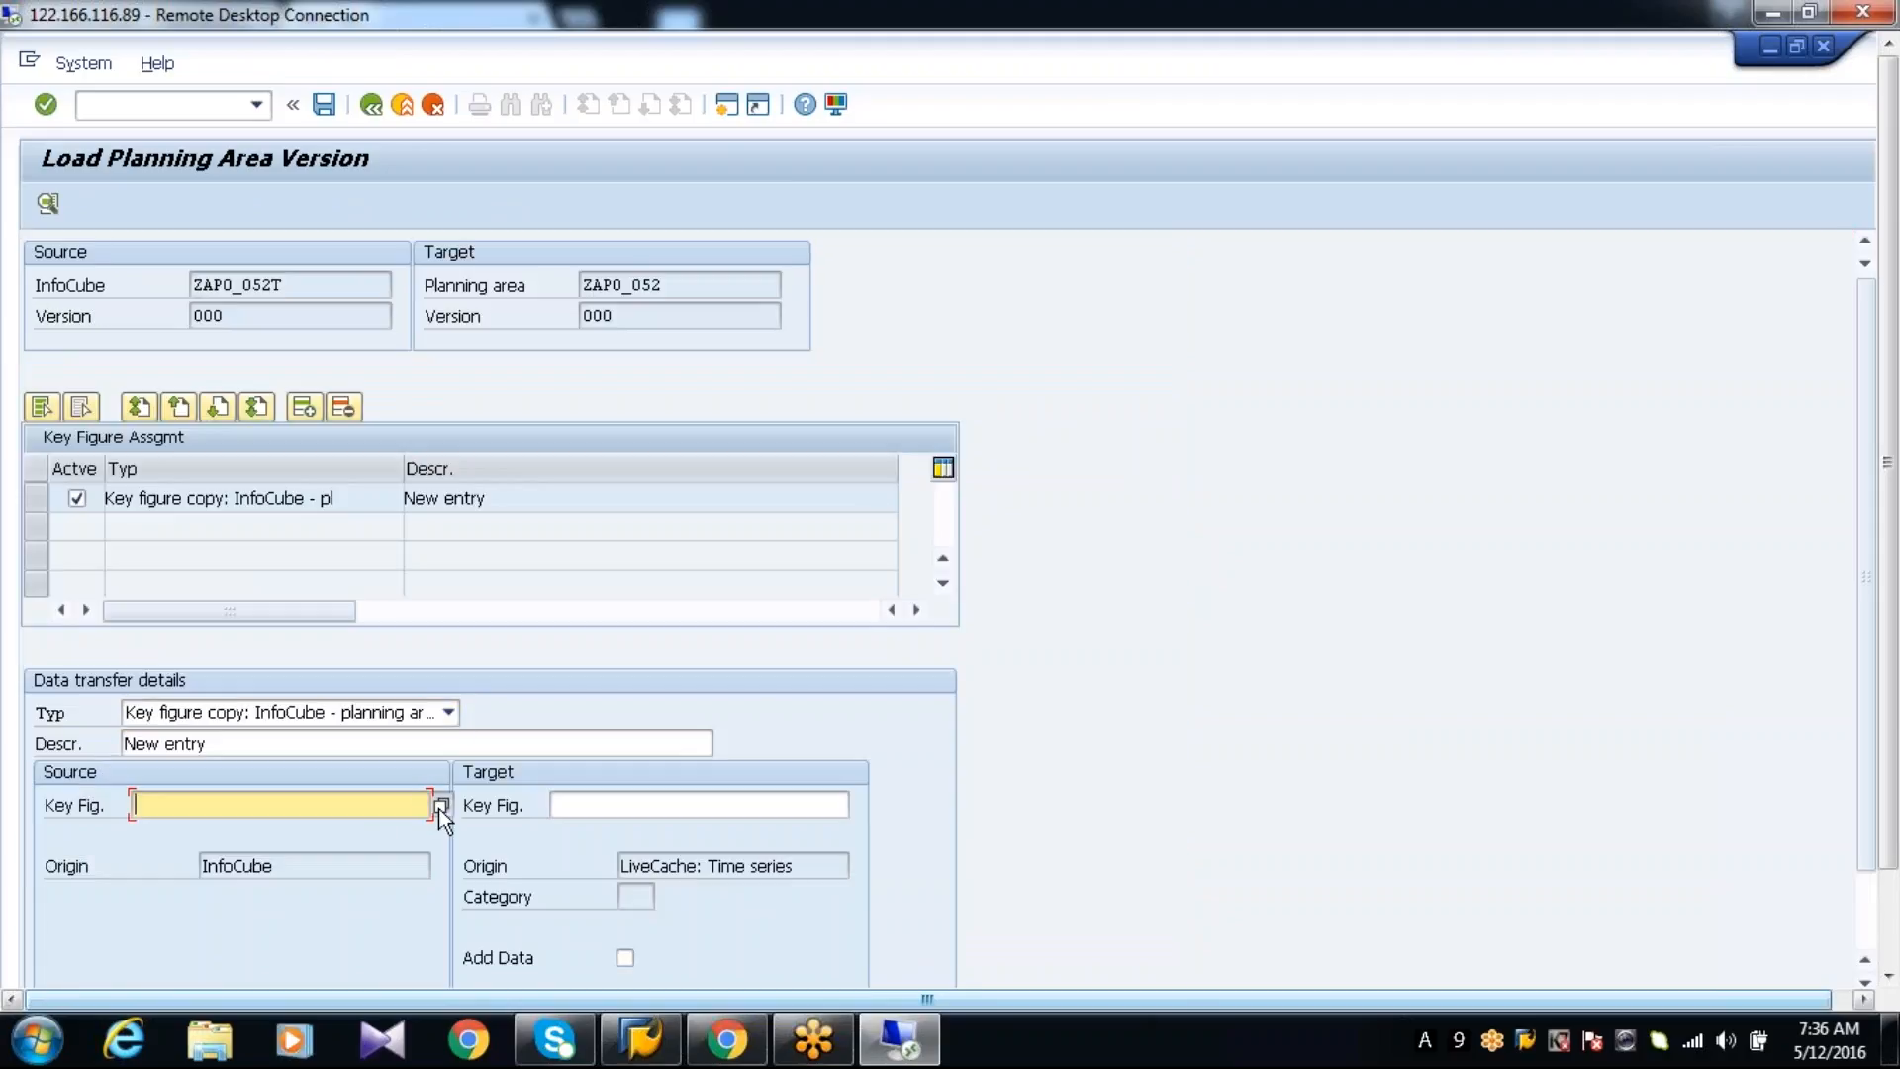
pyautogui.click(440, 805)
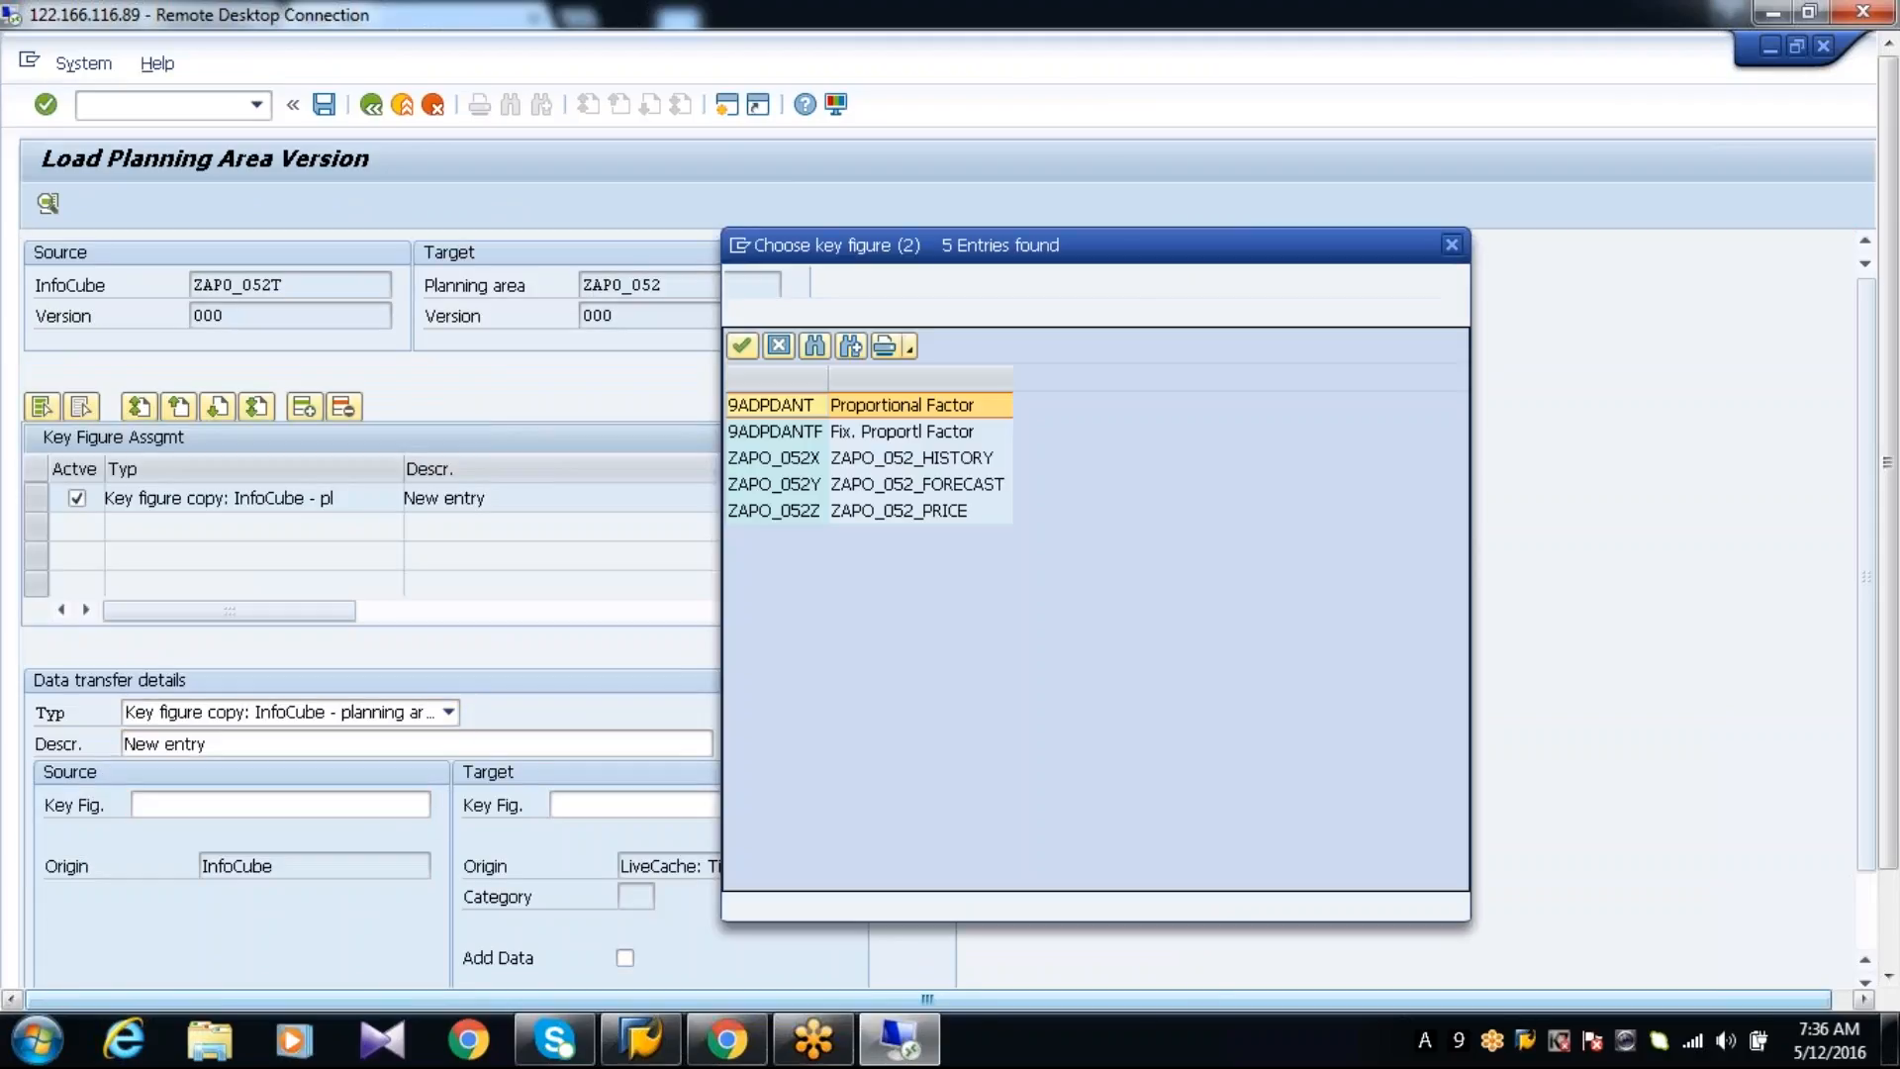
pyautogui.doubleClick(937, 457)
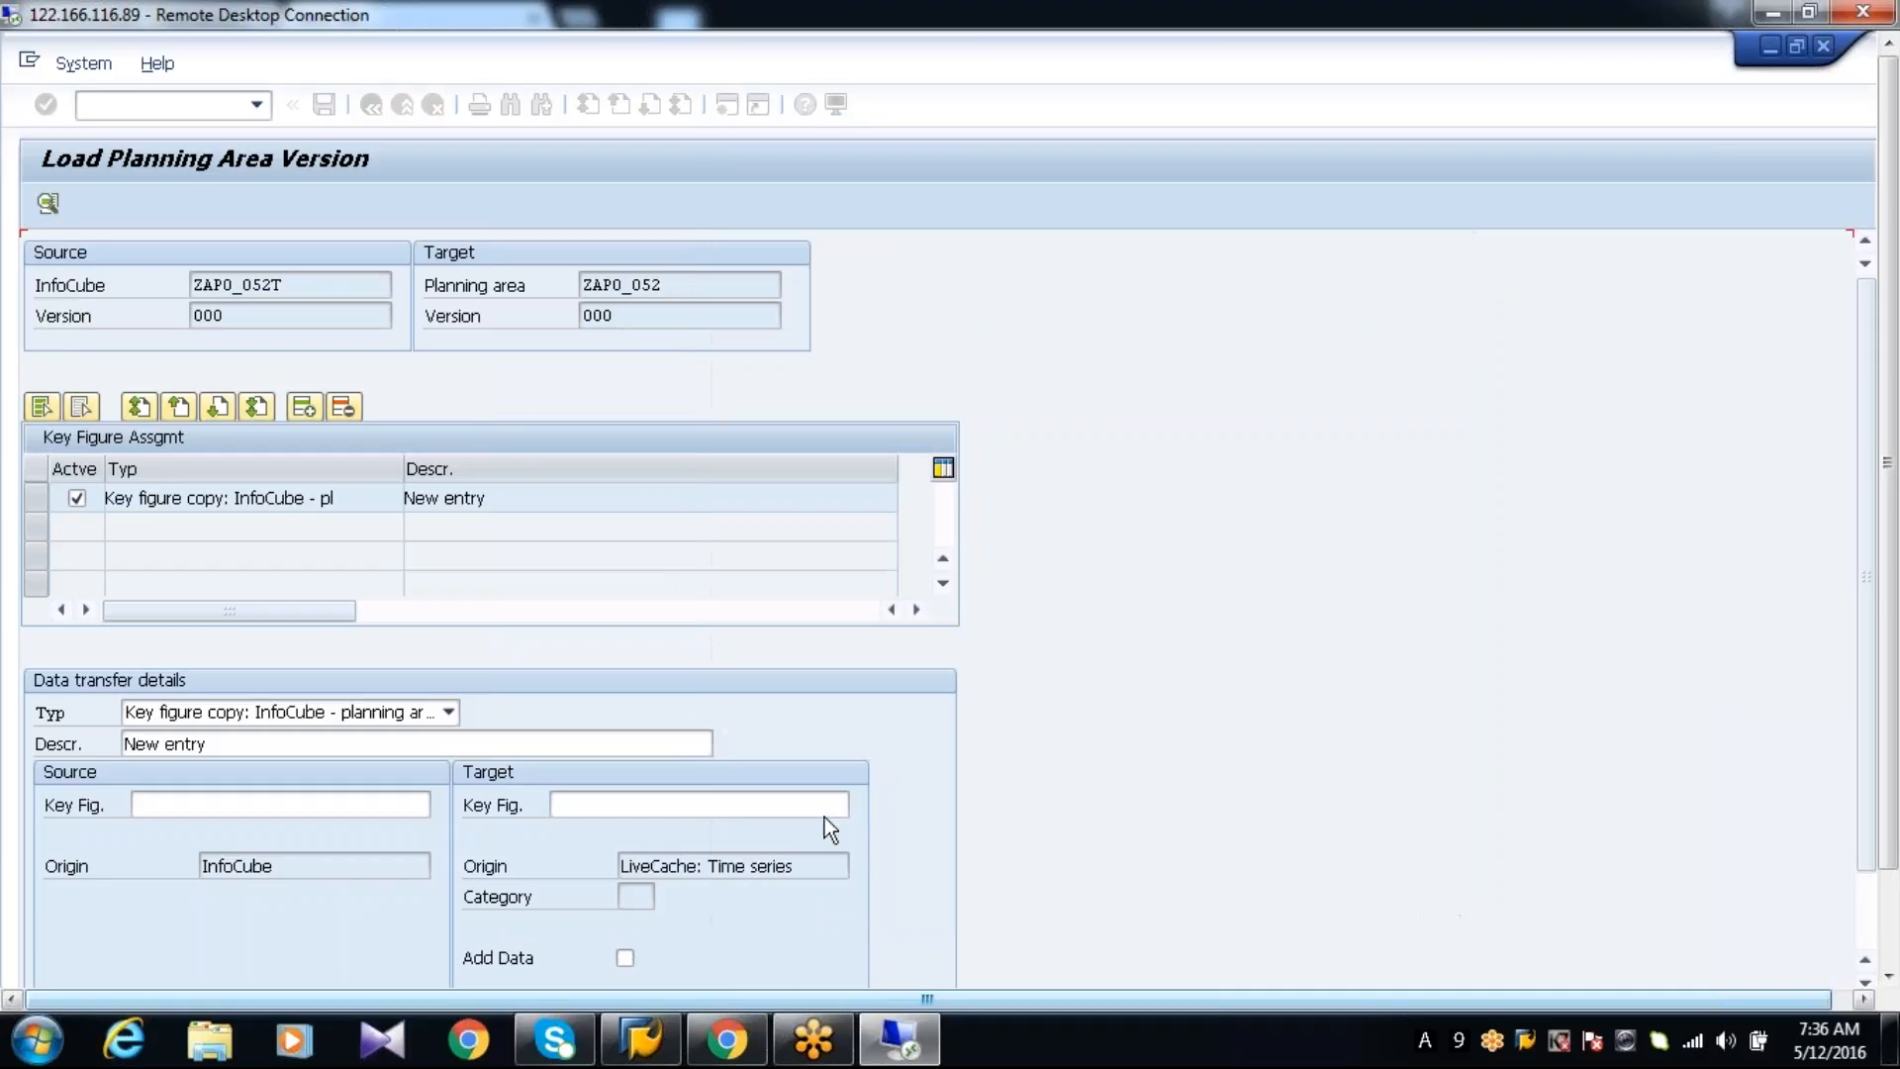
pyautogui.click(943, 467)
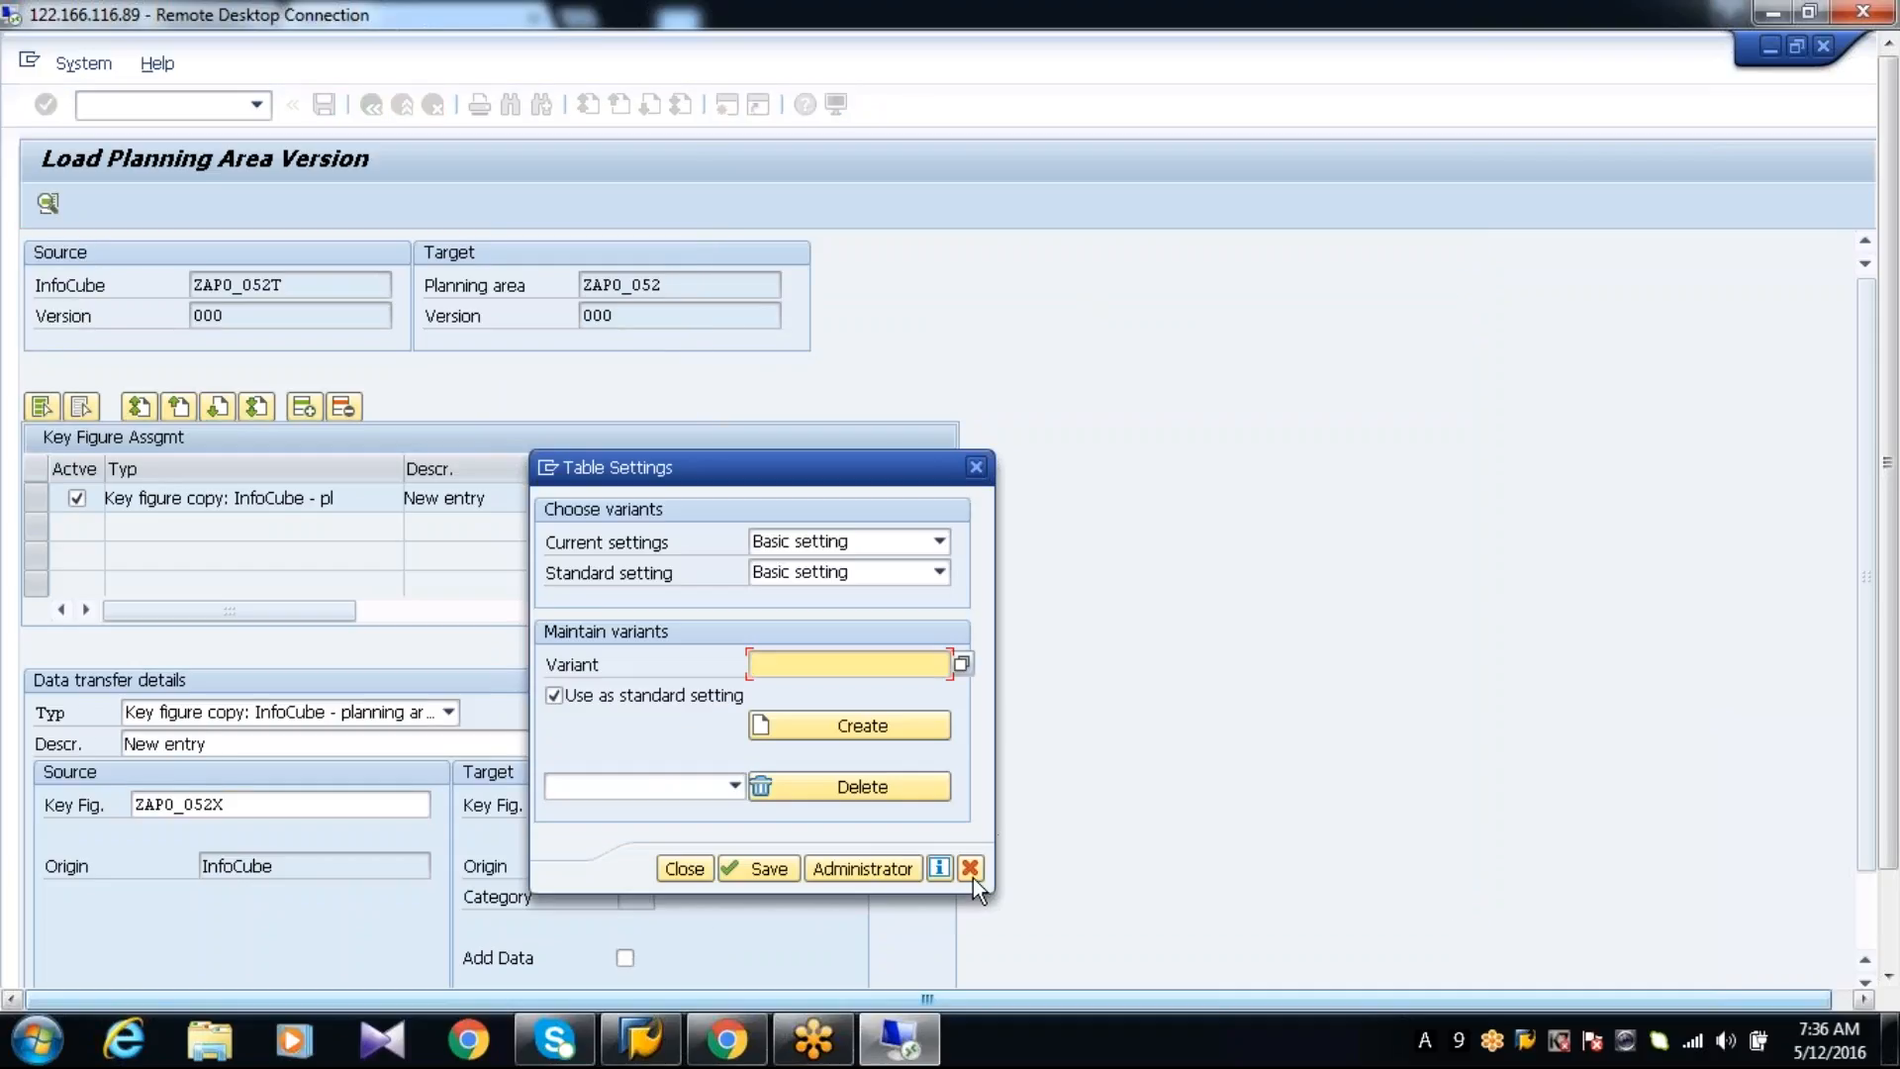
pyautogui.click(972, 877)
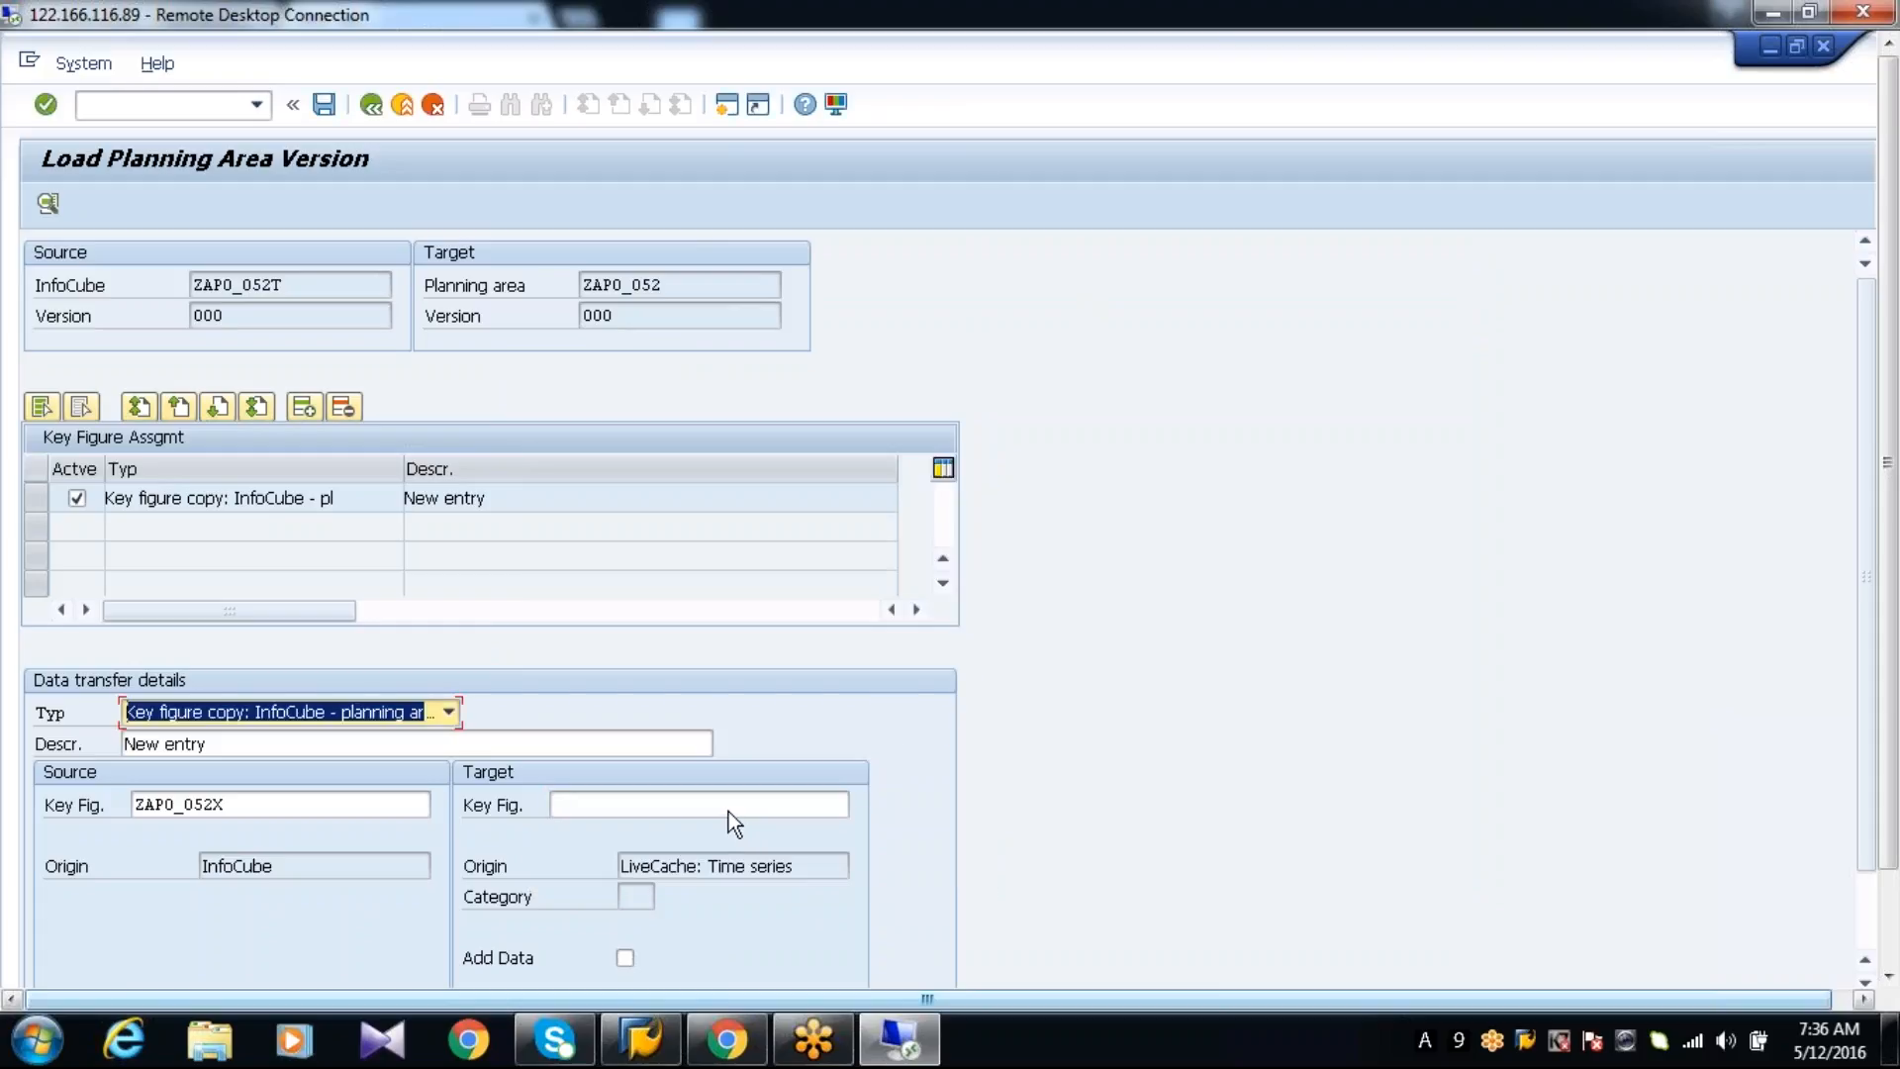
# Choose ZAPO_052X (ZAPO_052_HISTORY) as the target key figure and save the key figure assignment
pyautogui.click(728, 813)
pyautogui.click(860, 805)
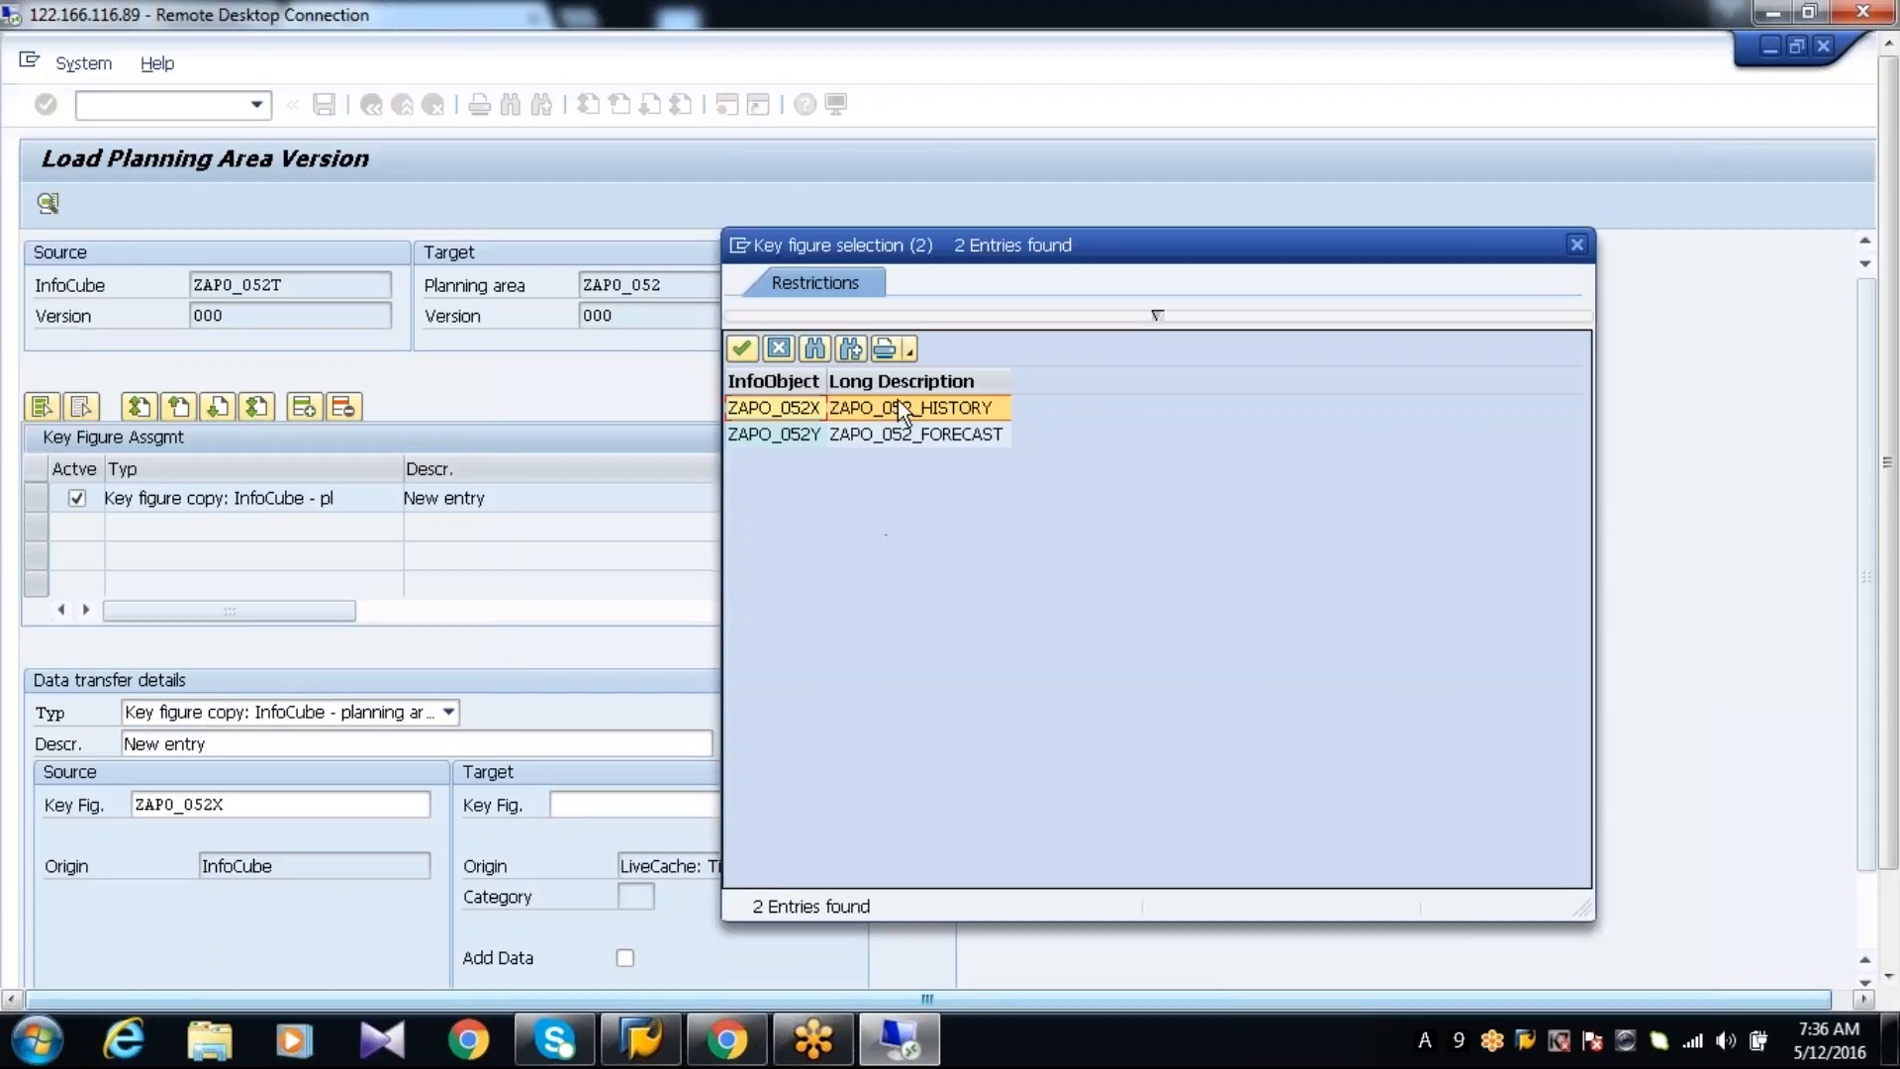
pyautogui.doubleClick(896, 407)
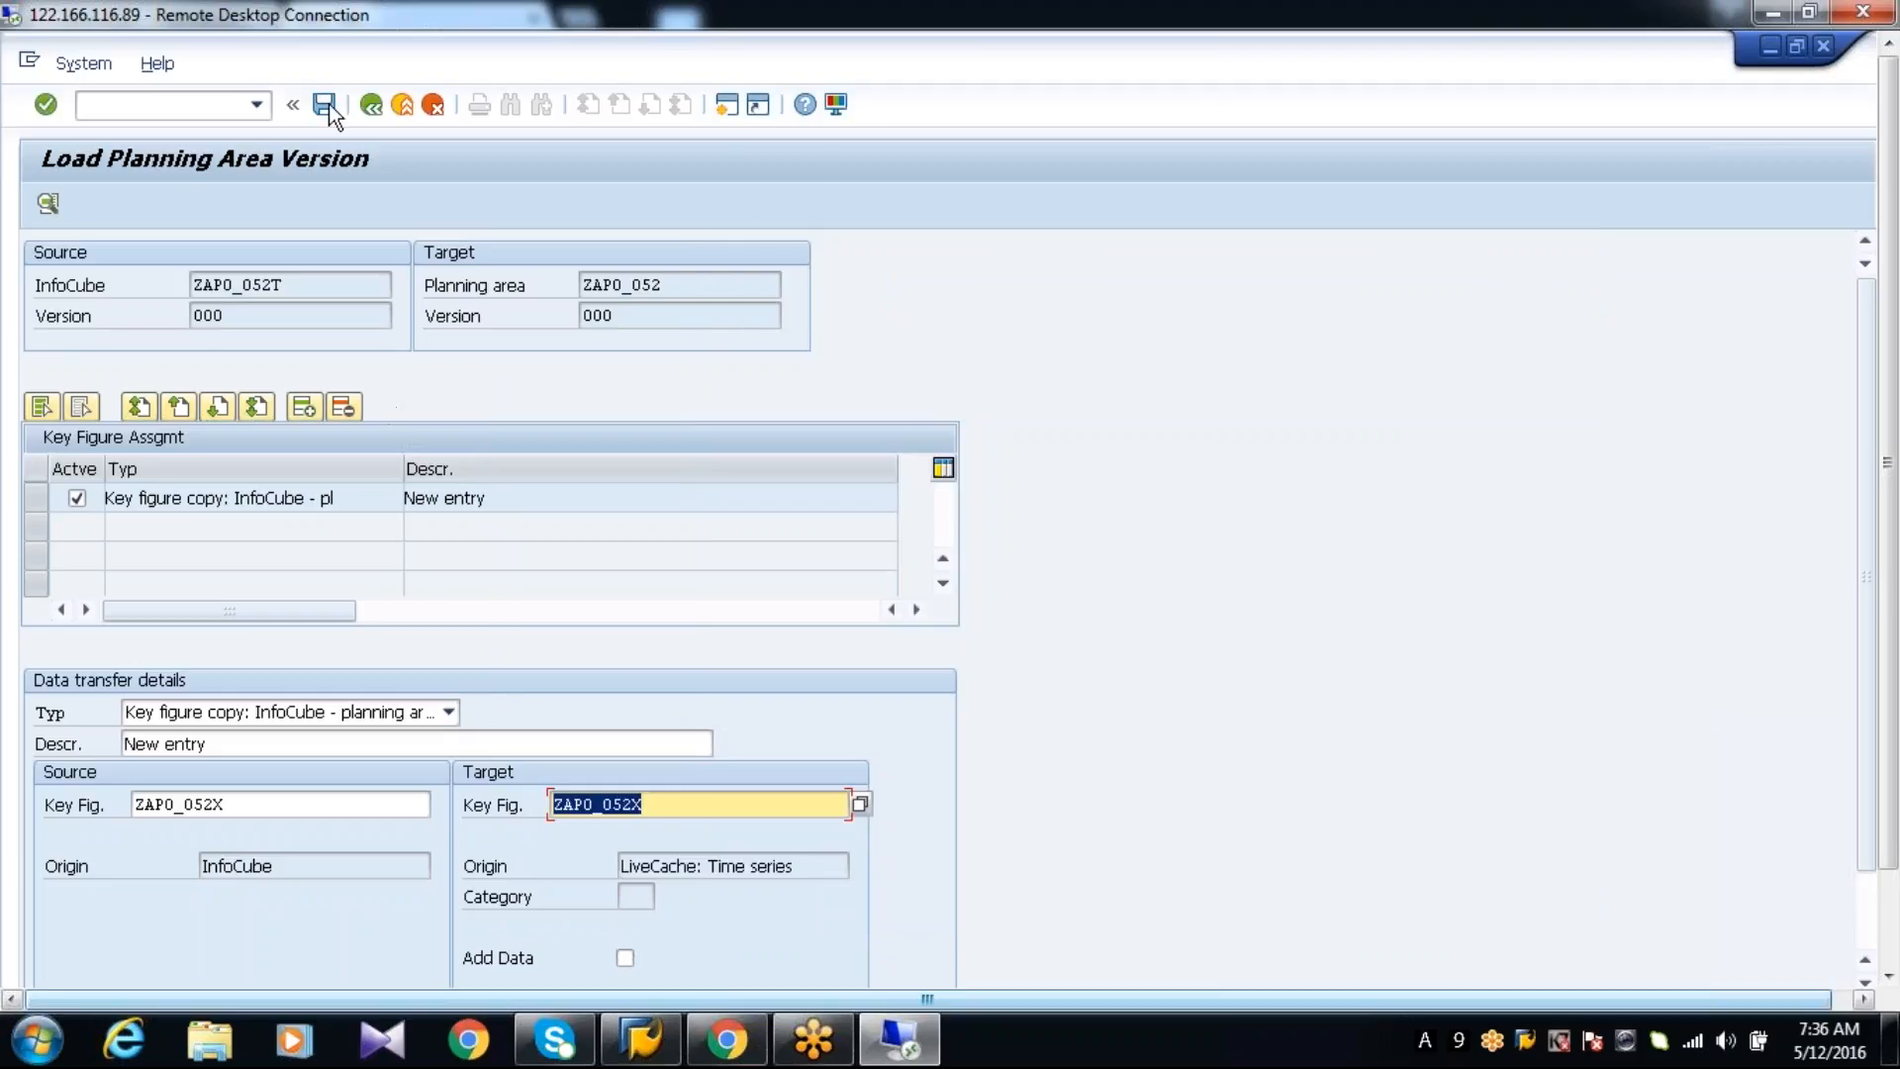
pyautogui.click(325, 105)
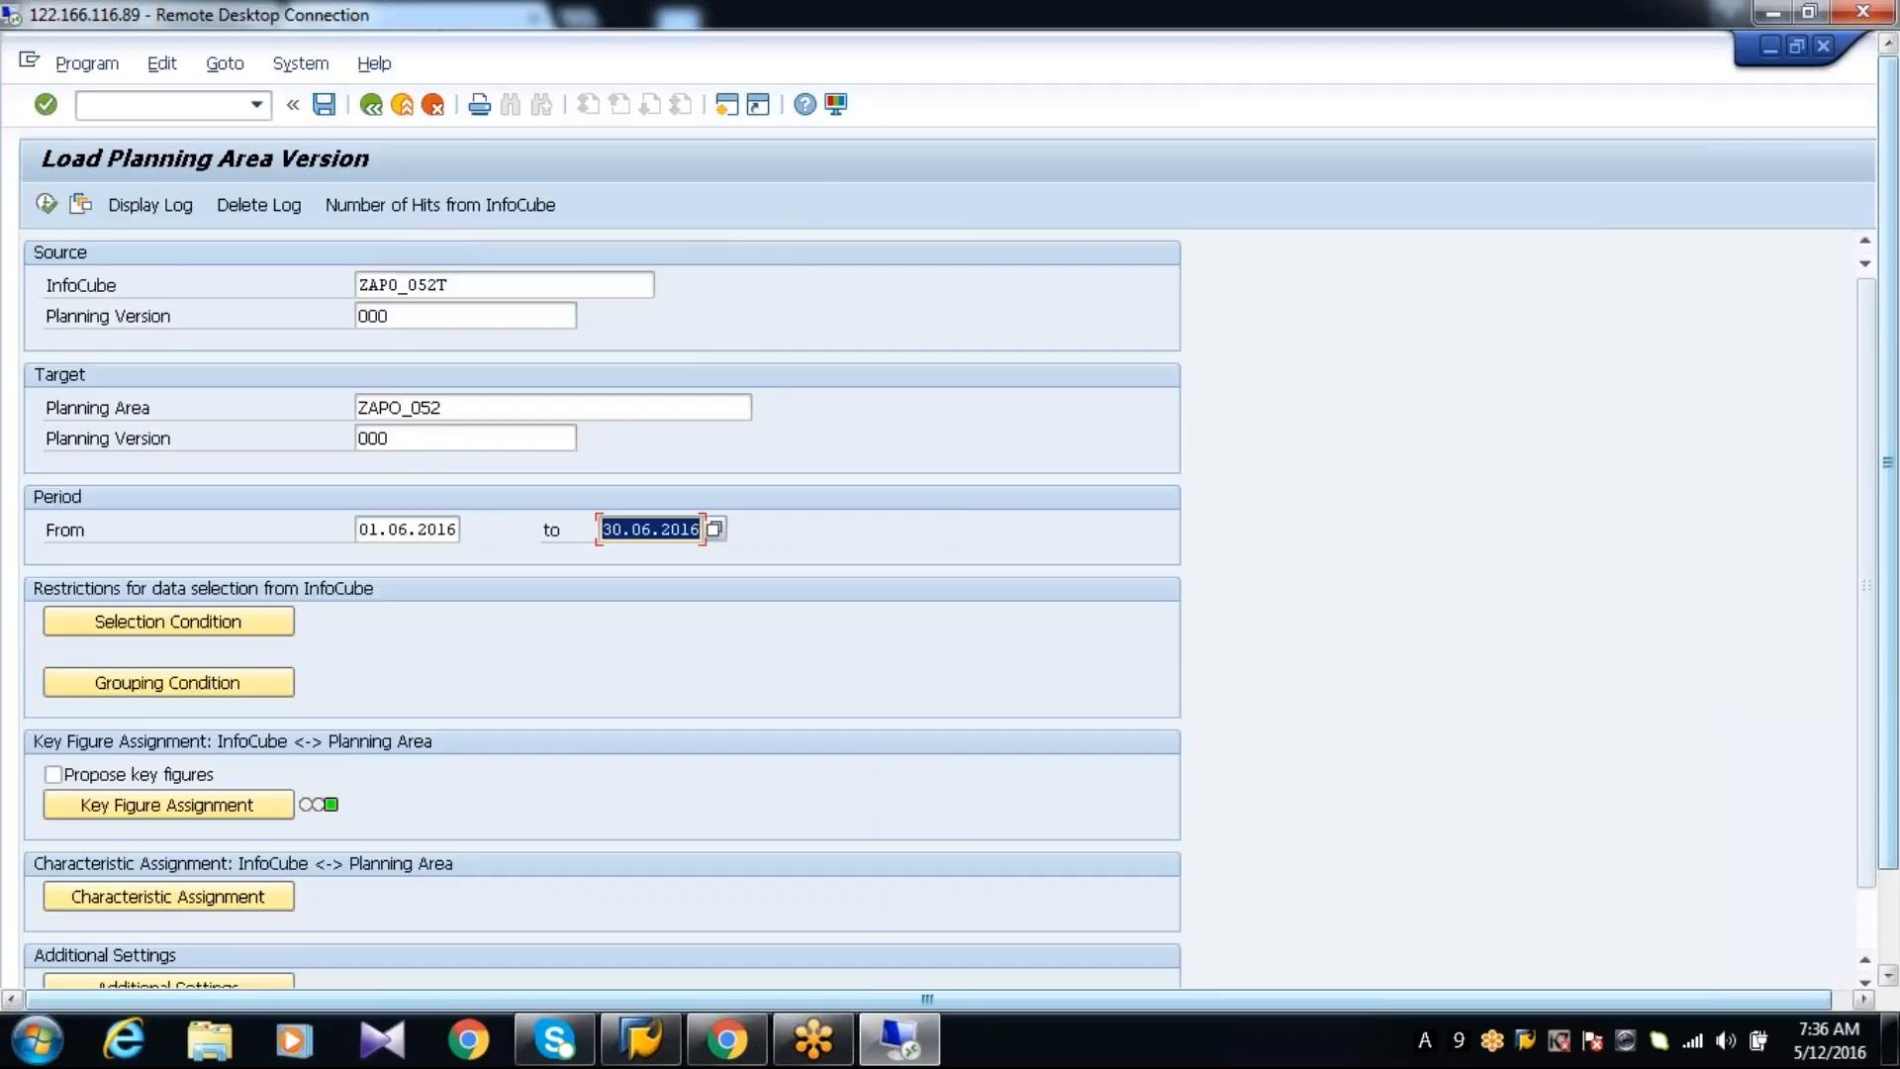
# Enable the results log and execute the load from the InfoCube into the planning area
pyautogui.scroll(-1, 971, 793)
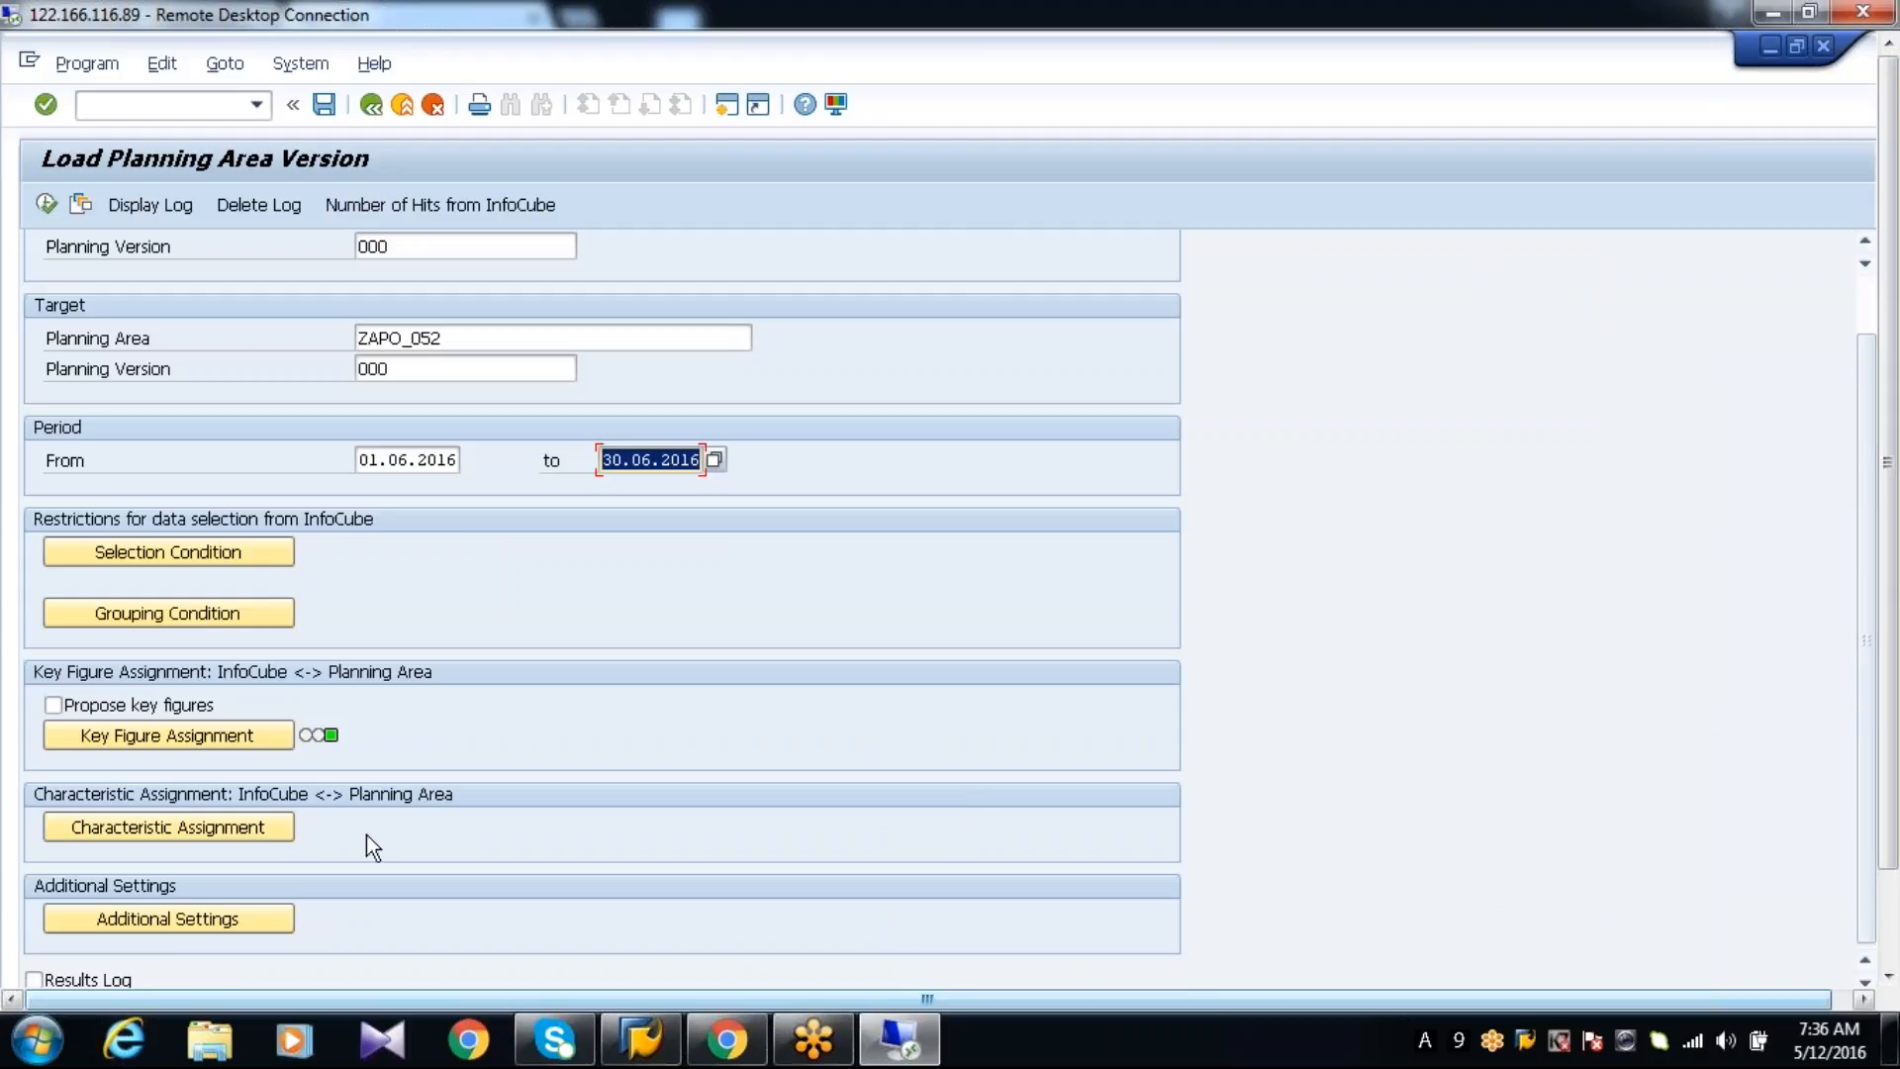
pyautogui.click(99, 982)
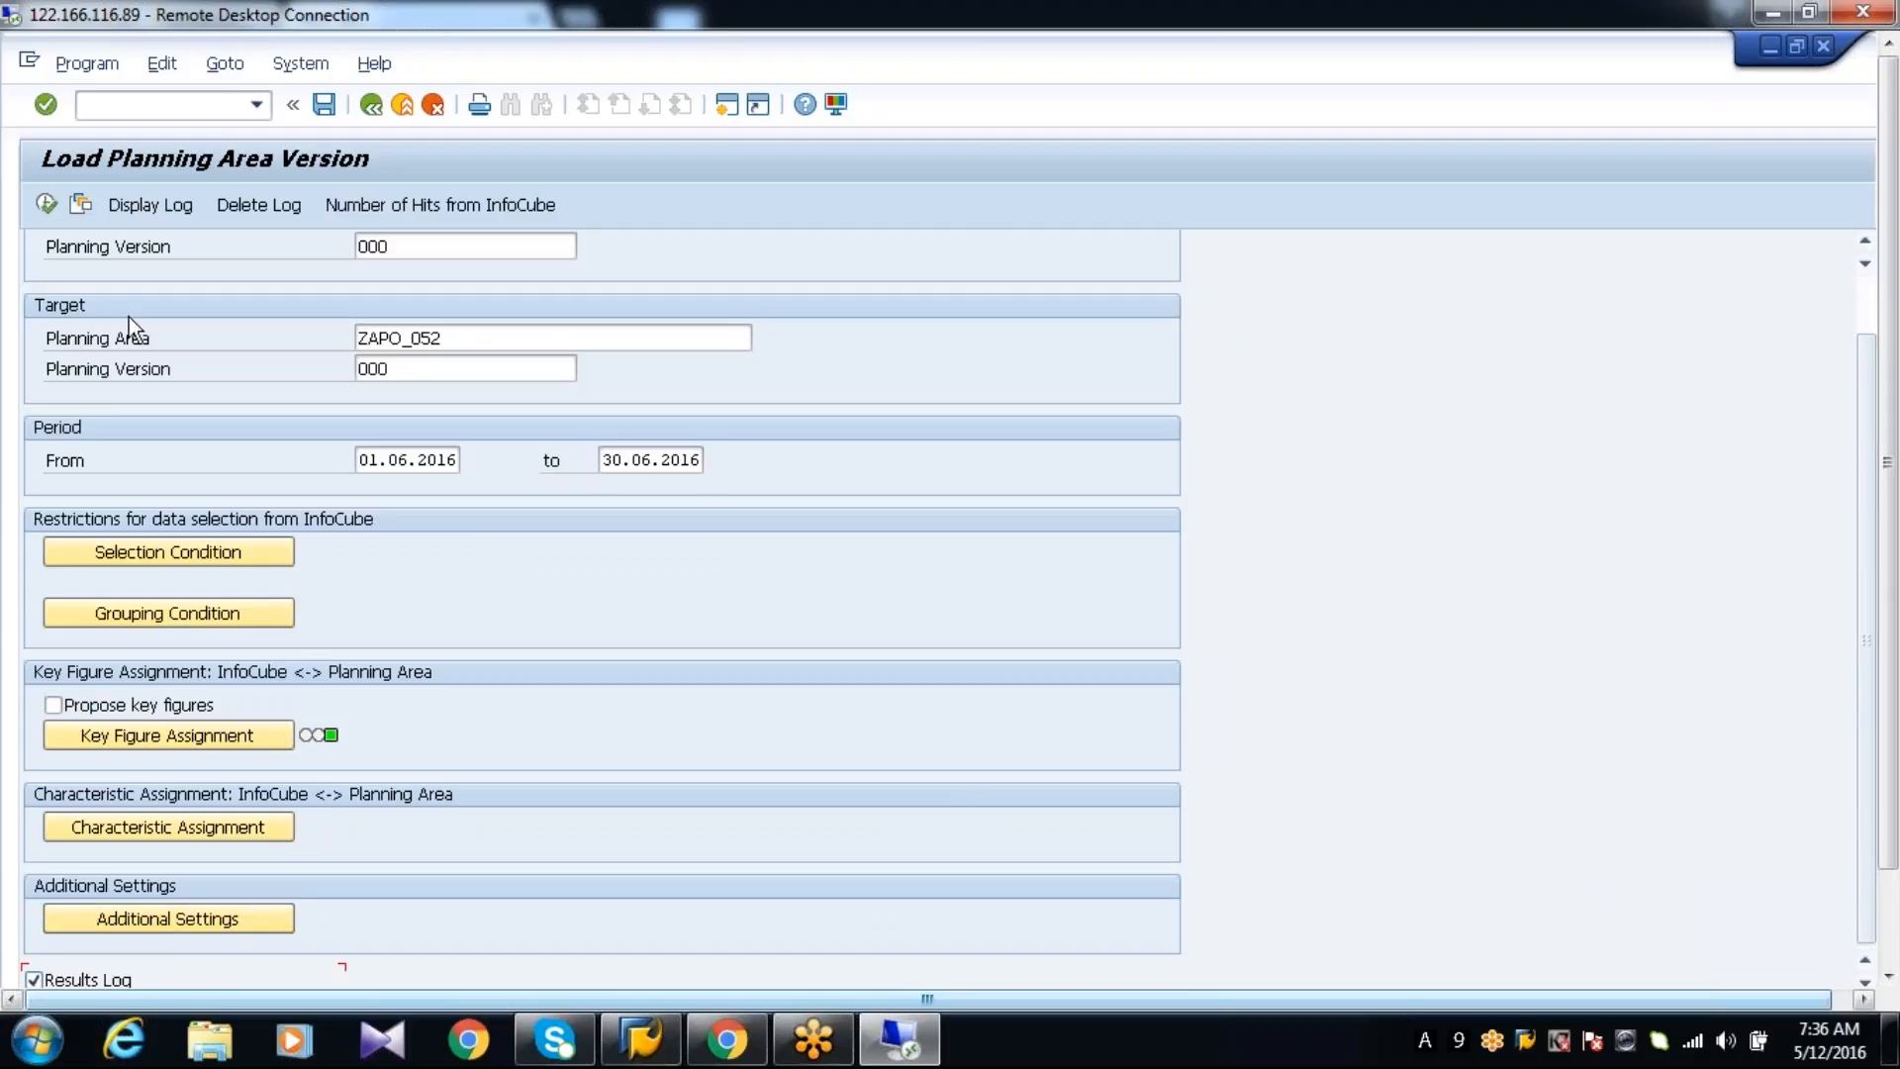
pyautogui.click(46, 201)
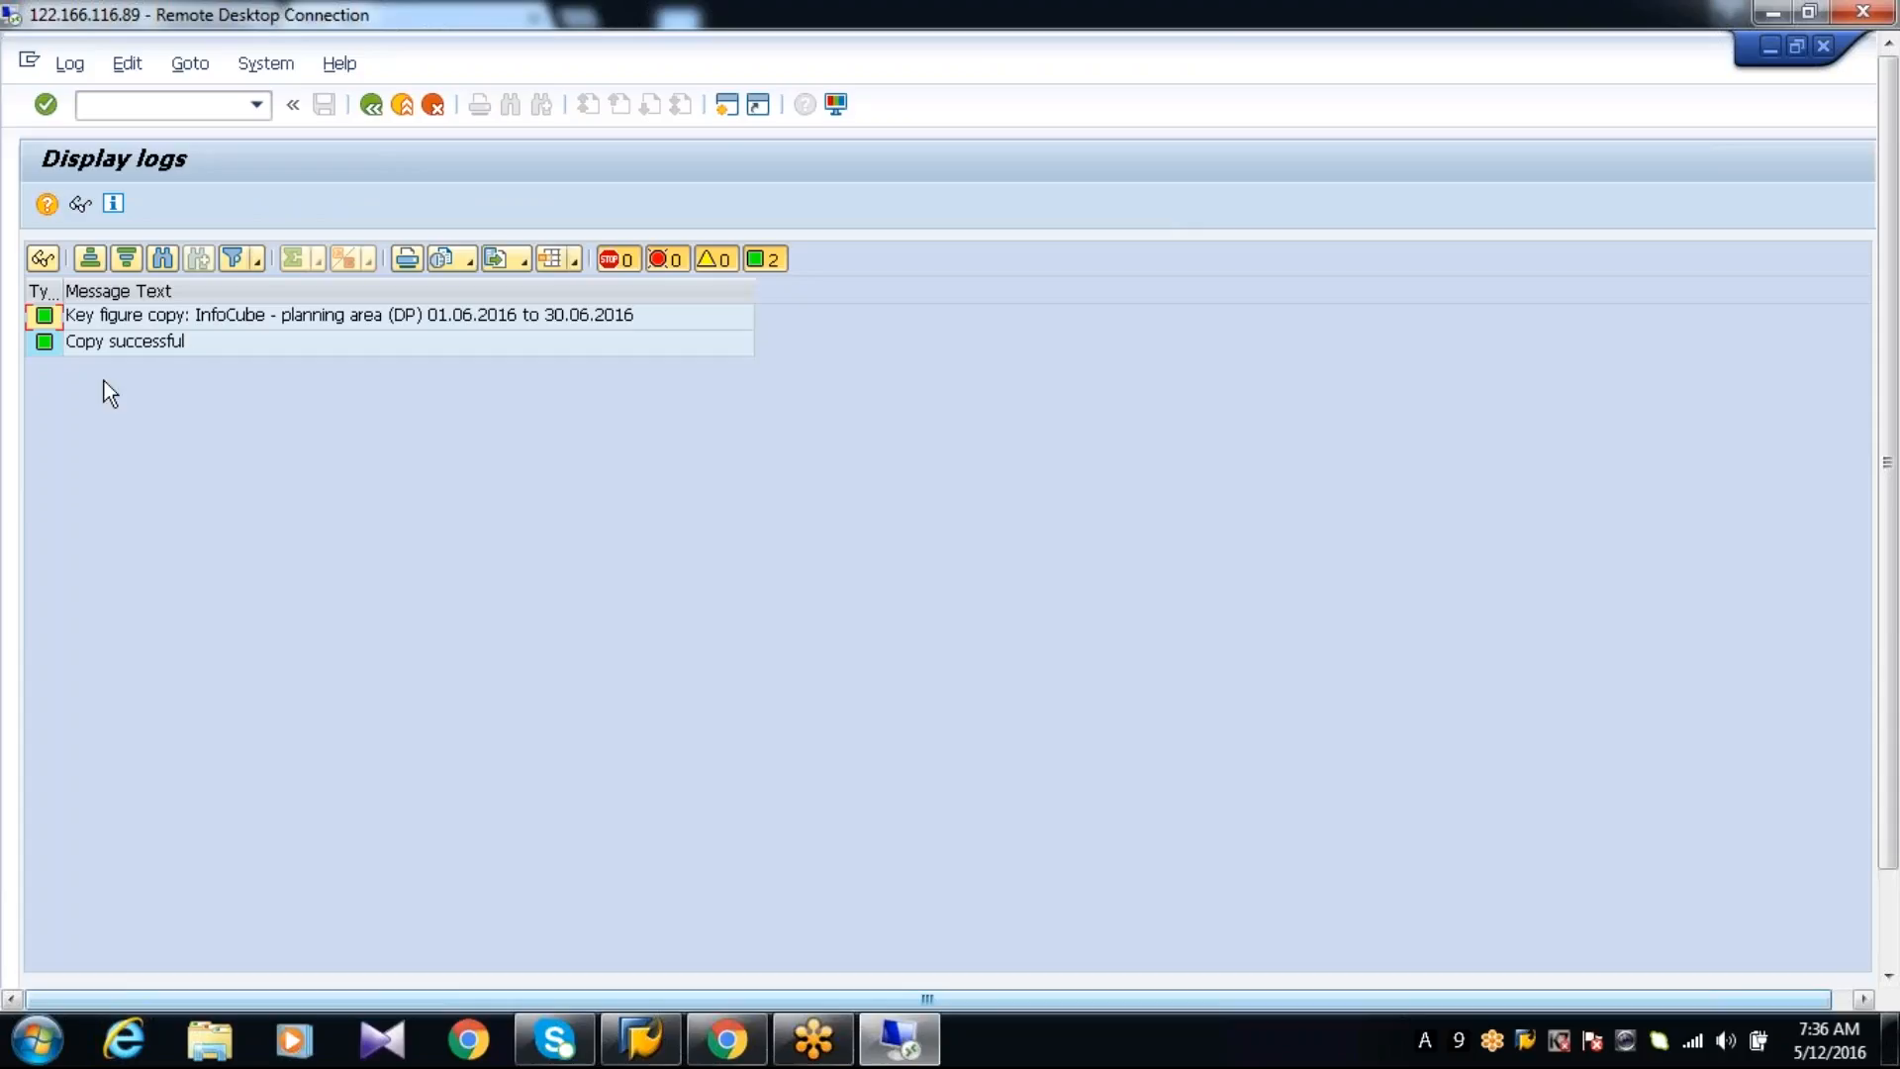
# Leave the load log and start the planning book transaction /SAPAPO/SDP94
pyautogui.click(184, 106)
pyautogui.write('/N/SAPAPO')
pyautogui.write('/CDPS0')
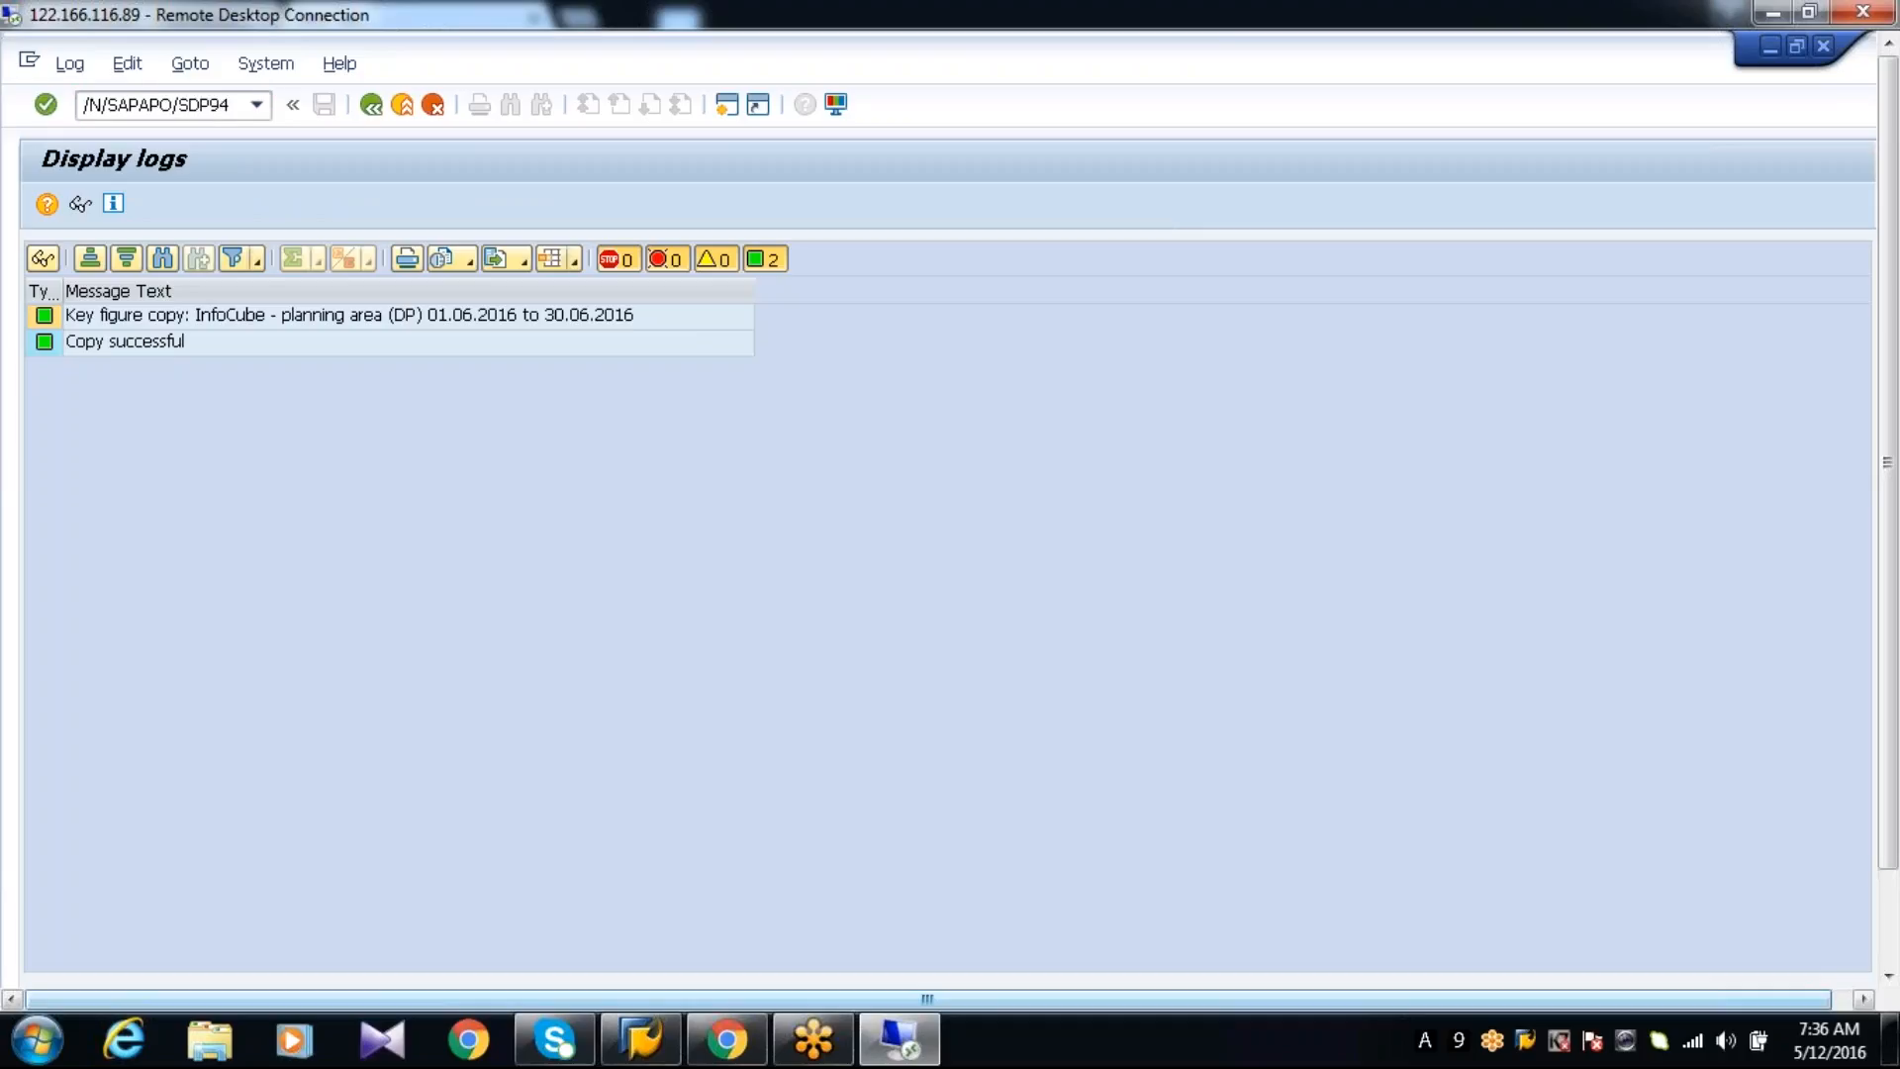
pyautogui.press('Return')
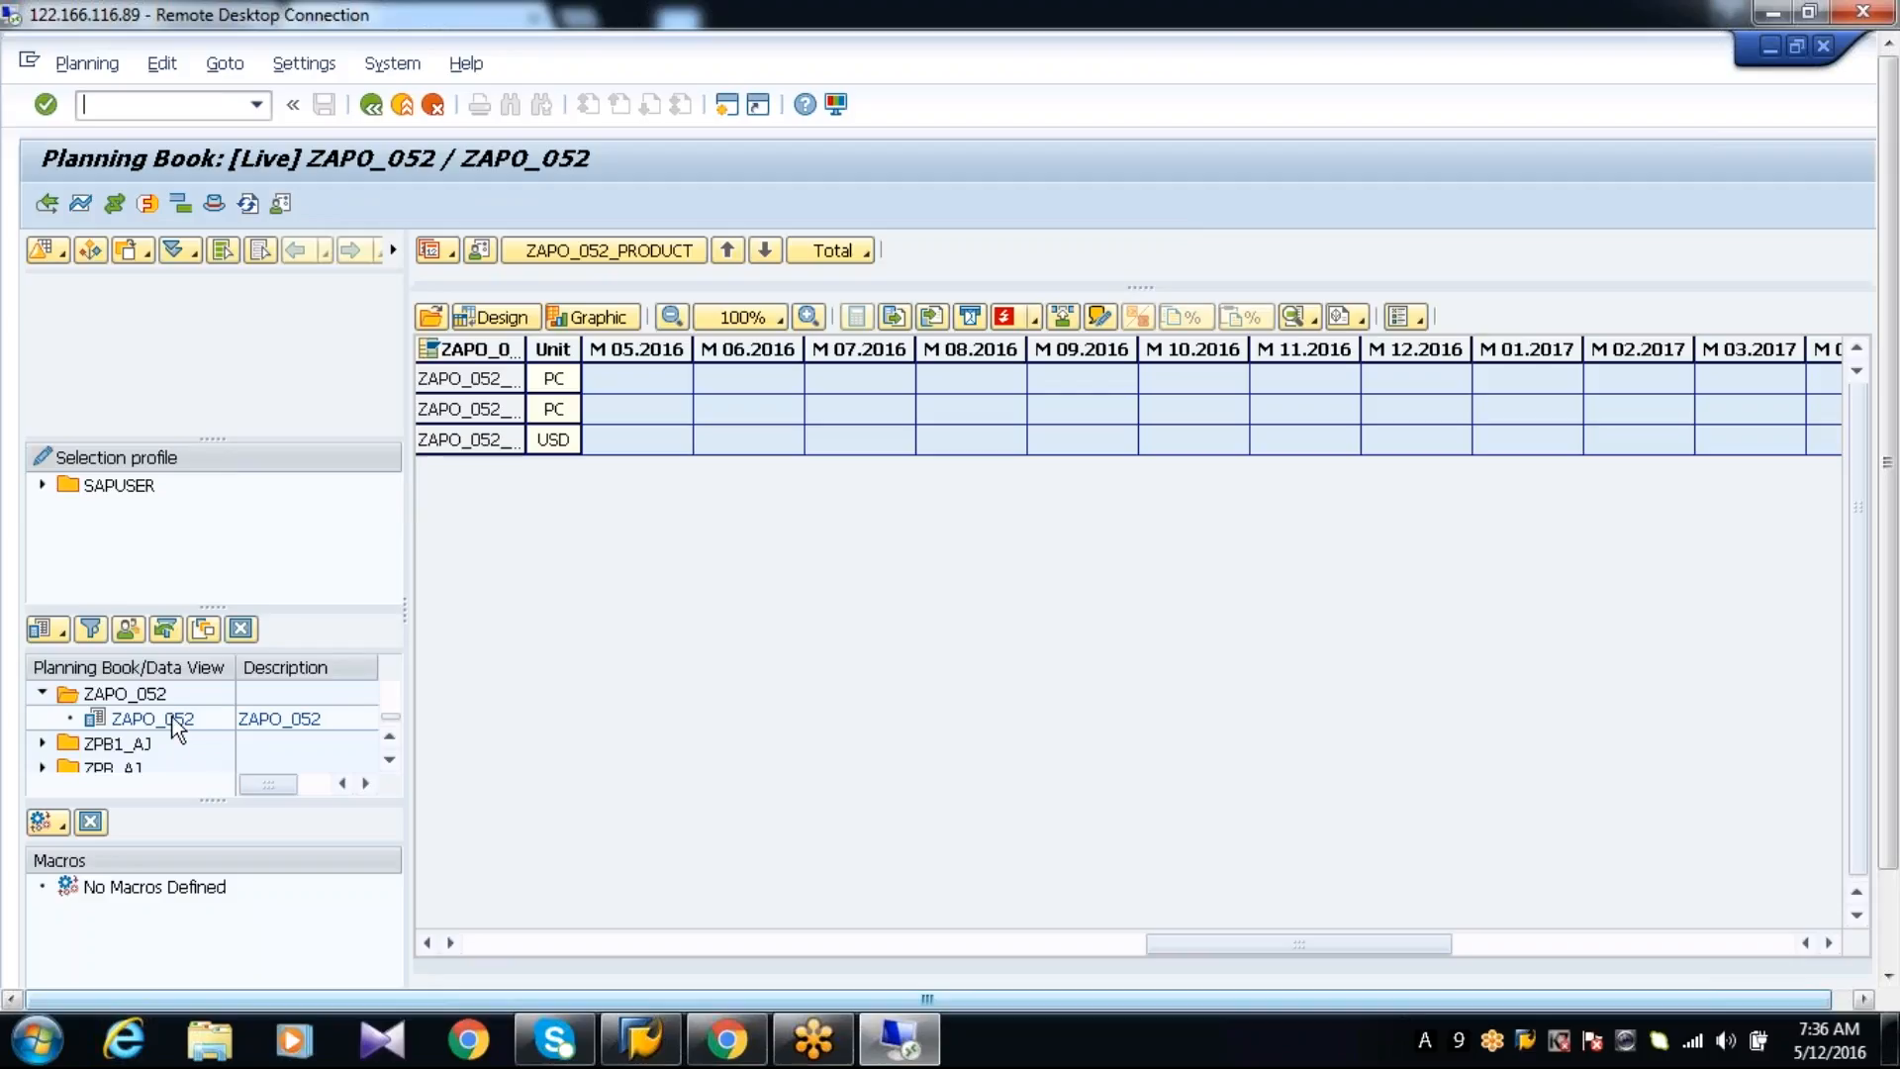
# Open data view ZAPO_052 of planning book ZAPO_052 and select the ZAPO_052_PRODUCT objects for planning version 000
pyautogui.click(151, 718)
pyautogui.click(91, 251)
pyautogui.click(378, 365)
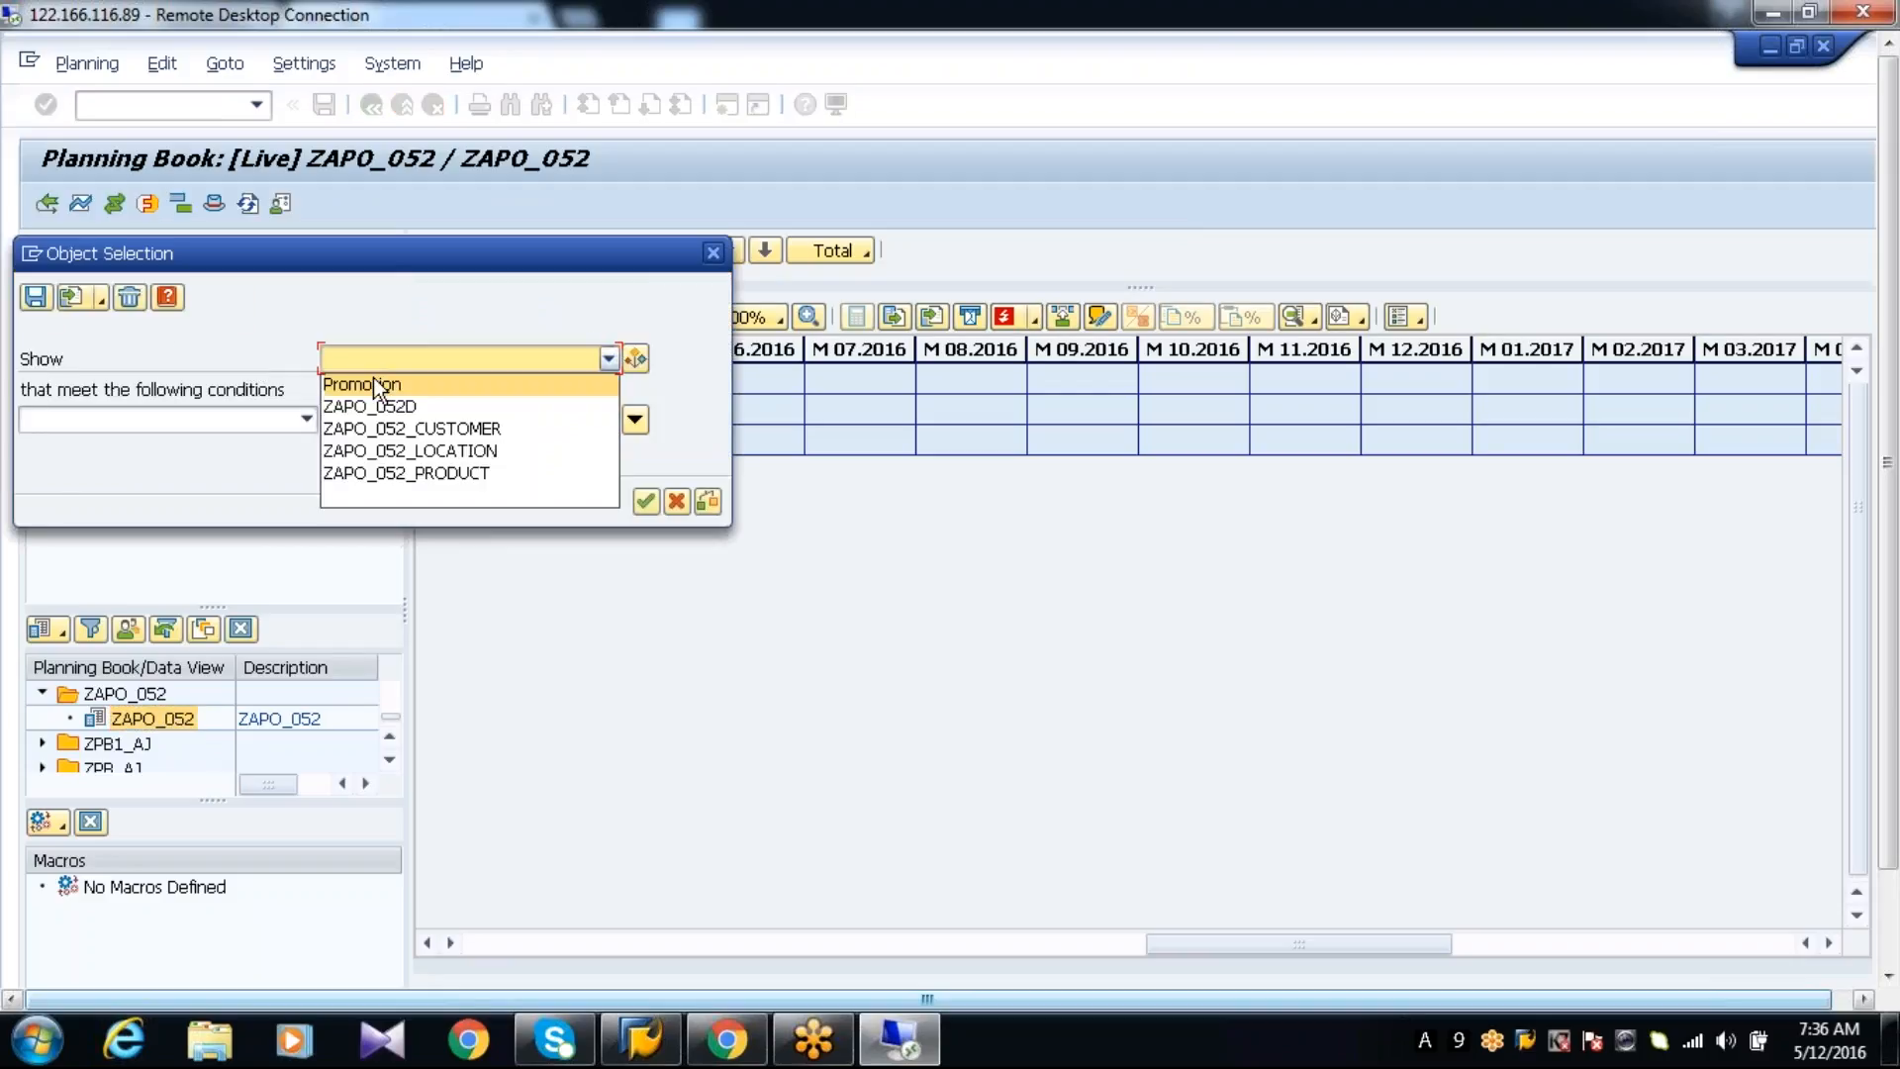
pyautogui.click(376, 471)
pyautogui.click(644, 534)
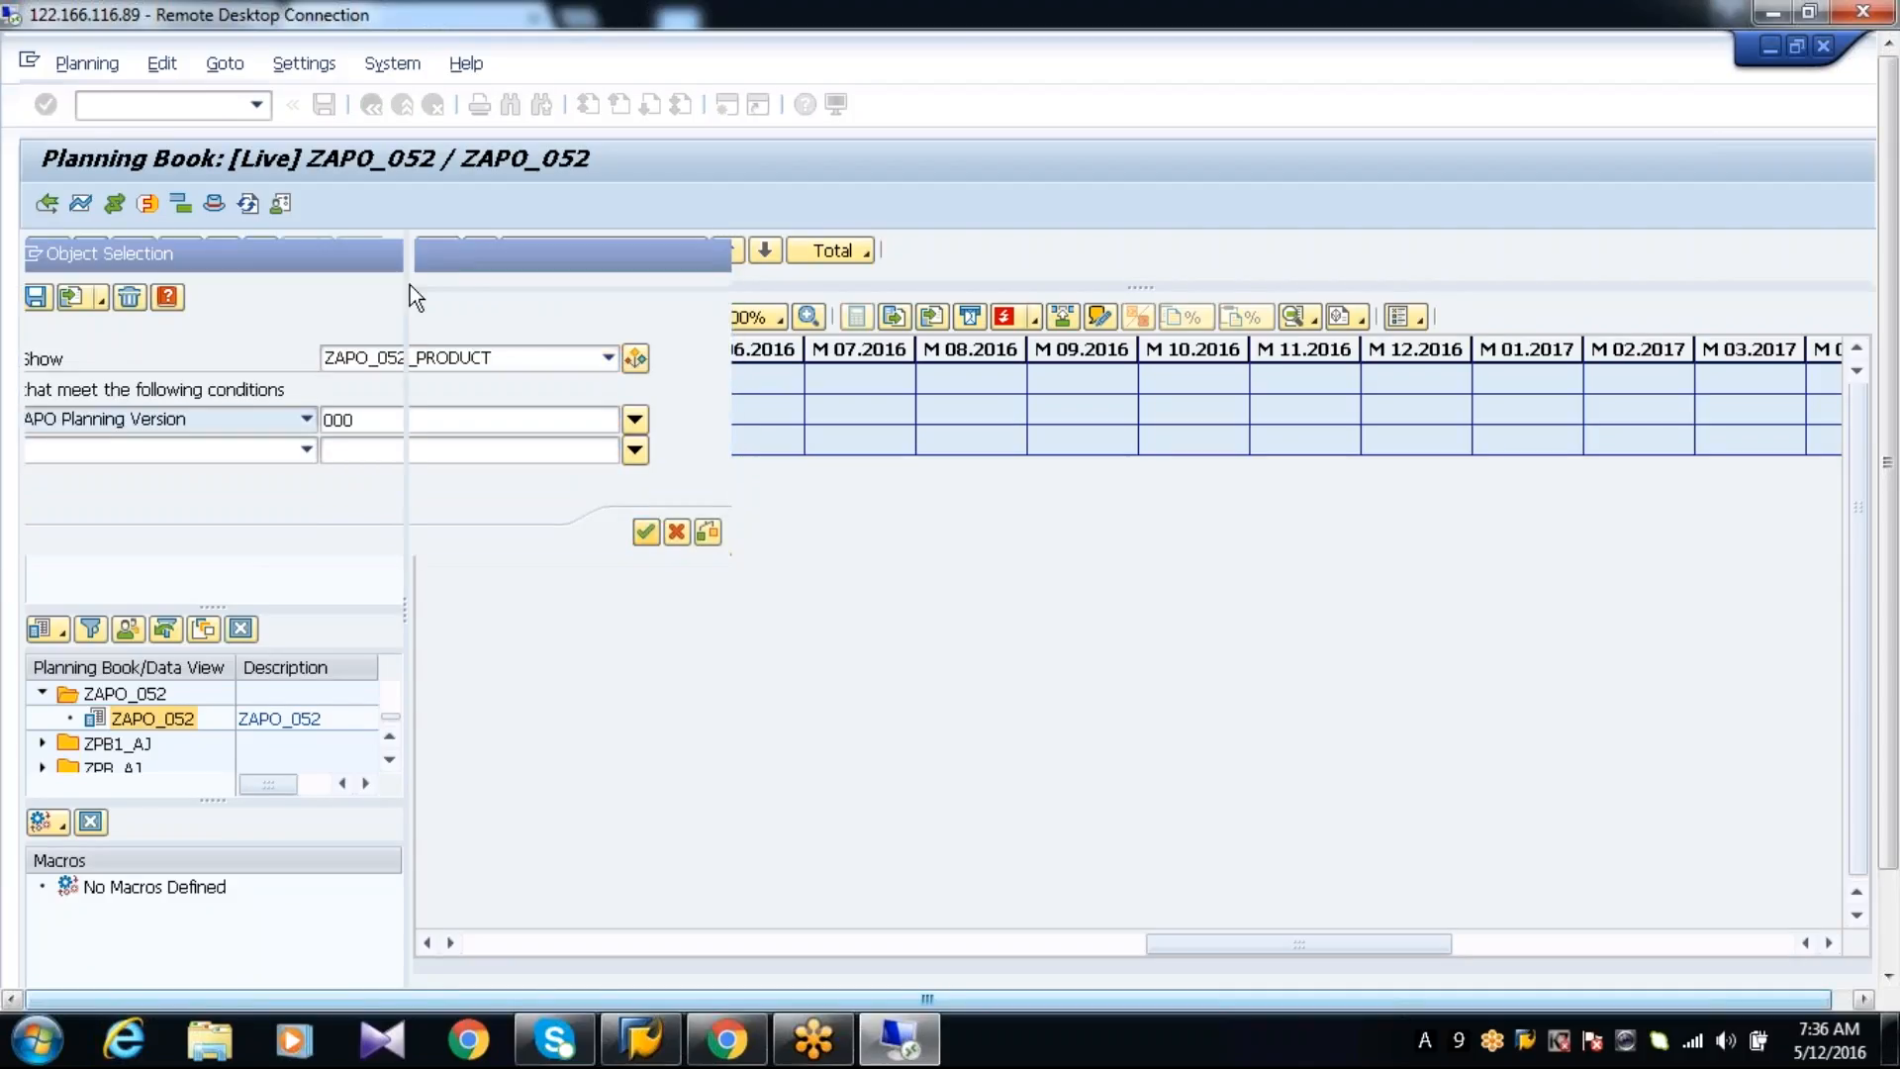
# Load the data for products P1 and P2 and expand the total to Details (all) by ZAPO_052_PRODUCT
pyautogui.click(431, 315)
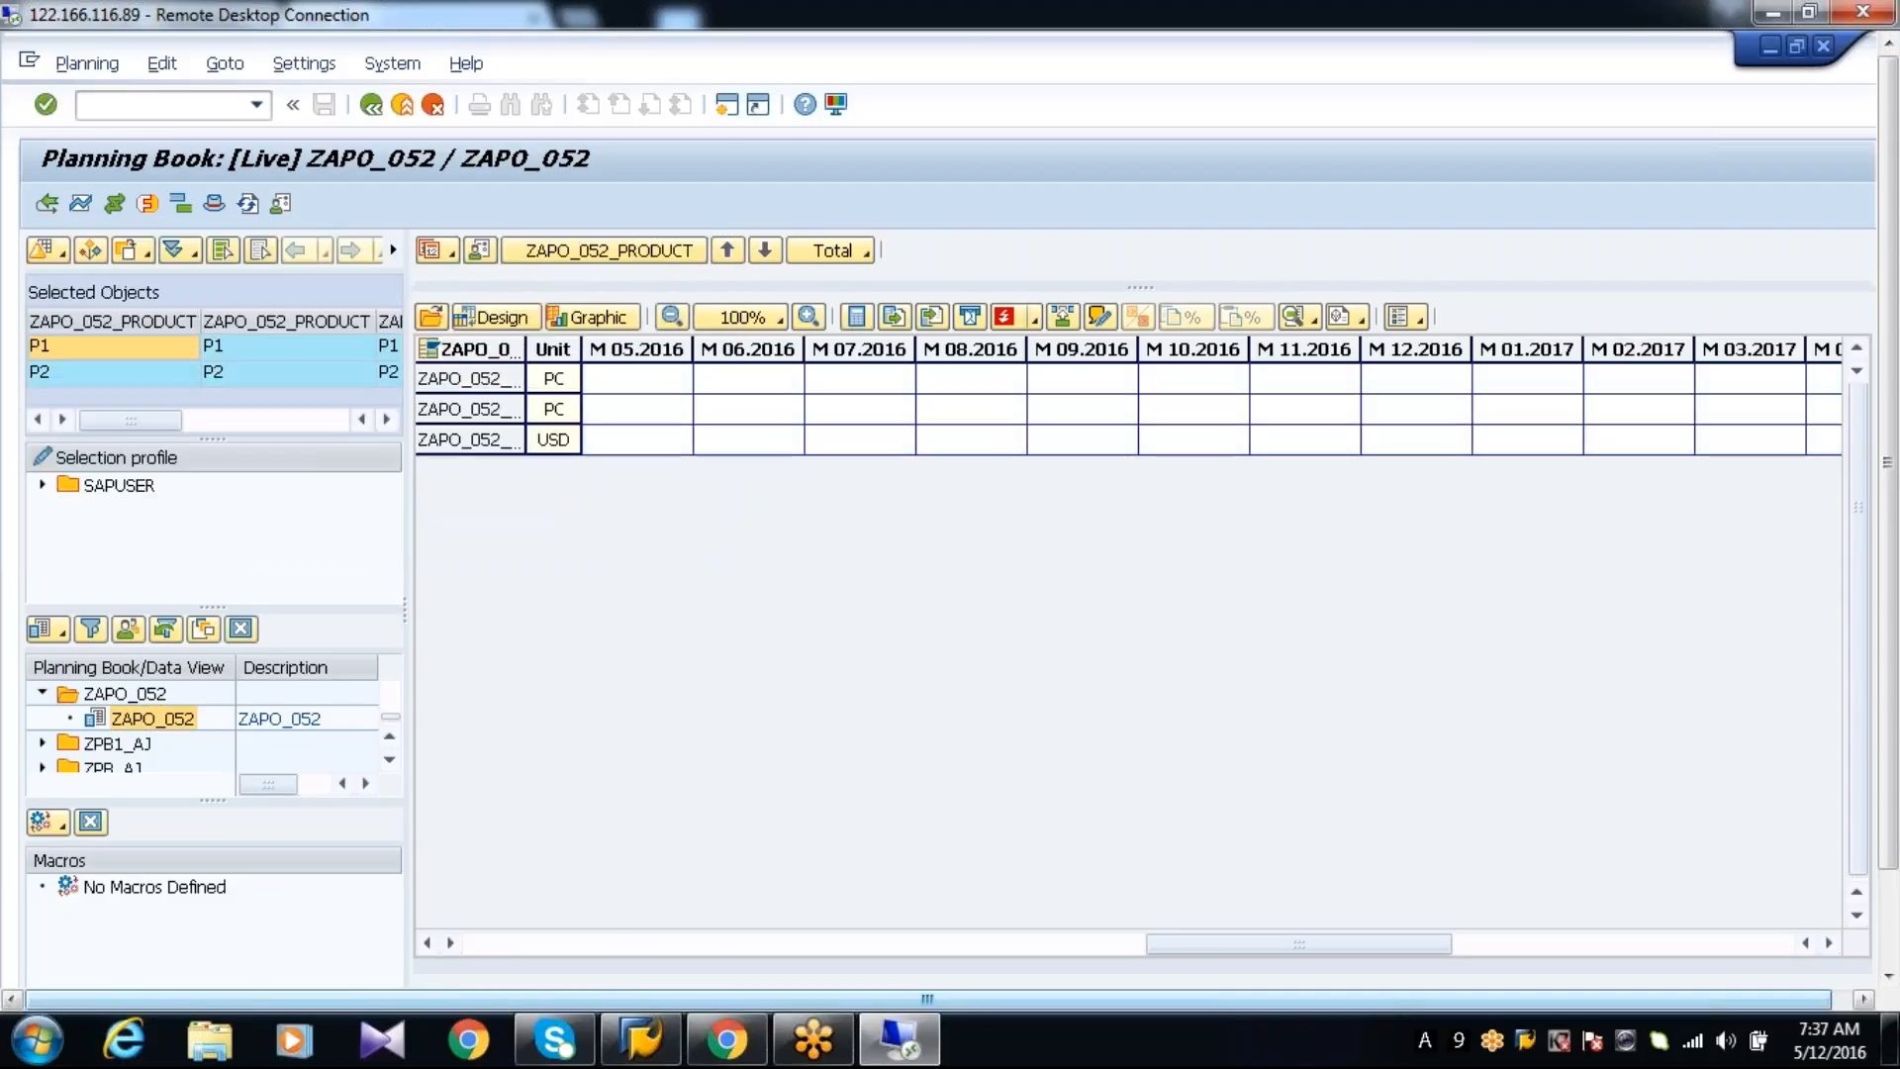
pyautogui.click(818, 249)
pyautogui.click(823, 311)
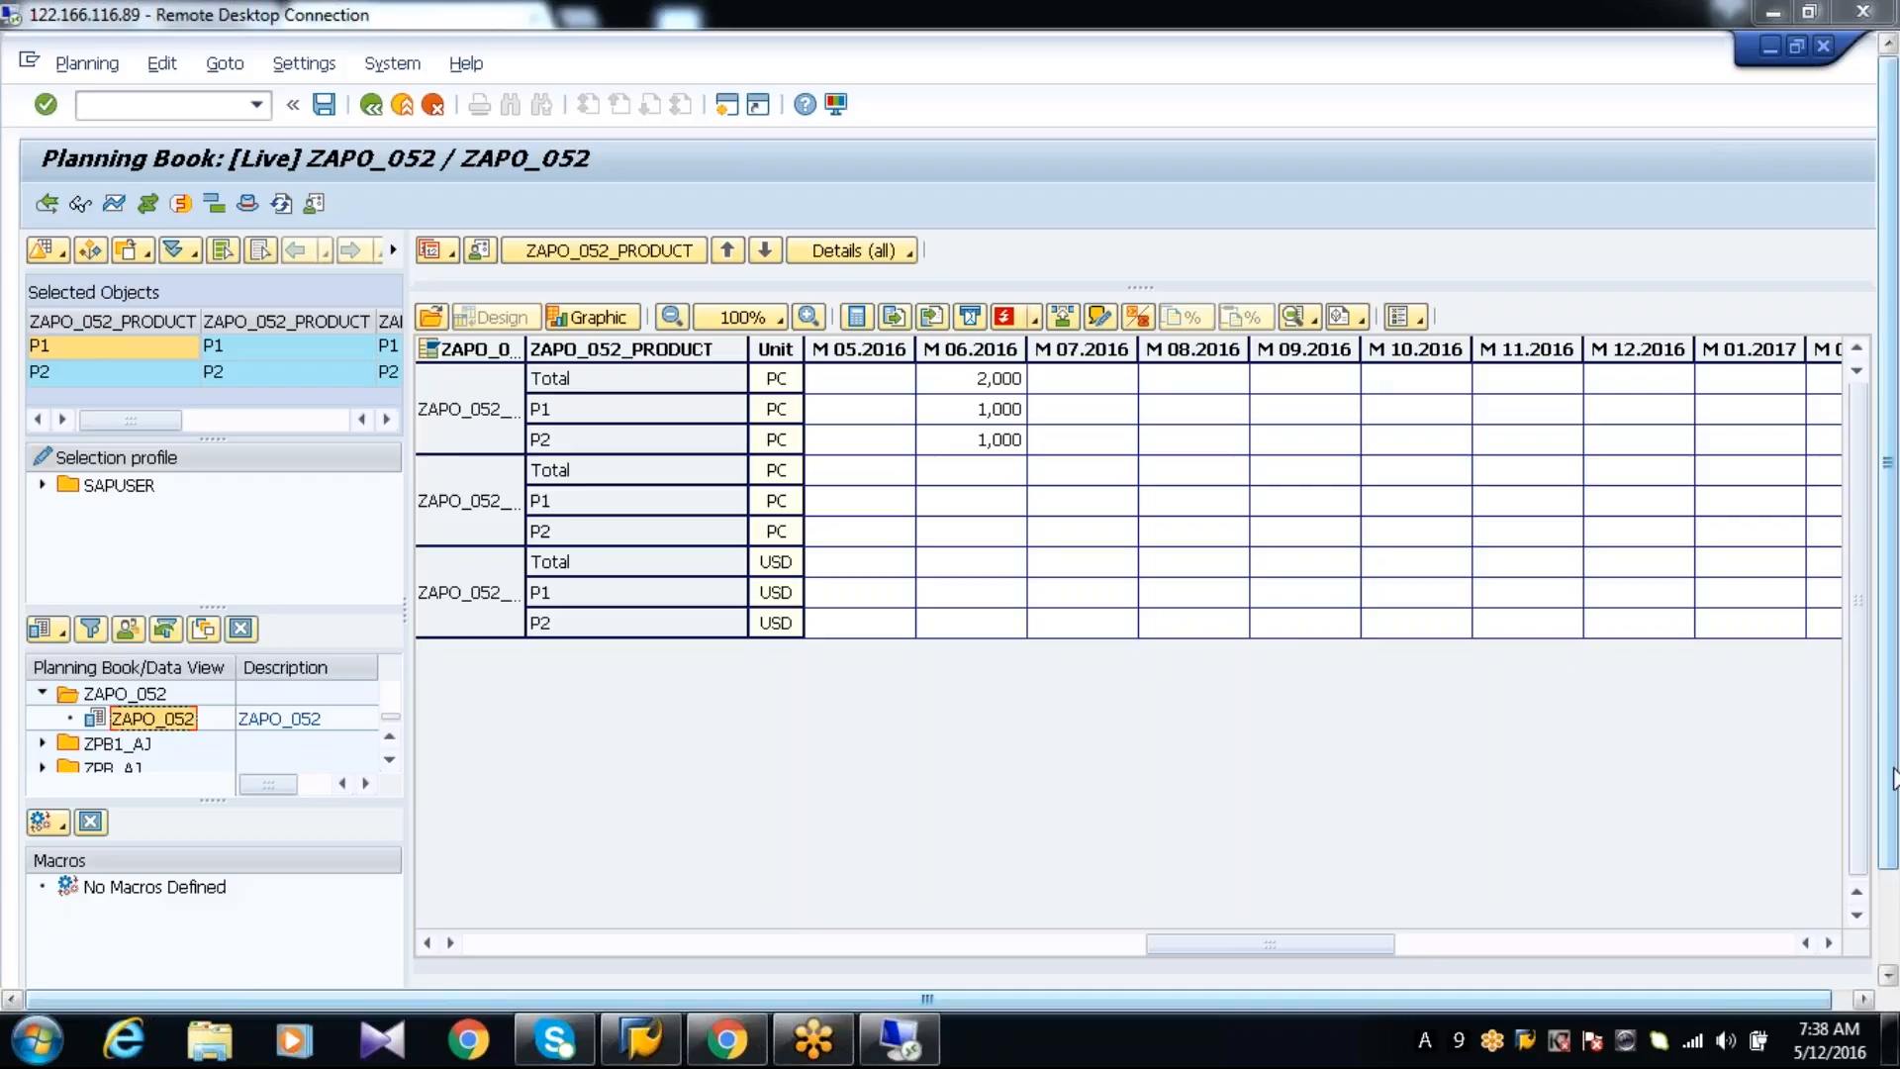
# Switch to the SAP session with Generate InfoCube from a Planning Area
pyautogui.moveTo(1891, 777); pyautogui.dragTo(1891, 887)
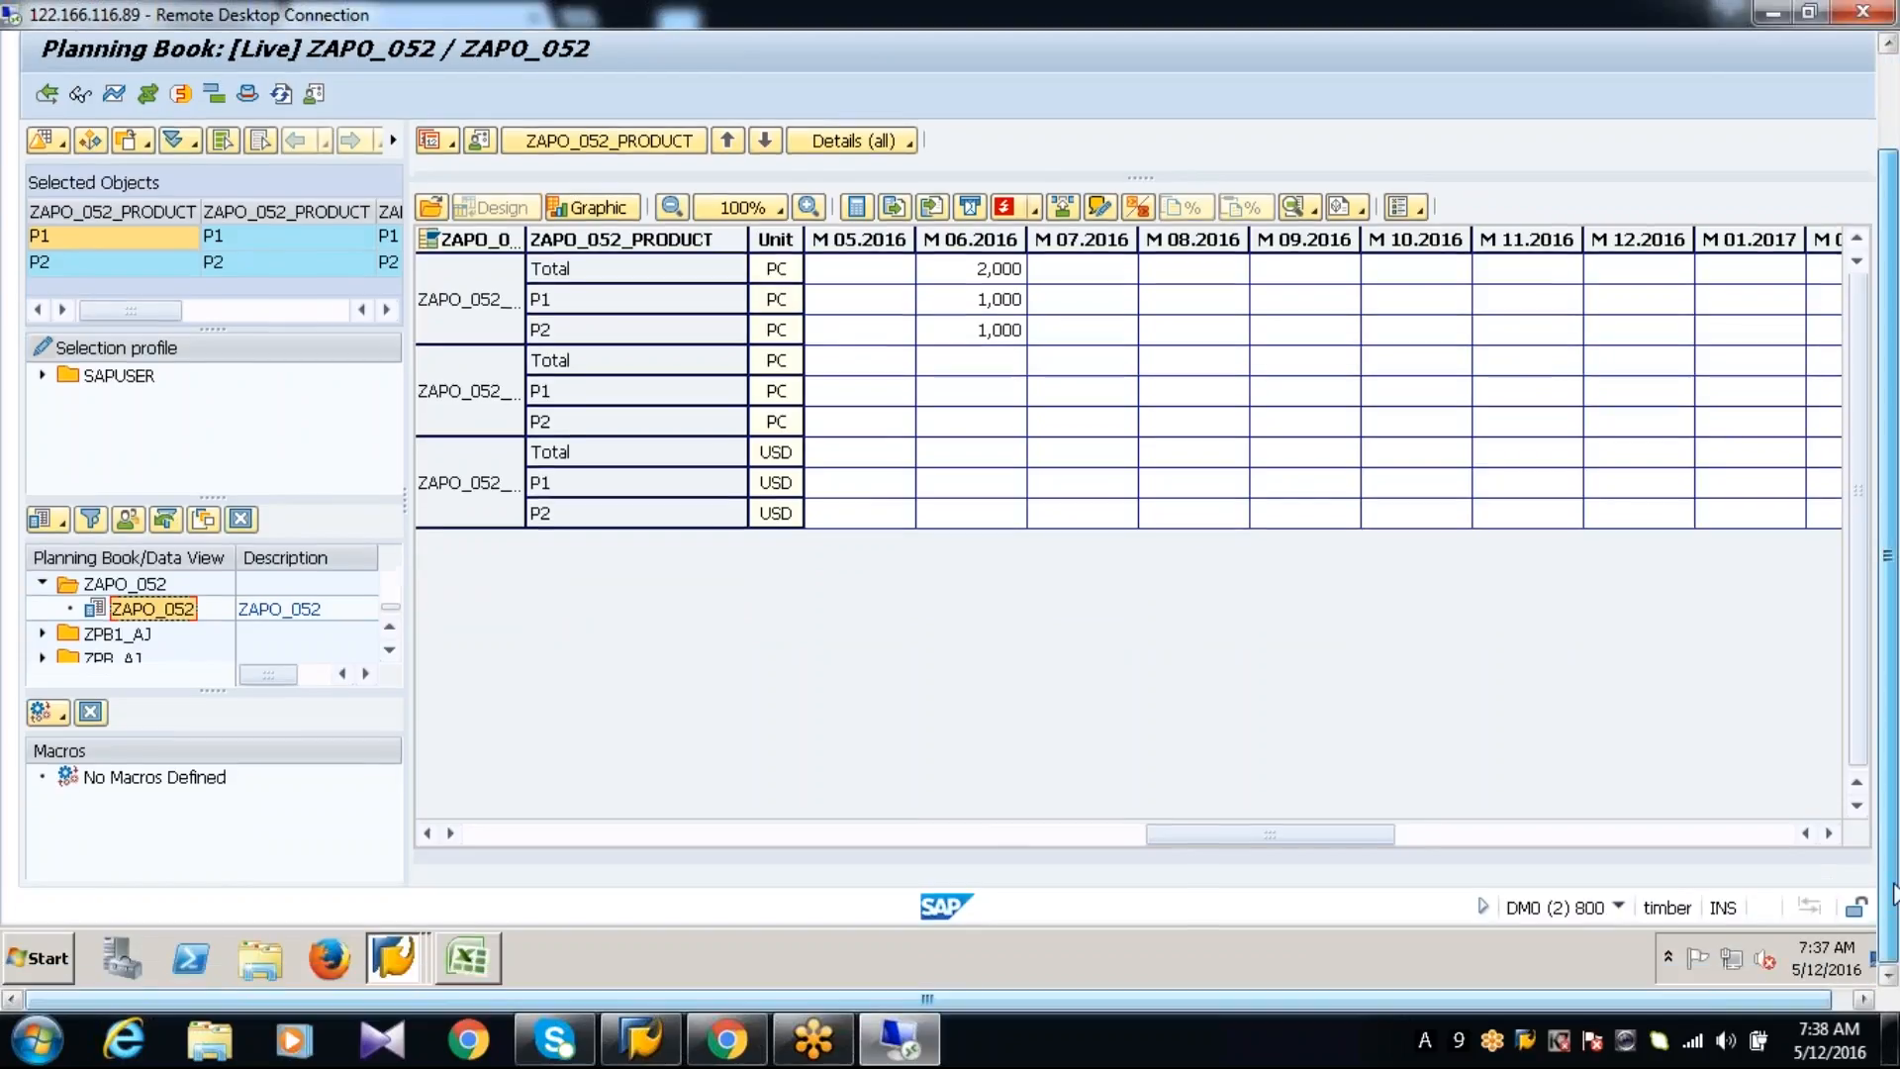
pyautogui.click(396, 960)
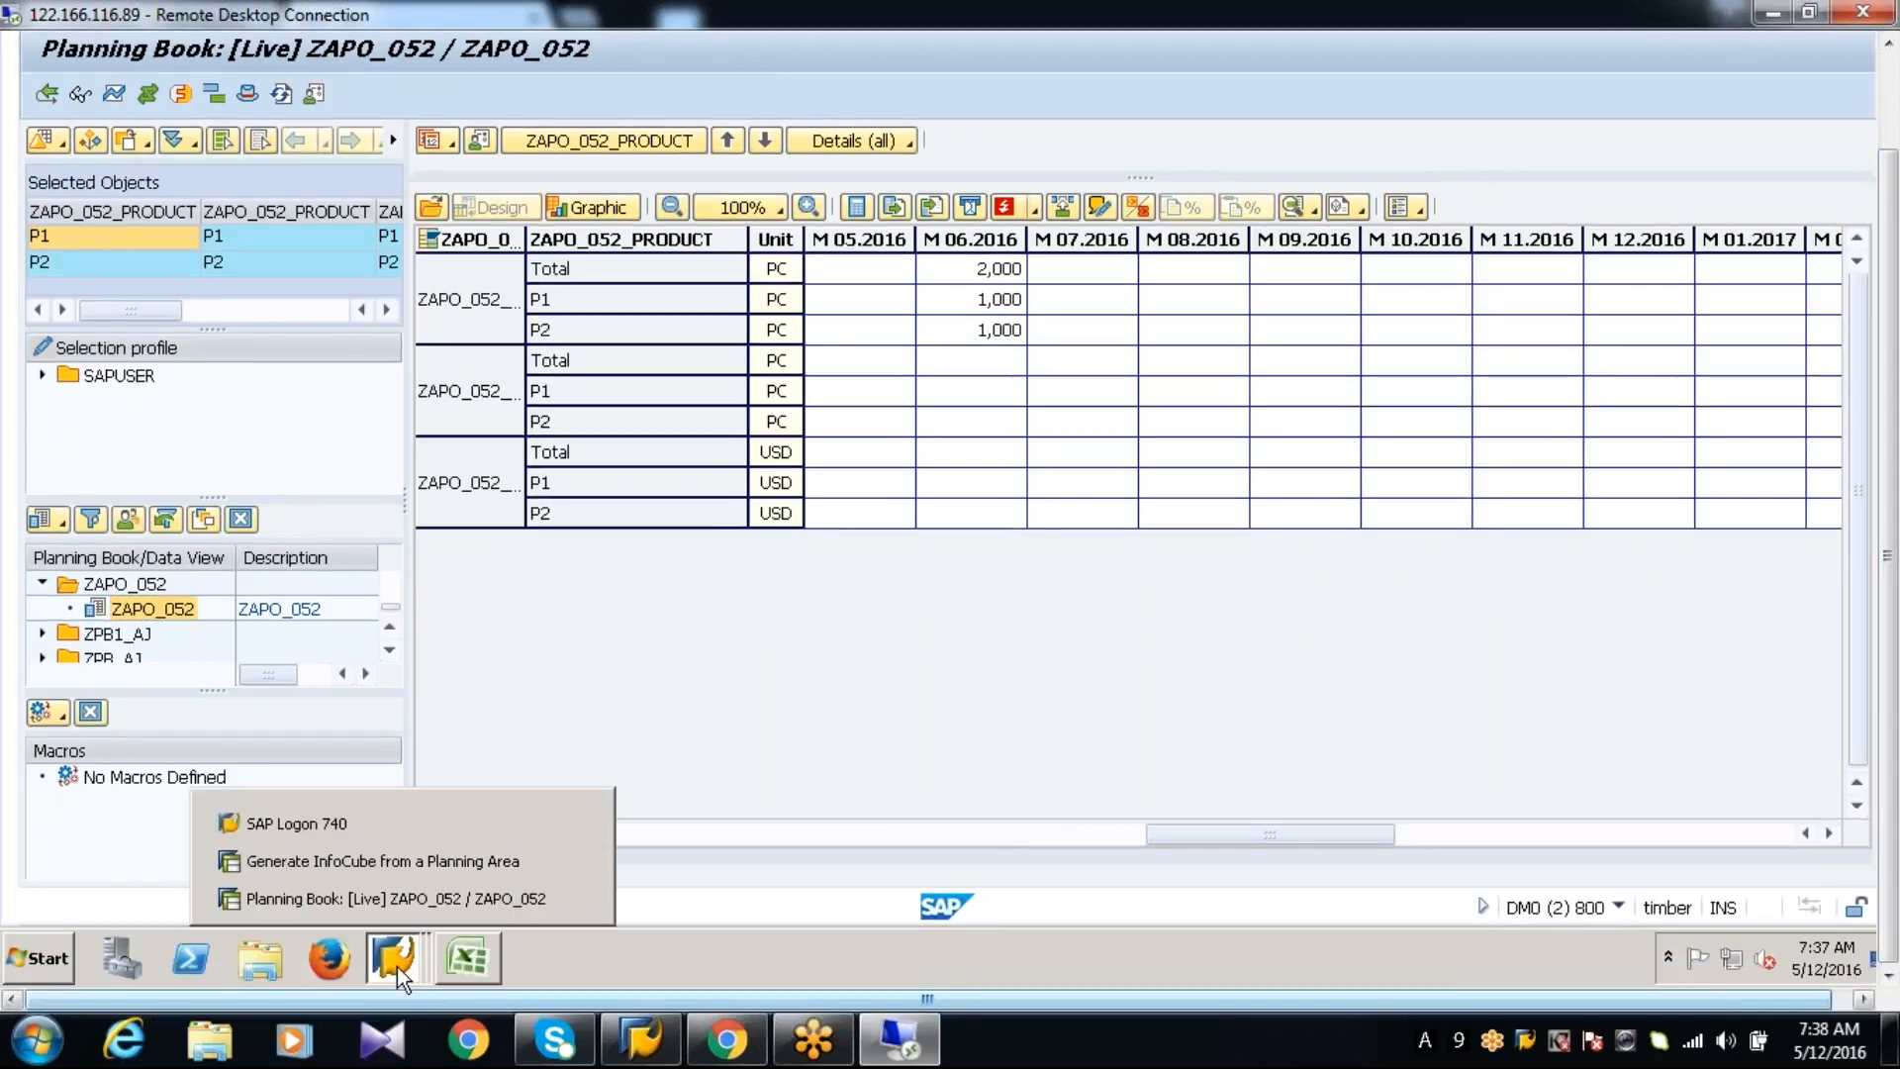
pyautogui.click(407, 859)
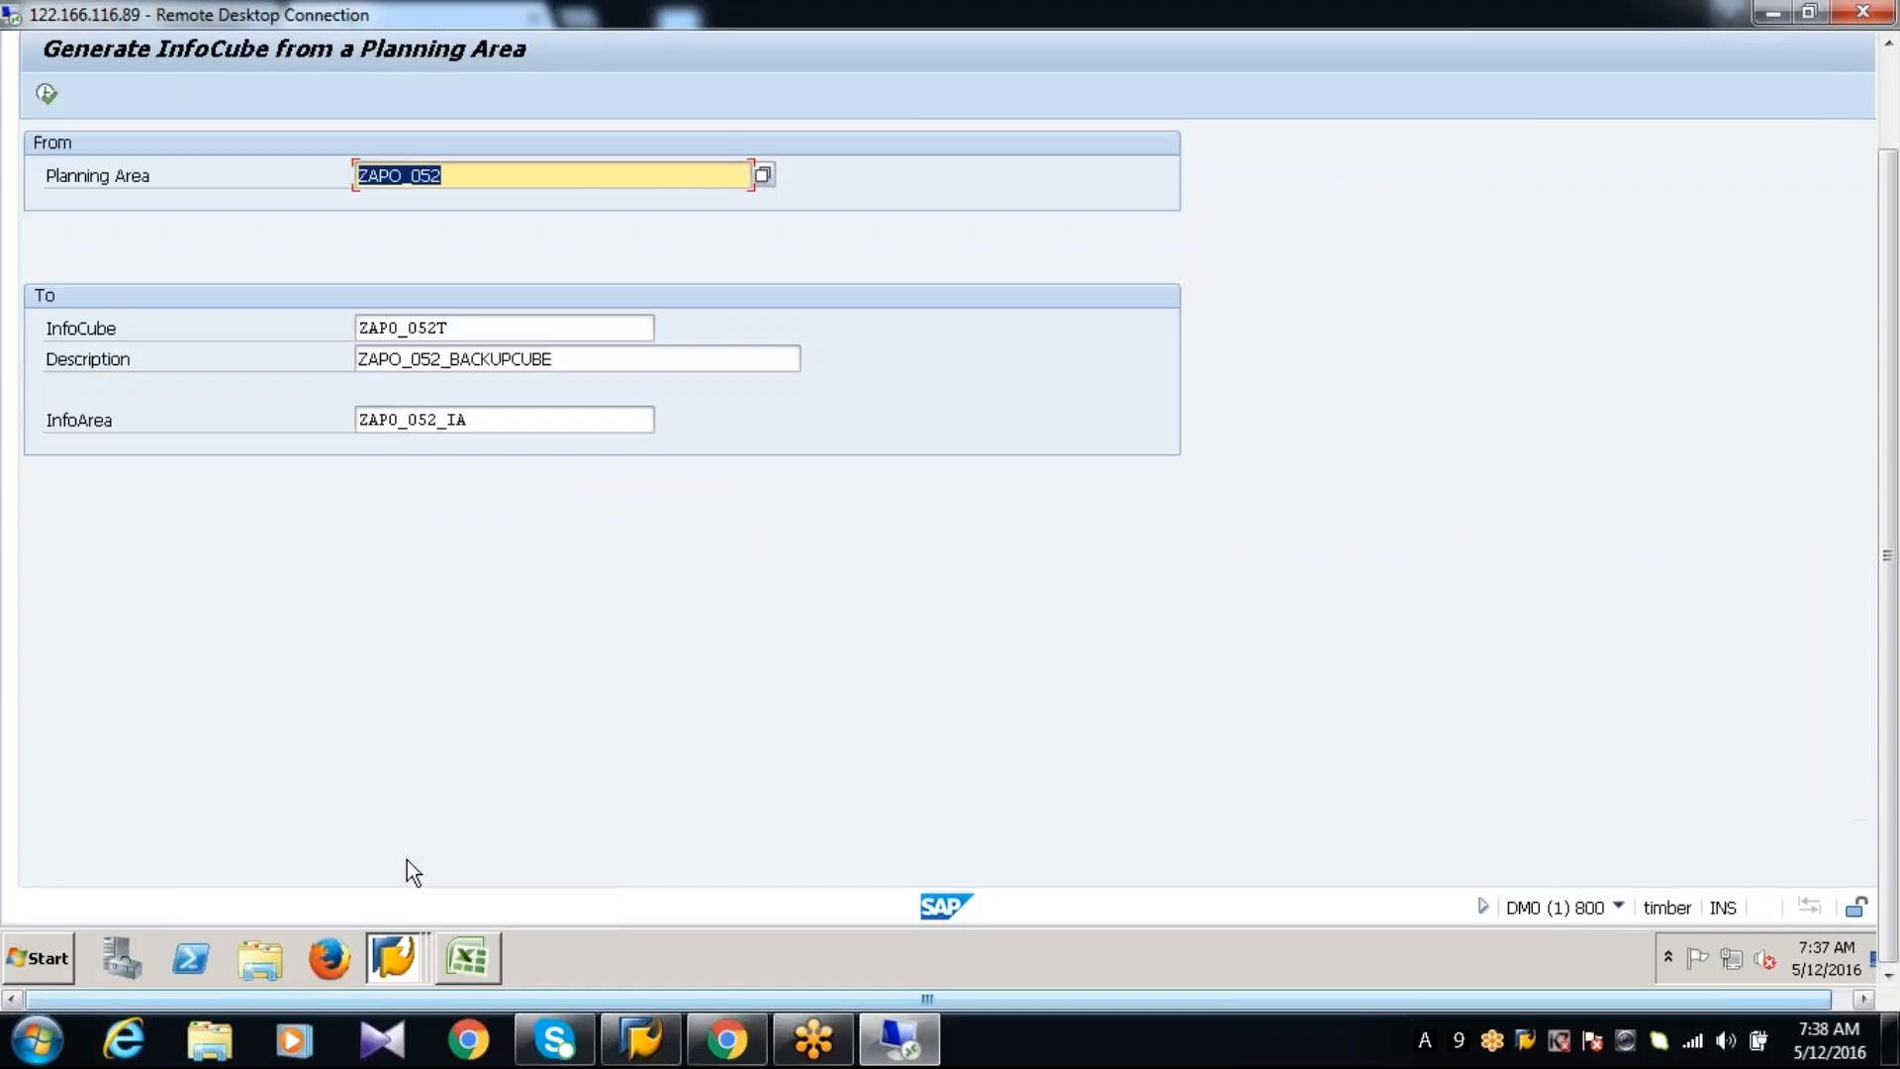